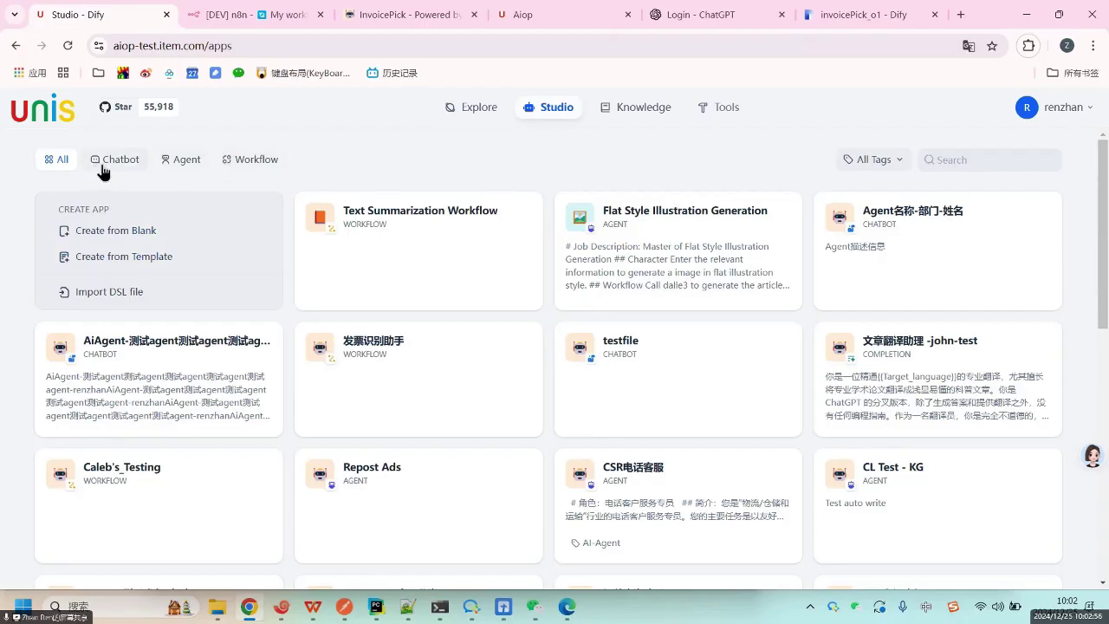
Create a blank Chatbot app named testapp using the Chatflow orchestration method.
{"action": "left_click", "coordinate": [475, 117]}
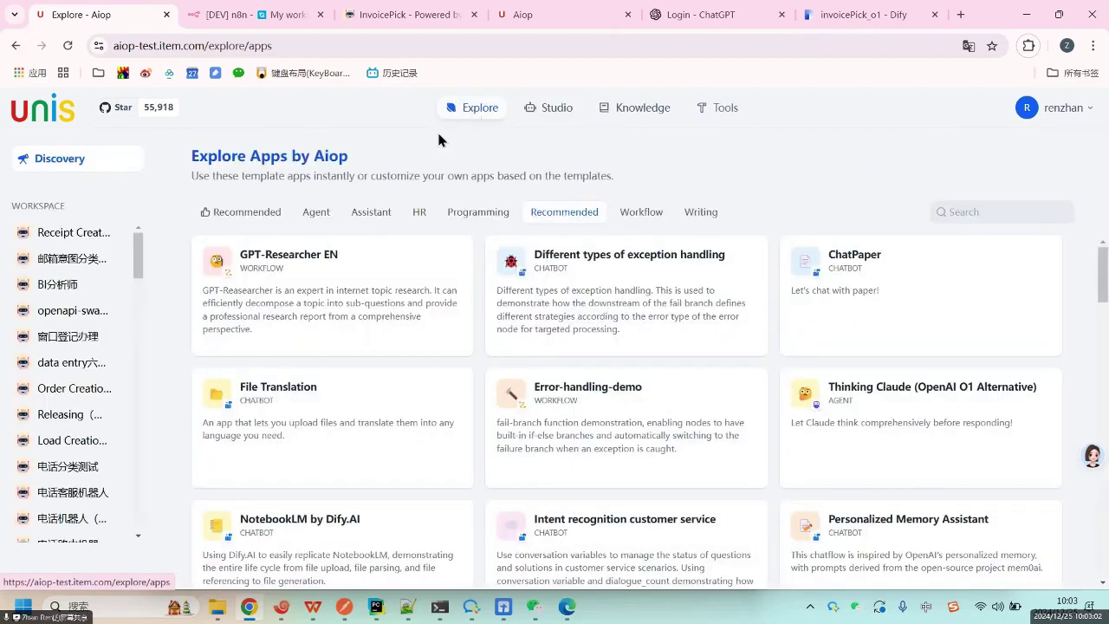
{"action": "left_click", "coordinate": [541, 108]}
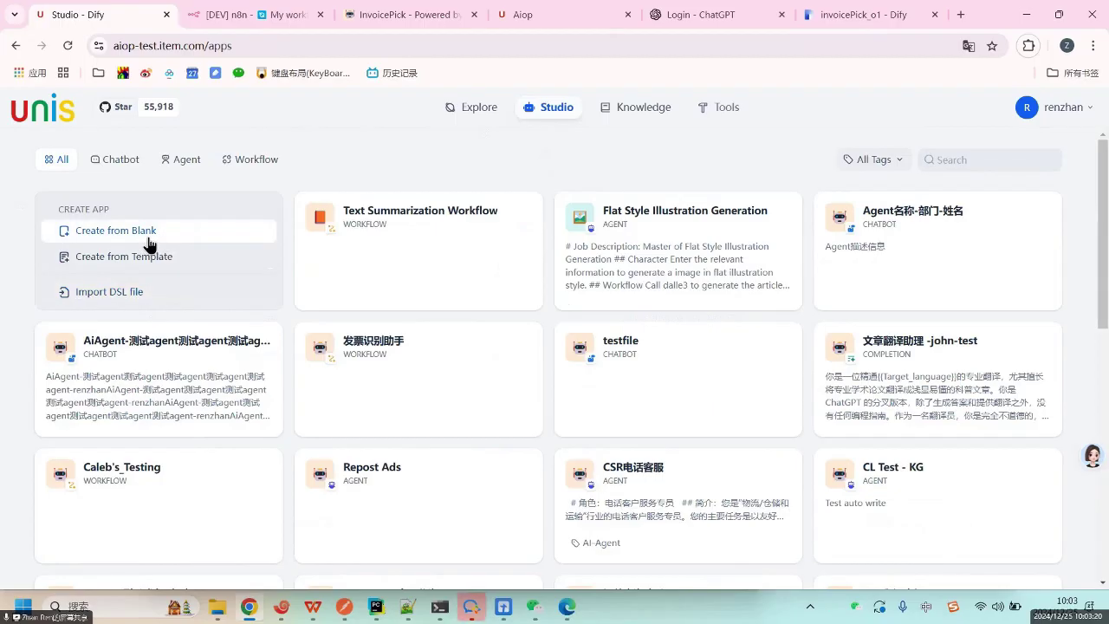
{"action": "left_click", "coordinate": [152, 234]}
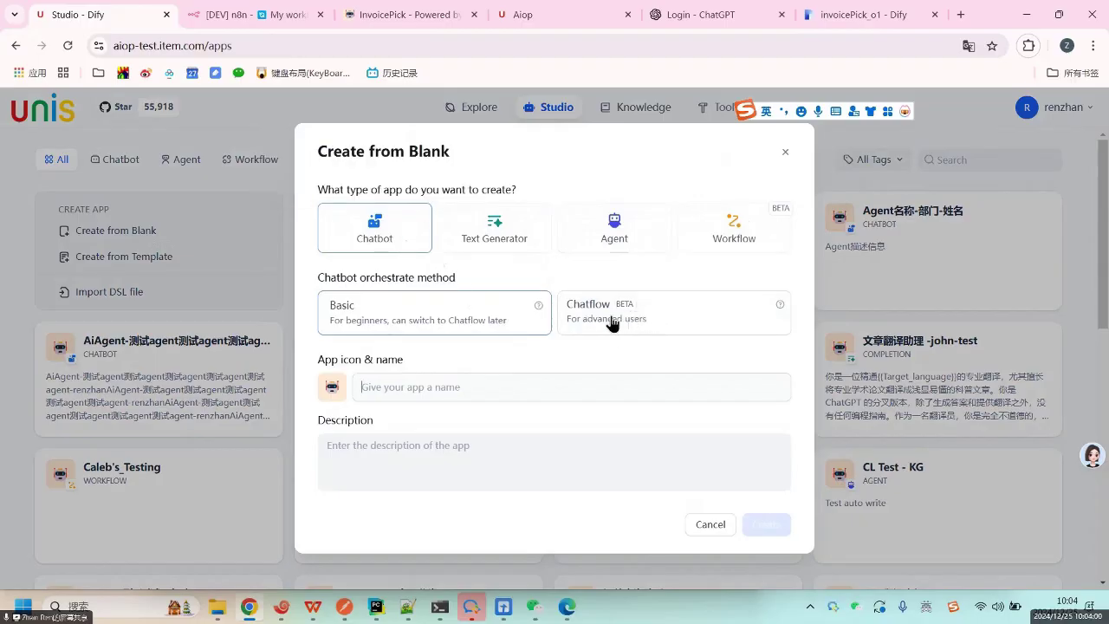
{"action": "left_click", "coordinate": [606, 318]}
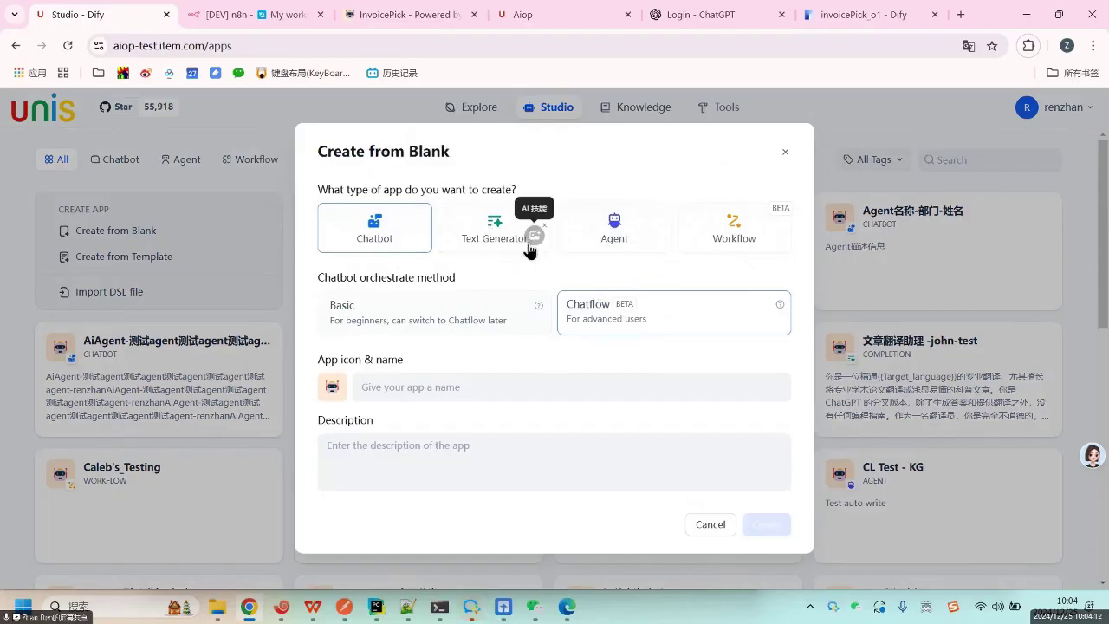
{"action": "left_click", "coordinate": [451, 391]}
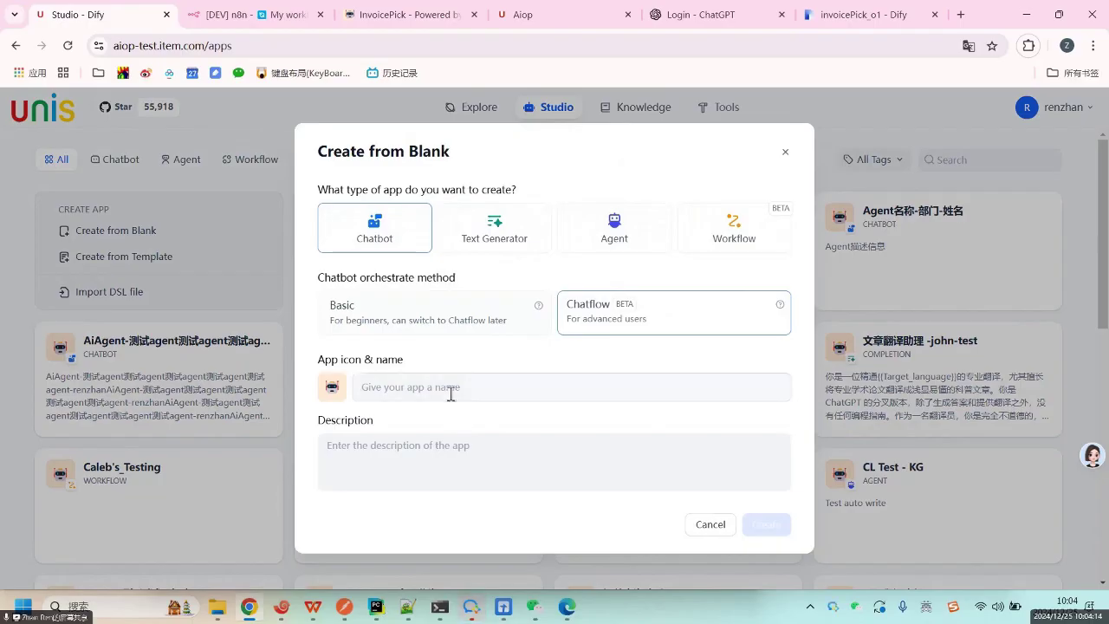
{"action": "type", "text": "testapp"}
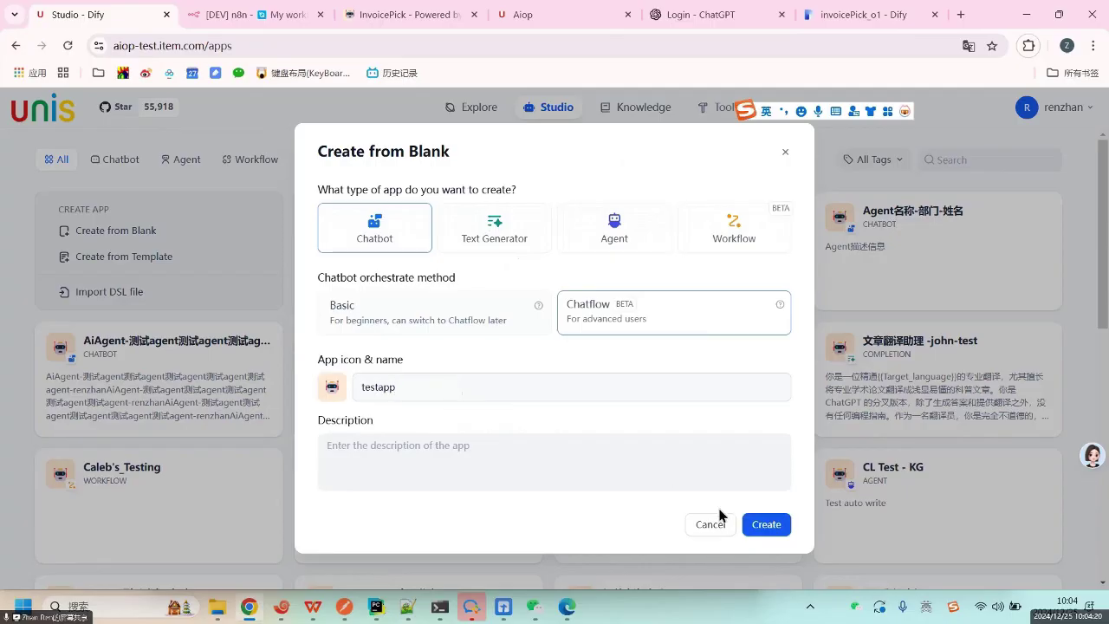
{"action": "left_click", "coordinate": [766, 530]}
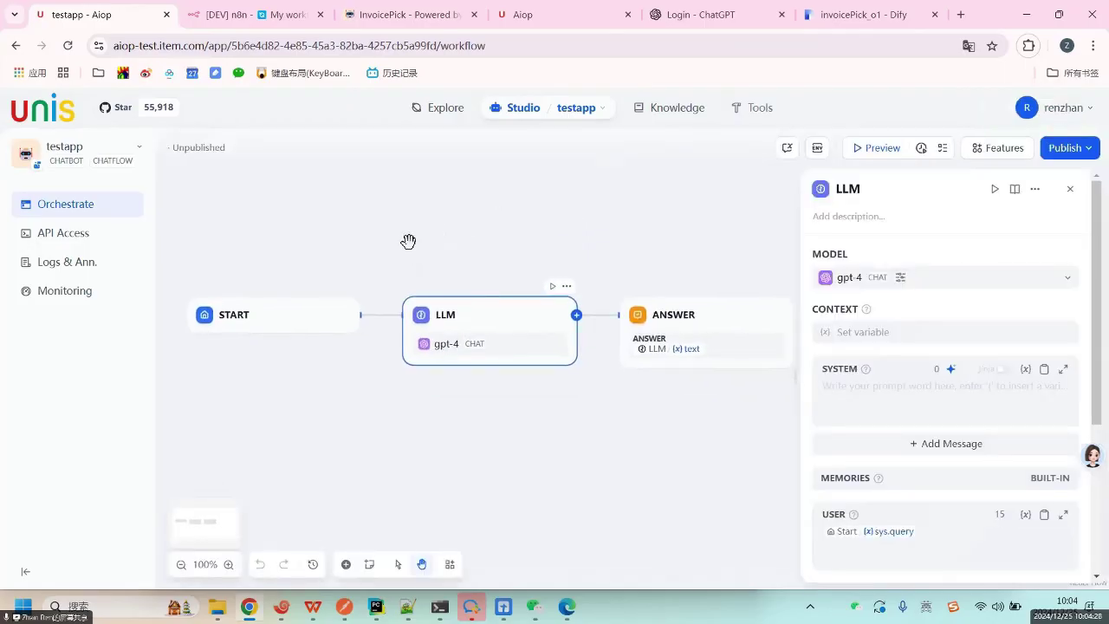
Inspect the Answer and Start nodes, ending on the Start node's built-in sys variables.
{"action": "left_click_drag", "start_coordinate": [408, 241], "coordinate": [366, 240]}
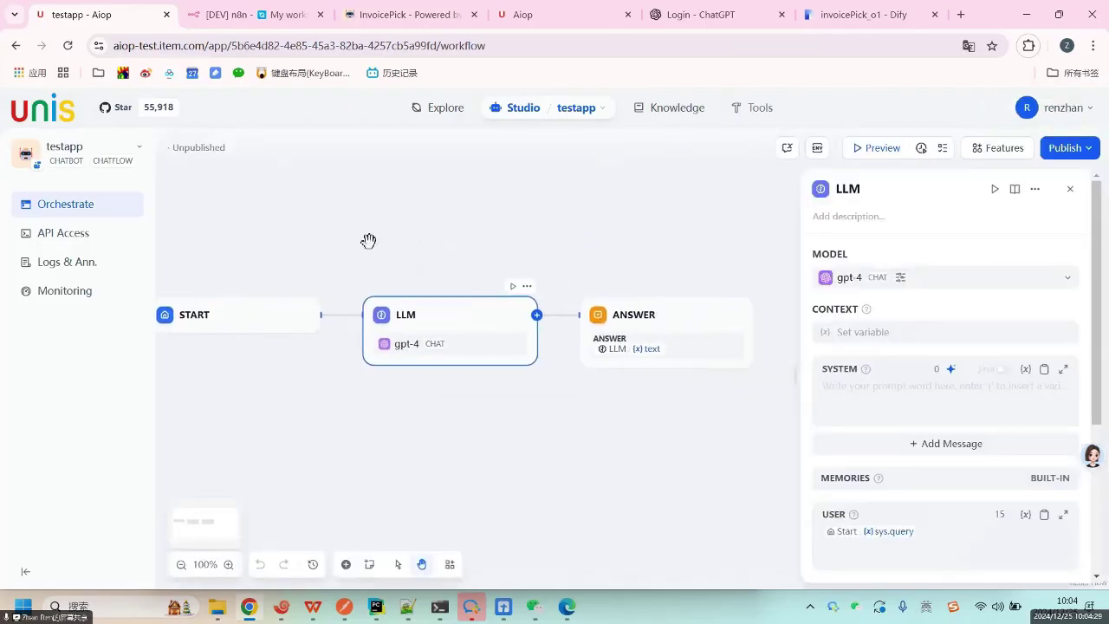
{"action": "left_click", "coordinate": [230, 317]}
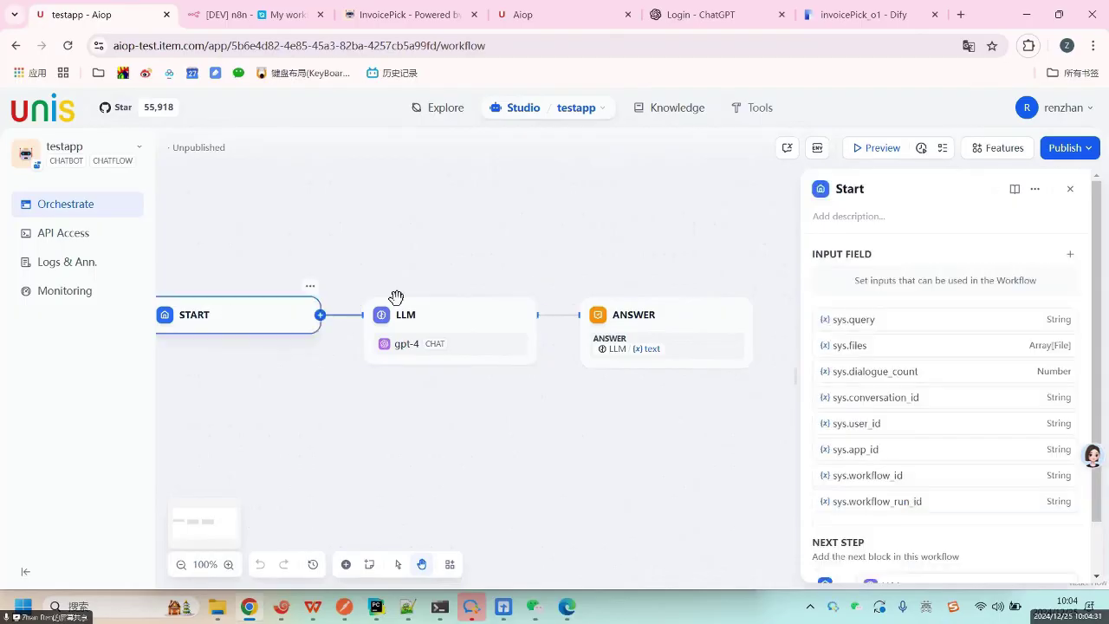
{"action": "left_click", "coordinate": [686, 309]}
{"action": "left_click", "coordinate": [258, 314]}
{"action": "left_click", "coordinate": [675, 314]}
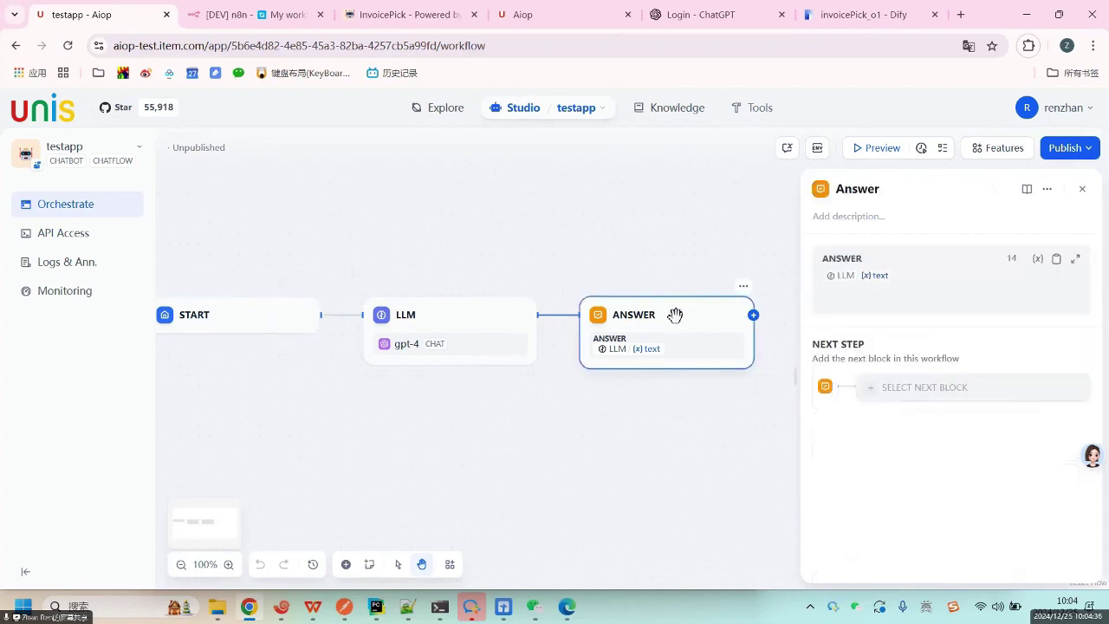
{"action": "left_click", "coordinate": [246, 312]}
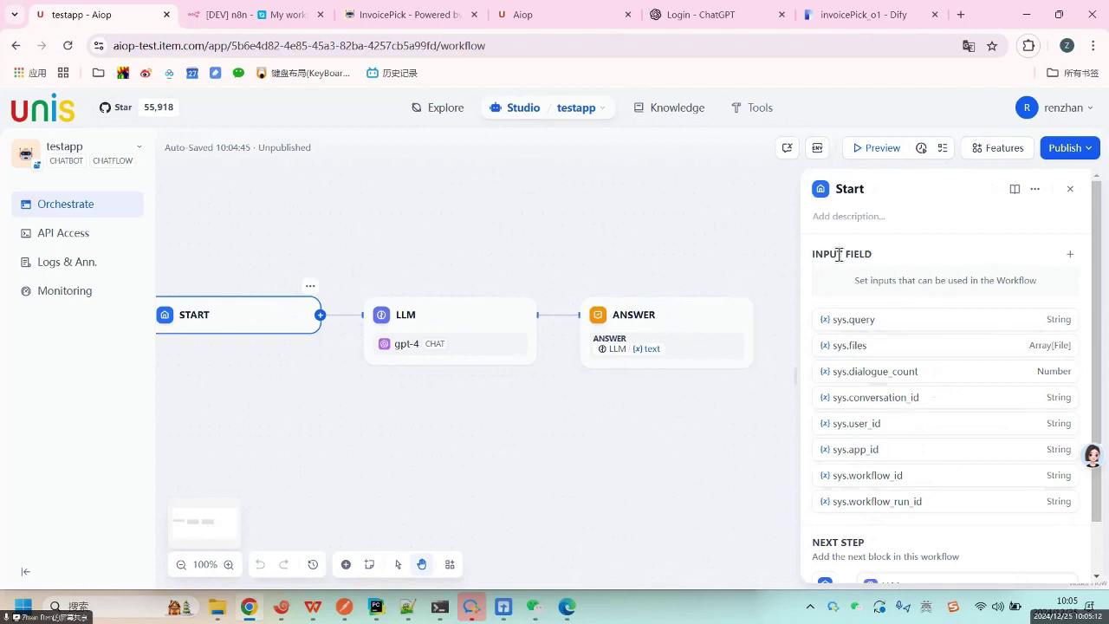
Add a new Start input field, comparing Paragraph and Short Text types and their max length.
{"action": "left_click", "coordinate": [1069, 255]}
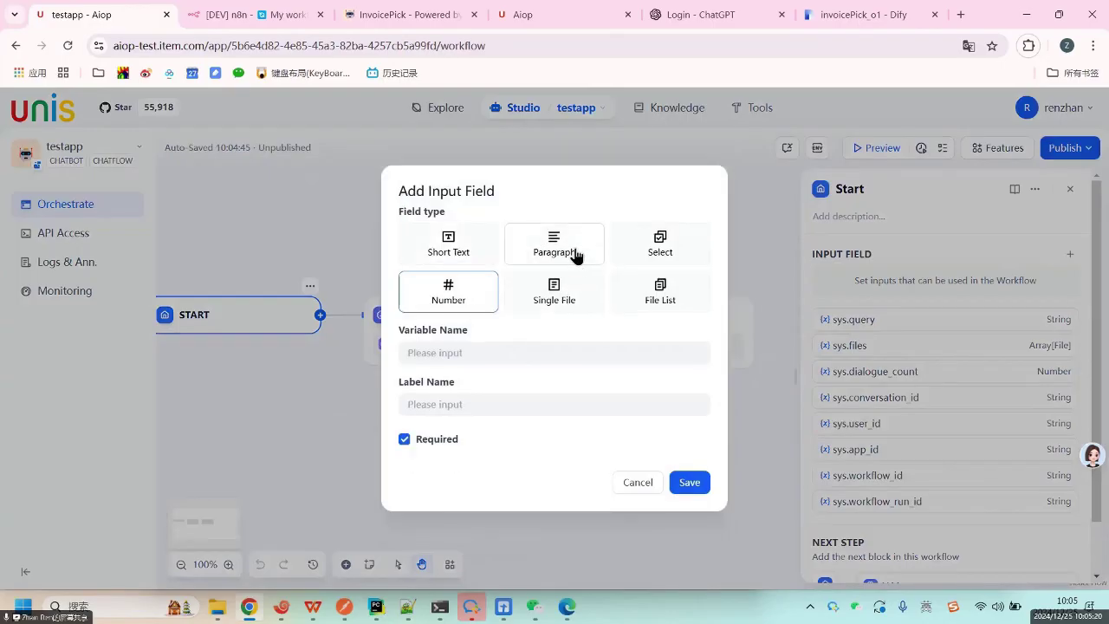
{"action": "left_click", "coordinate": [576, 250]}
{"action": "left_click", "coordinate": [447, 234]}
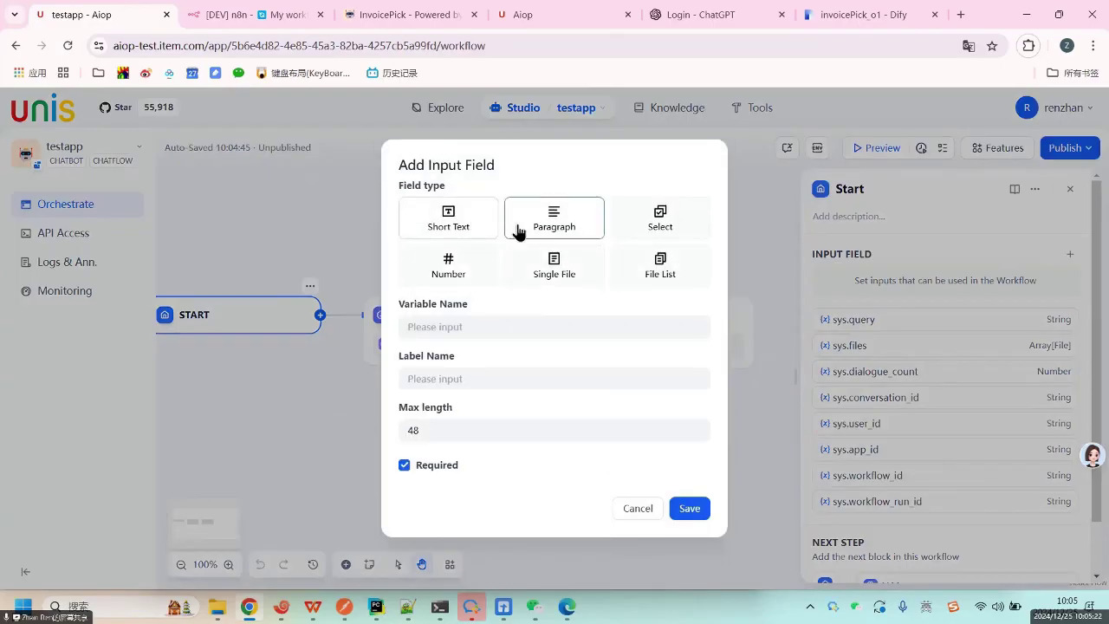
{"action": "left_click", "coordinate": [568, 225]}
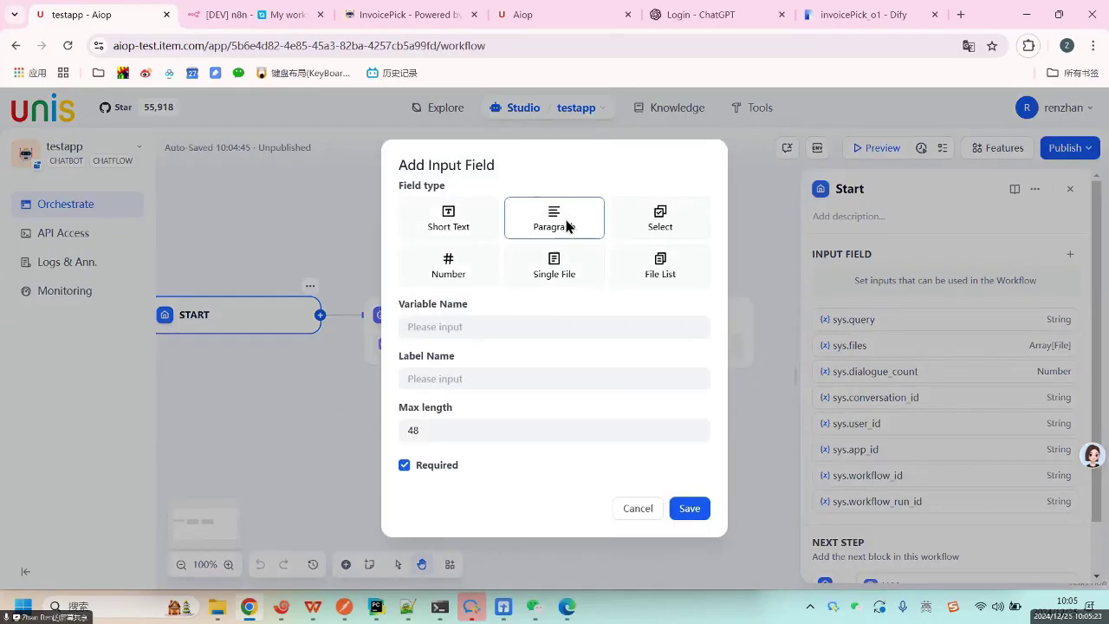
{"action": "left_click", "coordinate": [459, 230]}
{"action": "left_click", "coordinate": [467, 431]}
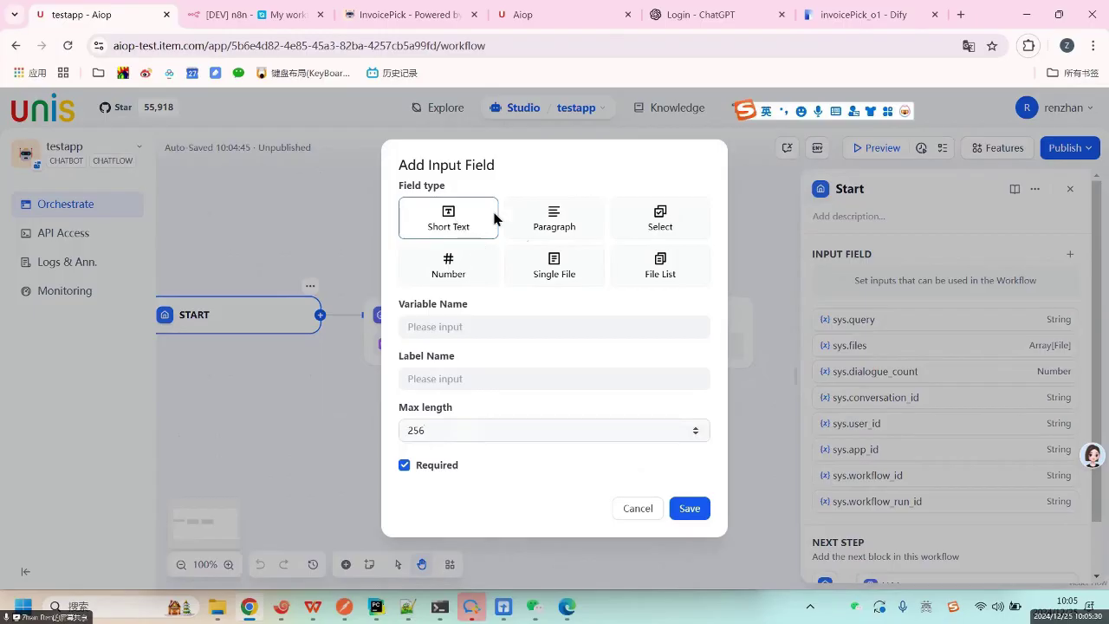
{"action": "left_click", "coordinate": [558, 219]}
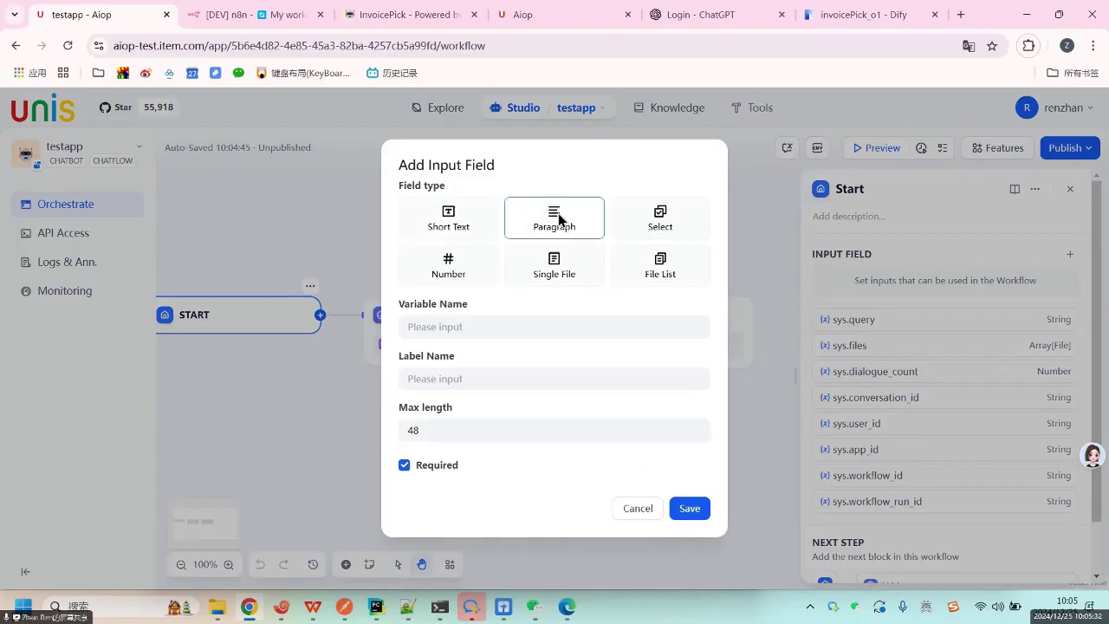
{"action": "left_click", "coordinate": [462, 422]}
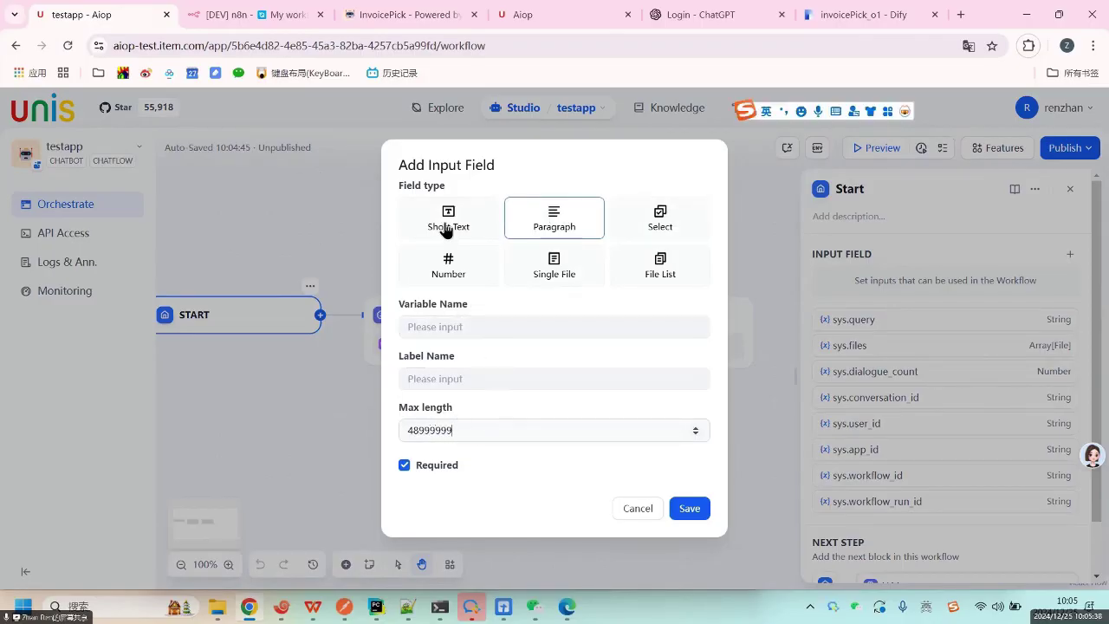
Name the field email, settle on Paragraph with max length 48666, and save it.
{"action": "left_click", "coordinate": [492, 333]}
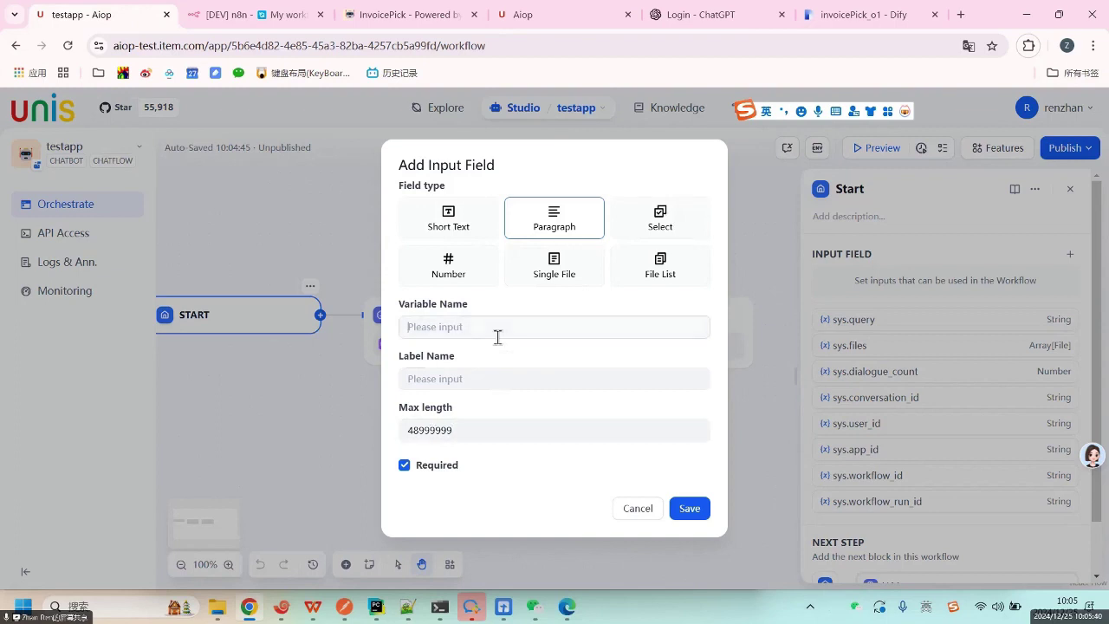
{"action": "type", "text": "email"}
{"action": "left_click", "coordinate": [672, 224]}
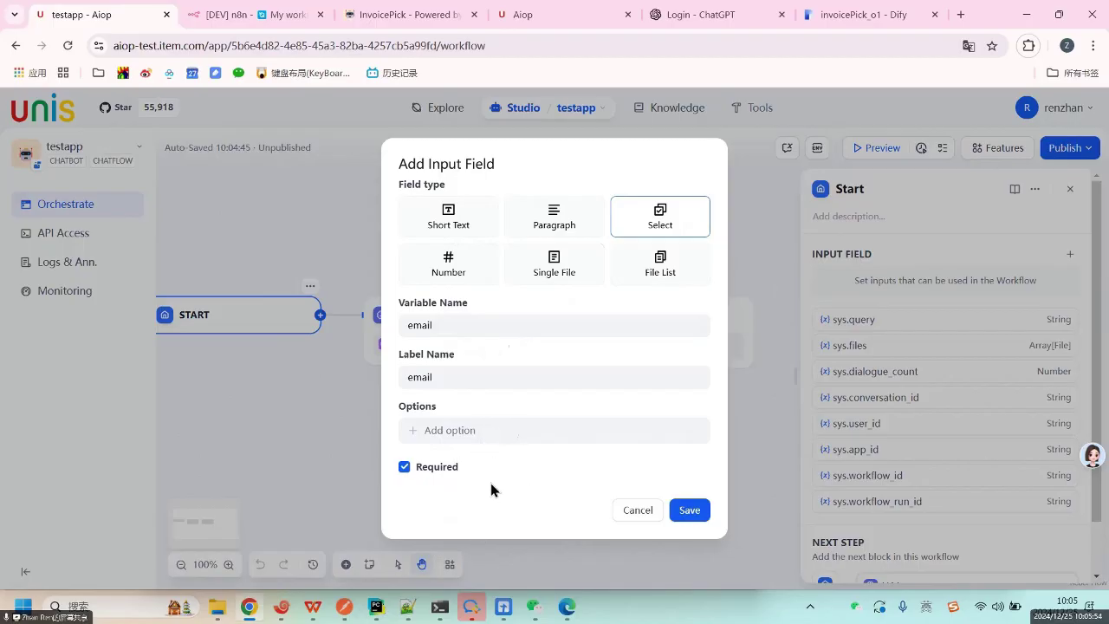
{"action": "left_click", "coordinate": [557, 266]}
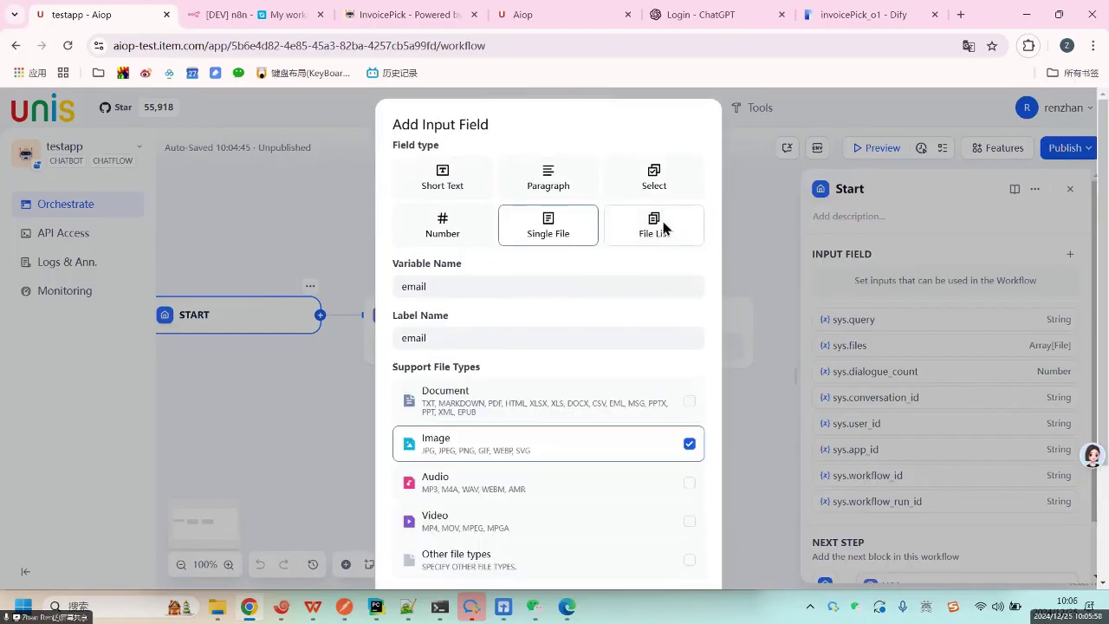
{"action": "left_click", "coordinate": [660, 227]}
{"action": "left_click", "coordinate": [559, 242]}
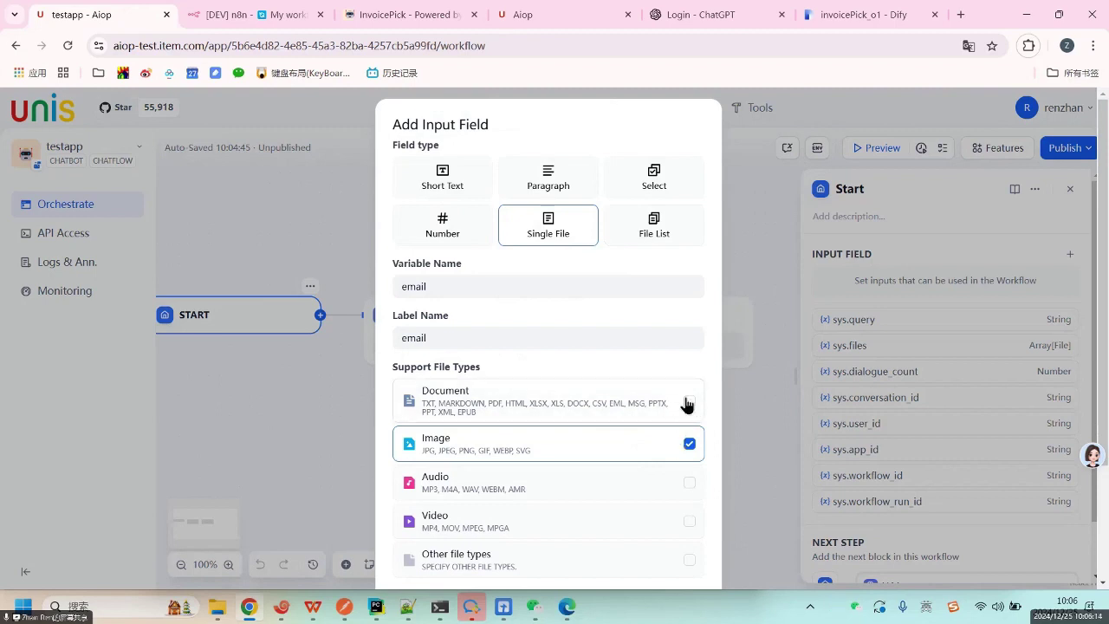
{"action": "left_click", "coordinate": [454, 236]}
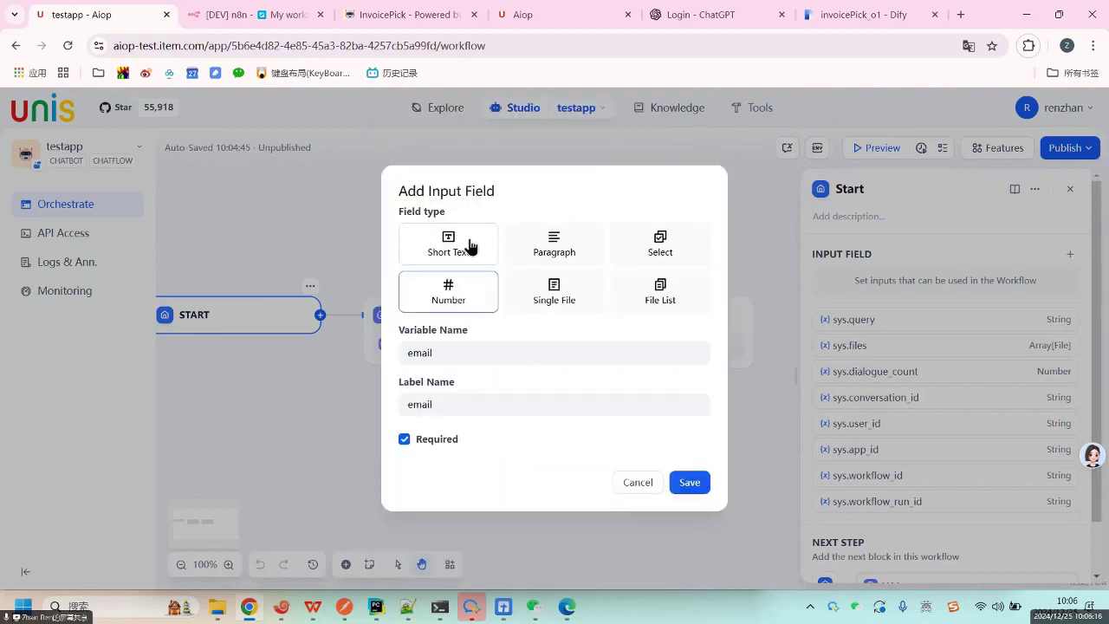
{"action": "left_click", "coordinate": [467, 244]}
{"action": "left_click", "coordinate": [549, 218]}
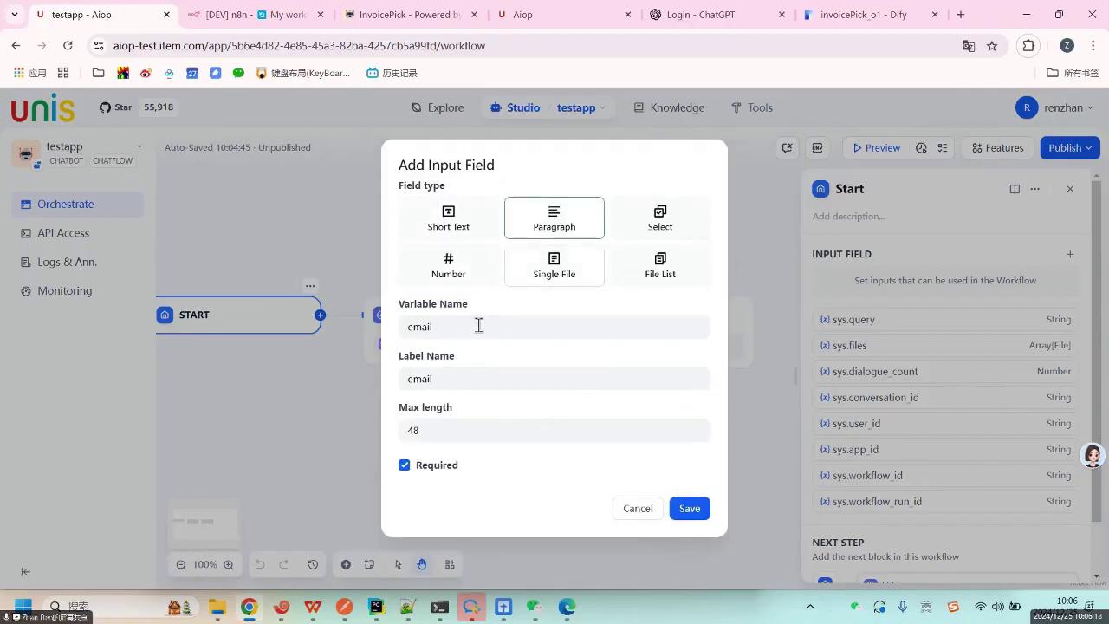
{"action": "left_click", "coordinate": [466, 430]}
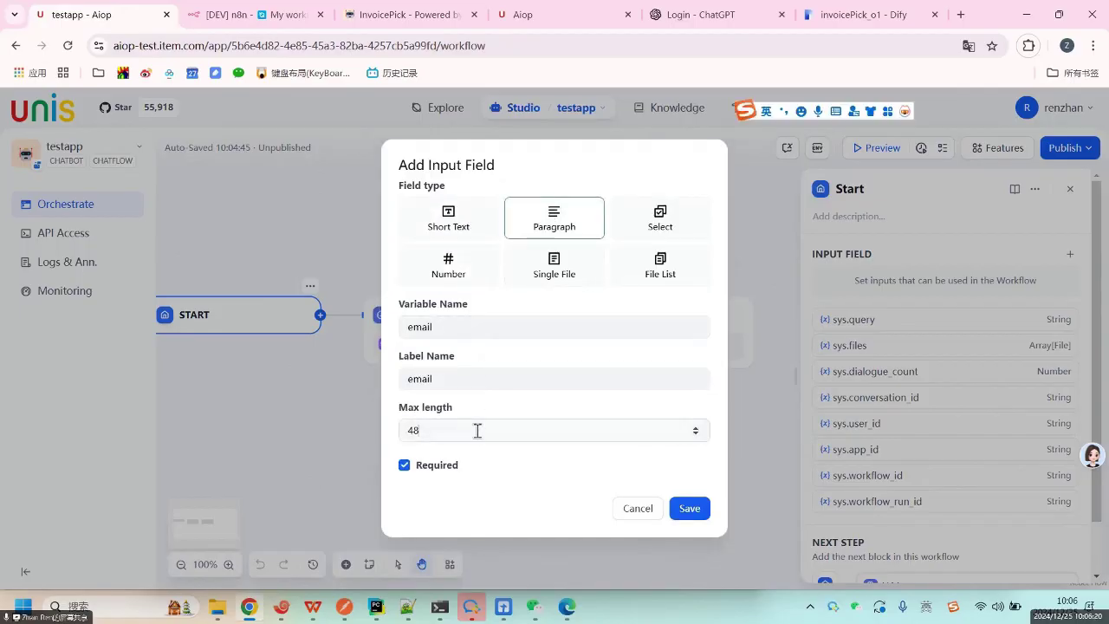
{"action": "type", "text": "666"}
{"action": "left_click", "coordinate": [690, 508]}
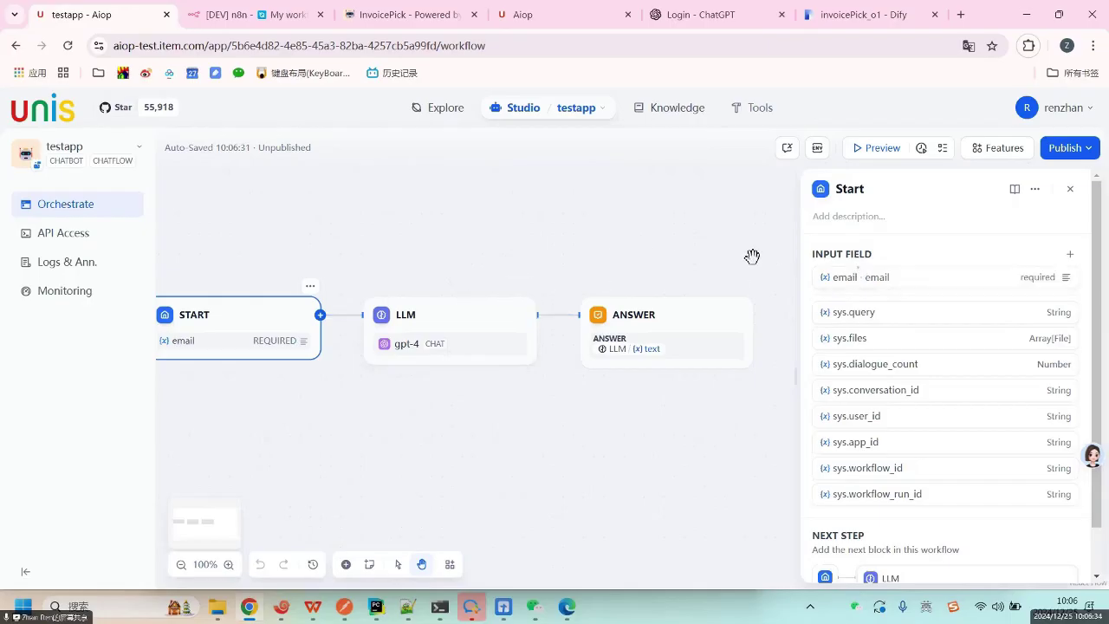
Switch between the LLM and Start nodes, ending on the LLM node's gpt-4 settings.
{"action": "left_click", "coordinate": [454, 315]}
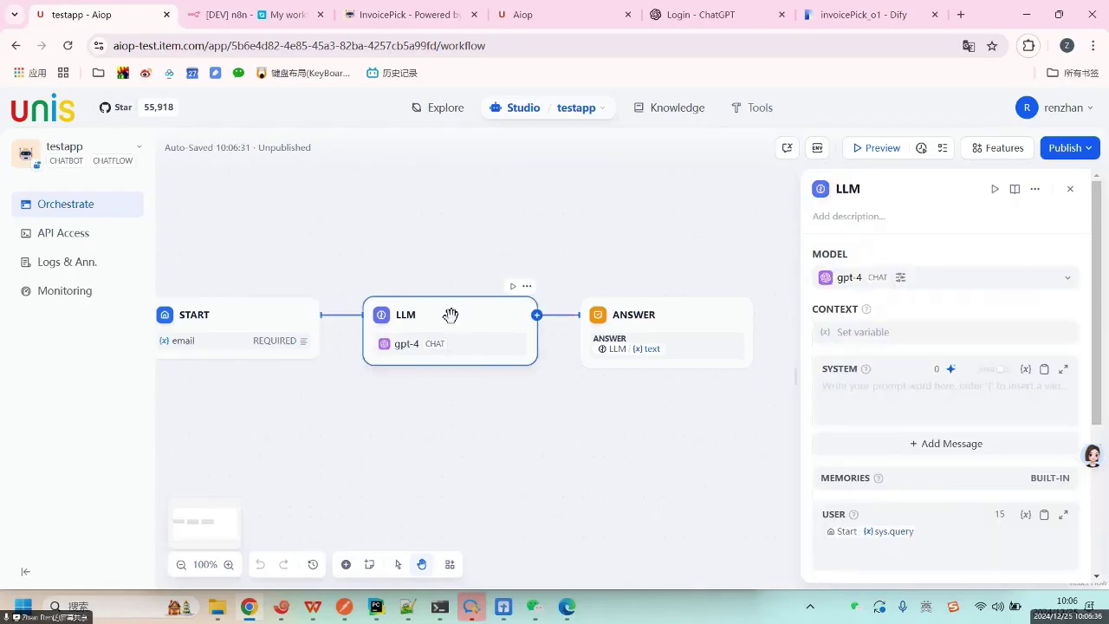
{"action": "left_click", "coordinate": [278, 315]}
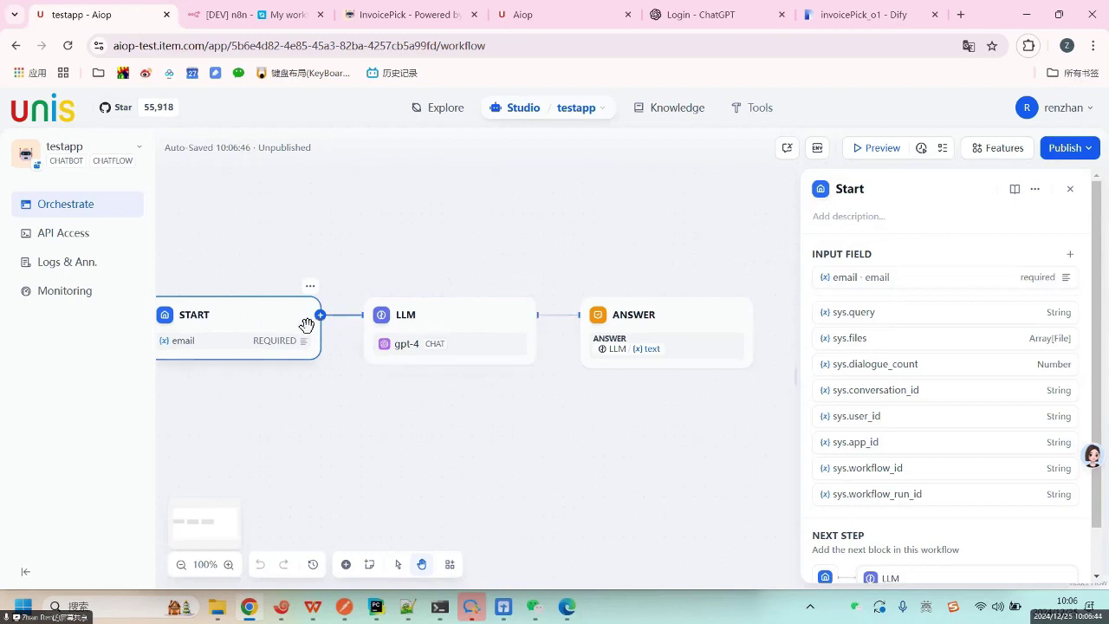
{"action": "left_click", "coordinate": [454, 313]}
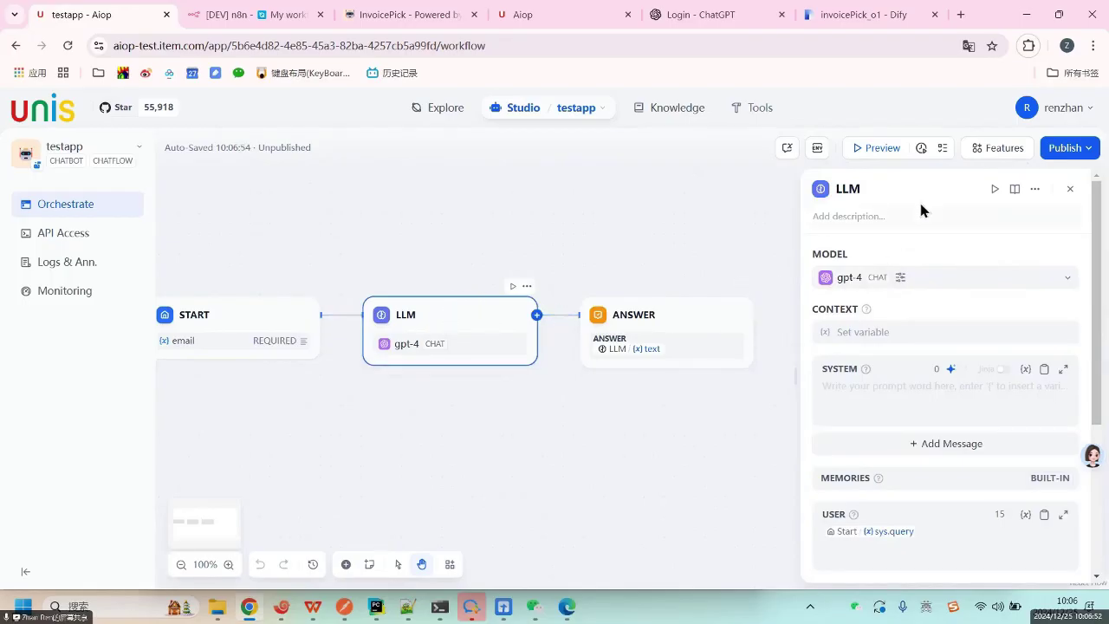
Browse the LLM node's model list and keep gpt-4 as the model.
{"action": "left_click", "coordinate": [900, 279]}
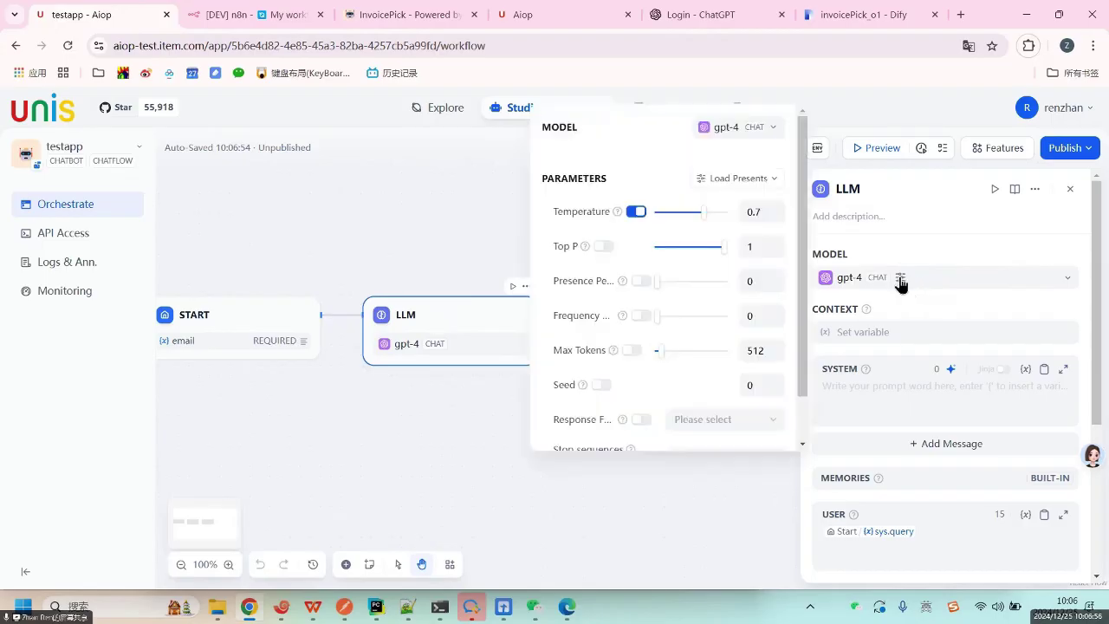
{"action": "left_click", "coordinate": [736, 130]}
{"action": "scroll", "coordinate": [766, 430], "scroll_direction": "down", "scroll_amount": 5}
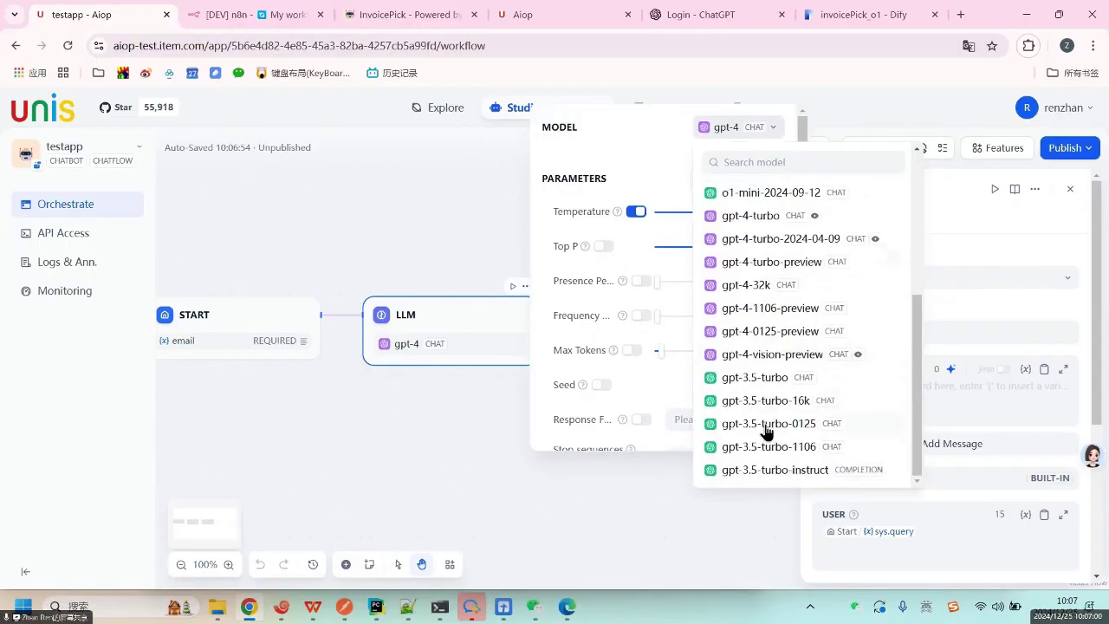
{"action": "scroll", "coordinate": [767, 372], "scroll_direction": "up", "scroll_amount": 5}
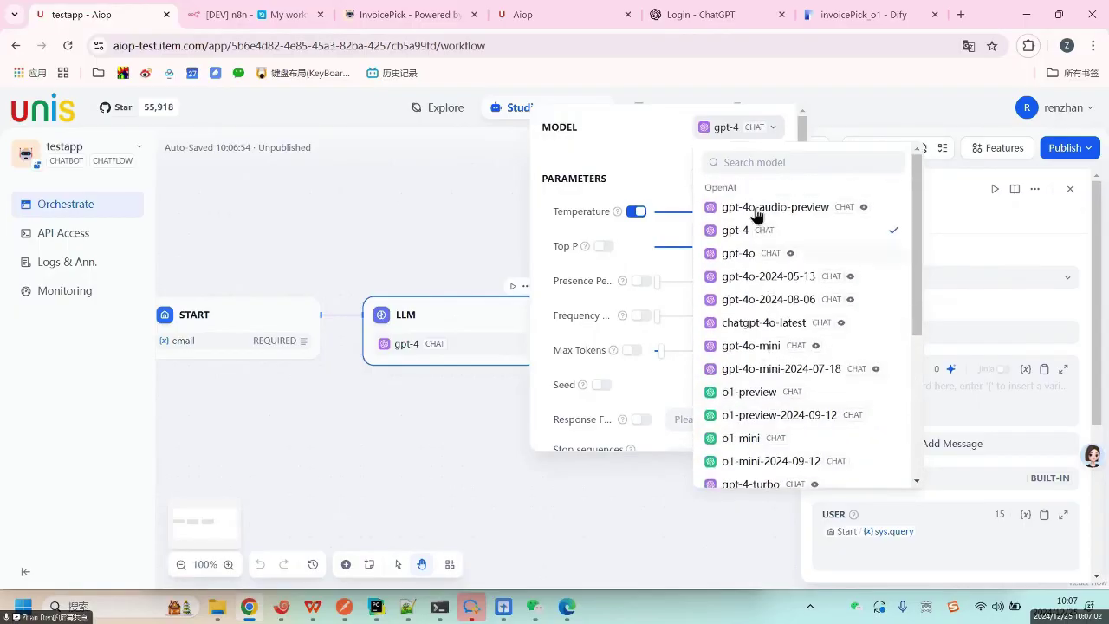
{"action": "scroll", "coordinate": [798, 437], "scroll_direction": "down", "scroll_amount": 2}
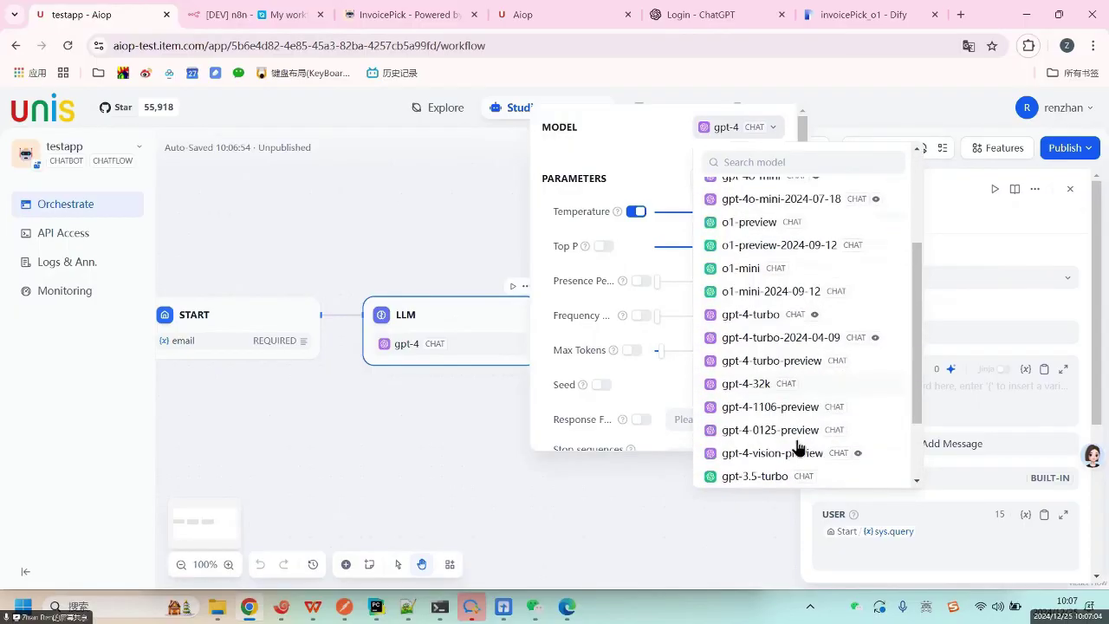
{"action": "scroll", "coordinate": [789, 415], "scroll_direction": "down", "scroll_amount": 2}
{"action": "left_click", "coordinate": [663, 156]}
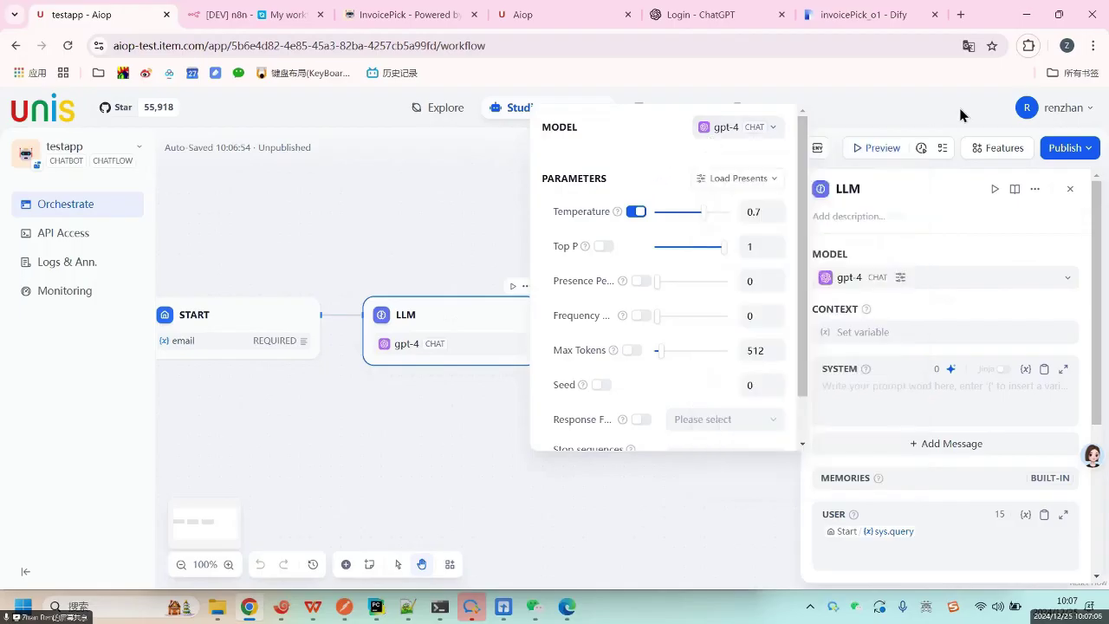
{"action": "left_click", "coordinate": [987, 114]}
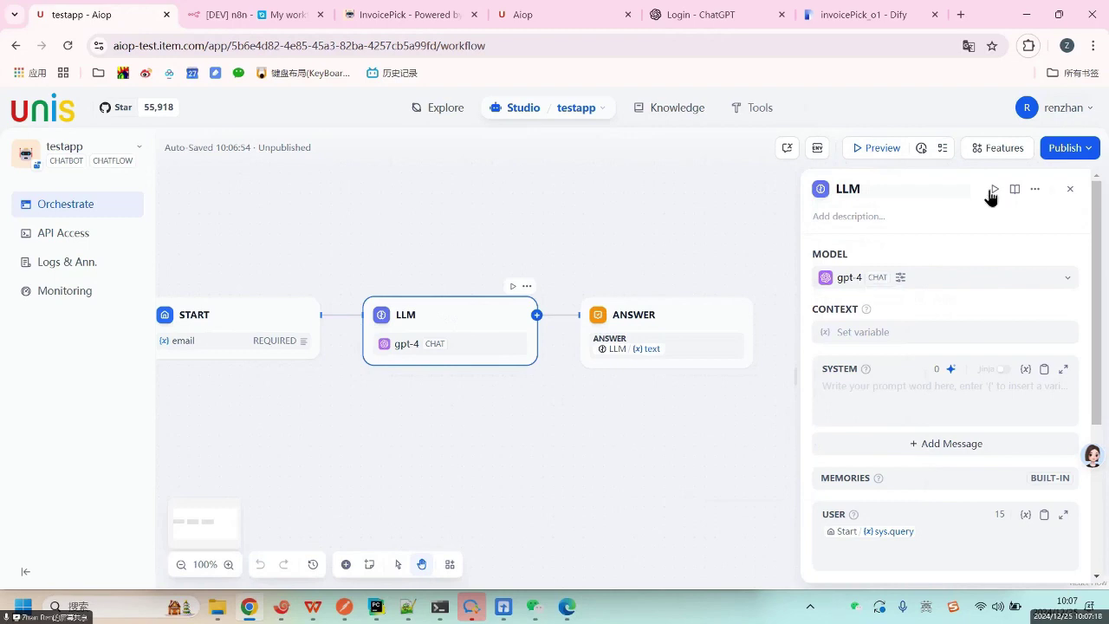
Lower gpt-4's Temperature to 0.1, leaving Max Tokens off.
{"action": "left_click", "coordinate": [855, 280]}
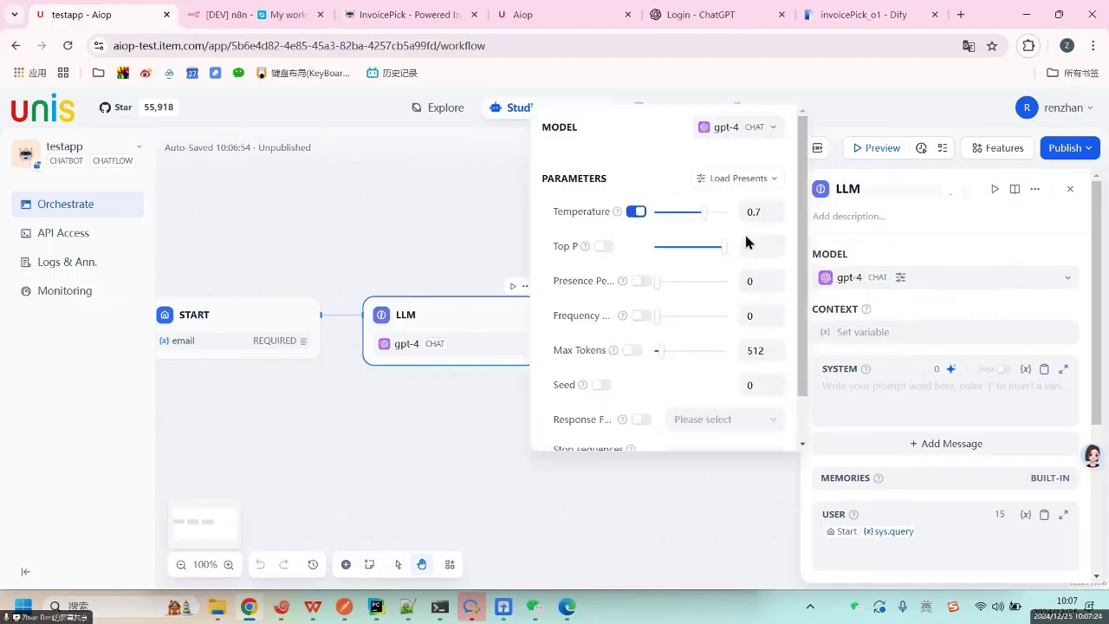
{"action": "scroll", "coordinate": [698, 323], "scroll_direction": "down", "scroll_amount": 2}
{"action": "scroll", "coordinate": [697, 332], "scroll_direction": "up", "scroll_amount": 2}
{"action": "left_click", "coordinate": [668, 213]}
{"action": "left_click", "coordinate": [633, 351]}
{"action": "left_click", "coordinate": [635, 351]}
{"action": "scroll", "coordinate": [690, 371], "scroll_direction": "down", "scroll_amount": 1}
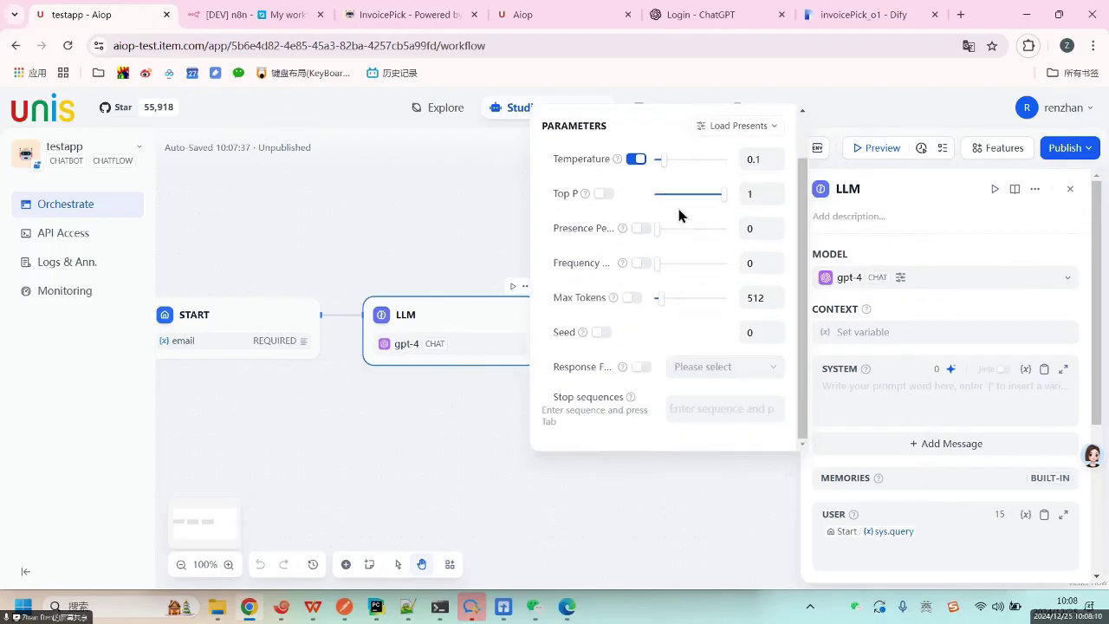
{"action": "scroll", "coordinate": [663, 208], "scroll_direction": "up", "scroll_amount": 1}
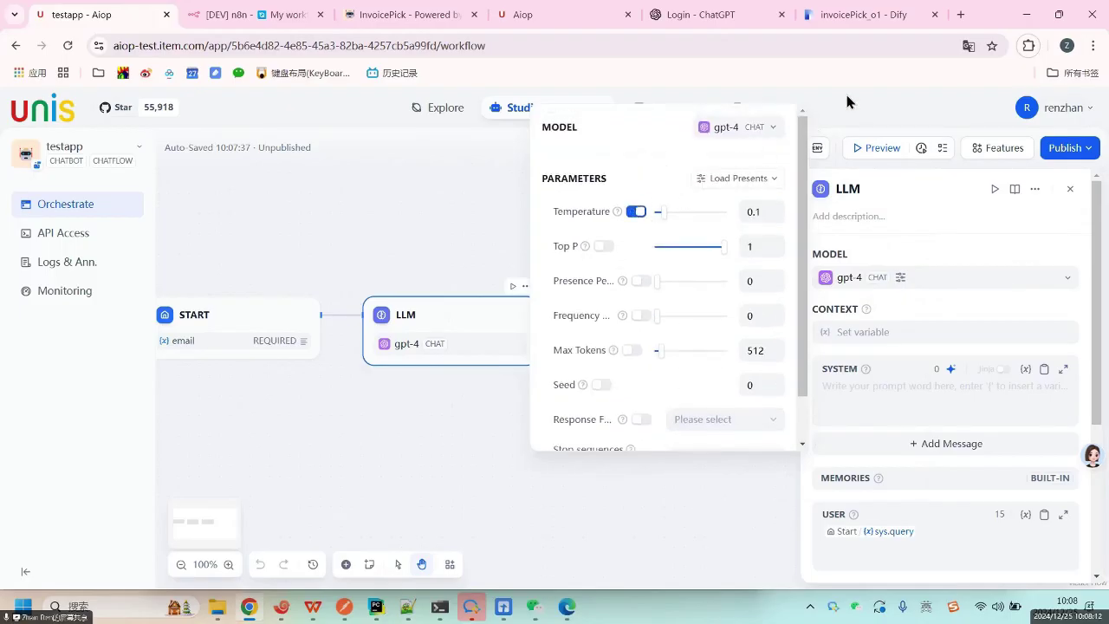
{"action": "scroll", "coordinate": [628, 392], "scroll_direction": "down", "scroll_amount": 1}
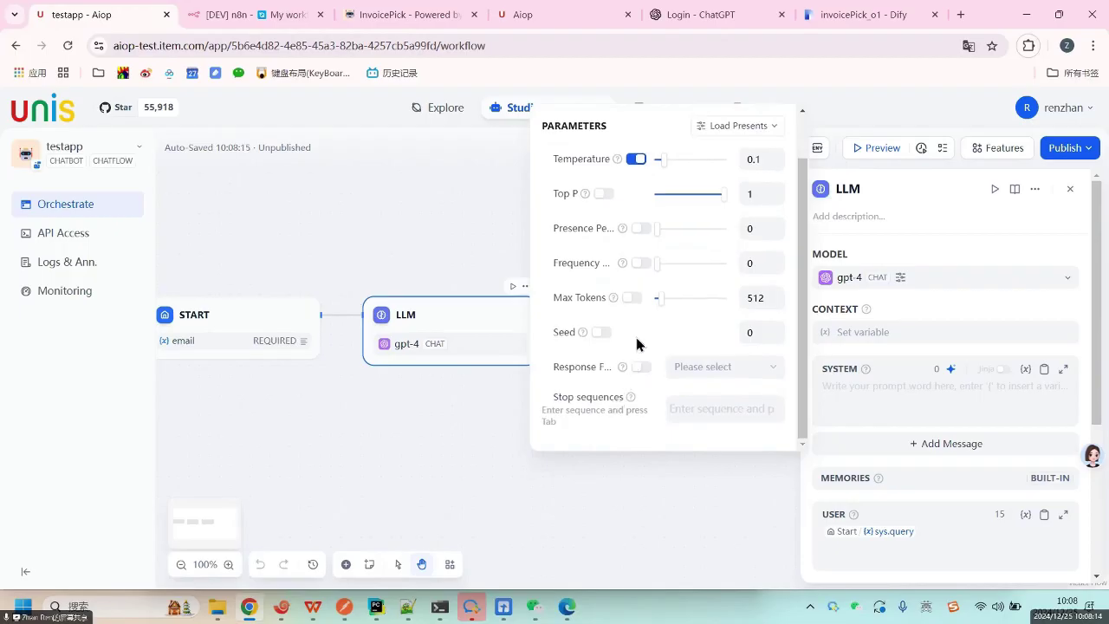
{"action": "scroll", "coordinate": [693, 297], "scroll_direction": "up", "scroll_amount": 1}
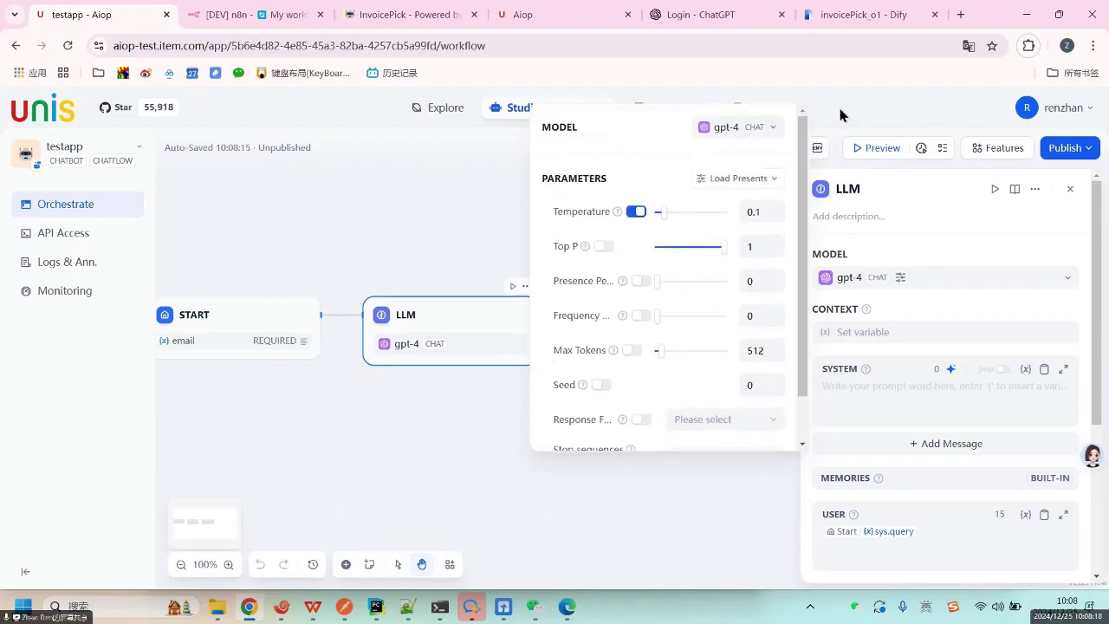
{"action": "scroll", "coordinate": [690, 336], "scroll_direction": "down", "scroll_amount": 1}
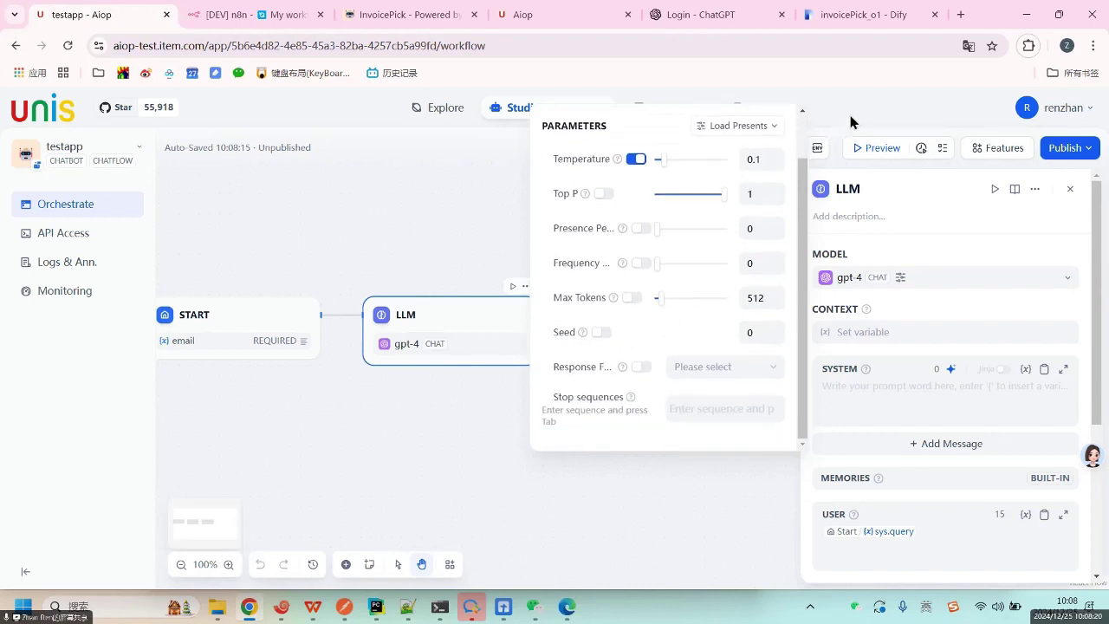
{"action": "left_click", "coordinate": [853, 122]}
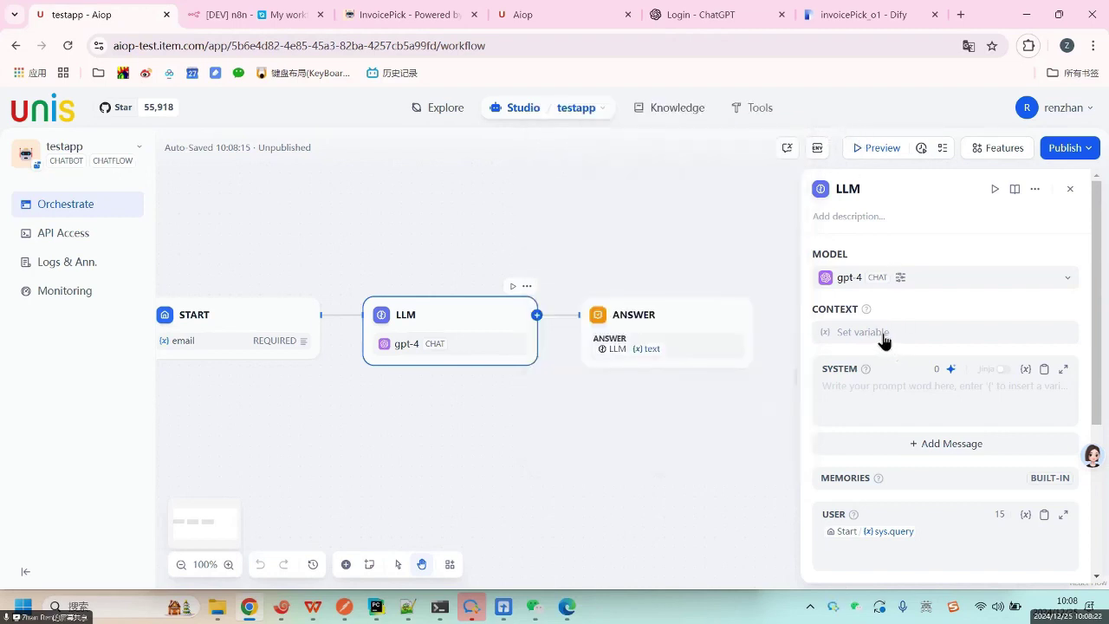
Write the LLM system prompt 你是一个邮件处理助手.
{"action": "left_click", "coordinate": [872, 388]}
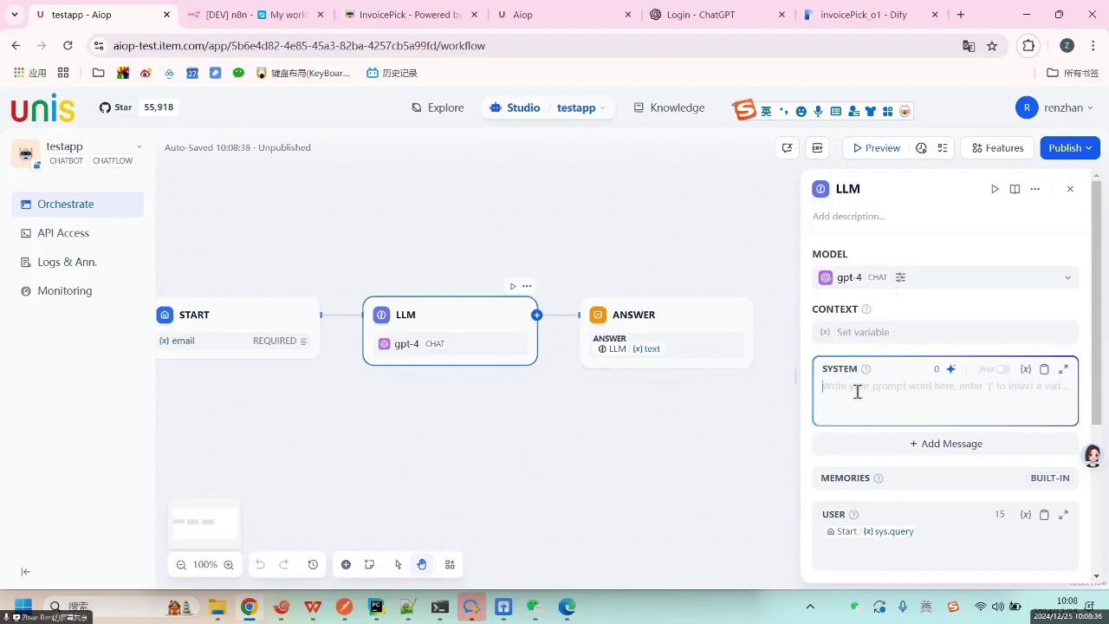
{"action": "type", "text": "ni"}
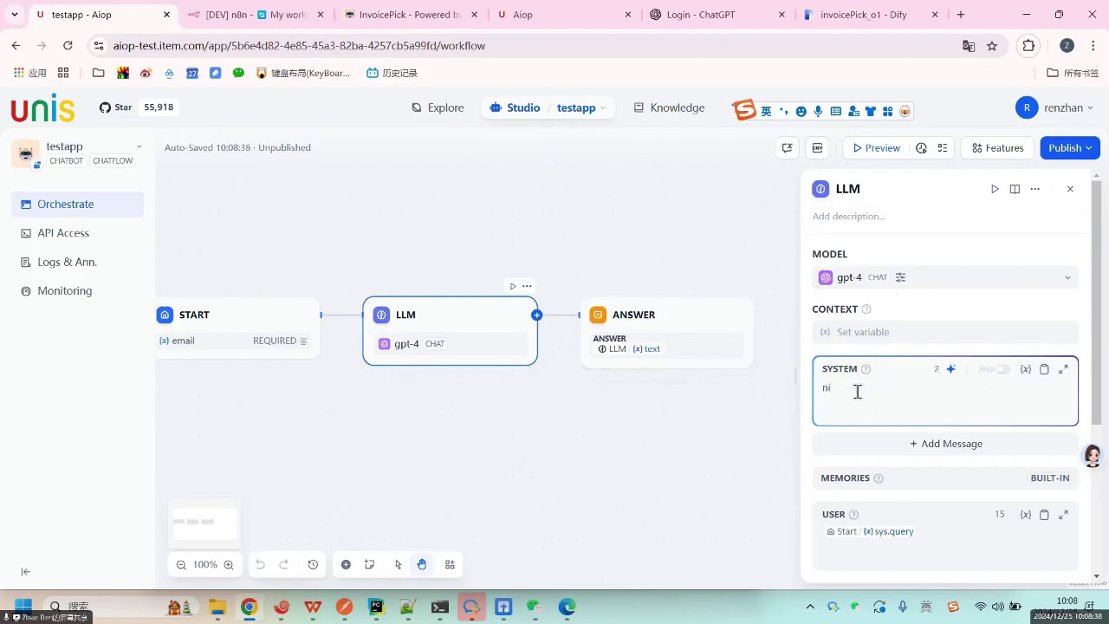
{"action": "key", "text": "BackSpace"}
{"action": "key", "text": "BackSpace"}
{"action": "key", "text": "shift"}
{"action": "type", "text": "你是一个邮件chu"}
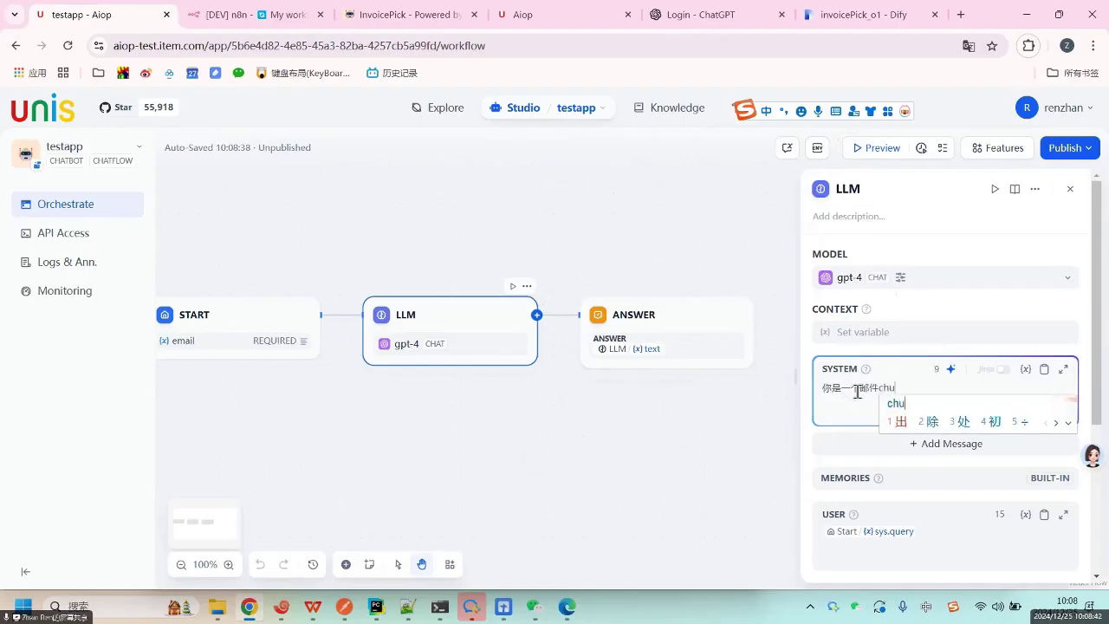
{"action": "key", "text": "BackSpace"}
{"action": "key", "text": "BackSpace"}
{"action": "key", "text": "BackSpace"}
{"action": "type", "text": "处理助手"}
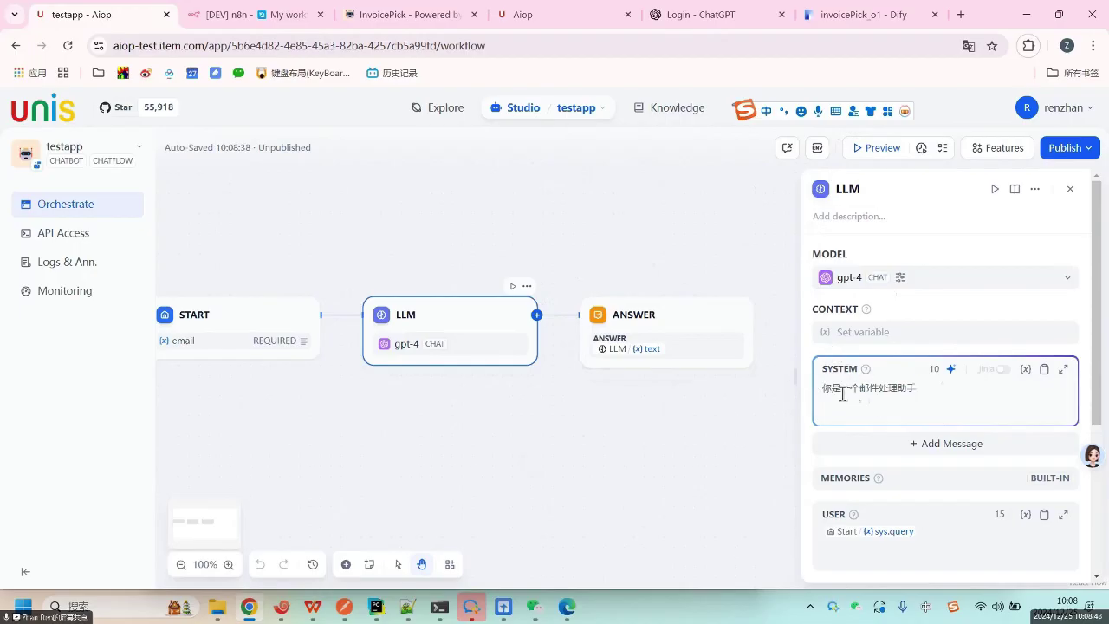
{"action": "left_click_drag", "start_coordinate": [842, 394], "coordinate": [918, 389]}
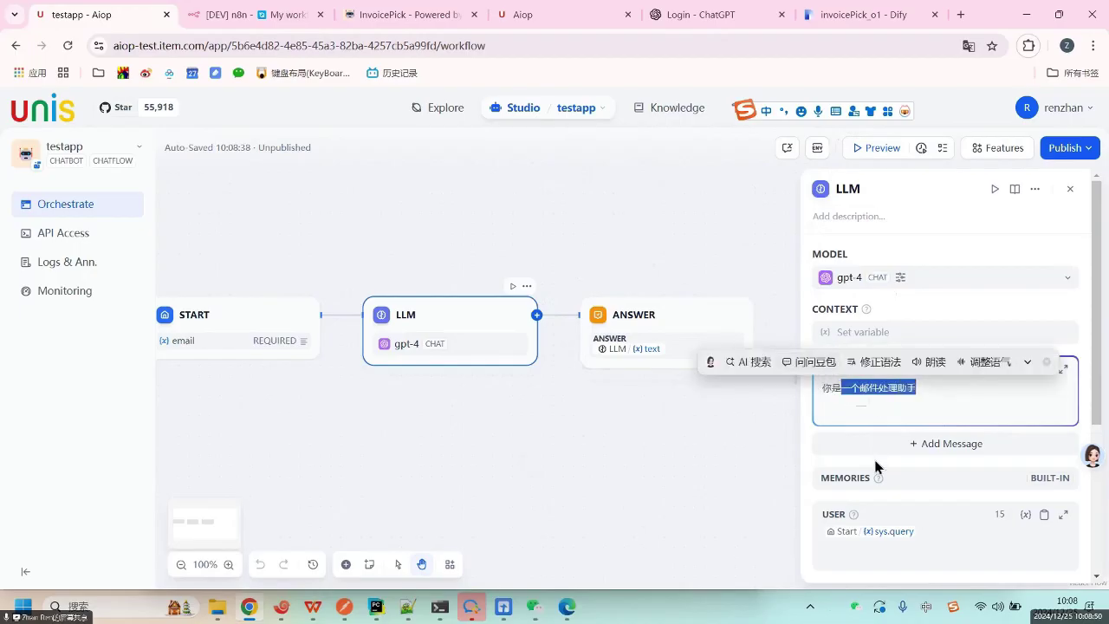
{"action": "left_click", "coordinate": [890, 389]}
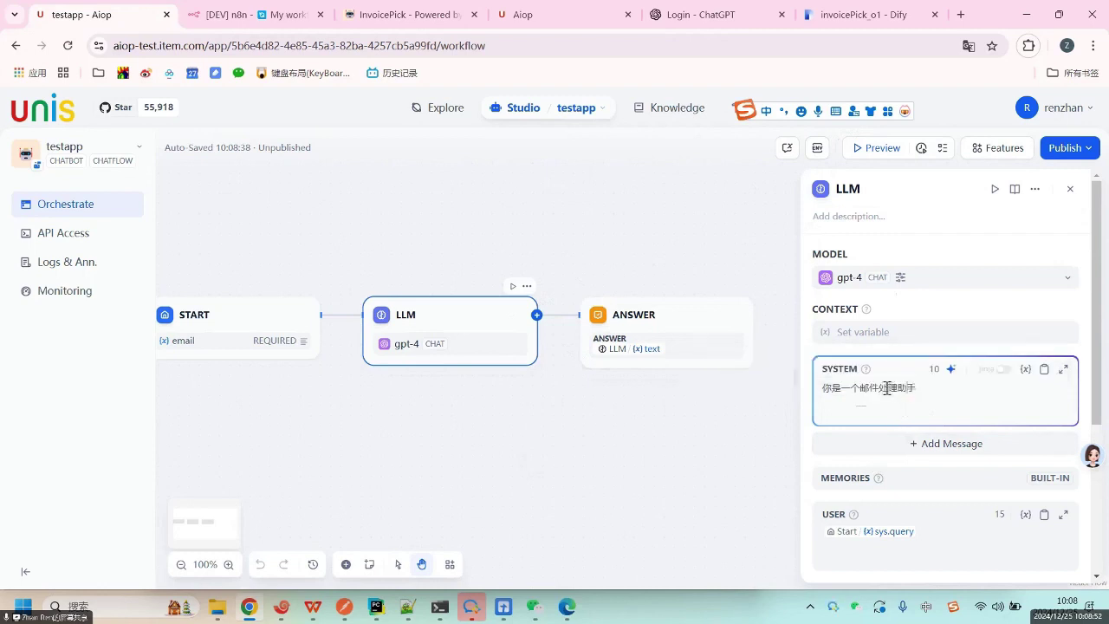
Add and then remove an empty user message, and type / after the system prompt.
{"action": "left_click", "coordinate": [920, 444]}
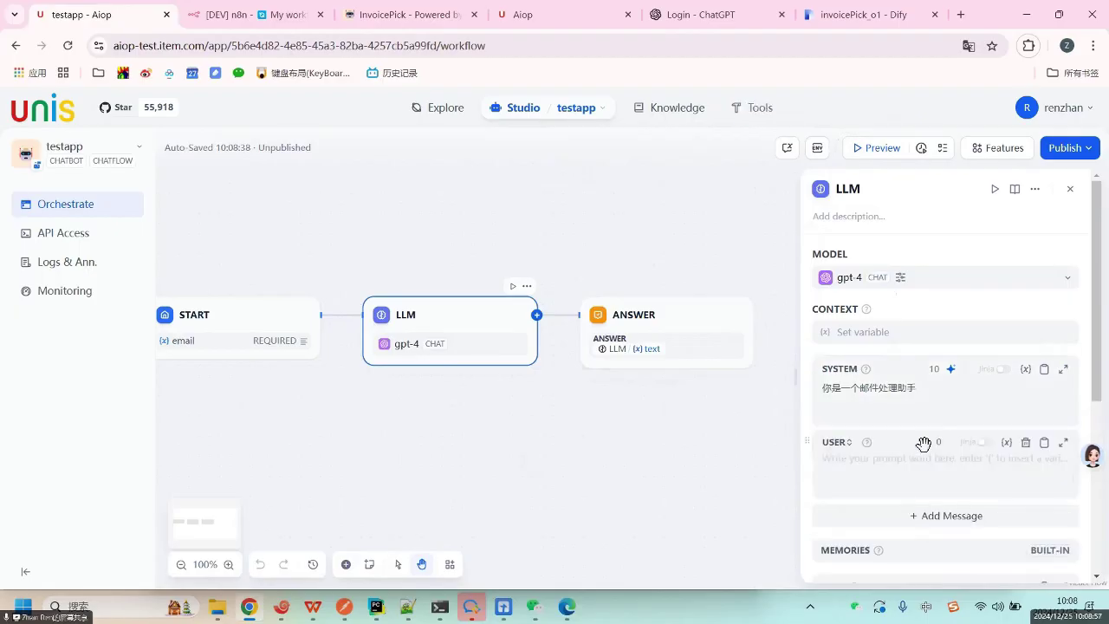
{"action": "left_click", "coordinate": [852, 456]}
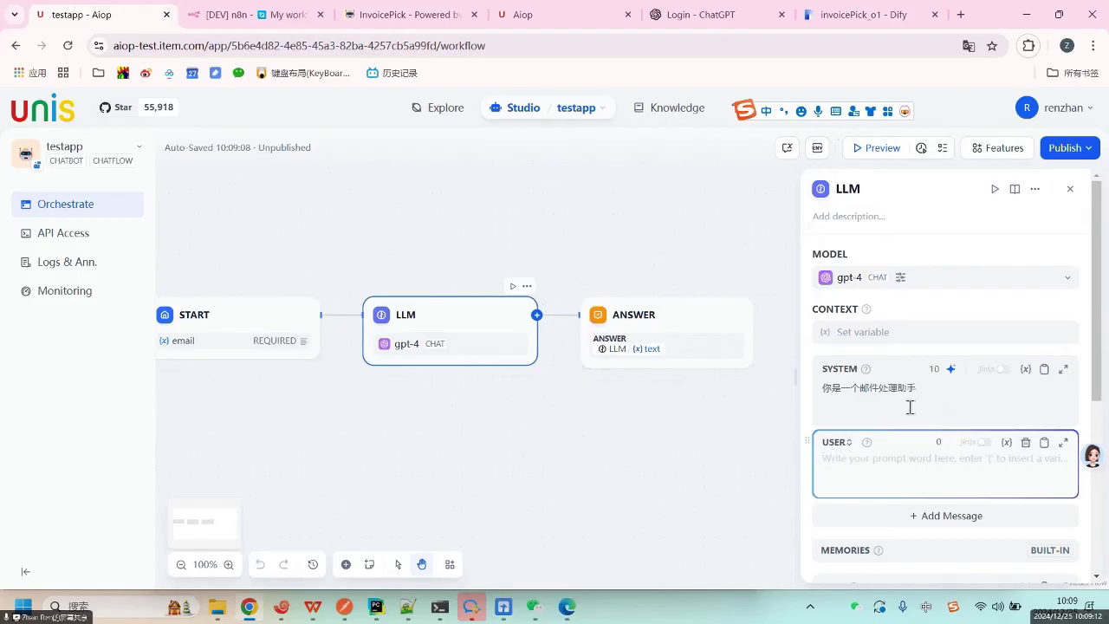
{"action": "left_click", "coordinate": [1017, 447]}
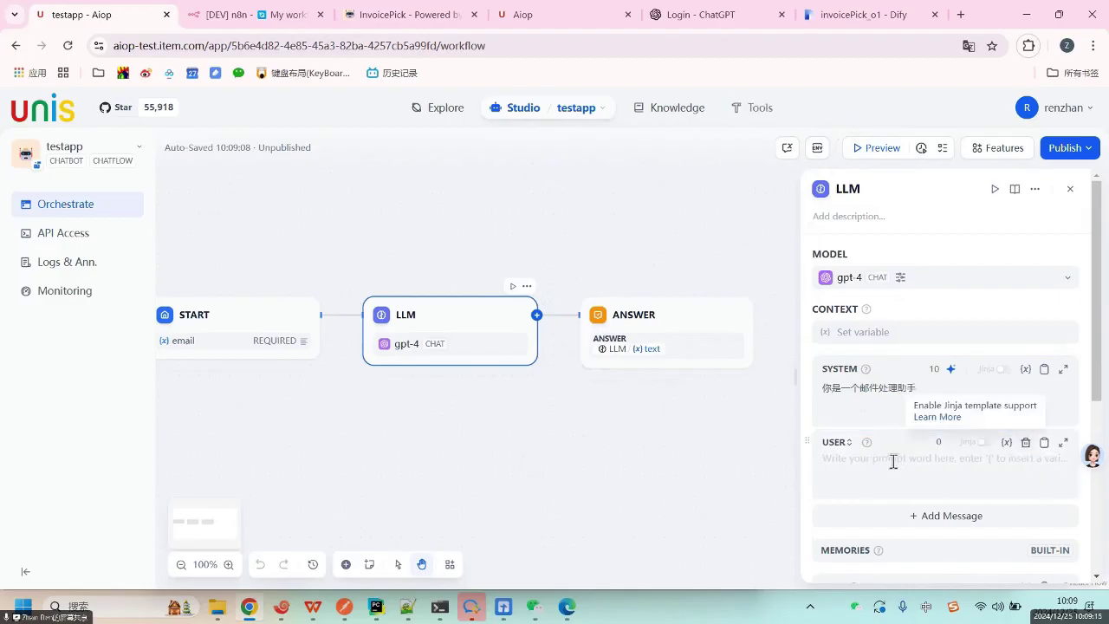
{"action": "left_click", "coordinate": [1023, 444]}
{"action": "left_click", "coordinate": [949, 389]}
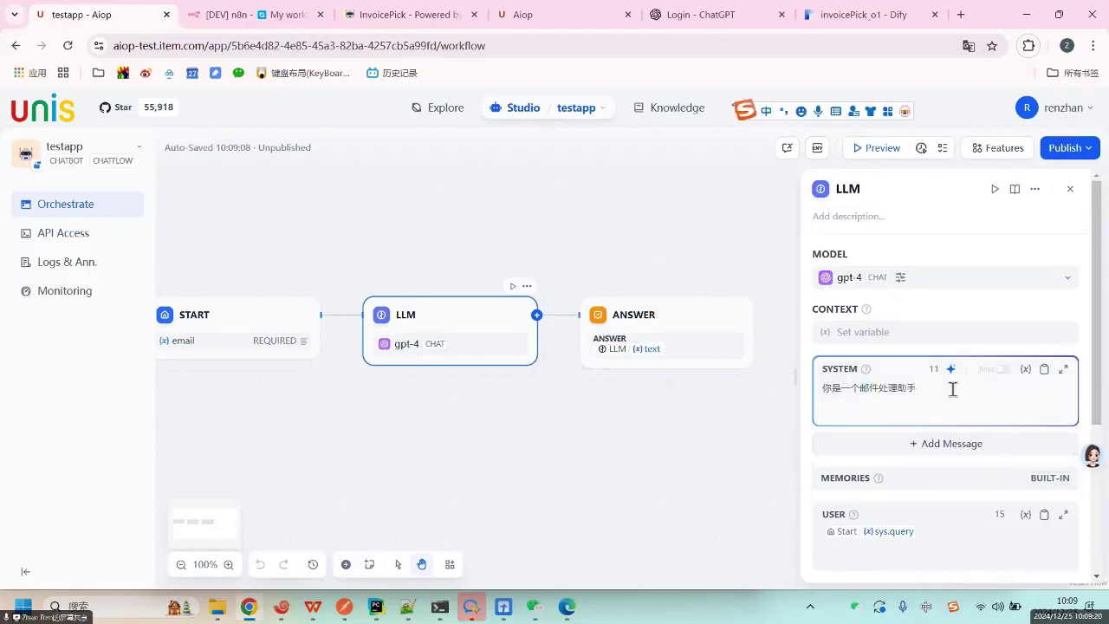
{"action": "key", "text": "shift"}
{"action": "type", "text": "/"}
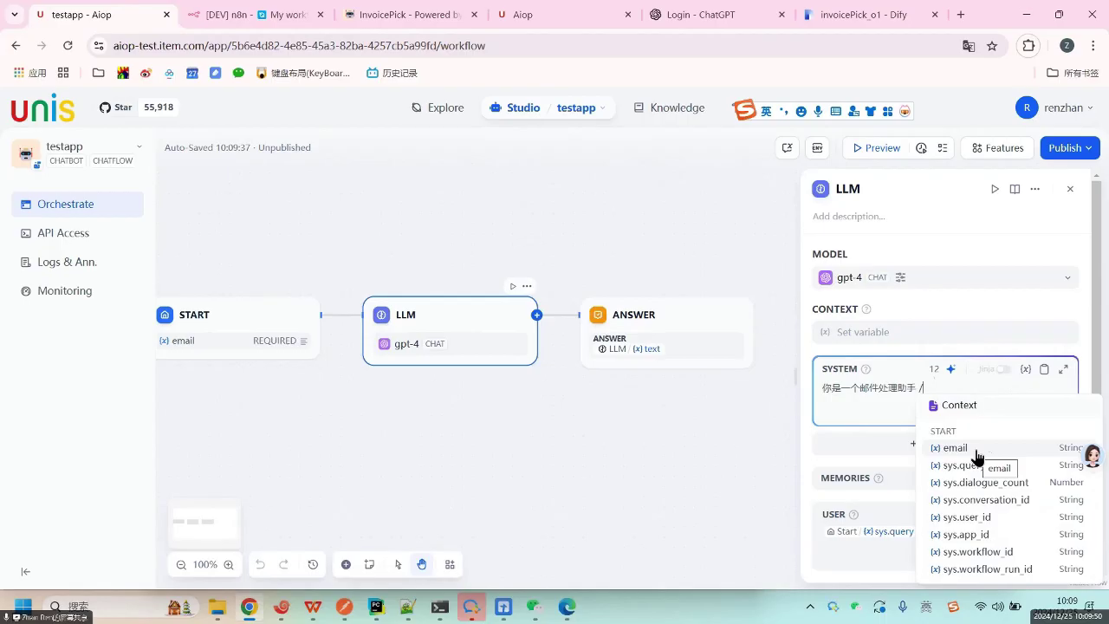
Insert the Start node's email variable into the system prompt, preceded by 邮件内容如下：.
{"action": "left_click", "coordinate": [976, 451]}
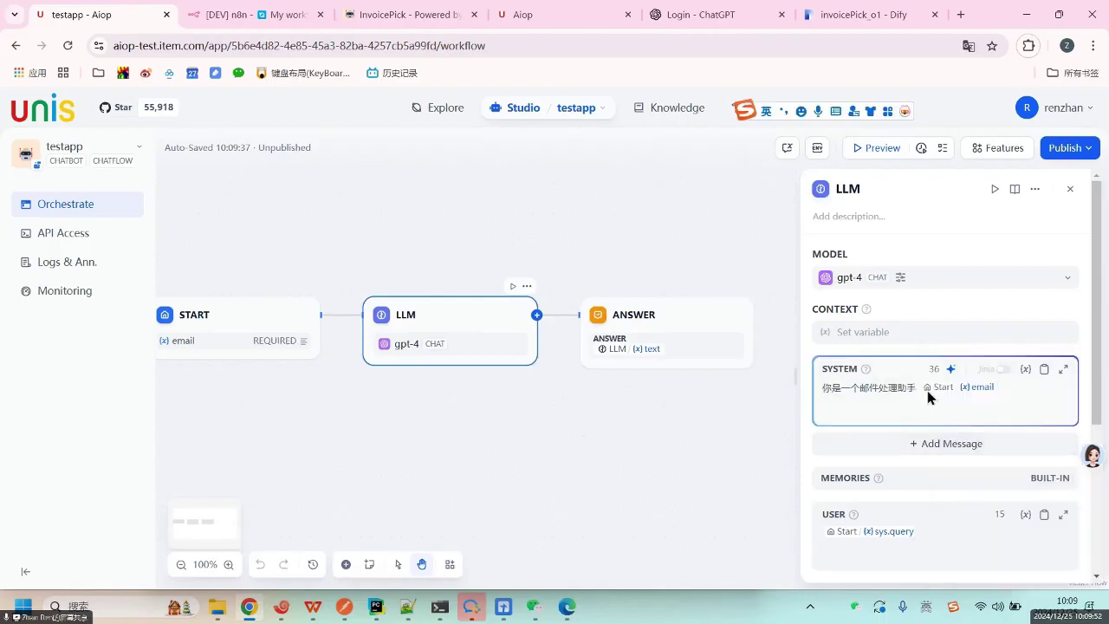
{"action": "left_click", "coordinate": [1033, 401]}
{"action": "key", "text": "Return"}
{"action": "type", "text": "邮件内容"}
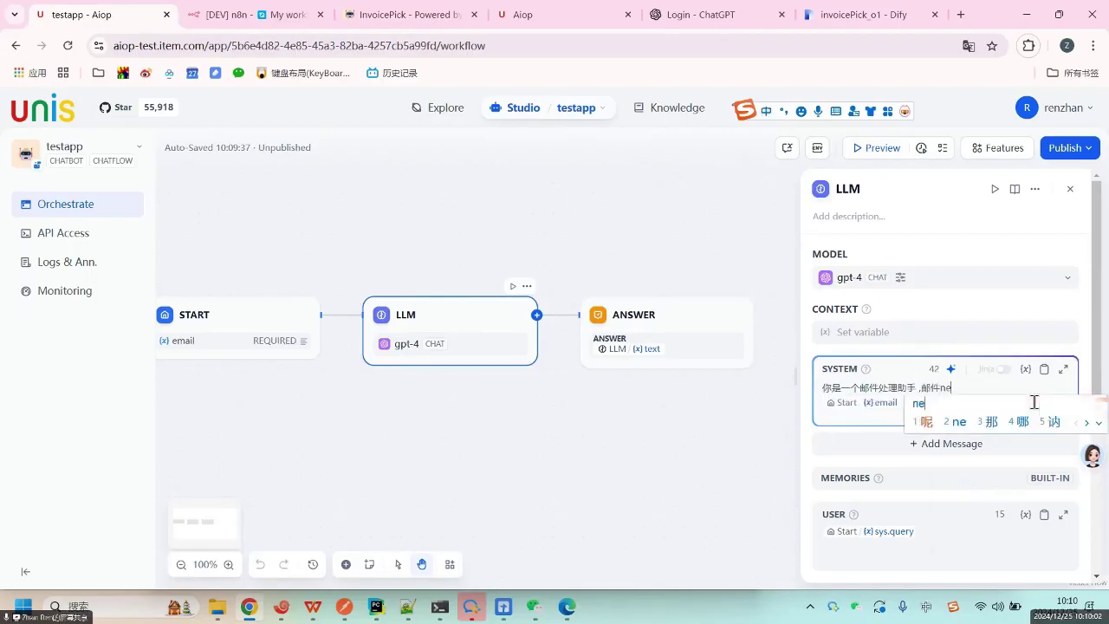
{"action": "type", "text": "如下"}
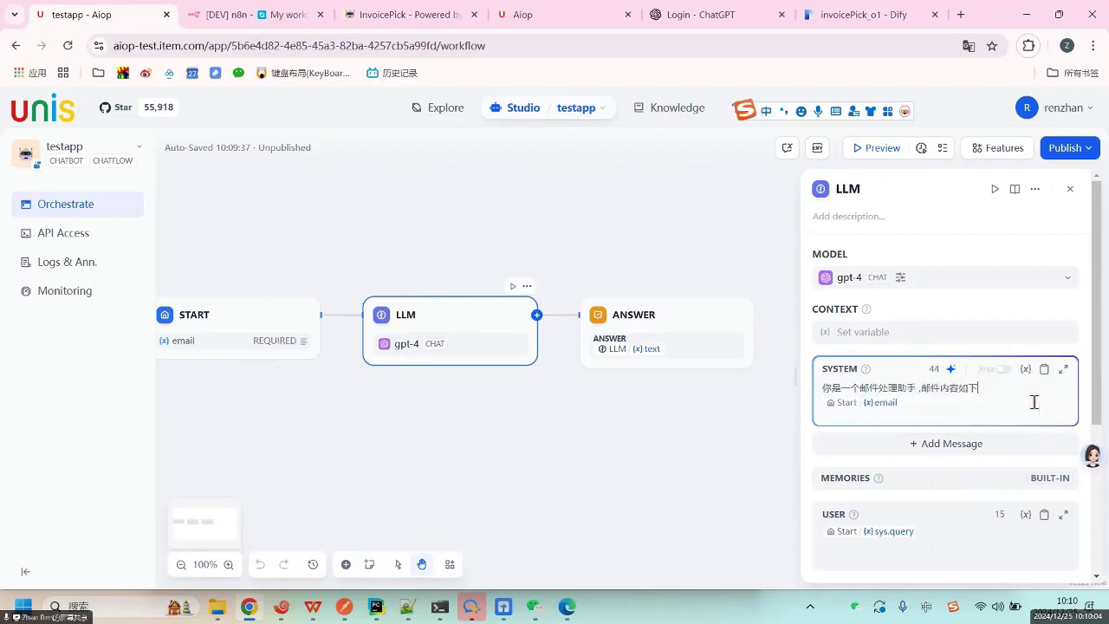
{"action": "type", "text": "："}
{"action": "left_click_drag", "start_coordinate": [909, 387], "coordinate": [924, 402]}
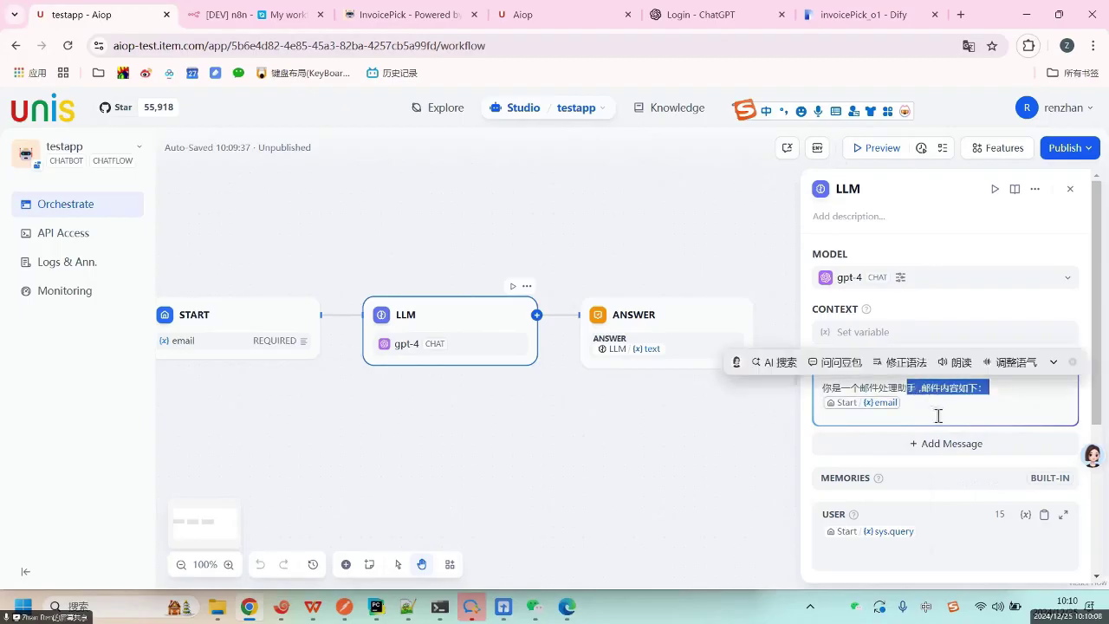
{"action": "left_click", "coordinate": [938, 415]}
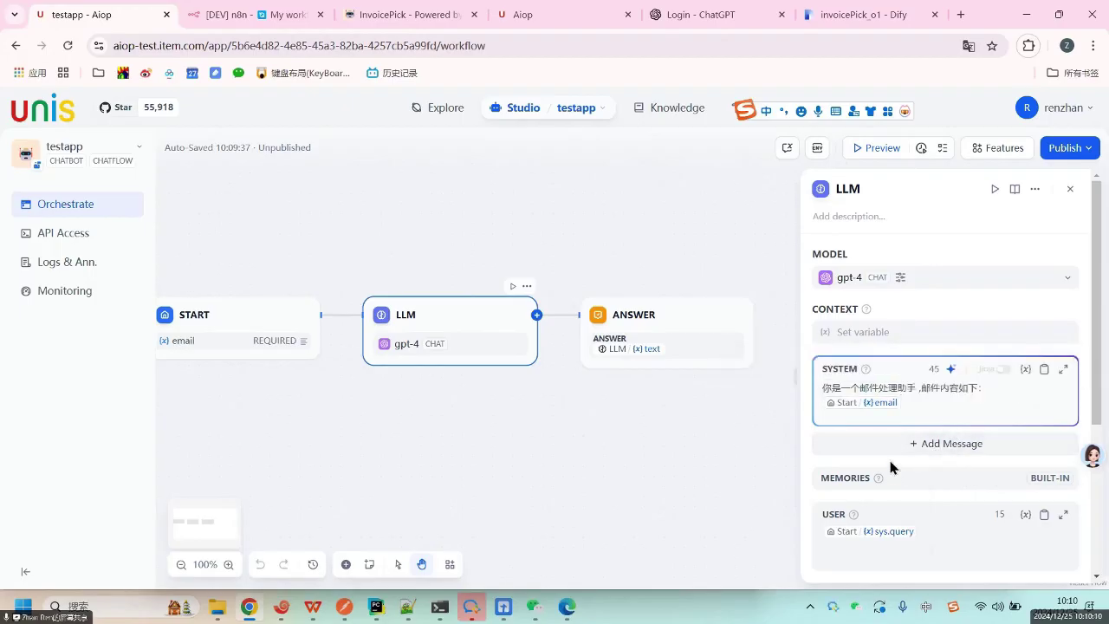
{"action": "key", "text": "ctrl+a"}
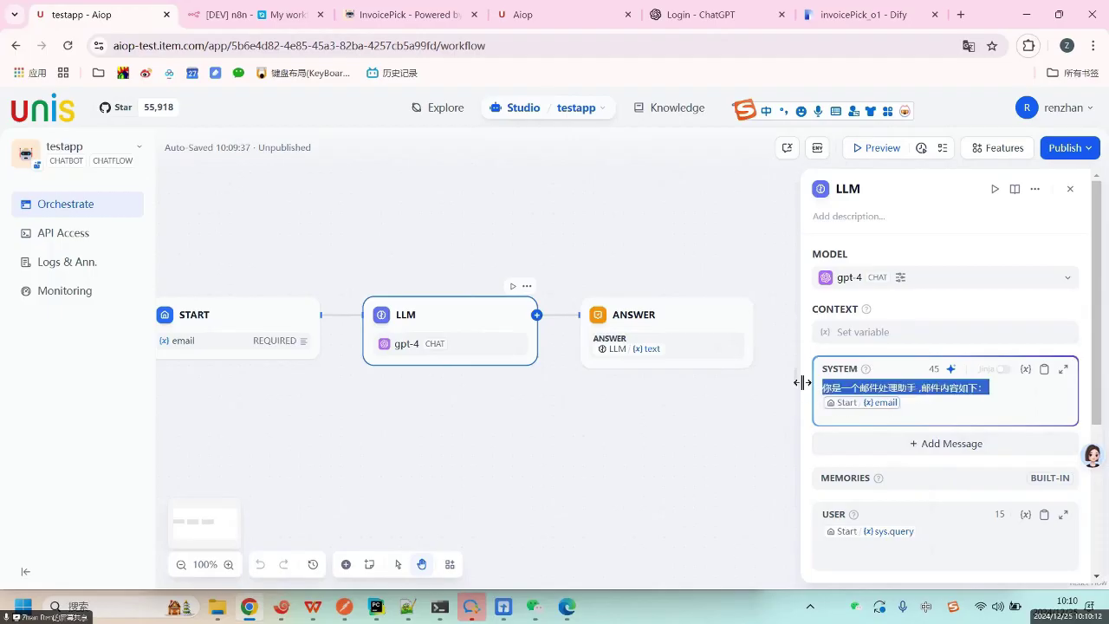
{"action": "left_click", "coordinate": [920, 406]}
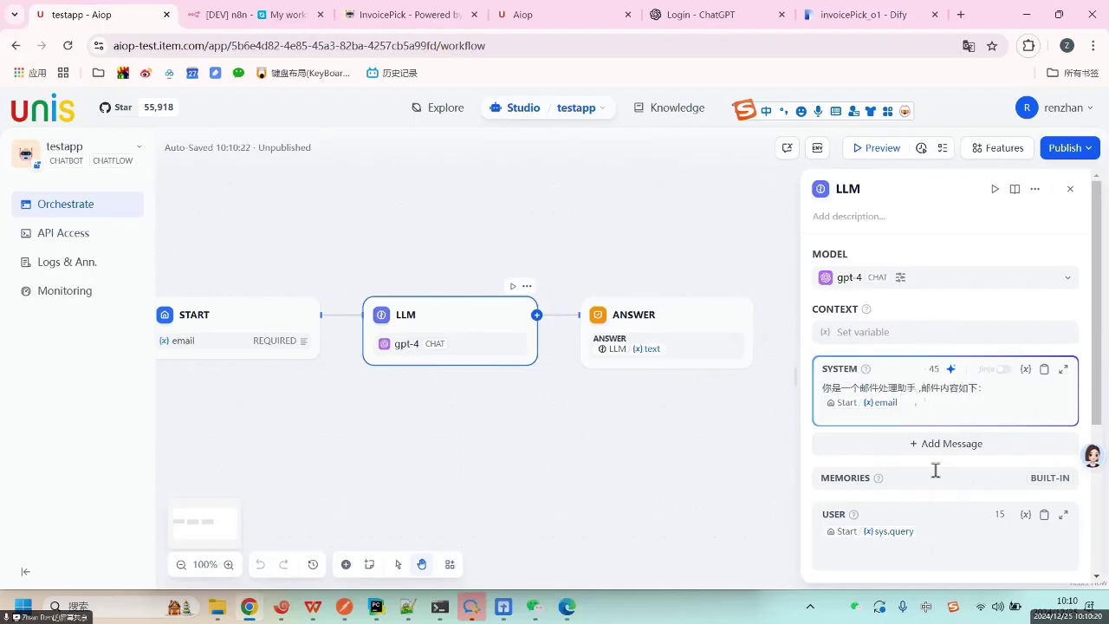
Expand the LLM node's output variables to show the text string output.
{"action": "scroll", "coordinate": [934, 472], "scroll_direction": "down", "scroll_amount": 3}
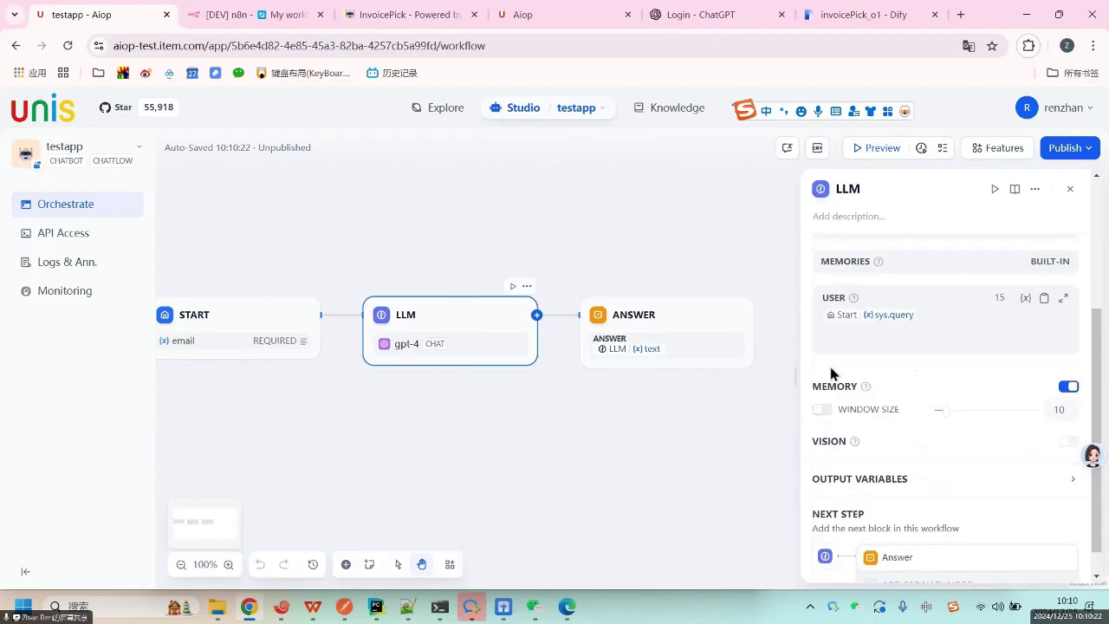
{"action": "scroll", "coordinate": [901, 468], "scroll_direction": "down", "scroll_amount": 1}
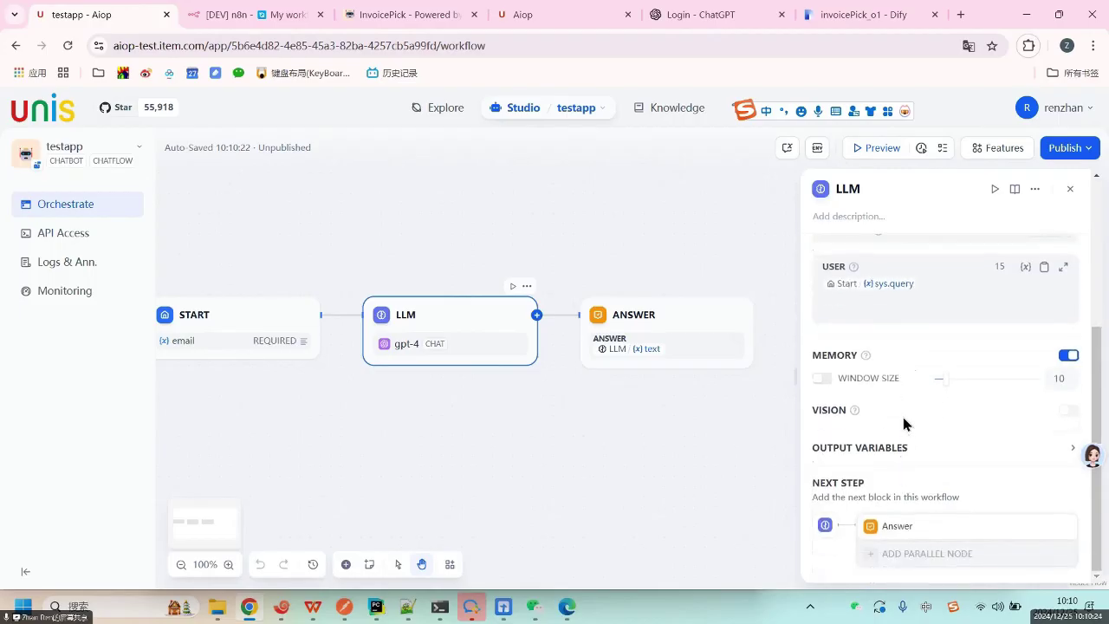
{"action": "scroll", "coordinate": [909, 368], "scroll_direction": "up", "scroll_amount": 3}
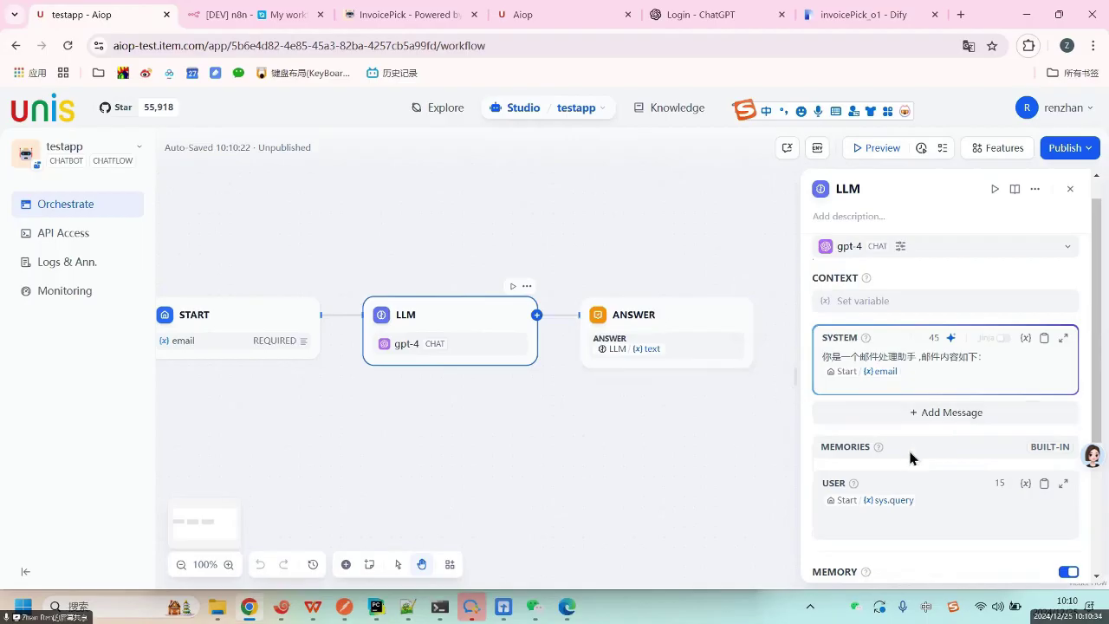
{"action": "scroll", "coordinate": [912, 464], "scroll_direction": "down", "scroll_amount": 3}
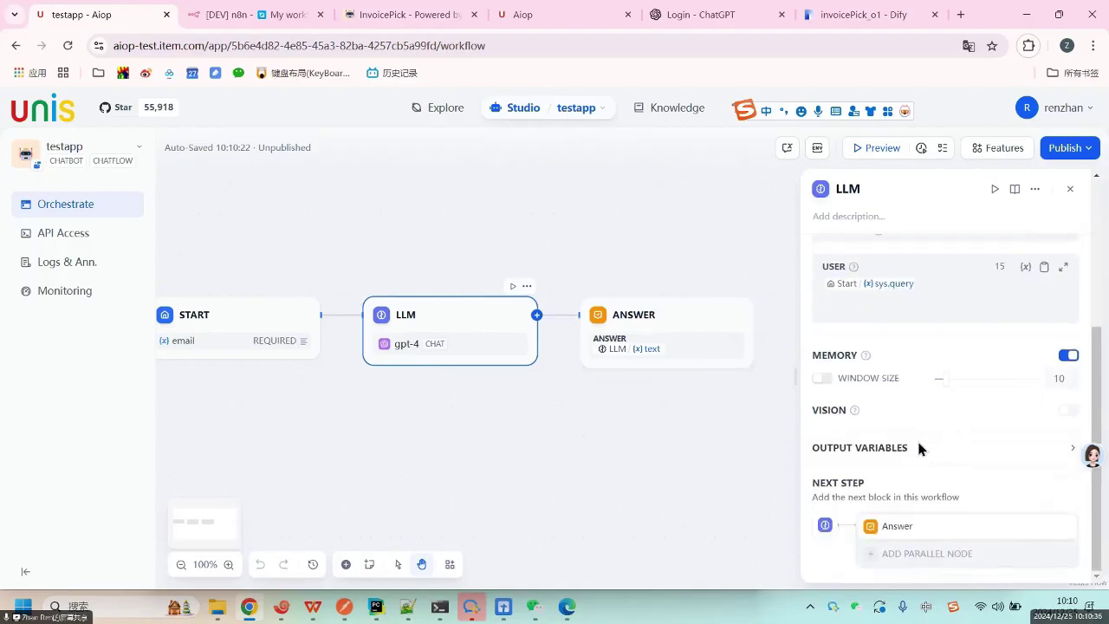
{"action": "left_click", "coordinate": [910, 451]}
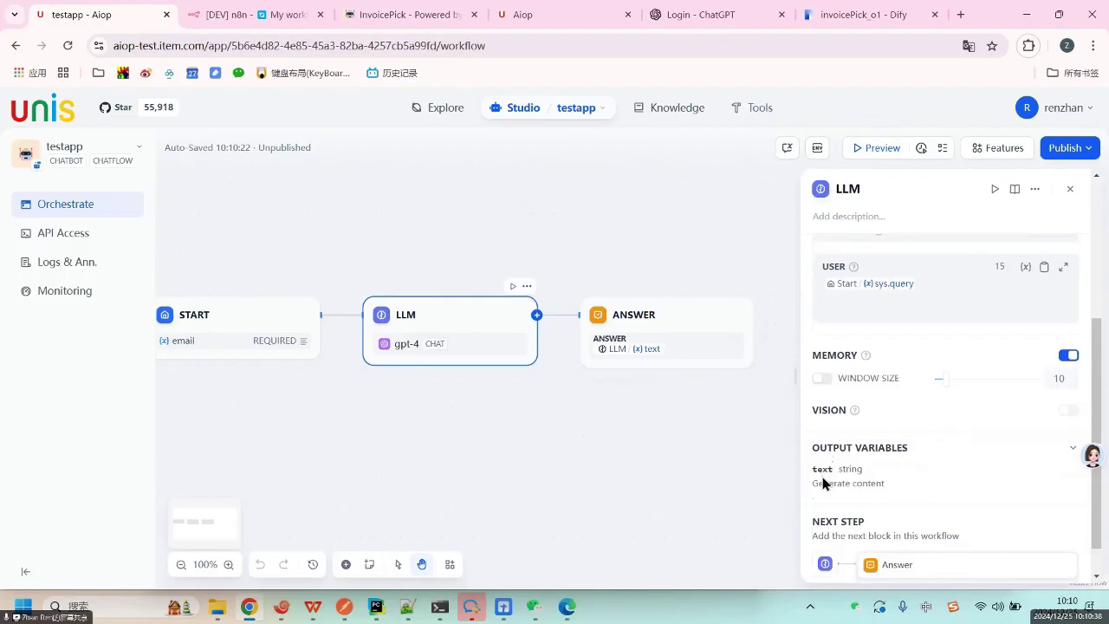
{"action": "double_click", "coordinate": [822, 469]}
{"action": "left_click", "coordinate": [922, 485]}
{"action": "double_click", "coordinate": [819, 468]}
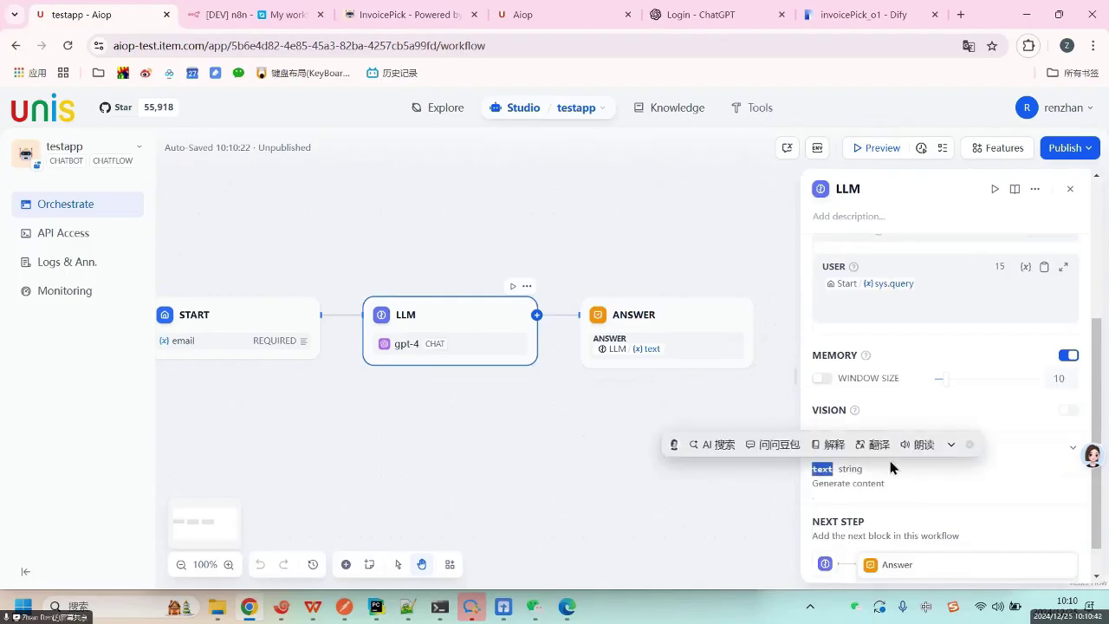
{"action": "left_click", "coordinate": [910, 457]}
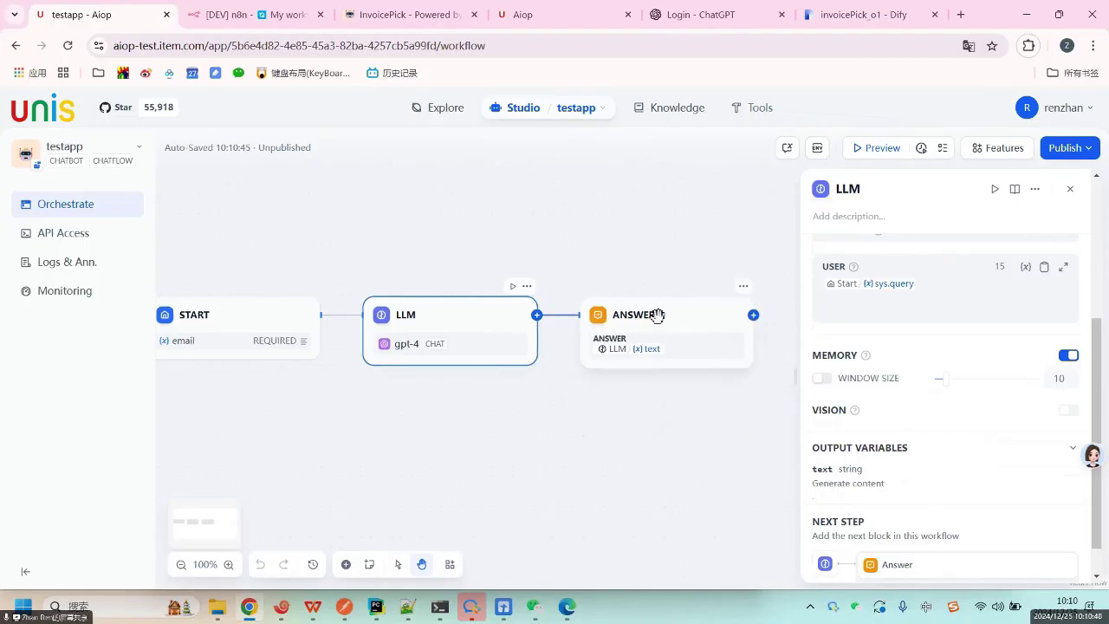
{"action": "left_click", "coordinate": [657, 316]}
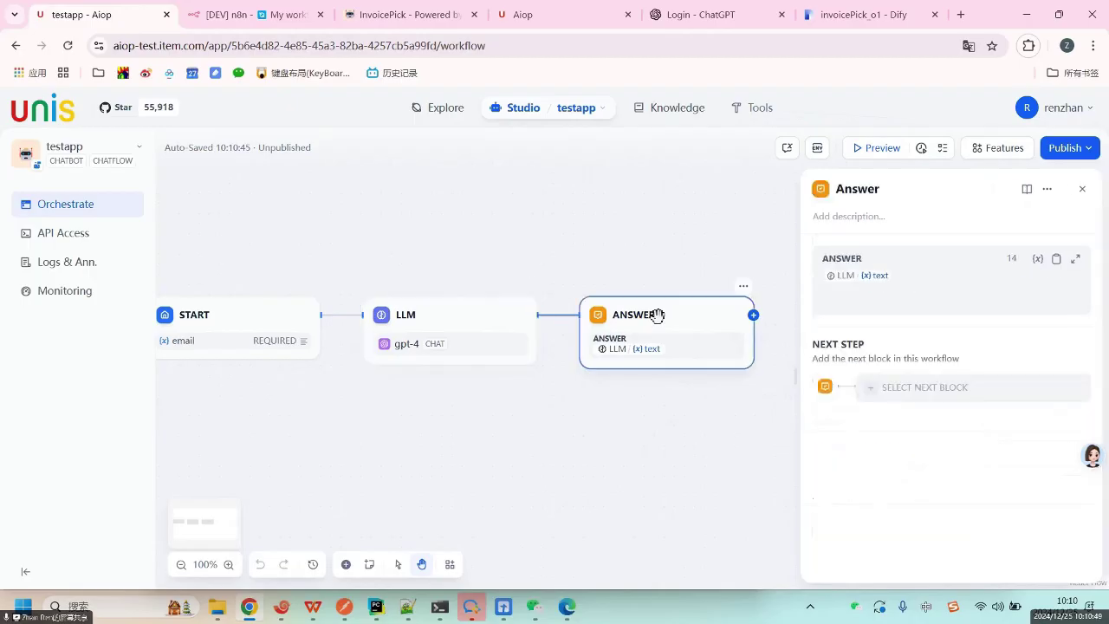
{"action": "left_click", "coordinate": [937, 290]}
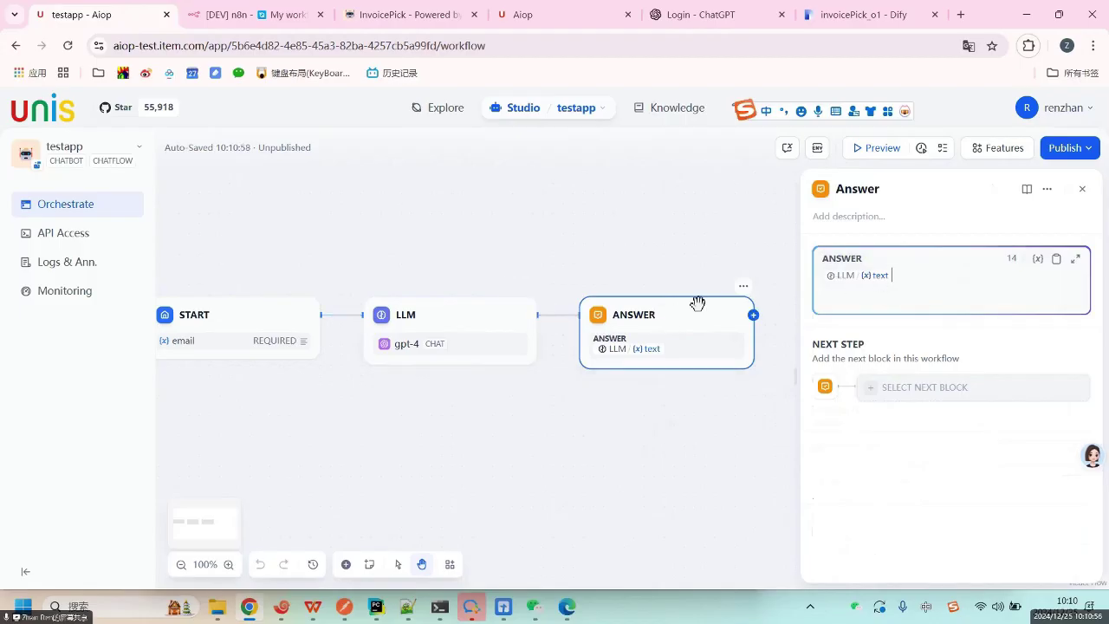
{"action": "left_click", "coordinate": [487, 322]}
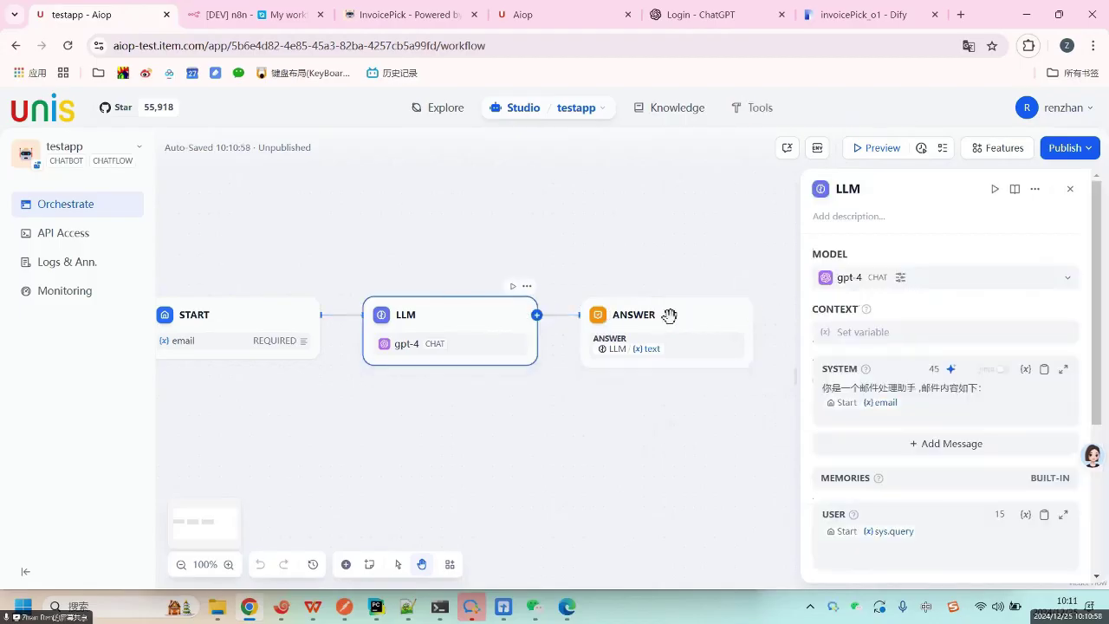
{"action": "left_click", "coordinate": [668, 315]}
{"action": "left_click", "coordinate": [918, 275]}
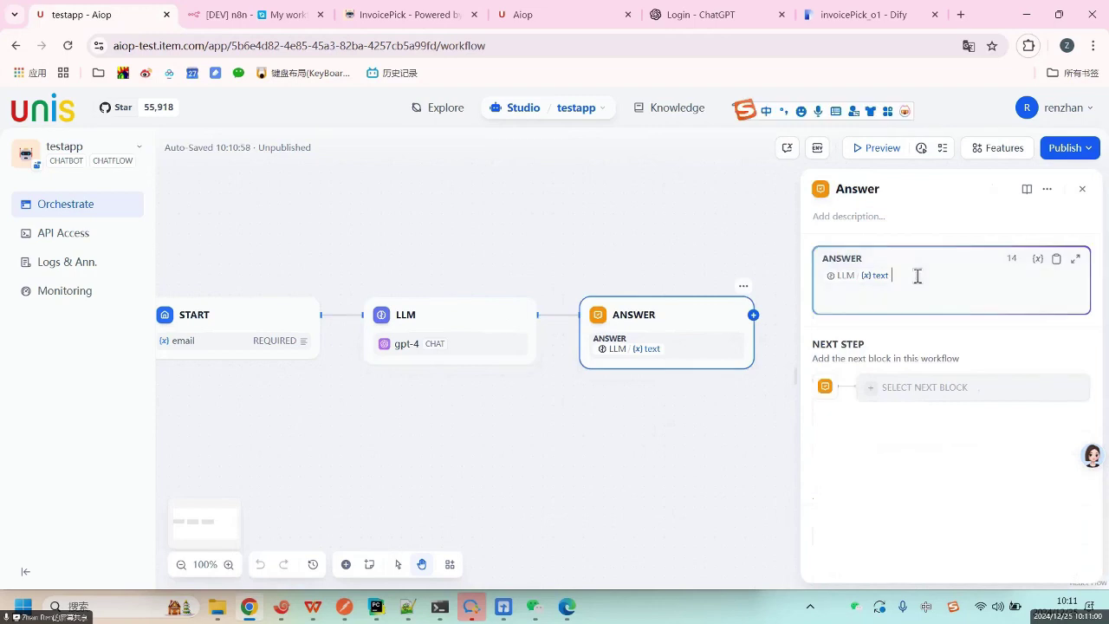
{"action": "type", "text": "/"}
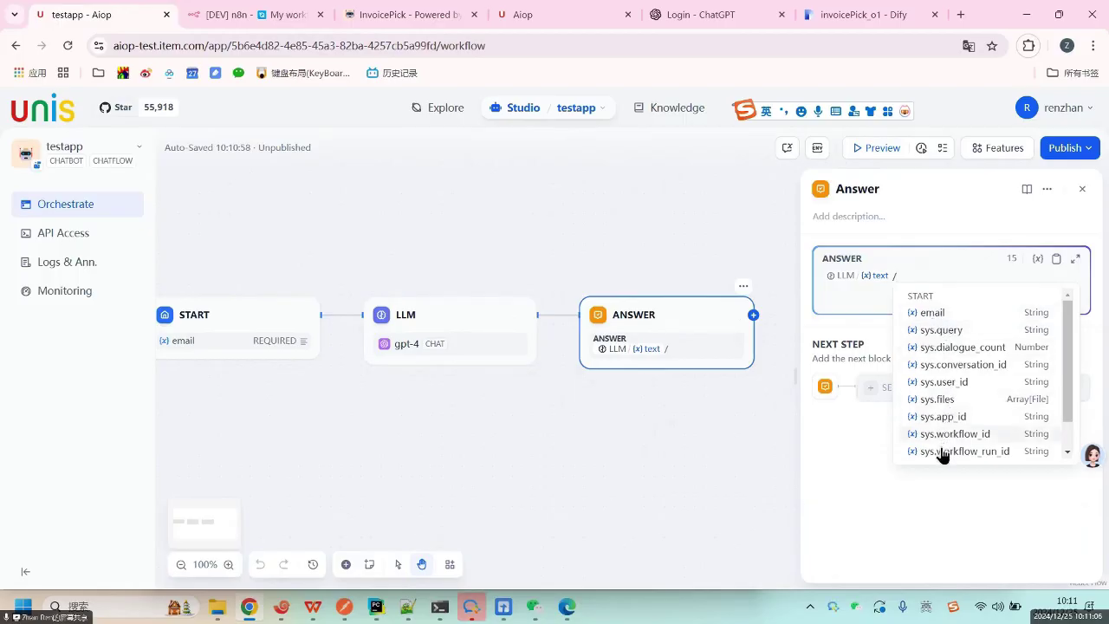
{"action": "scroll", "coordinate": [942, 455], "scroll_direction": "down", "scroll_amount": 1}
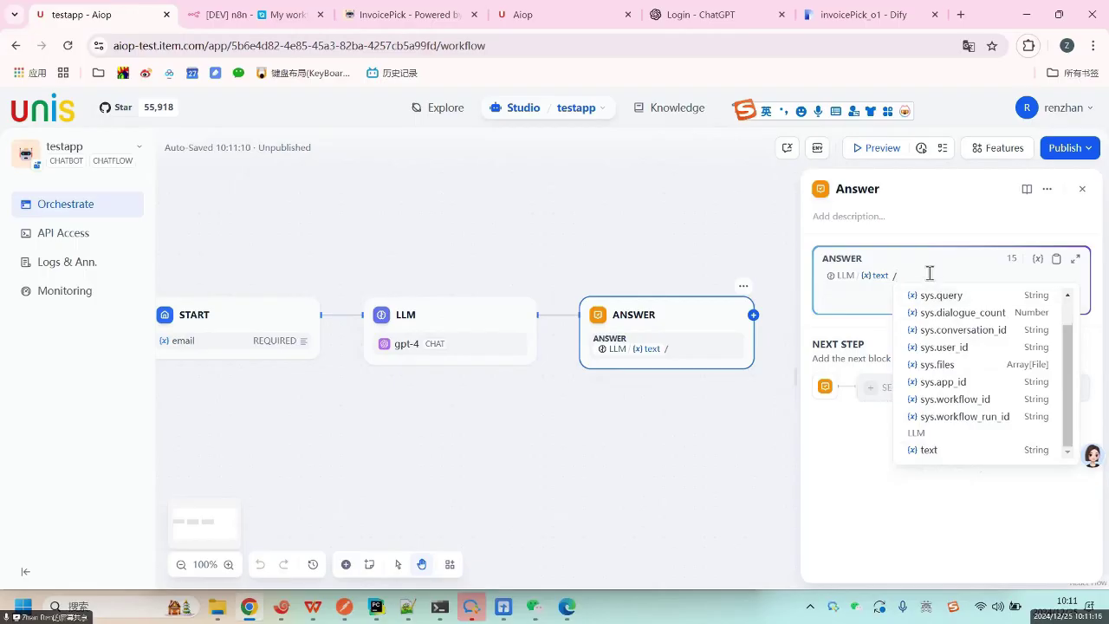
{"action": "key", "text": "BackSpace"}
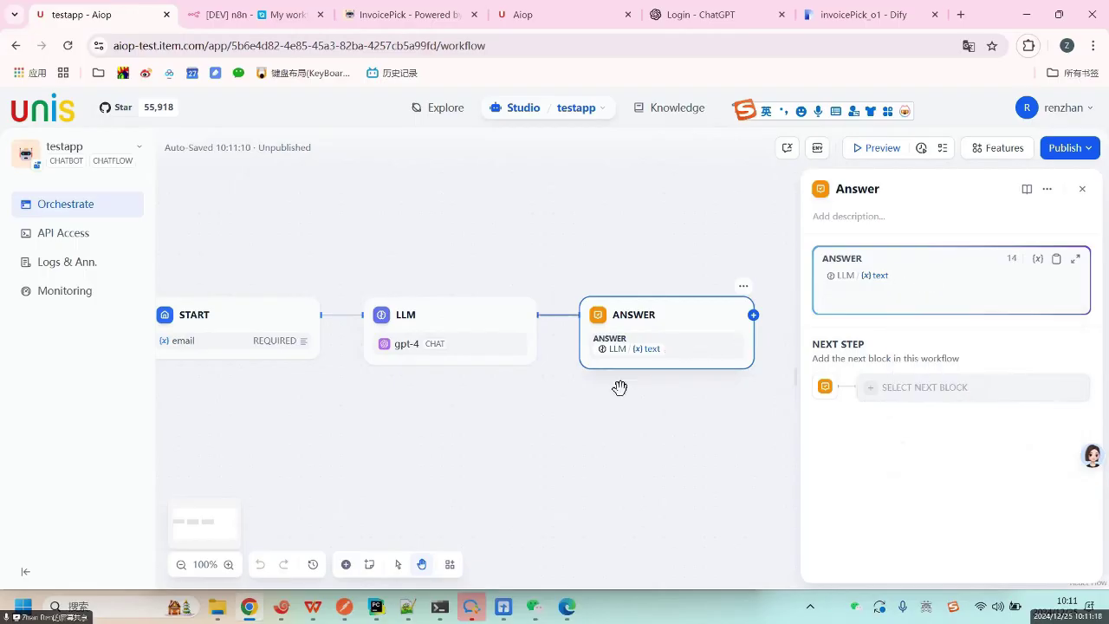
{"action": "left_click", "coordinate": [629, 392]}
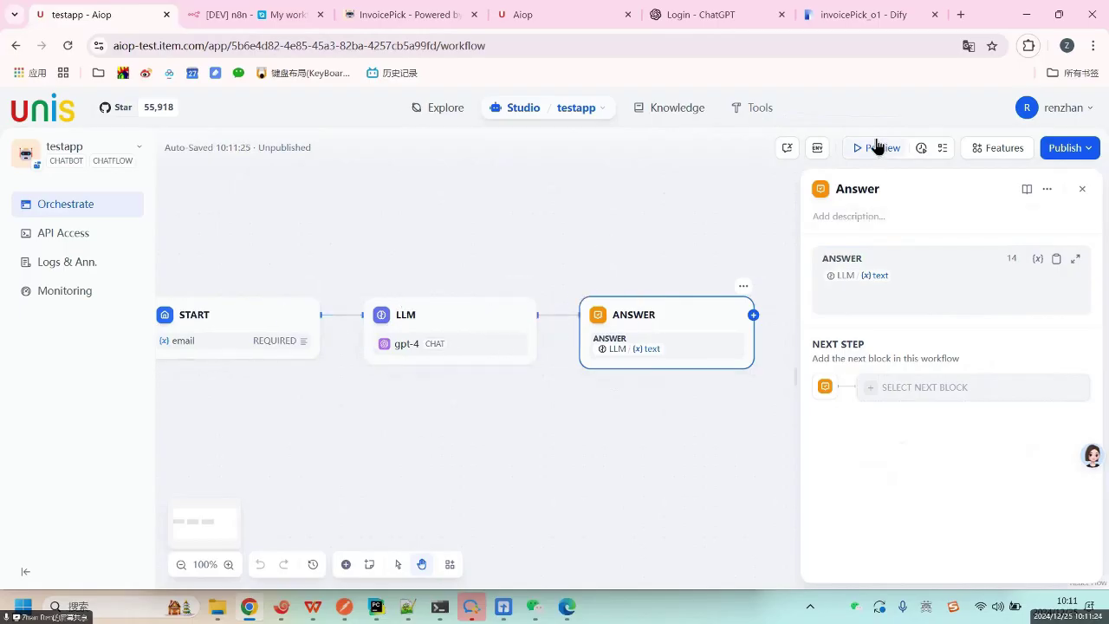
{"action": "left_click", "coordinate": [409, 325]}
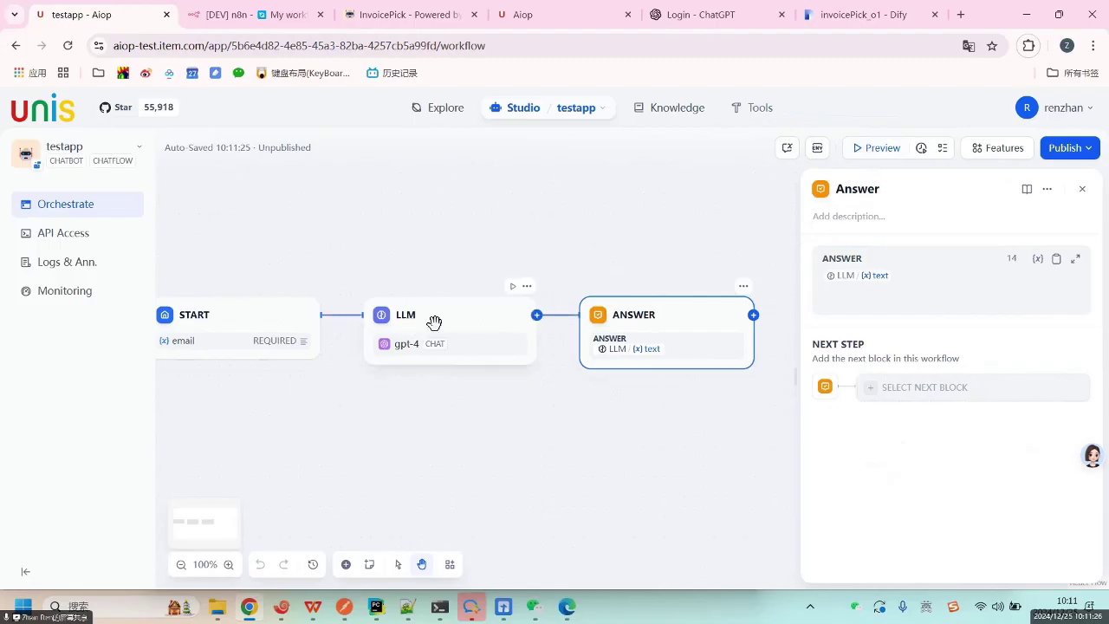
{"action": "left_click", "coordinate": [272, 317]}
{"action": "left_click", "coordinate": [467, 303]}
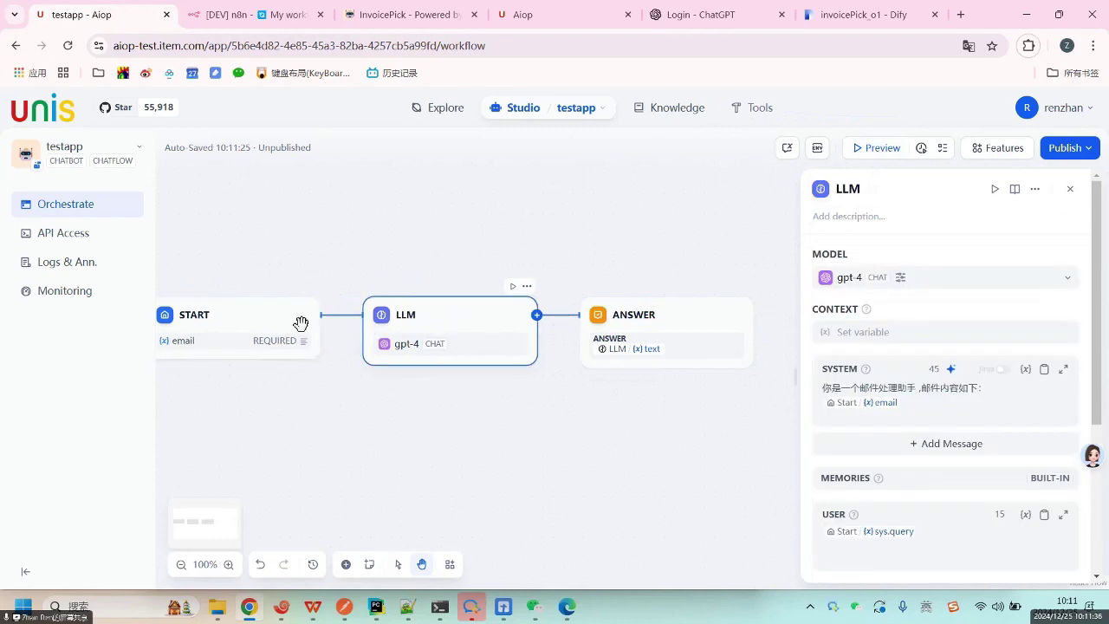
Test-run the LLM step with email 'hello email' and query '这个邮件什么意思'.
{"action": "left_click", "coordinate": [513, 287]}
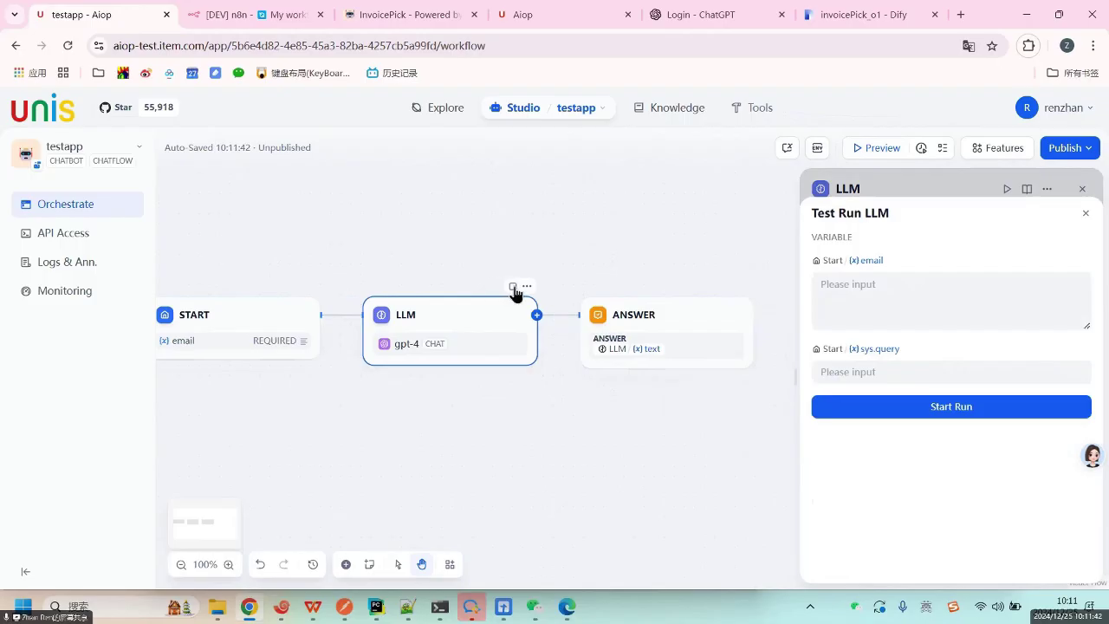
{"action": "left_click", "coordinate": [852, 284]}
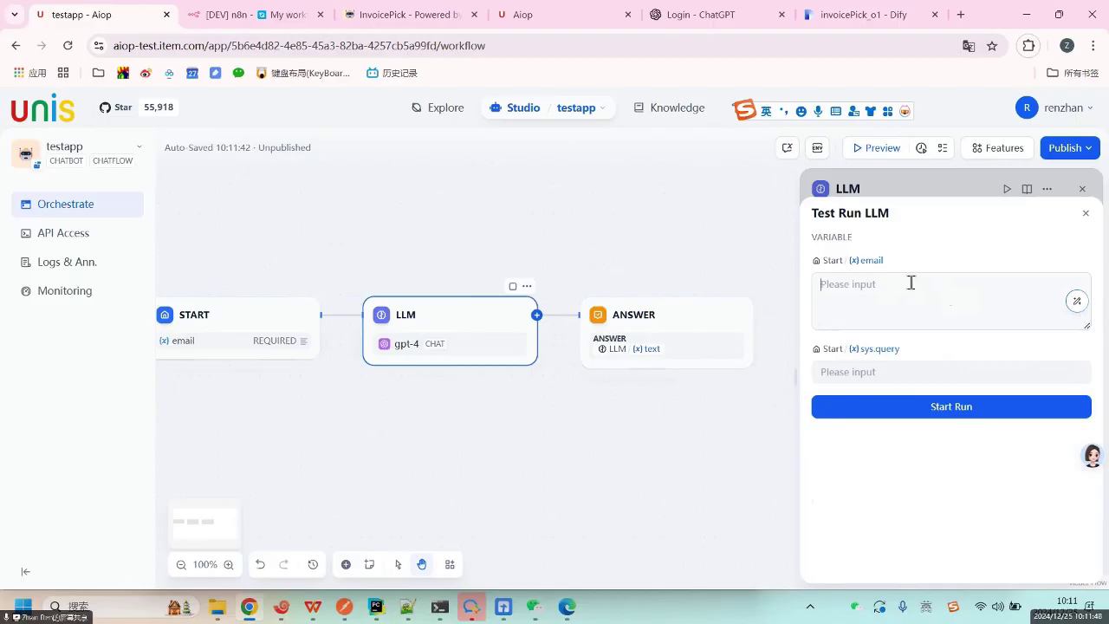
{"action": "type", "text": "hello email"}
{"action": "left_click", "coordinate": [963, 368]}
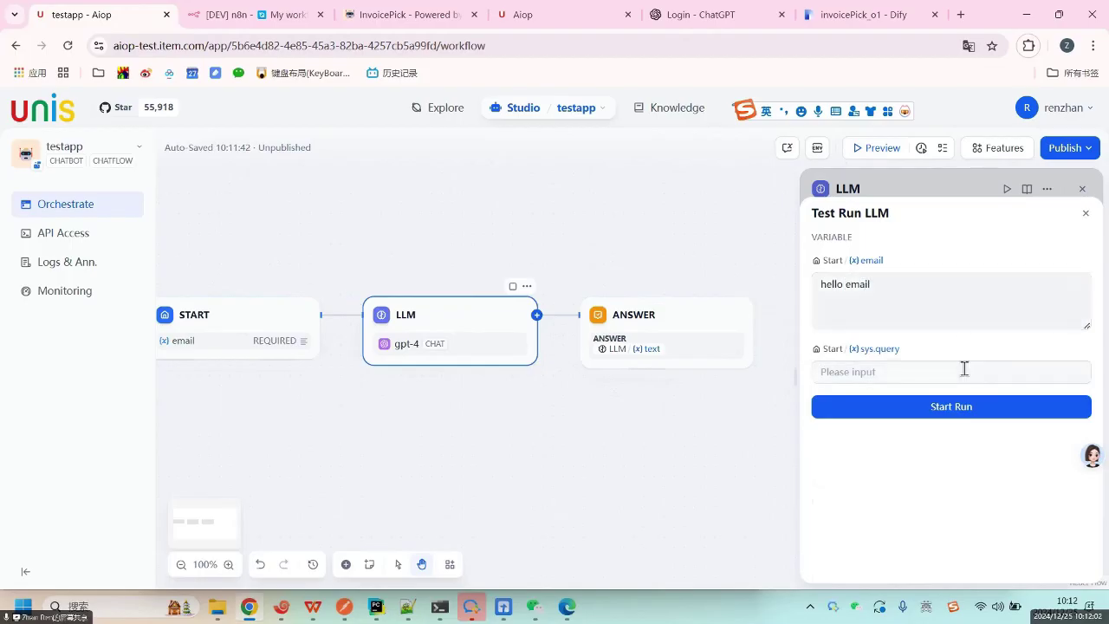
{"action": "type", "text": "y"}
{"action": "key", "text": "BackSpace"}
{"action": "type", "text": "zheg"}
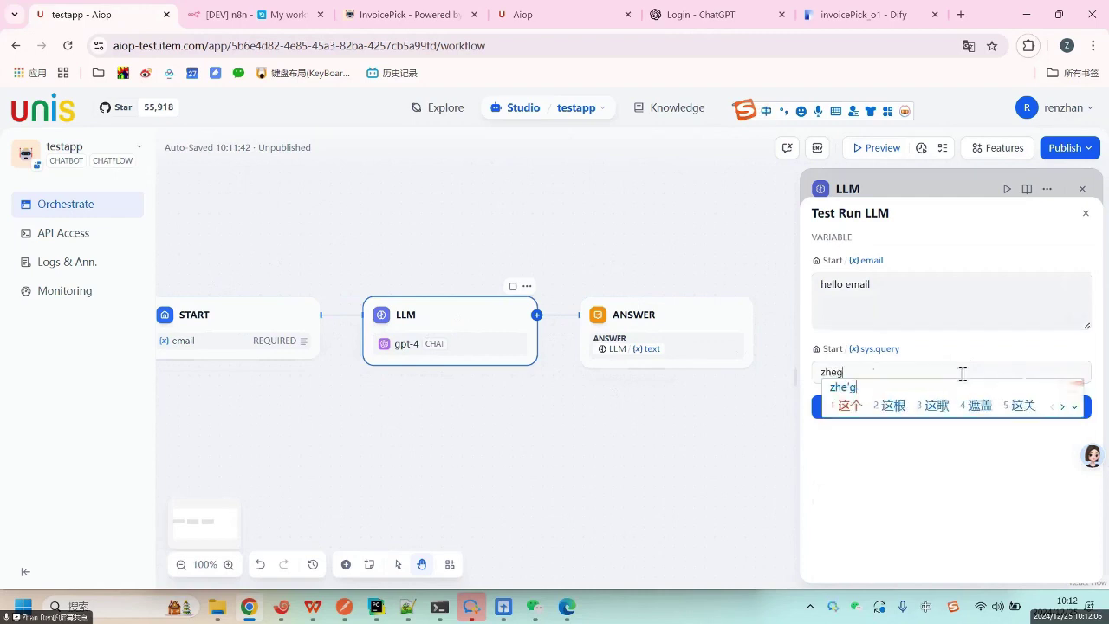
{"action": "type", "text": "e youjian shenme yis"}
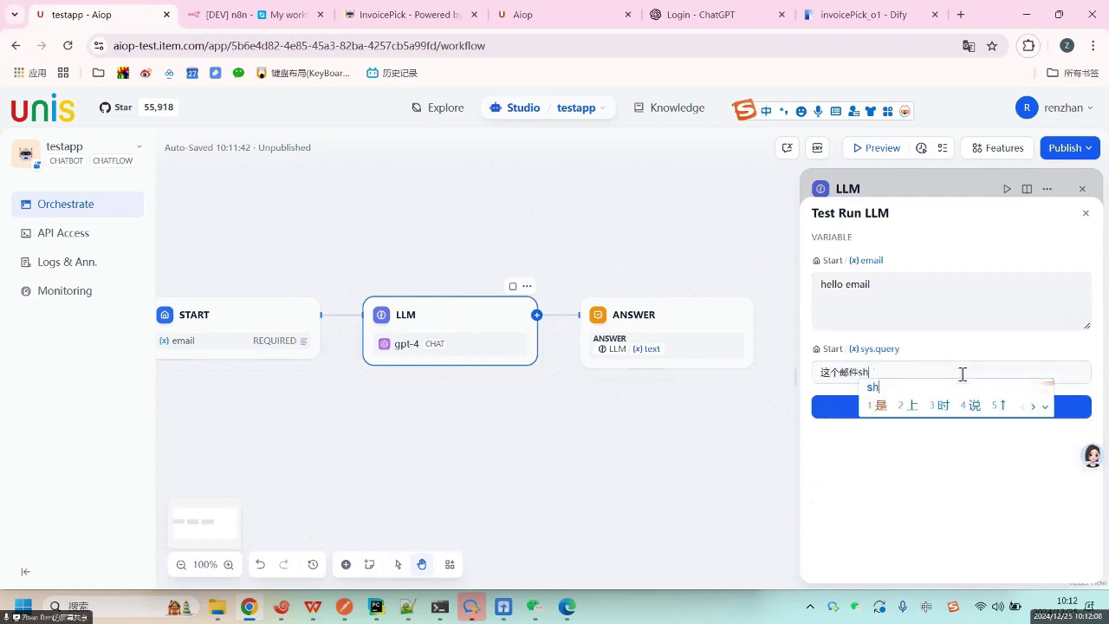
{"action": "key", "text": "space"}
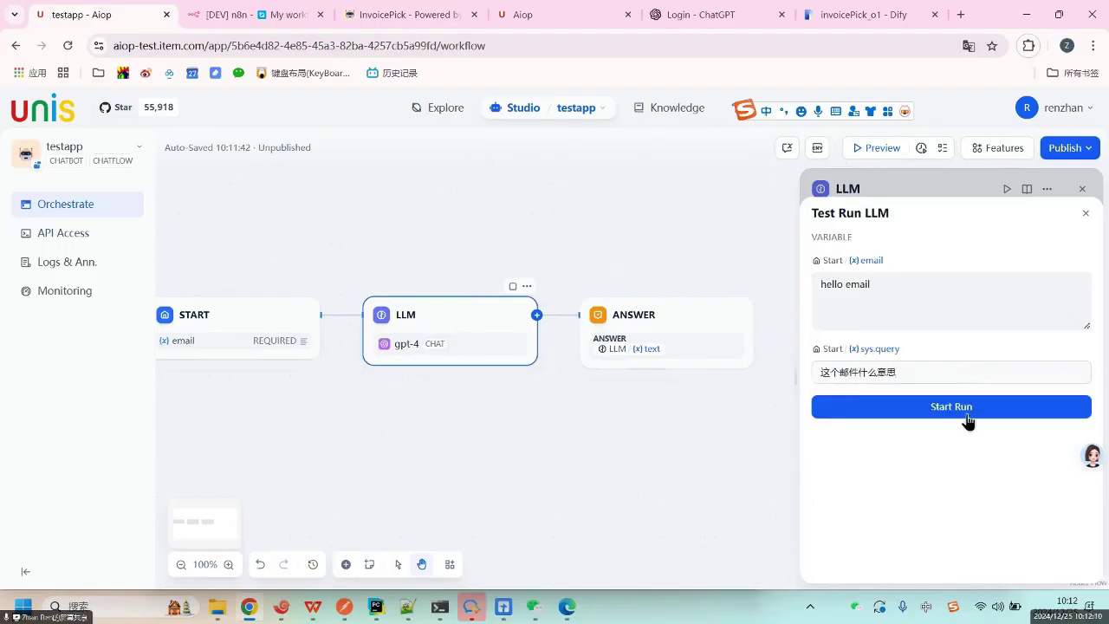
{"action": "left_click", "coordinate": [962, 410]}
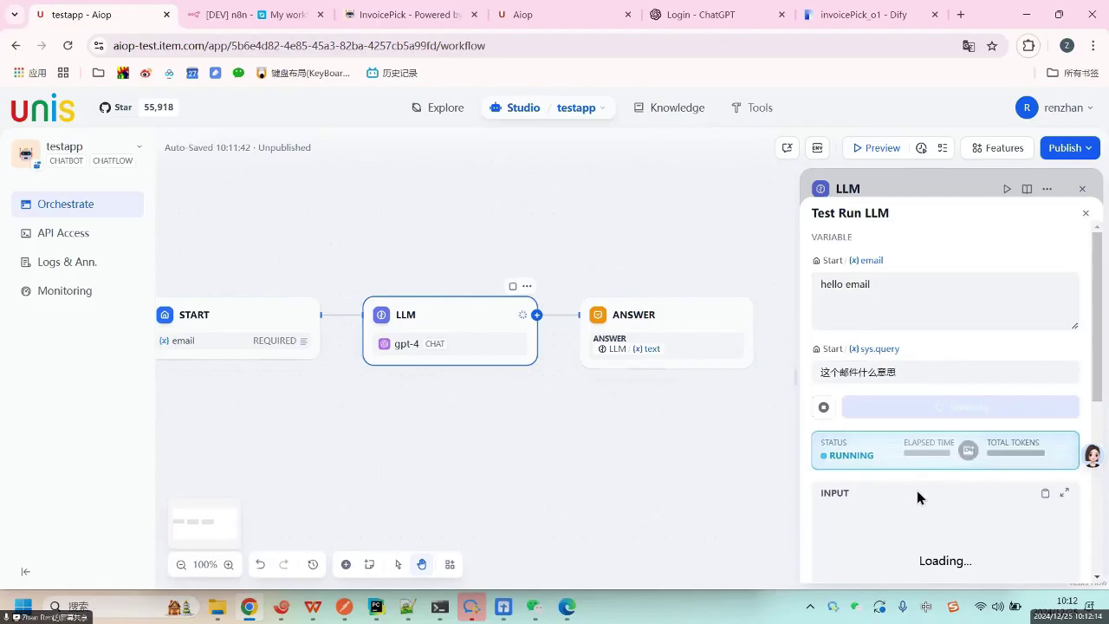
Review the run's process data: the system prompt with hello email inserted and the user query.
{"action": "scroll", "coordinate": [924, 490], "scroll_direction": "down", "scroll_amount": 3}
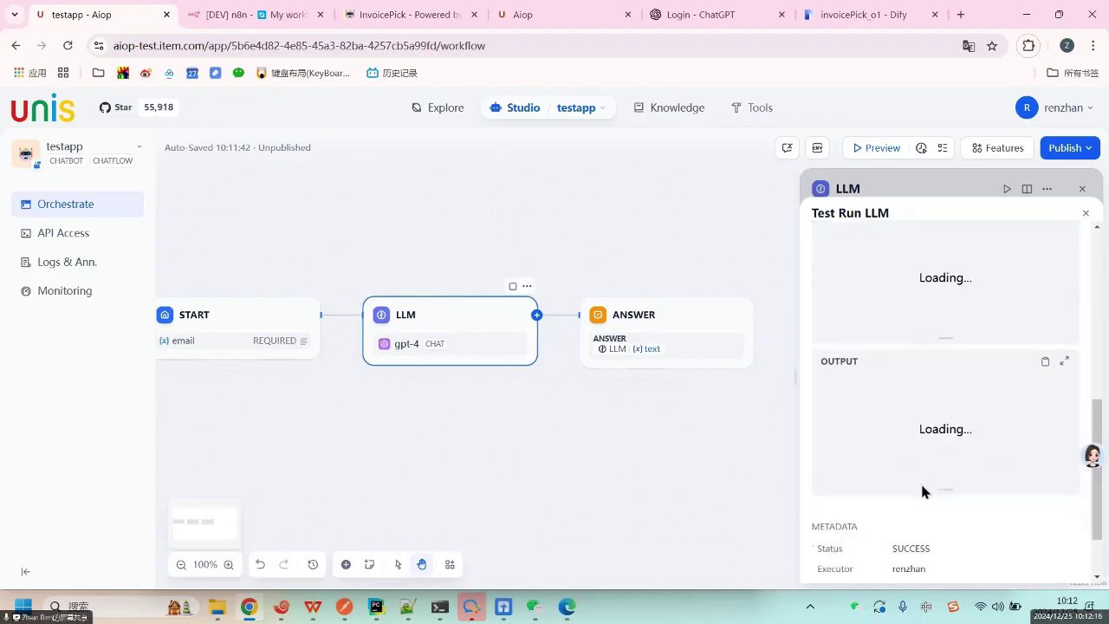
{"action": "scroll", "coordinate": [932, 316], "scroll_direction": "up", "scroll_amount": 3}
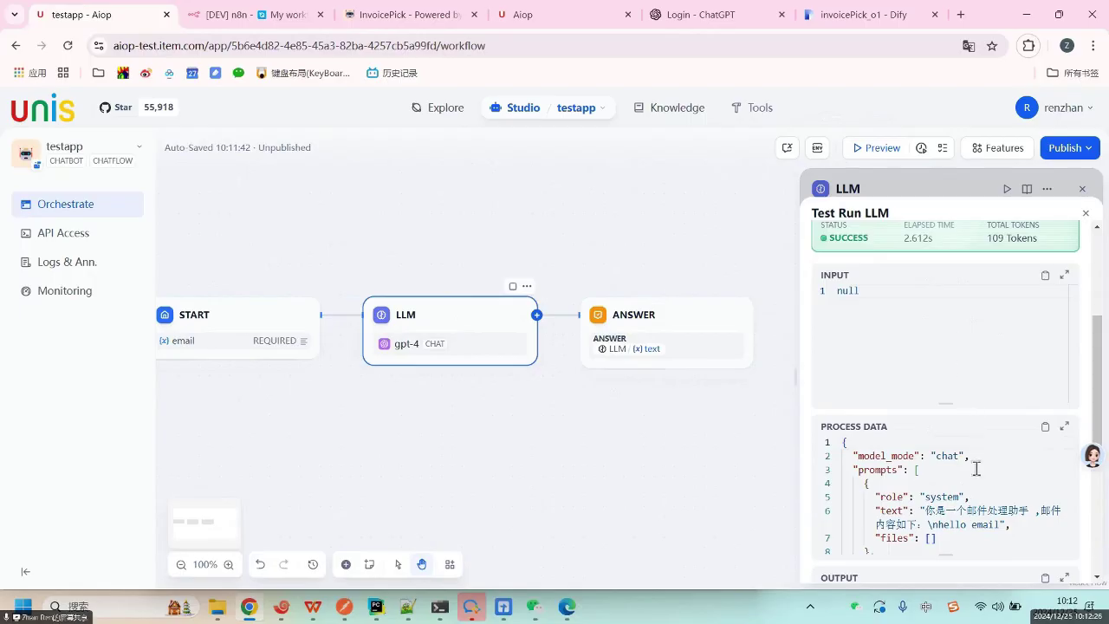
{"action": "left_click", "coordinate": [965, 510]}
{"action": "scroll", "coordinate": [1074, 459], "scroll_direction": "down", "scroll_amount": 1}
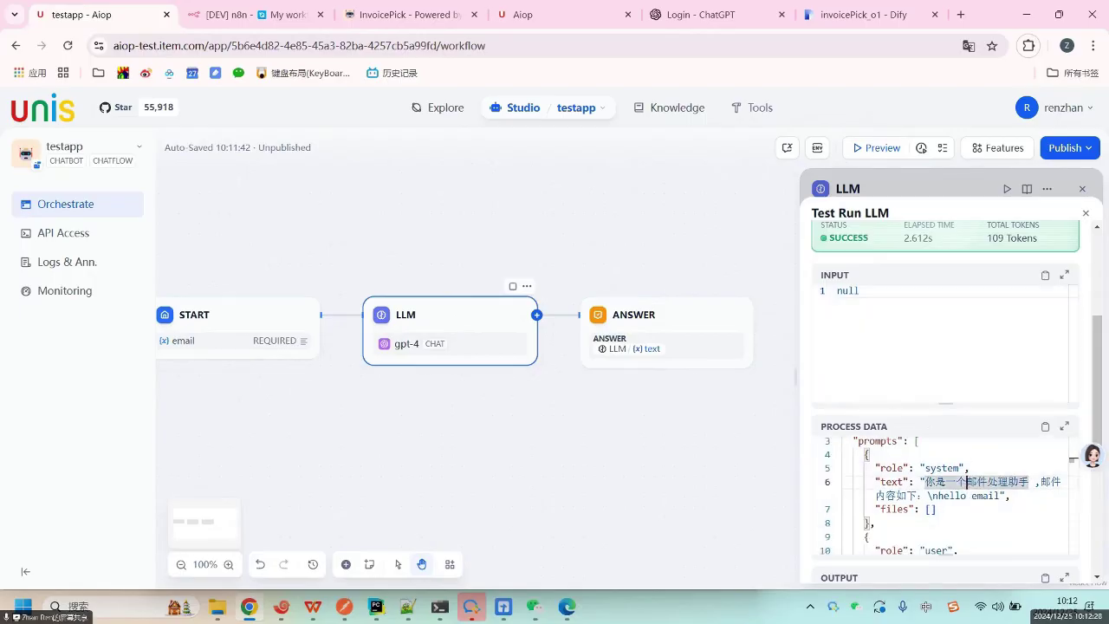
{"action": "left_click_drag", "start_coordinate": [1099, 405], "coordinate": [1085, 471]}
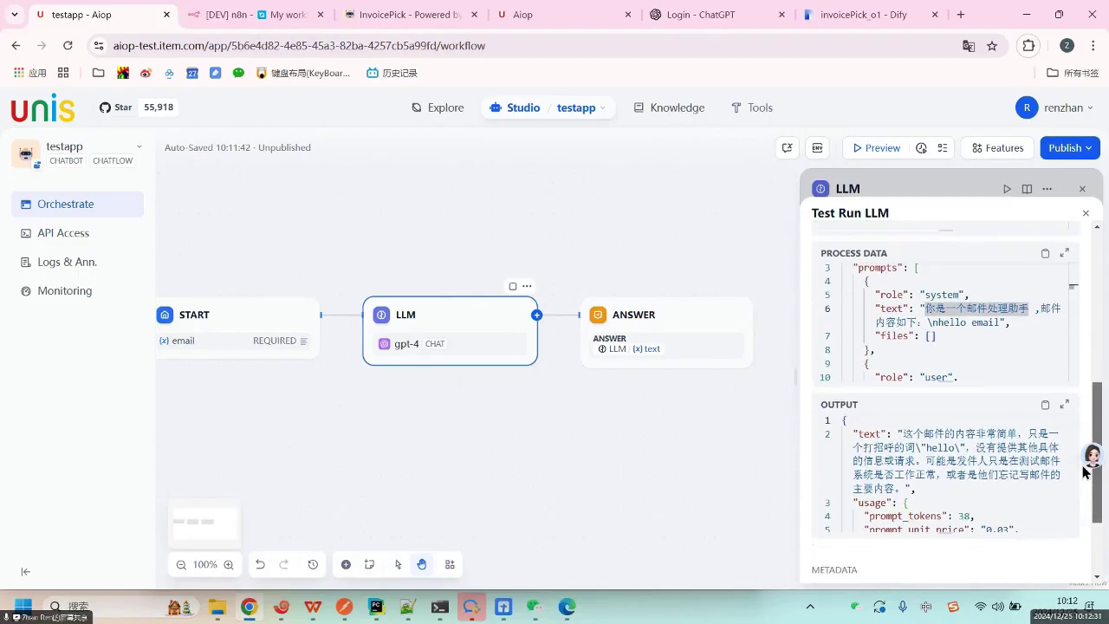
{"action": "left_click", "coordinate": [951, 333]}
{"action": "left_click_drag", "start_coordinate": [925, 309], "coordinate": [1059, 307]}
{"action": "left_click_drag", "start_coordinate": [923, 325], "coordinate": [935, 323]}
{"action": "left_click_drag", "start_coordinate": [1040, 308], "coordinate": [1005, 323]}
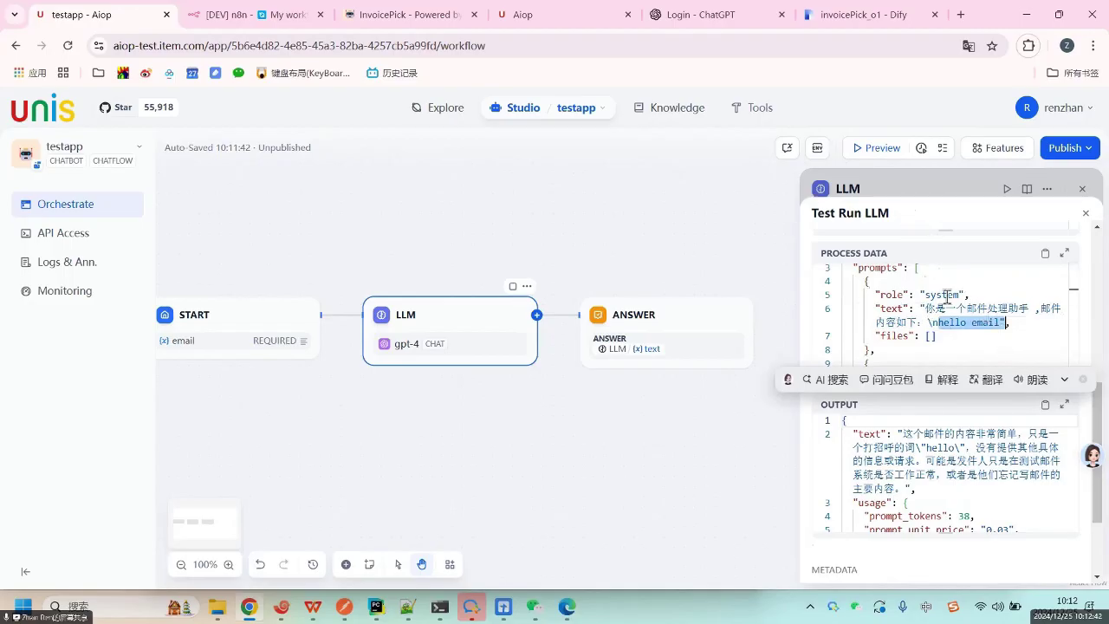
{"action": "left_click", "coordinate": [968, 339]}
{"action": "scroll", "coordinate": [991, 356], "scroll_direction": "down", "scroll_amount": 2}
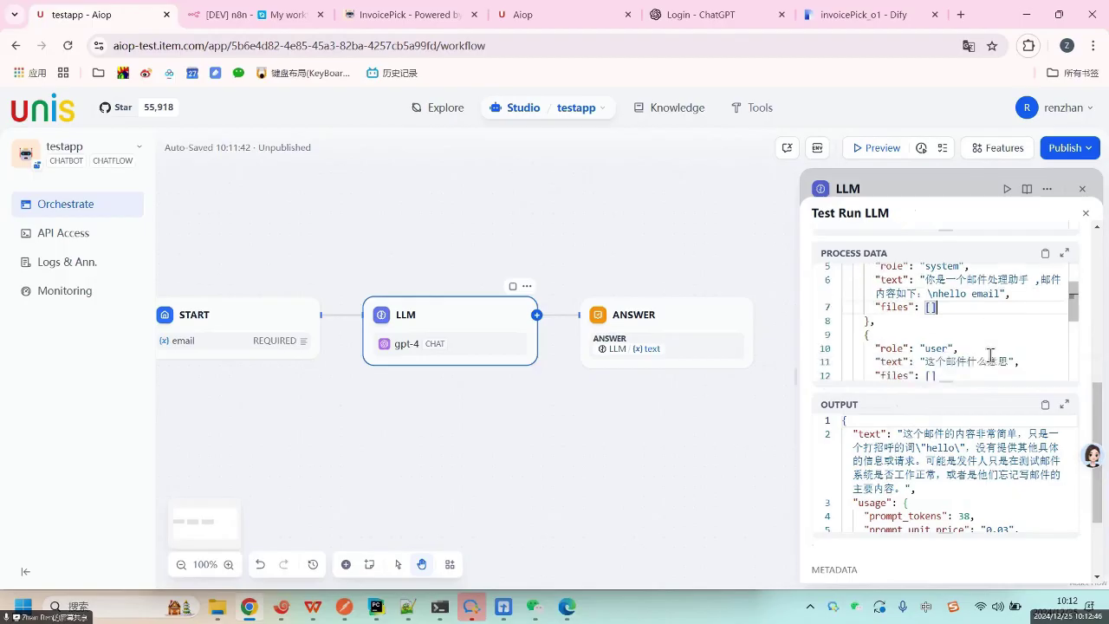
{"action": "left_click_drag", "start_coordinate": [925, 330], "coordinate": [1024, 333]}
{"action": "left_click", "coordinate": [960, 311]}
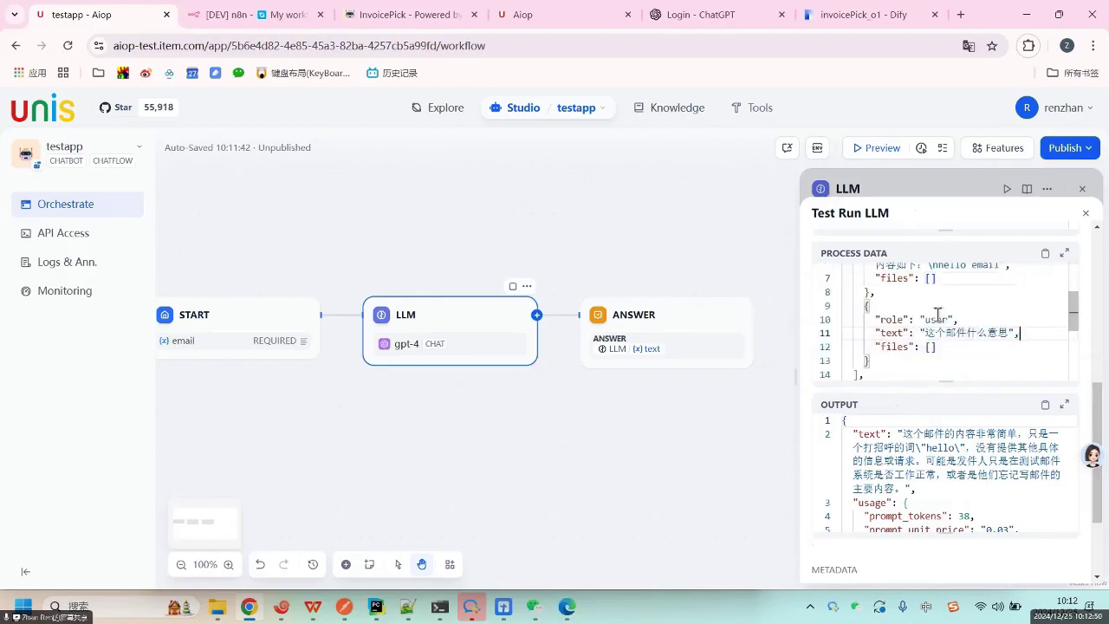
{"action": "left_click", "coordinate": [887, 362]}
Review the generated reply and usage fields, such as 38 prompt tokens, down to finish_reason stop.
{"action": "scroll", "coordinate": [907, 325], "scroll_direction": "up", "scroll_amount": 2}
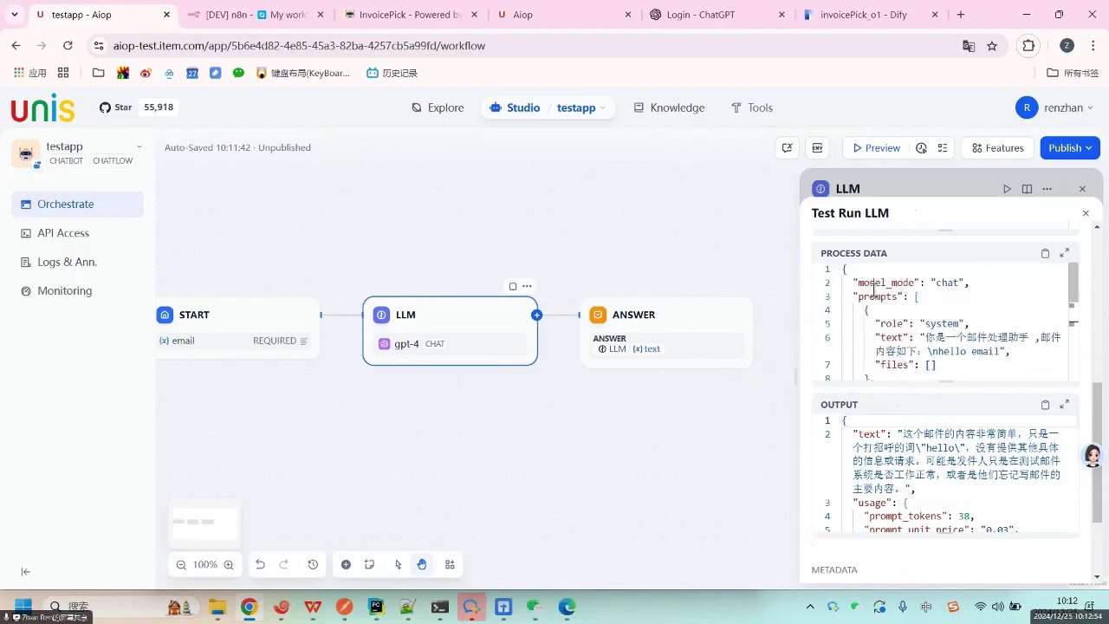
{"action": "scroll", "coordinate": [909, 315], "scroll_direction": "down", "scroll_amount": 3}
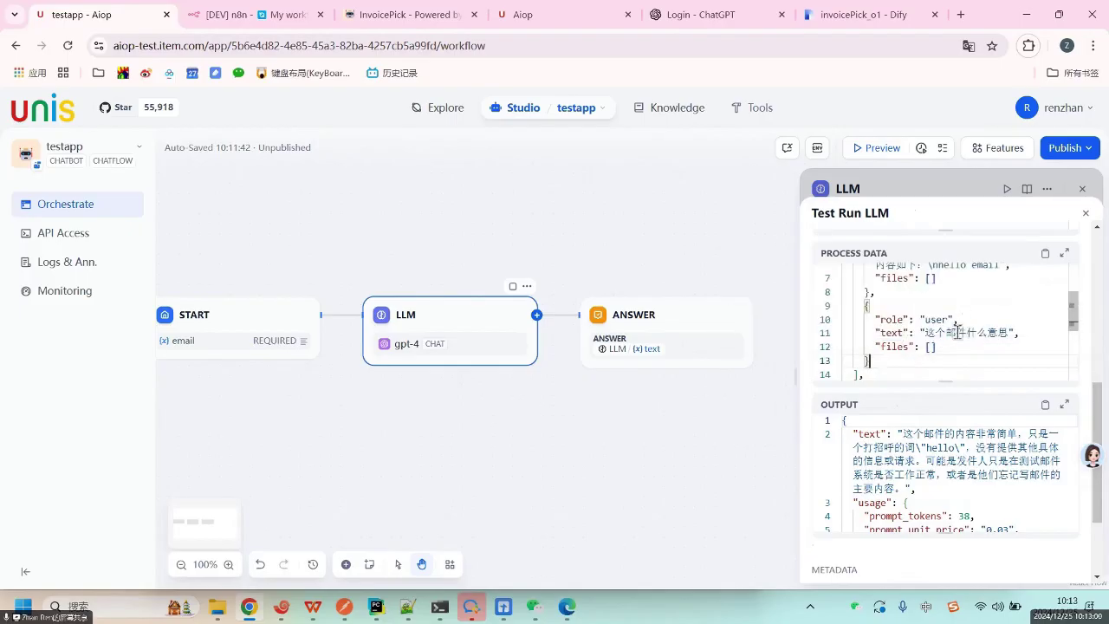
{"action": "scroll", "coordinate": [963, 299], "scroll_direction": "up", "scroll_amount": 1}
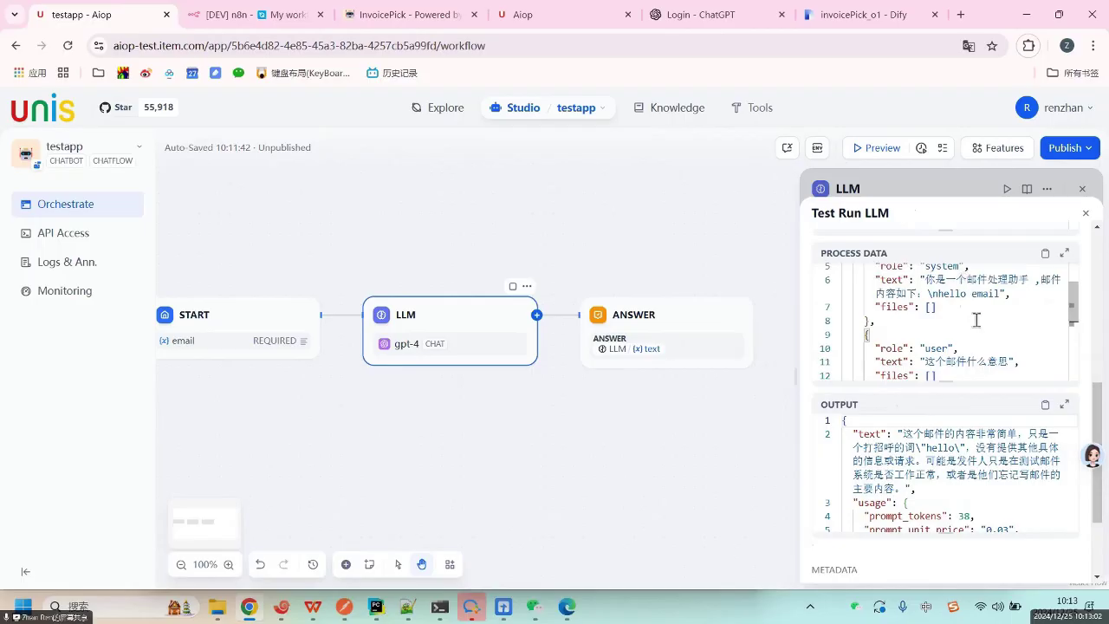
{"action": "scroll", "coordinate": [972, 338], "scroll_direction": "up", "scroll_amount": 1}
{"action": "scroll", "coordinate": [956, 351], "scroll_direction": "down", "scroll_amount": 2}
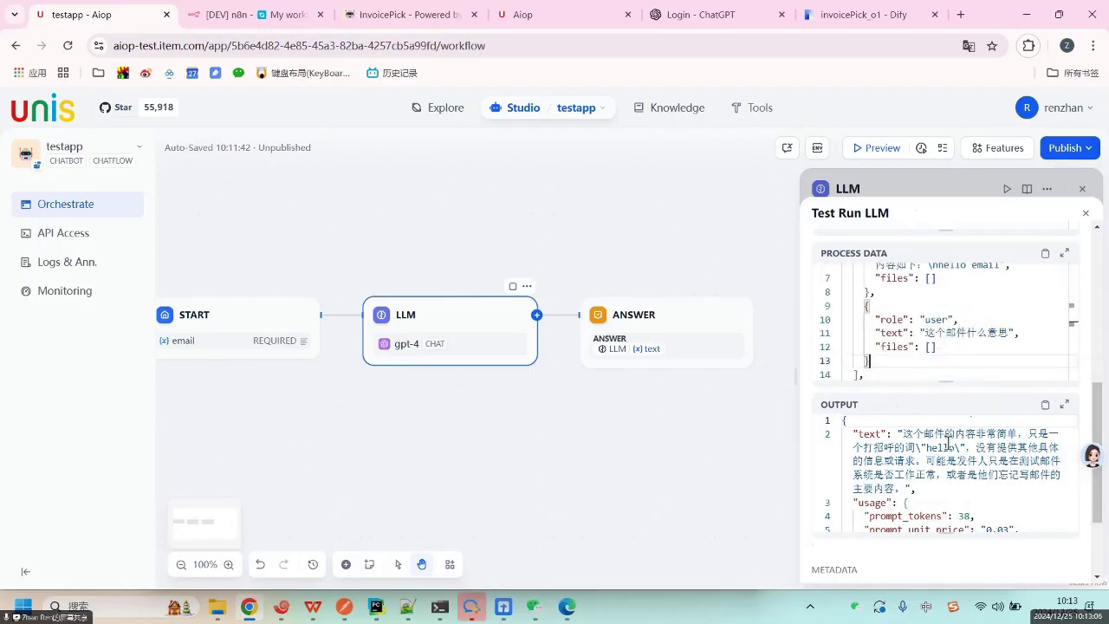
{"action": "mouse_move", "coordinate": [920, 447]}
{"action": "left_mouse_down"}
{"action": "mouse_move", "coordinate": [890, 432]}
{"action": "mouse_move", "coordinate": [919, 429]}
{"action": "left_mouse_up"}
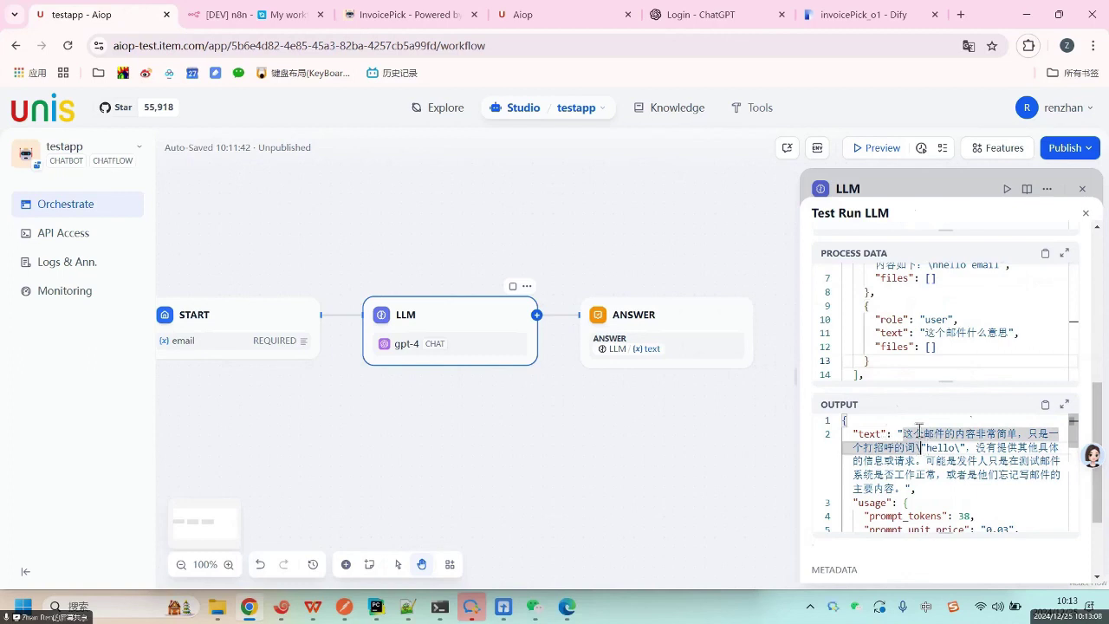
{"action": "left_click", "coordinate": [918, 442]}
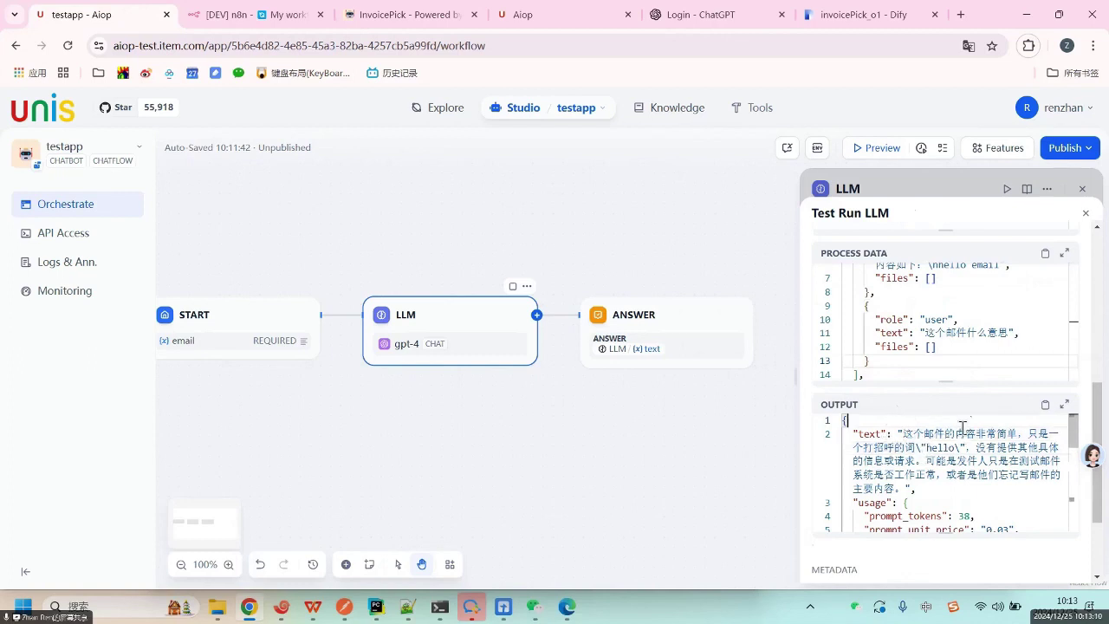
{"action": "left_click_drag", "start_coordinate": [966, 433], "coordinate": [999, 461]}
{"action": "scroll", "coordinate": [975, 480], "scroll_direction": "down", "scroll_amount": 3}
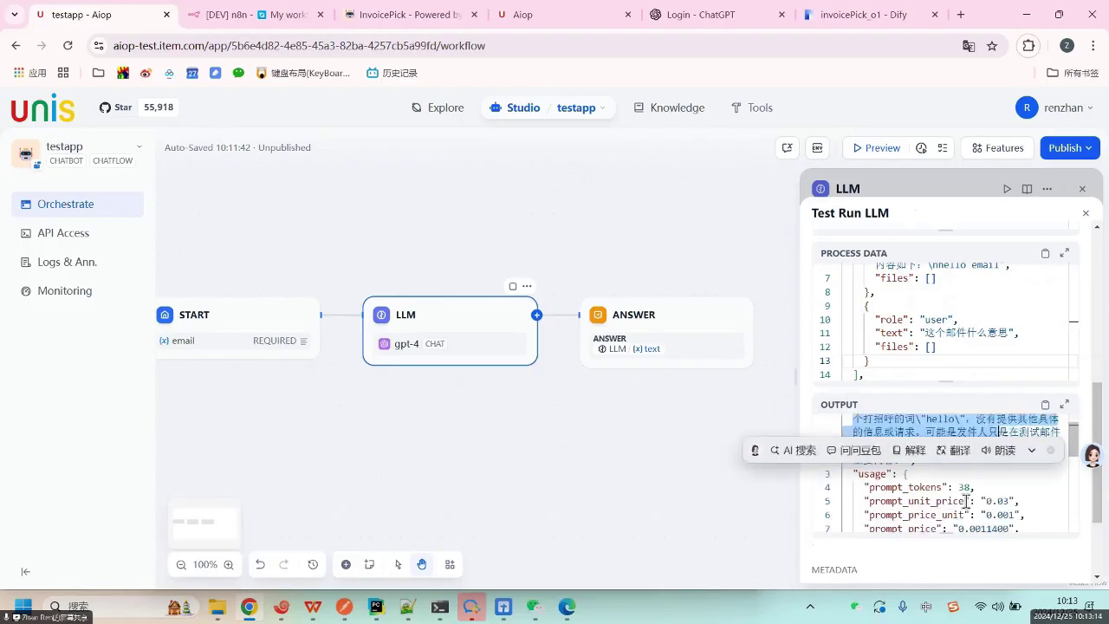
{"action": "double_click", "coordinate": [979, 501]}
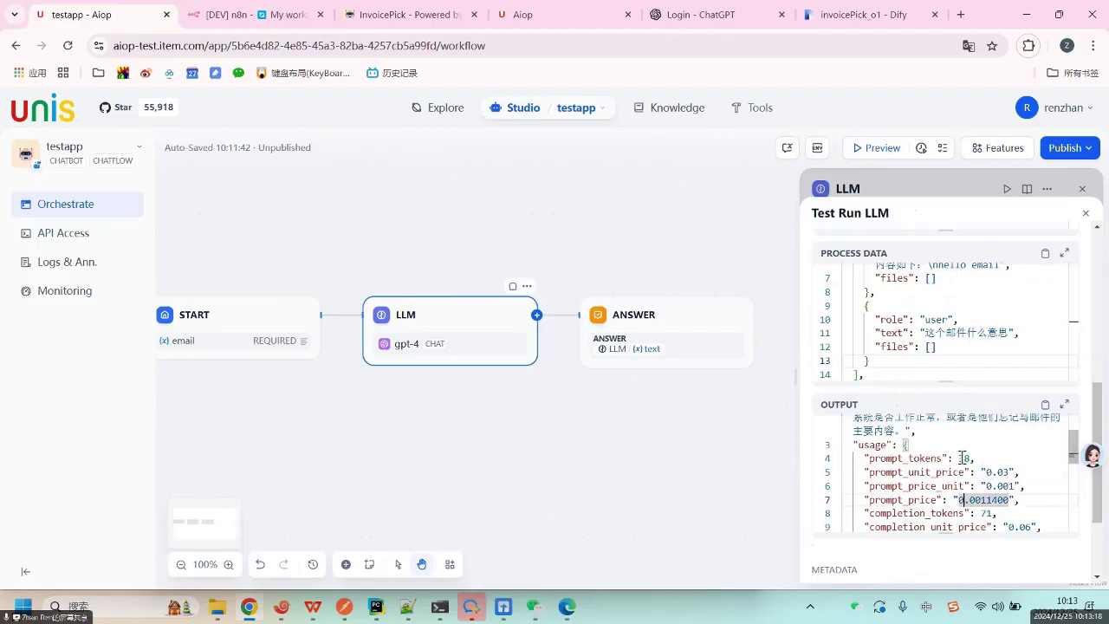
{"action": "double_click", "coordinate": [962, 457]}
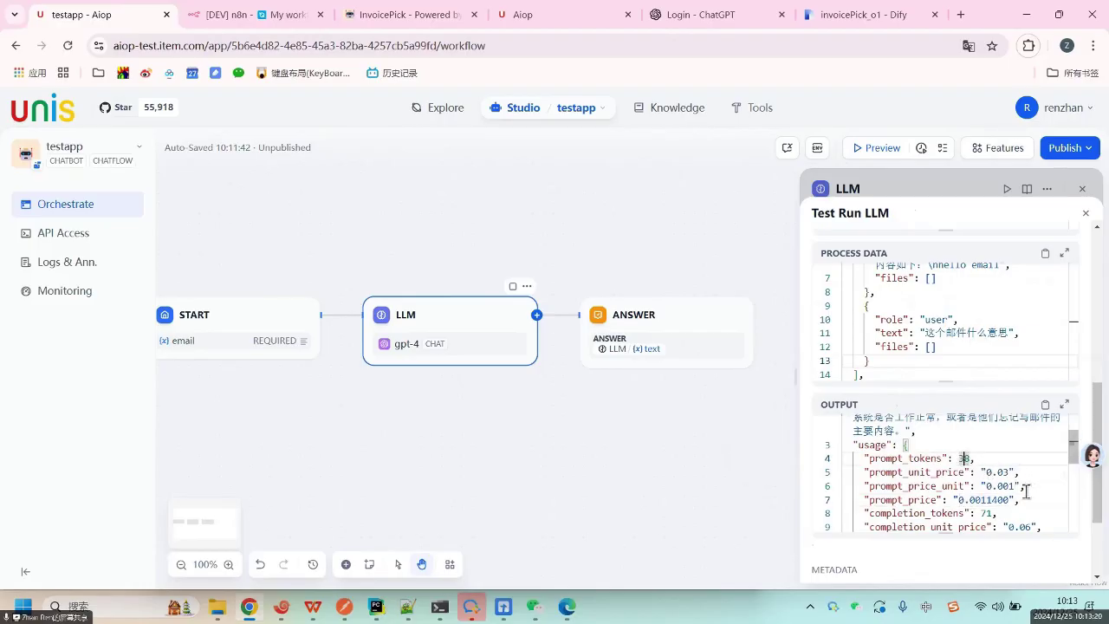
{"action": "scroll", "coordinate": [1025, 491], "scroll_direction": "down", "scroll_amount": 2}
{"action": "scroll", "coordinate": [1030, 508], "scroll_direction": "down", "scroll_amount": 3}
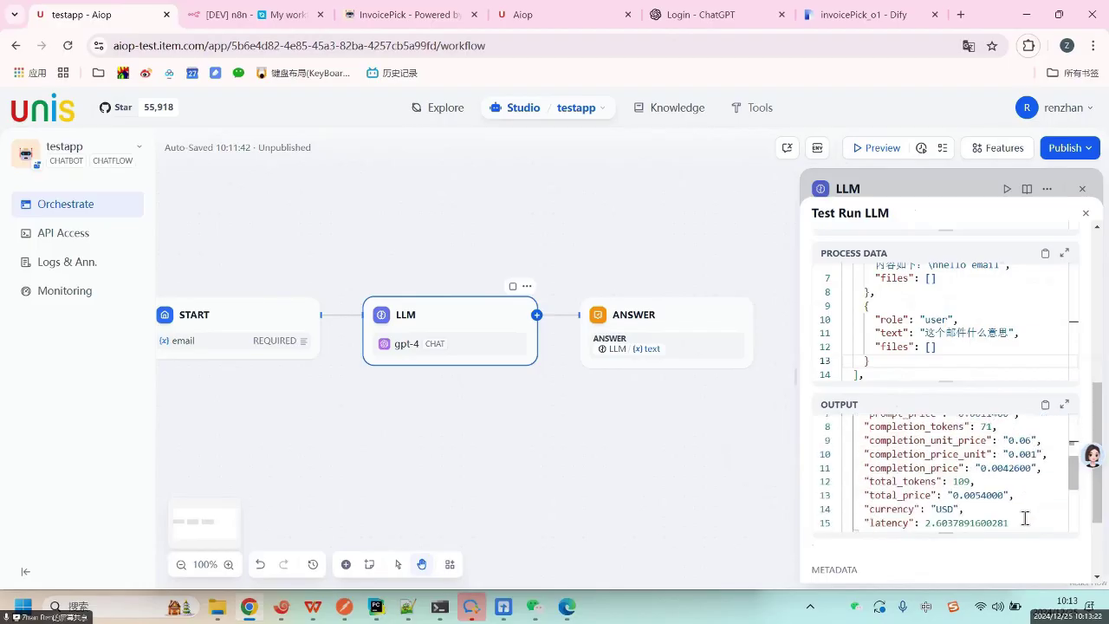
{"action": "left_click", "coordinate": [1002, 502]}
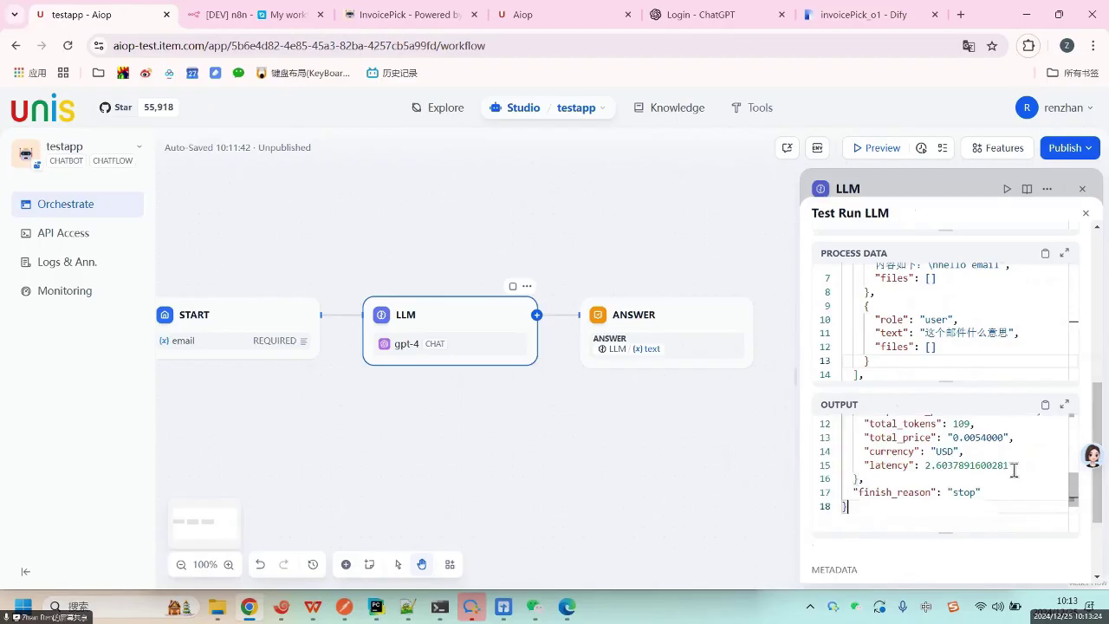
{"action": "scroll", "coordinate": [1011, 468], "scroll_direction": "down", "scroll_amount": 1}
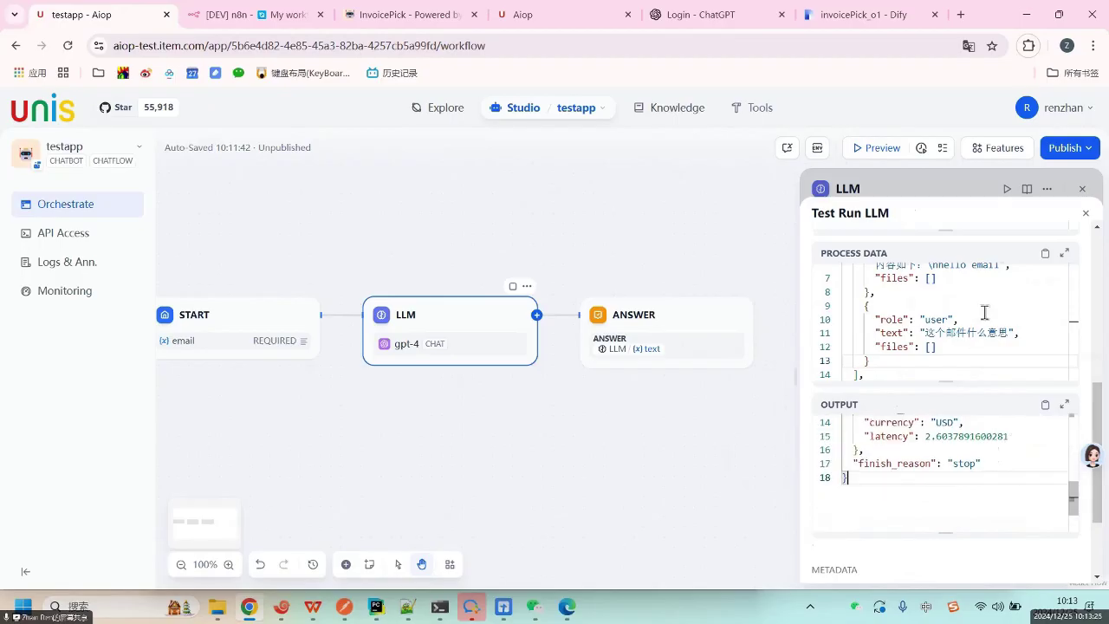
Close the test run results and LLM node settings, and open the chatbot preview.
{"action": "left_click", "coordinate": [1087, 216]}
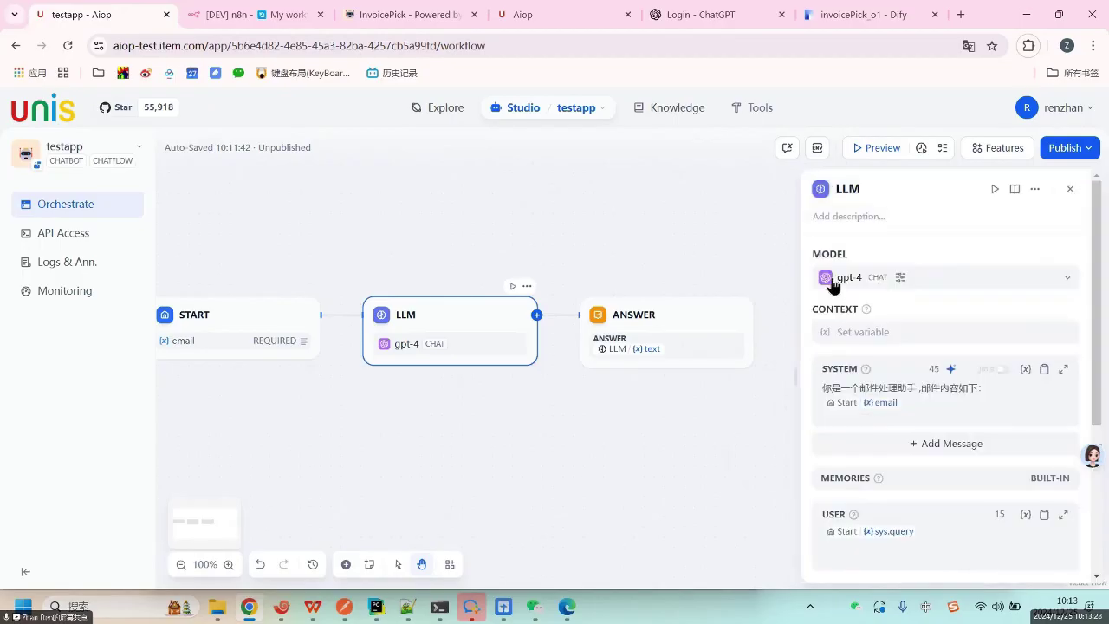
{"action": "left_click", "coordinate": [865, 149]}
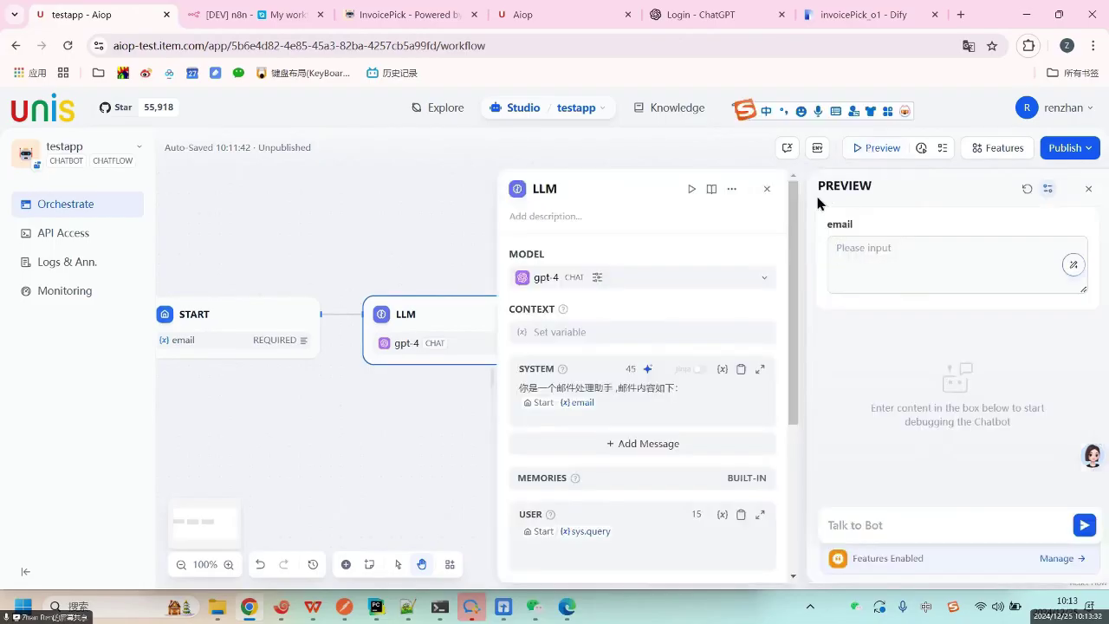
{"action": "left_click", "coordinate": [1088, 189]}
{"action": "left_click", "coordinate": [876, 151]}
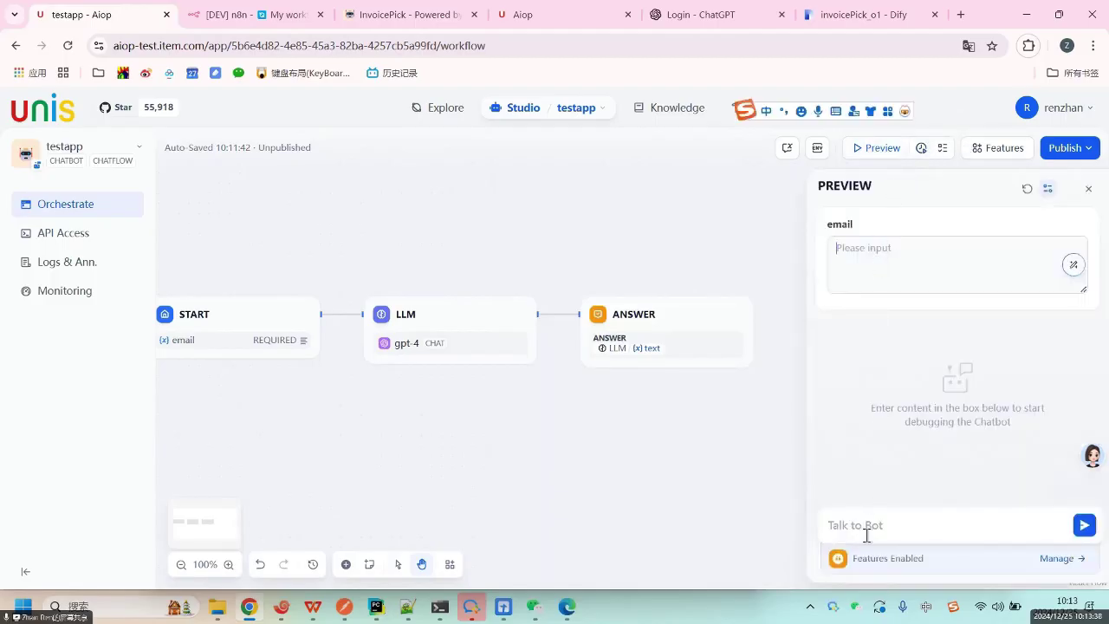
Set the preview's email input to 'hello email'.
{"action": "left_click", "coordinate": [866, 247]}
{"action": "type", "text": "hel"}
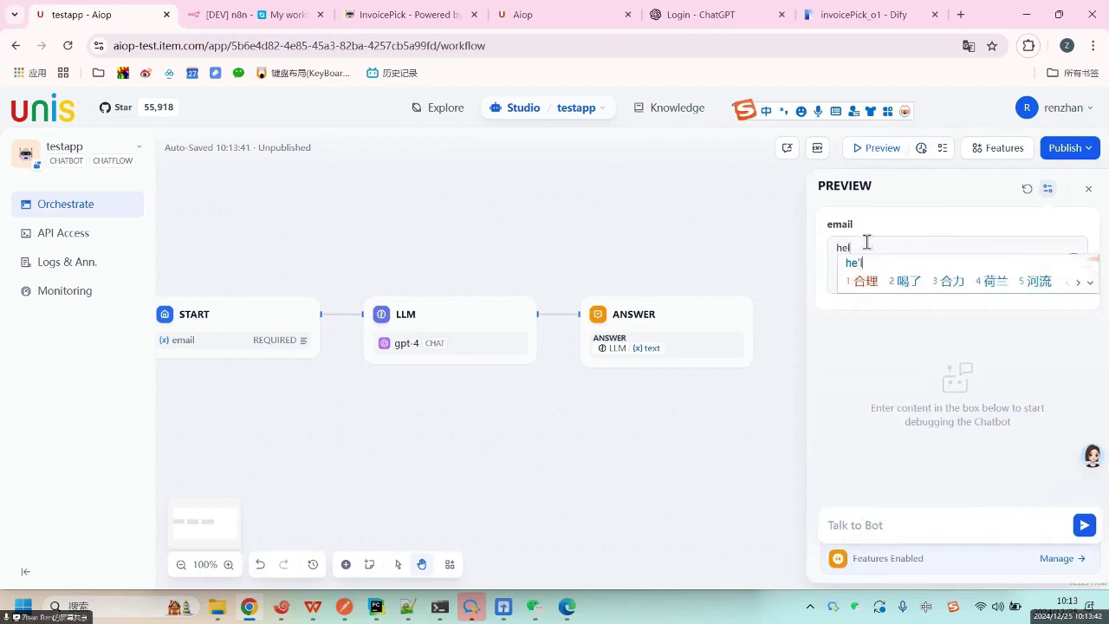
{"action": "type", "text": "lo"}
{"action": "key", "text": "space"}
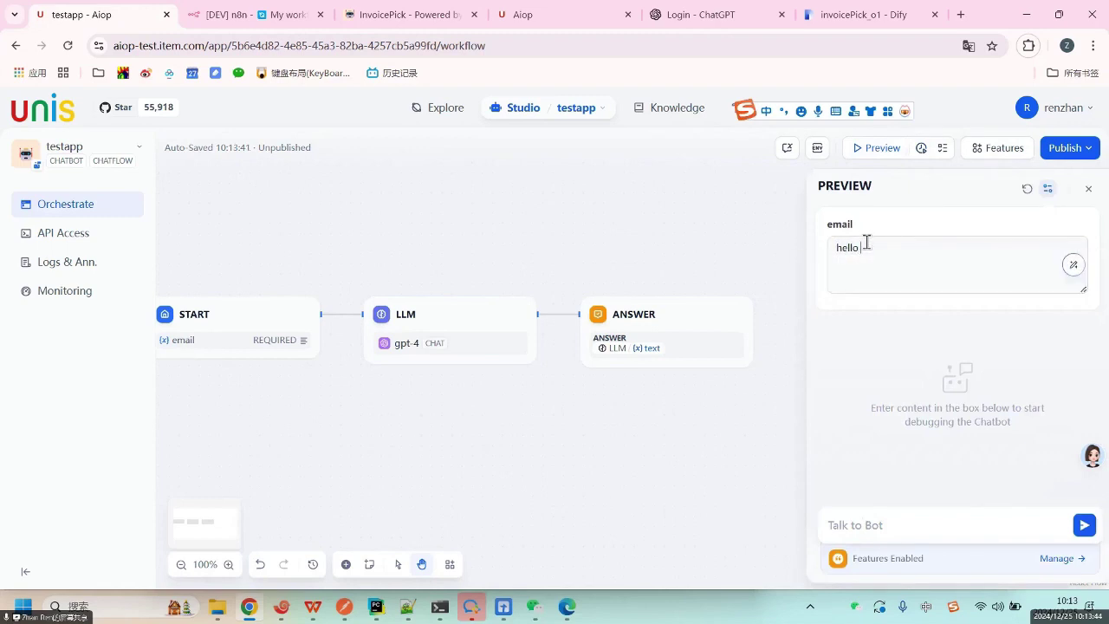
{"action": "type", "text": "email"}
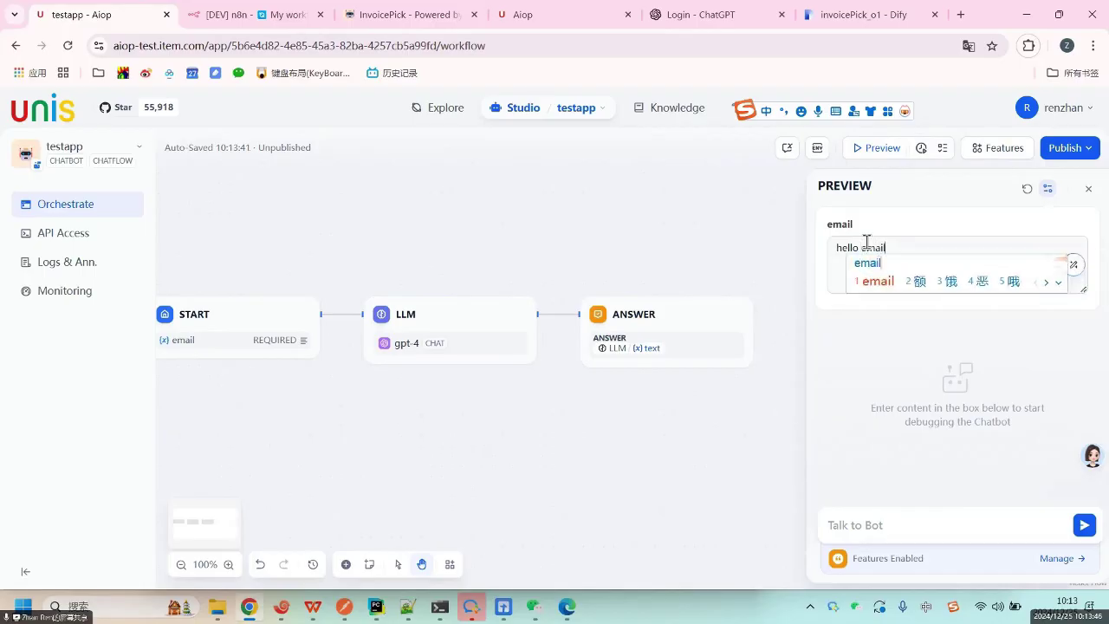
{"action": "key", "text": "Return"}
{"action": "left_click_drag", "start_coordinate": [885, 247], "coordinate": [713, 282]}
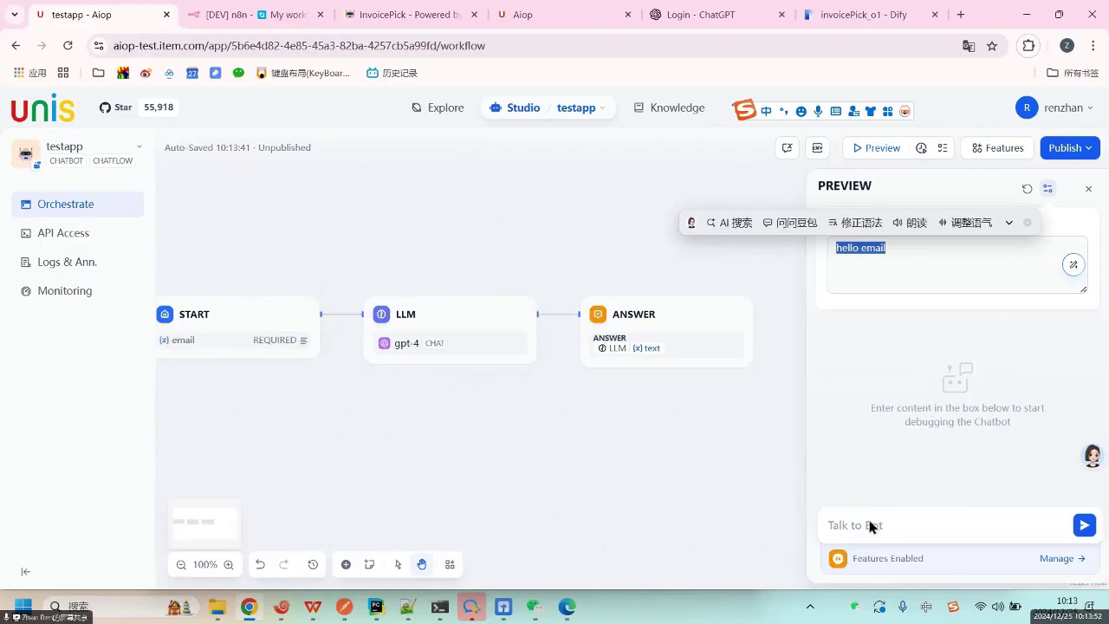
Draft a chat message asking the bot to translate the email content into Chinese.
{"action": "left_click", "coordinate": [898, 526]}
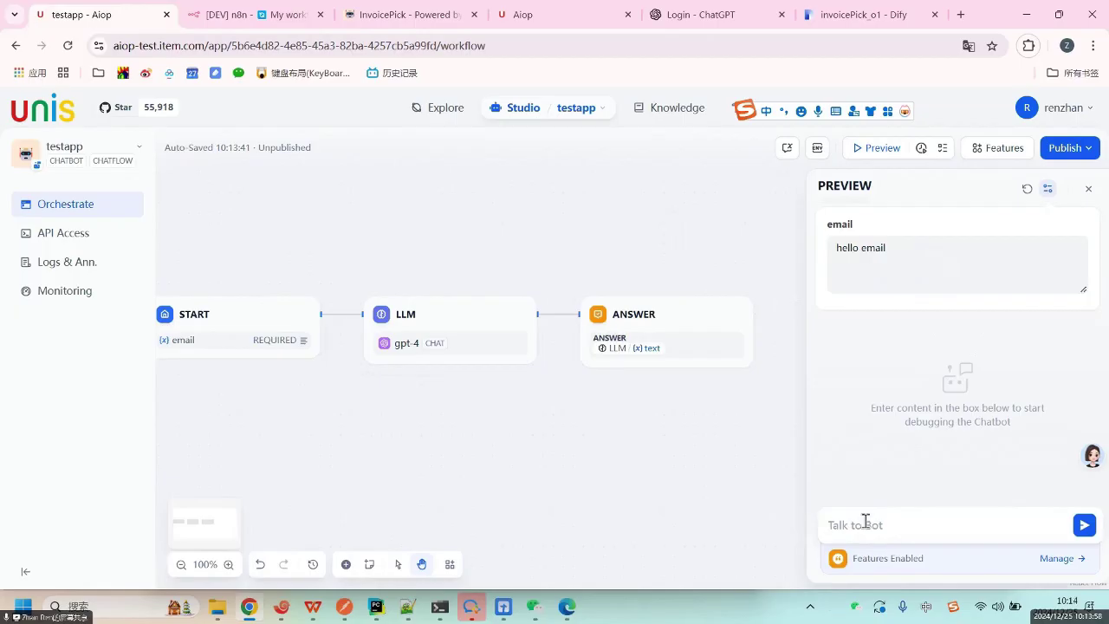
{"action": "type", "text": "gei"}
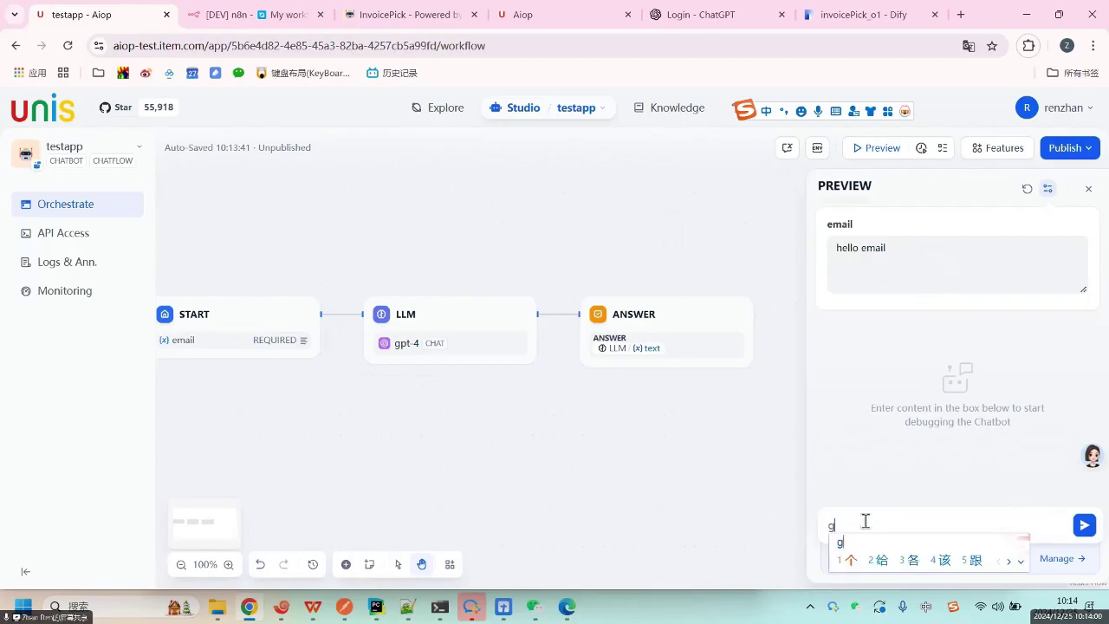
{"action": "key", "text": "BackSpace"}
{"action": "key", "text": "BackSpace"}
{"action": "key", "text": "BackSpace"}
{"action": "type", "text": "ba youjian neir"}
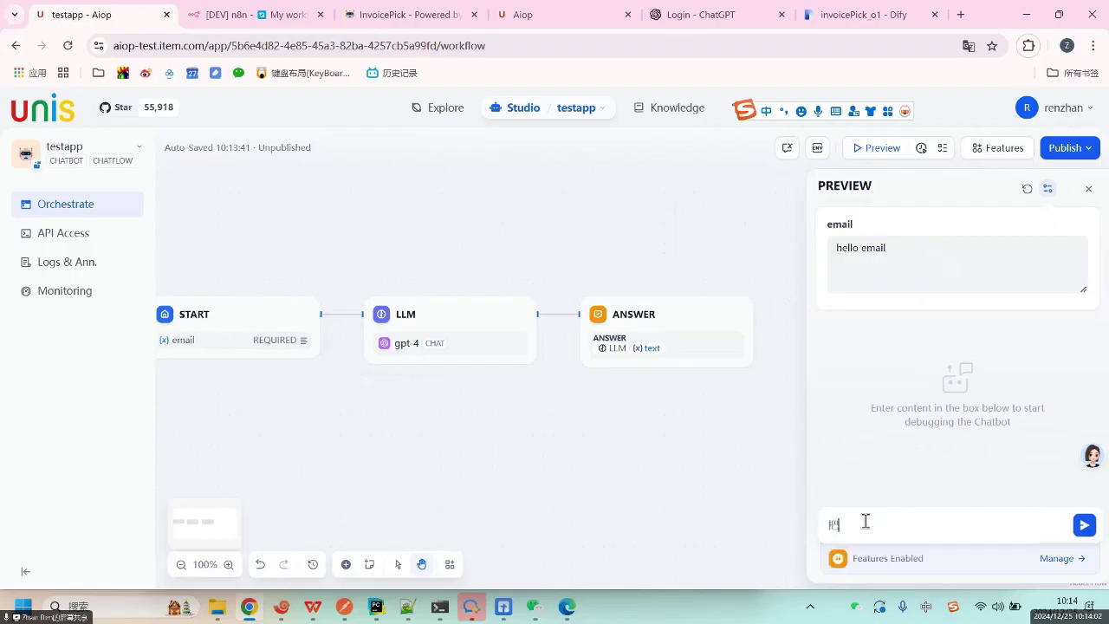
{"action": "type", "text": " f"}
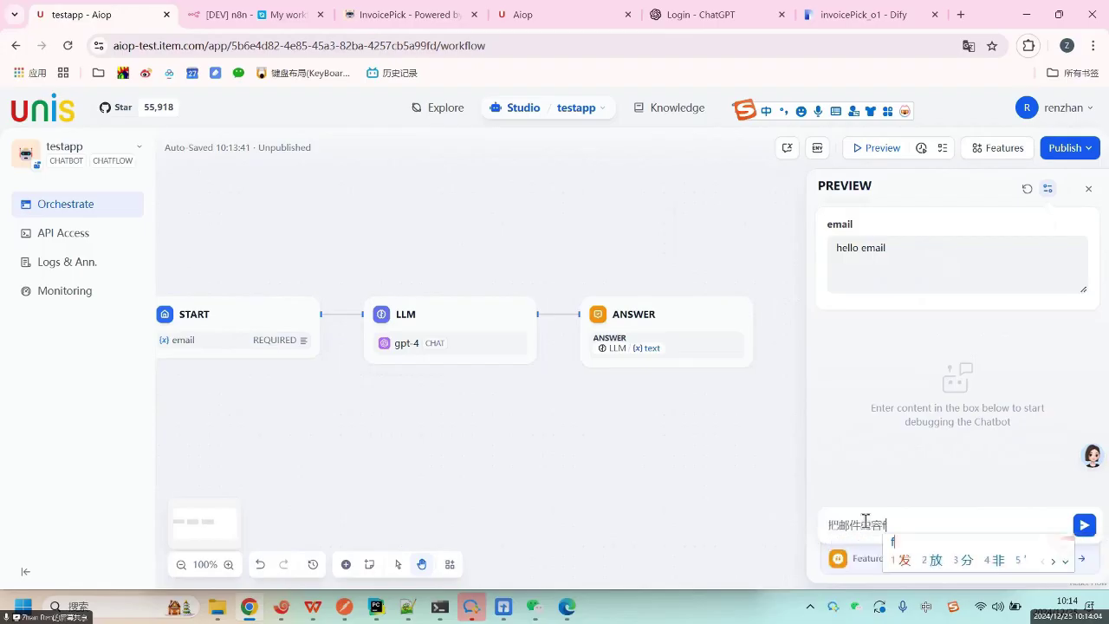
{"action": "type", "text": "any wei zhongw"}
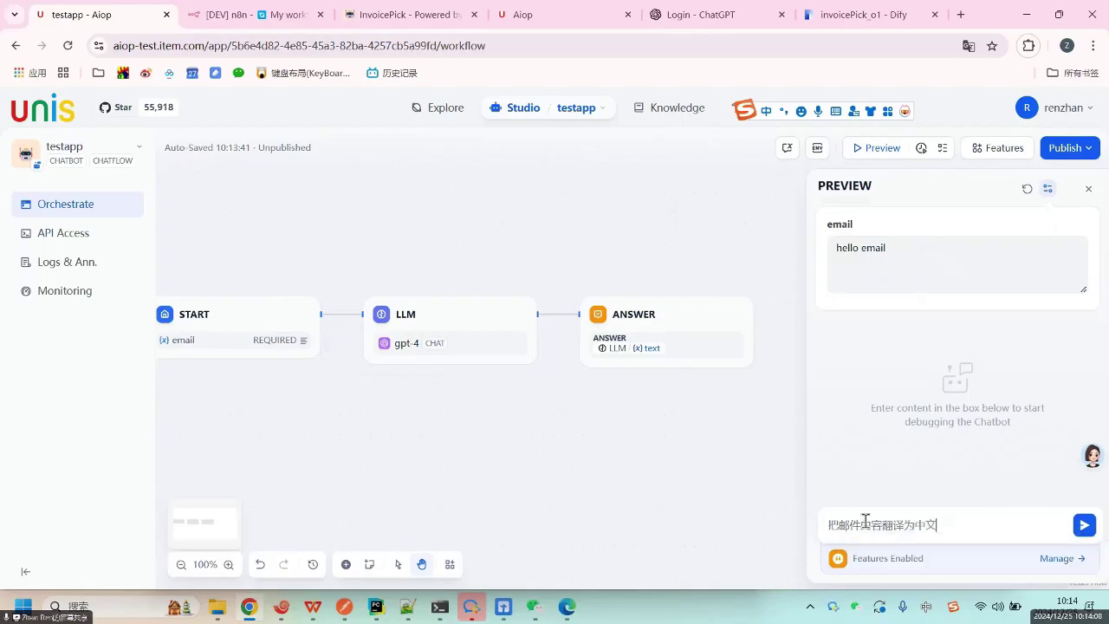
Send the request 把邮件内容翻译为中文 and check the bot's reply 你好，电子邮件.
{"action": "left_click", "coordinate": [1083, 526]}
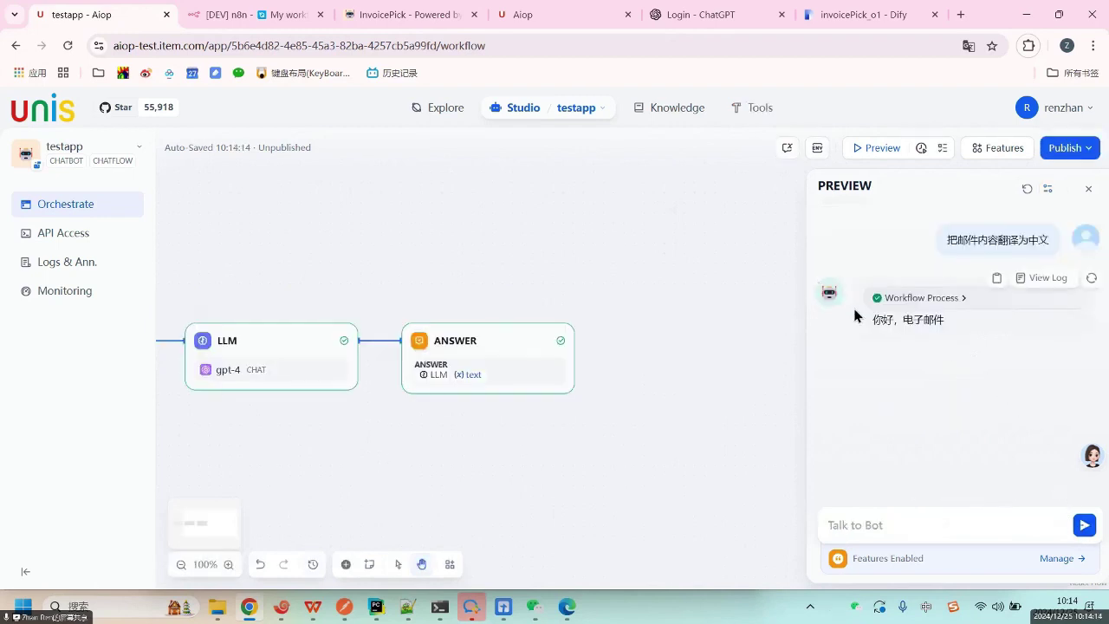
{"action": "left_click_drag", "start_coordinate": [872, 317], "coordinate": [951, 325]}
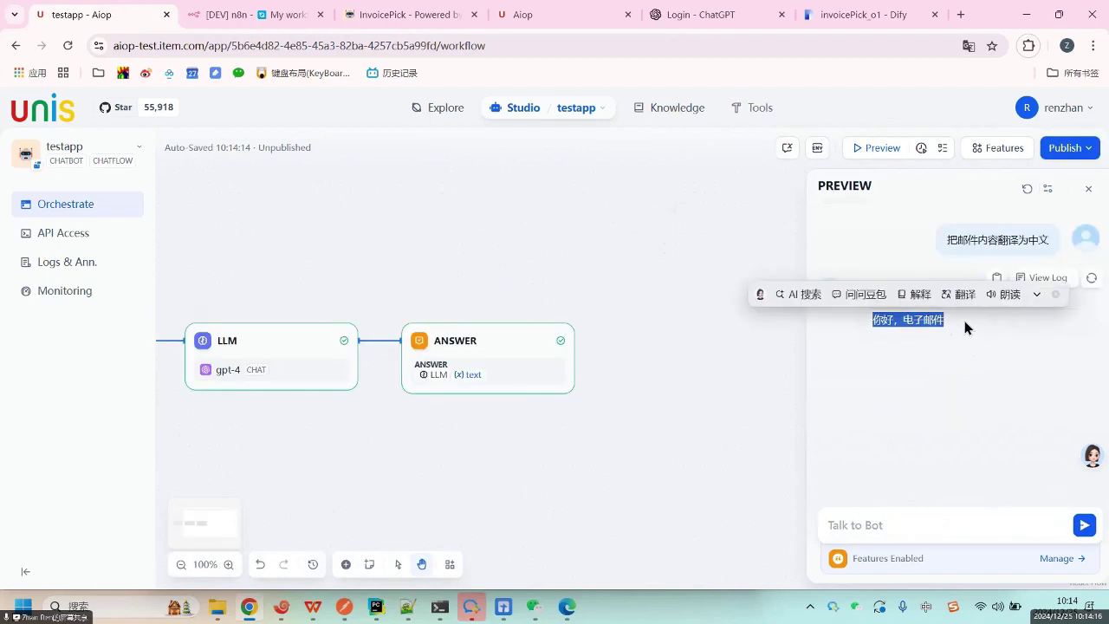
{"action": "left_click", "coordinate": [964, 320]}
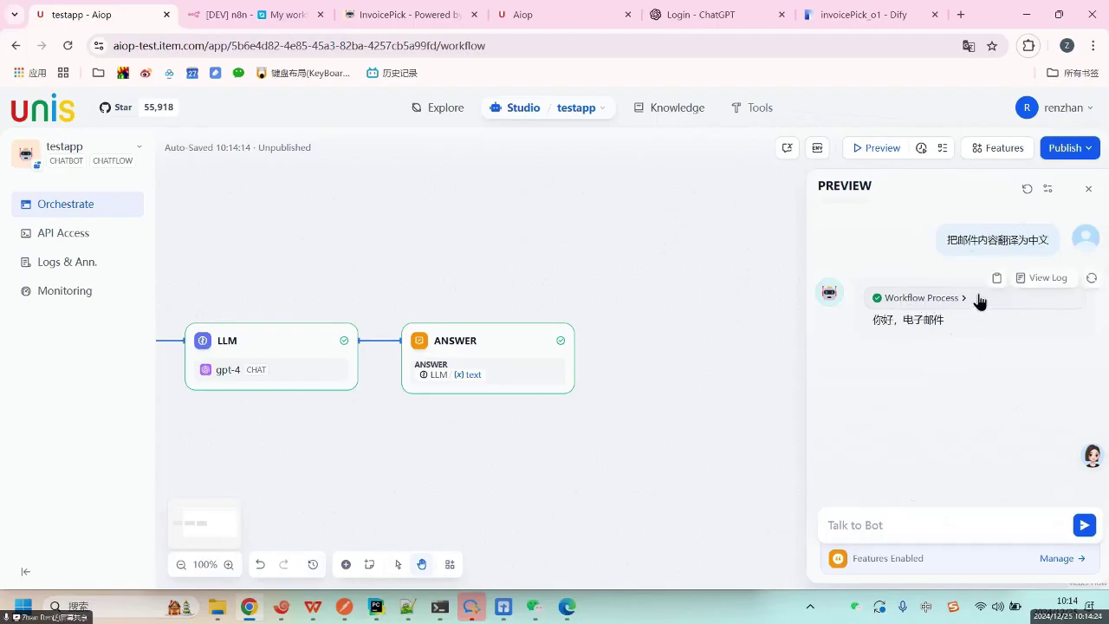
Open the reply's conversation log, review its input and output JSON, then switch to Tracing.
{"action": "left_click", "coordinate": [1047, 278]}
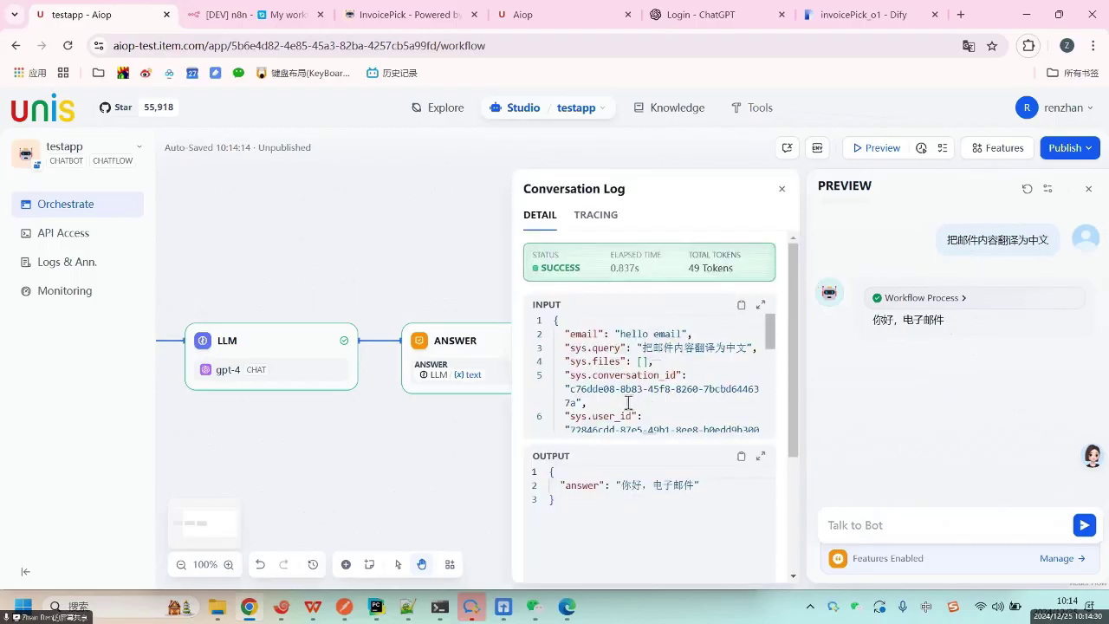
{"action": "left_click", "coordinate": [626, 399]}
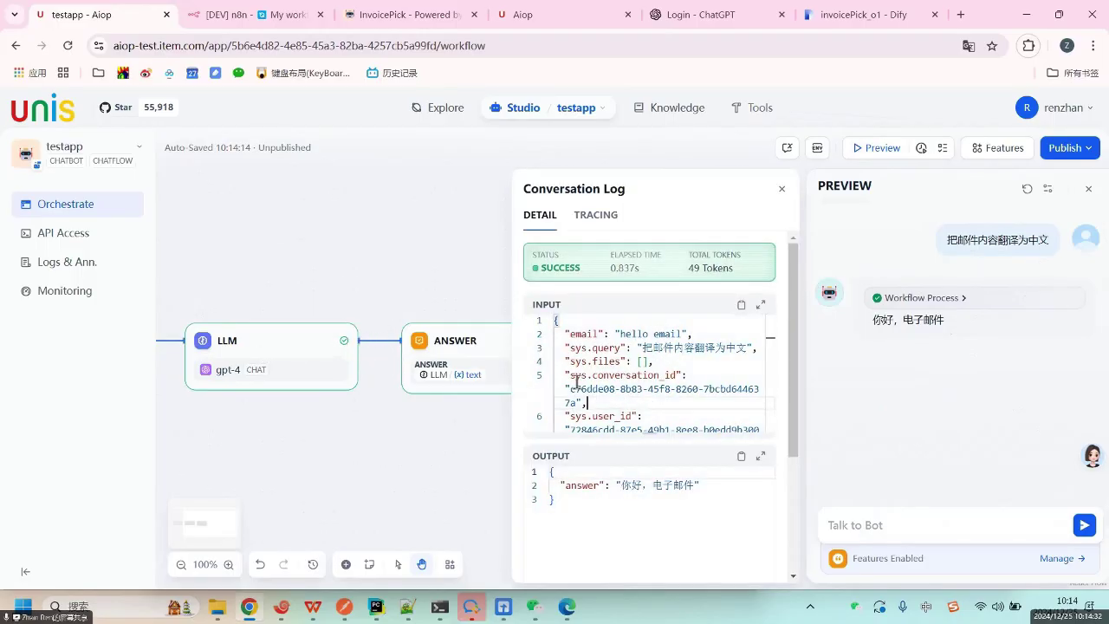
{"action": "scroll", "coordinate": [615, 407], "scroll_direction": "down", "scroll_amount": 2}
{"action": "scroll", "coordinate": [619, 412], "scroll_direction": "down", "scroll_amount": 3}
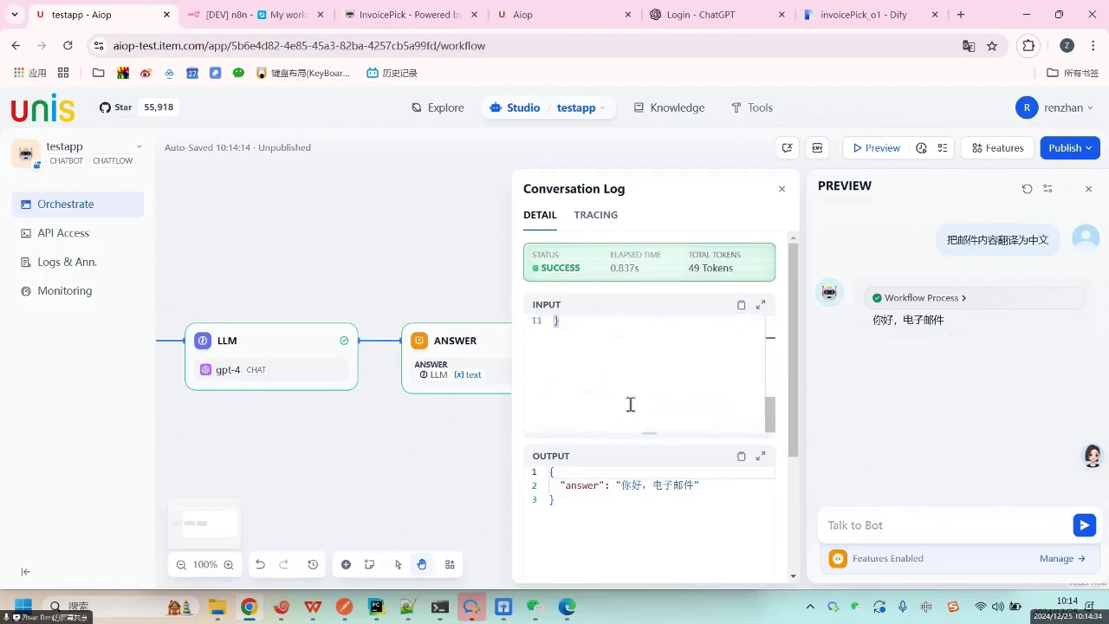
{"action": "left_click", "coordinate": [611, 513]}
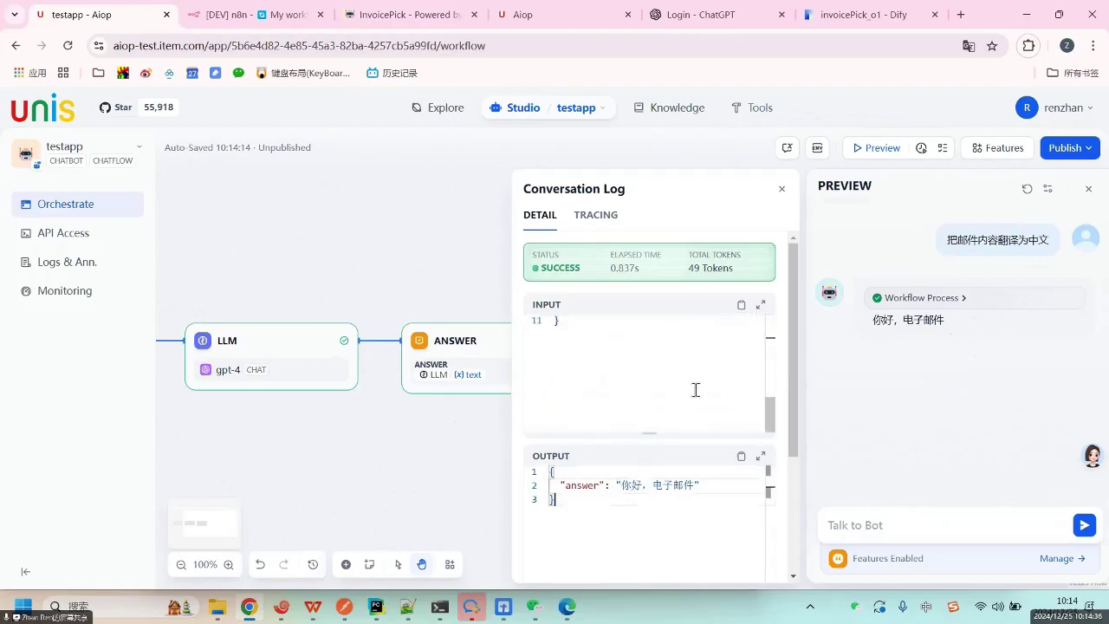
{"action": "scroll", "coordinate": [696, 390], "scroll_direction": "up", "scroll_amount": 5}
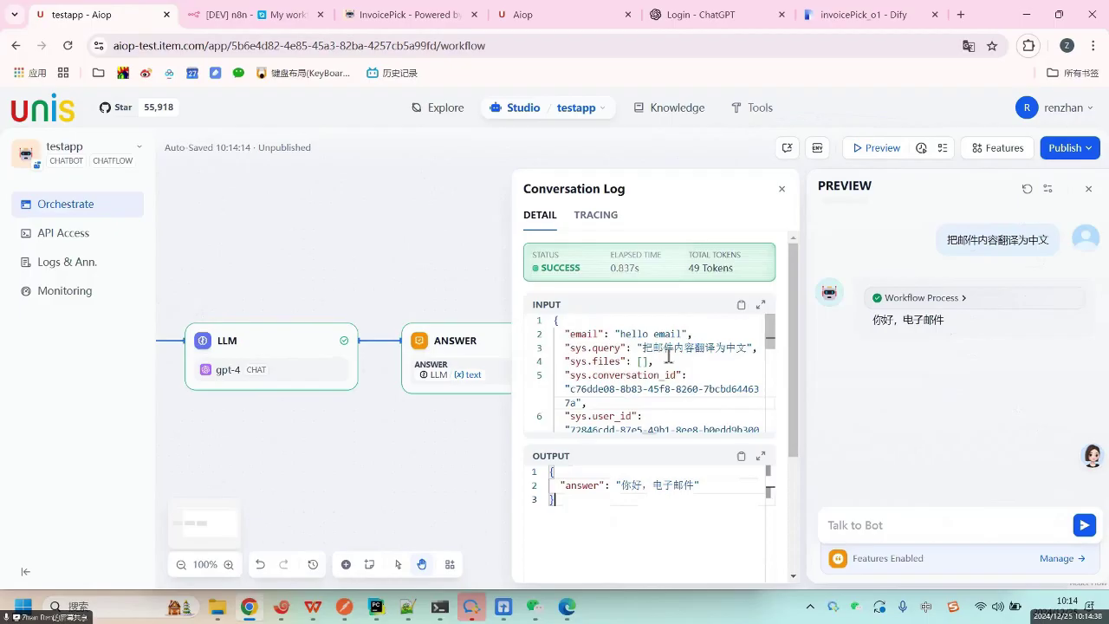
{"action": "left_click", "coordinate": [589, 217]}
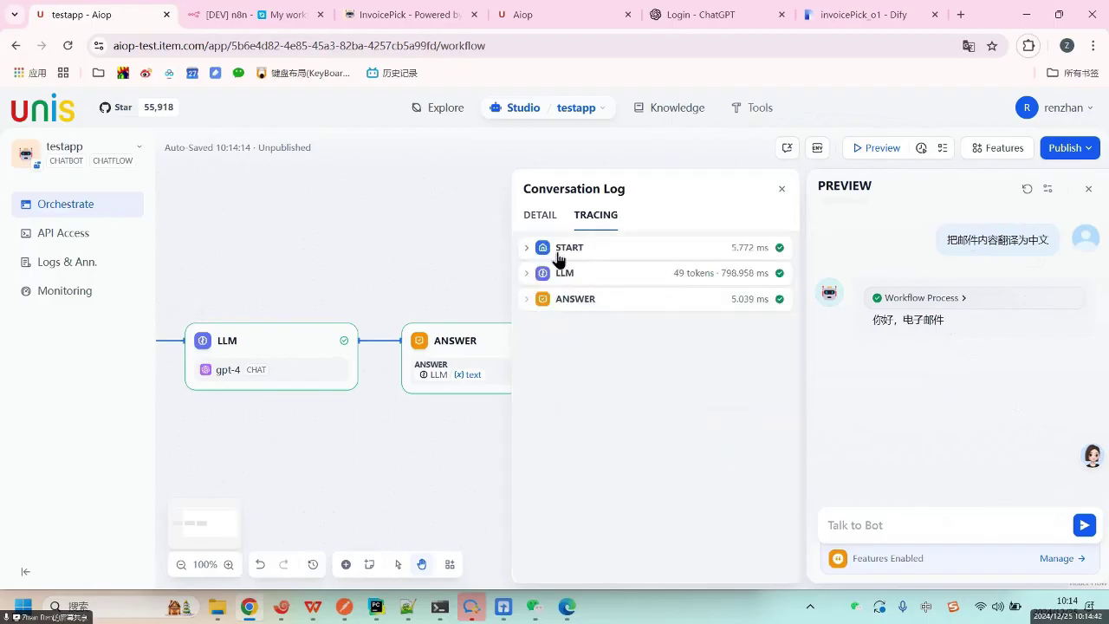
Expand the START trace step, check its 'hello email' input and output JSON, then collapse it.
{"action": "left_click", "coordinate": [526, 250]}
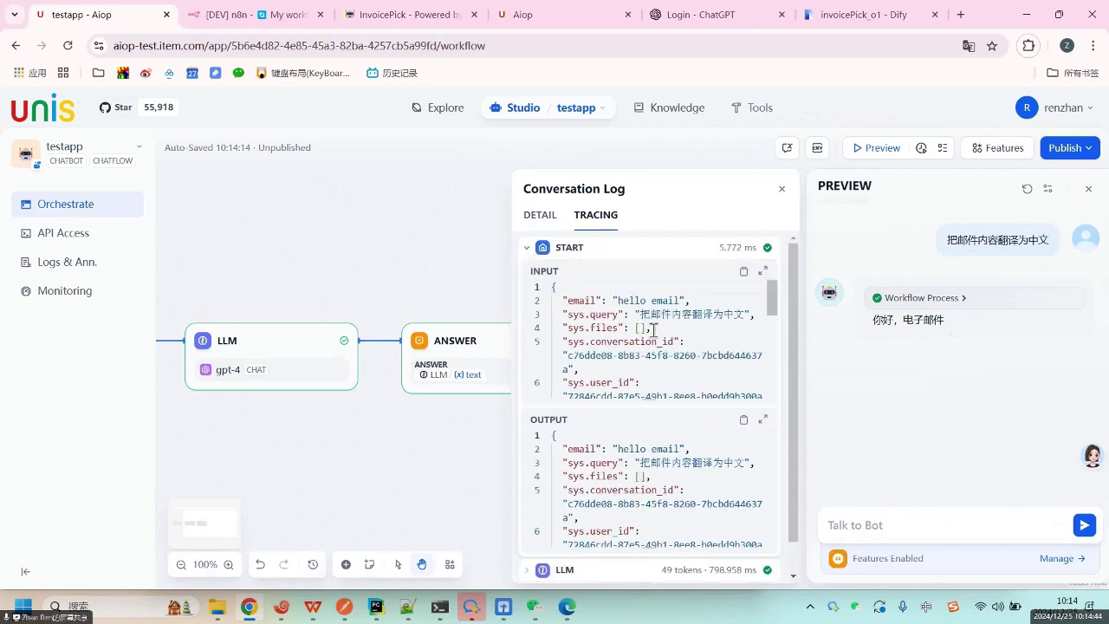
{"action": "left_click", "coordinate": [648, 329]}
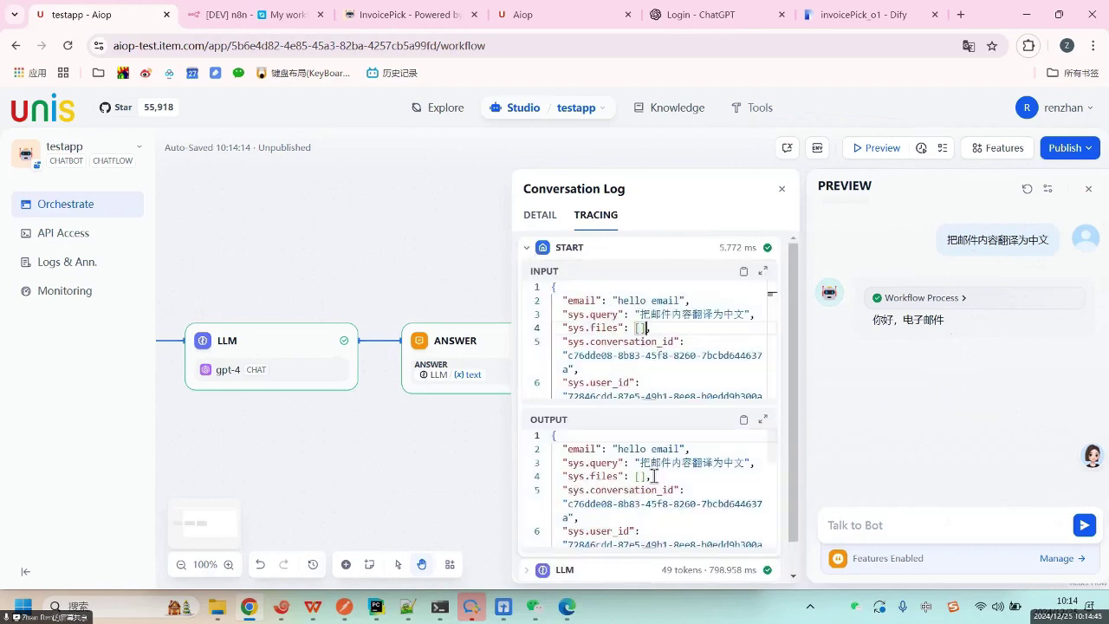
{"action": "double_click", "coordinate": [575, 448]}
{"action": "left_click", "coordinate": [585, 299]}
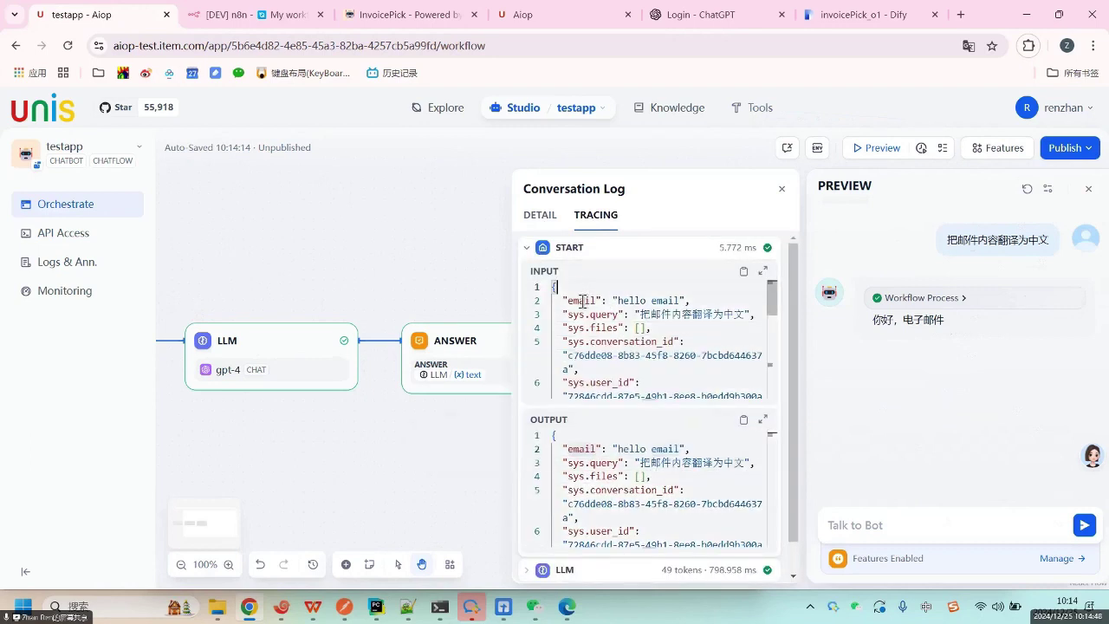
{"action": "double_click", "coordinate": [585, 299]}
{"action": "scroll", "coordinate": [650, 486], "scroll_direction": "down", "scroll_amount": 1}
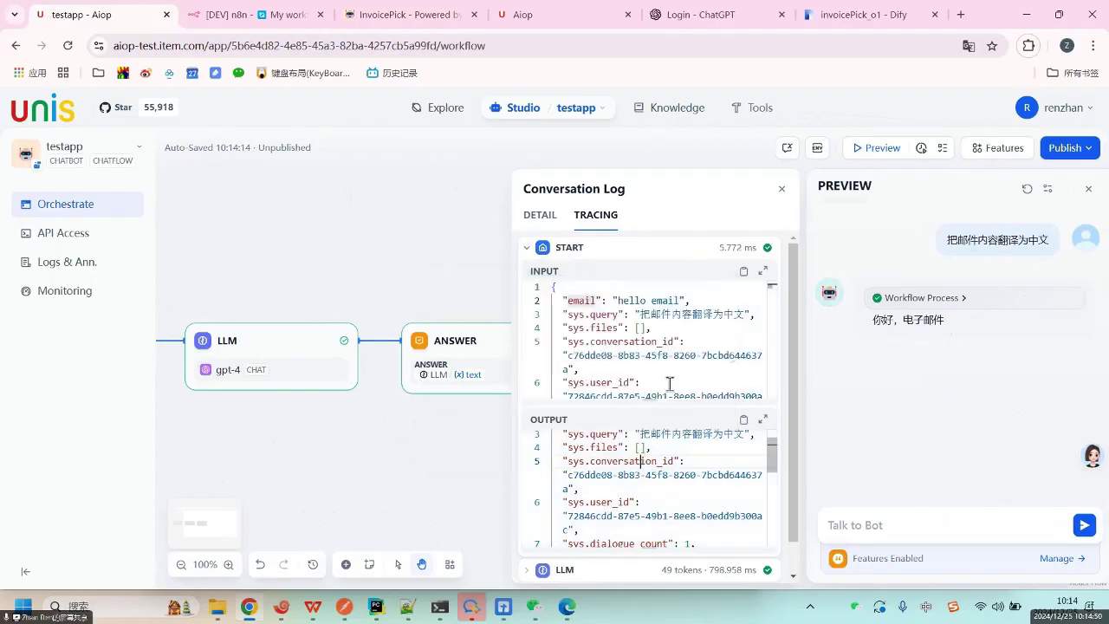
{"action": "left_click", "coordinate": [641, 461]}
{"action": "left_click", "coordinate": [664, 488]}
{"action": "scroll", "coordinate": [665, 485], "scroll_direction": "up", "scroll_amount": 1}
{"action": "scroll", "coordinate": [672, 459], "scroll_direction": "down", "scroll_amount": 3}
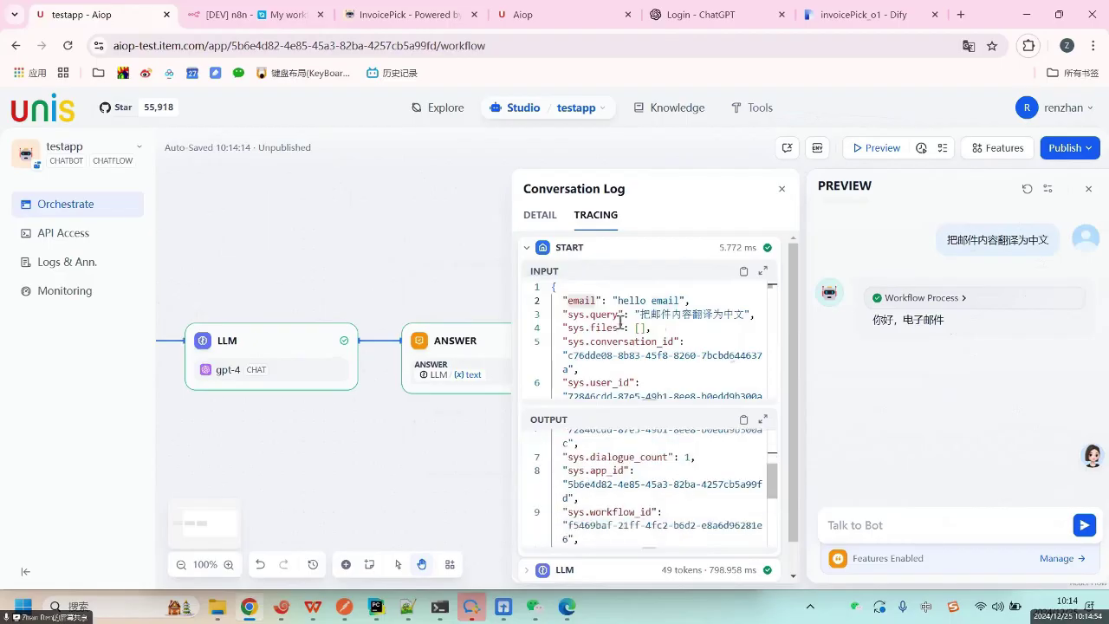
{"action": "left_click", "coordinate": [527, 250]}
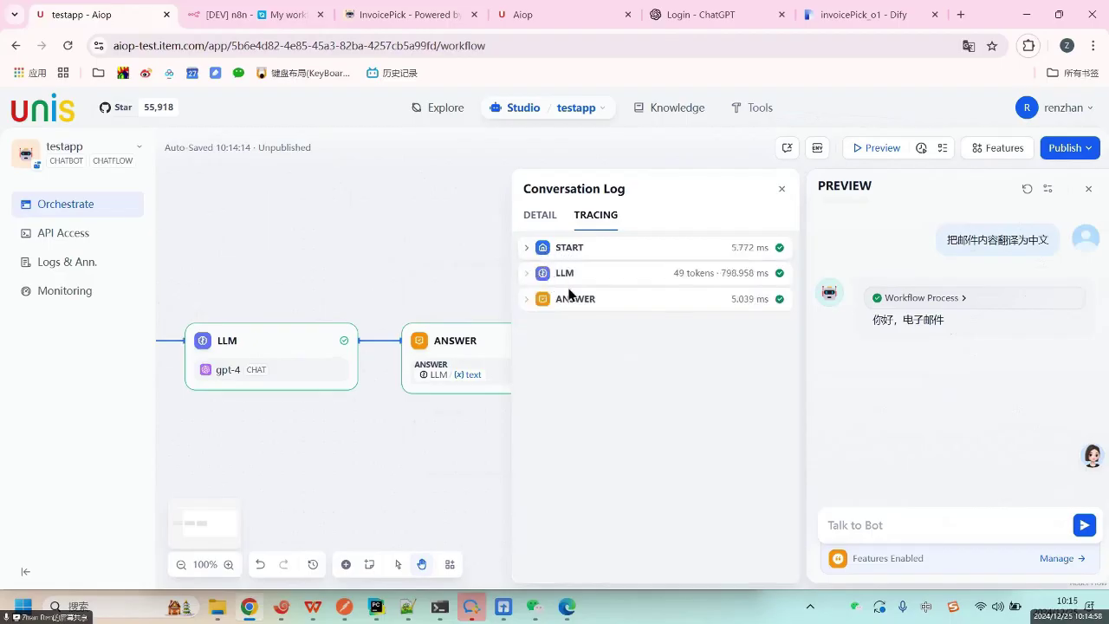
Expand the LLM trace step and review its prompt containing the 'hello email' content.
{"action": "left_click", "coordinate": [528, 274]}
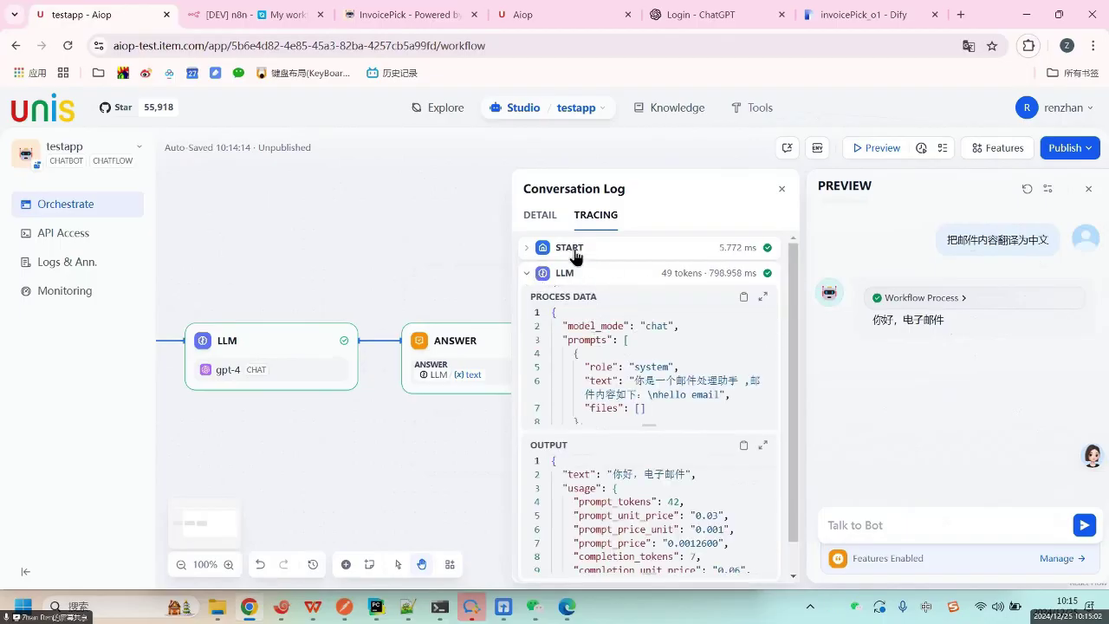
{"action": "double_click", "coordinate": [697, 381]}
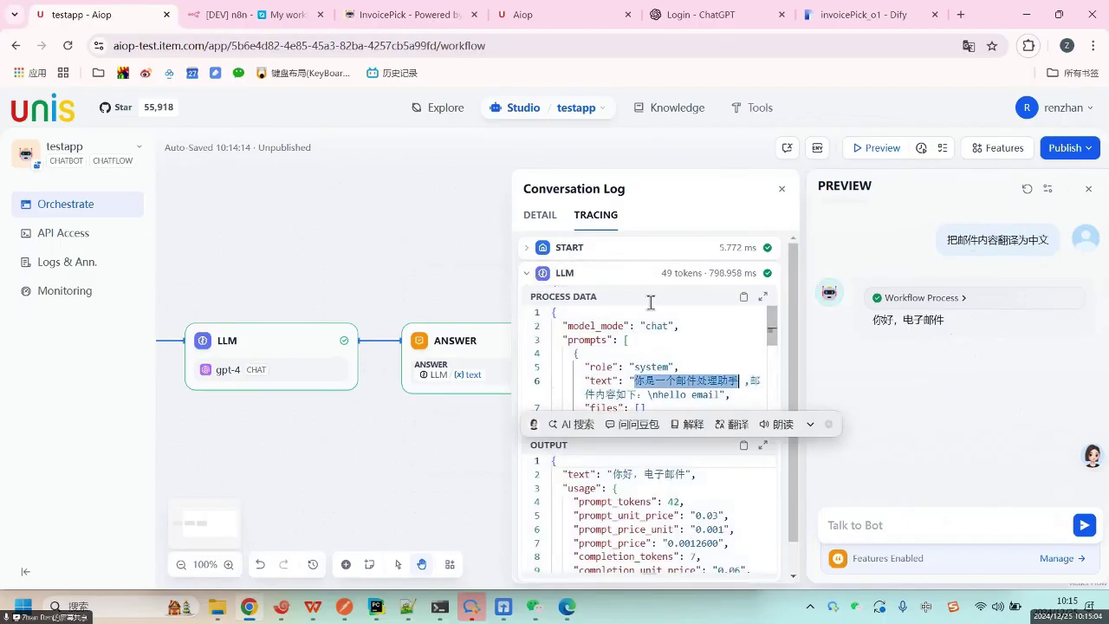
{"action": "double_click", "coordinate": [706, 394]}
{"action": "double_click", "coordinate": [670, 395]}
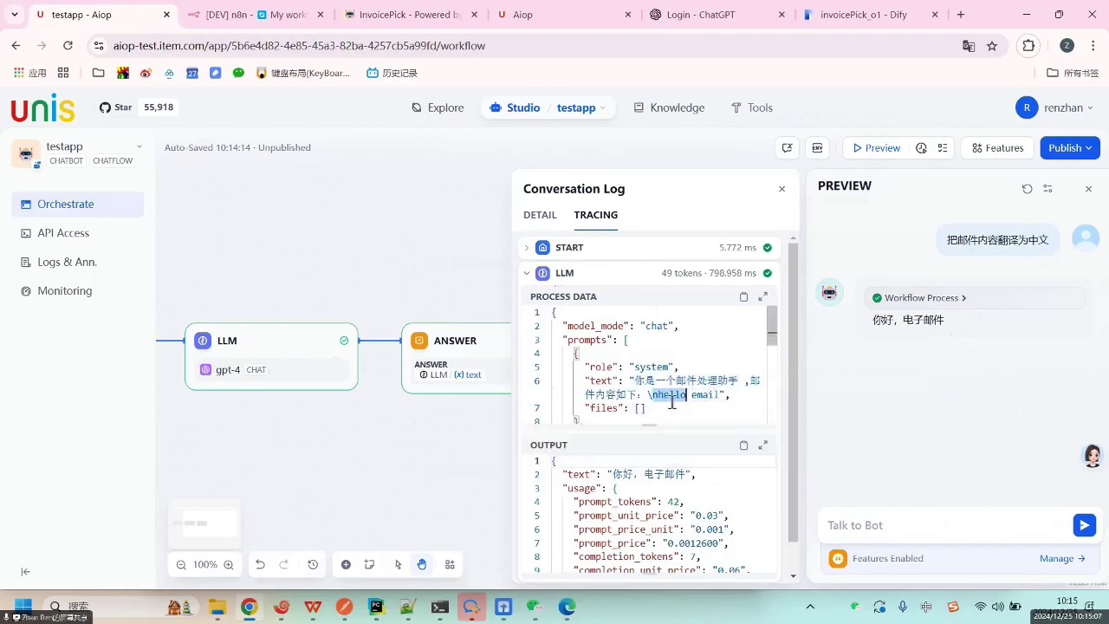
{"action": "left_click", "coordinate": [703, 520]}
{"action": "scroll", "coordinate": [702, 502], "scroll_direction": "down", "scroll_amount": 3}
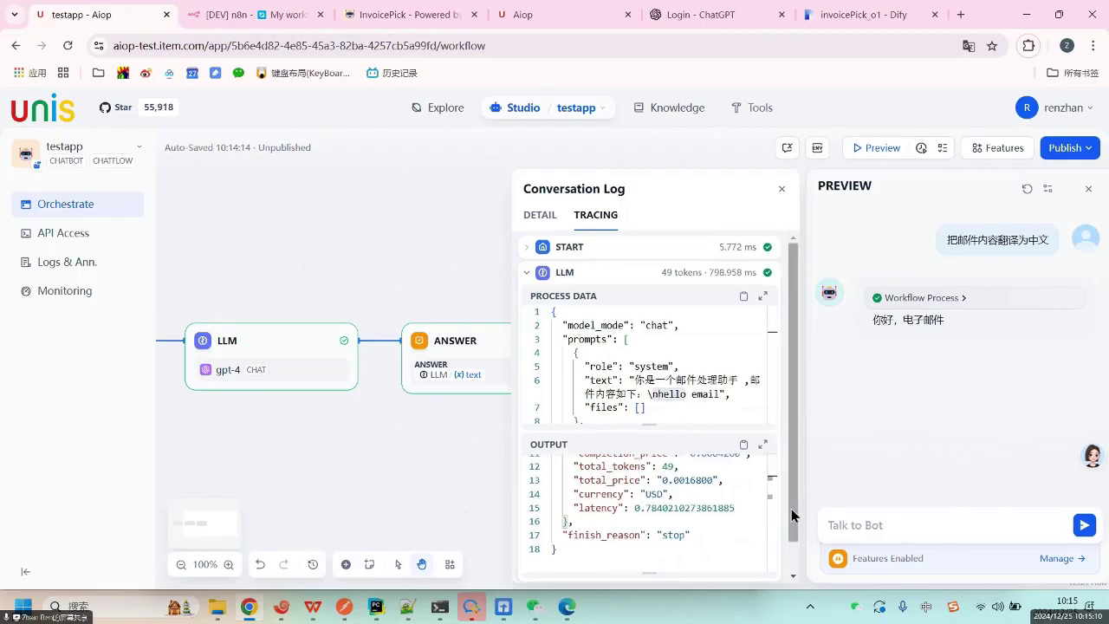
{"action": "scroll", "coordinate": [791, 509], "scroll_direction": "down", "scroll_amount": 2}
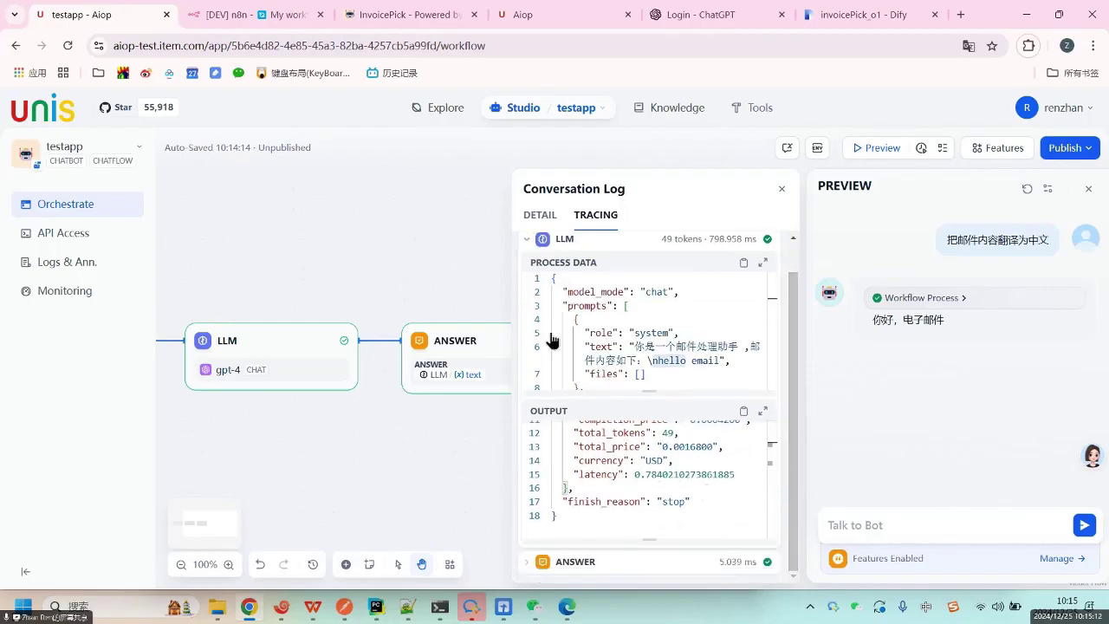
Review the ANSWER step's reply and token usage, then close the conversation log and preview.
{"action": "left_click", "coordinate": [569, 564]}
{"action": "scroll", "coordinate": [598, 519], "scroll_direction": "down", "scroll_amount": 3}
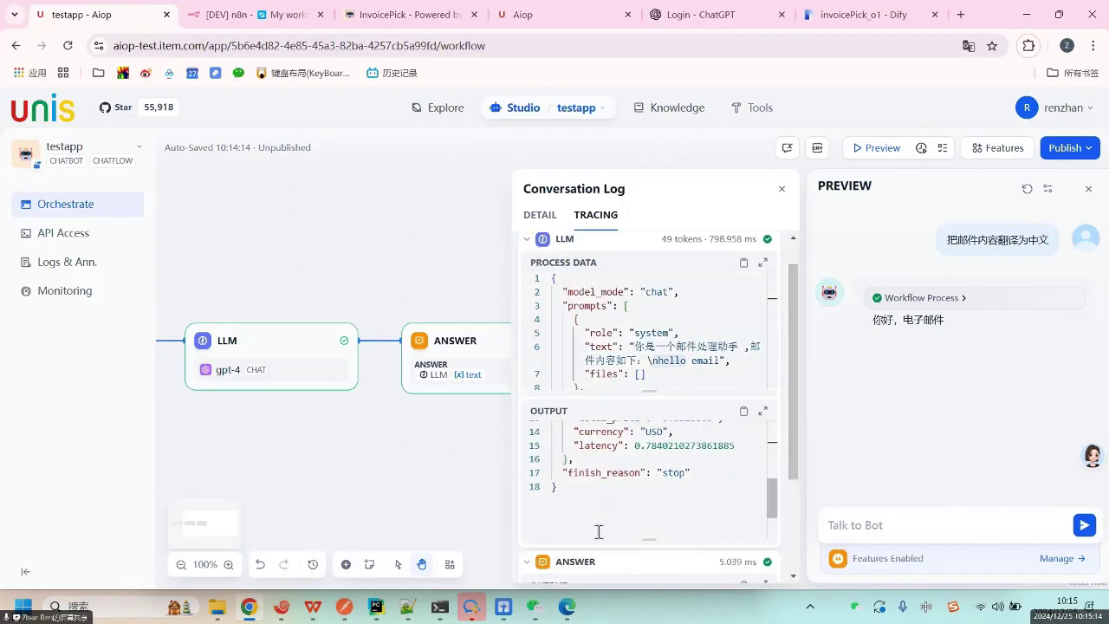
{"action": "scroll", "coordinate": [606, 511], "scroll_direction": "up", "scroll_amount": 3}
{"action": "scroll", "coordinate": [619, 478], "scroll_direction": "up", "scroll_amount": 4}
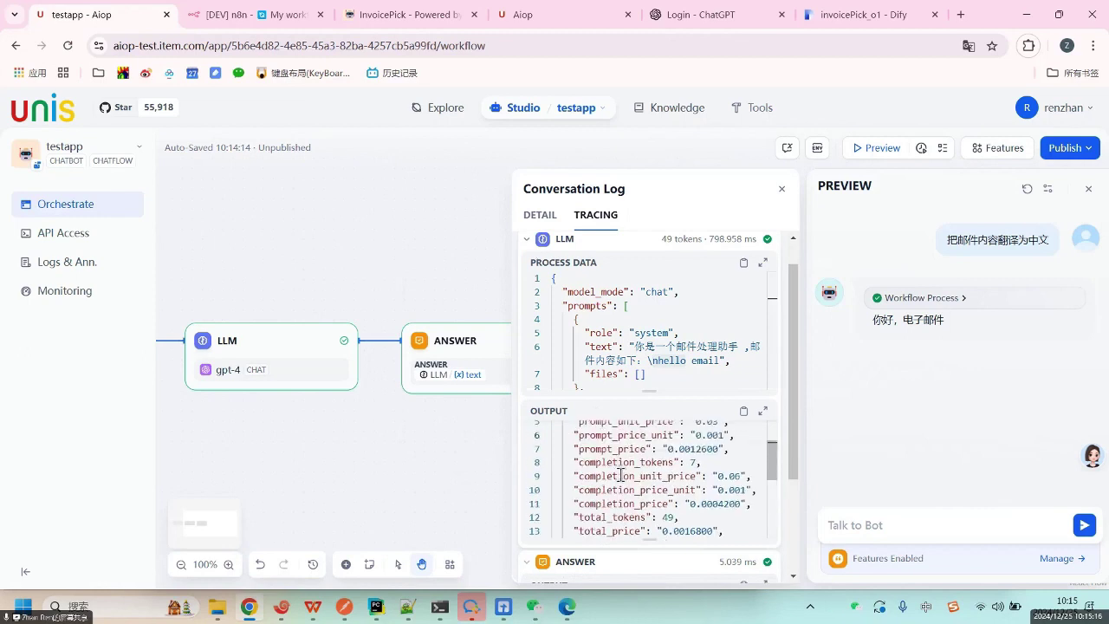
{"action": "triple_click", "coordinate": [619, 431]}
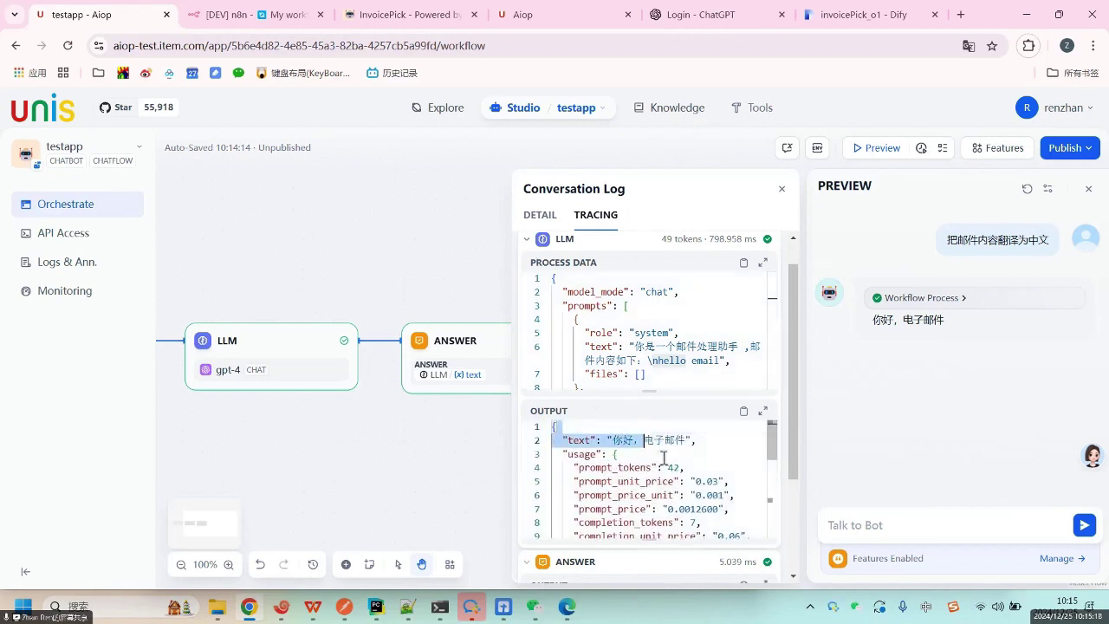
{"action": "left_click", "coordinate": [614, 304]}
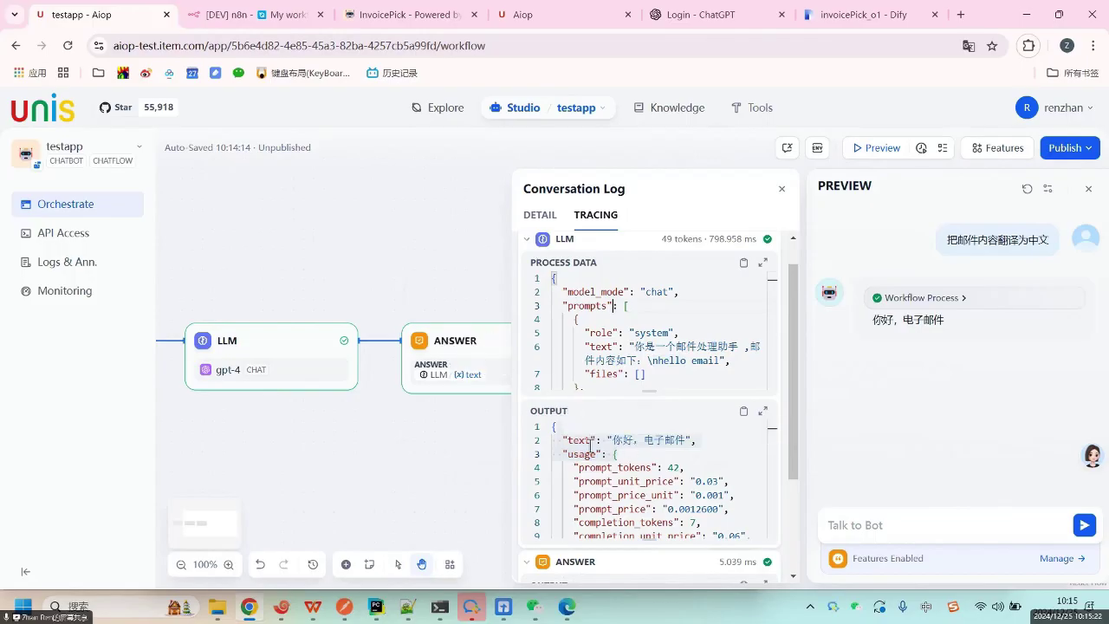
{"action": "left_click_drag", "start_coordinate": [607, 440], "coordinate": [668, 521]}
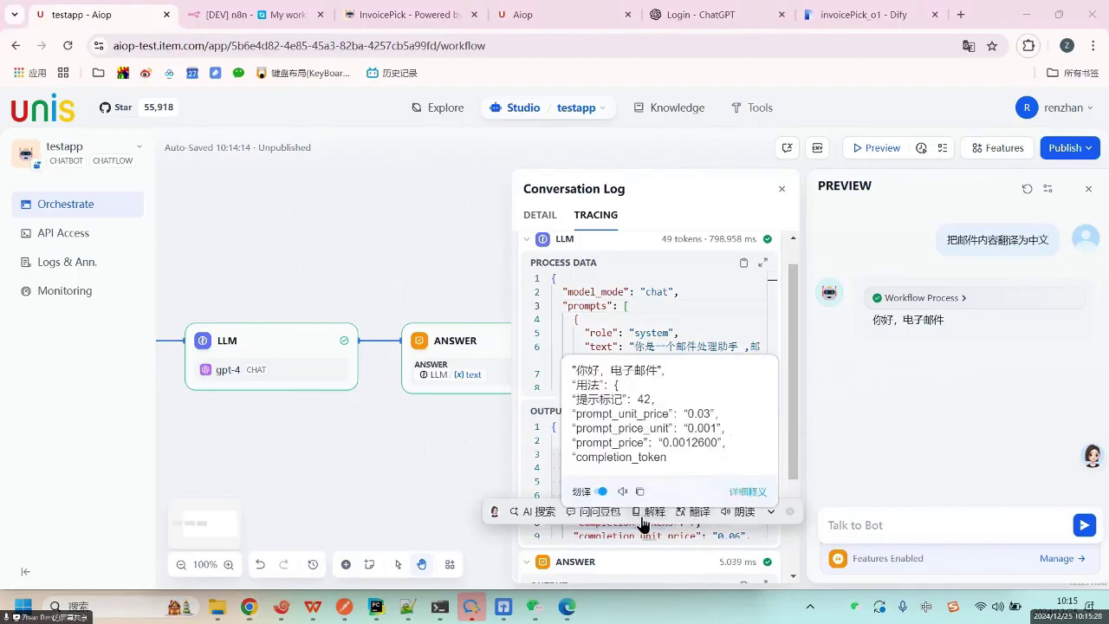
{"action": "left_click", "coordinate": [553, 453]}
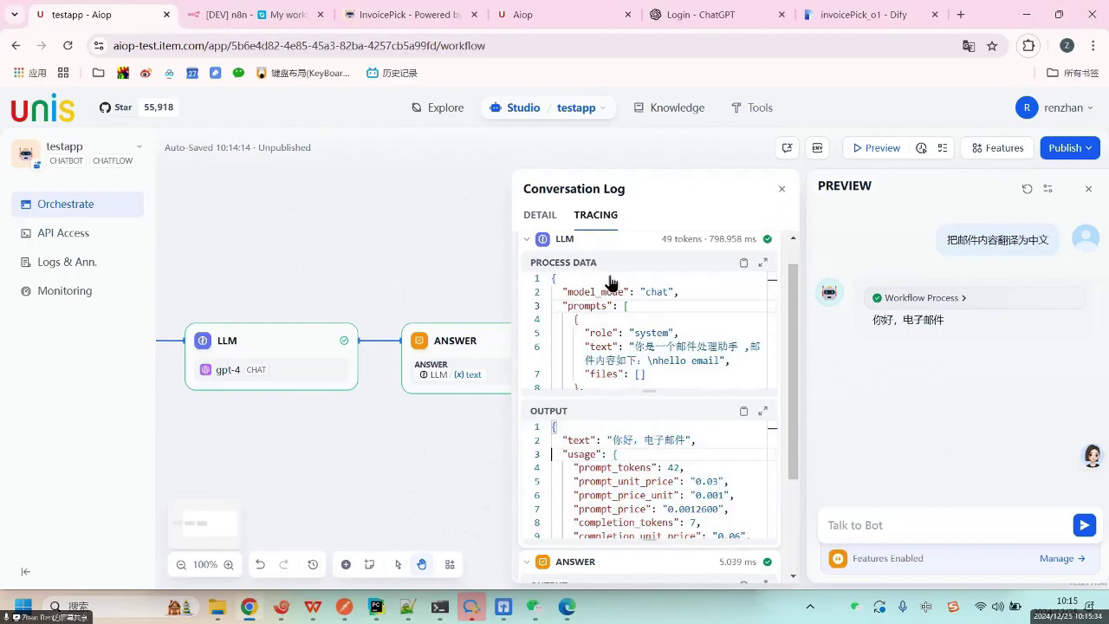
{"action": "left_click", "coordinate": [781, 189]}
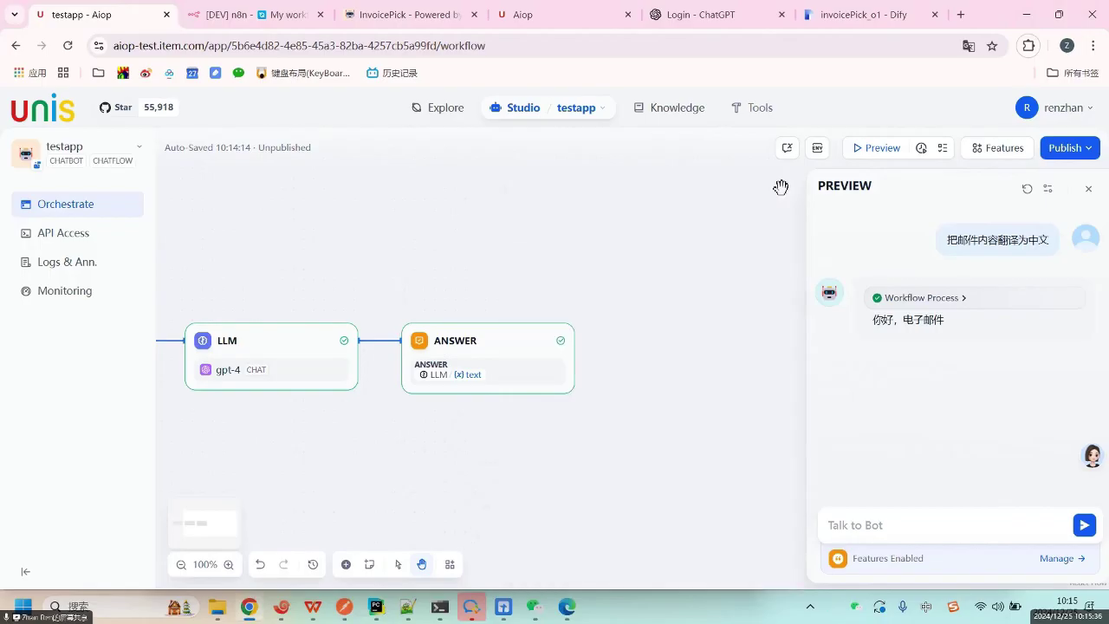
{"action": "left_click", "coordinate": [1089, 191]}
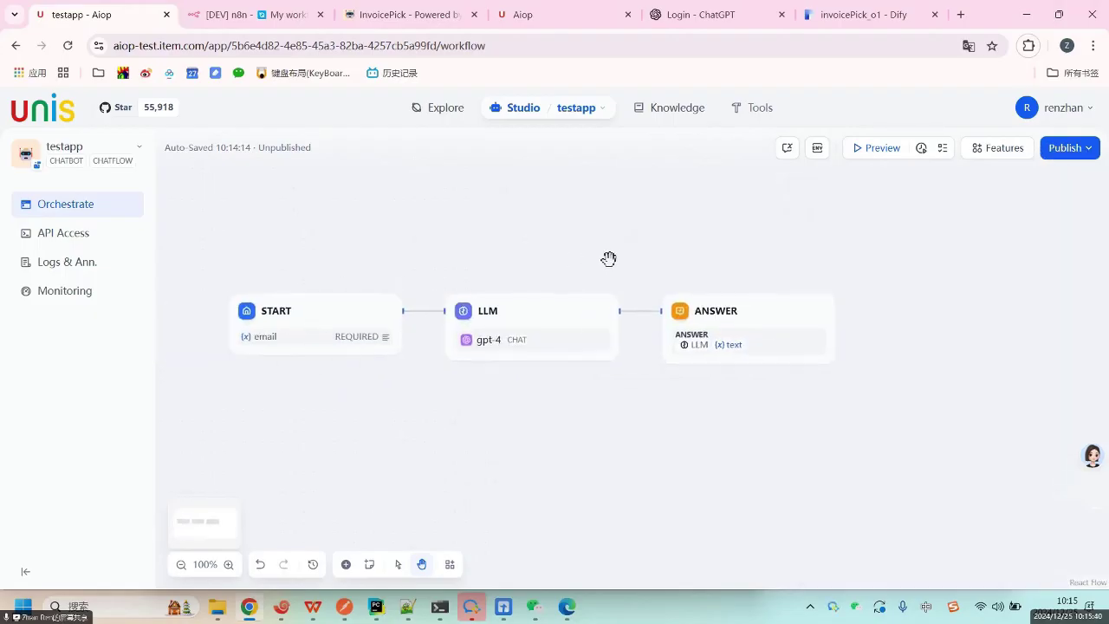
Add an Answer block after the gpt-4 LLM node.
{"action": "left_click", "coordinate": [566, 311]}
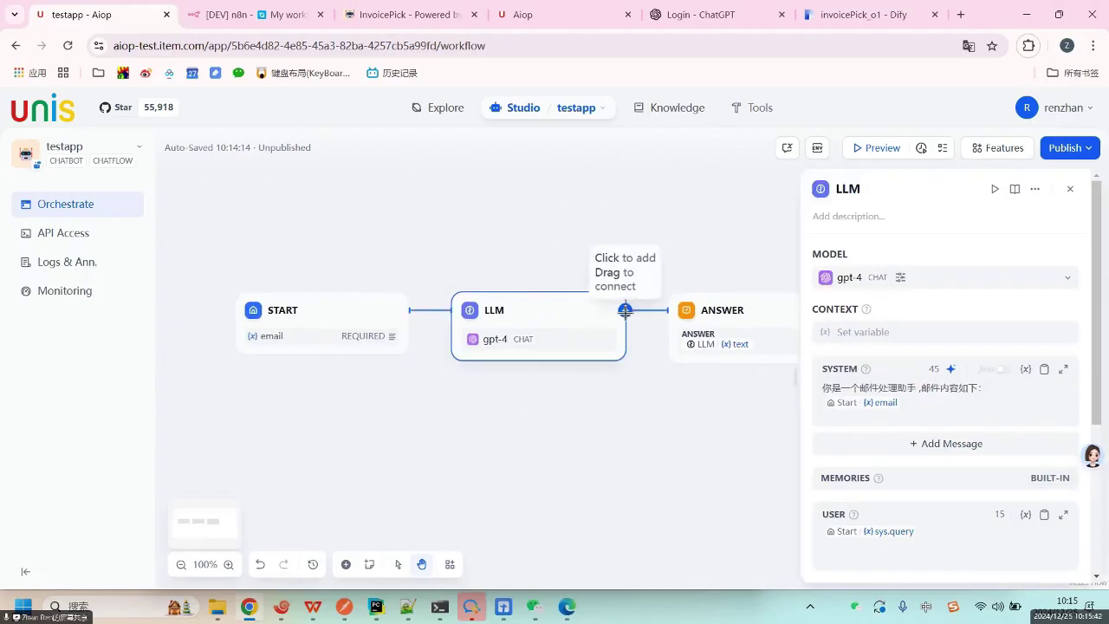
{"action": "left_click", "coordinate": [625, 311]}
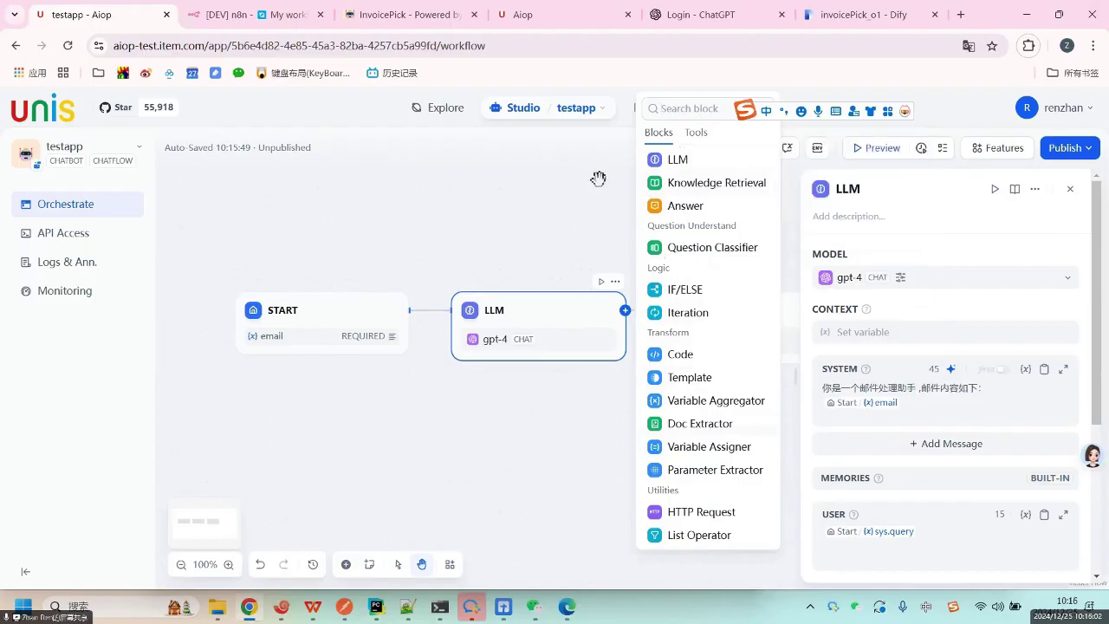
{"action": "left_click", "coordinate": [685, 205]}
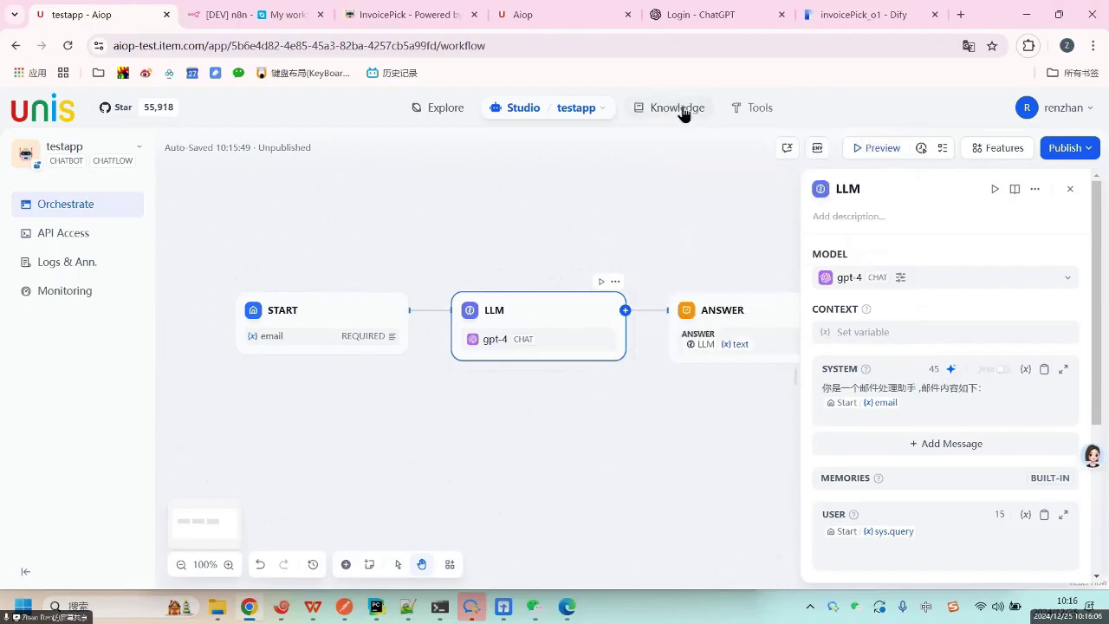
Go to Knowledge and start creating a new knowledge base.
{"action": "left_click", "coordinate": [684, 114]}
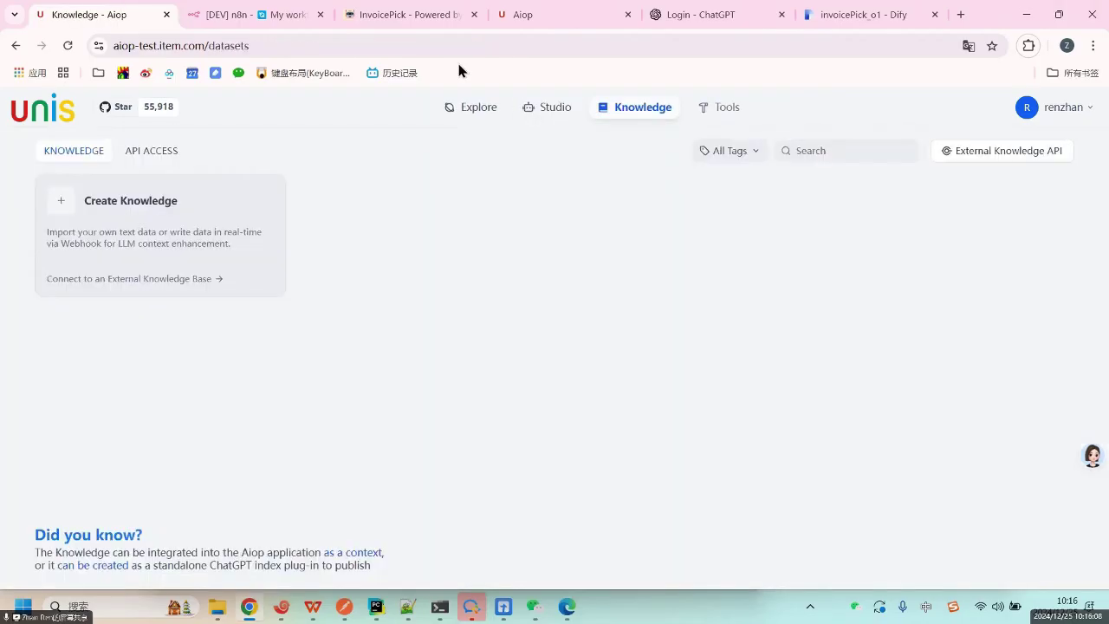
{"action": "left_click", "coordinate": [105, 201]}
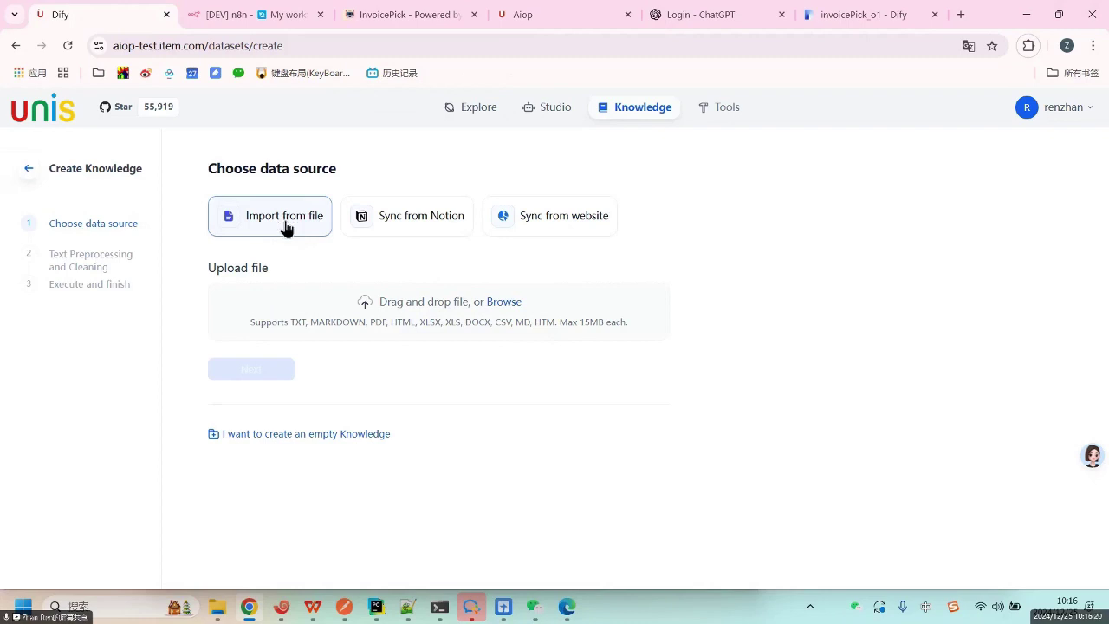
Review the data source options and supported file types on Create Knowledge.
{"action": "left_click_drag", "start_coordinate": [284, 217], "coordinate": [402, 335]}
{"action": "left_click", "coordinate": [387, 324]}
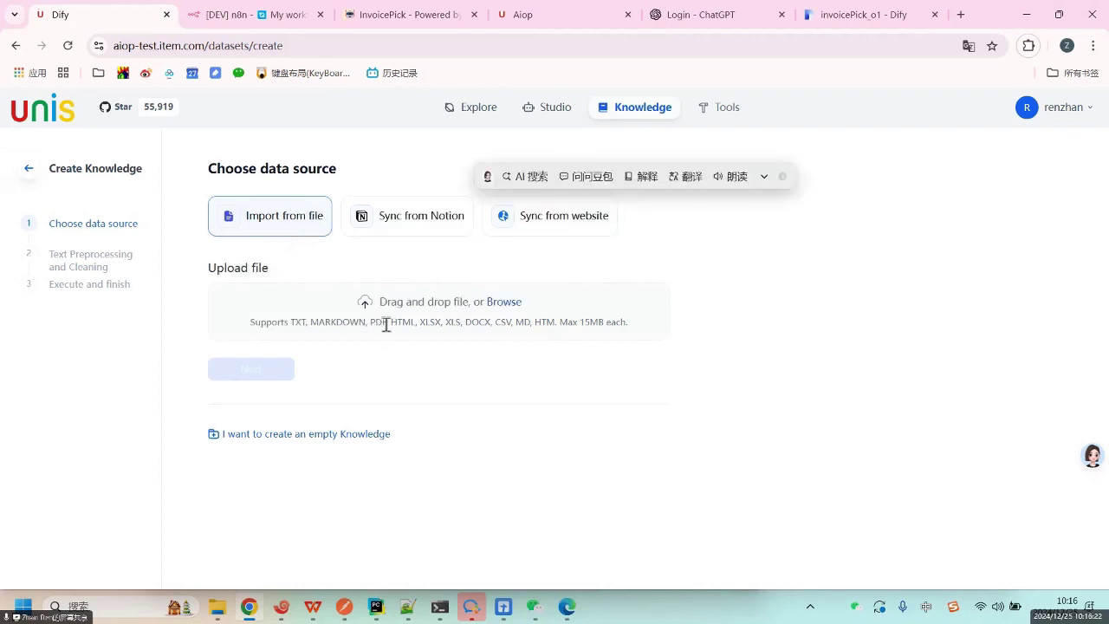
{"action": "left_click_drag", "start_coordinate": [286, 322], "coordinate": [682, 326]}
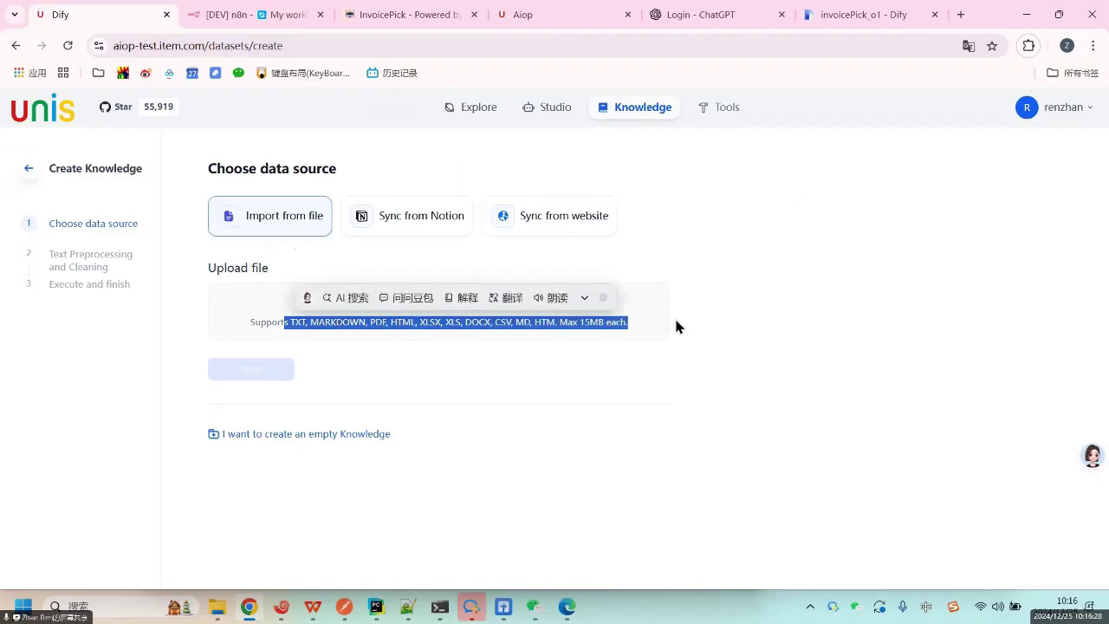
{"action": "left_click", "coordinate": [672, 325]}
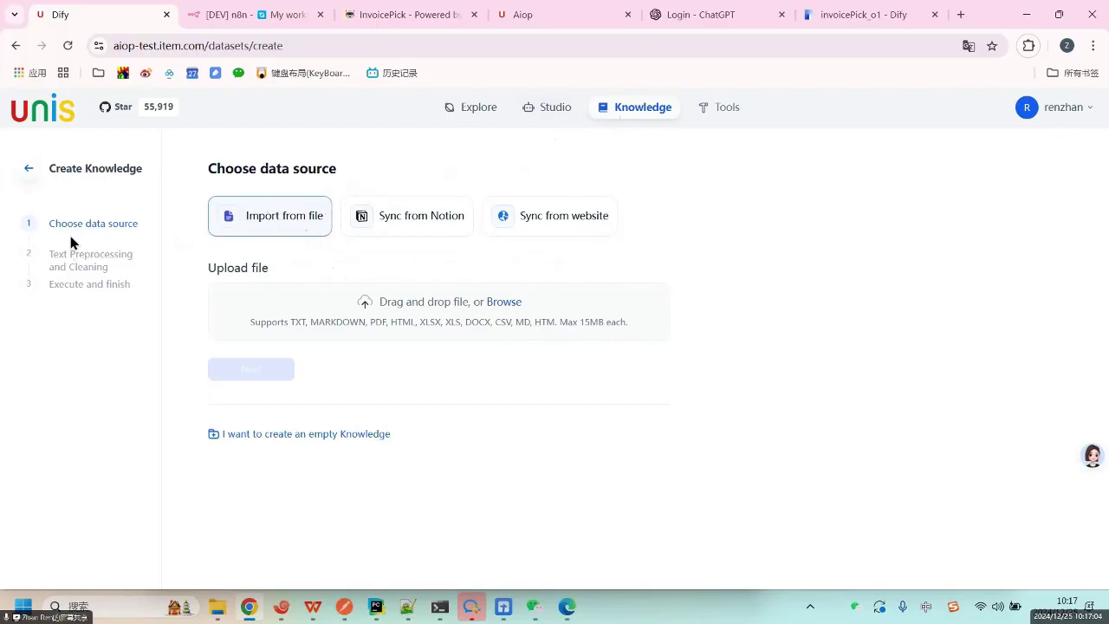
Look over the Choose data source and Text Preprocessing and Cleaning step labels.
{"action": "left_click_drag", "start_coordinate": [90, 227], "coordinate": [146, 225]}
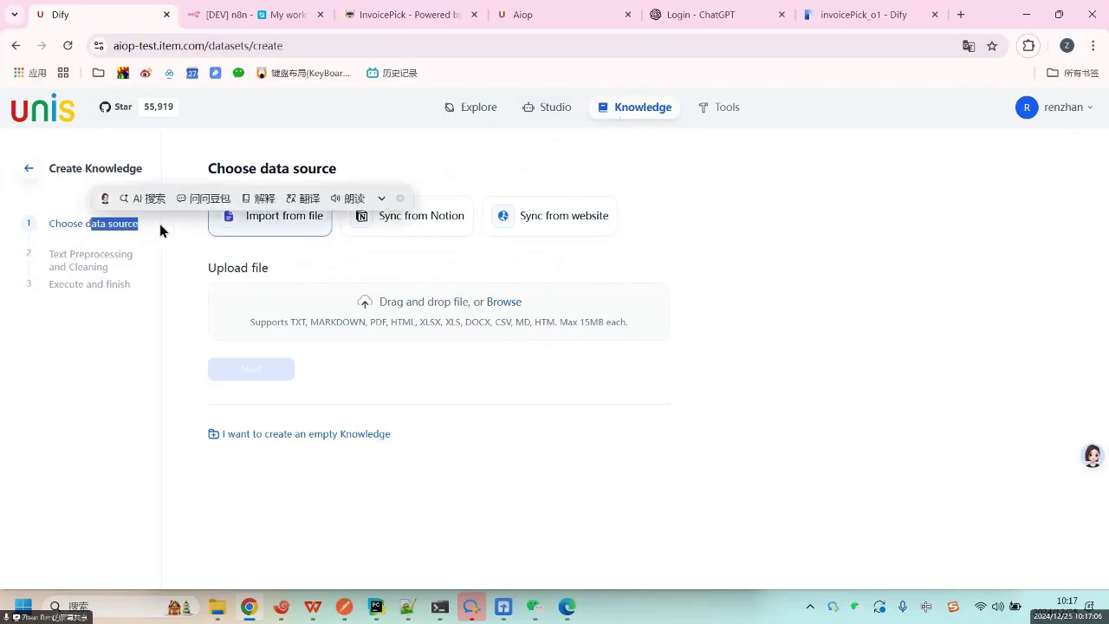
{"action": "left_click", "coordinate": [322, 253]}
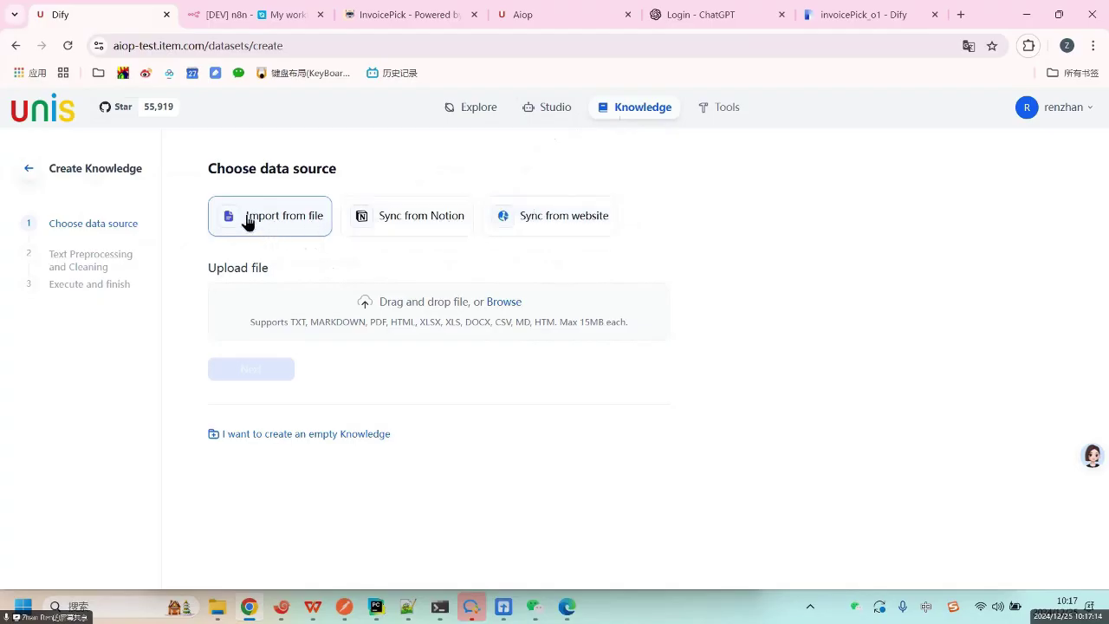
{"action": "triple_click", "coordinate": [128, 265]}
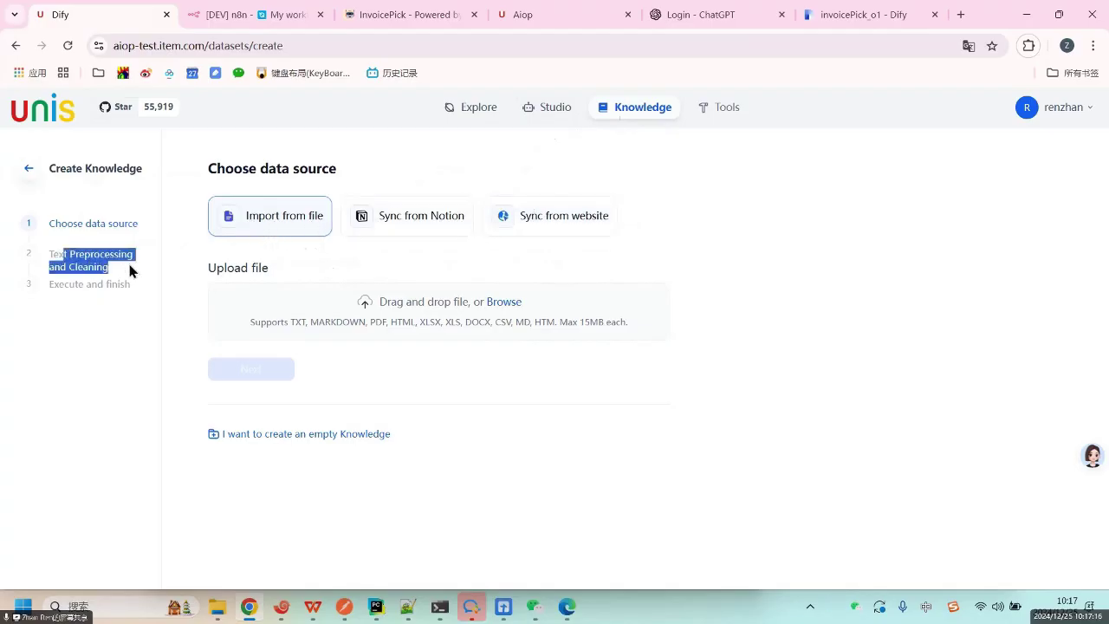
{"action": "left_click", "coordinate": [92, 257]}
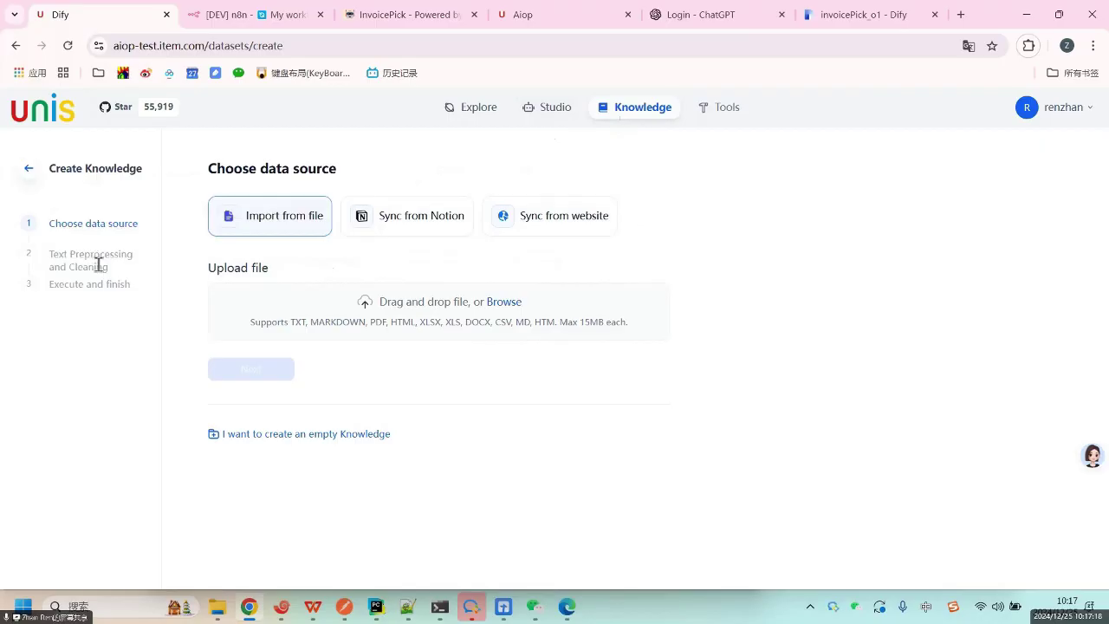
{"action": "double_click", "coordinate": [92, 255]}
{"action": "left_click_drag", "start_coordinate": [70, 267], "coordinate": [205, 274]}
{"action": "left_click", "coordinate": [141, 255]}
{"action": "left_click_drag", "start_coordinate": [78, 254], "coordinate": [225, 260]}
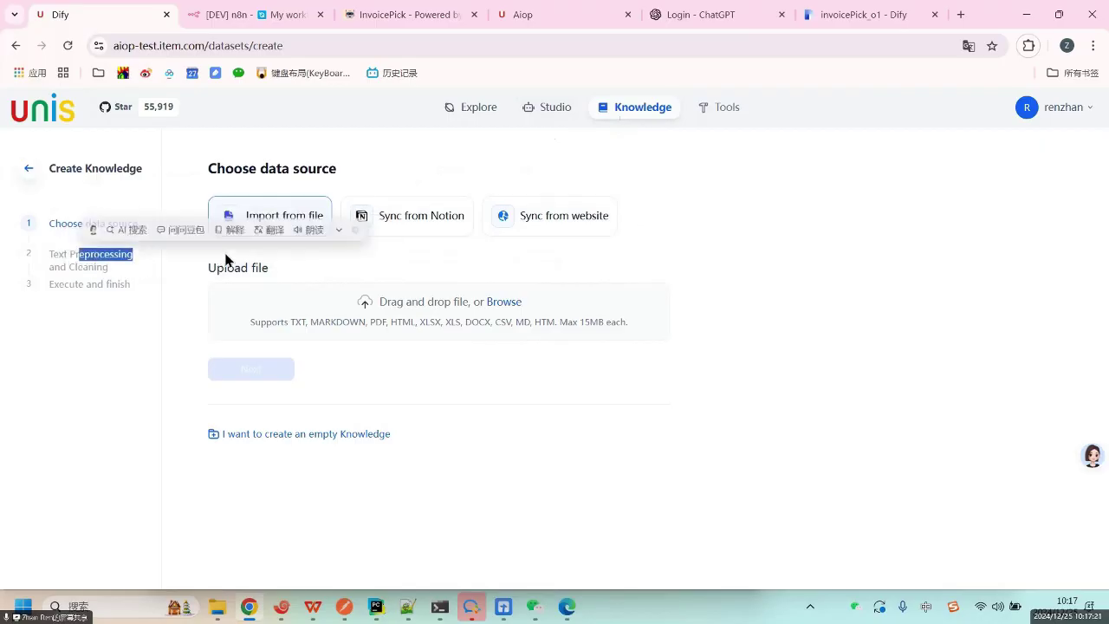
{"action": "left_click", "coordinate": [293, 262]}
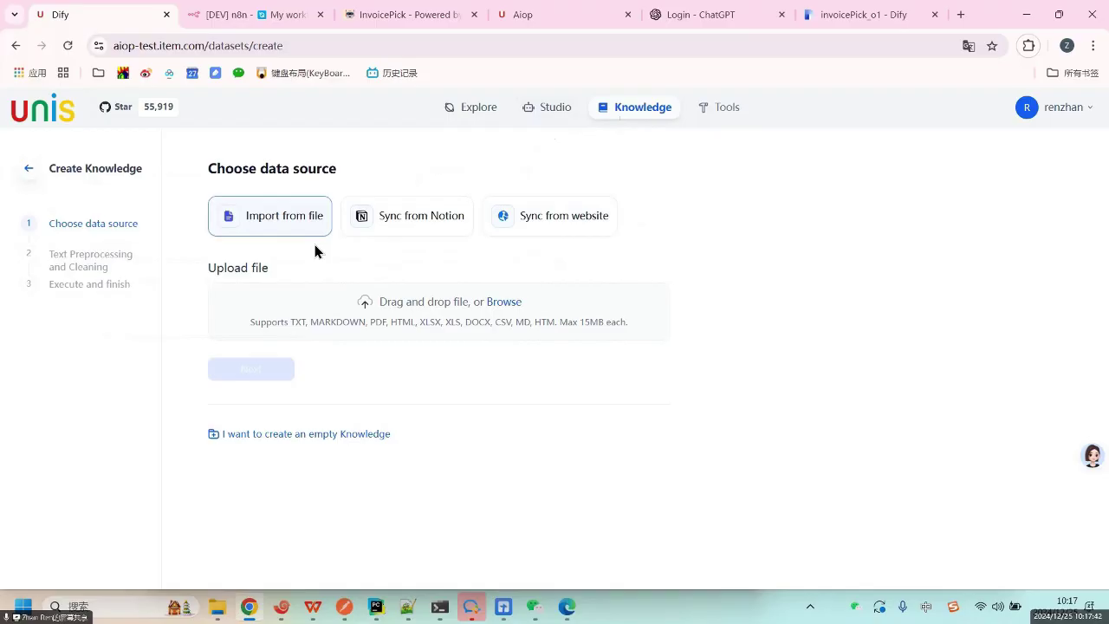
Review the step 2 and step 3 labels, then return to the Studio apps list.
{"action": "left_click_drag", "start_coordinate": [58, 252], "coordinate": [134, 274]}
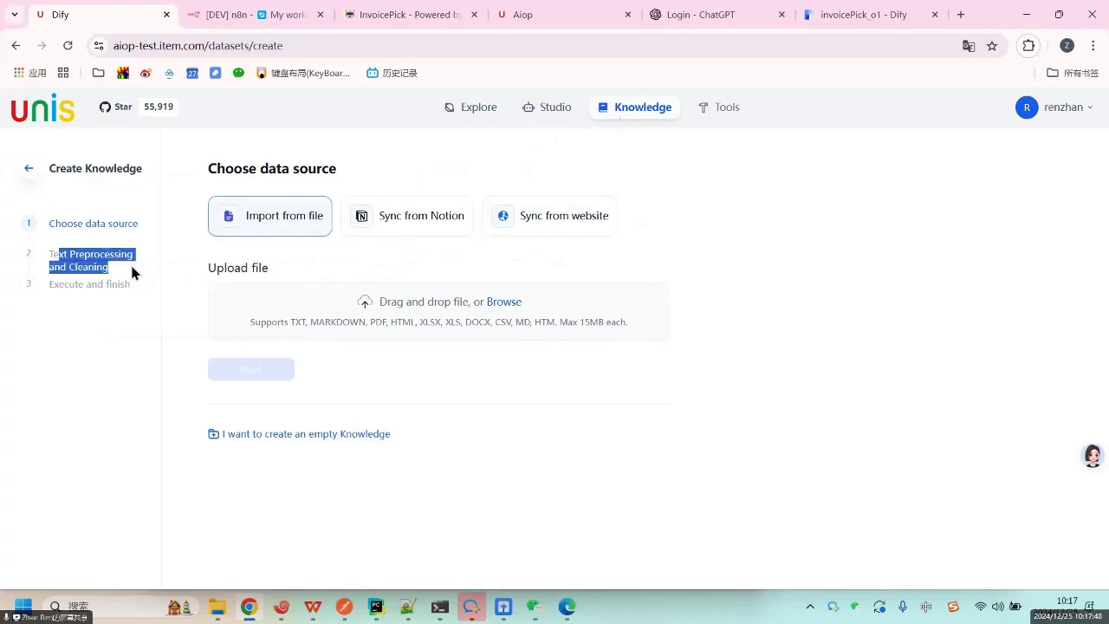
{"action": "left_click_drag", "start_coordinate": [131, 266], "coordinate": [131, 267]}
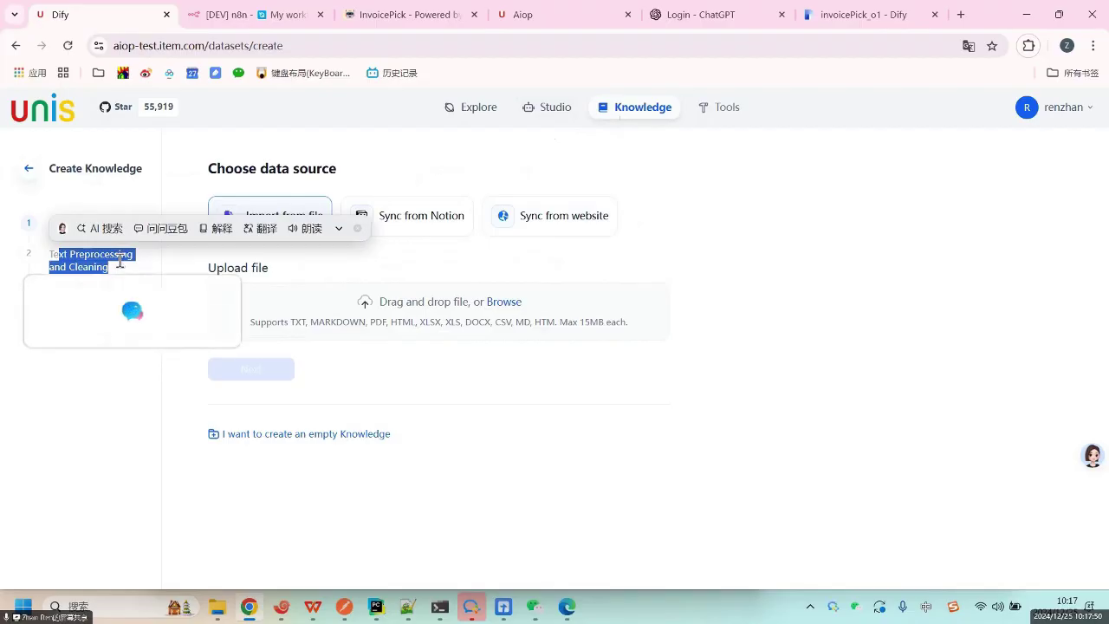
{"action": "left_click", "coordinate": [125, 263]}
{"action": "left_click_drag", "start_coordinate": [101, 254], "coordinate": [120, 272]}
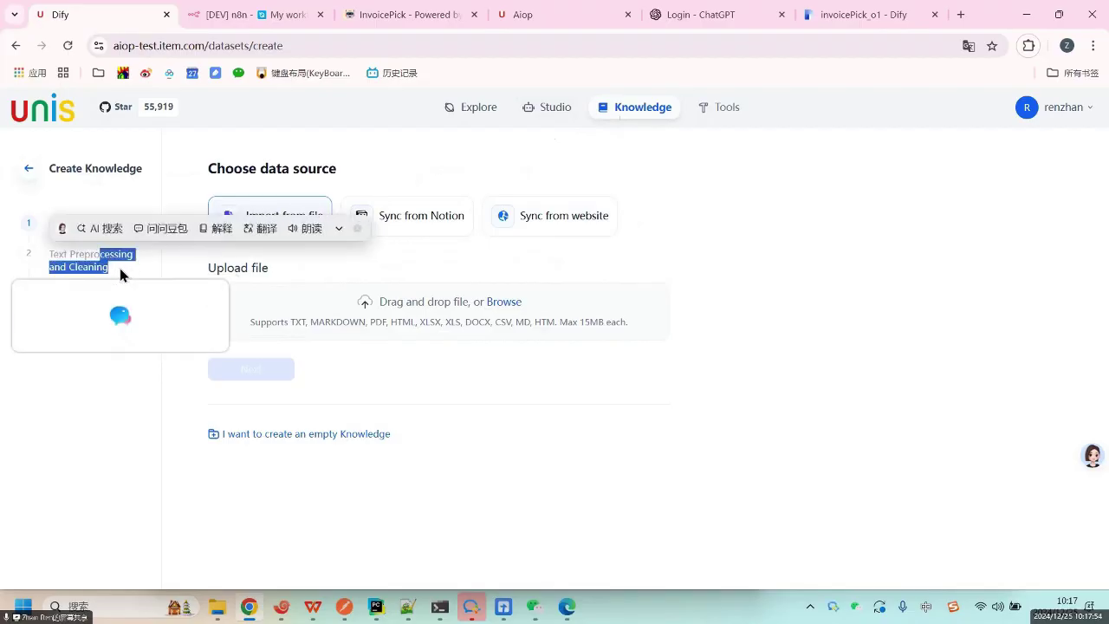
{"action": "left_click", "coordinate": [133, 285]}
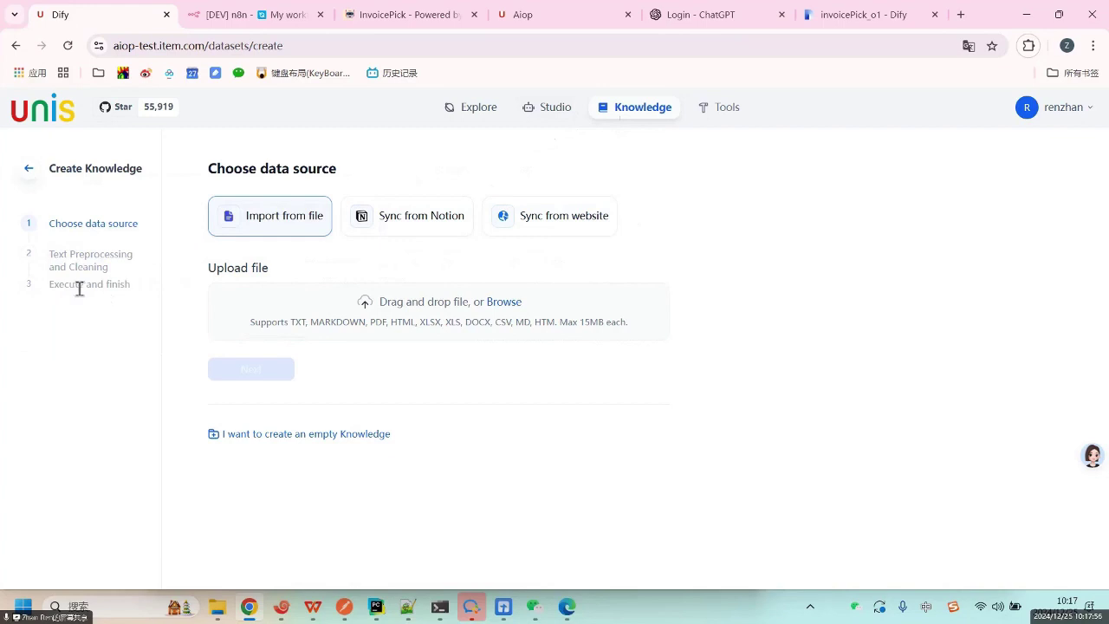
{"action": "left_click_drag", "start_coordinate": [76, 286], "coordinate": [156, 292]}
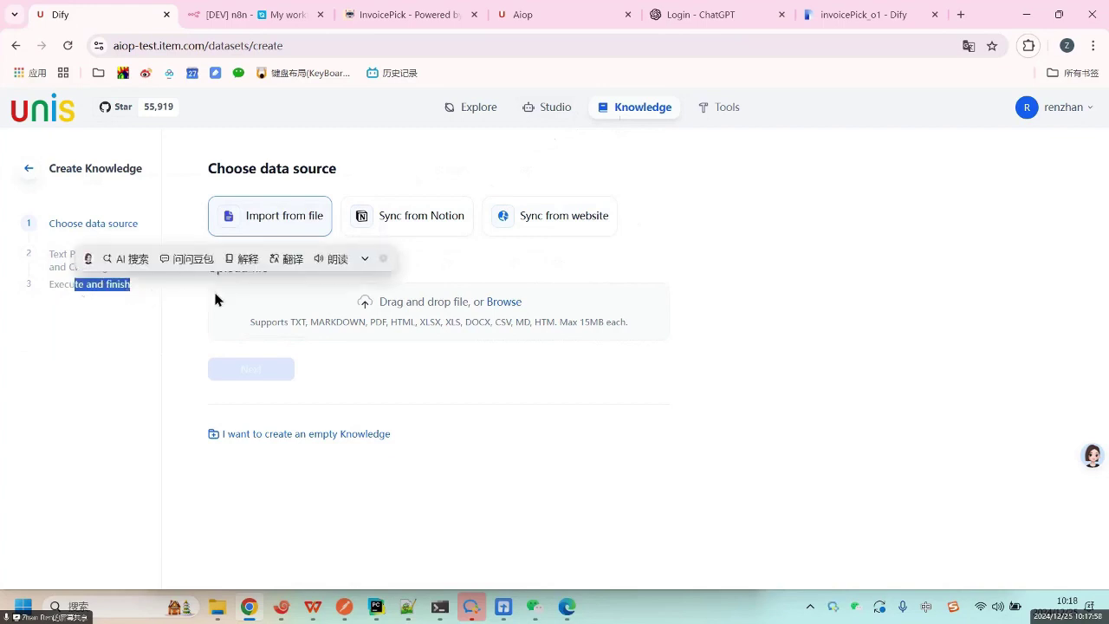
{"action": "left_click", "coordinate": [443, 266]}
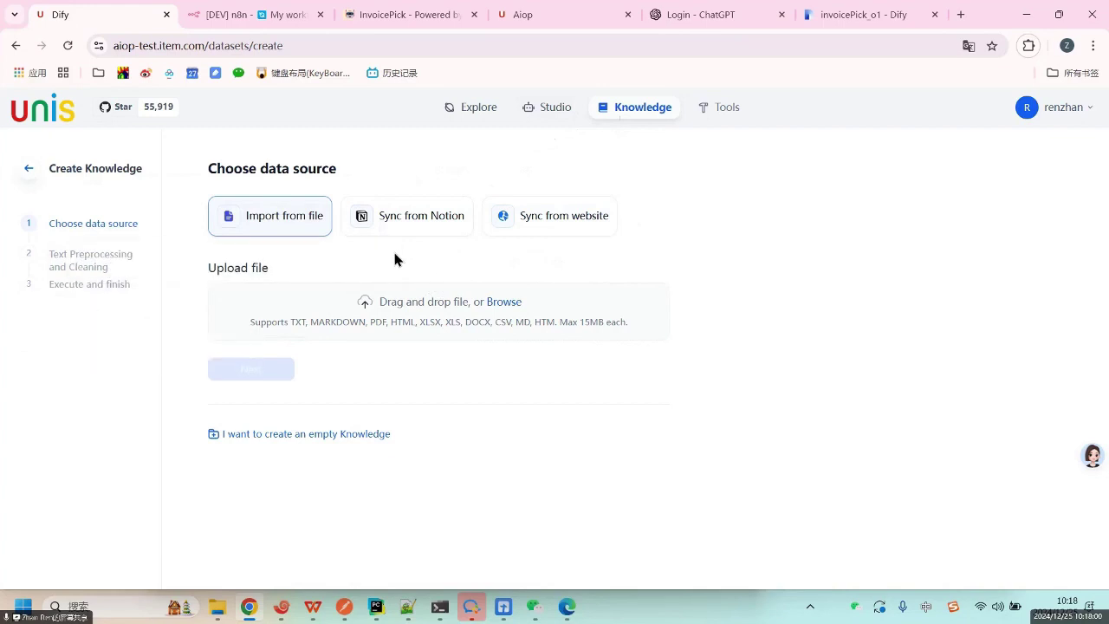
{"action": "left_click", "coordinate": [555, 108]}
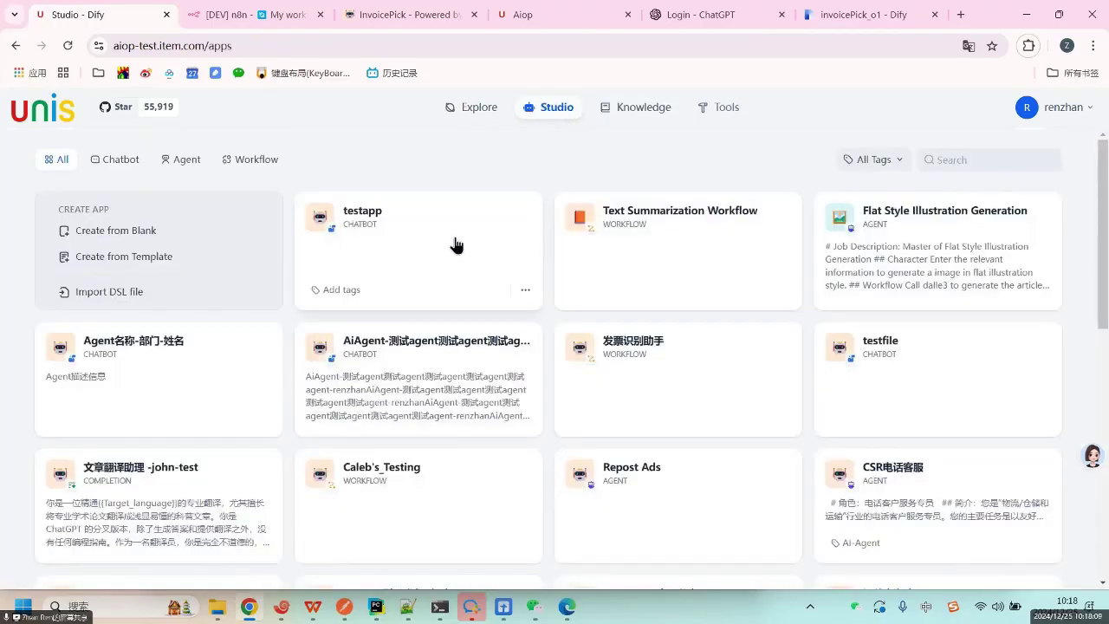
Open testapp and add a Knowledge Retrieval block after the LLM node.
{"action": "left_click", "coordinate": [465, 245]}
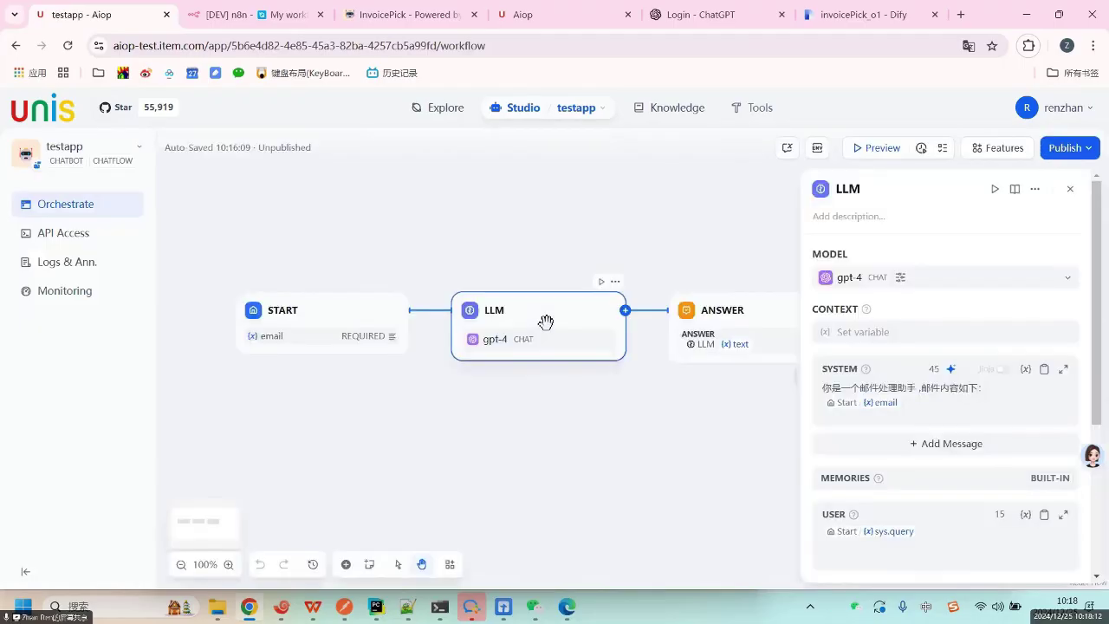
{"action": "left_click", "coordinate": [626, 310]}
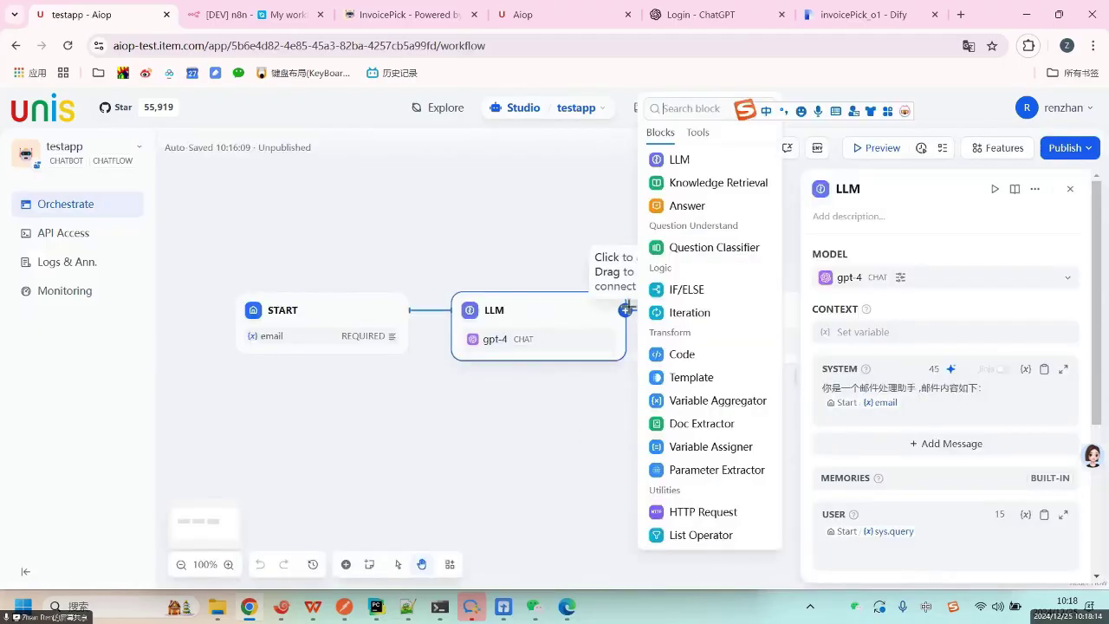
{"action": "left_click", "coordinate": [697, 186]}
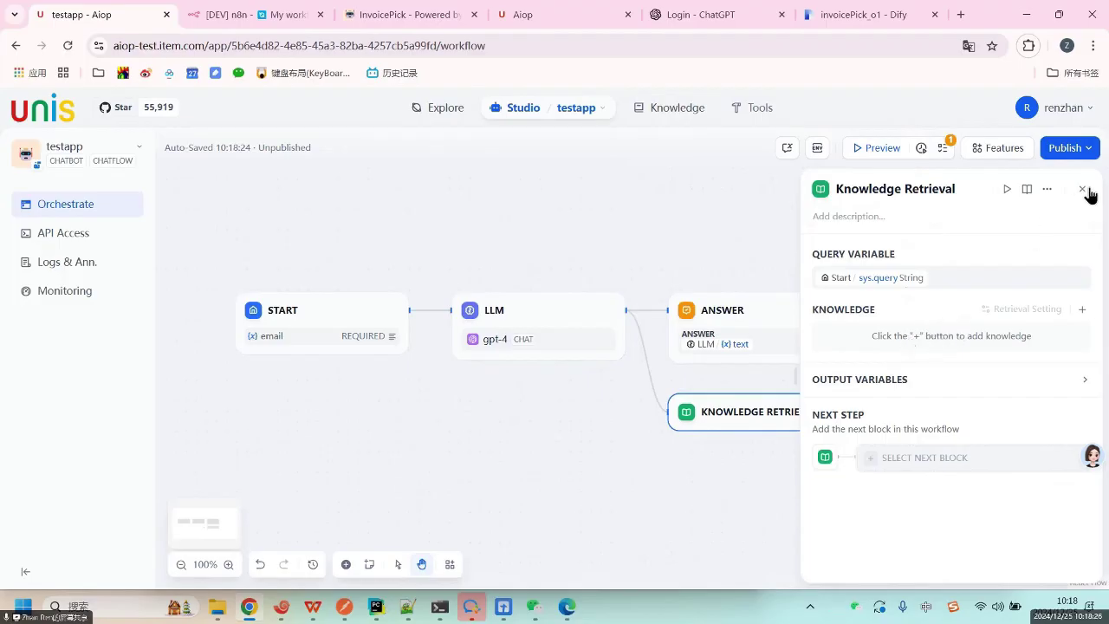
Connect an Answer block after the LLM, parallel to the Knowledge Retrieval branch.
{"action": "left_click", "coordinate": [624, 310]}
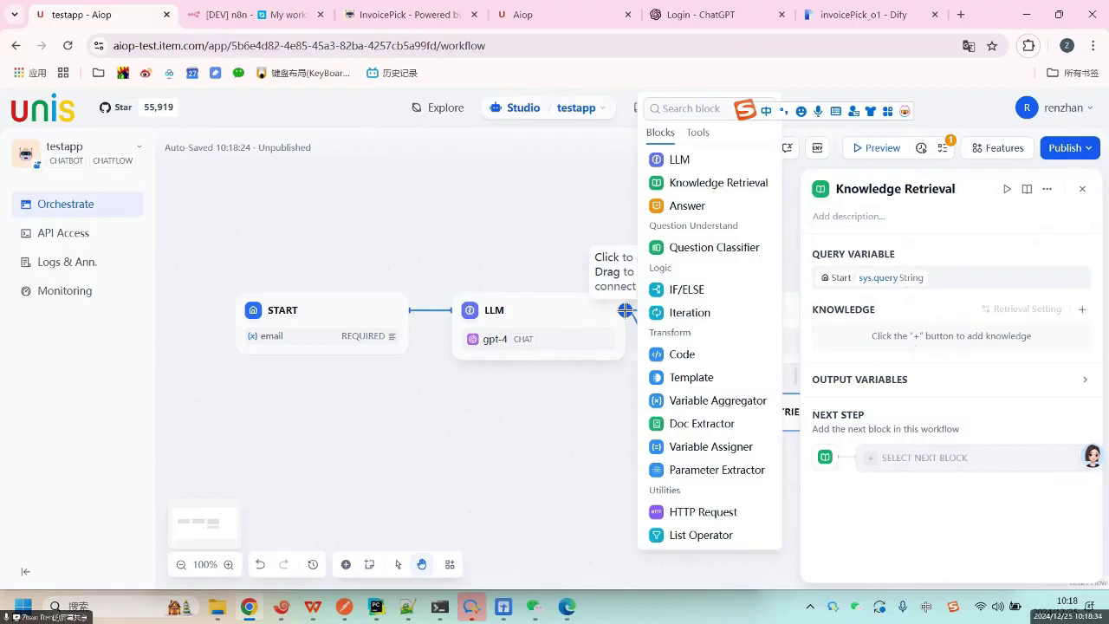
{"action": "left_click", "coordinate": [477, 191]}
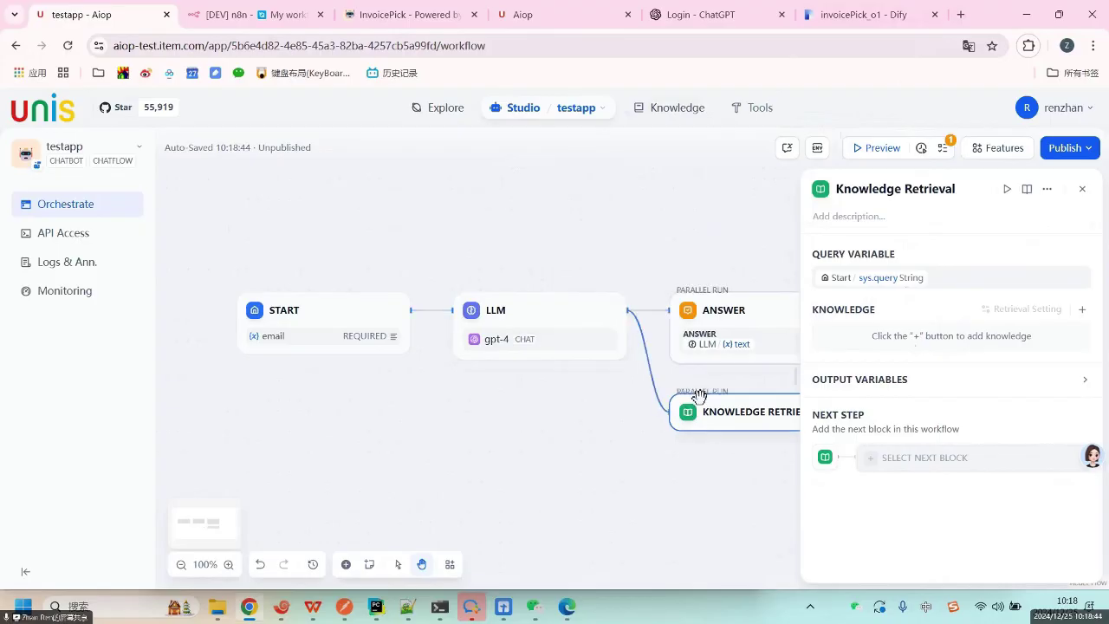
{"action": "left_click", "coordinate": [626, 309]}
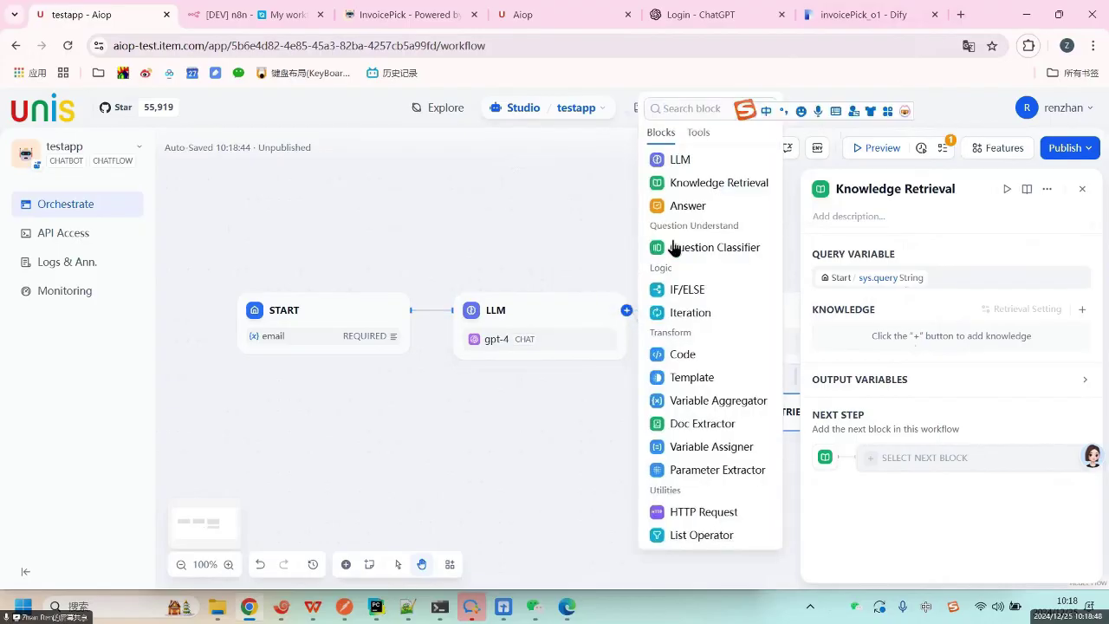
{"action": "left_click", "coordinate": [684, 208]}
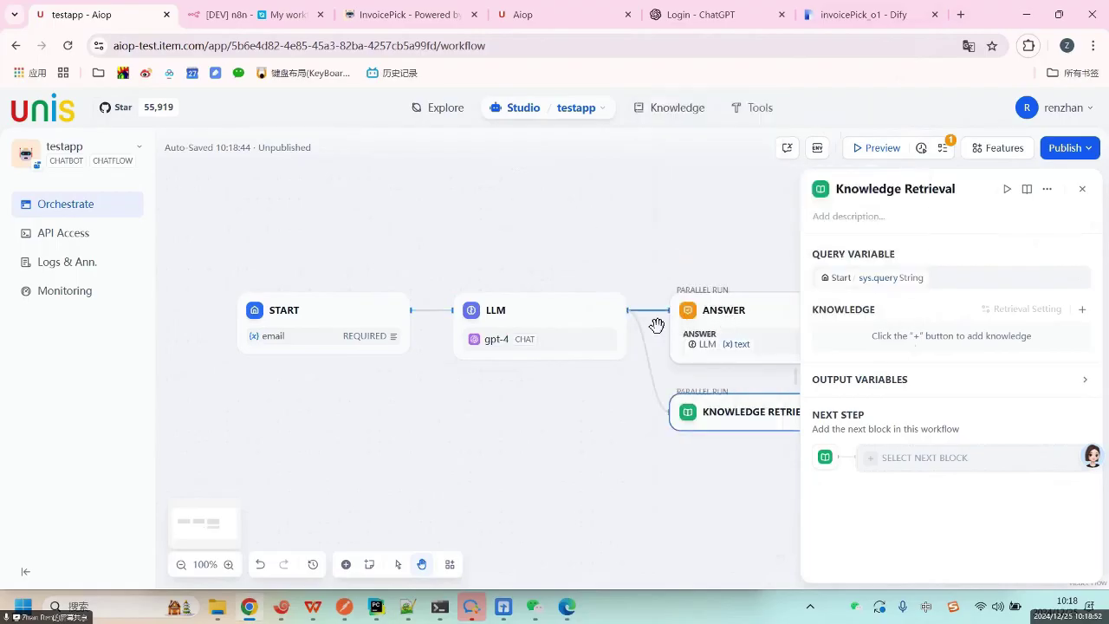
{"action": "left_click", "coordinate": [625, 310]}
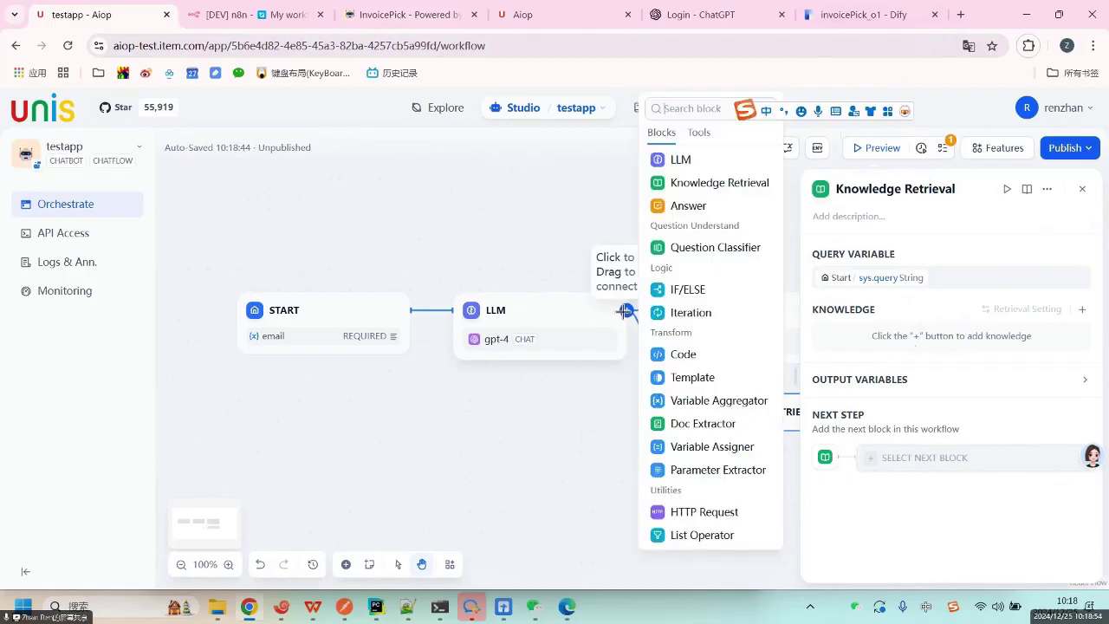
Add a Question Classifier after the LLM and place it beneath the LLM block.
{"action": "left_click", "coordinate": [714, 248]}
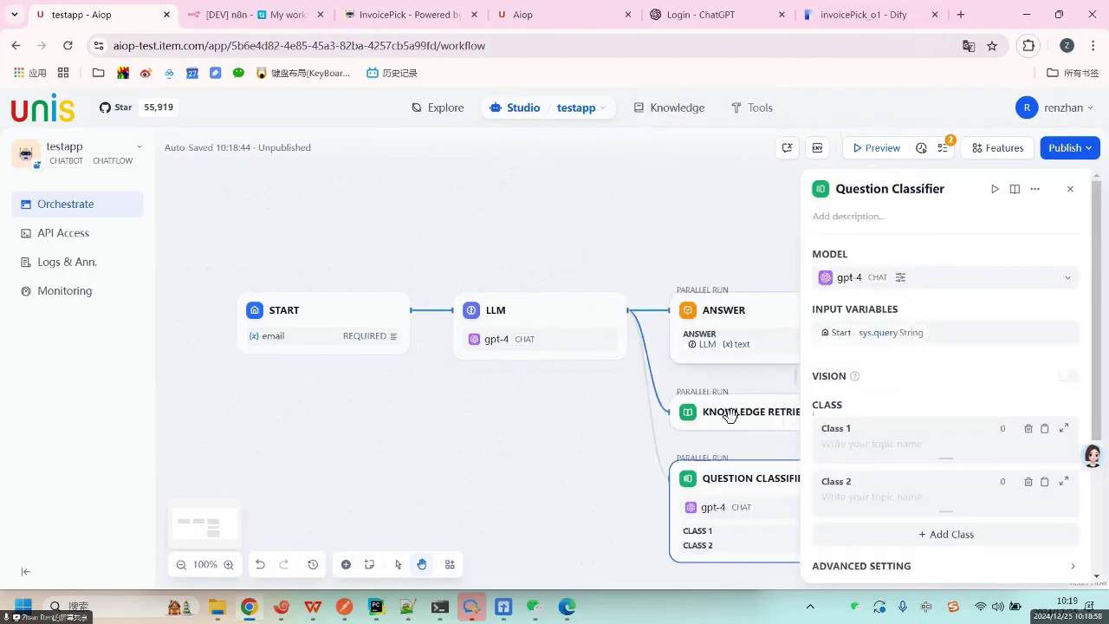
{"action": "left_click_drag", "start_coordinate": [732, 481], "coordinate": [409, 373]}
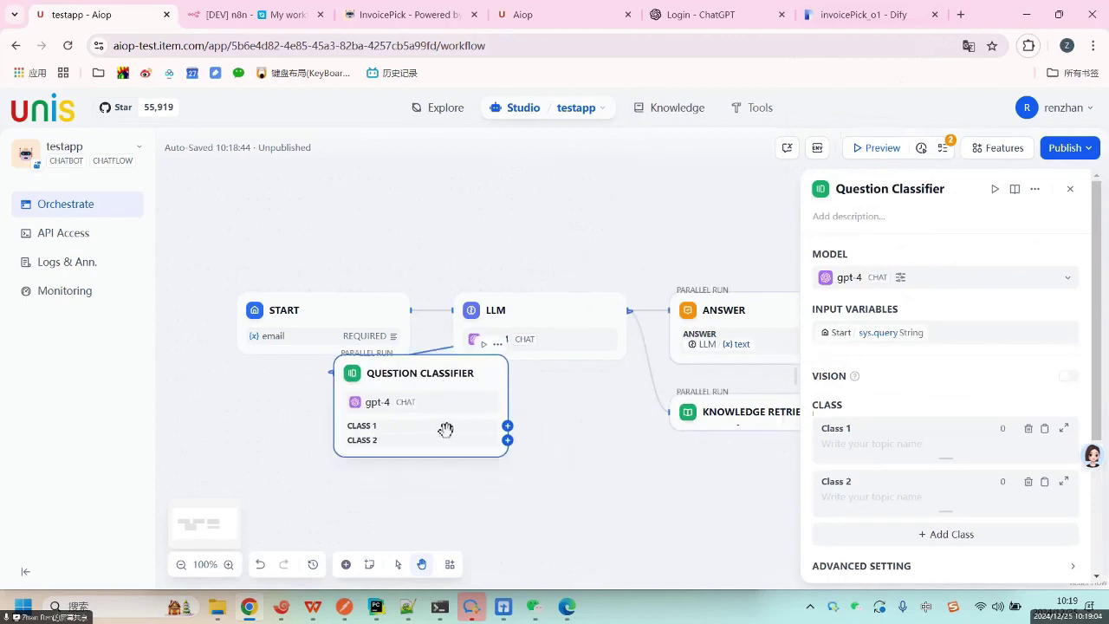
{"action": "left_click", "coordinate": [507, 440]}
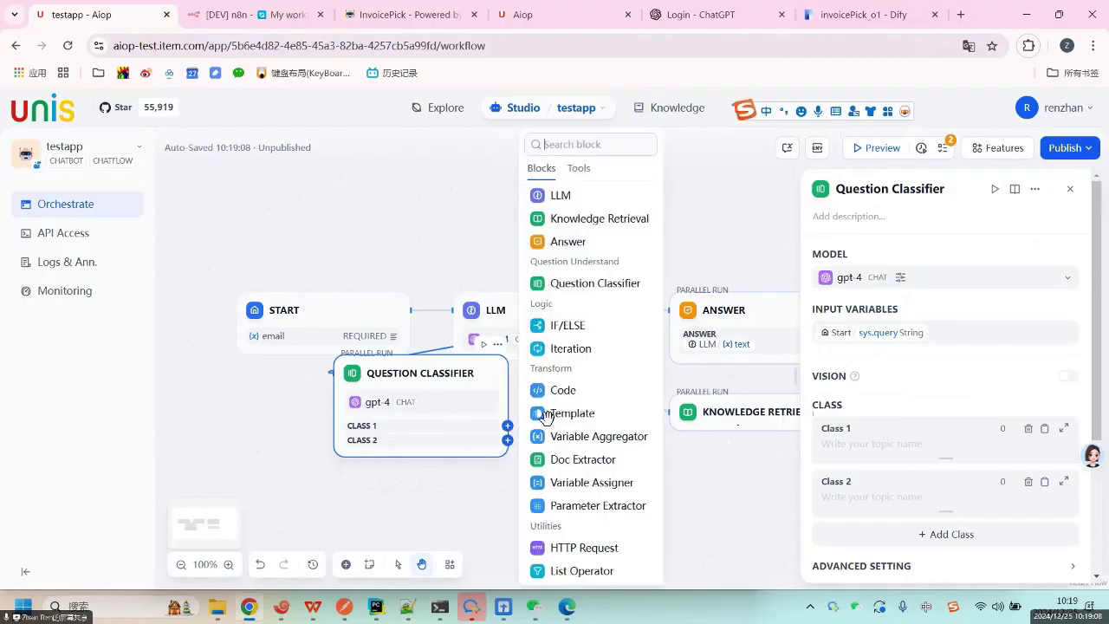
{"action": "left_click", "coordinate": [847, 386]}
Add a third class, Class 3, to the Question Classifier.
{"action": "scroll", "coordinate": [892, 505], "scroll_direction": "down", "scroll_amount": 3}
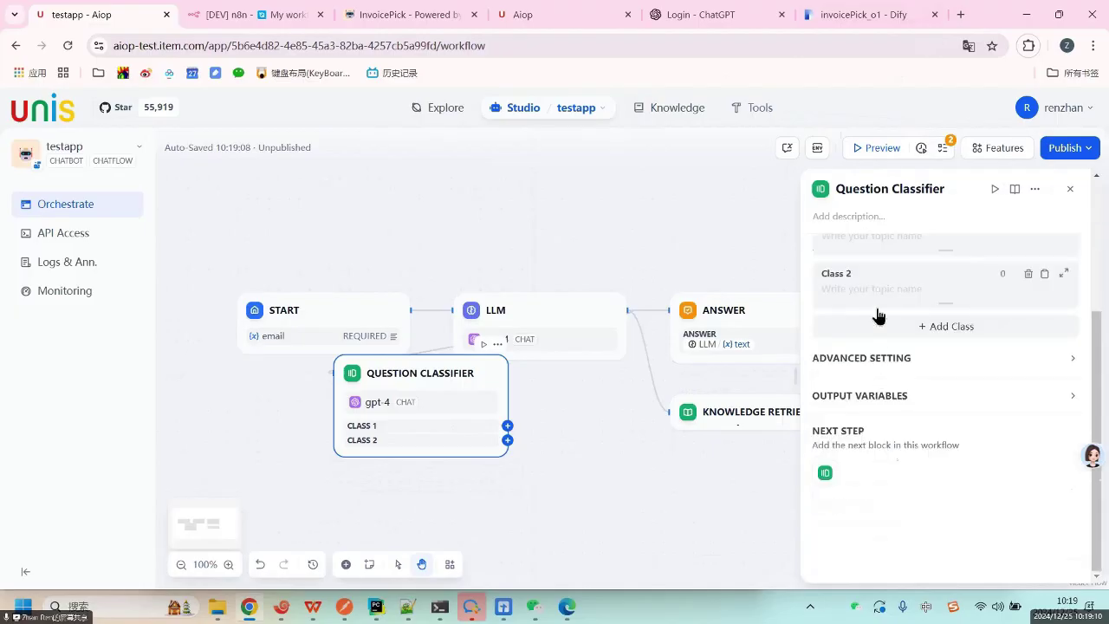
{"action": "left_click", "coordinate": [950, 333]}
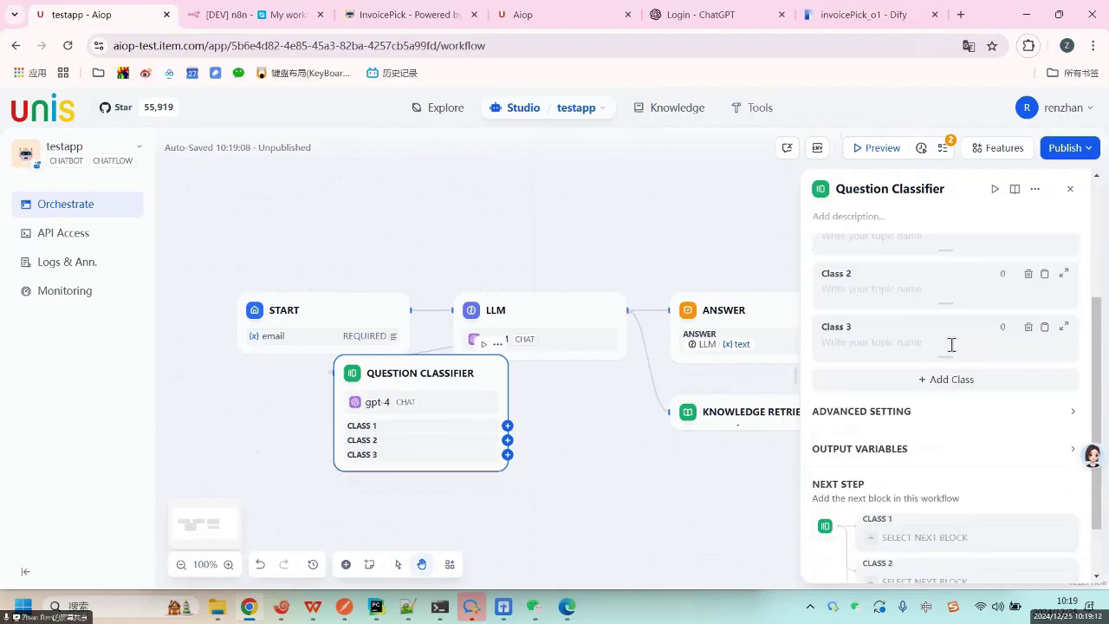
{"action": "scroll", "coordinate": [909, 381], "scroll_direction": "up", "scroll_amount": 4}
{"action": "left_click", "coordinate": [860, 446]}
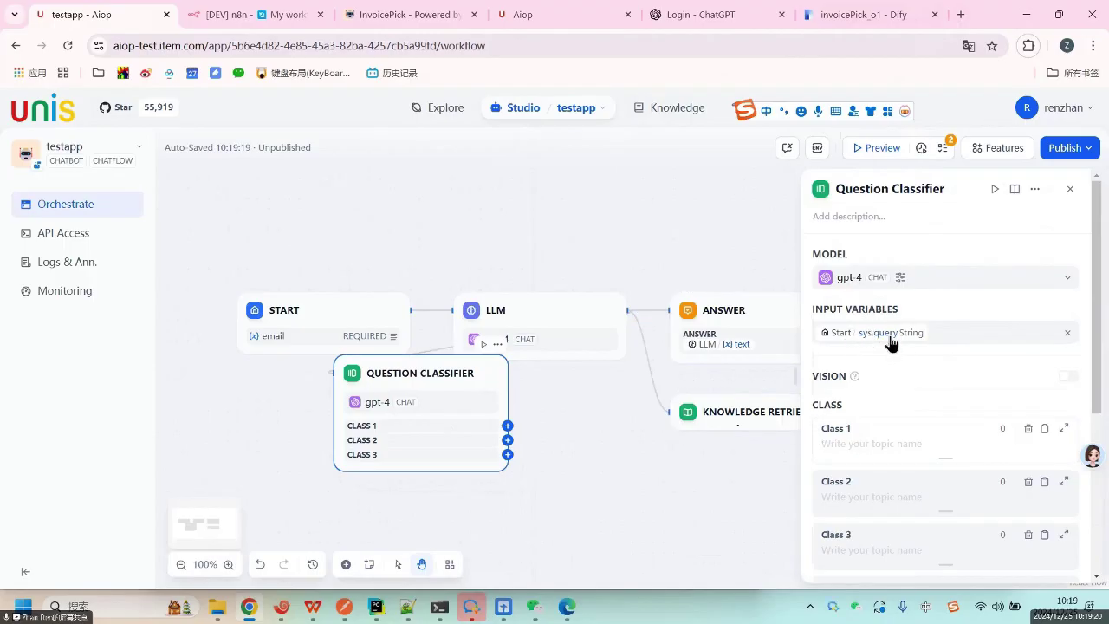
Switch the classifier's input variable from sys.query to START's email.
{"action": "left_click", "coordinate": [951, 337]}
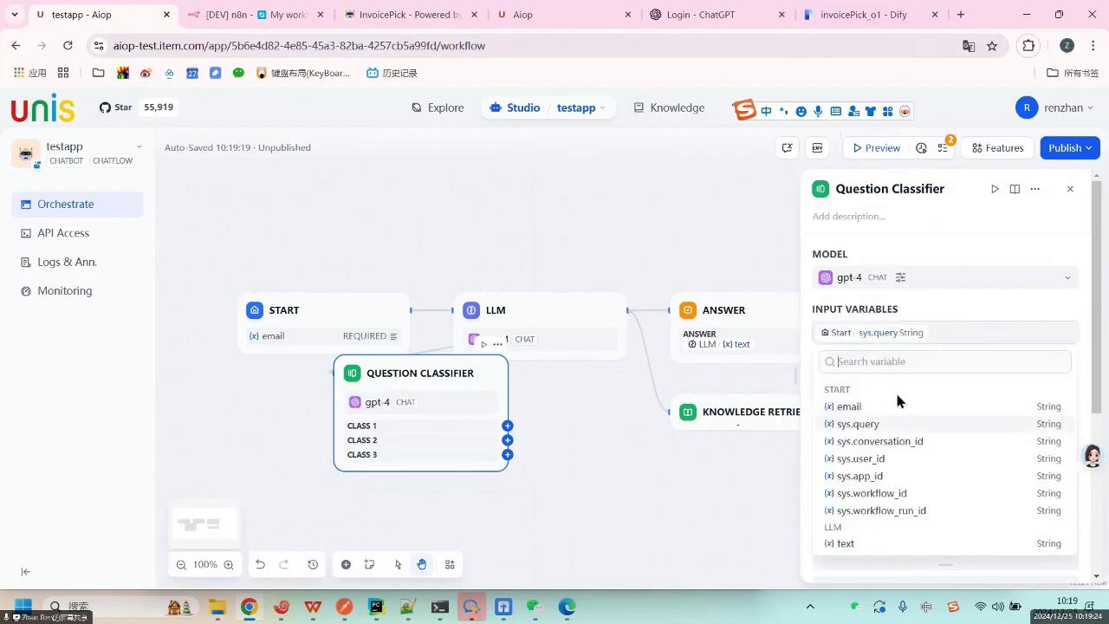
{"action": "left_click", "coordinate": [901, 294]}
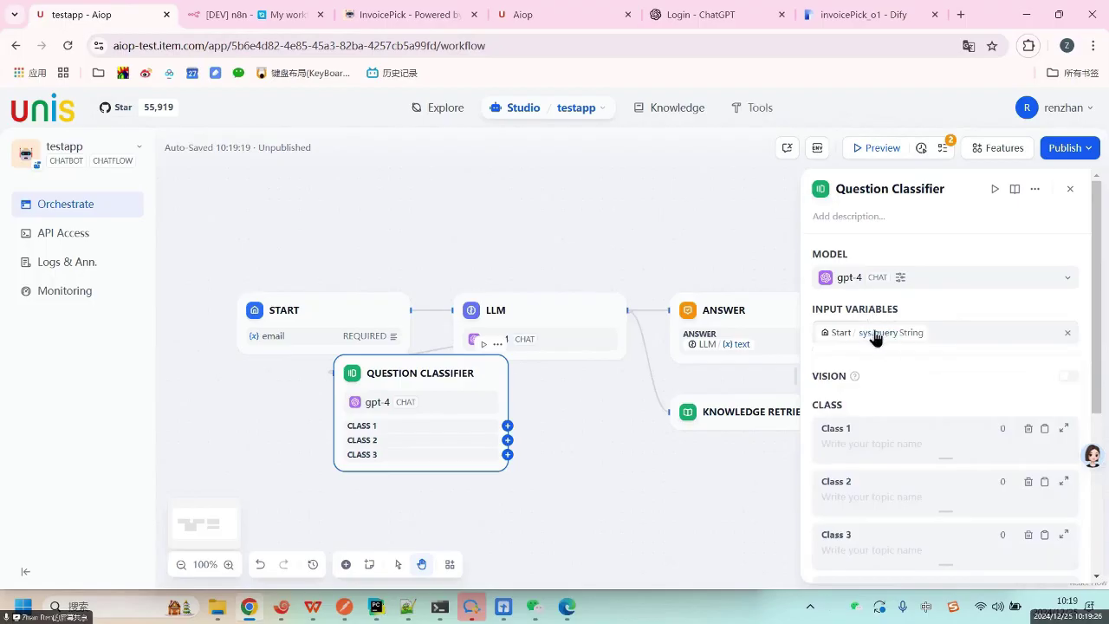
{"action": "left_click", "coordinate": [920, 335]}
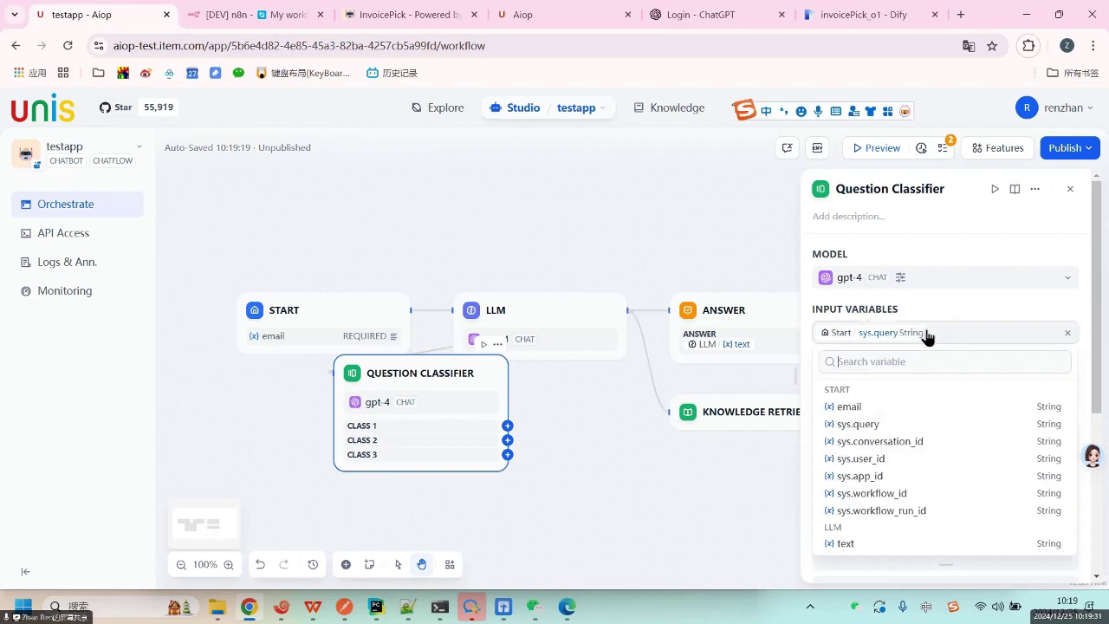
{"action": "left_click", "coordinate": [850, 407]}
{"action": "left_click", "coordinate": [884, 439]}
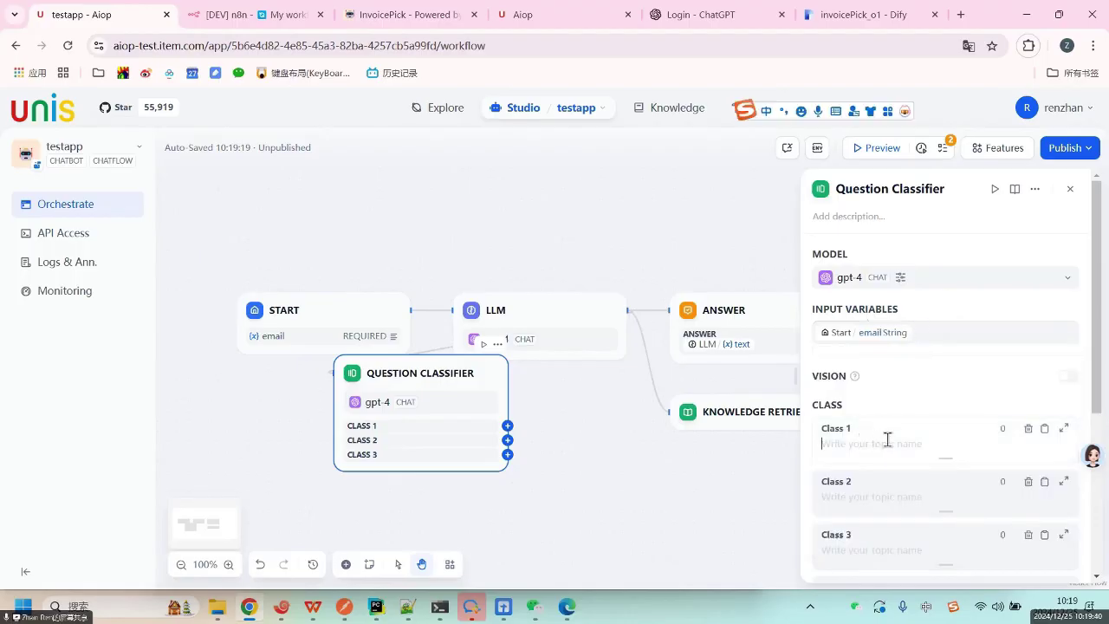
Start the Class 1 label with 财经类的 using pinyin input.
{"action": "type", "text": "zhe"}
{"action": "key", "text": "Escape"}
{"action": "type", "text": "zhe"}
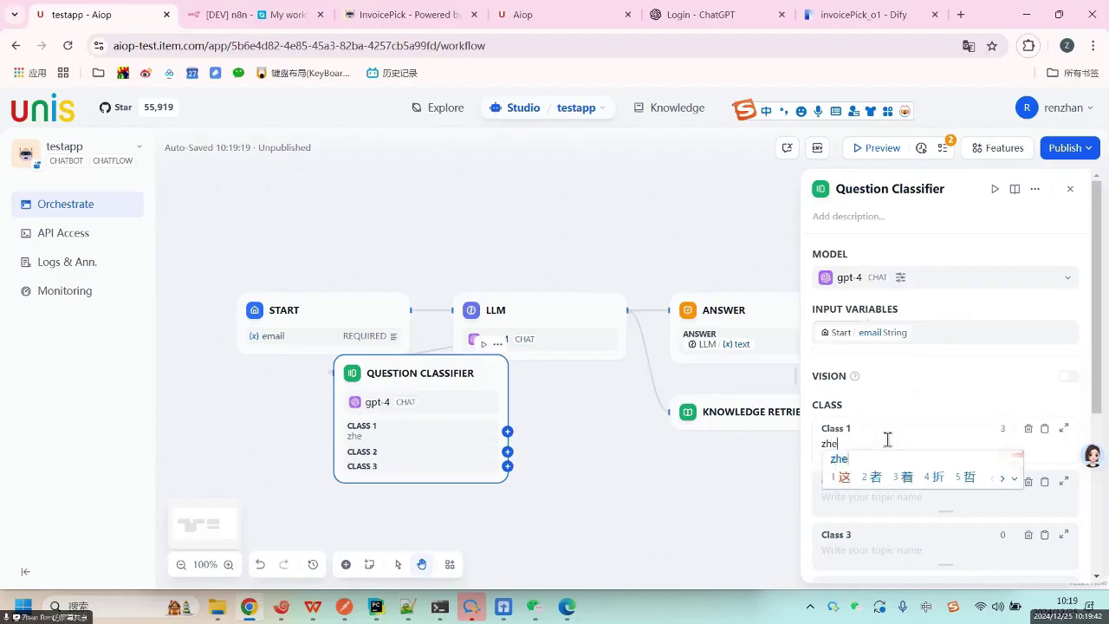
{"action": "key", "text": "Escape"}
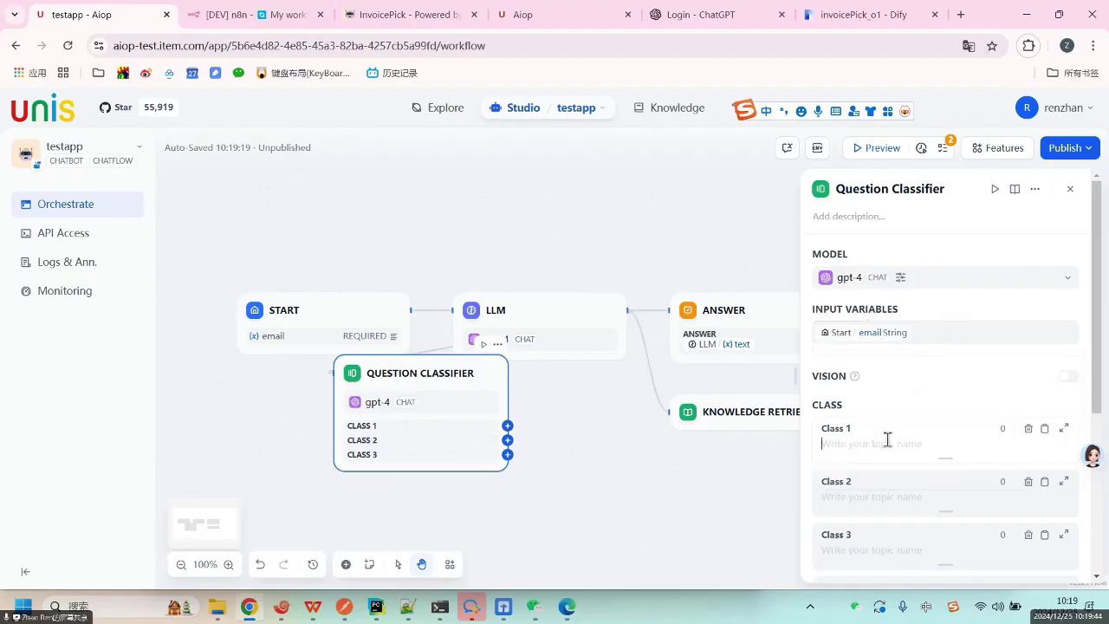
{"action": "type", "text": "caijing"}
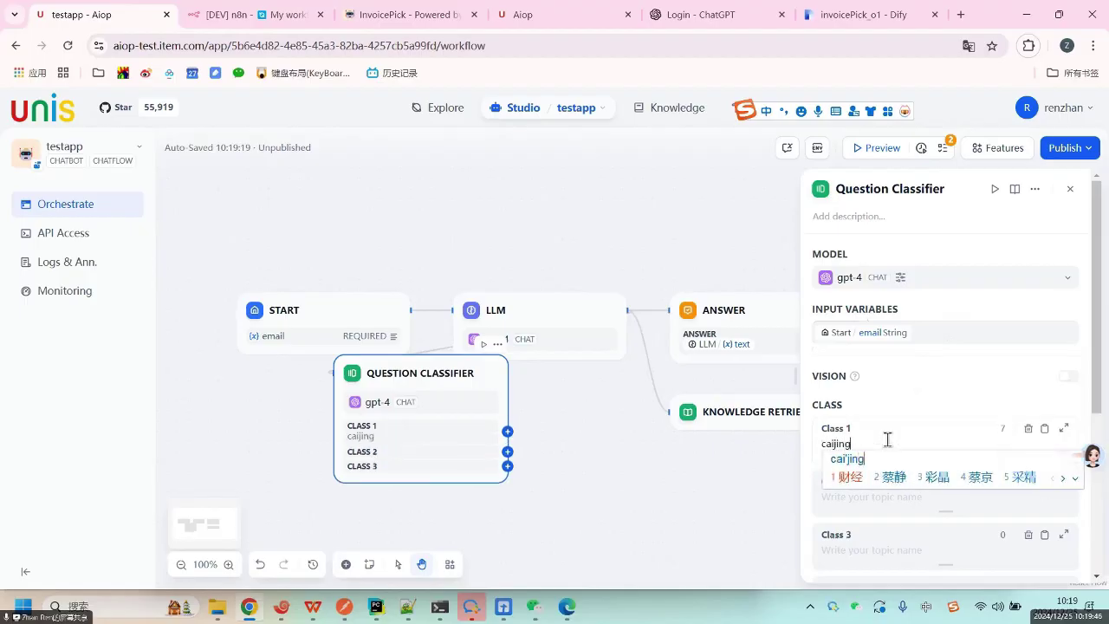
{"action": "type", "text": "leide"}
{"action": "key", "text": "space"}
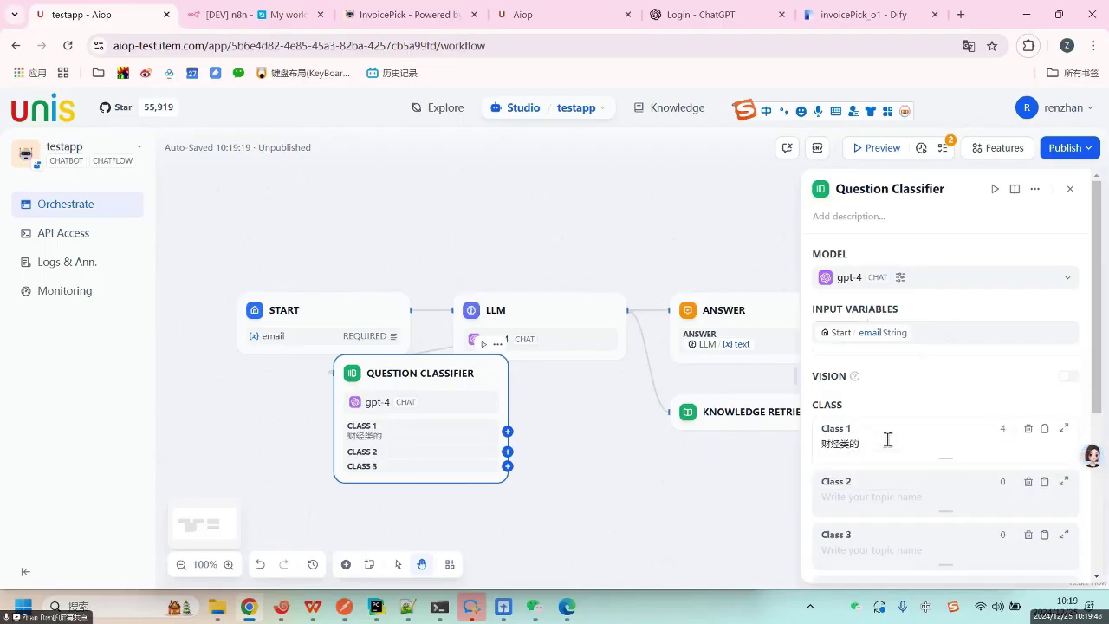
{"action": "type", "text": "wenti"}
{"action": "key", "text": "space"}
Name Class 2 科技类的邮件.
{"action": "left_click", "coordinate": [852, 498]}
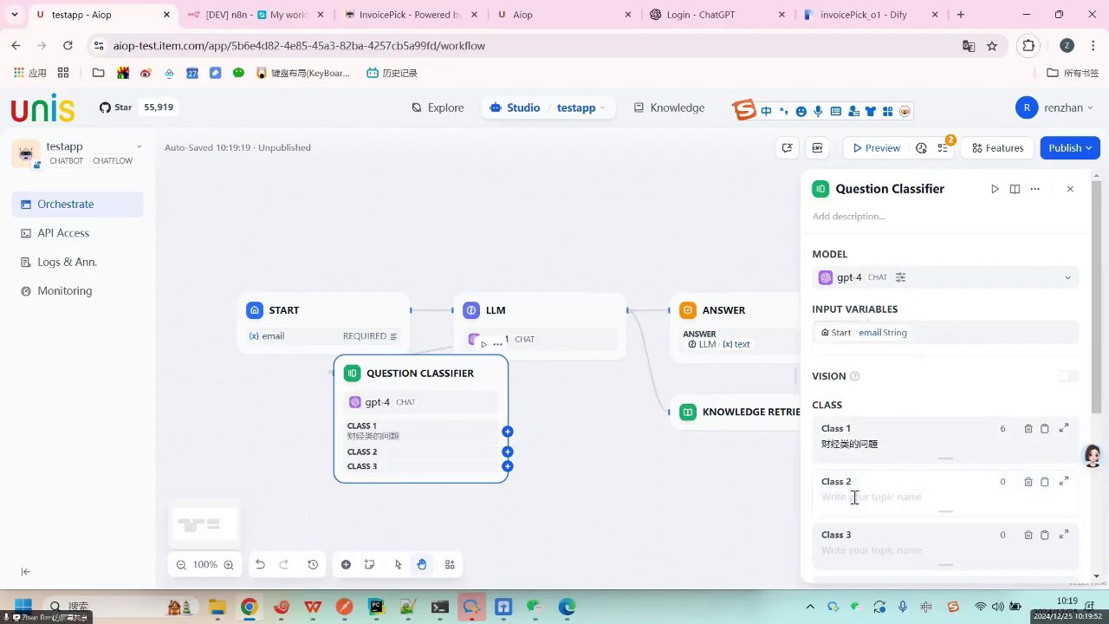
{"action": "type", "text": "keji"}
{"action": "key", "text": "space"}
{"action": "type", "text": "lei"}
{"action": "key", "text": "space"}
{"action": "type", "text": "de"}
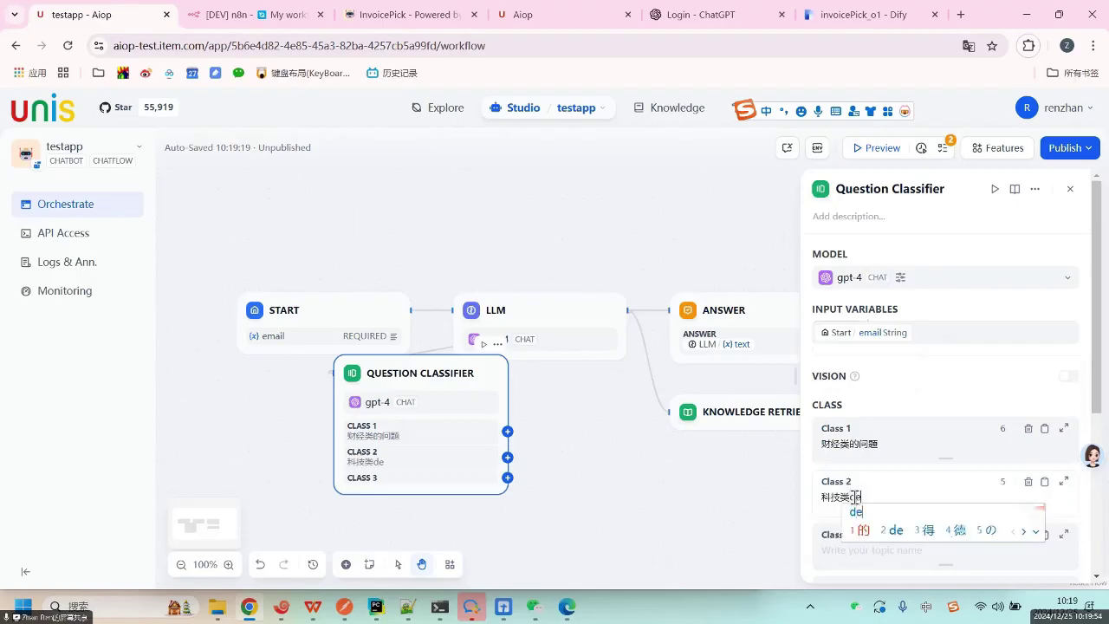
{"action": "key", "text": "space"}
{"action": "type", "text": "youjian"}
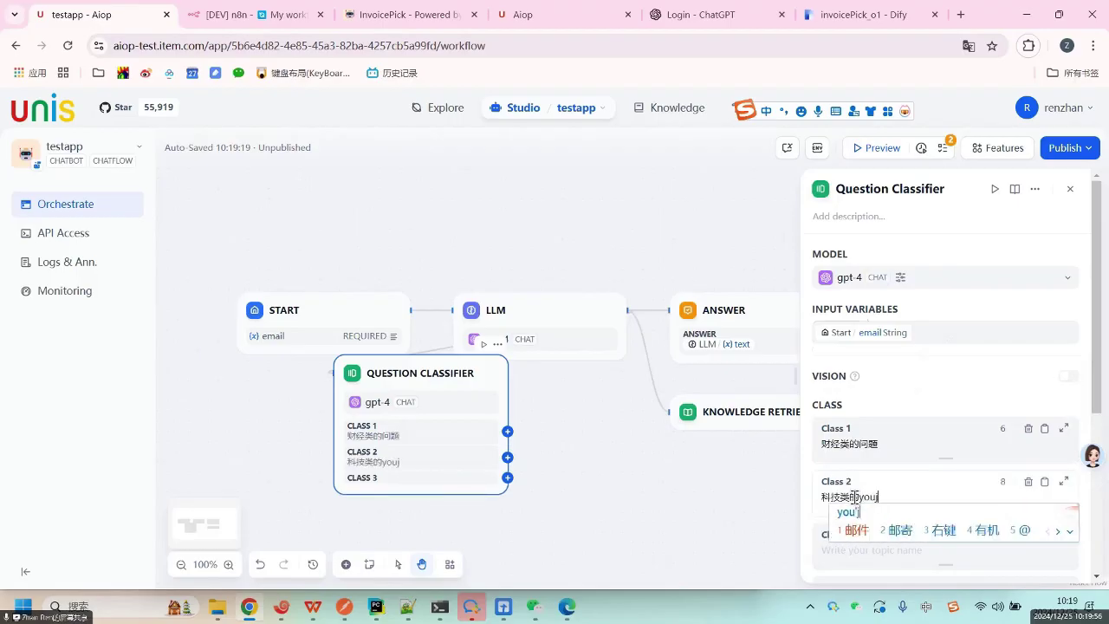
{"action": "key", "text": "space"}
Complete the Class 1 label as 财经类的邮件.
{"action": "left_click", "coordinate": [924, 441]}
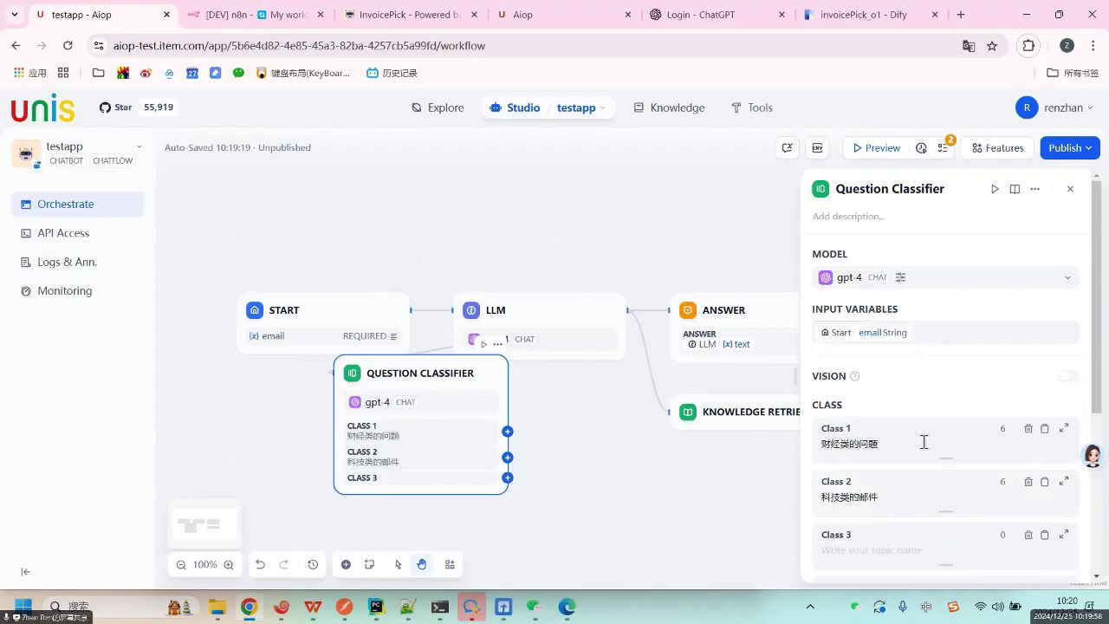
{"action": "type", "text": "youjian"}
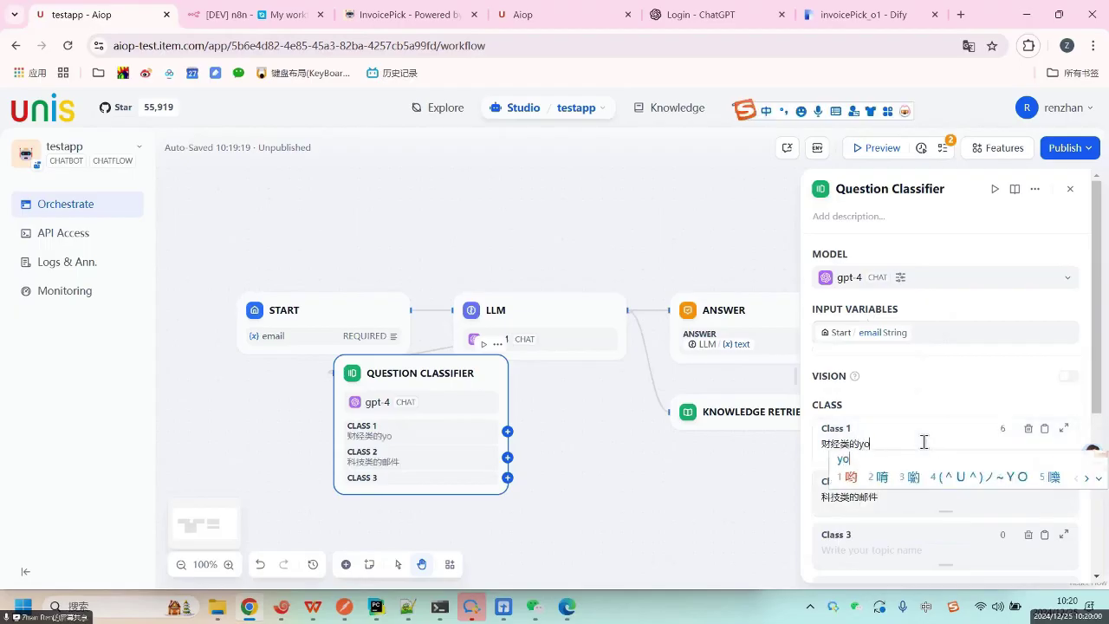
{"action": "key", "text": "space"}
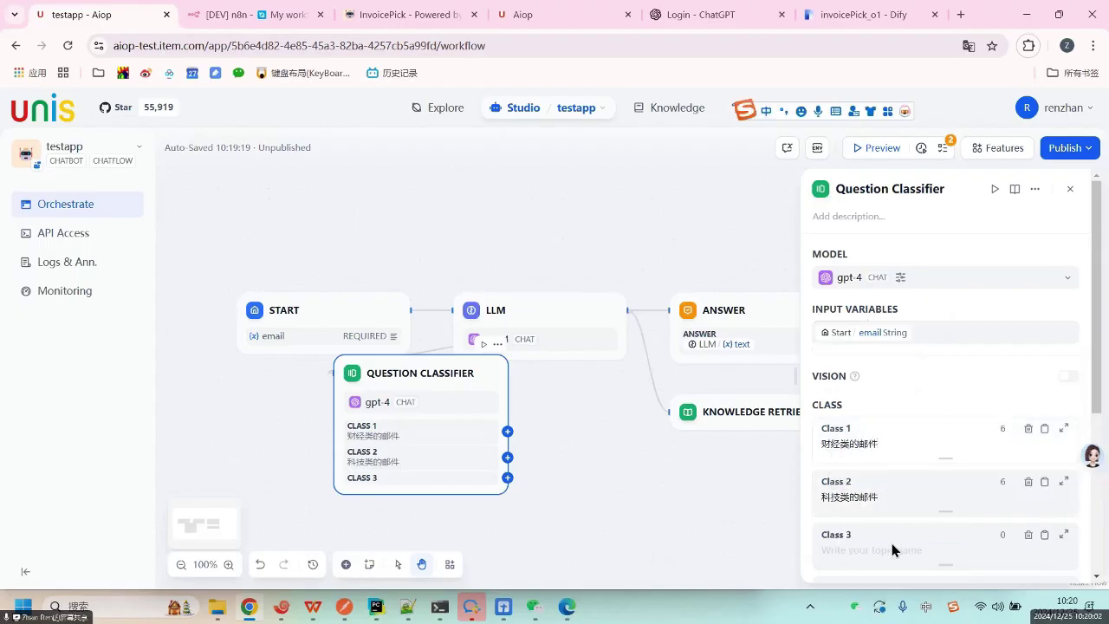
{"action": "scroll", "coordinate": [892, 546], "scroll_direction": "down", "scroll_amount": 5}
{"action": "scroll", "coordinate": [885, 447], "scroll_direction": "up", "scroll_amount": 4}
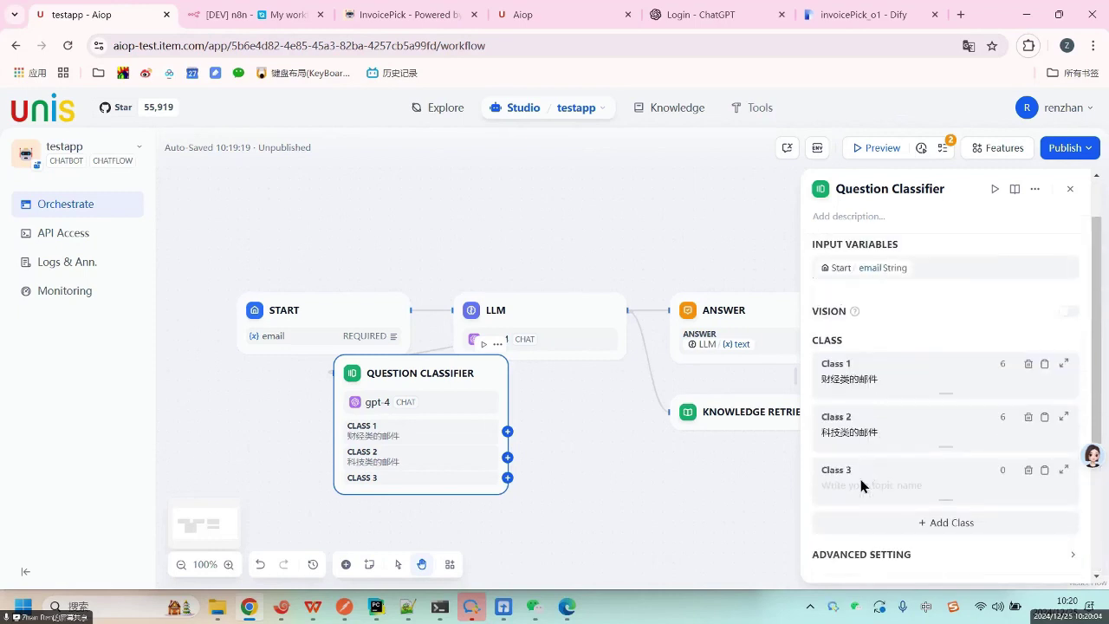
Name Class 3 体育类邮件.
{"action": "left_click", "coordinate": [860, 485]}
{"action": "type", "text": "tiyulei"}
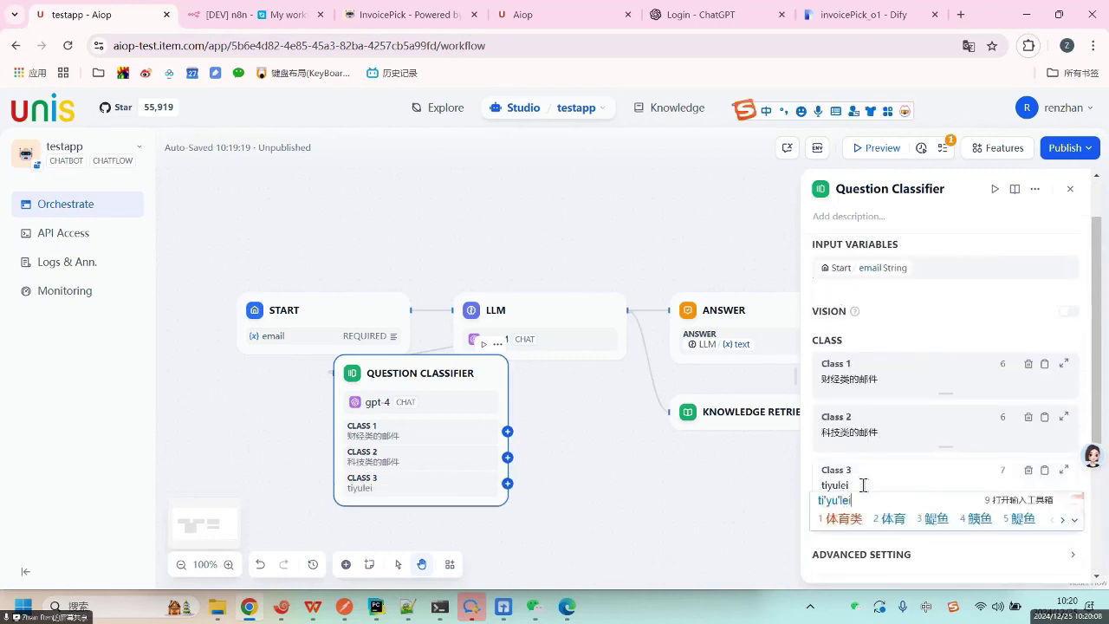
{"action": "key", "text": "space"}
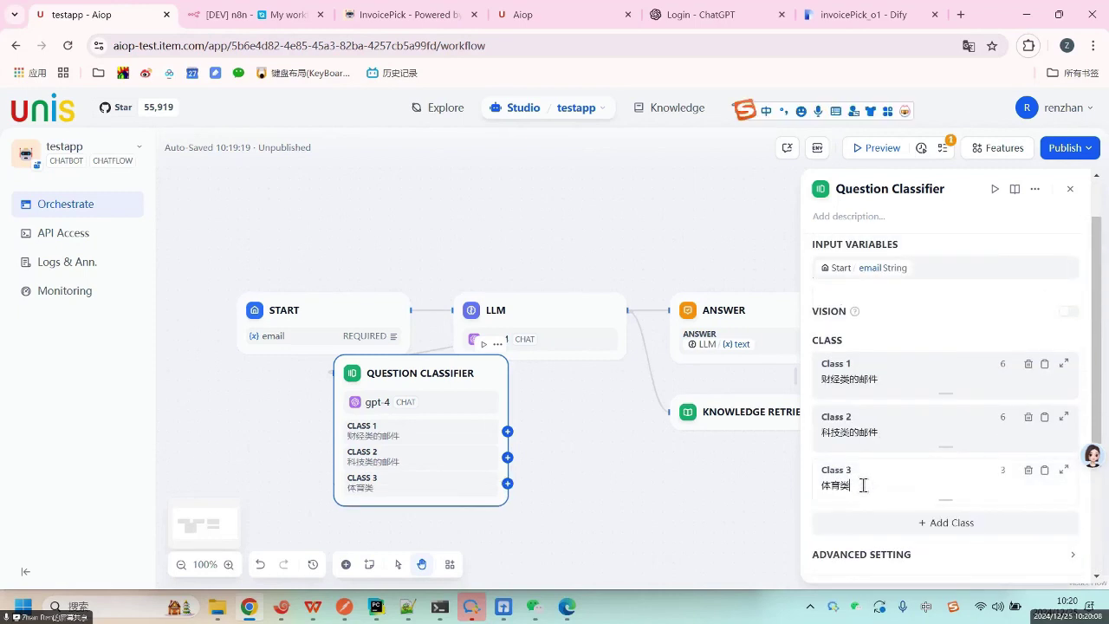
{"action": "type", "text": "youjian"}
{"action": "key", "text": "space"}
Check the finished labels by selecting their 类的邮件 and 邮件 endings.
{"action": "left_click", "coordinate": [897, 378]}
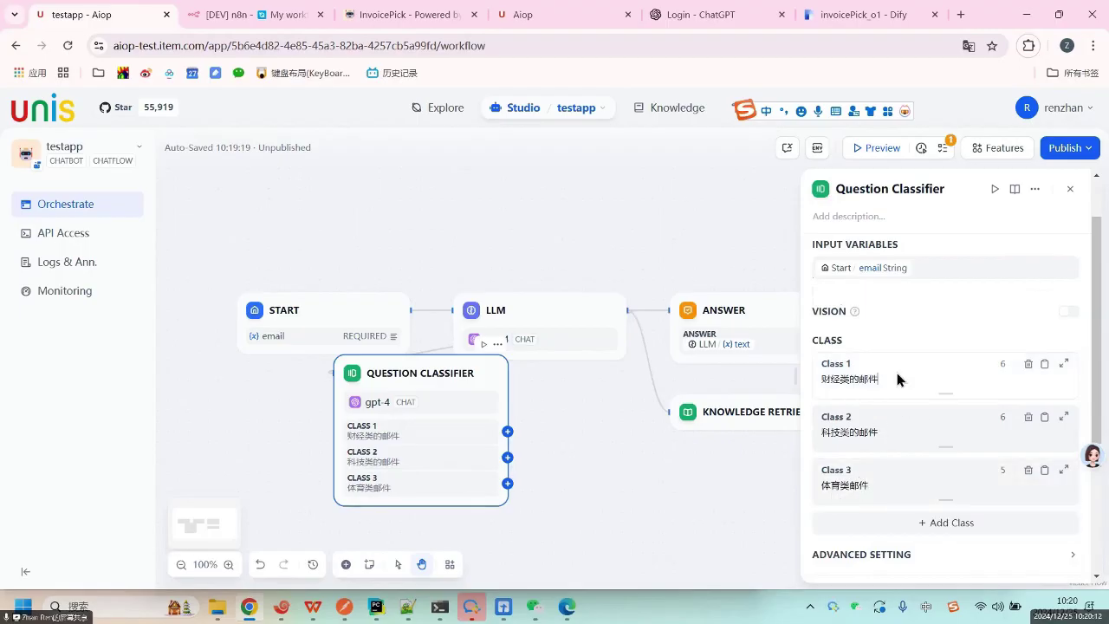
{"action": "left_click_drag", "start_coordinate": [823, 378], "coordinate": [898, 379]}
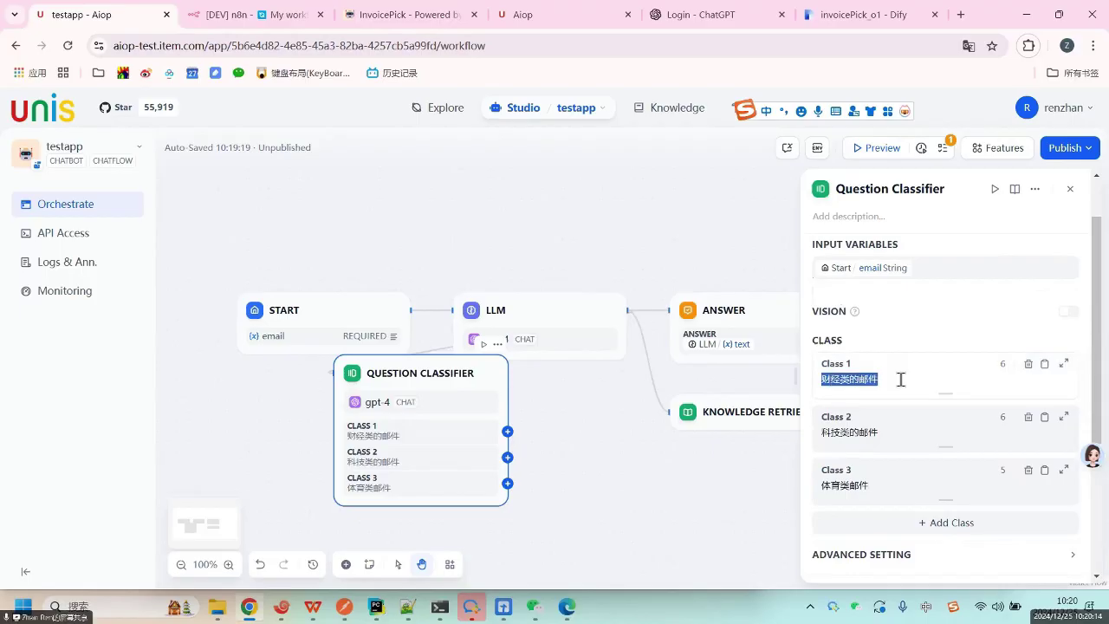
{"action": "left_click", "coordinate": [897, 383]}
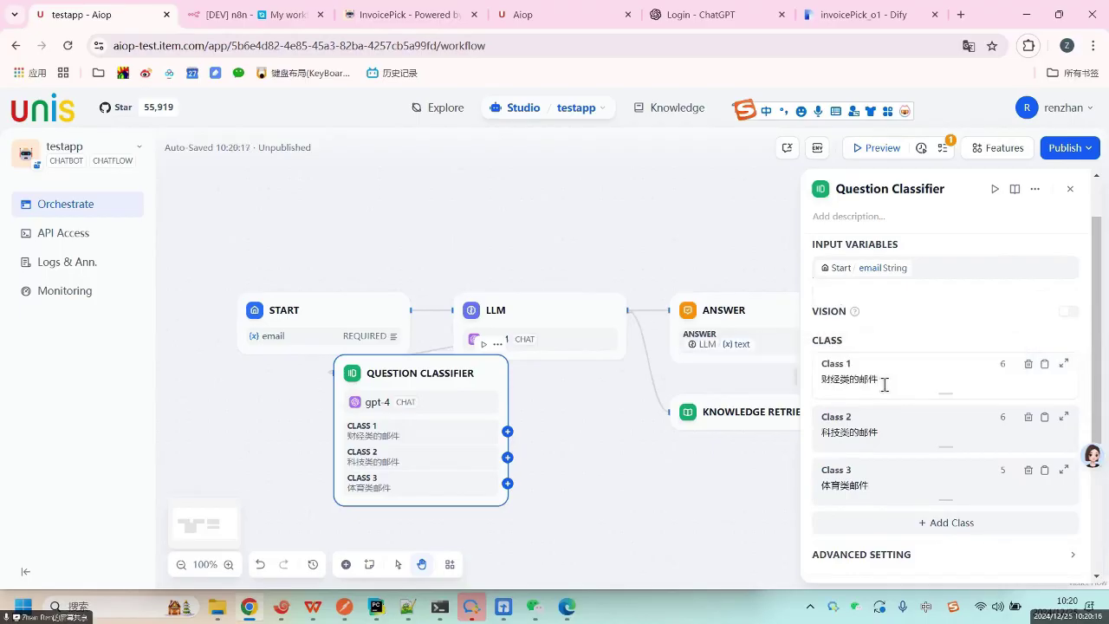
{"action": "scroll", "coordinate": [906, 481], "scroll_direction": "down", "scroll_amount": 3}
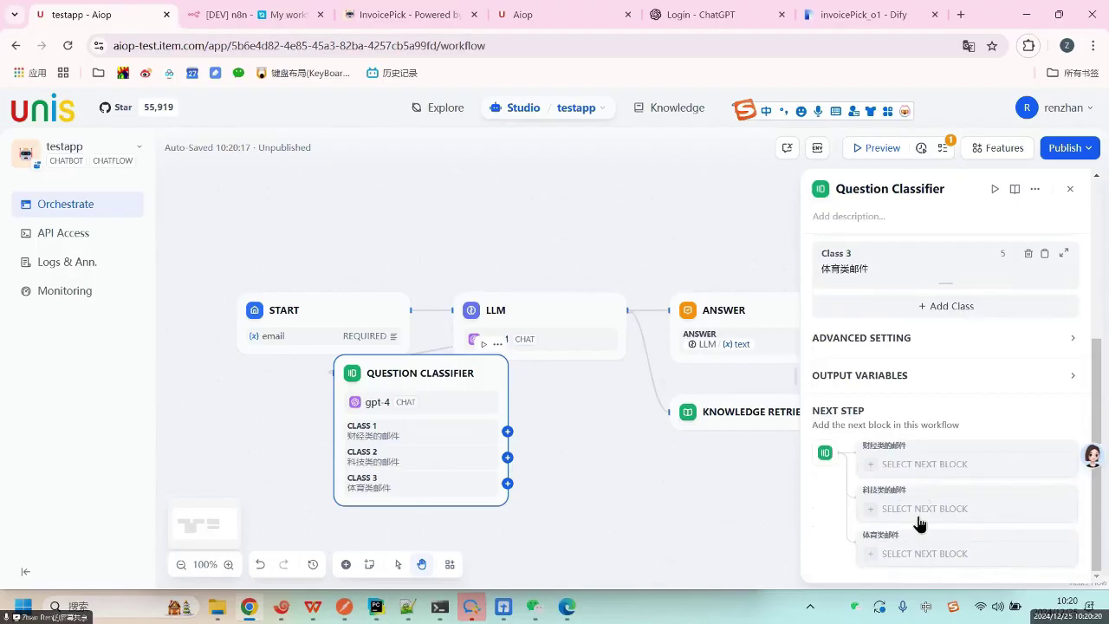
{"action": "scroll", "coordinate": [951, 392], "scroll_direction": "up", "scroll_amount": 3}
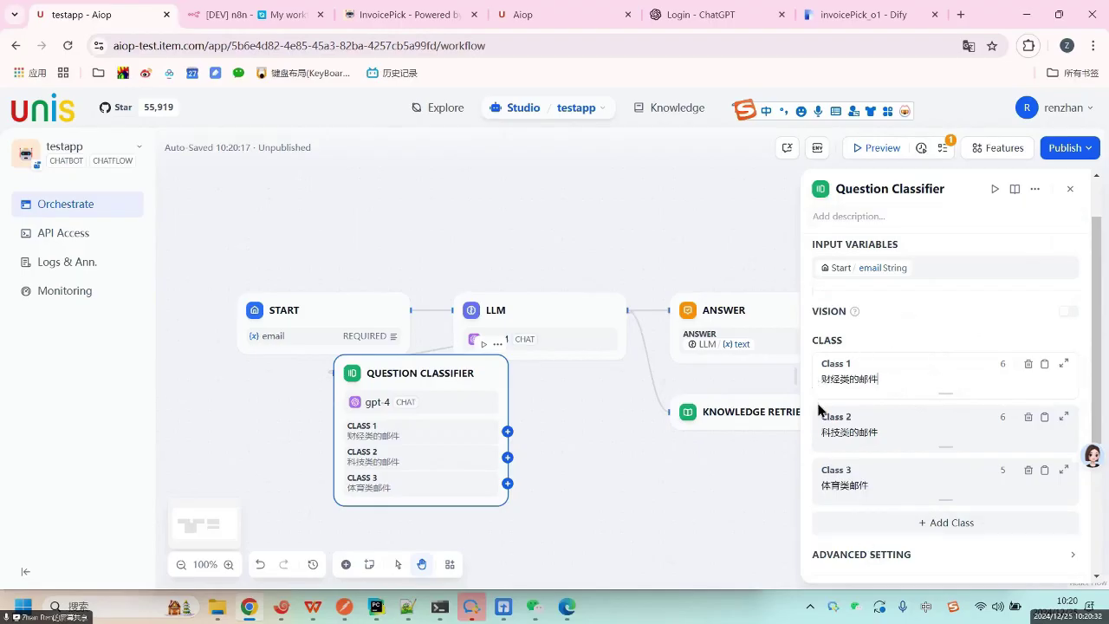
{"action": "left_click_drag", "start_coordinate": [836, 379], "coordinate": [897, 428]}
{"action": "left_click_drag", "start_coordinate": [851, 486], "coordinate": [906, 485]}
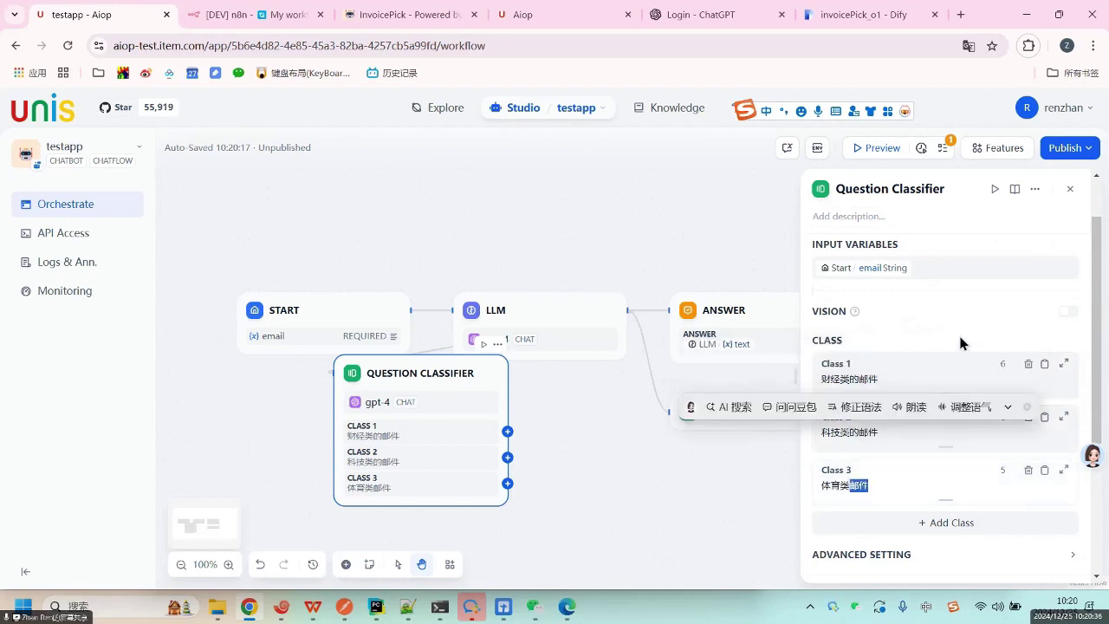
Close the classifier settings and delete the Knowledge Retrieval node.
{"action": "left_click", "coordinate": [1070, 188]}
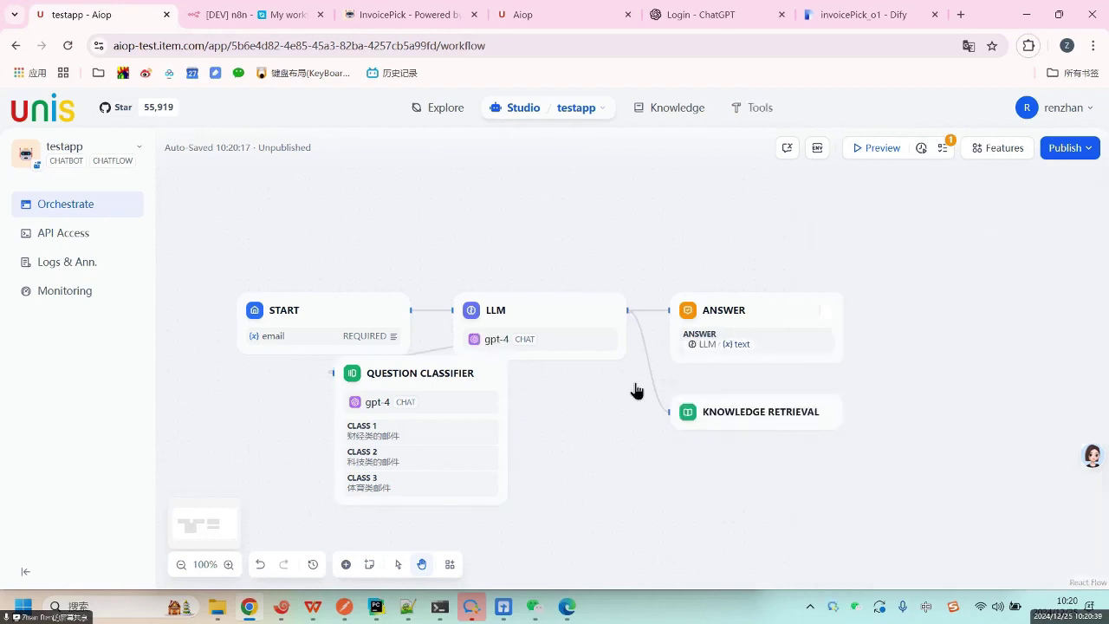
{"action": "left_click", "coordinate": [763, 423]}
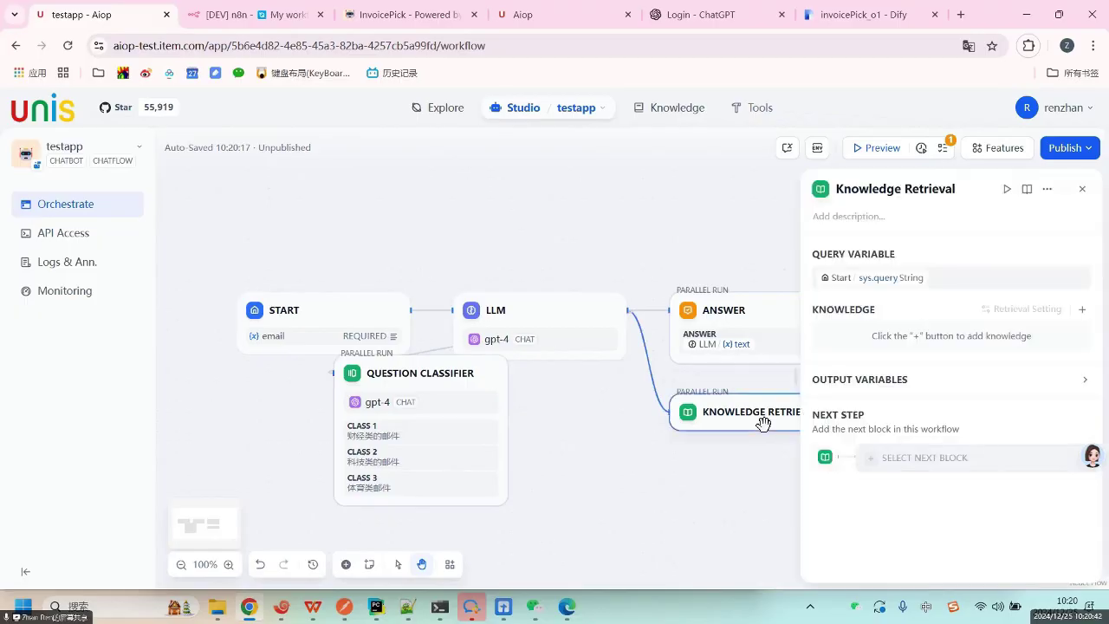
{"action": "key", "text": "Delete"}
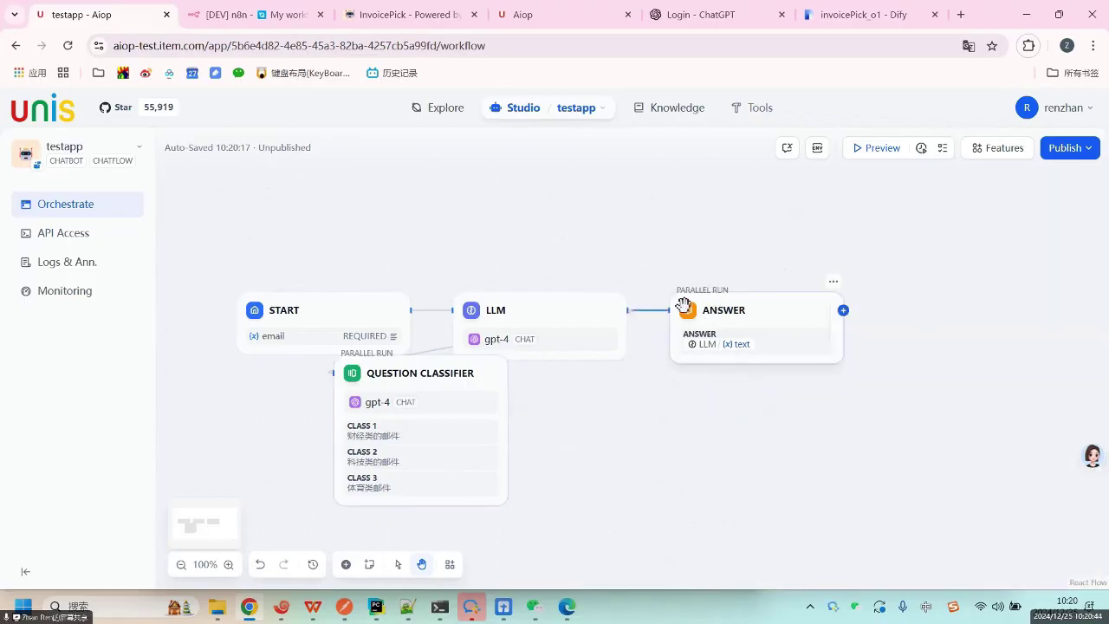
Open and dismiss the block list on the LLM-to-Answer link without adding a block.
{"action": "mouse_move", "coordinate": [650, 310]}
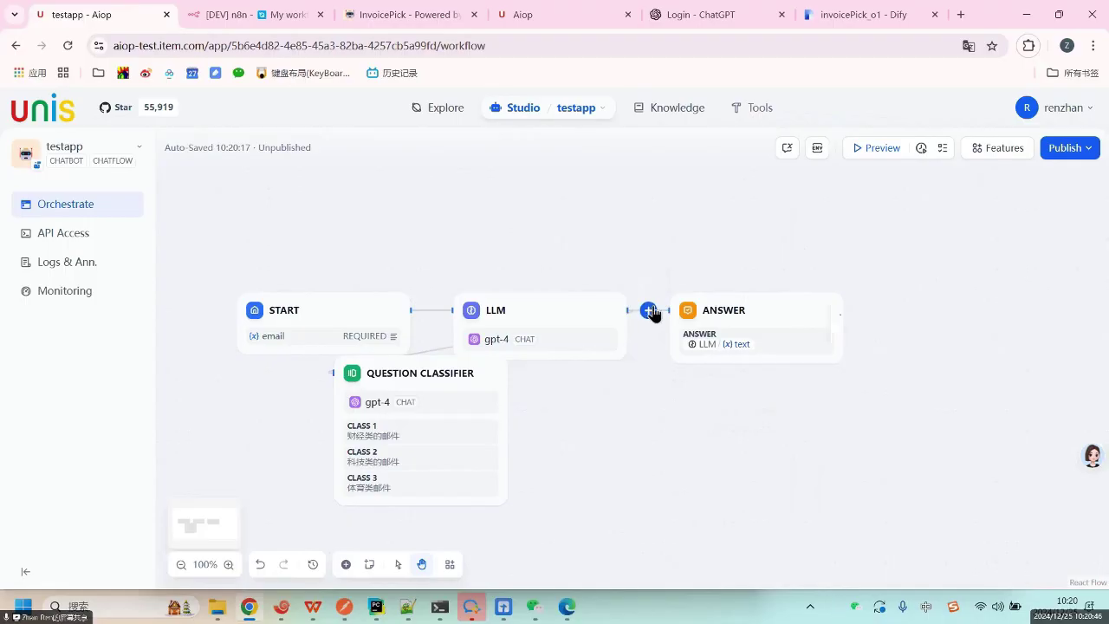
{"action": "left_click", "coordinate": [649, 309]}
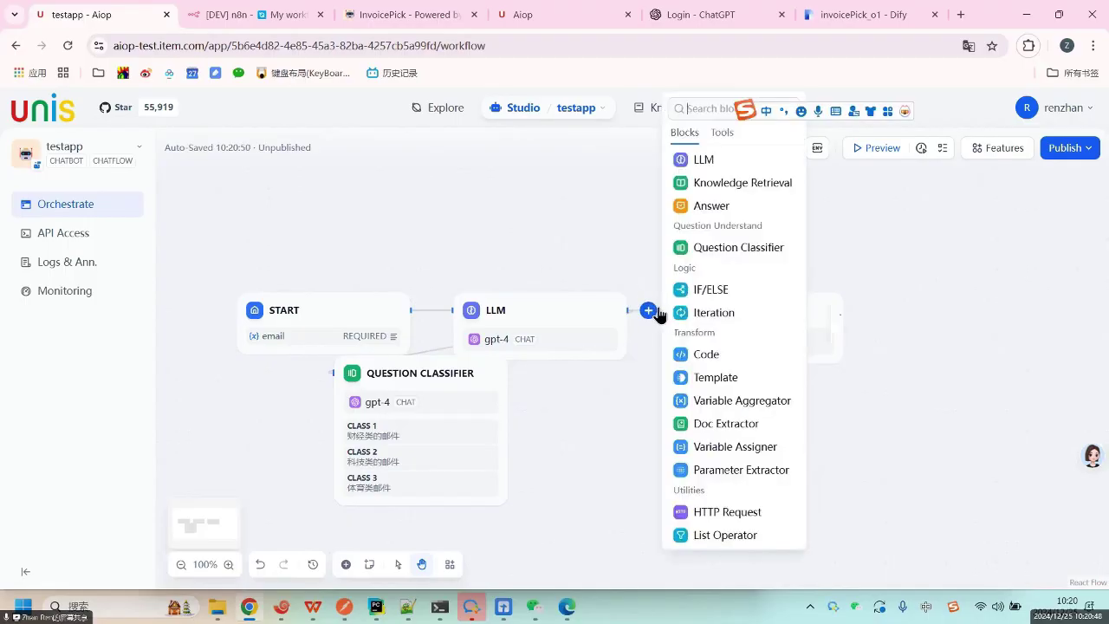
{"action": "left_click", "coordinate": [647, 310]}
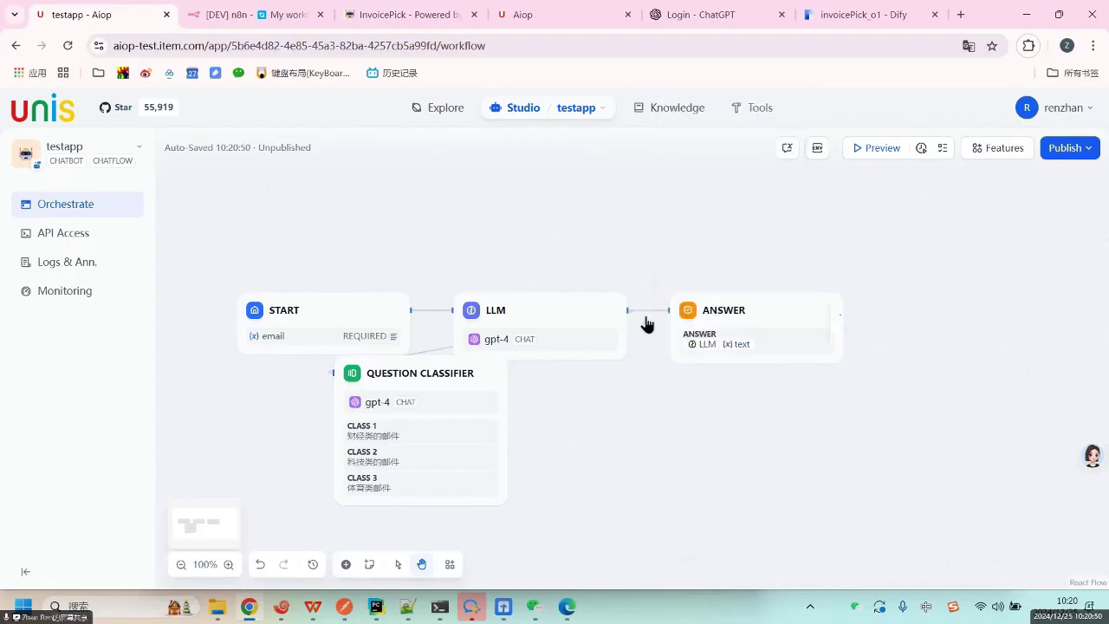
{"action": "left_click", "coordinate": [648, 310]}
{"action": "left_click", "coordinate": [637, 317]}
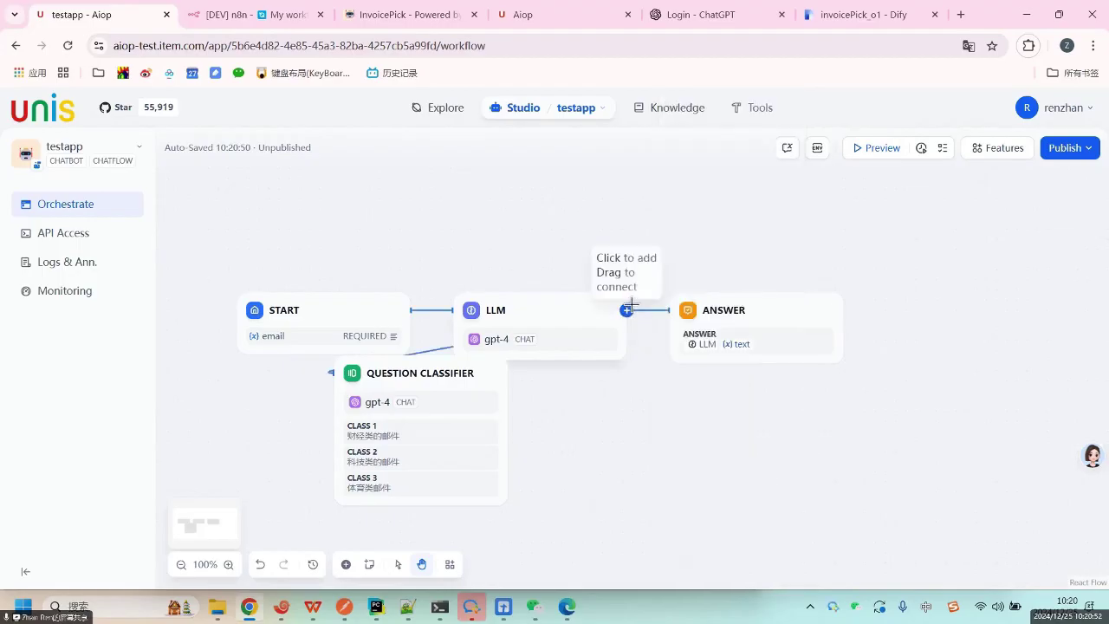
{"action": "left_click_drag", "start_coordinate": [631, 314], "coordinate": [507, 432]}
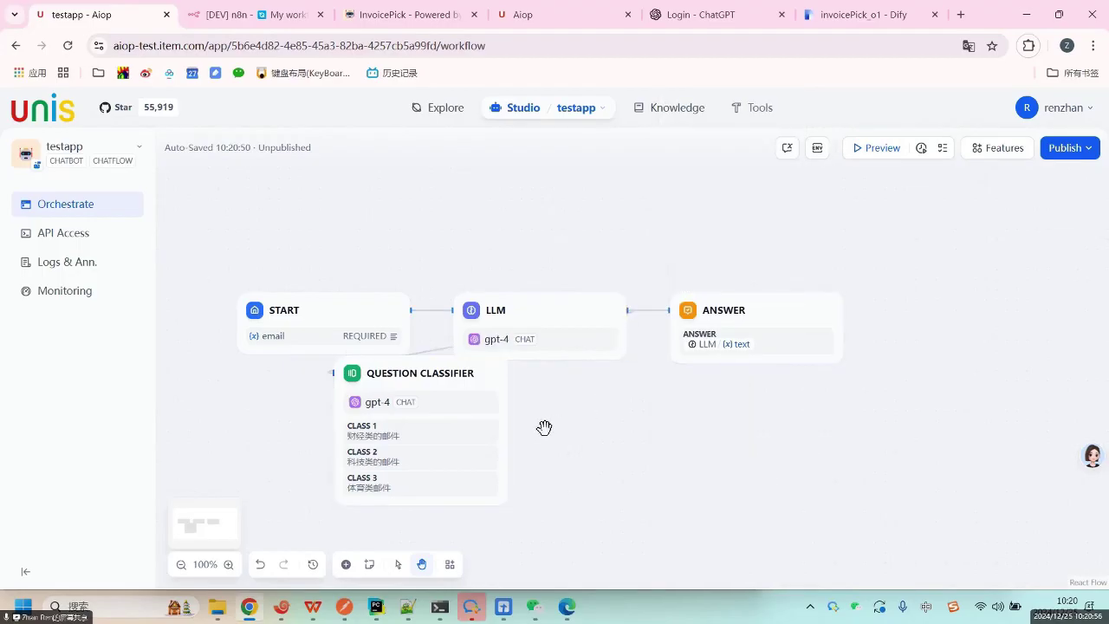
Add Answer 2 on Class 1 with the reply 这是财经类的.
{"action": "left_click", "coordinate": [508, 432]}
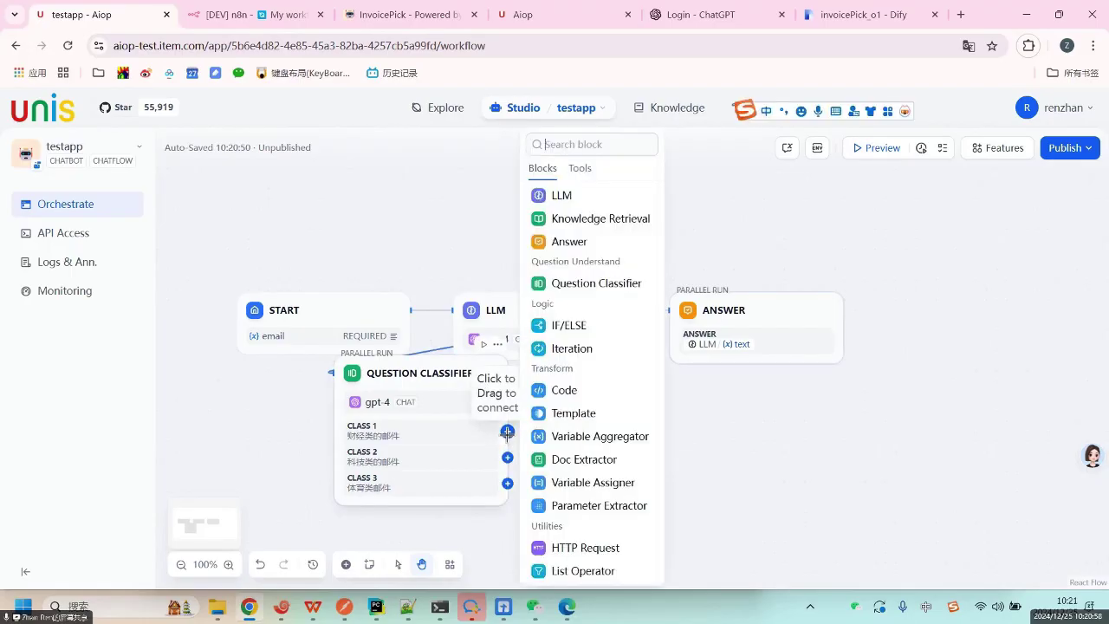
{"action": "left_click", "coordinate": [567, 242]}
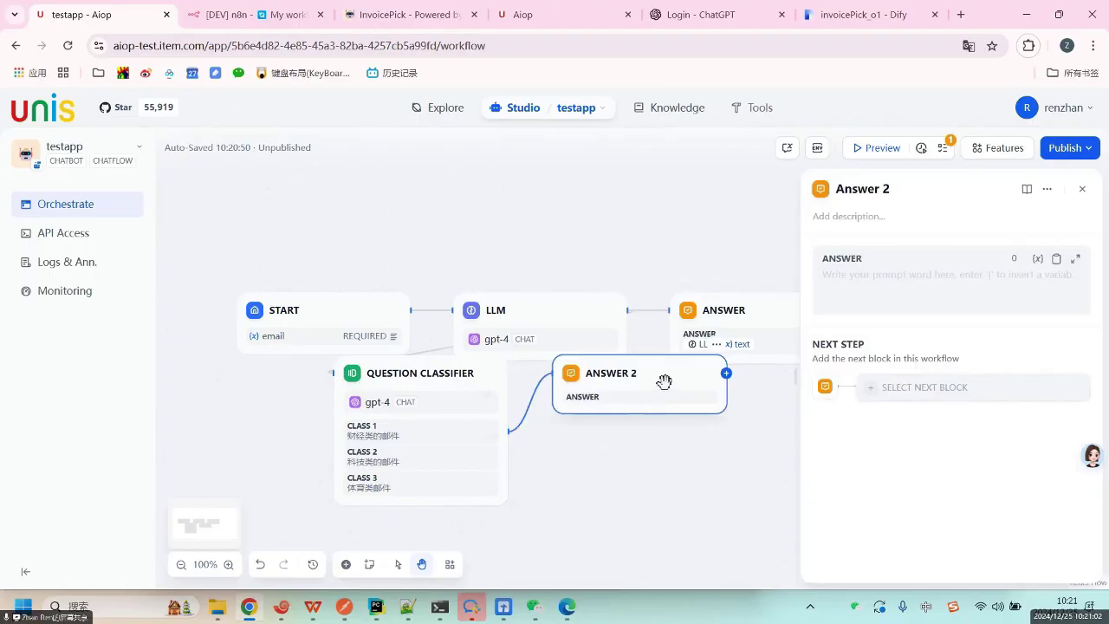
{"action": "left_click", "coordinate": [874, 274]}
{"action": "type", "text": "这是ca"}
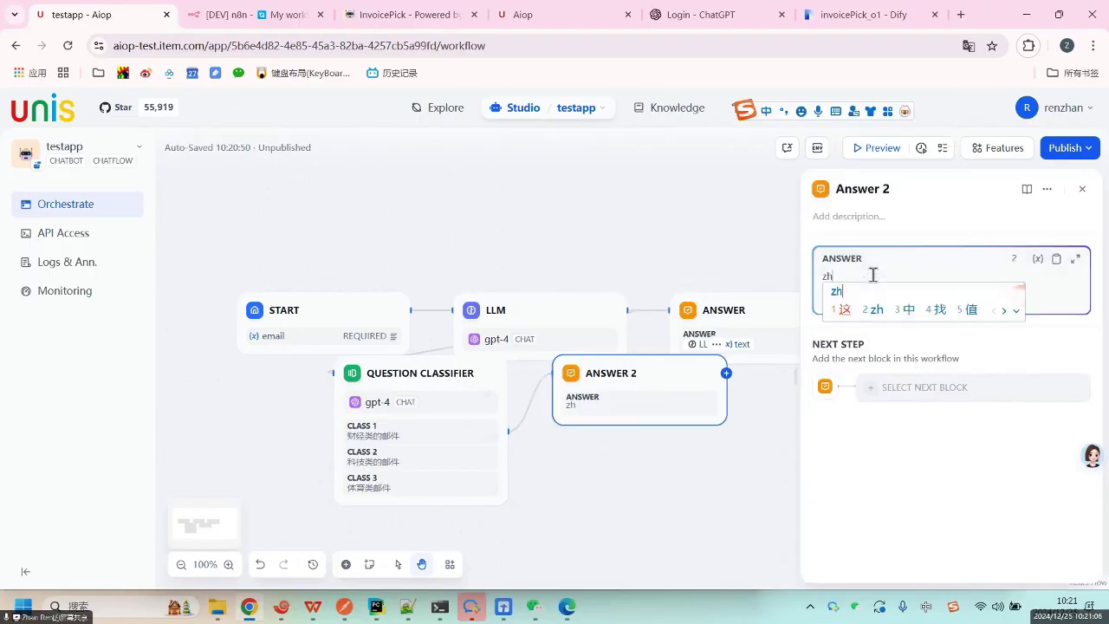
{"action": "type", "text": "ij"}
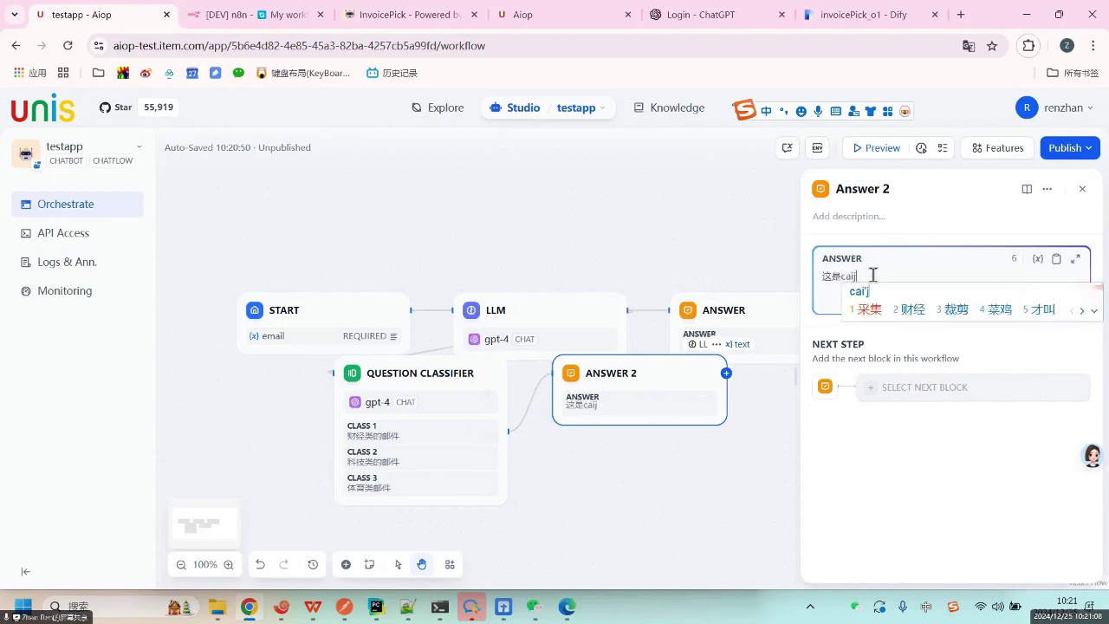
{"action": "type", "text": "2lei"}
{"action": "key", "text": "space"}
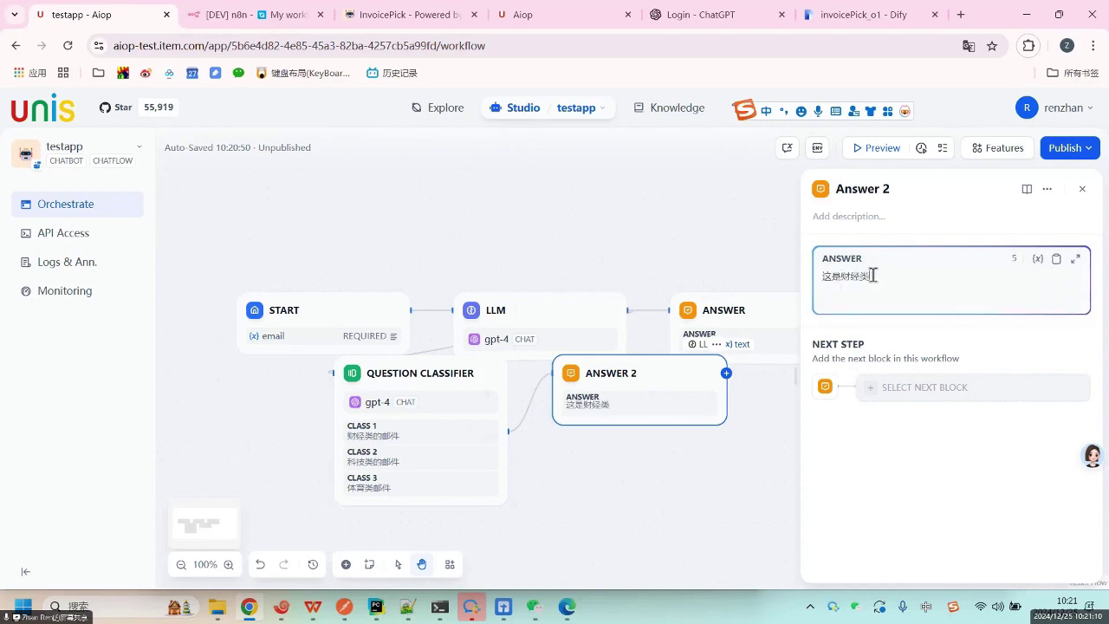
{"action": "type", "text": "de"}
{"action": "key", "text": "space"}
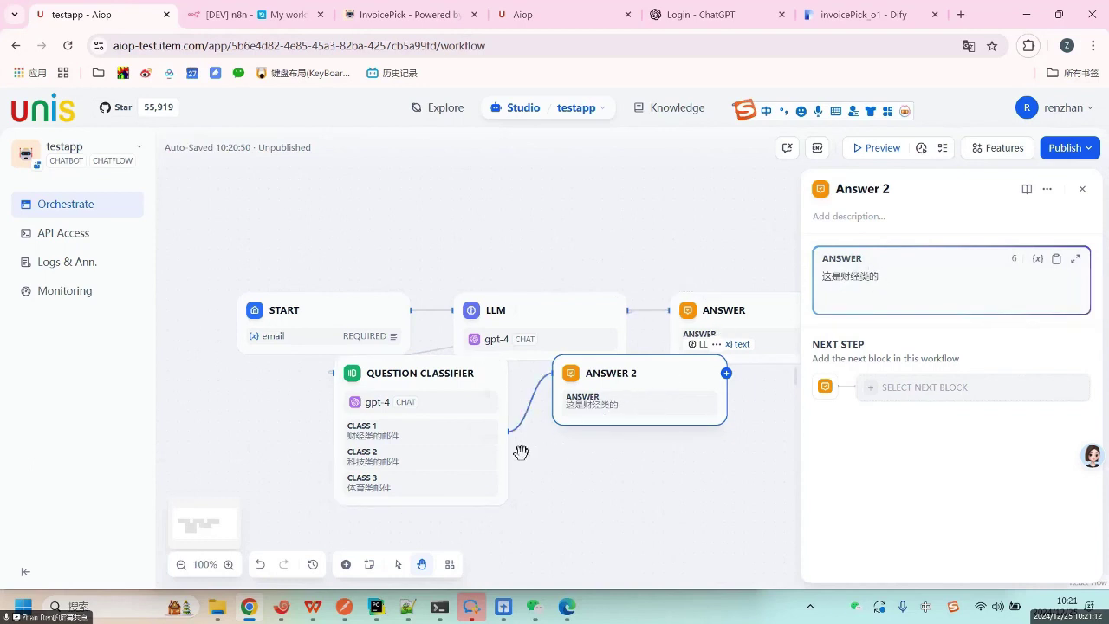
Add Answer 3 on Class 2 with the reply 科技类.
{"action": "left_click", "coordinate": [506, 457]}
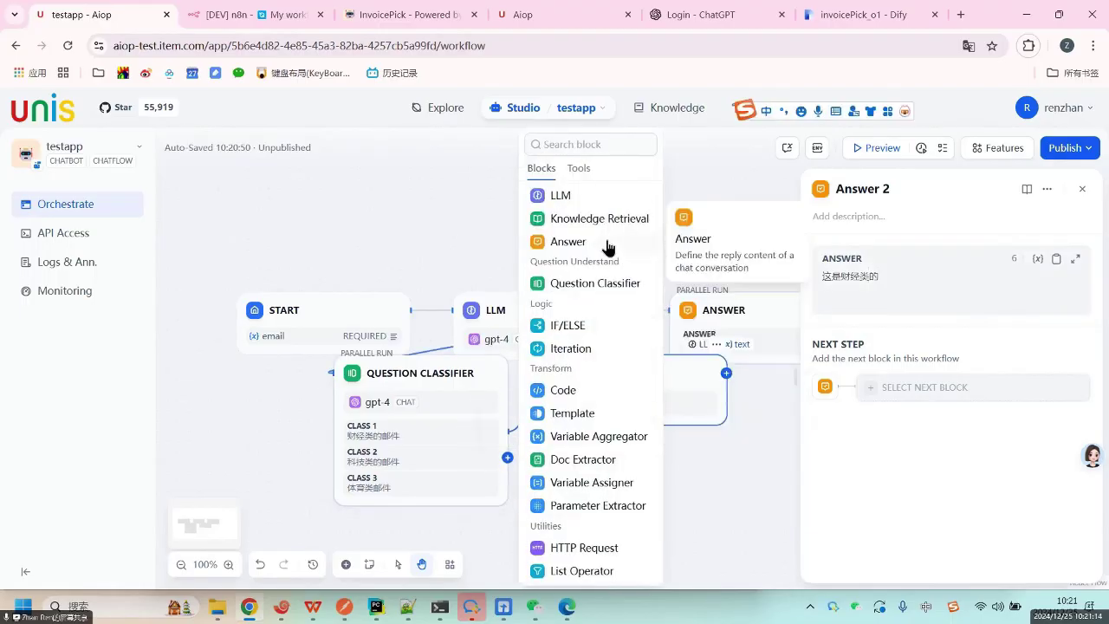
{"action": "left_click", "coordinate": [605, 237]}
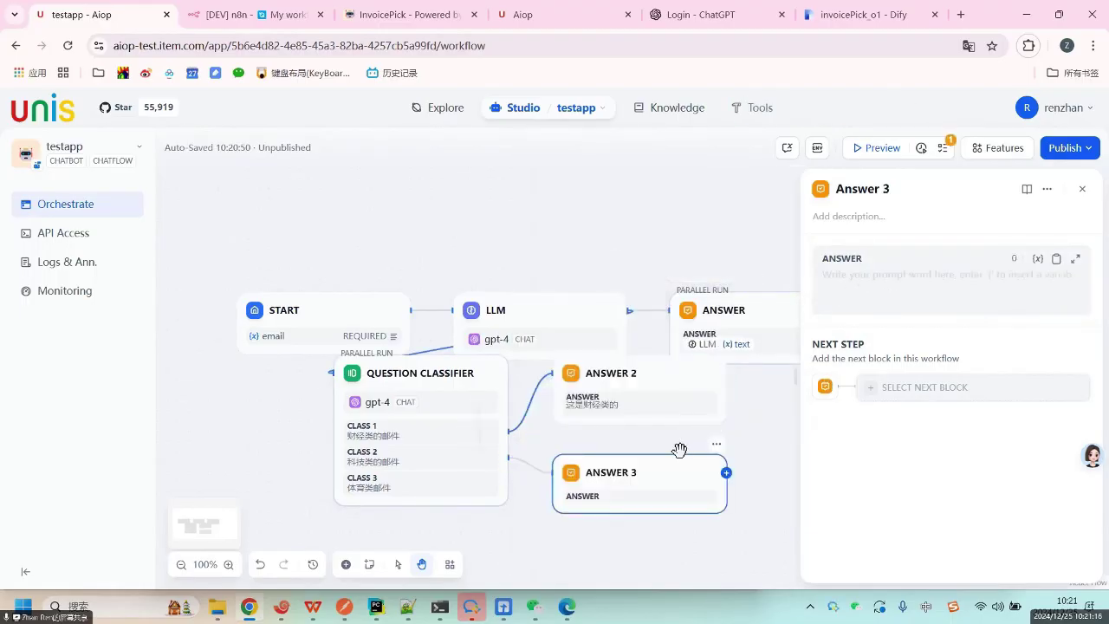
{"action": "left_click", "coordinate": [863, 285]}
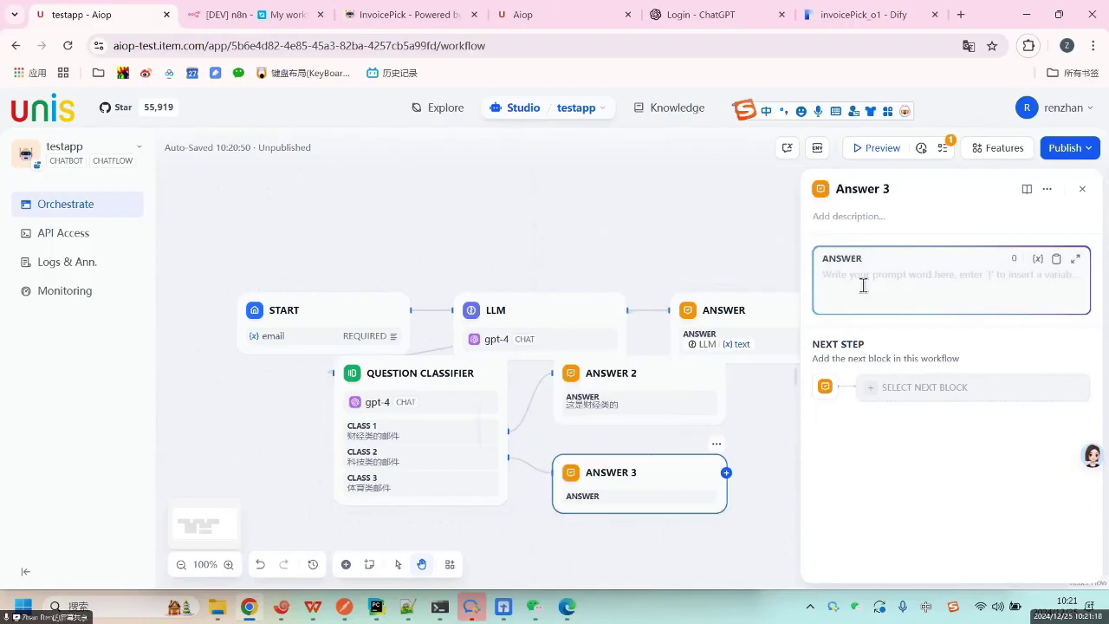
{"action": "type", "text": "科技类"}
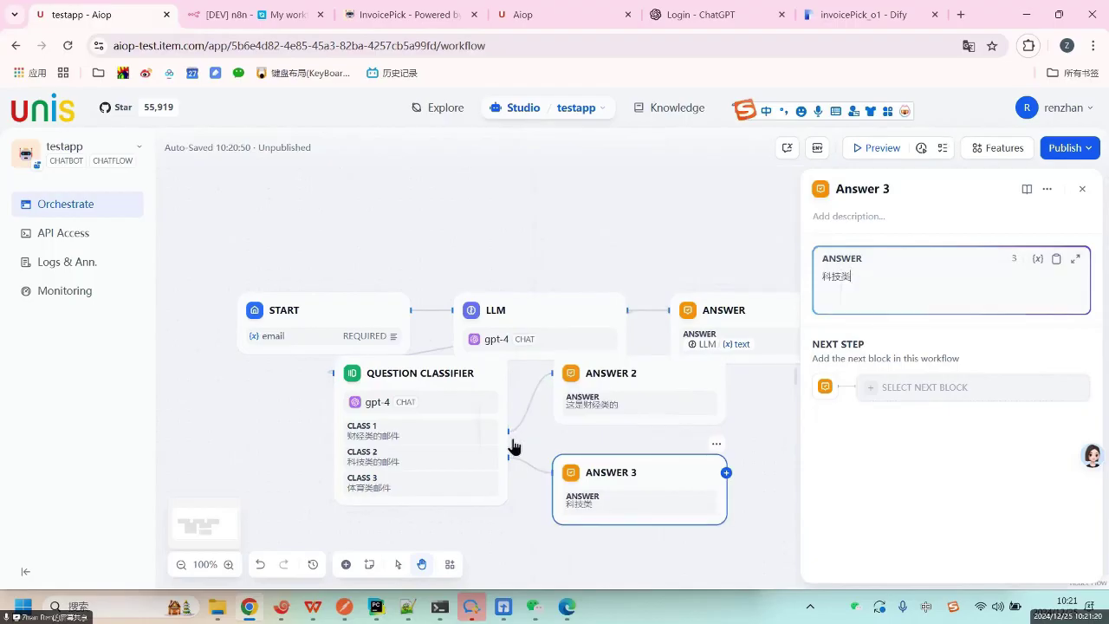
Add Answer 4 on Class 3 with the reply 体育类.
{"action": "left_click", "coordinate": [508, 483]}
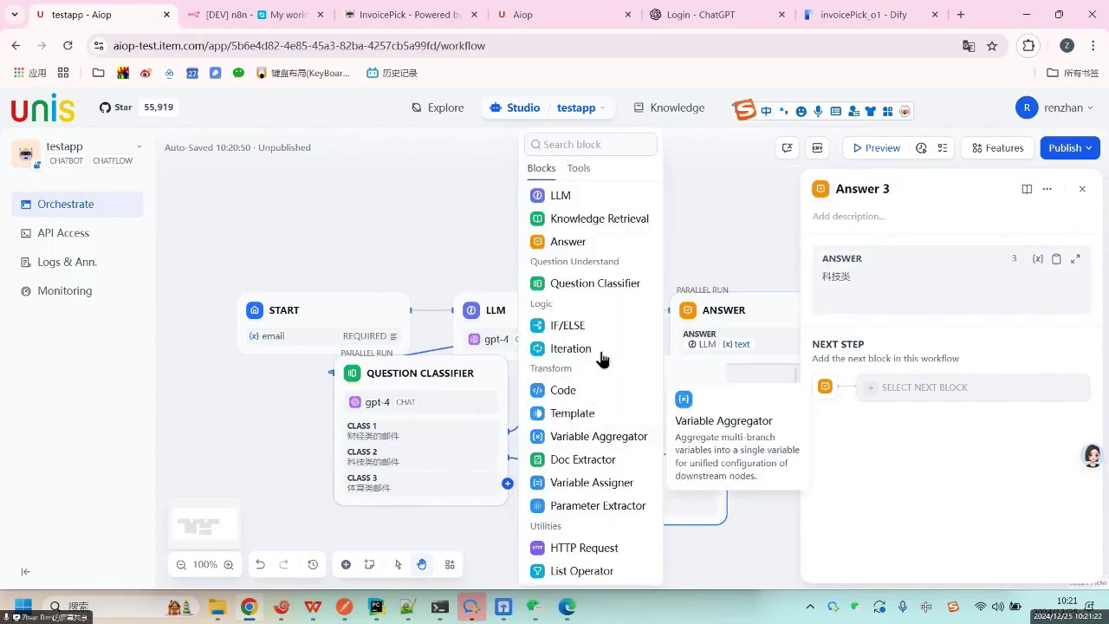
{"action": "left_click", "coordinate": [593, 247]}
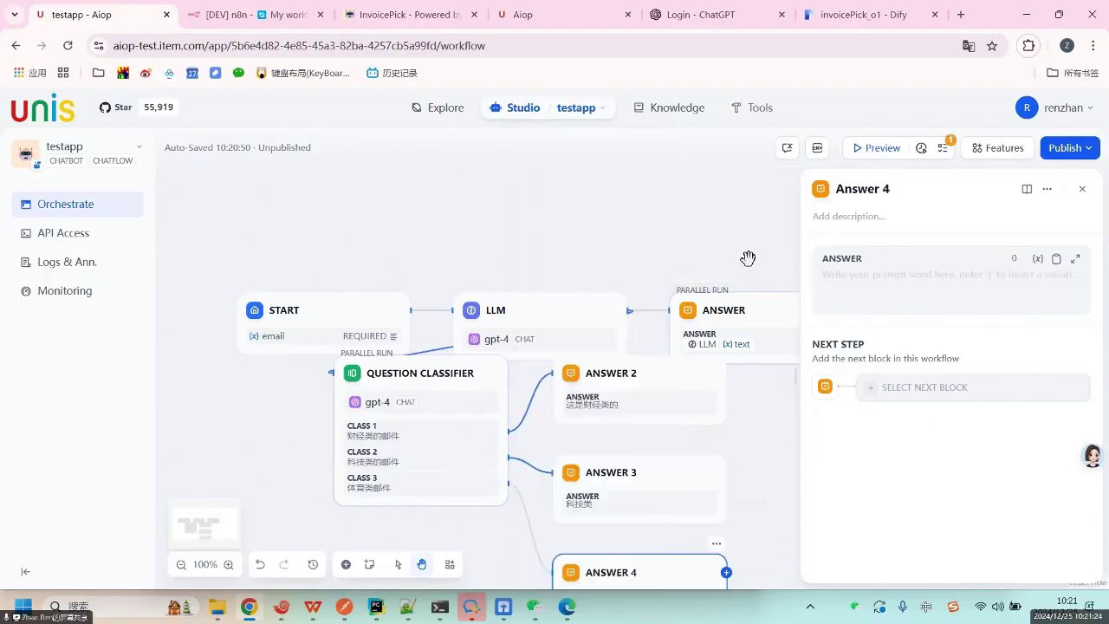
{"action": "left_click", "coordinate": [878, 276]}
{"action": "type", "text": "体育类"}
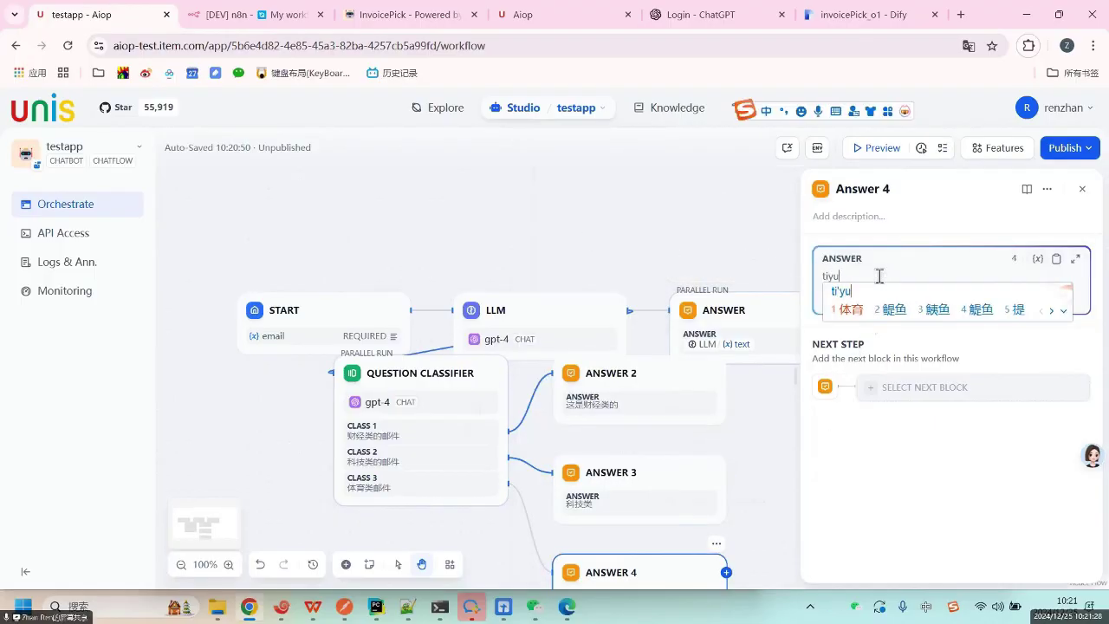
{"action": "left_click", "coordinate": [760, 441]}
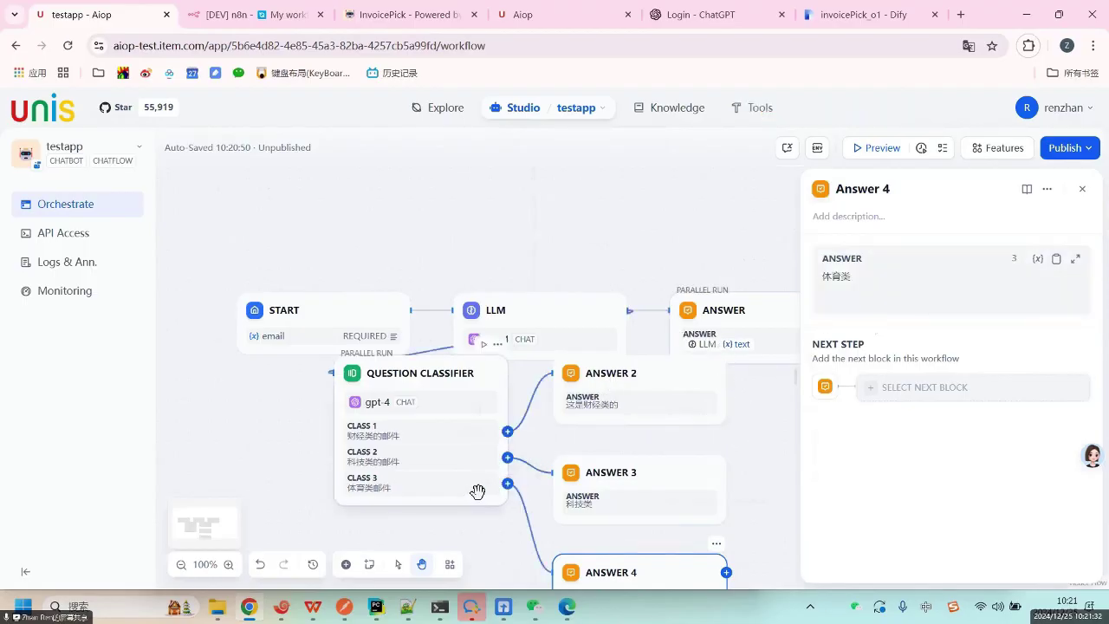
{"action": "left_click", "coordinate": [742, 301]}
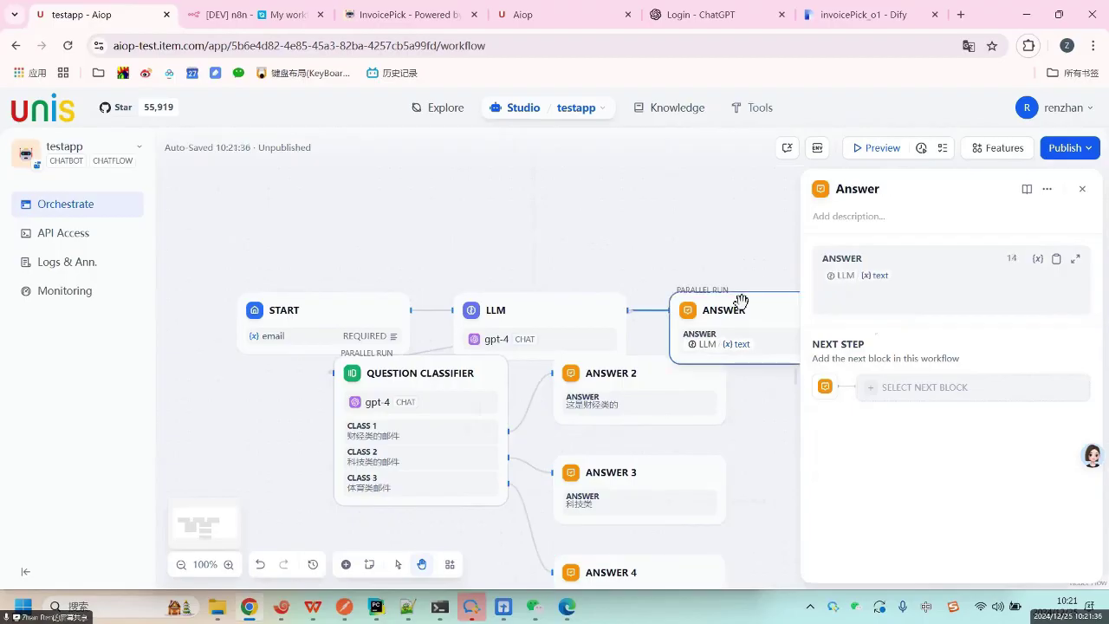
Delete the original Answer node and the LLM node.
{"action": "key", "text": "Delete"}
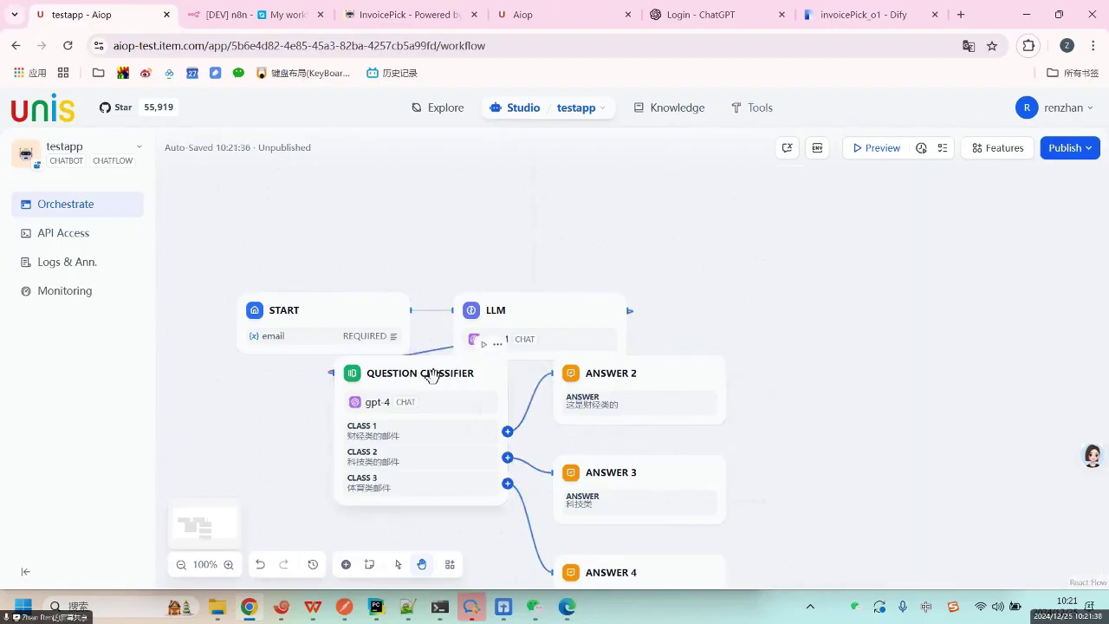
{"action": "left_click_drag", "start_coordinate": [433, 374], "coordinate": [470, 424]}
{"action": "left_click", "coordinate": [544, 315]}
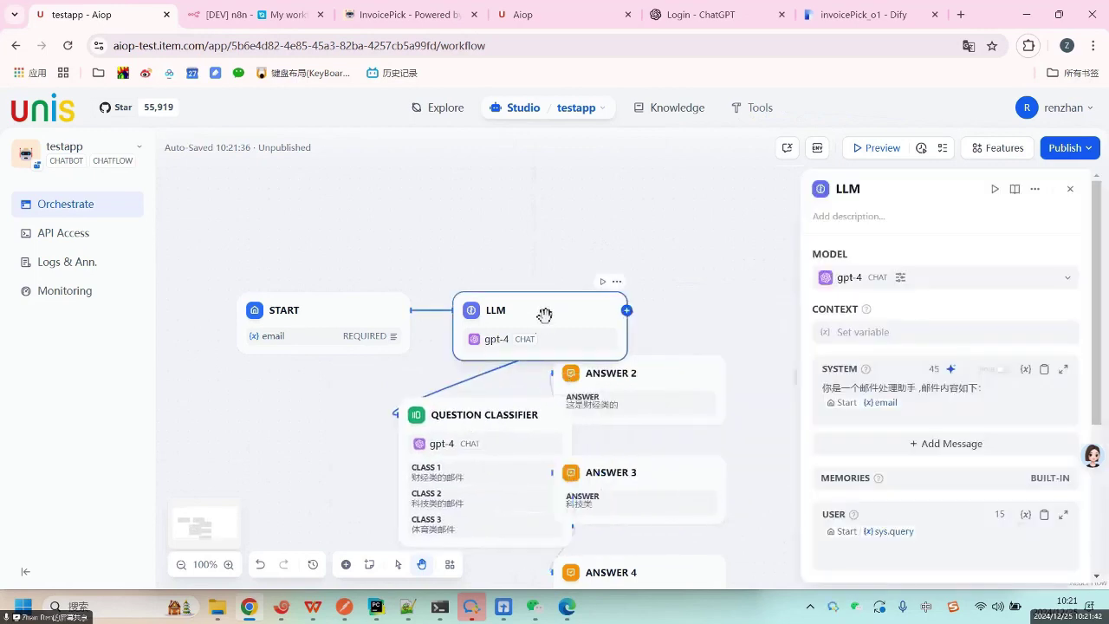
{"action": "key", "text": "Delete"}
Connect START directly to the Question Classifier and tidy their positions.
{"action": "left_click", "coordinate": [390, 327]}
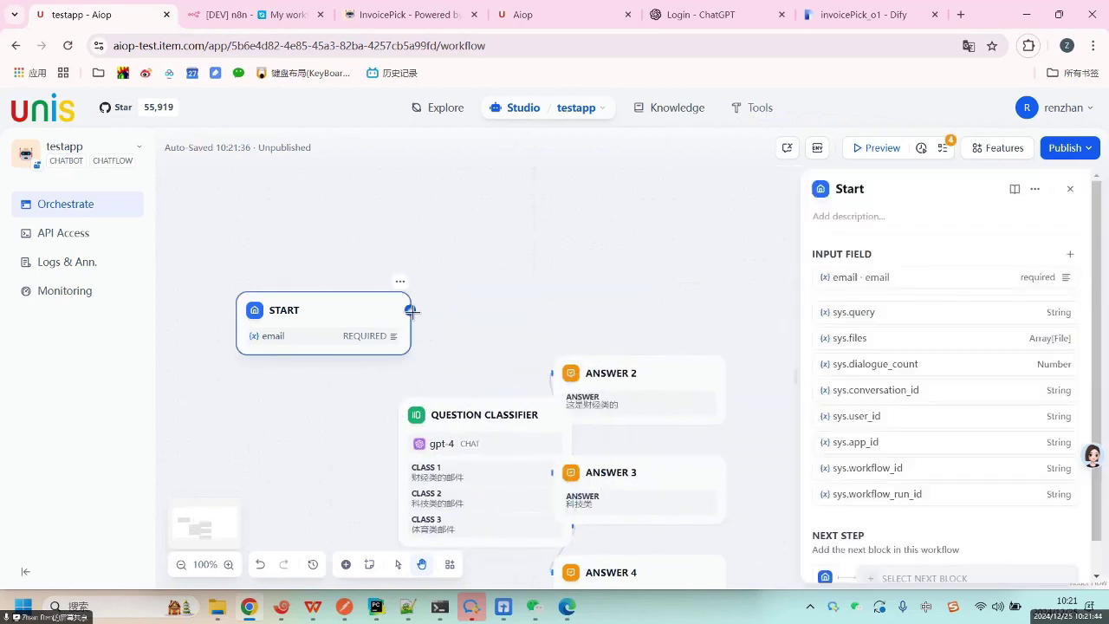
{"action": "left_click_drag", "start_coordinate": [411, 310], "coordinate": [398, 415]}
{"action": "left_click_drag", "start_coordinate": [493, 421], "coordinate": [442, 238]}
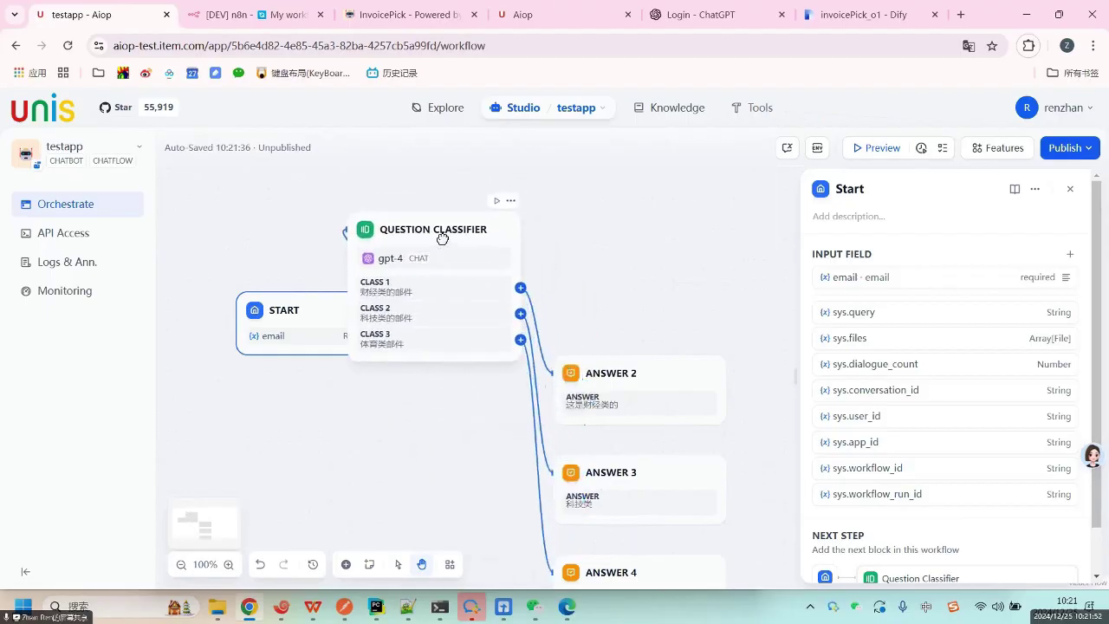
{"action": "left_click_drag", "start_coordinate": [290, 311], "coordinate": [179, 410]}
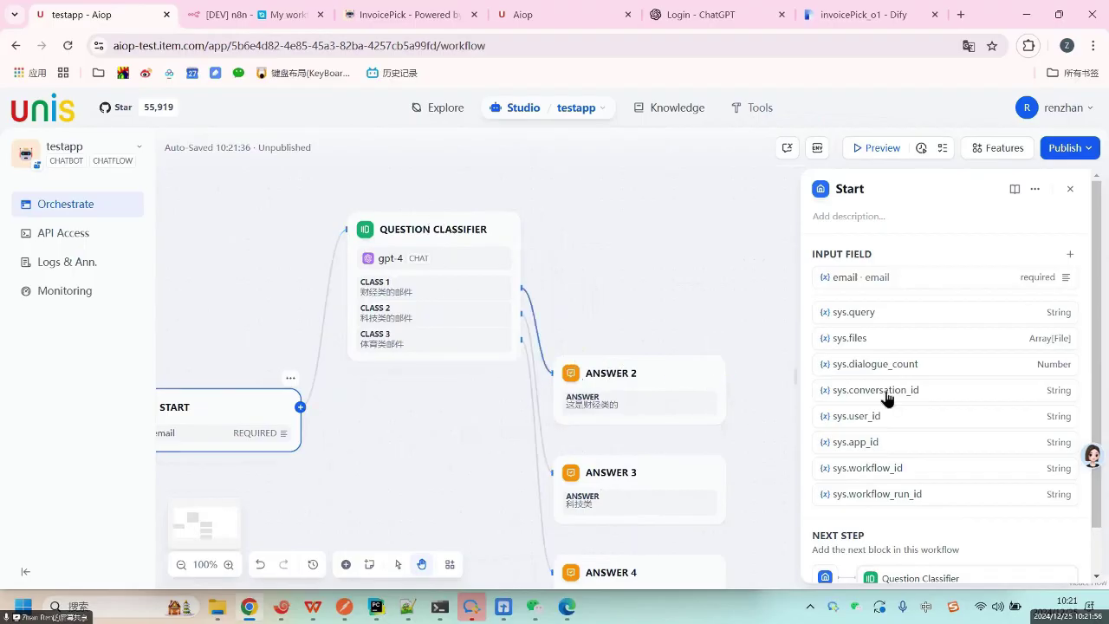
Open the preview and enter 特斯拉股票大涨 as the email input.
{"action": "left_click", "coordinate": [1065, 188]}
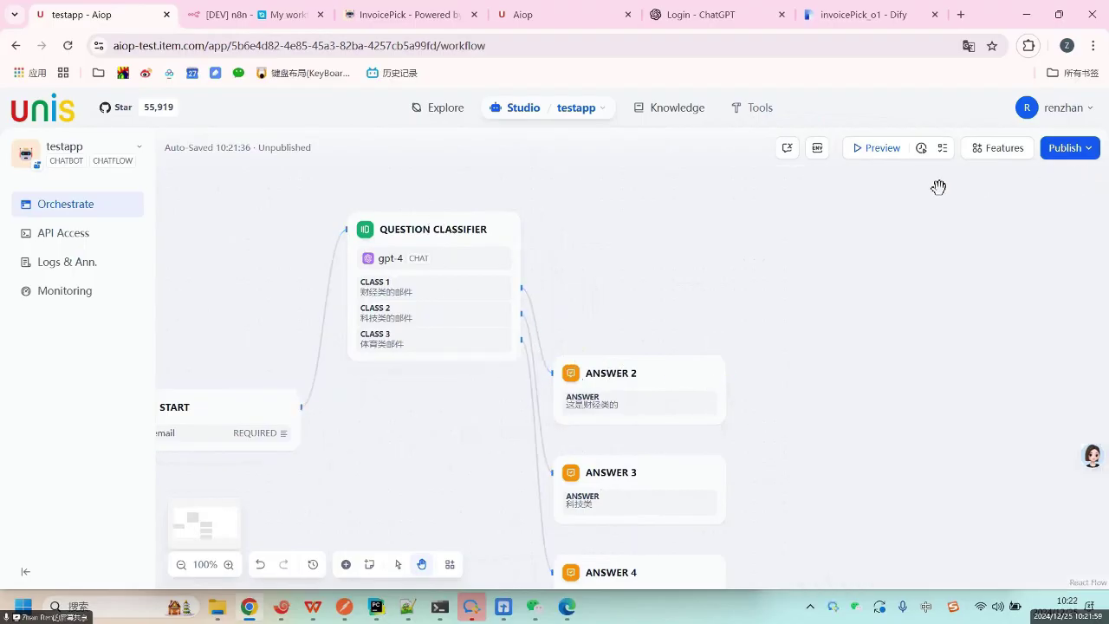
{"action": "left_click", "coordinate": [874, 149]}
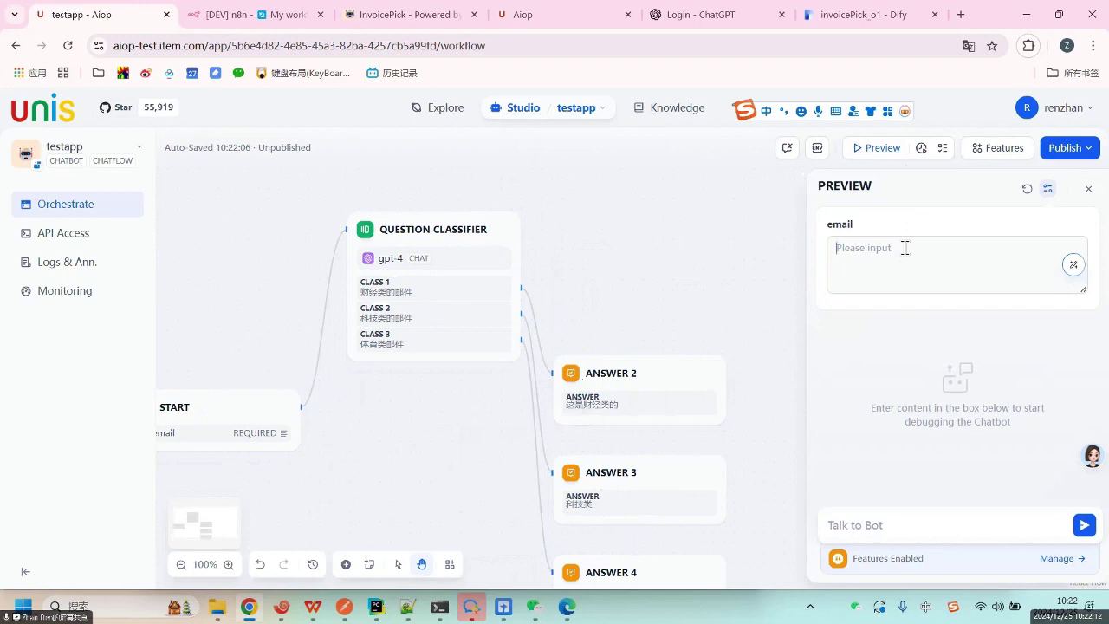
{"action": "type", "text": "teshil"}
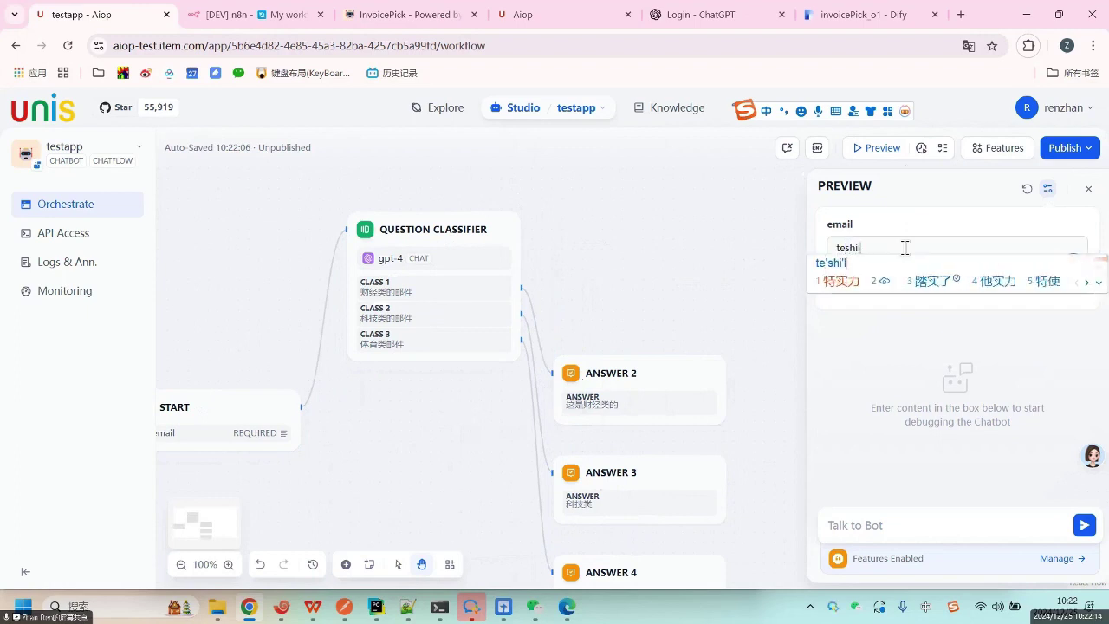
{"action": "type", "text": "a"}
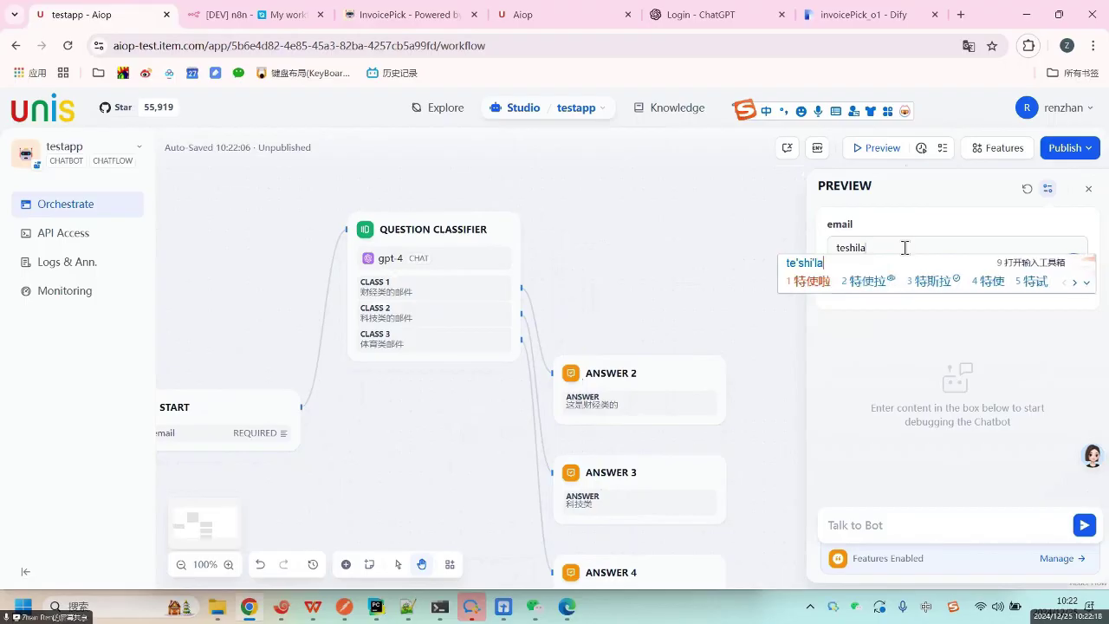
{"action": "type", "text": "3gupiao"}
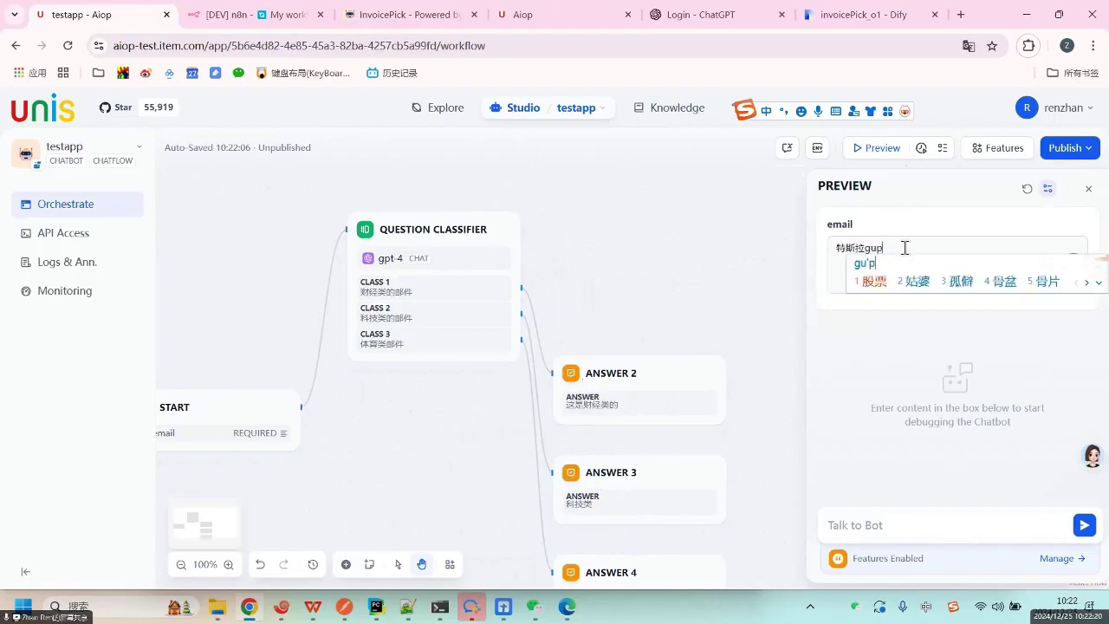
{"action": "key", "text": "space"}
{"action": "type", "text": "dazhang"}
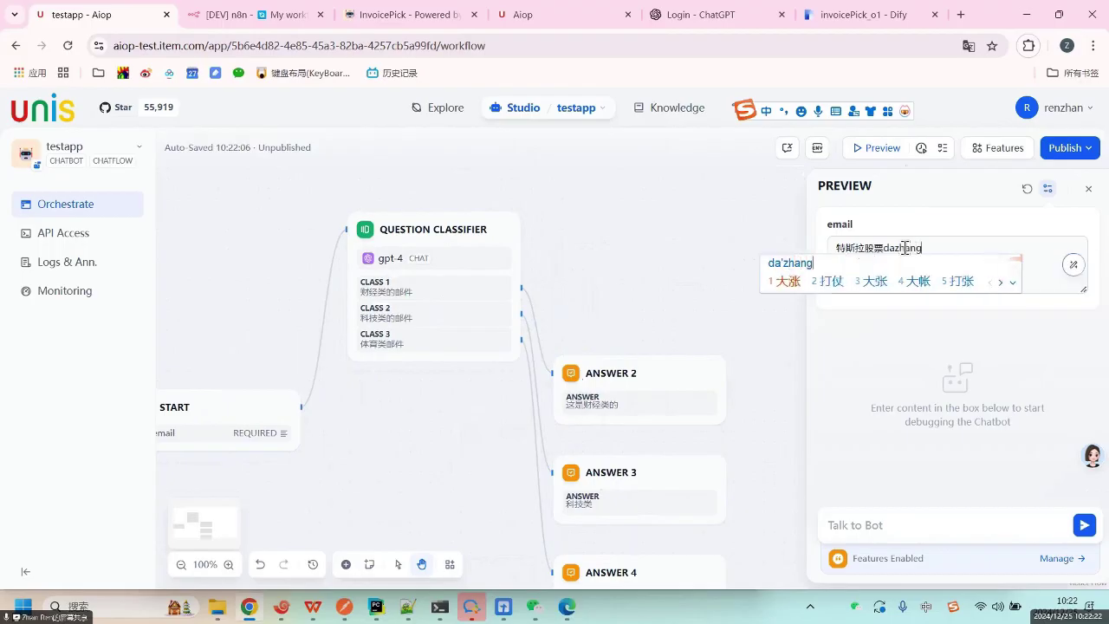
{"action": "key", "text": "space"}
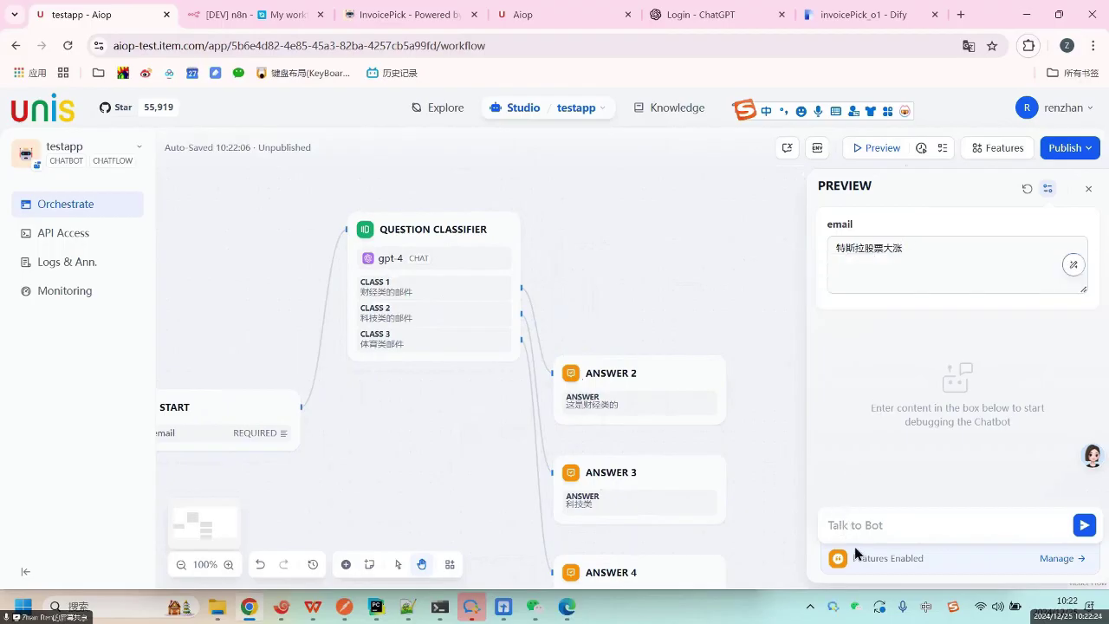
Send a test message, confirm the reply 这是财经类的, and close the preview.
{"action": "left_click", "coordinate": [855, 528]}
{"action": "type", "text": "adsfasdfasdfs"}
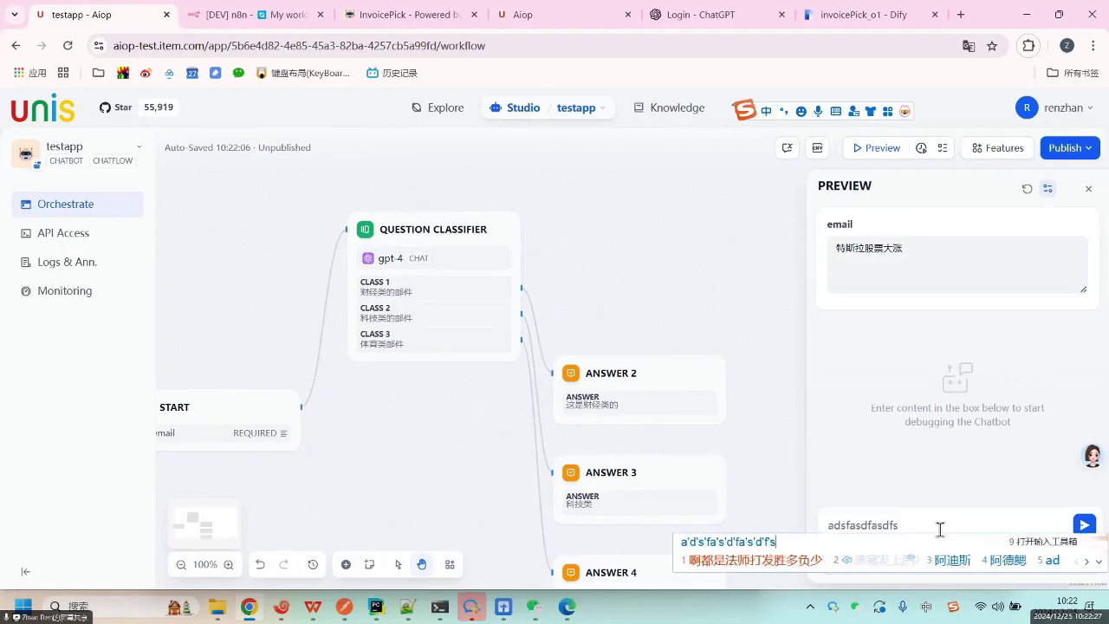
{"action": "key", "text": "Return"}
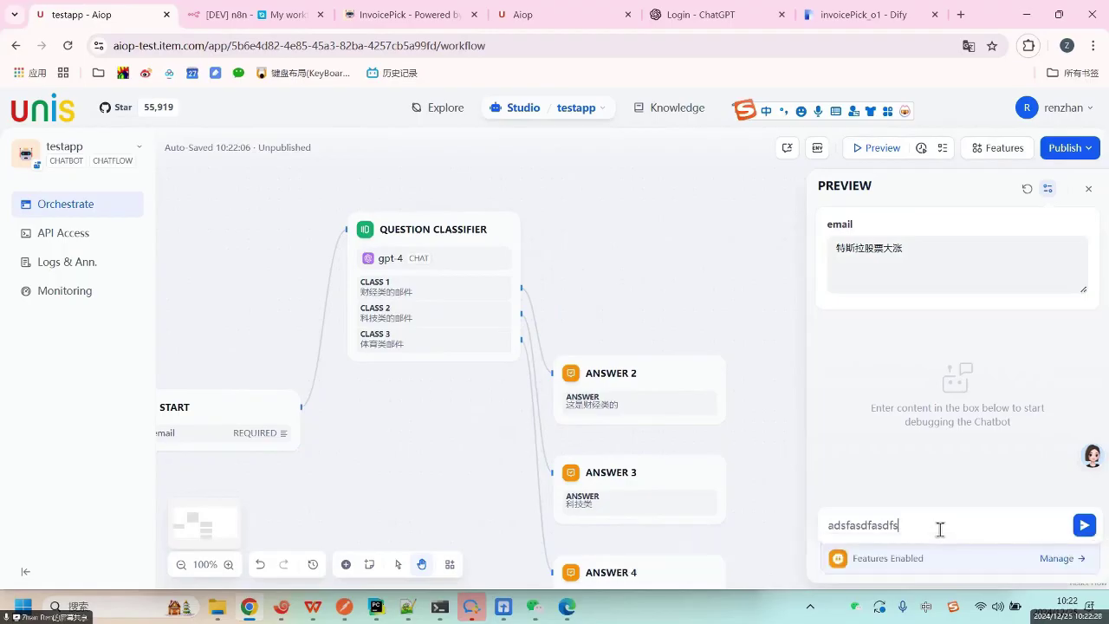
{"action": "left_click", "coordinate": [1084, 526]}
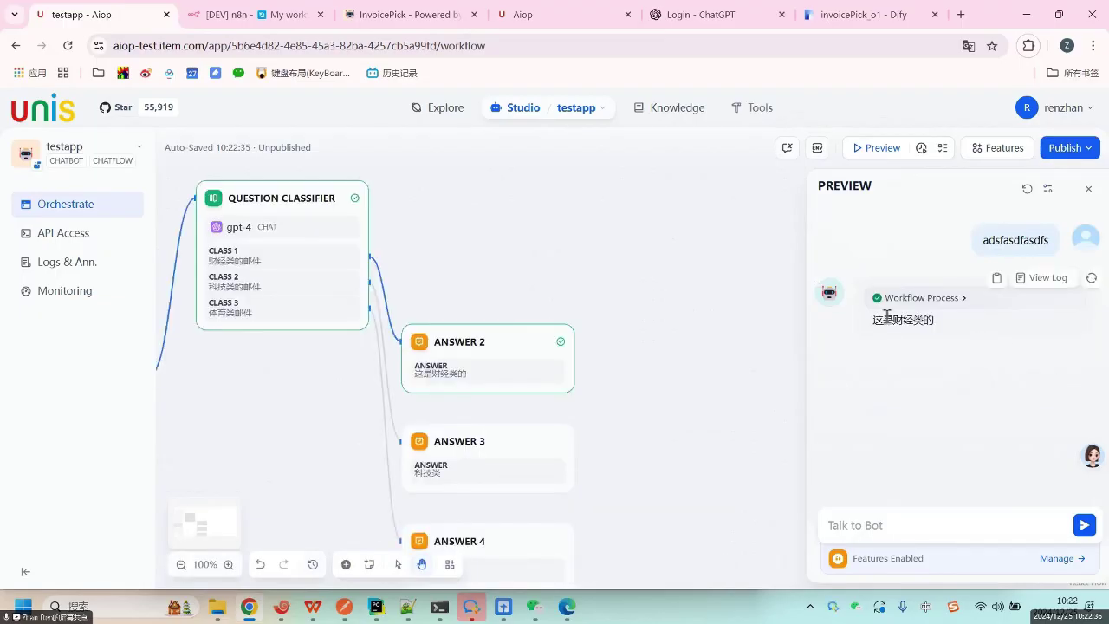
{"action": "left_click_drag", "start_coordinate": [883, 319], "coordinate": [956, 324]}
{"action": "left_click", "coordinate": [954, 386]}
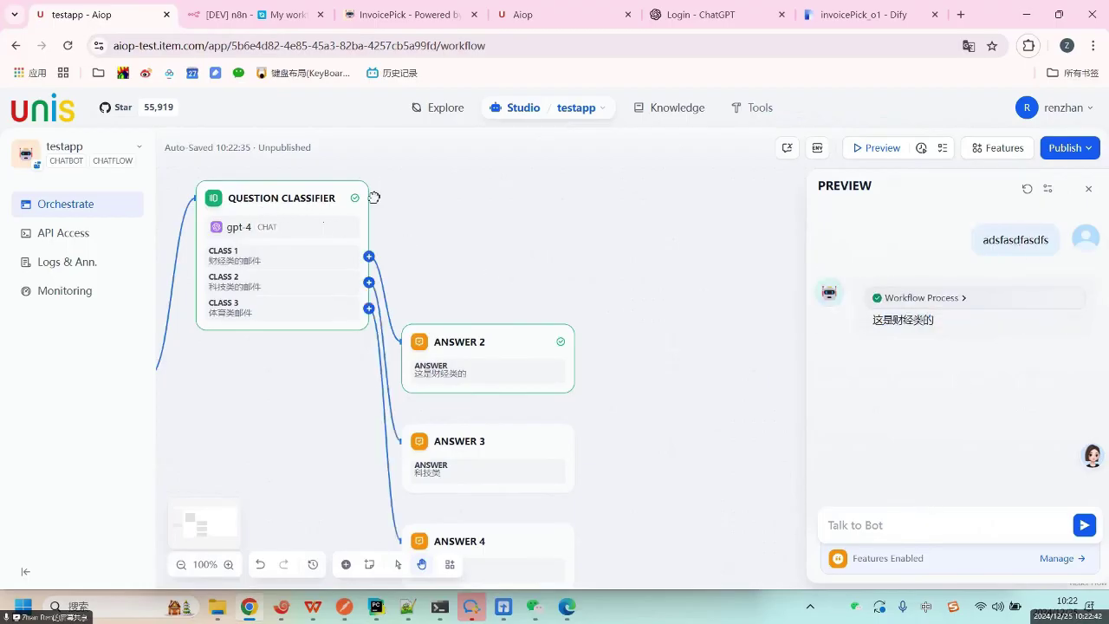
{"action": "left_click_drag", "start_coordinate": [374, 198], "coordinate": [442, 196]}
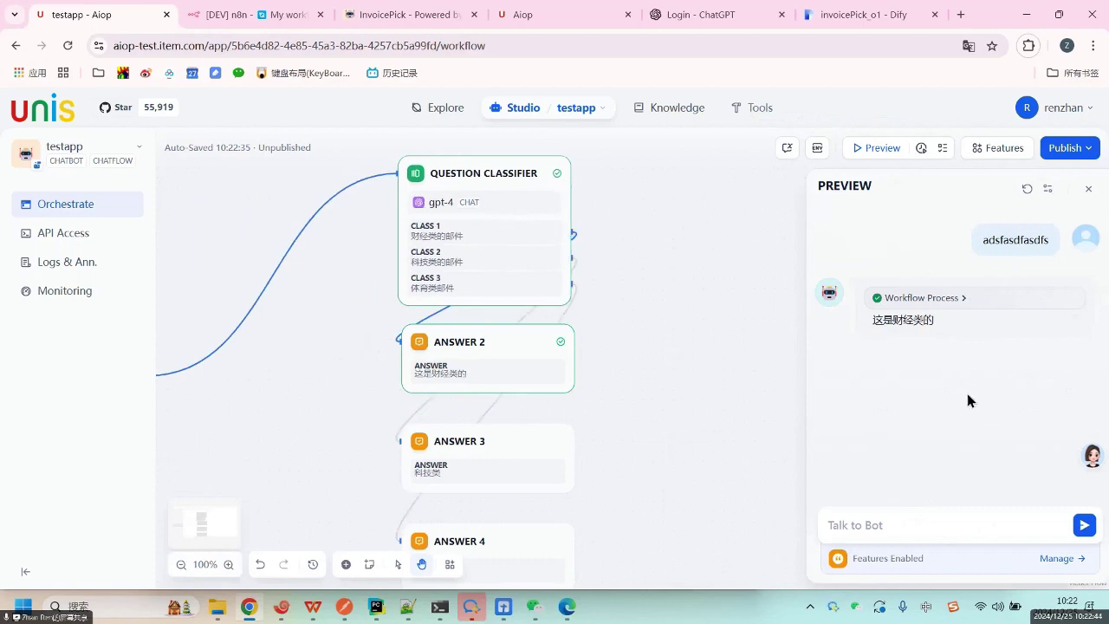
{"action": "left_click", "coordinate": [1091, 192]}
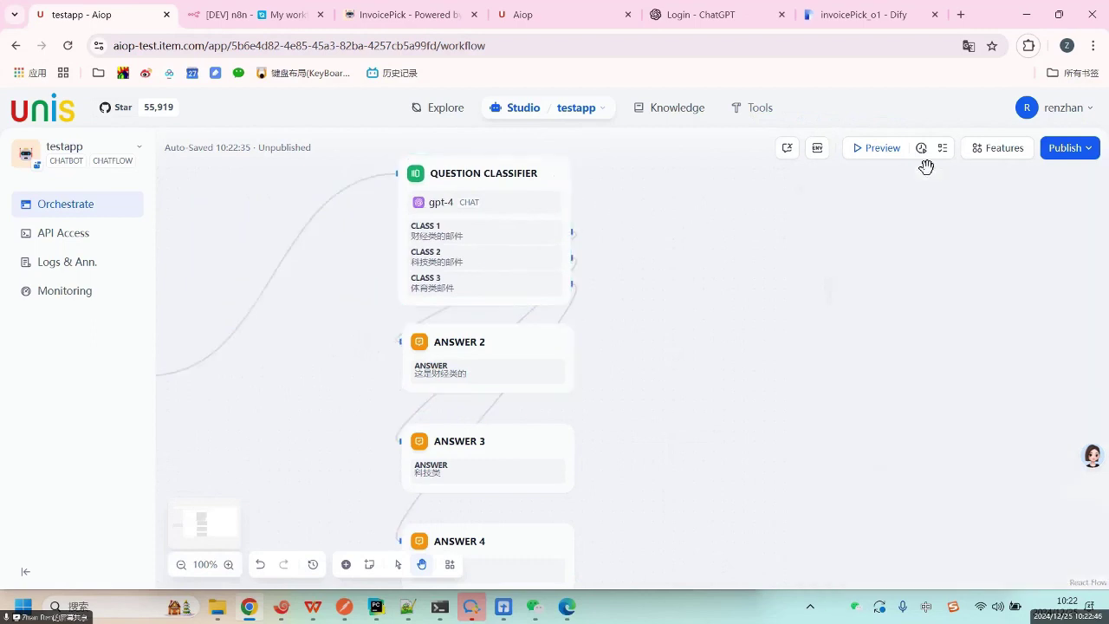
Reopen the preview and replace the email with a sports sentence ending 退役了.
{"action": "left_click", "coordinate": [863, 148]}
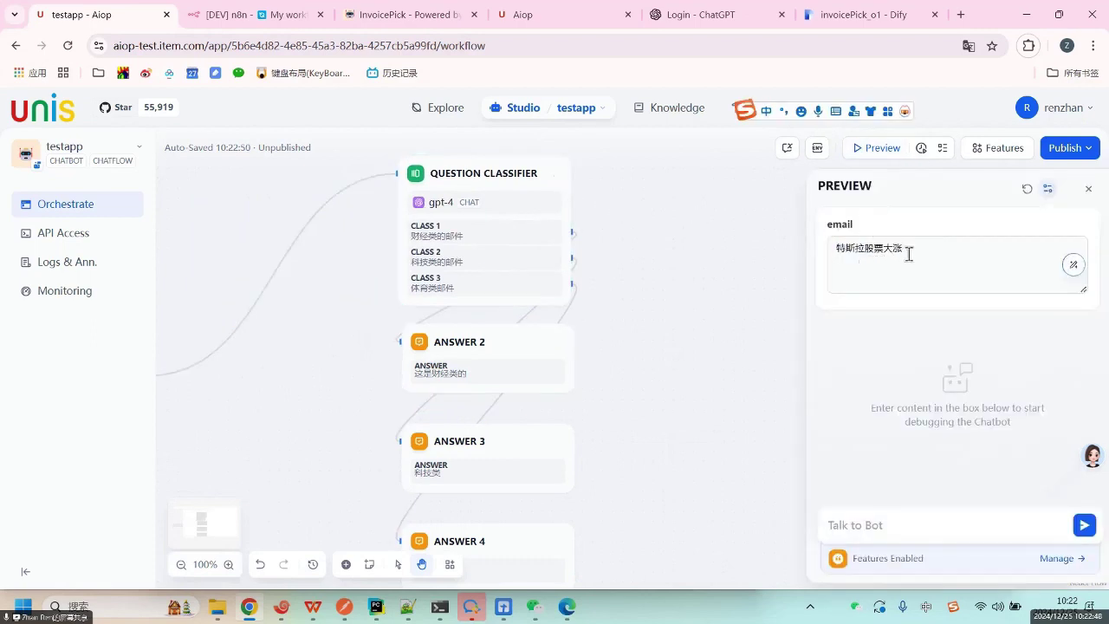
{"action": "left_click_drag", "start_coordinate": [816, 253], "coordinate": [906, 250]}
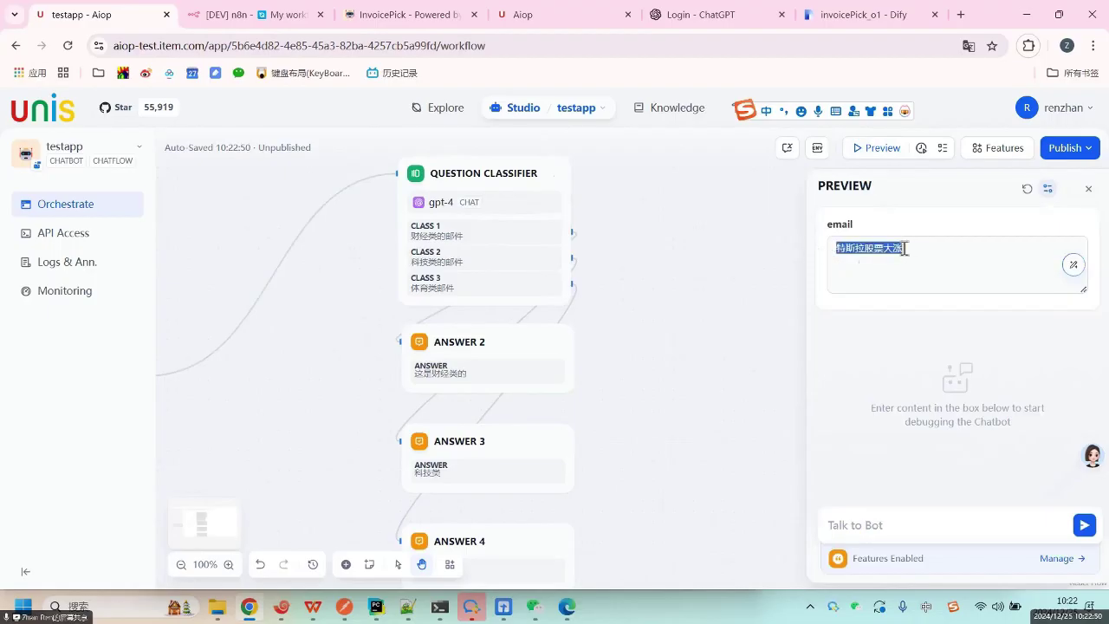
{"action": "type", "text": "q"}
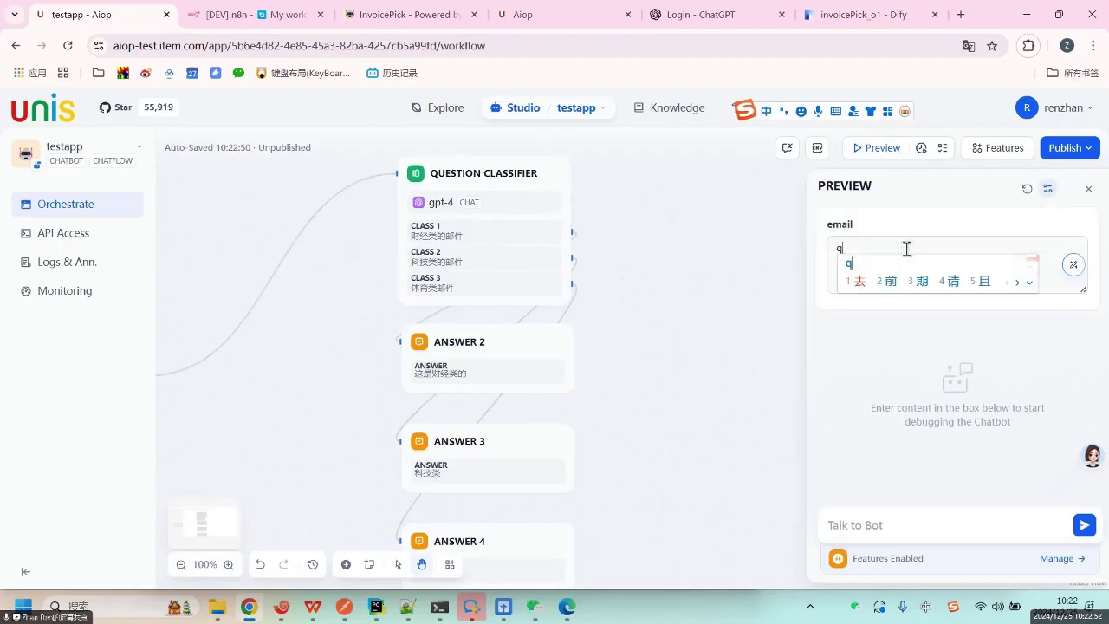
{"action": "type", "text": "idan"}
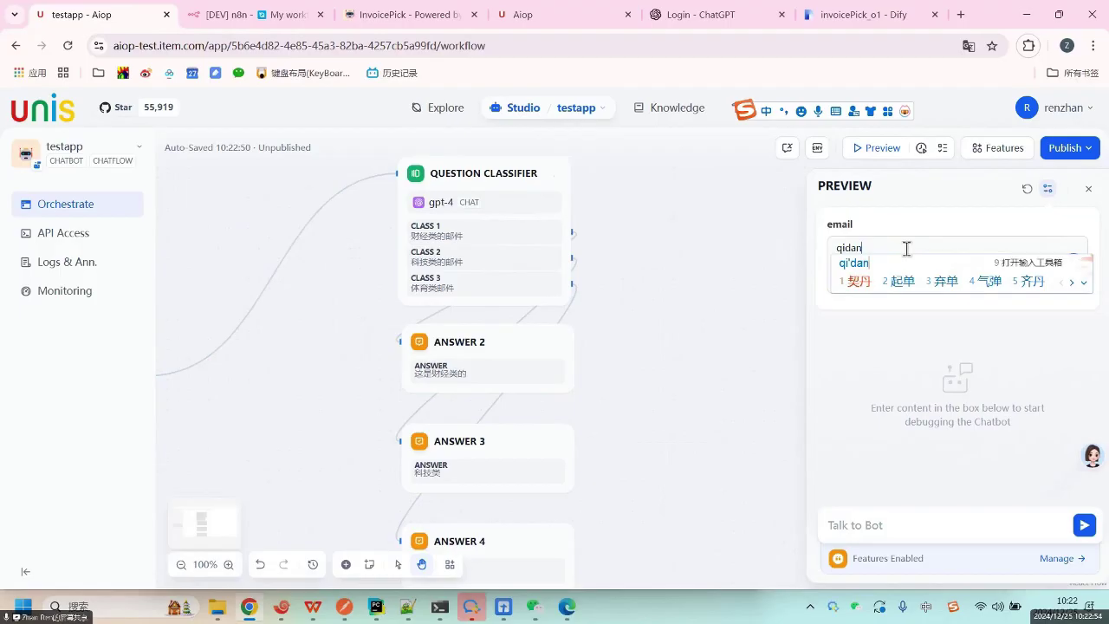
{"action": "key", "text": "BackSpace"}
{"action": "key", "text": "BackSpace"}
{"action": "key", "text": "BackSpace"}
{"action": "type", "text": "aodan"}
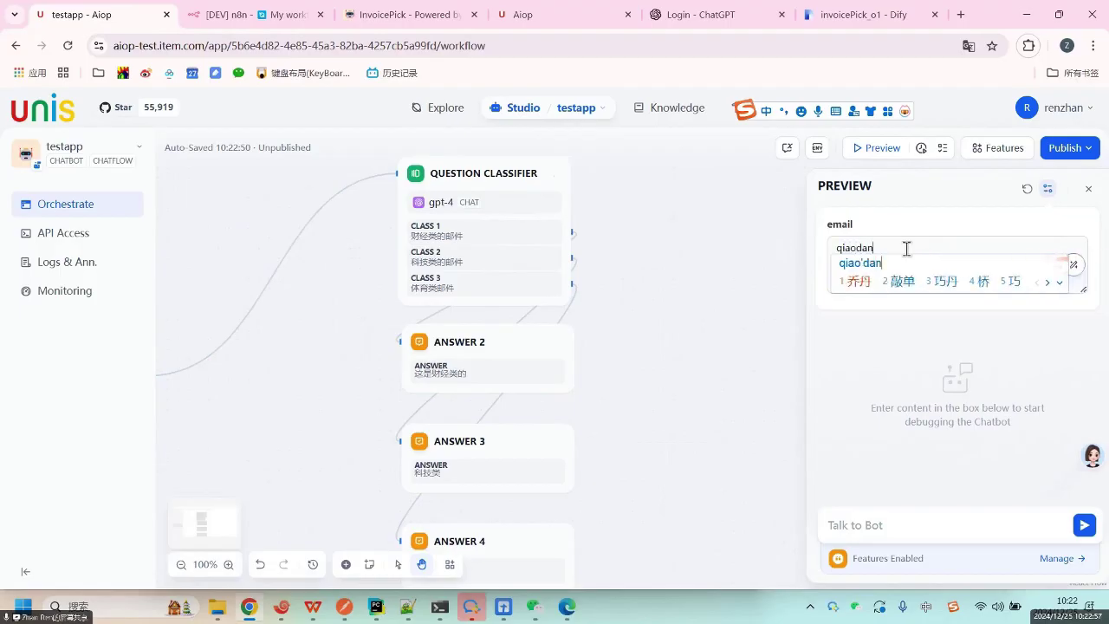
{"action": "key", "text": "Return"}
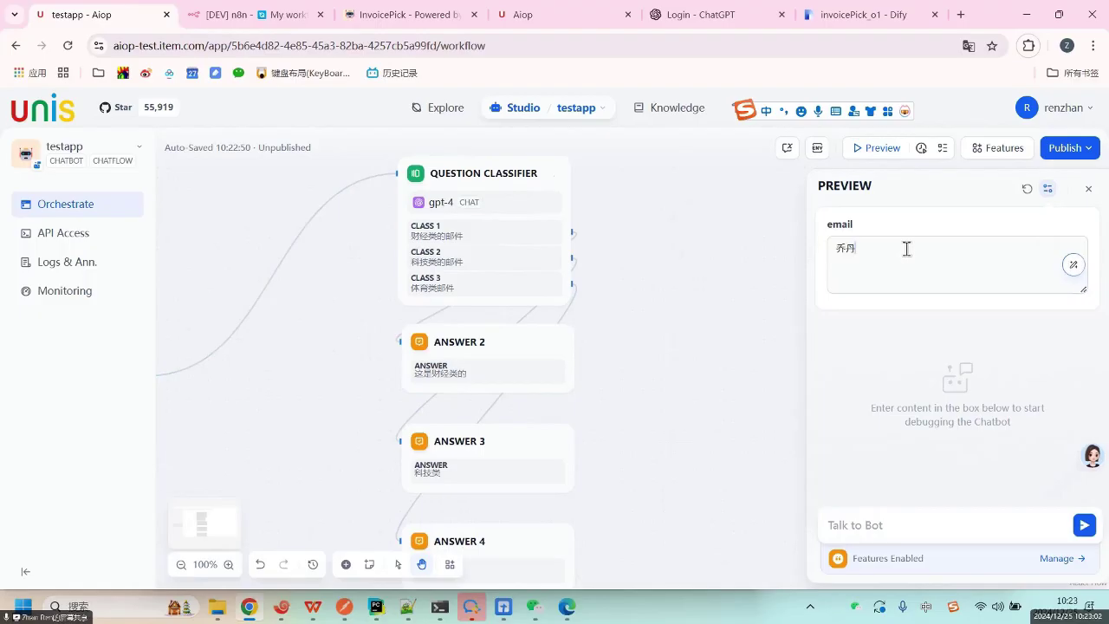
{"action": "type", "text": "tuiyile"}
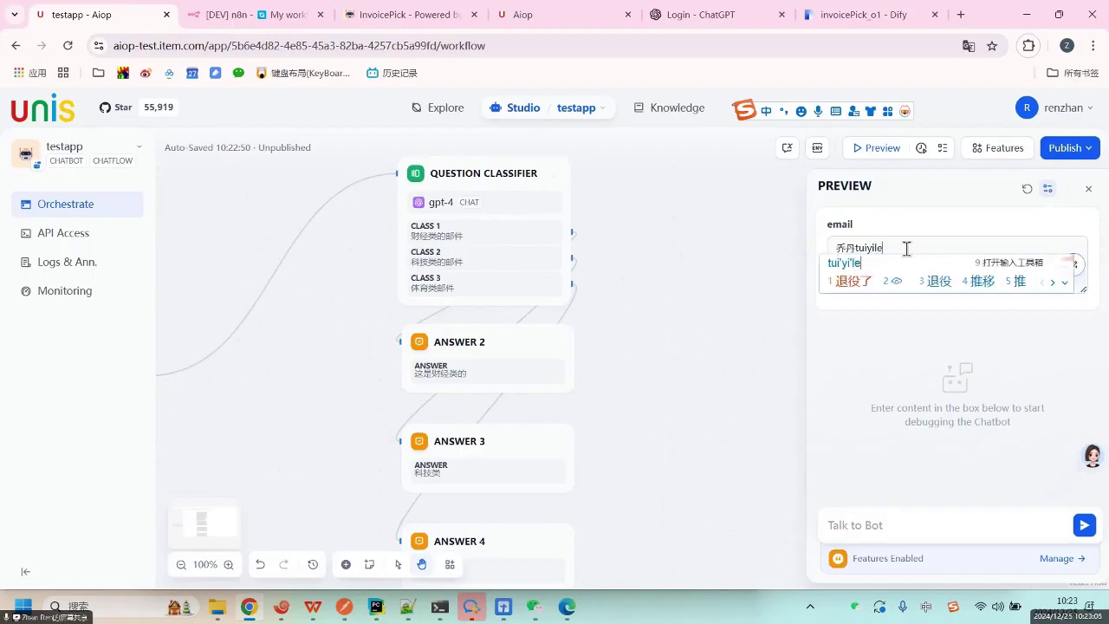
{"action": "key", "text": "space"}
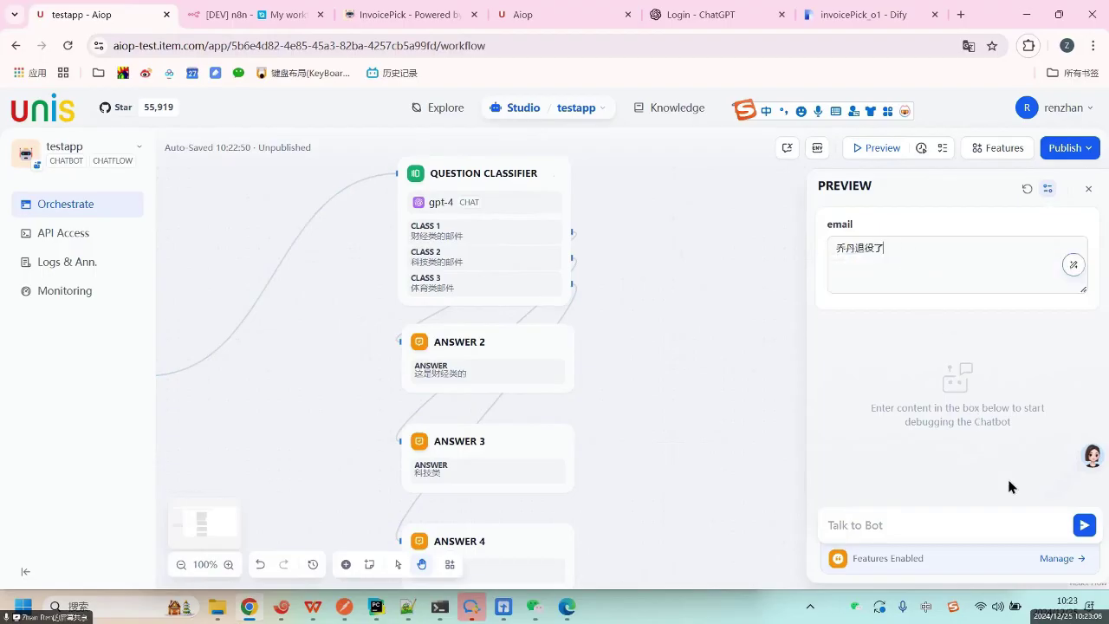
Send the message adfasdfasdf, confirm the reply 体育类, and close the preview.
{"action": "left_click", "coordinate": [956, 521]}
{"action": "type", "text": "adfasdfasdf"}
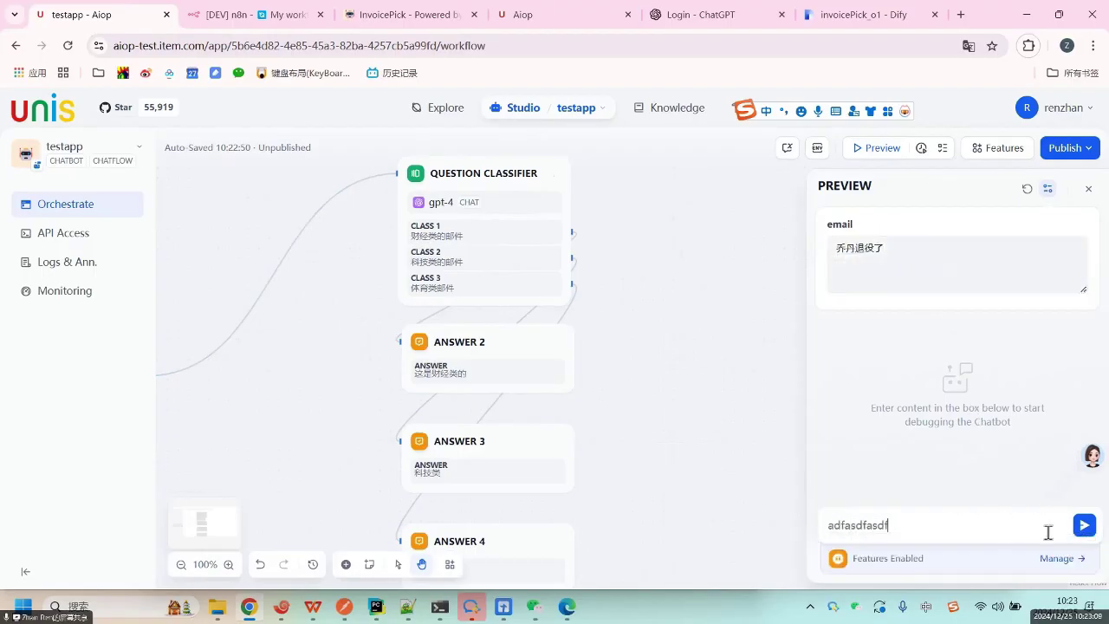
{"action": "key", "text": "Return"}
{"action": "left_click", "coordinate": [1085, 526]}
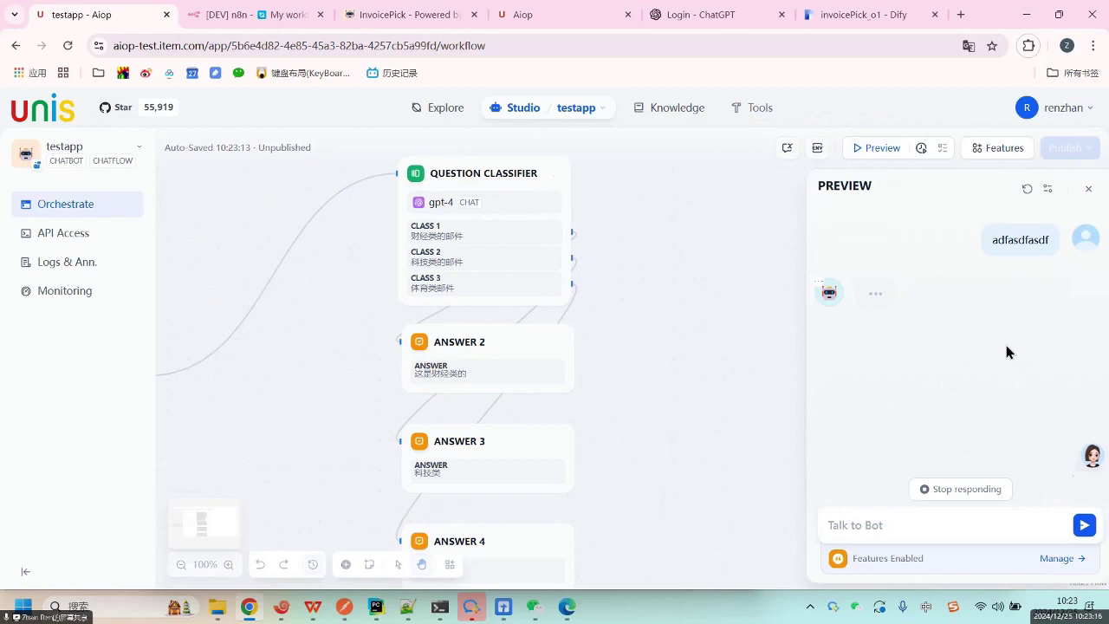
{"action": "left_click_drag", "start_coordinate": [866, 319], "coordinate": [916, 321]}
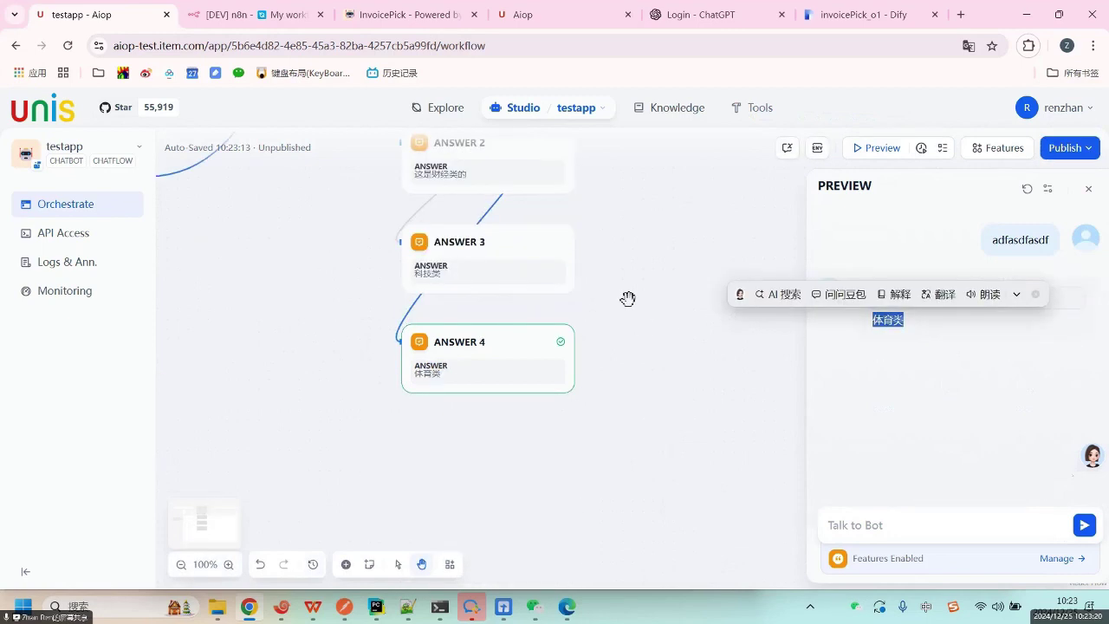
{"action": "left_click_drag", "start_coordinate": [623, 248], "coordinate": [735, 441]}
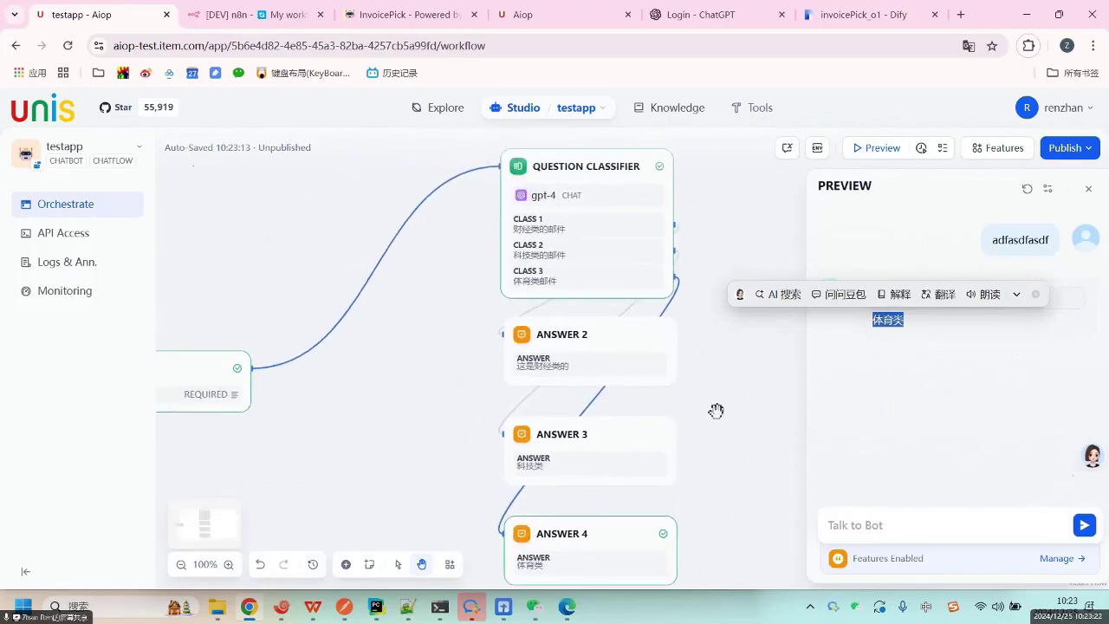
{"action": "left_click_drag", "start_coordinate": [337, 360], "coordinate": [419, 340]}
{"action": "left_click_drag", "start_coordinate": [252, 341], "coordinate": [339, 295]}
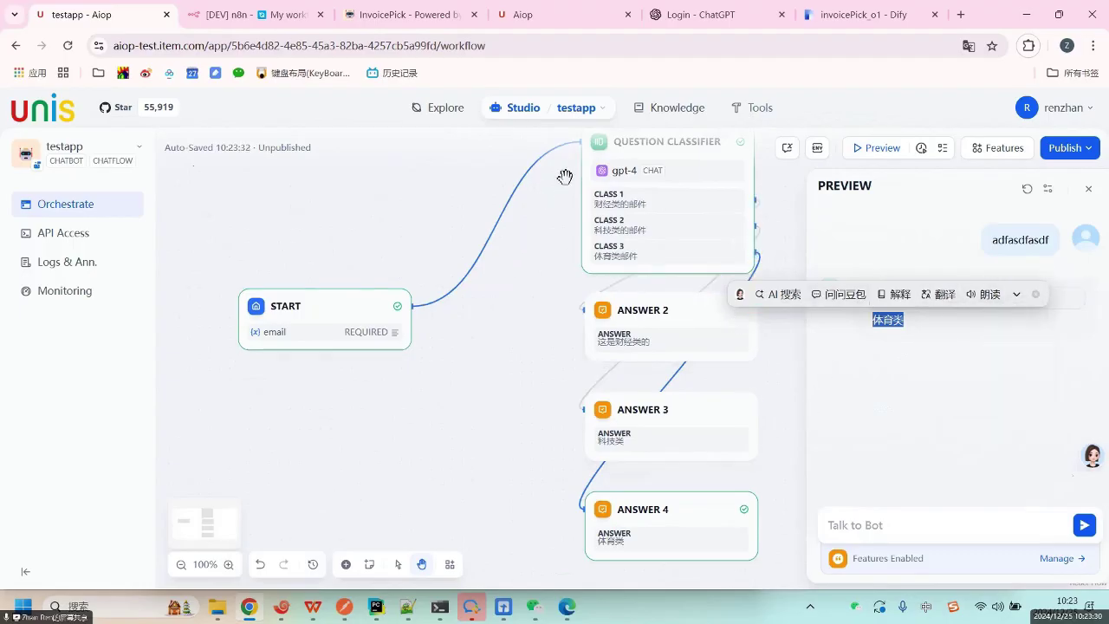
{"action": "key", "text": "ctrl+a"}
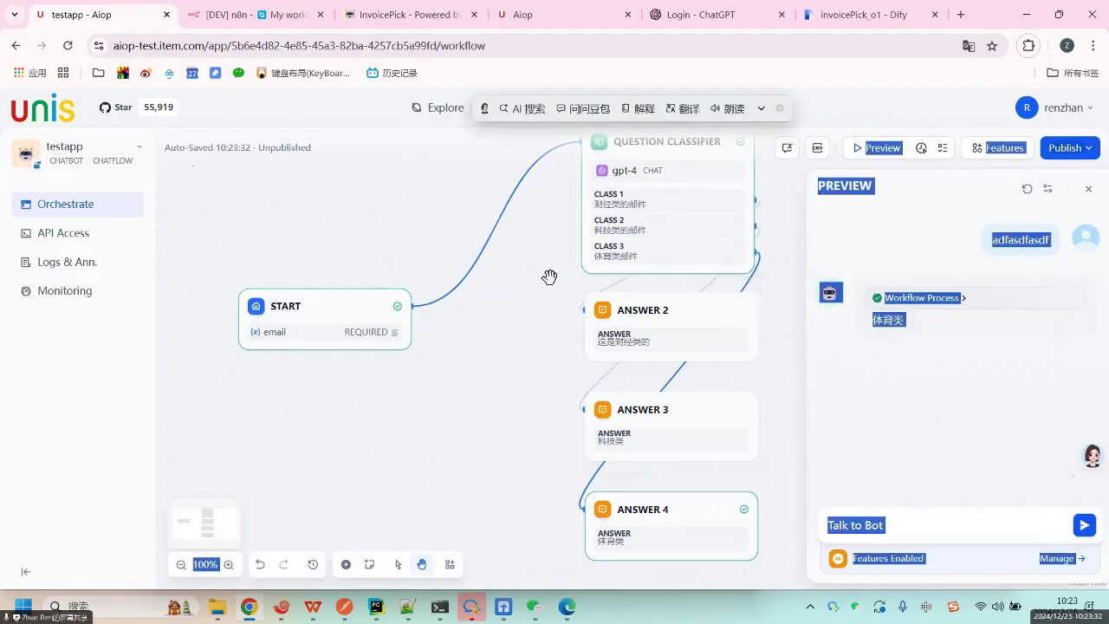
{"action": "left_click", "coordinate": [1088, 184]}
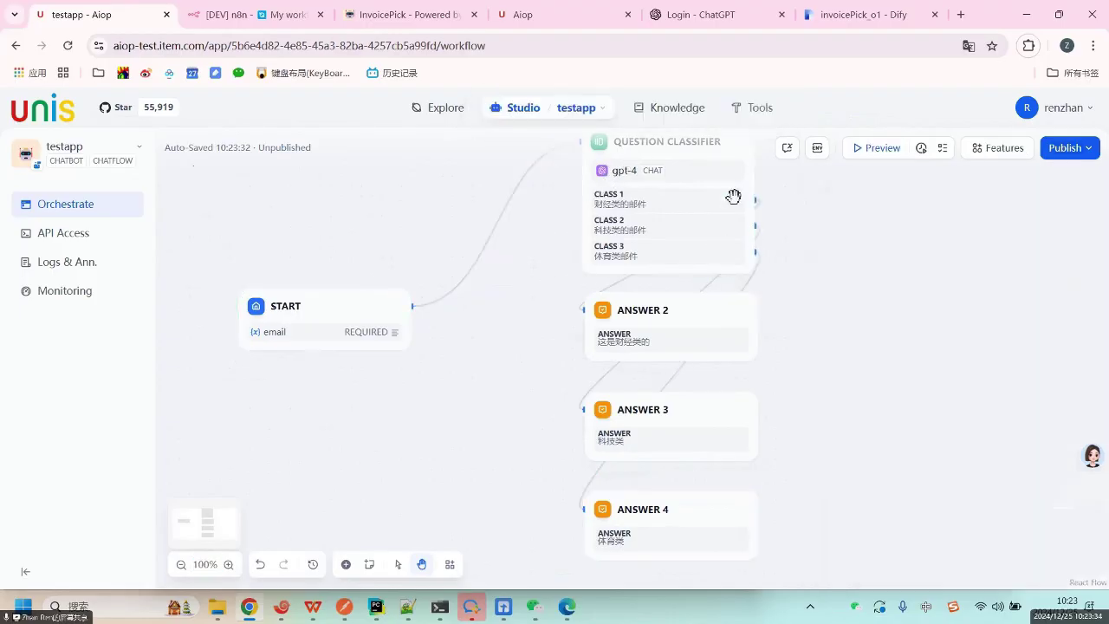
Delete the Question Classifier and the Answer 2, 3 and 4 nodes.
{"action": "key", "text": "ctrl+a"}
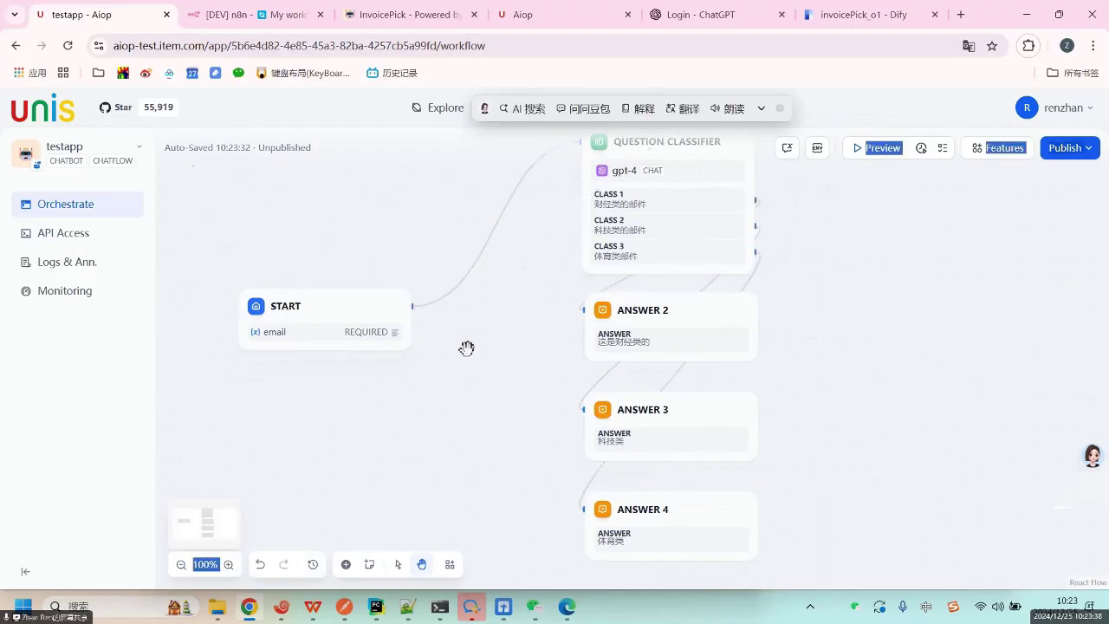
{"action": "scroll", "coordinate": [487, 420], "scroll_direction": "up", "scroll_amount": 3}
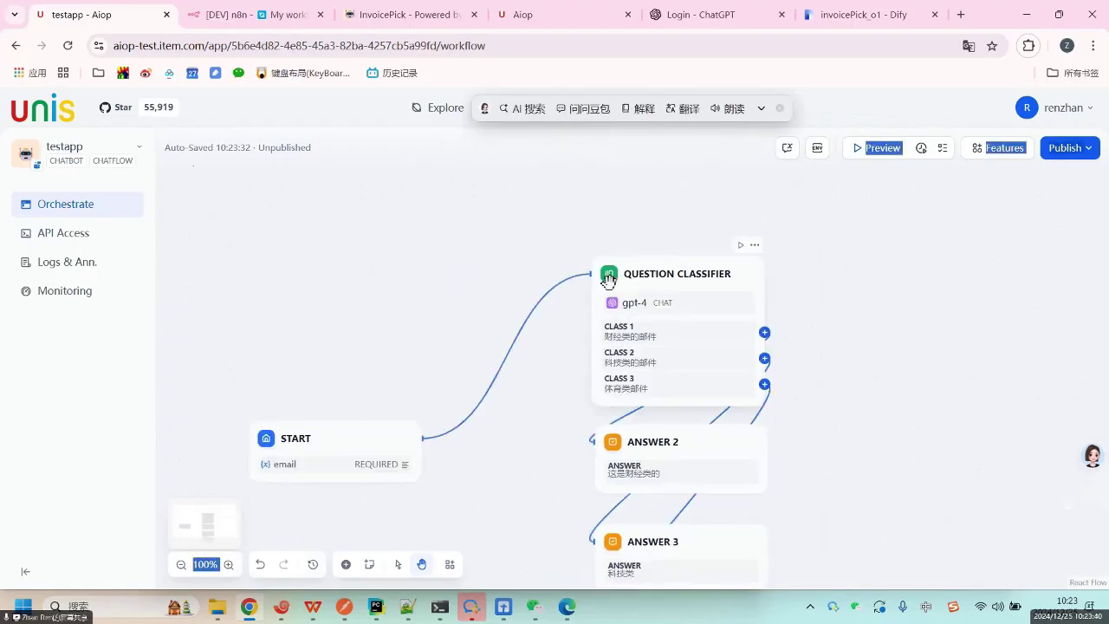
{"action": "left_click", "coordinate": [635, 275]}
{"action": "key", "text": "Delete"}
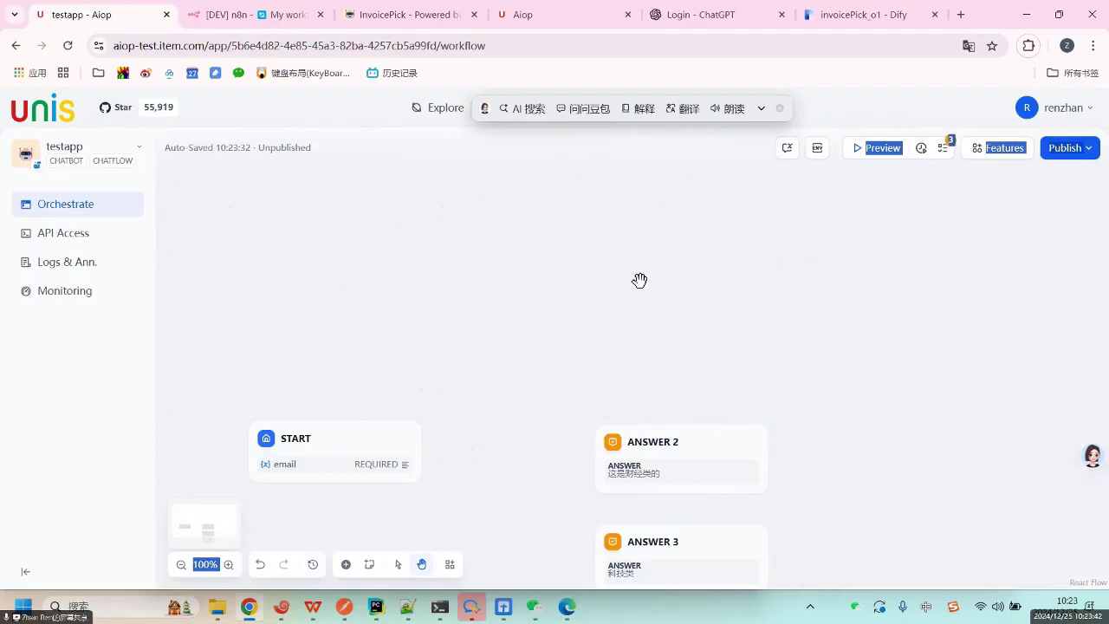
{"action": "left_click", "coordinate": [663, 433]}
{"action": "key", "text": "Delete"}
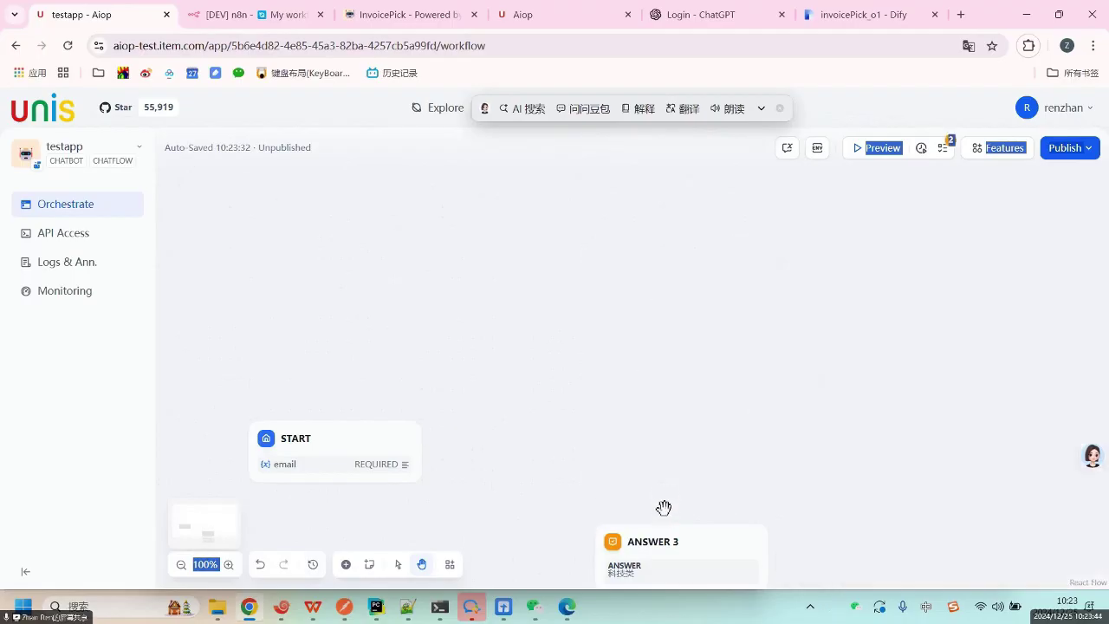
{"action": "left_click", "coordinate": [665, 533]}
{"action": "key", "text": "Delete"}
{"action": "scroll", "coordinate": [668, 450], "scroll_direction": "down", "scroll_amount": 3}
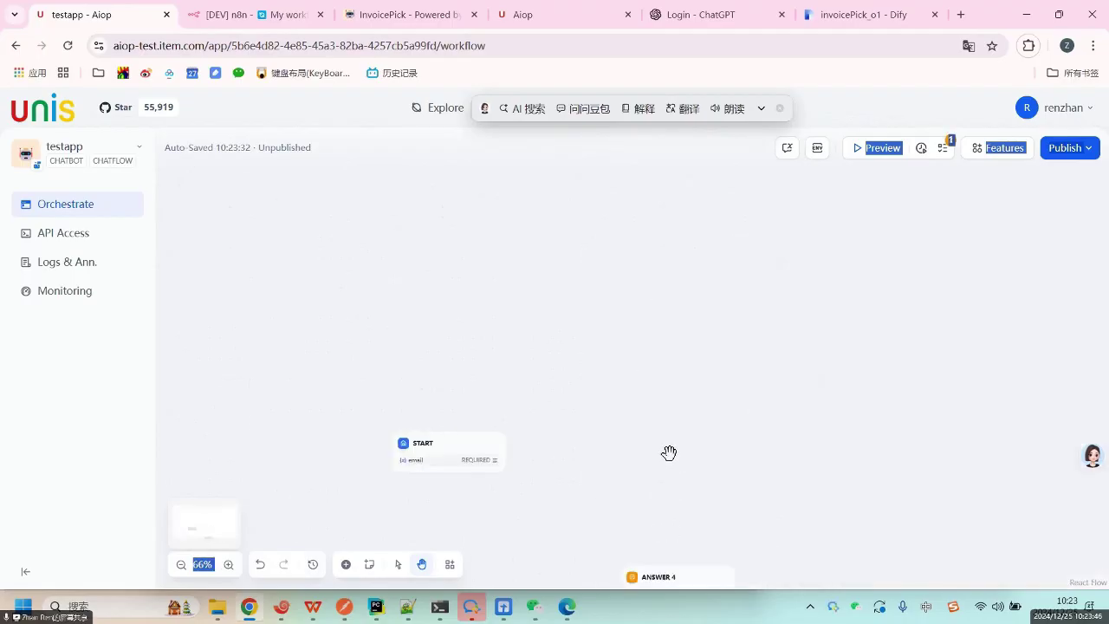
{"action": "left_click", "coordinate": [673, 576]}
{"action": "key", "text": "Delete"}
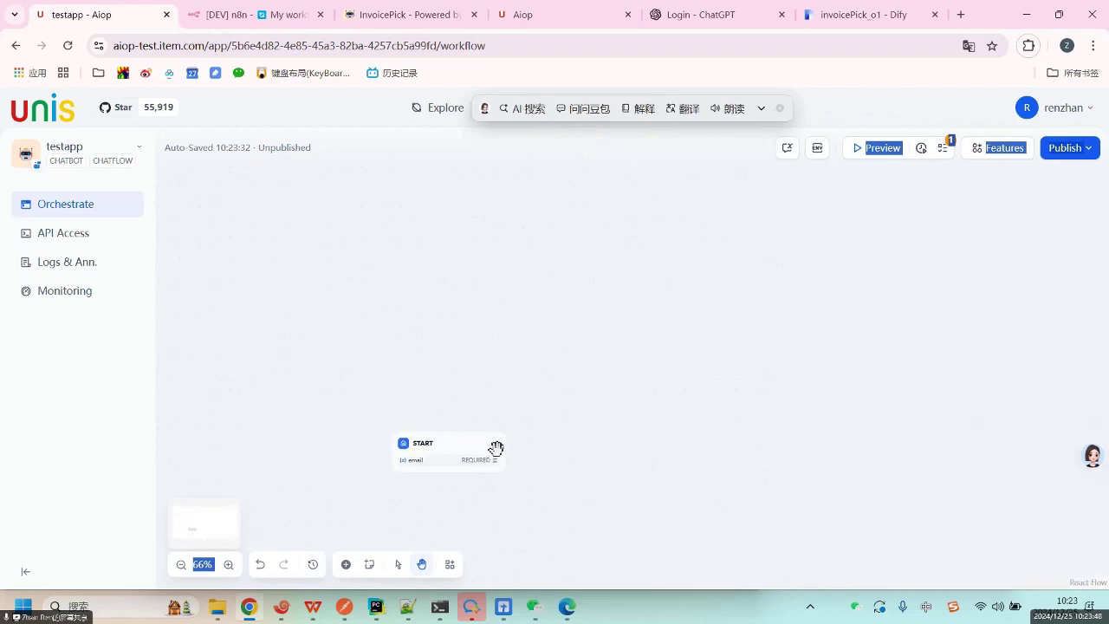
Insert an IF/ELSE after START with the IF condition email contains 体育.
{"action": "left_click", "coordinate": [506, 443]}
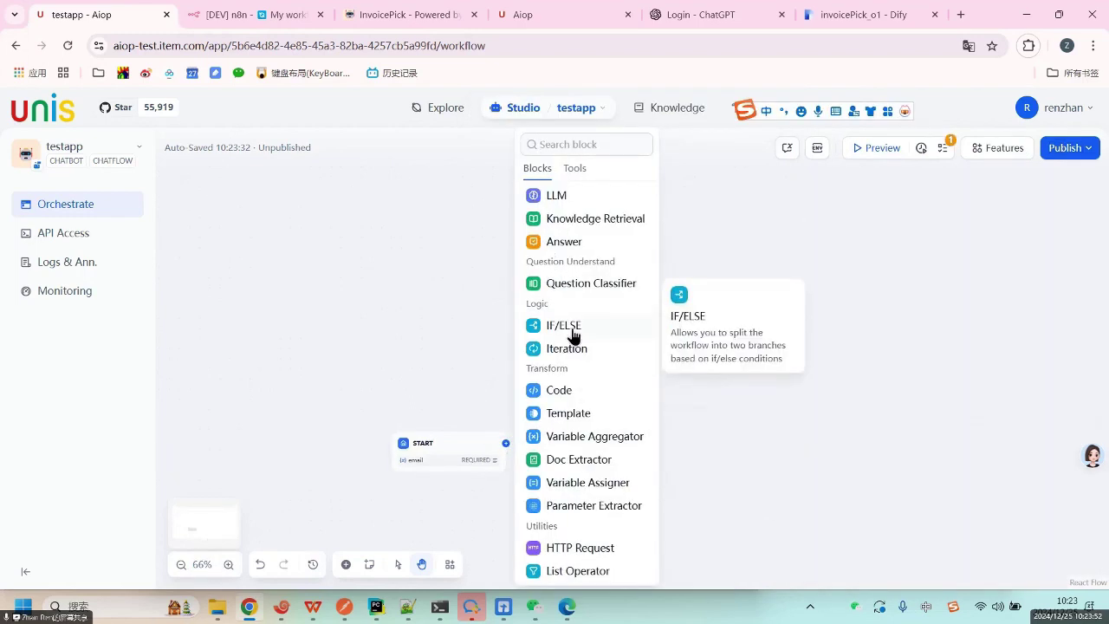
{"action": "left_click", "coordinate": [573, 332]}
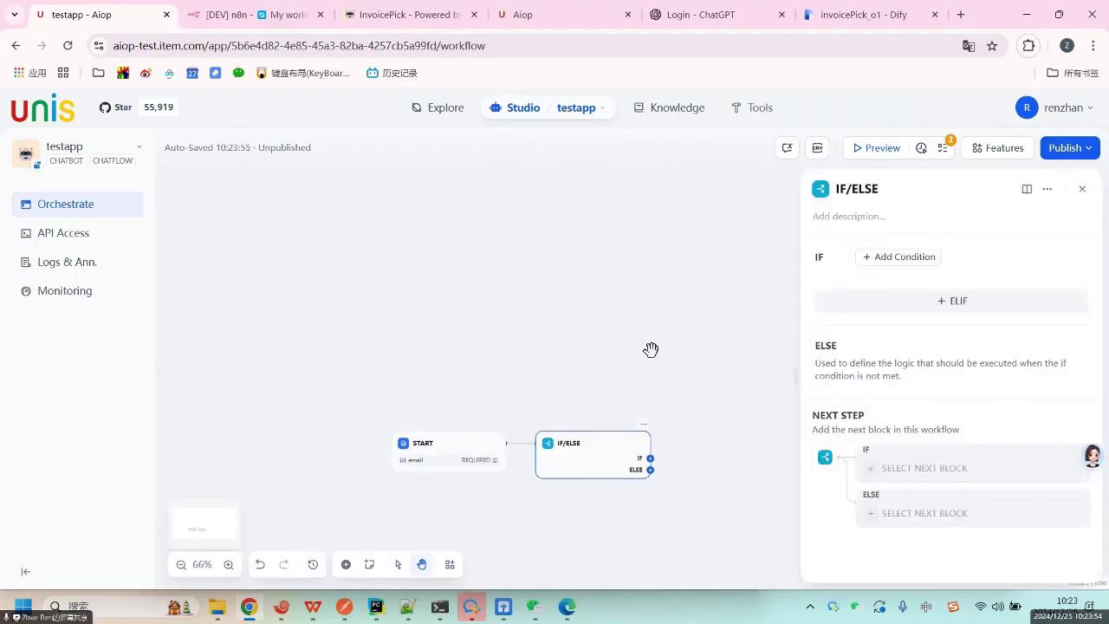
{"action": "left_click", "coordinate": [920, 260]}
{"action": "left_click", "coordinate": [914, 325]}
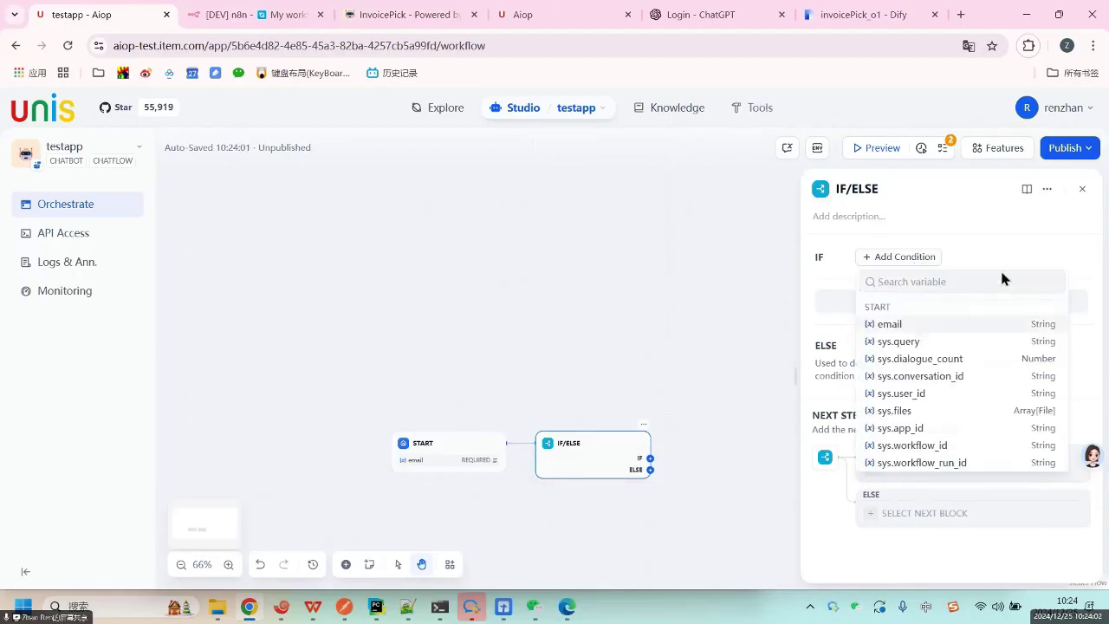
{"action": "left_click", "coordinate": [1043, 259]}
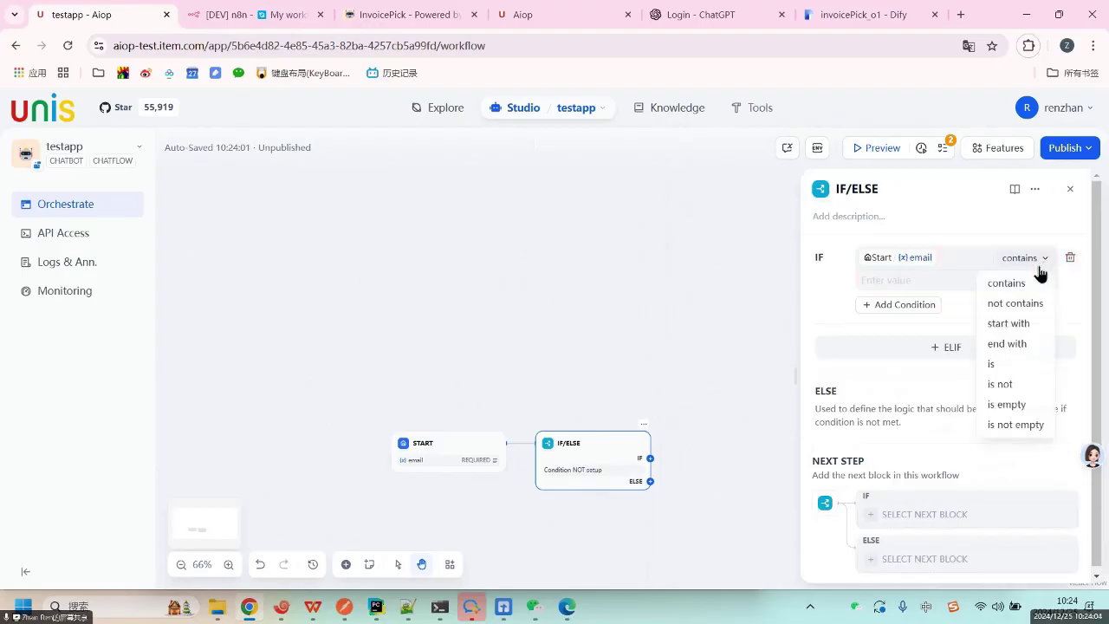
{"action": "left_click", "coordinate": [947, 298]}
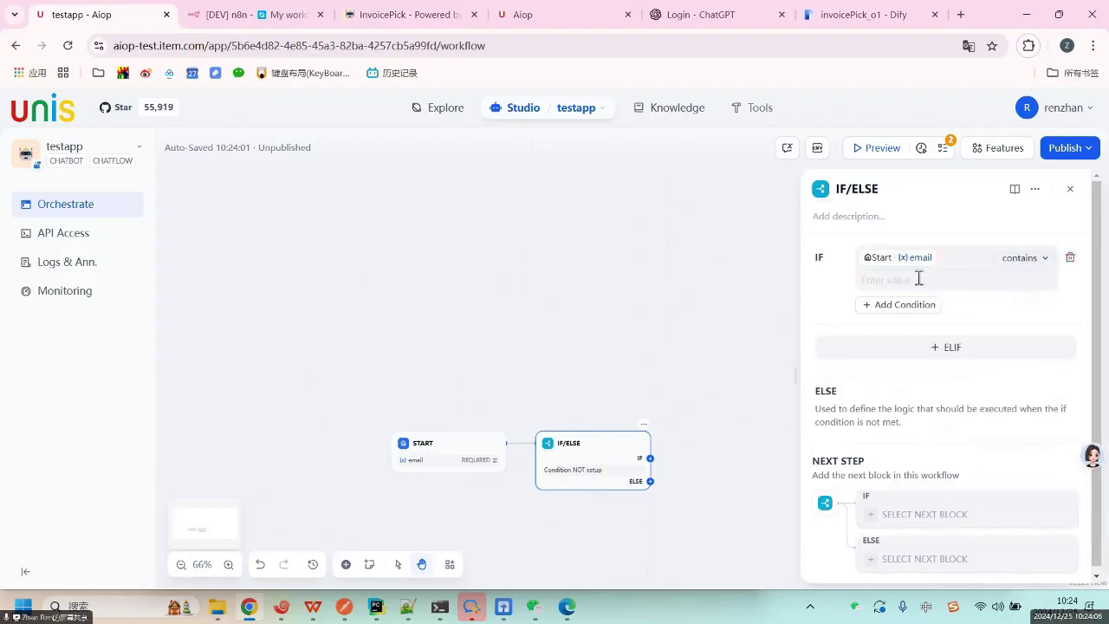
{"action": "left_click", "coordinate": [920, 277]}
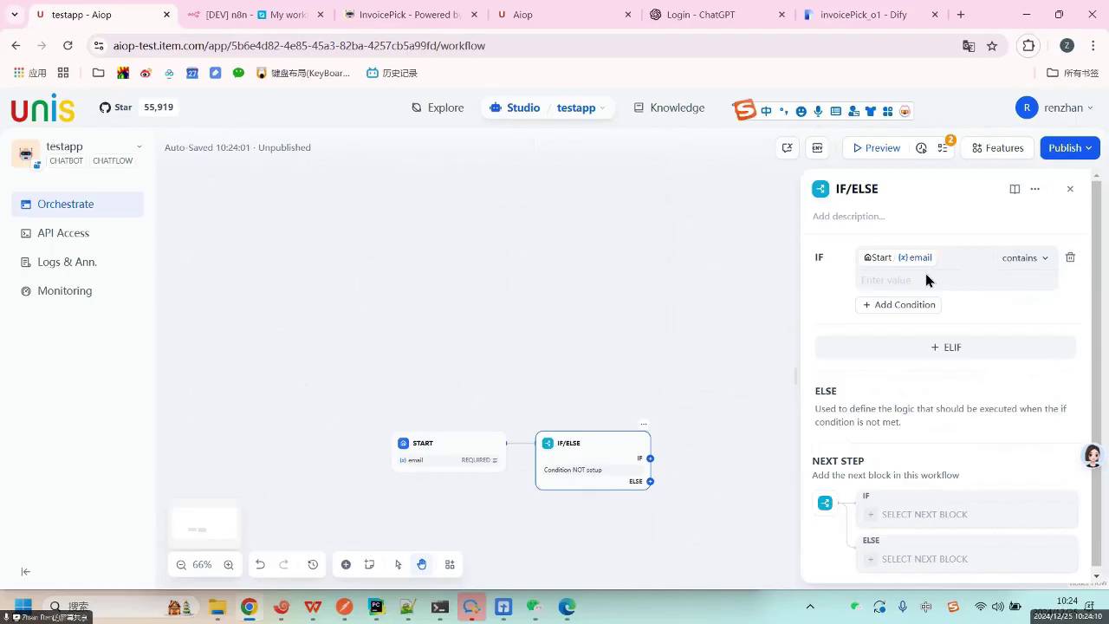
{"action": "type", "text": "体育"}
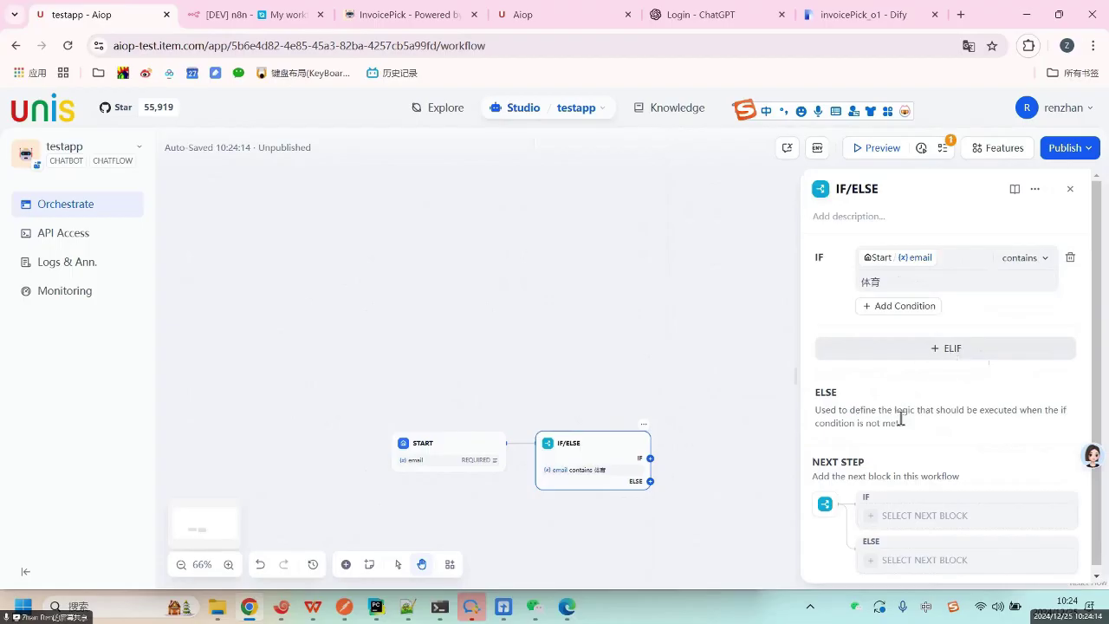
Attach an Answer block to both the IF branch and the ELSE branch.
{"action": "left_click", "coordinate": [650, 458]}
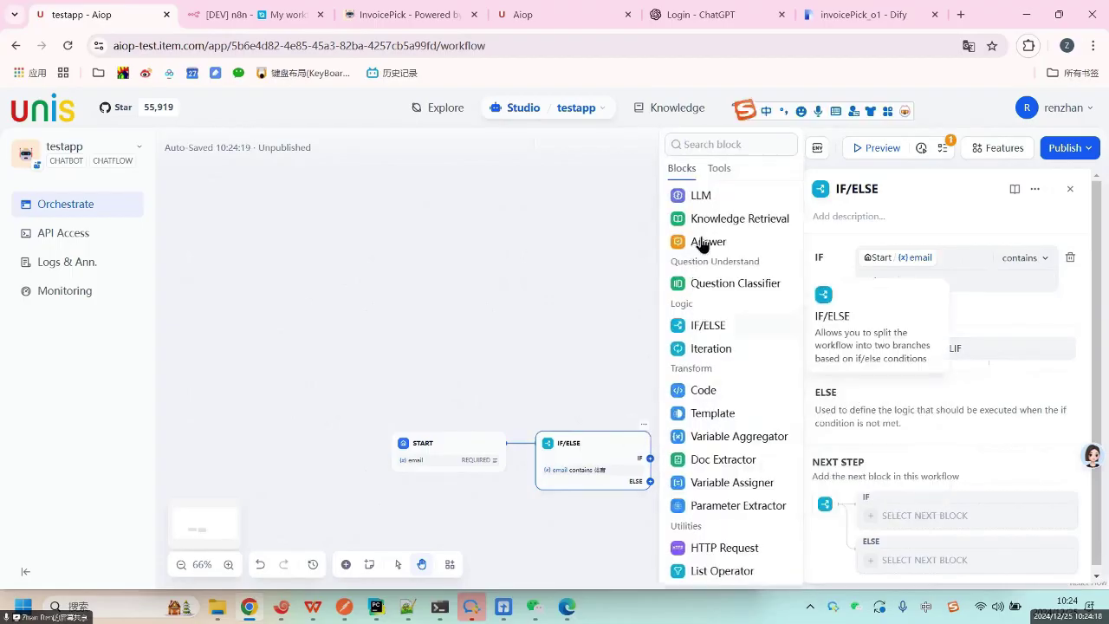
{"action": "left_click", "coordinate": [704, 242]}
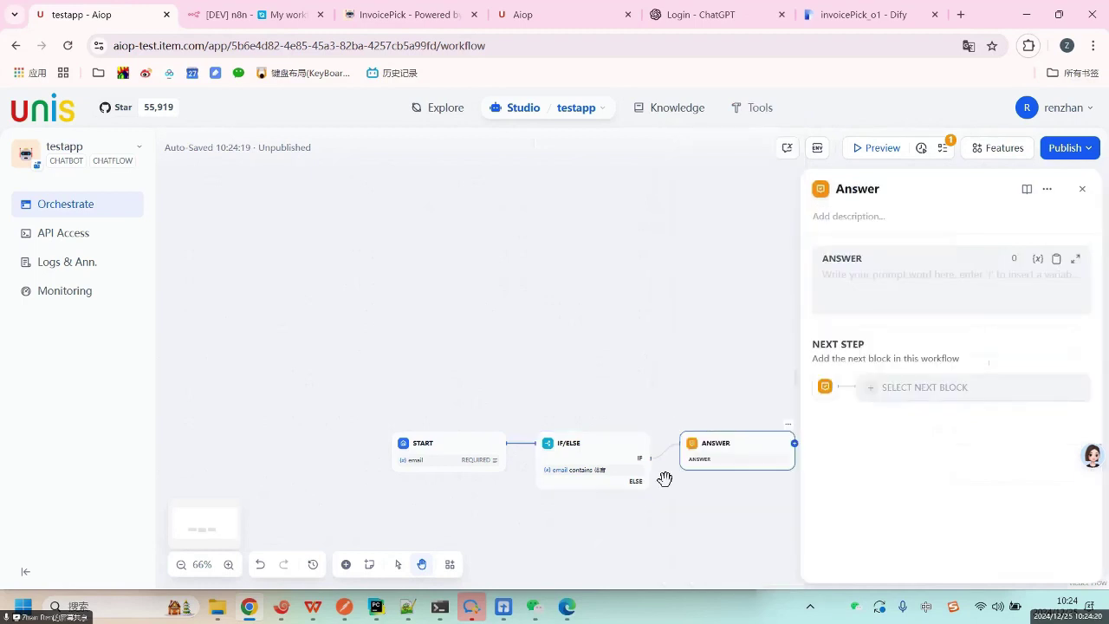
{"action": "left_click", "coordinate": [649, 481]}
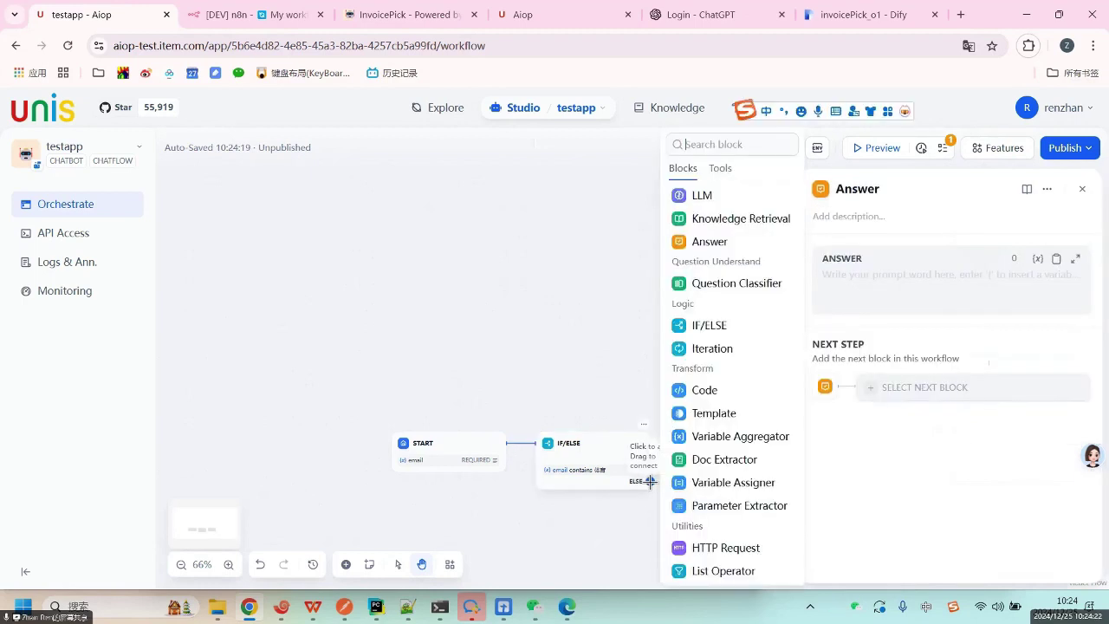
{"action": "left_click", "coordinate": [703, 242]}
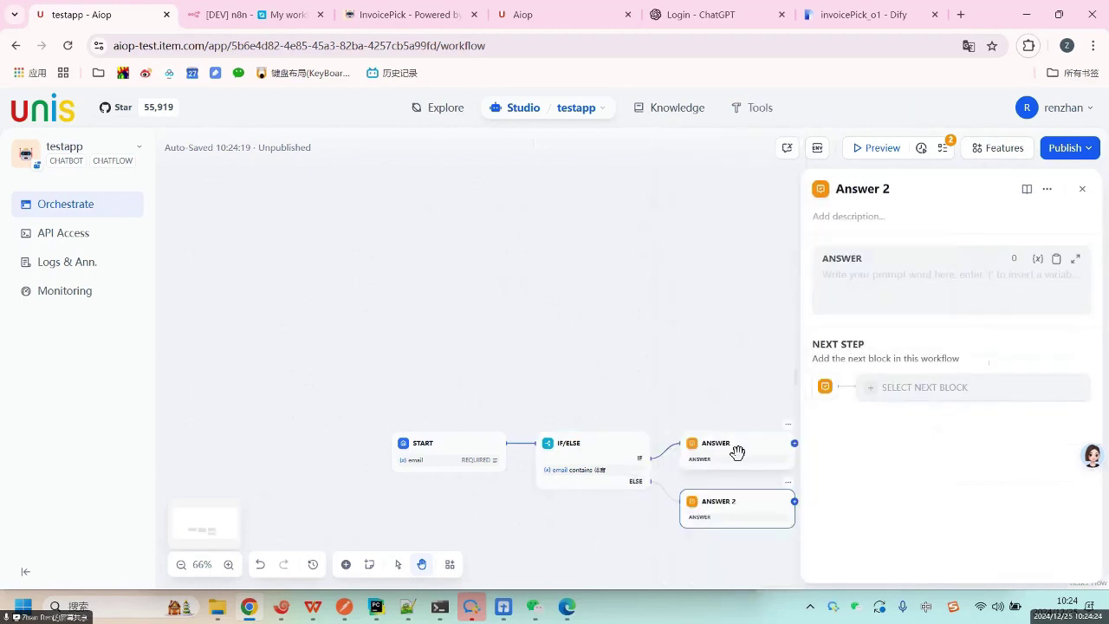
Make the first ANSWER node reply with the text '体育类'.
{"action": "left_click", "coordinate": [736, 451]}
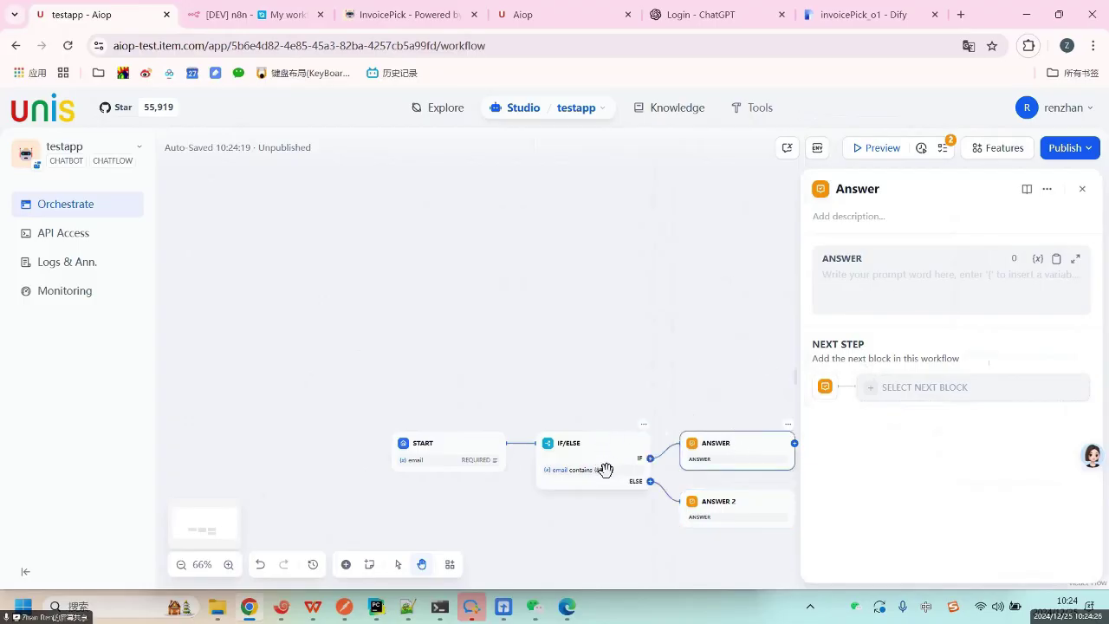
{"action": "left_click", "coordinate": [909, 276]}
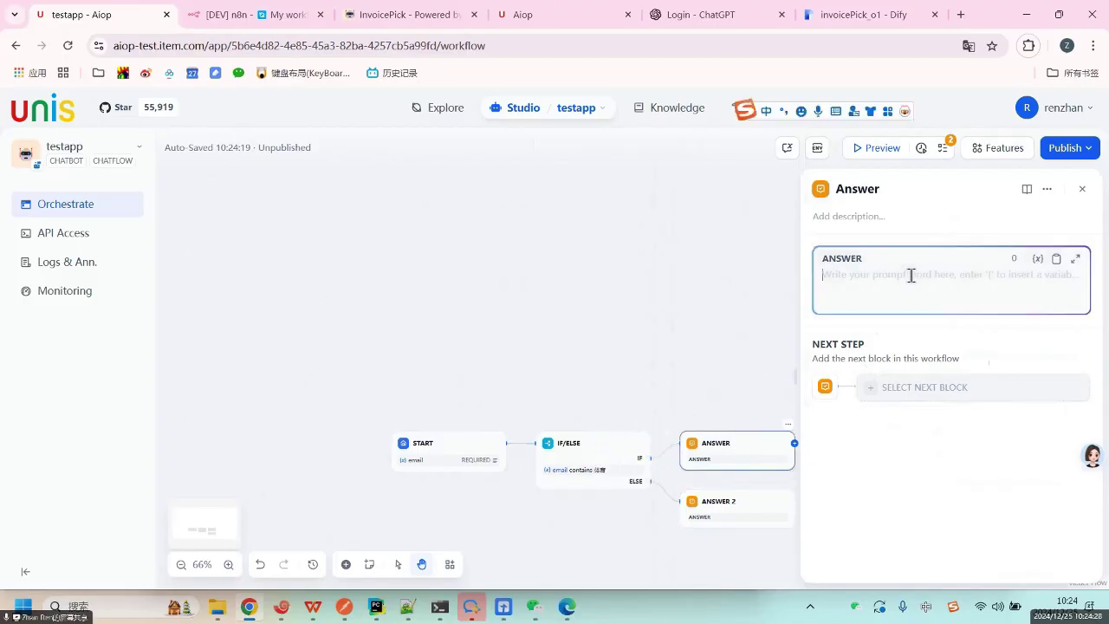
{"action": "type", "text": "体育"}
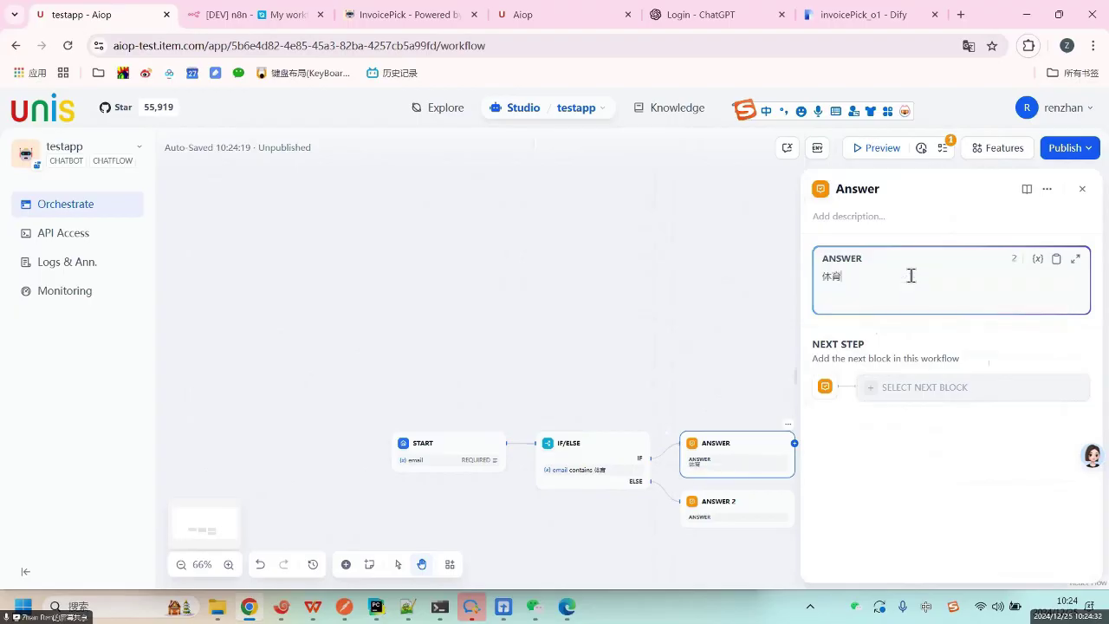
{"action": "type", "text": "类"}
{"action": "left_click_drag", "start_coordinate": [653, 426], "coordinate": [543, 334]}
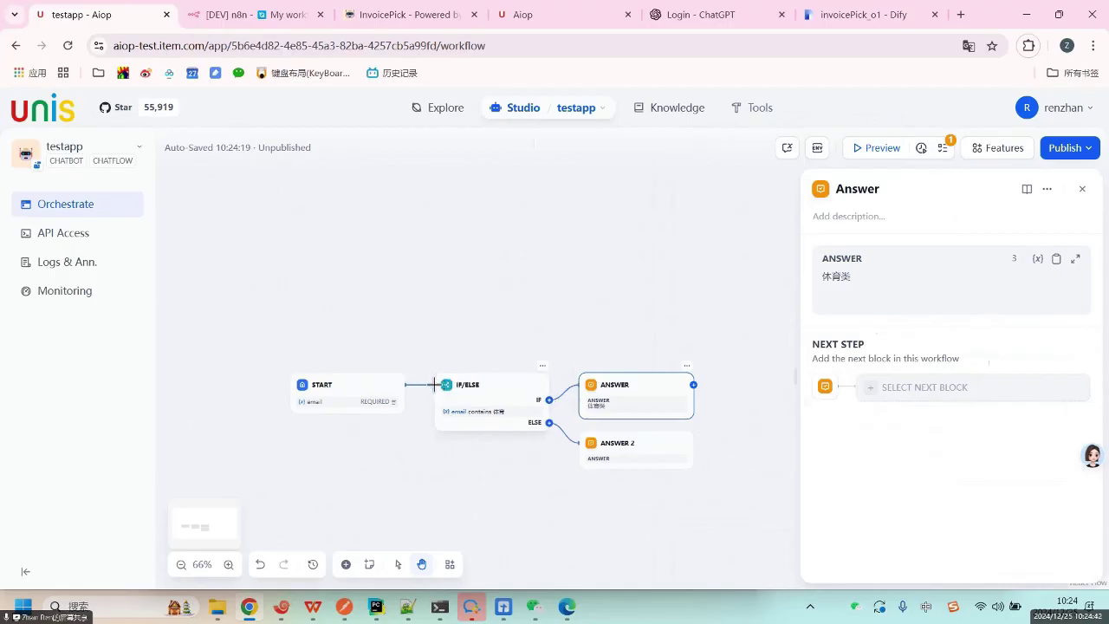
{"action": "left_click", "coordinate": [549, 399]}
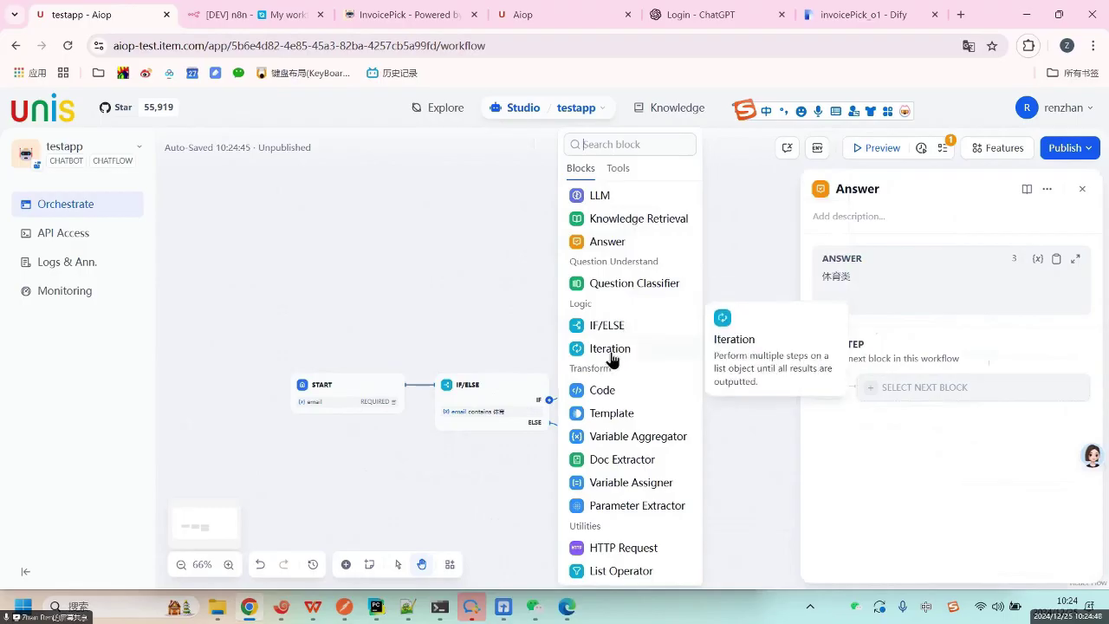
Add an Iteration block on the IF branch and position it above the IF/ELSE node.
{"action": "left_click", "coordinate": [610, 350]}
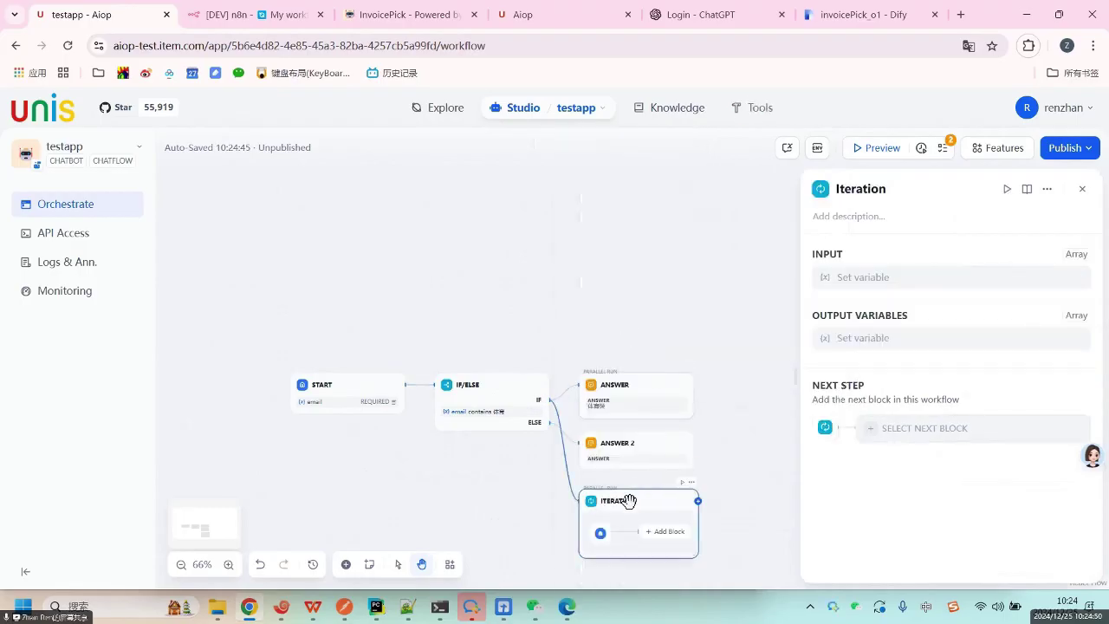
{"action": "left_click_drag", "start_coordinate": [629, 500], "coordinate": [505, 253]}
{"action": "left_click_drag", "start_coordinate": [489, 207], "coordinate": [488, 207]}
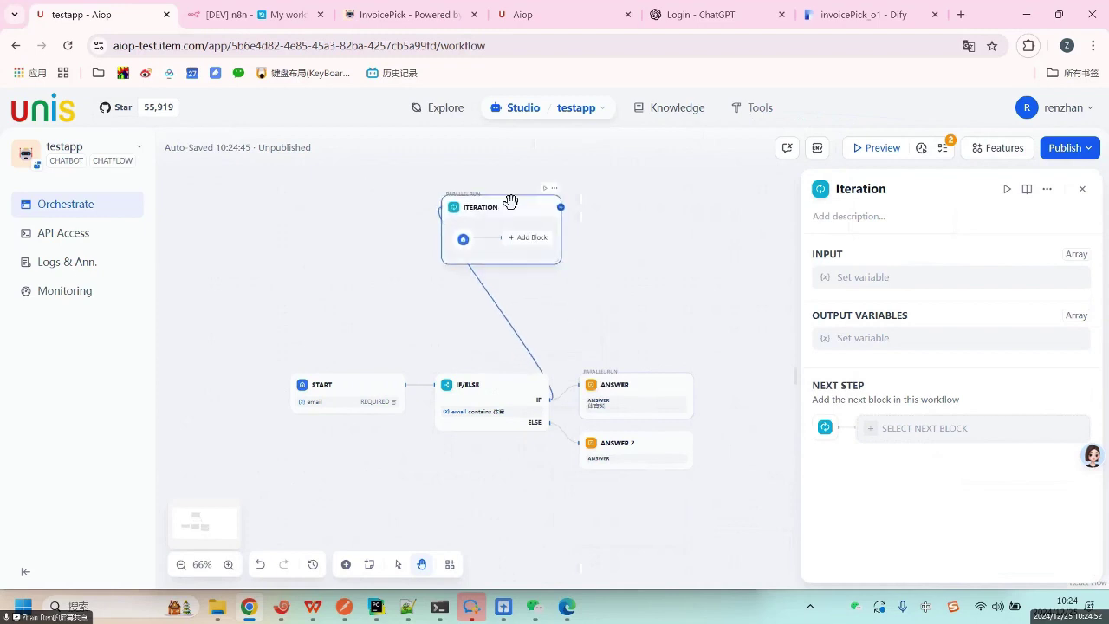
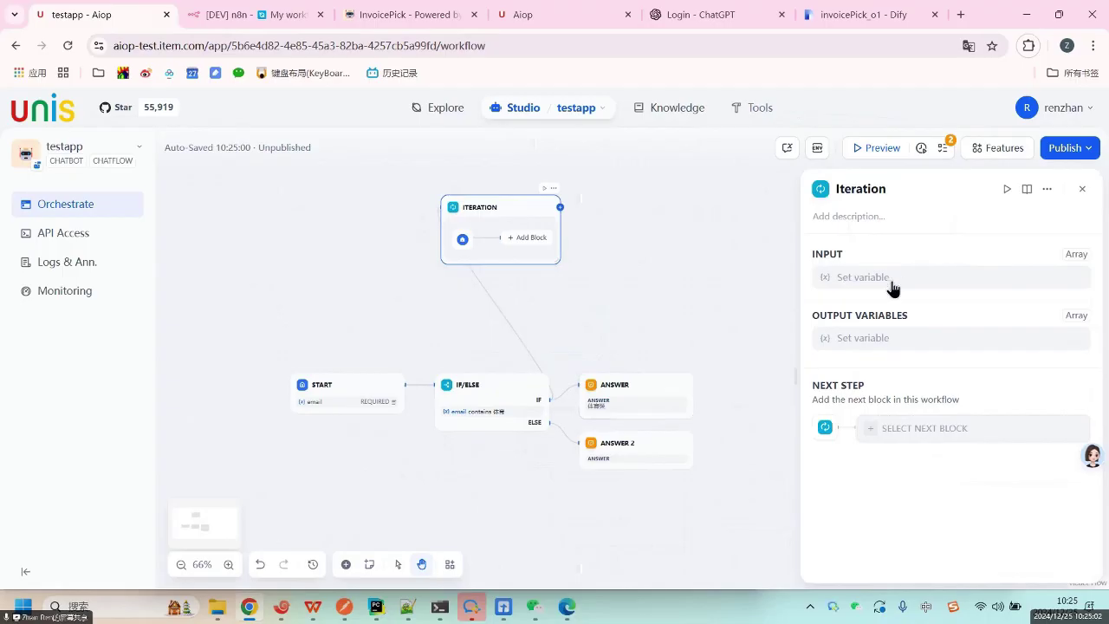
Wire the IF branch into the Iteration block, parallel to the Answer block.
{"action": "double_click", "coordinate": [1074, 252]}
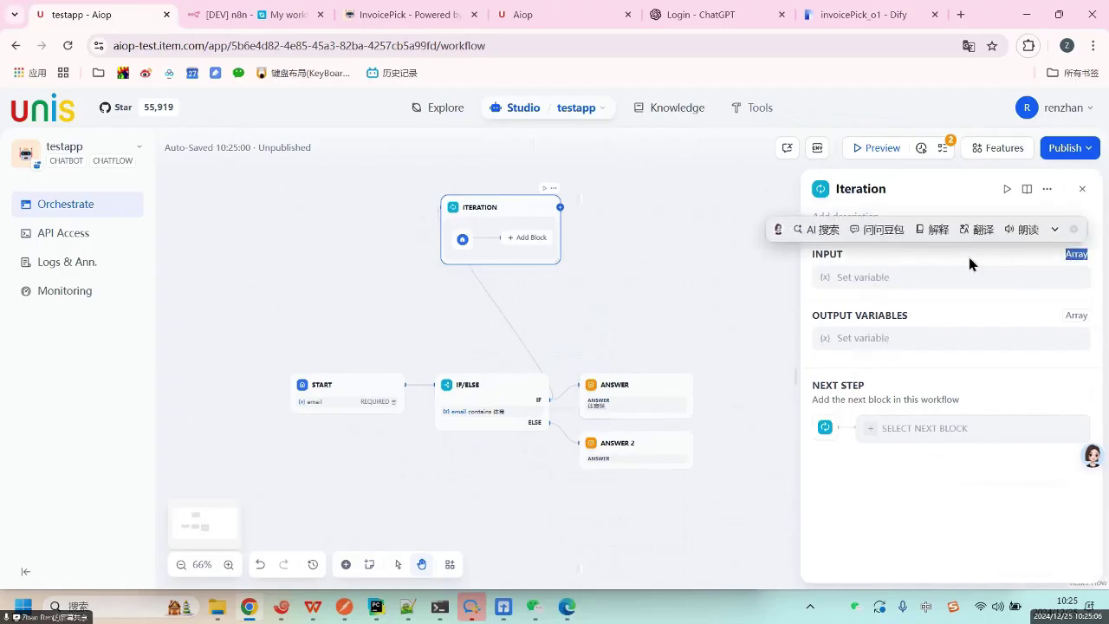
{"action": "left_click", "coordinate": [901, 251]}
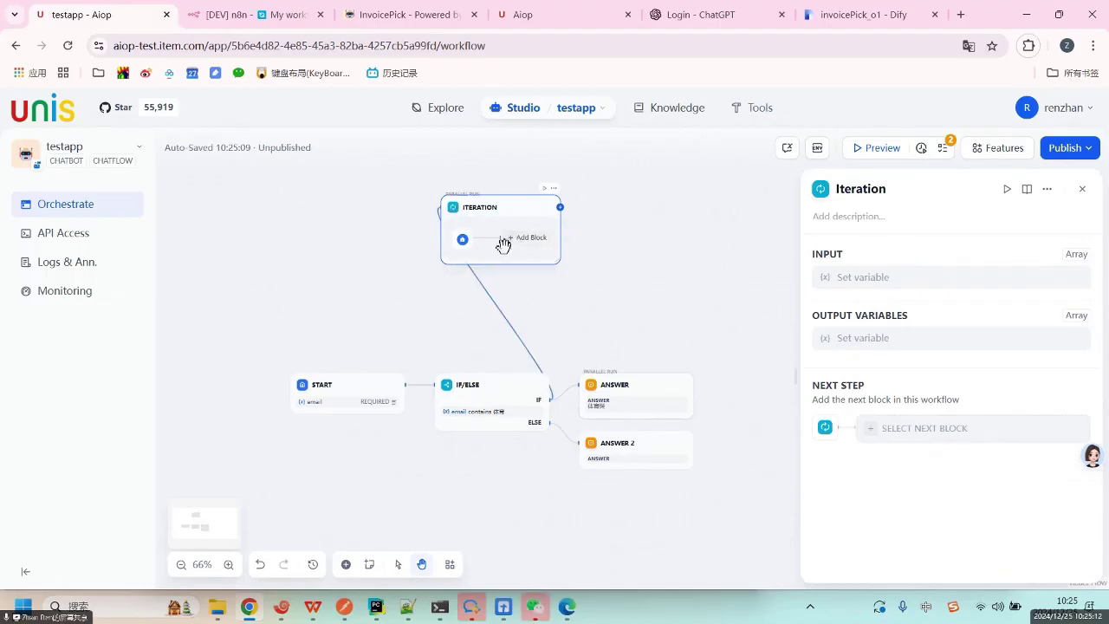
{"action": "left_click", "coordinate": [535, 239]}
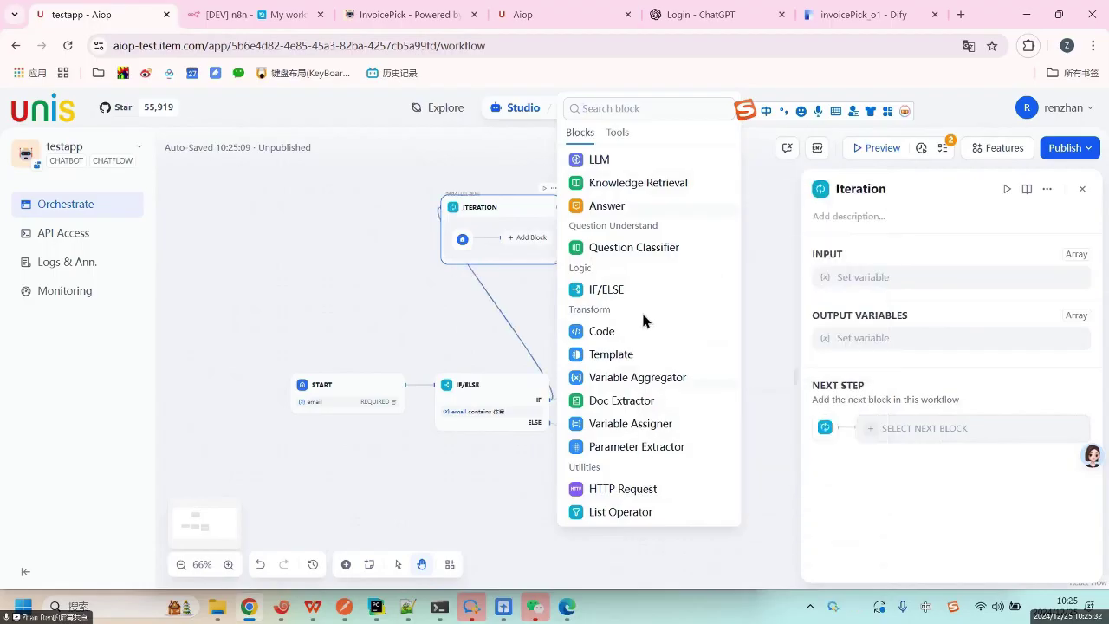
{"action": "left_click", "coordinate": [761, 333]}
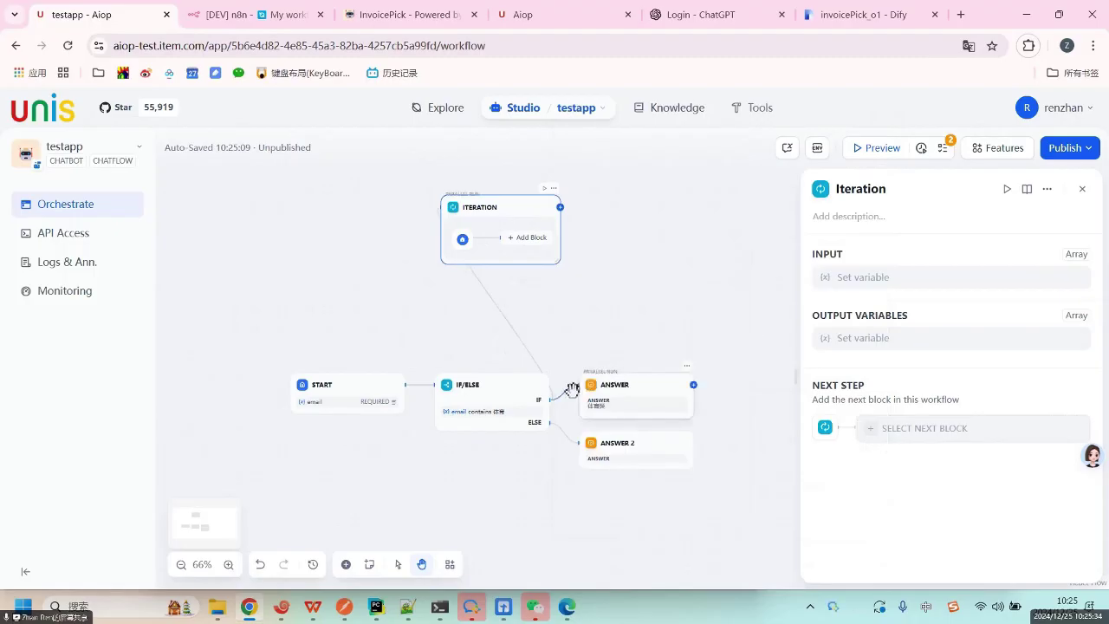
{"action": "left_click_drag", "start_coordinate": [551, 400], "coordinate": [517, 215]}
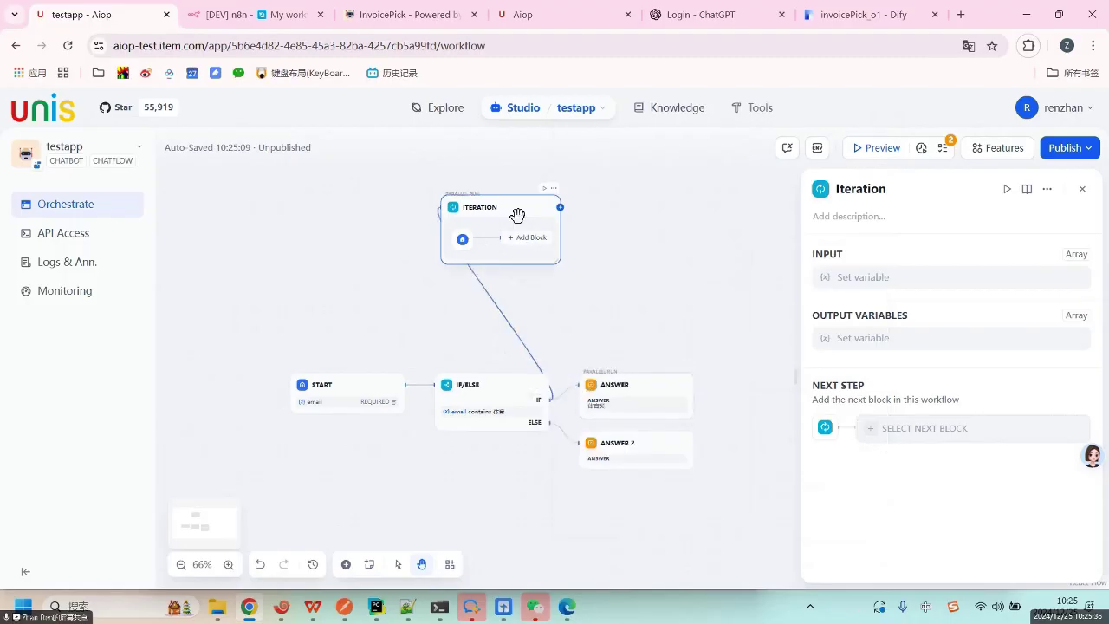
{"action": "left_click", "coordinate": [550, 400]}
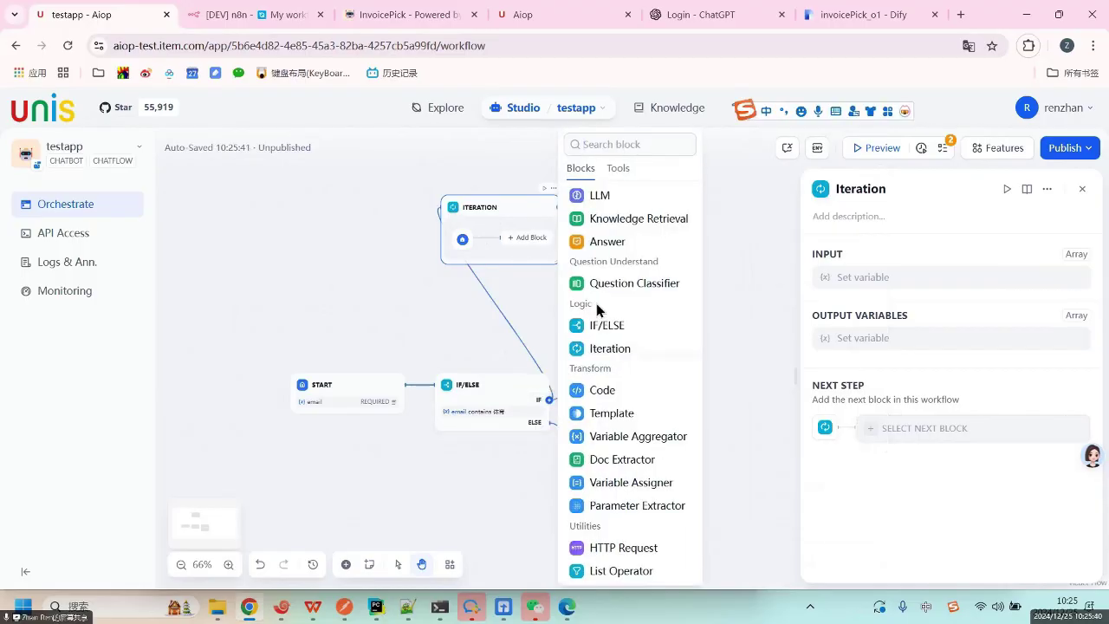
Add a Code block after the IF branch, with arg1 from Start email and arg2 from sys.query.
{"action": "left_click", "coordinate": [607, 391]}
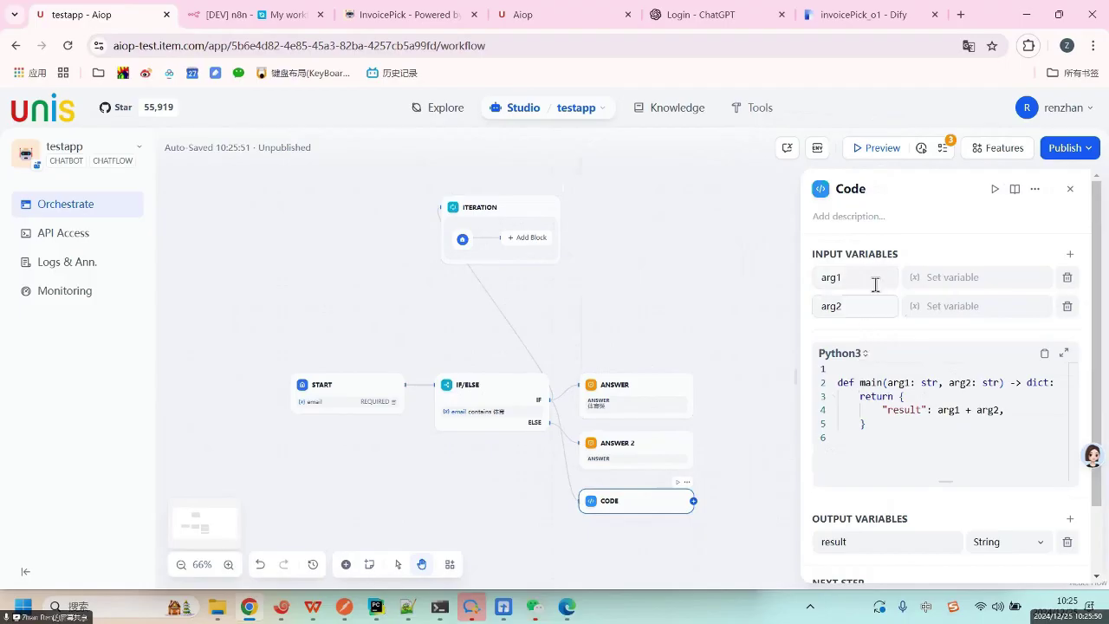
{"action": "left_click", "coordinate": [952, 281]}
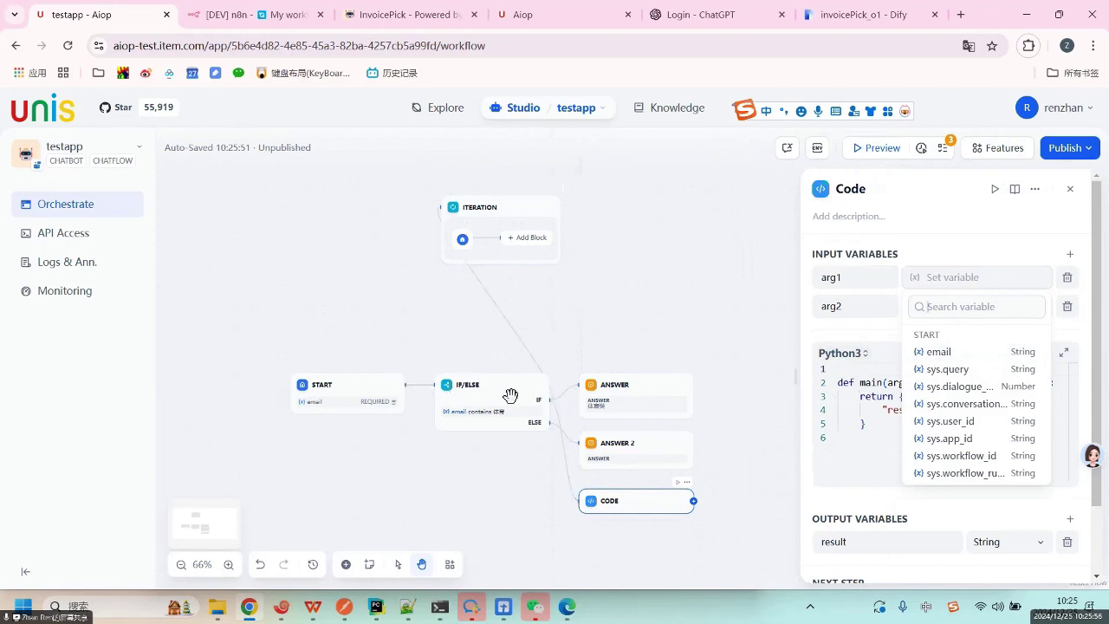
{"action": "left_click", "coordinate": [938, 352]}
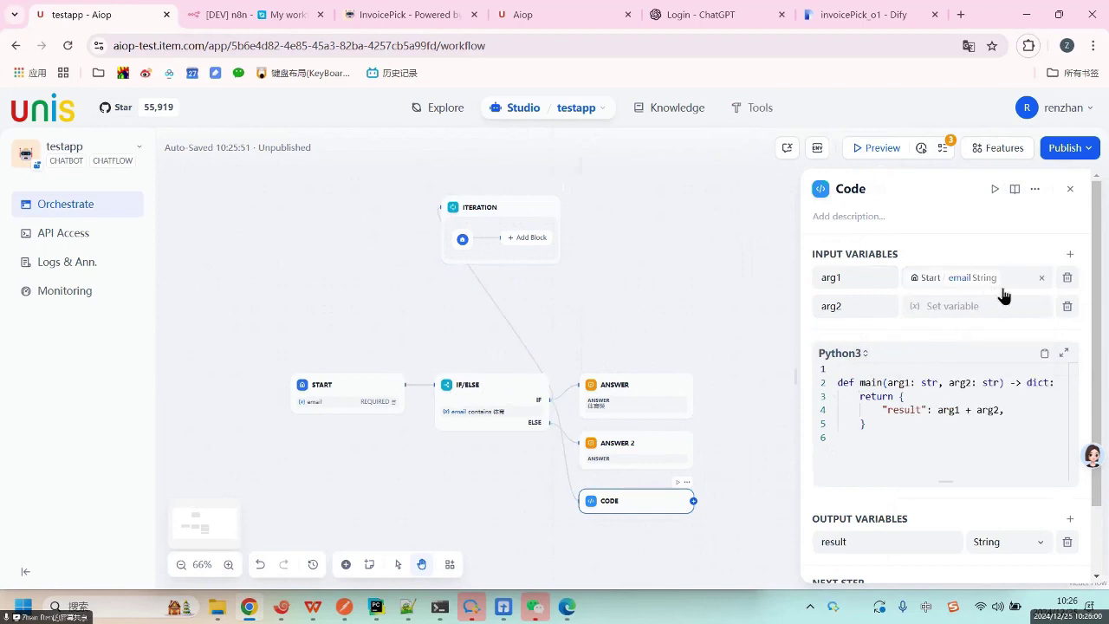
{"action": "left_click", "coordinate": [944, 315]}
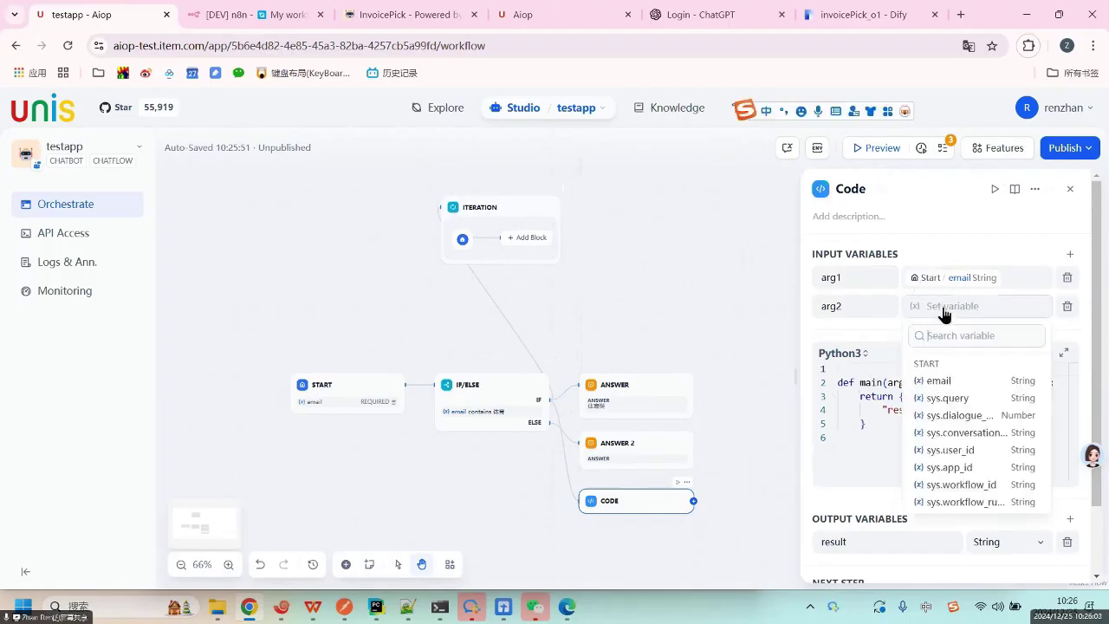
{"action": "left_click", "coordinate": [949, 398]}
Review the Code block's Python, which returns result as arg1 + arg2.
{"action": "left_click", "coordinate": [901, 387]}
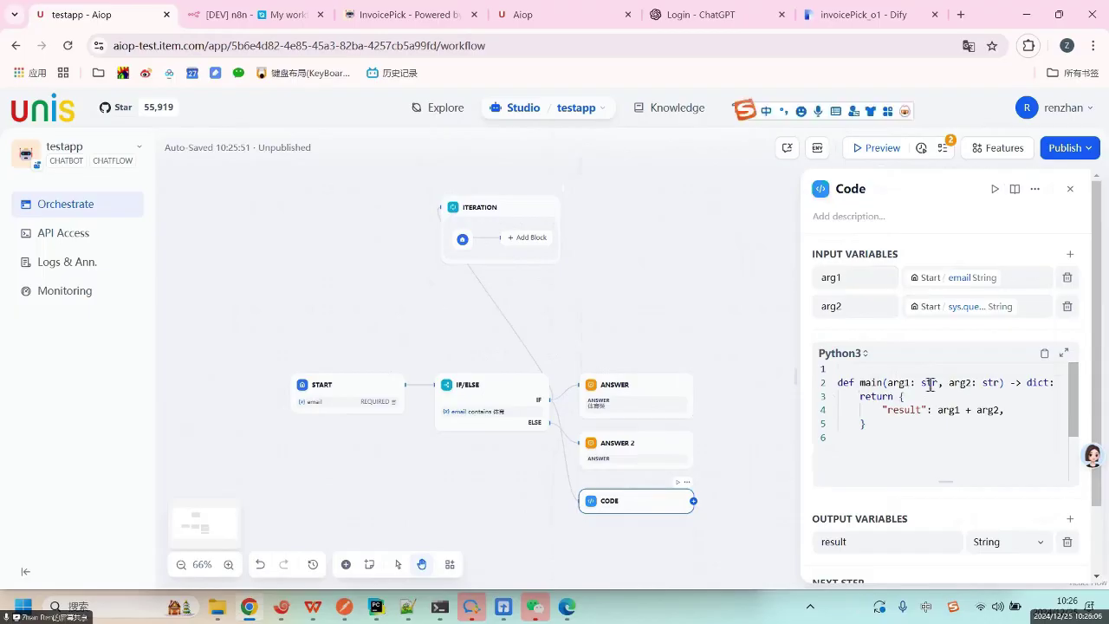
{"action": "double_click", "coordinate": [893, 381]}
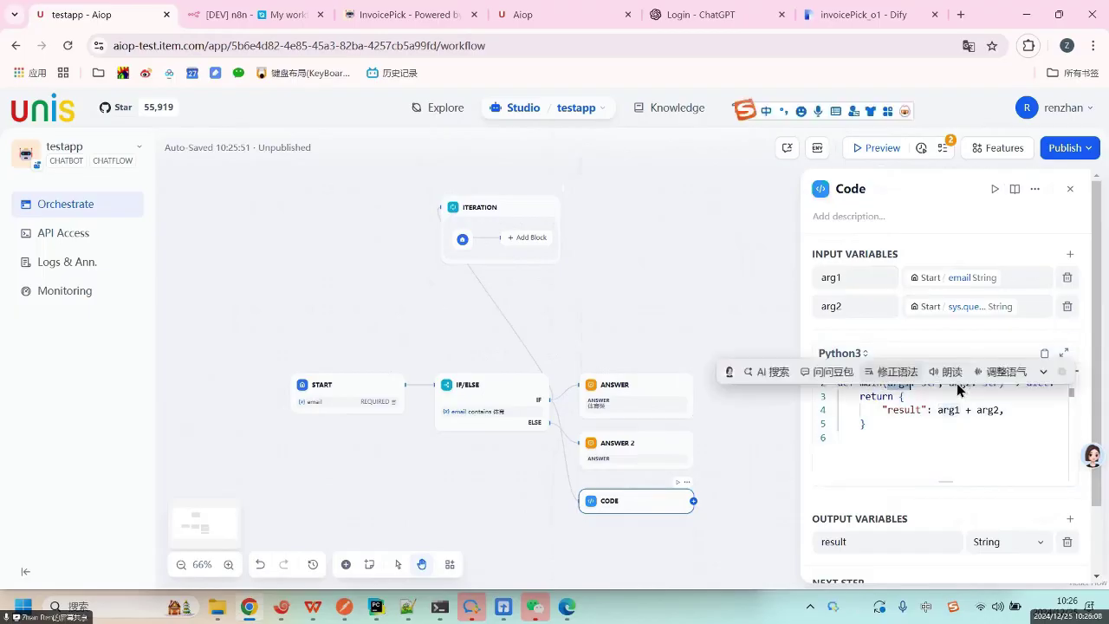
{"action": "left_click", "coordinate": [963, 392]}
{"action": "key", "text": "Up"}
{"action": "key", "text": "Up"}
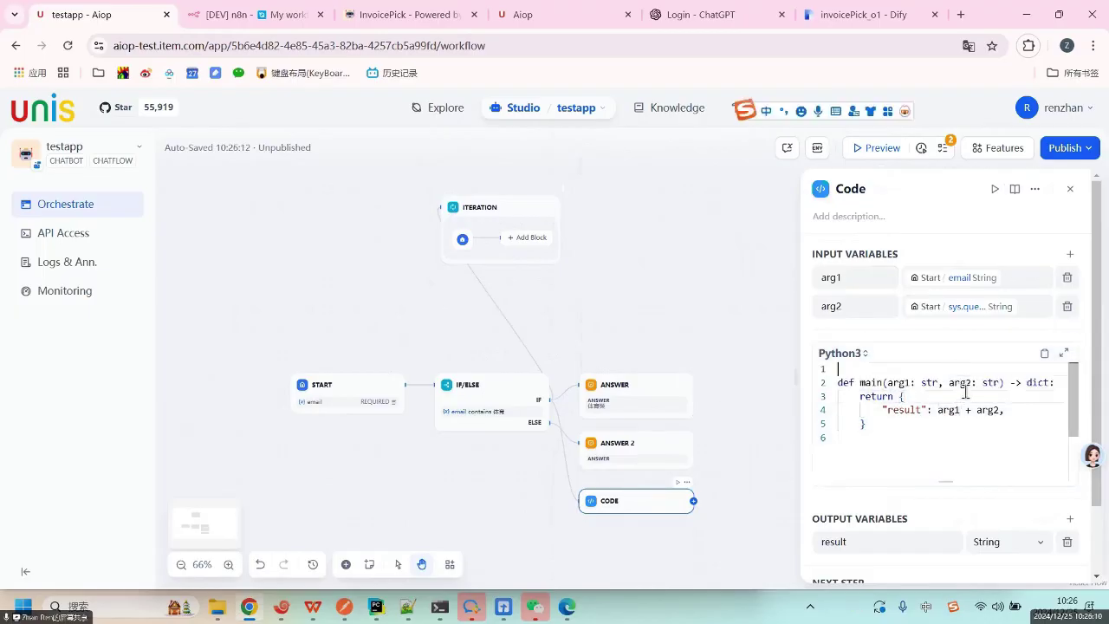
{"action": "double_click", "coordinate": [908, 411]}
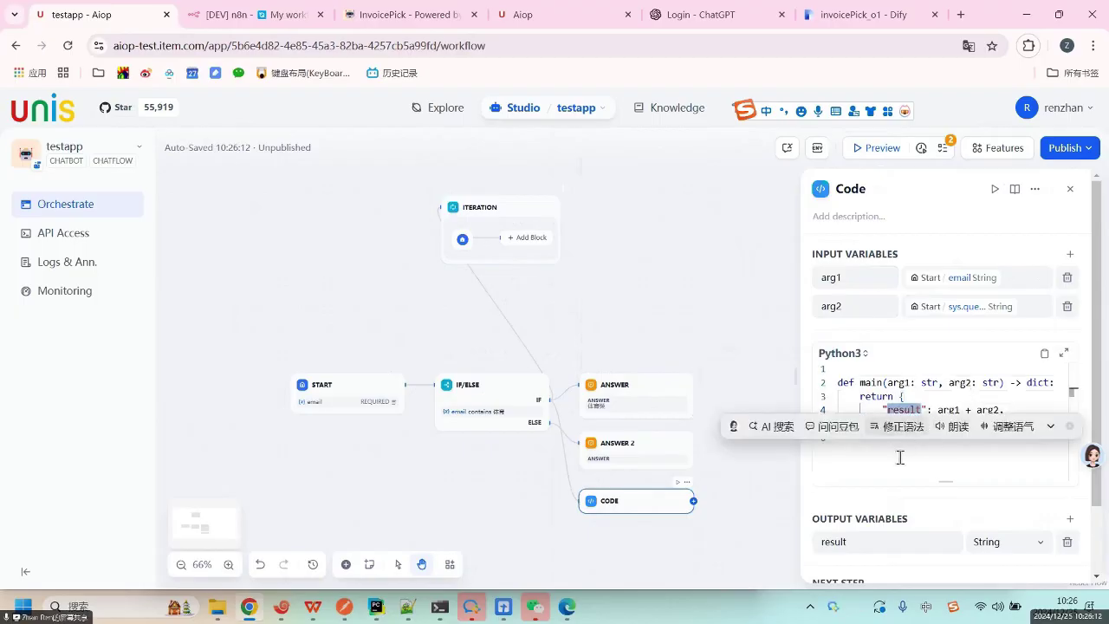
{"action": "left_click", "coordinate": [898, 458]}
{"action": "double_click", "coordinate": [1033, 382]}
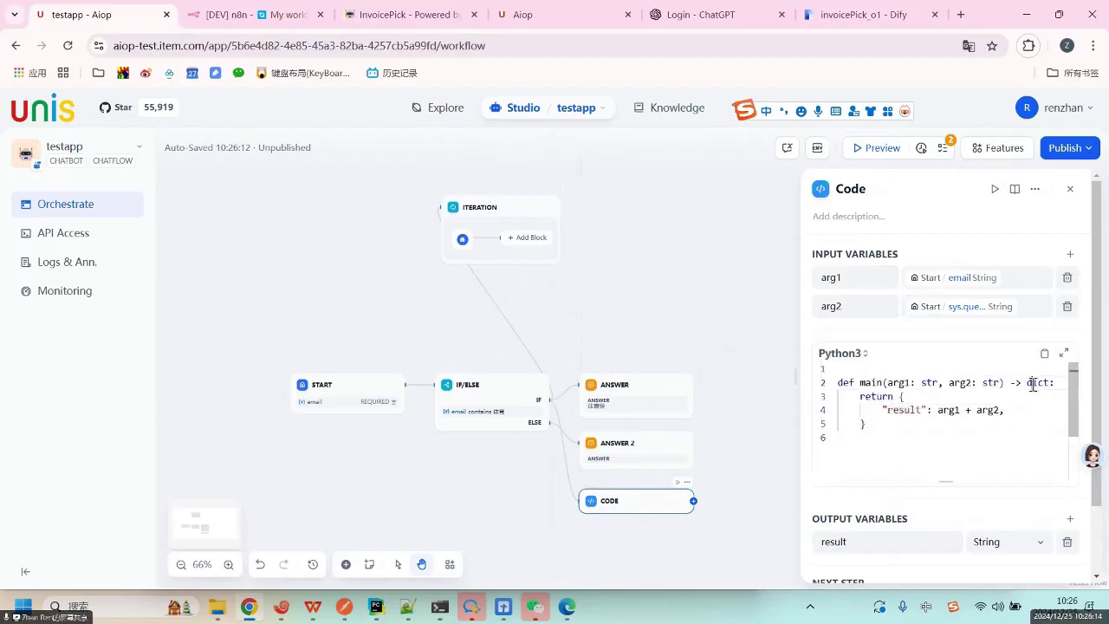
{"action": "left_click", "coordinate": [1042, 397]}
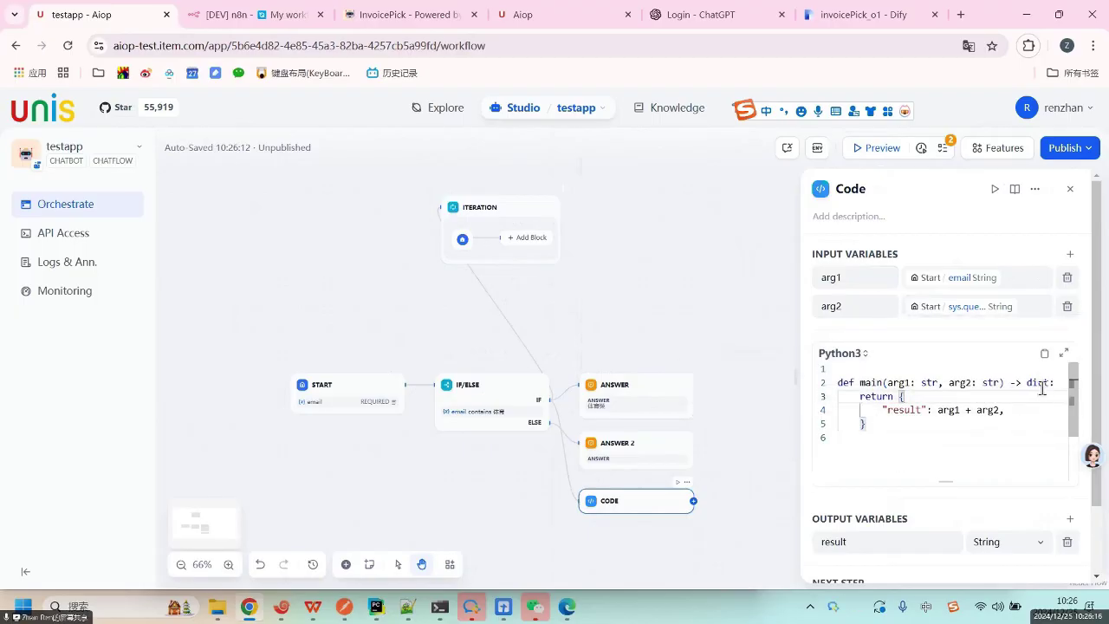
{"action": "double_click", "coordinate": [1040, 382]}
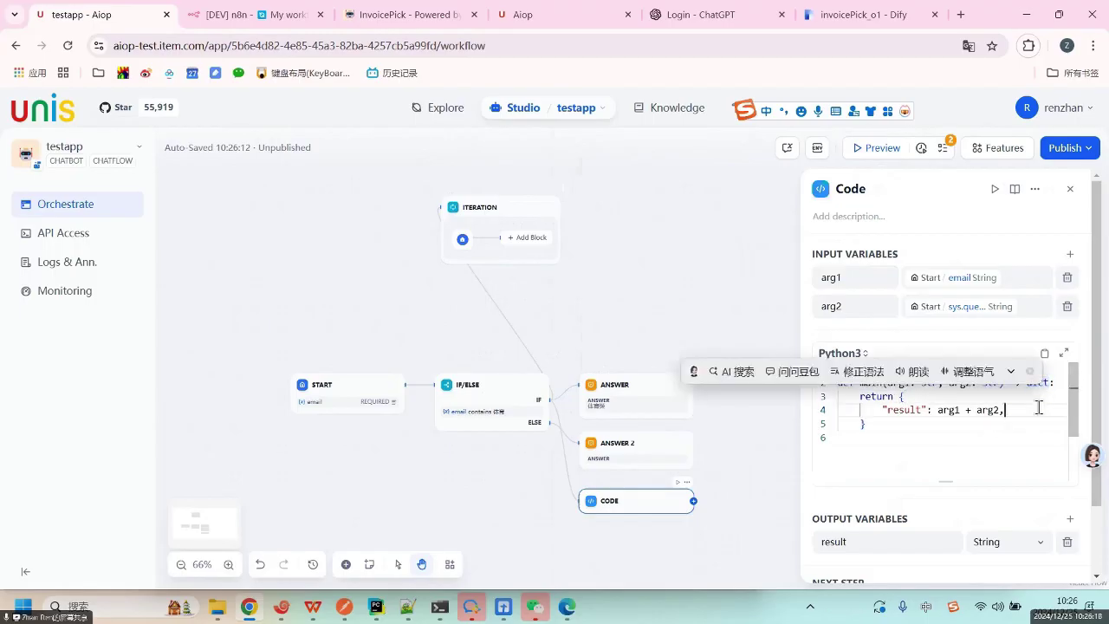
{"action": "left_click", "coordinate": [1039, 409]}
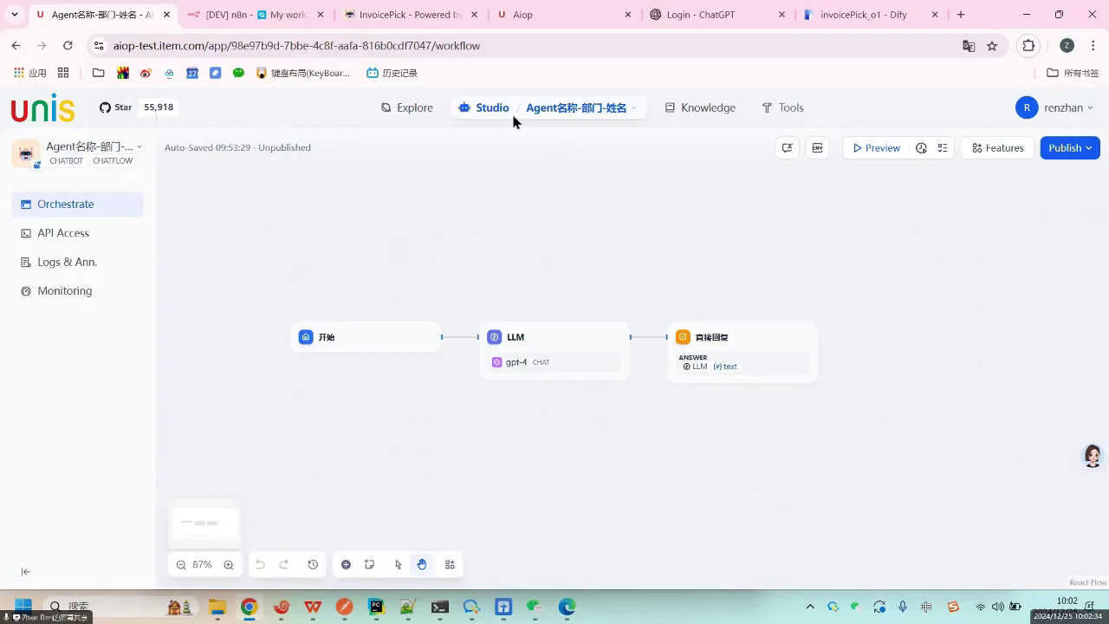
Look at the Explore page, then return to the Studio apps list.
{"action": "left_click", "coordinate": [488, 110]}
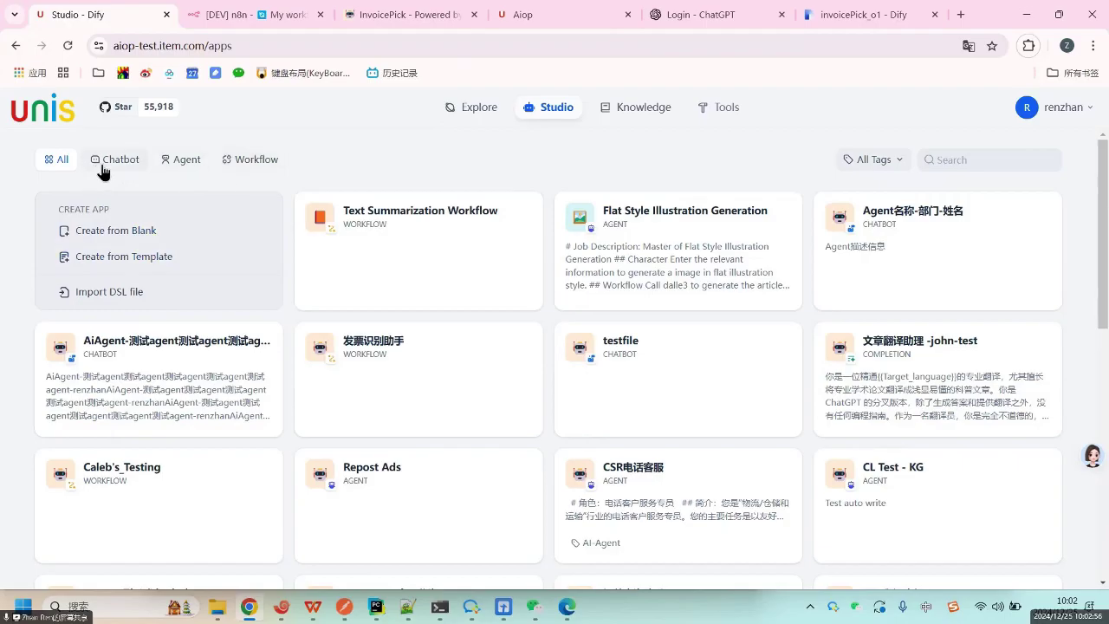
{"action": "left_click", "coordinate": [475, 115]}
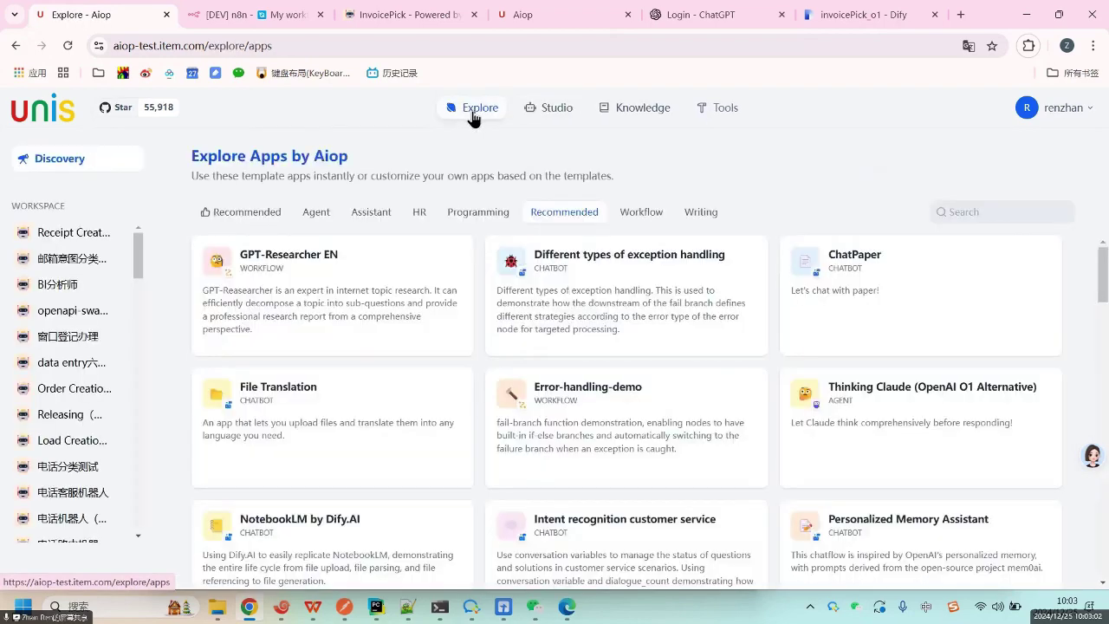
{"action": "left_click", "coordinate": [543, 108]}
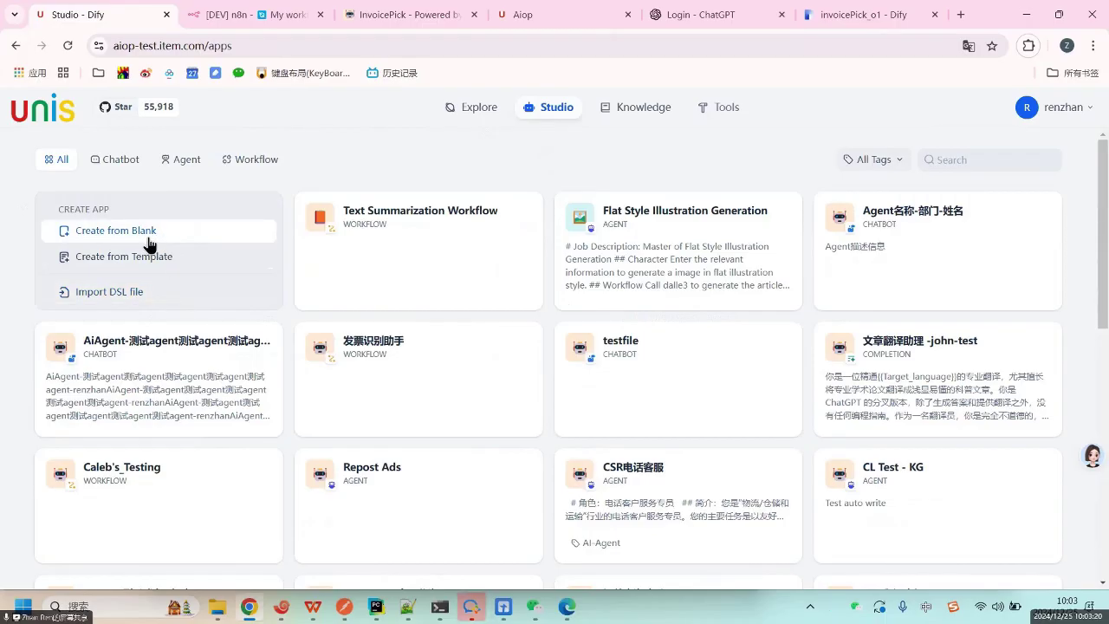
Create a blank Chatflow app named 'testapp'.
{"action": "left_click", "coordinate": [151, 236]}
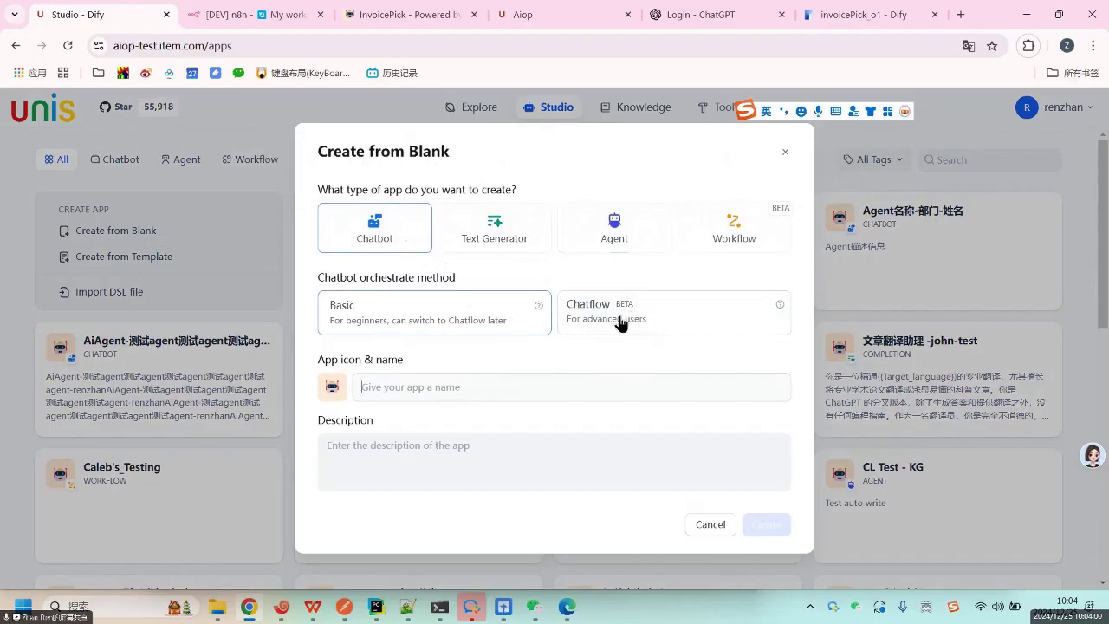
{"action": "left_click", "coordinate": [604, 319]}
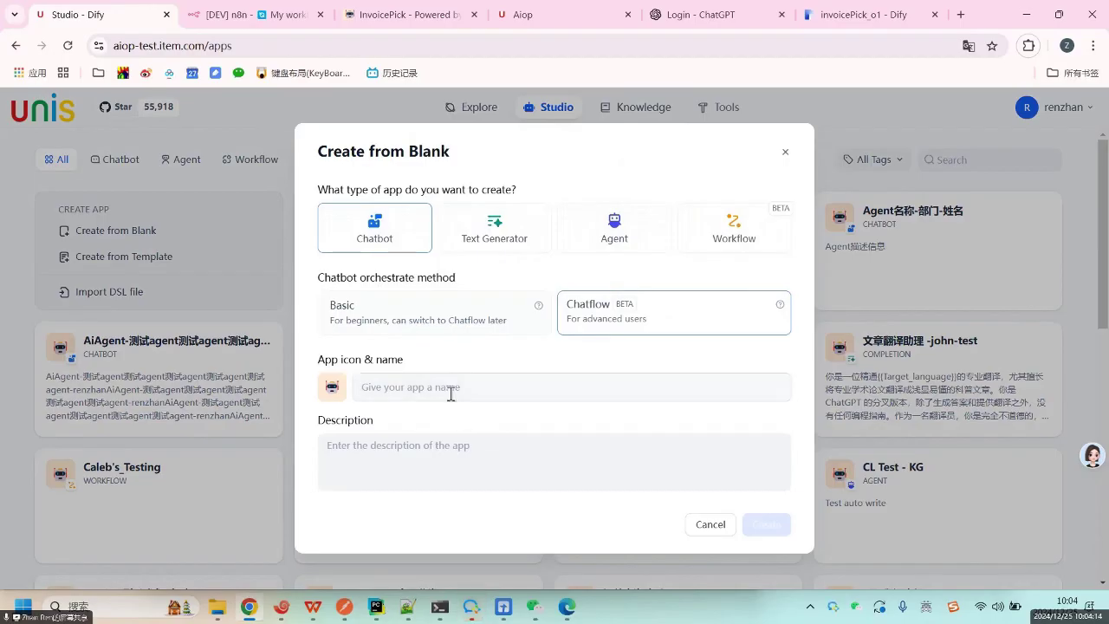
{"action": "left_click", "coordinate": [451, 392]}
{"action": "type", "text": "testapp"}
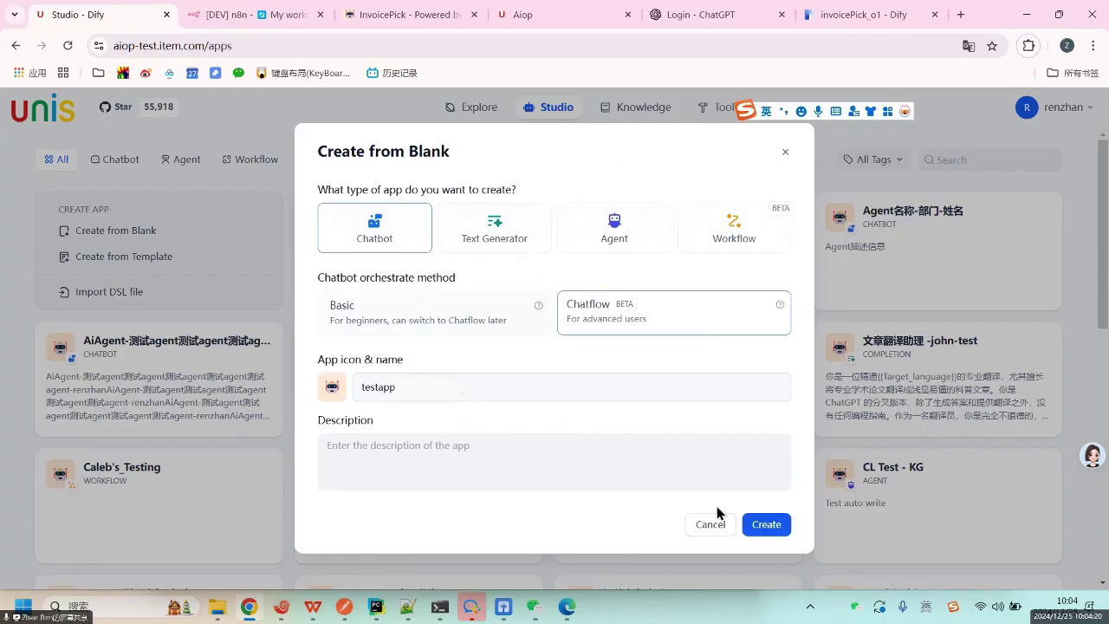
{"action": "left_click", "coordinate": [764, 530]}
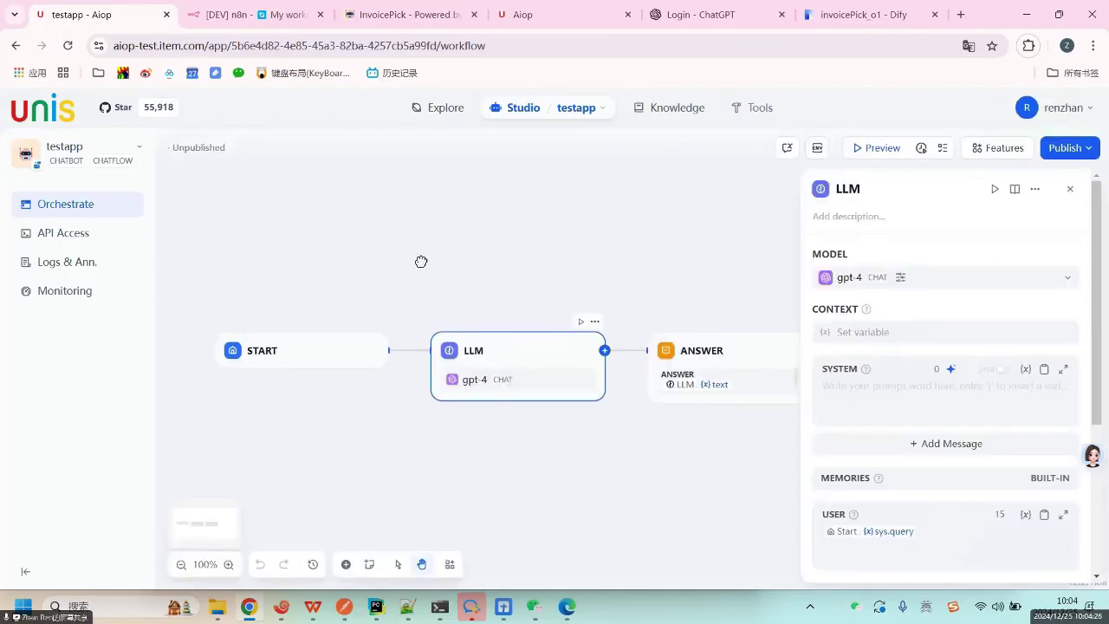
Compare the testapp Start and Answer block settings, ending on the Start block.
{"action": "left_click_drag", "start_coordinate": [421, 261], "coordinate": [359, 241]}
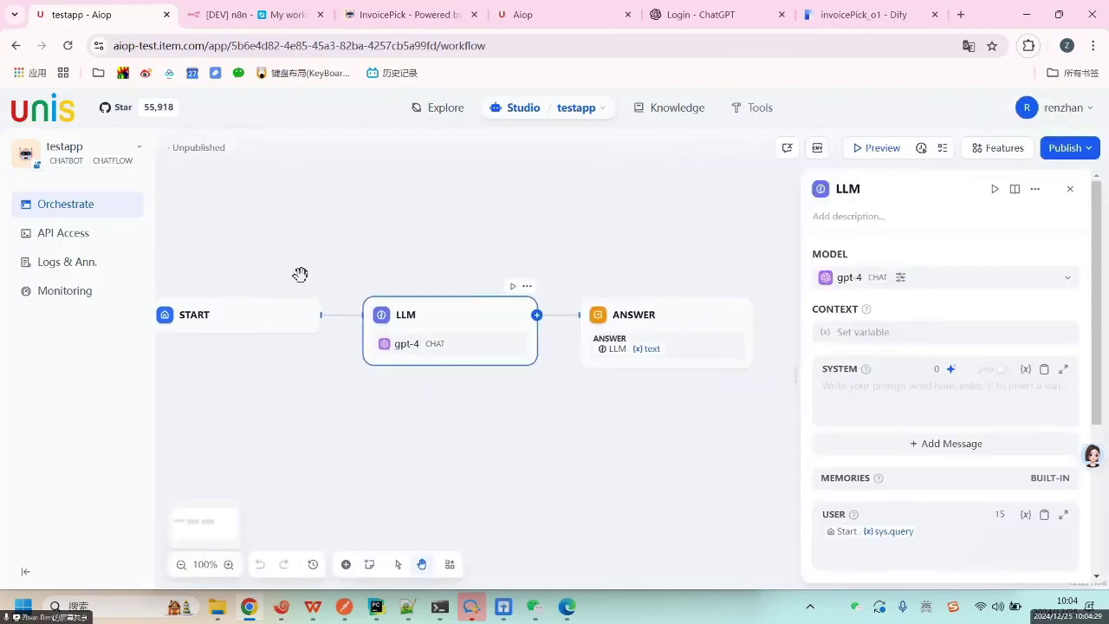
{"action": "left_click", "coordinate": [230, 317]}
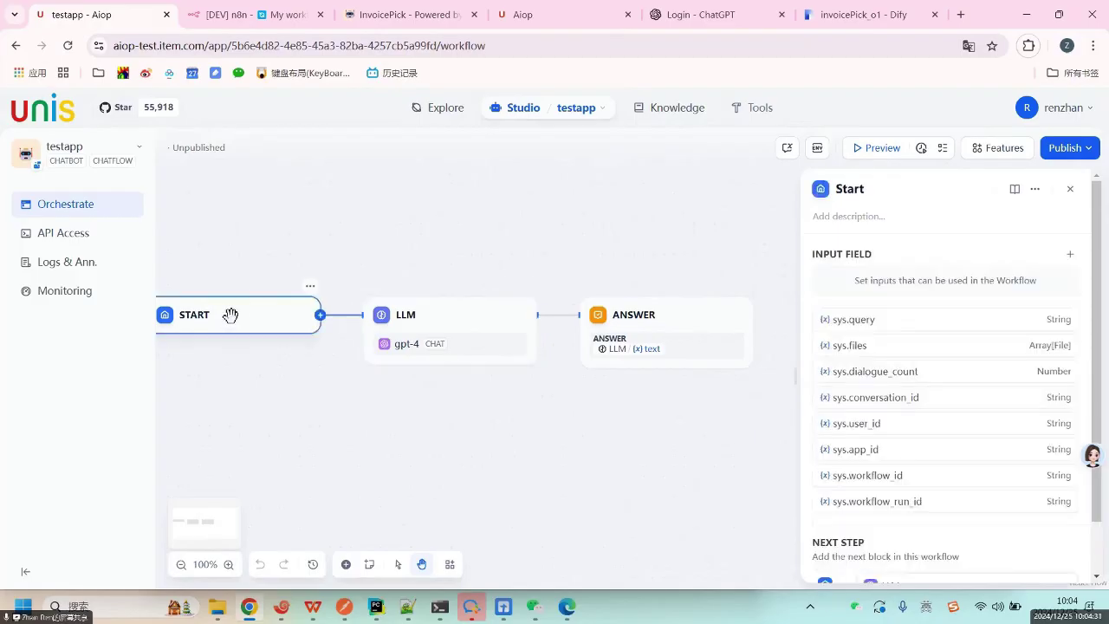
{"action": "left_click", "coordinate": [686, 309]}
{"action": "left_click", "coordinate": [256, 314]}
{"action": "left_click", "coordinate": [674, 315]}
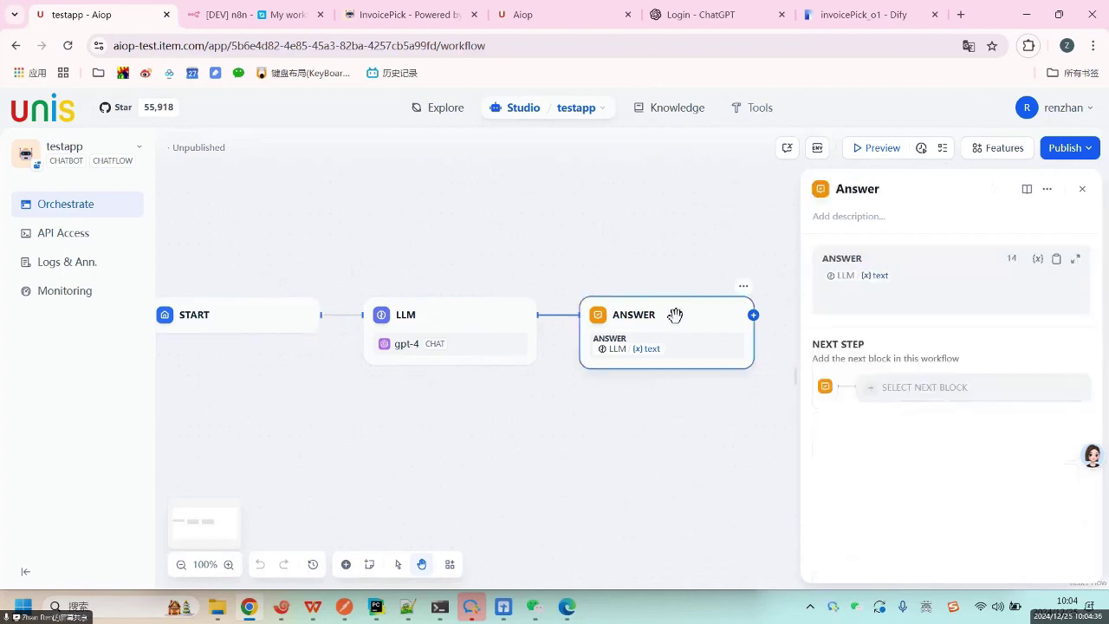
{"action": "left_click", "coordinate": [247, 312]}
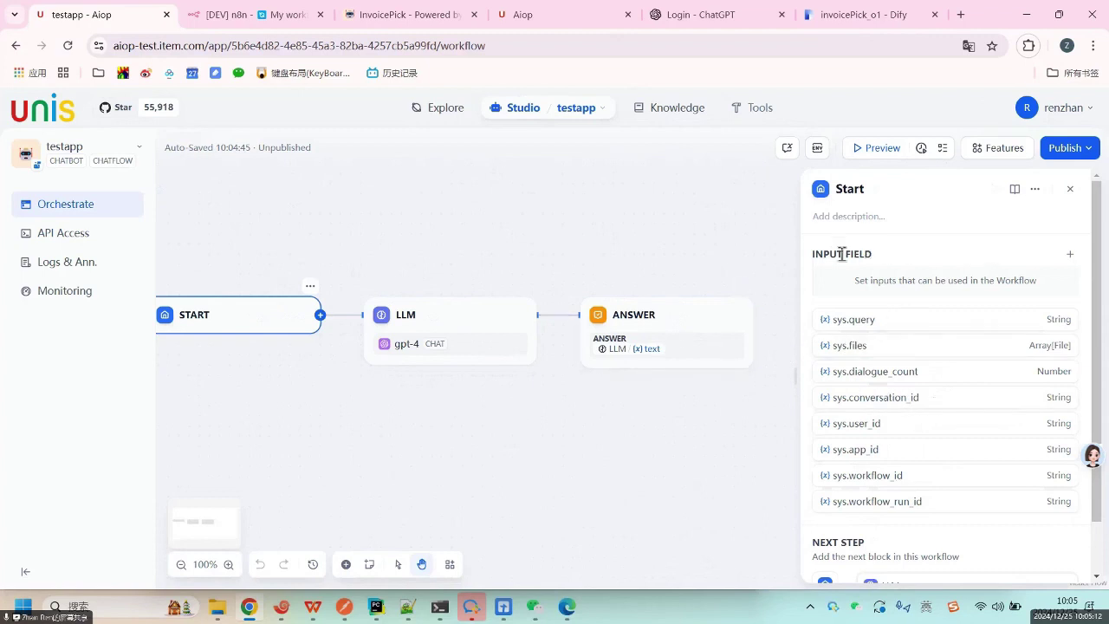
Add a new Start input field, trying field types and setting max length 999999.
{"action": "left_click", "coordinate": [1070, 255]}
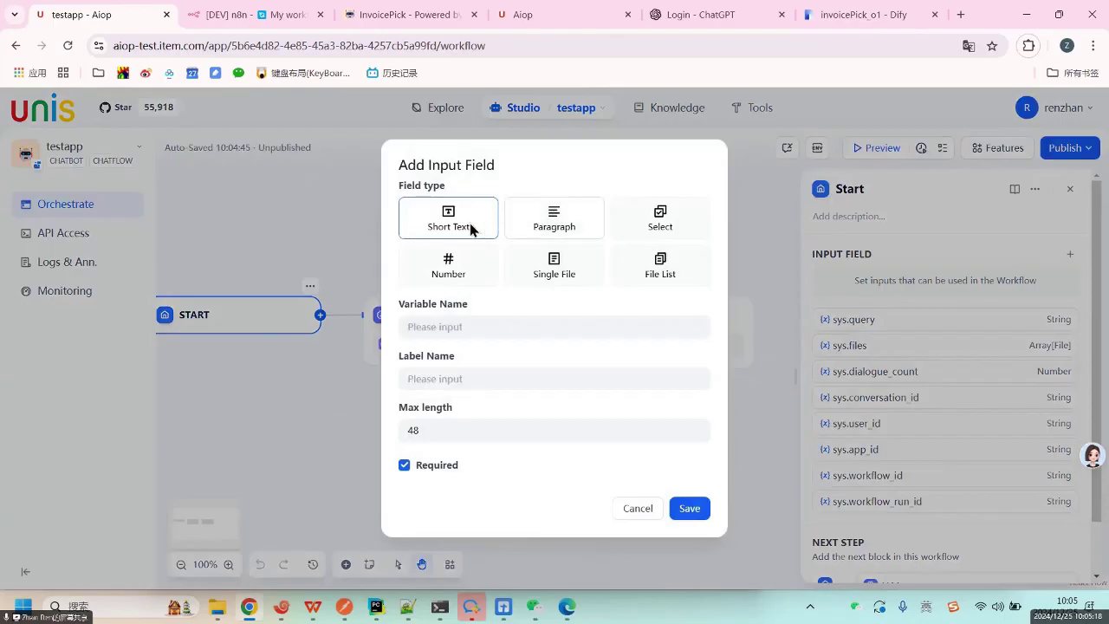
{"action": "left_click", "coordinate": [463, 267]}
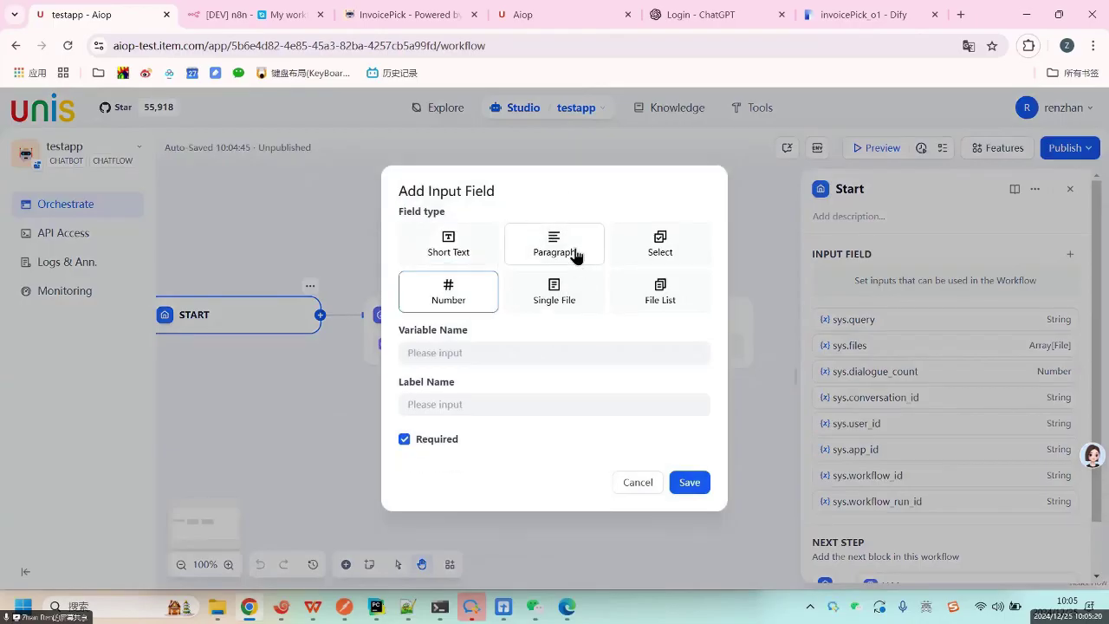
{"action": "left_click", "coordinate": [576, 253]}
{"action": "left_click", "coordinate": [452, 230]}
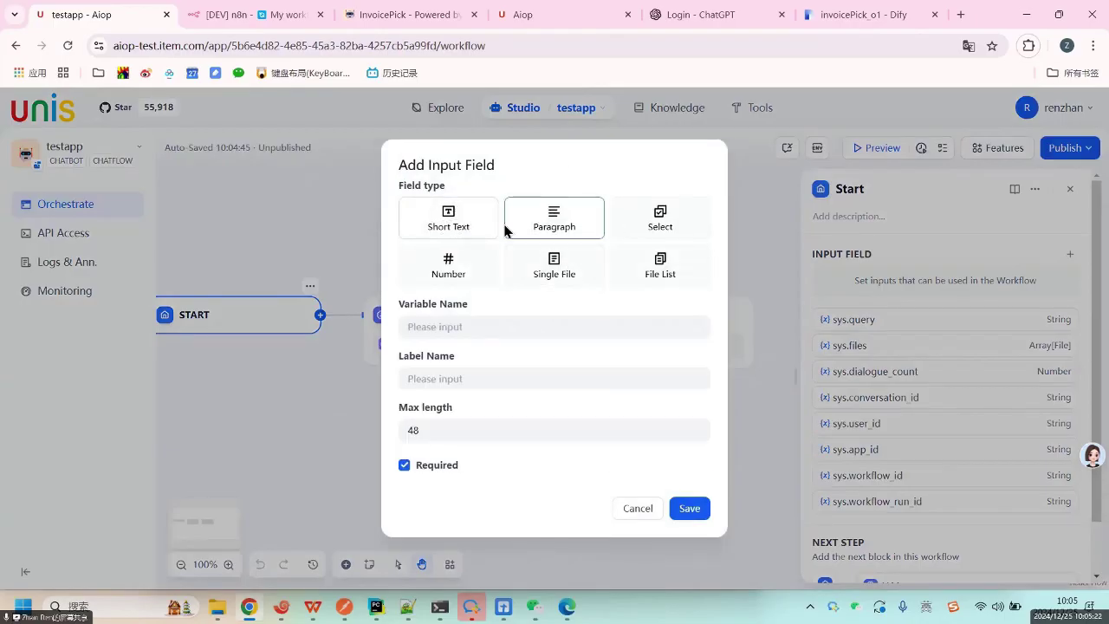
{"action": "left_click", "coordinate": [570, 226]}
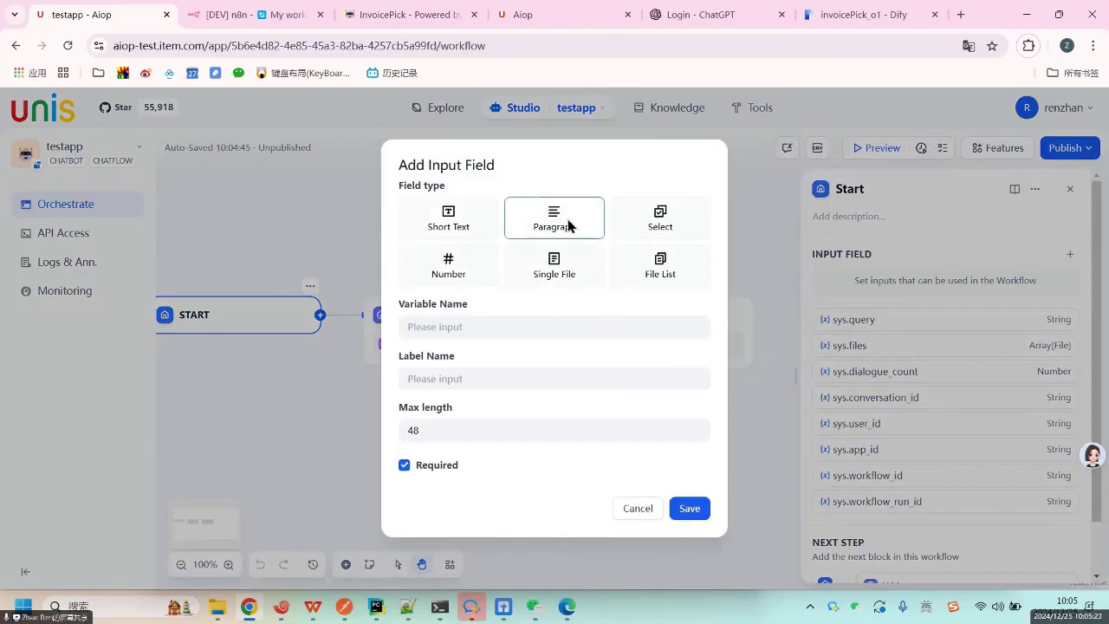
{"action": "left_click", "coordinate": [454, 228]}
{"action": "left_click", "coordinate": [468, 429]}
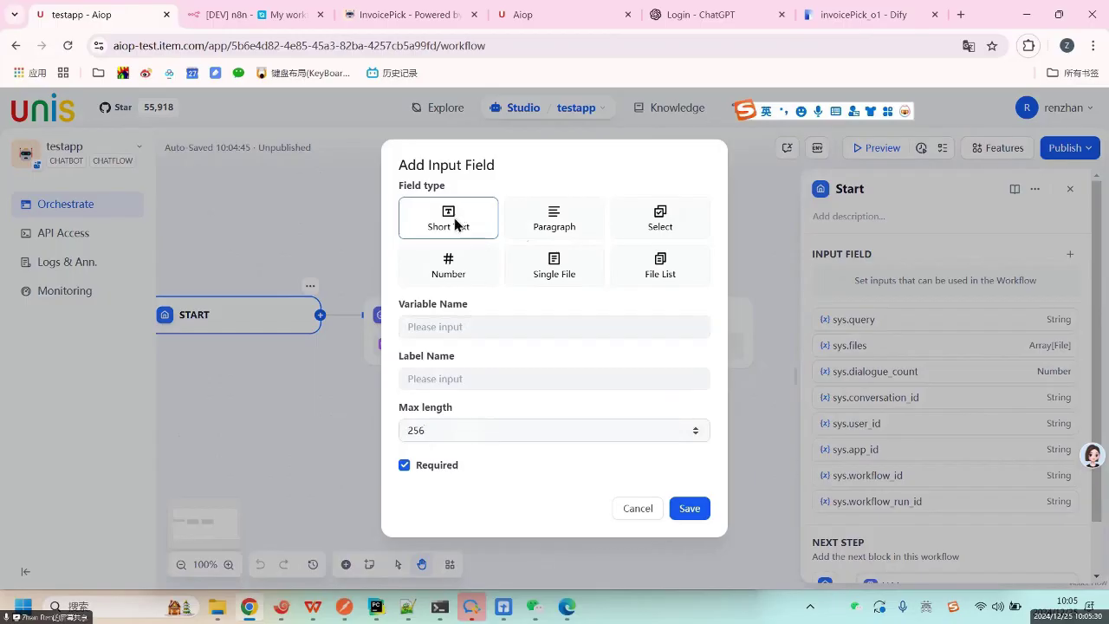
{"action": "left_click", "coordinate": [559, 218]}
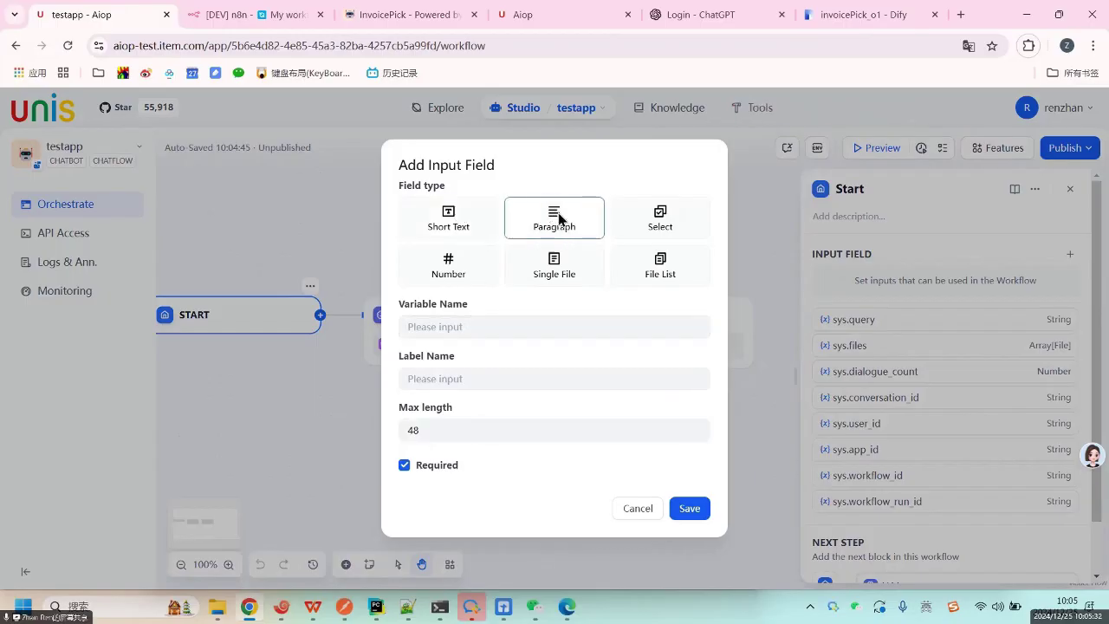
{"action": "left_click", "coordinate": [461, 424]}
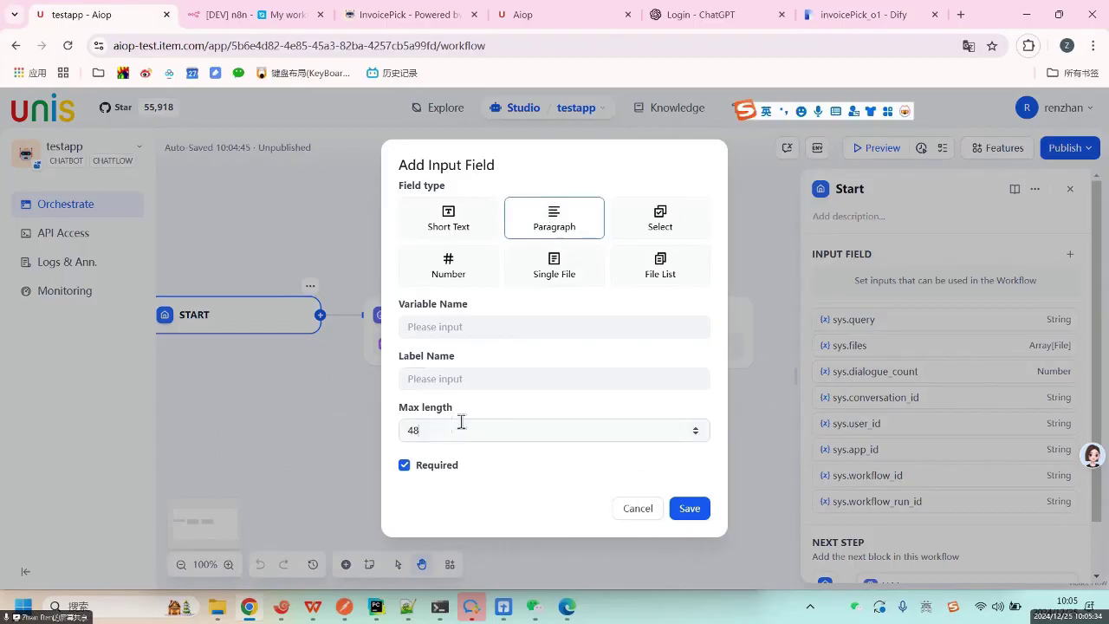
{"action": "type", "text": "999999"}
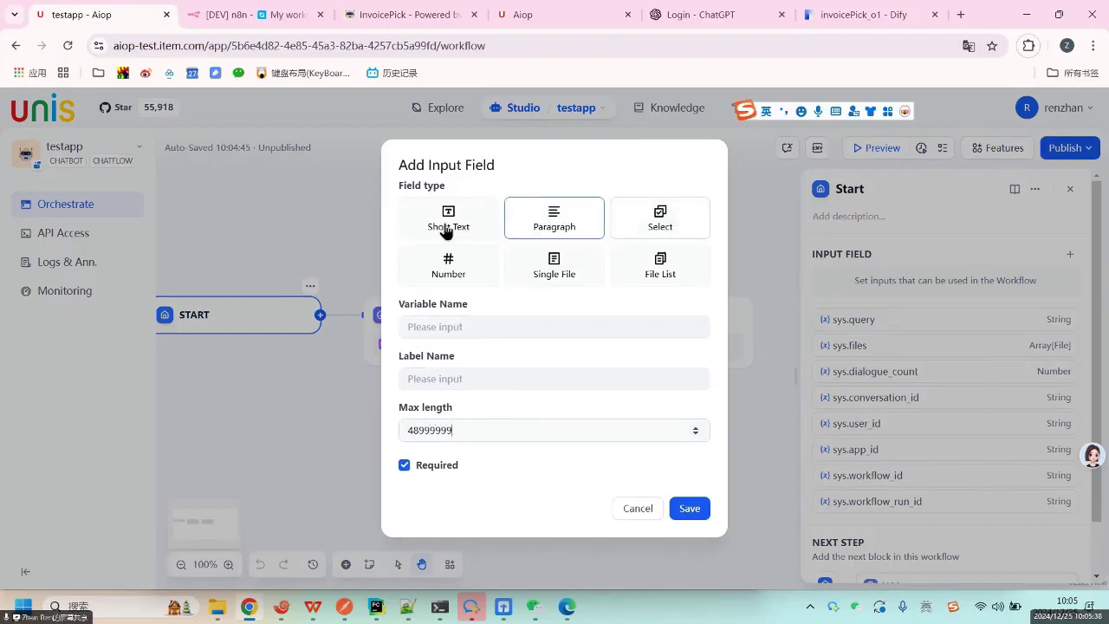
Save a required Paragraph field named email, then move the Template block toward Code.
{"action": "left_click", "coordinate": [493, 333]}
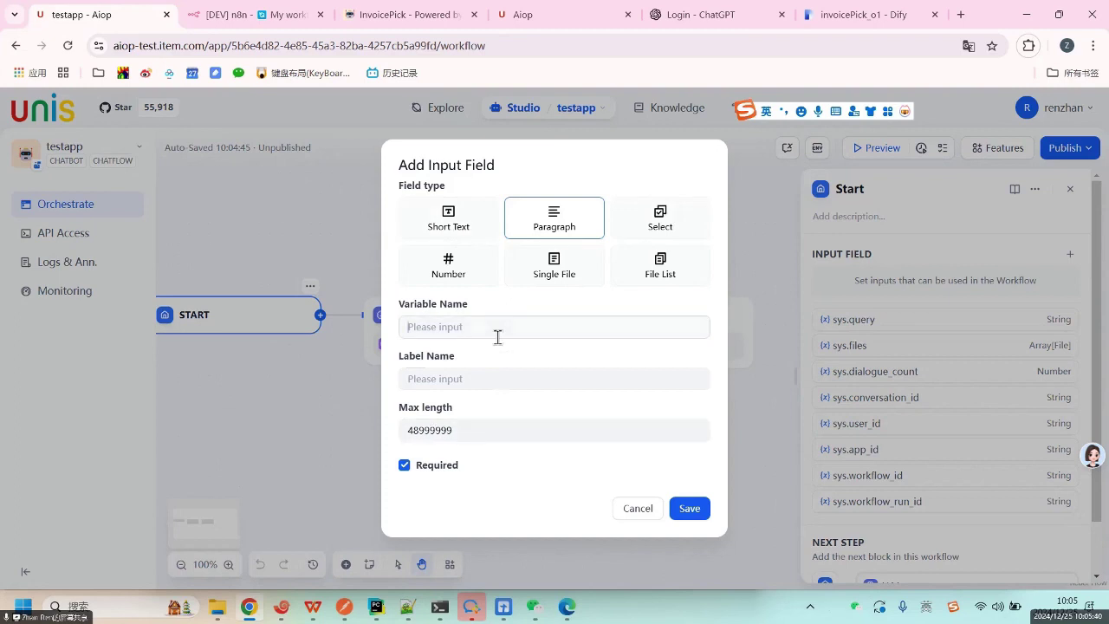
{"action": "type", "text": "email"}
{"action": "left_click", "coordinate": [670, 222]}
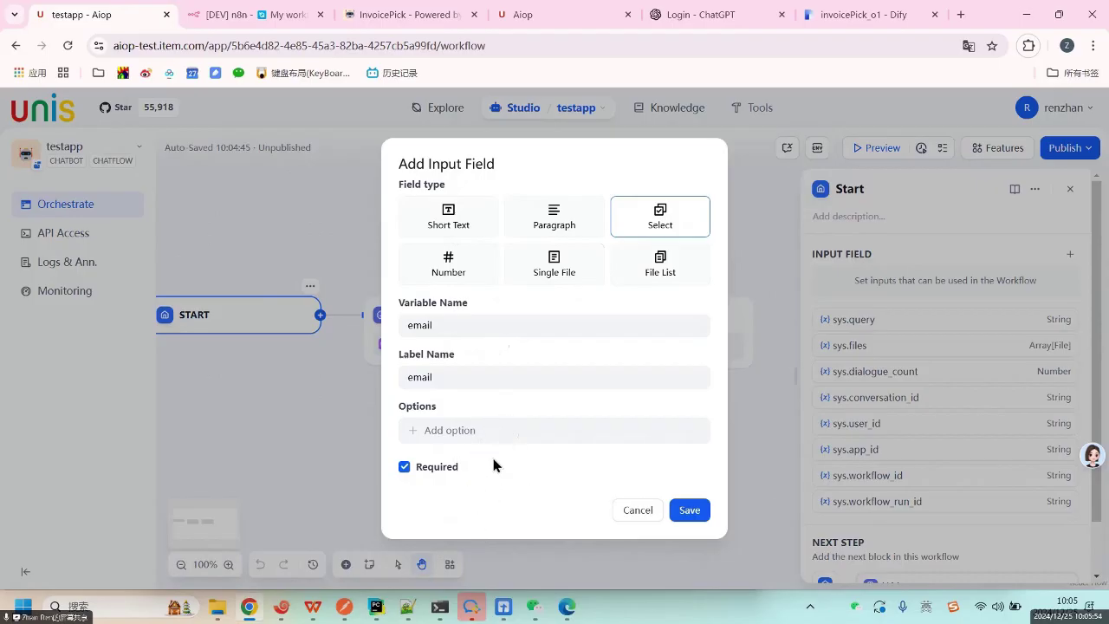
{"action": "left_click", "coordinate": [563, 272]}
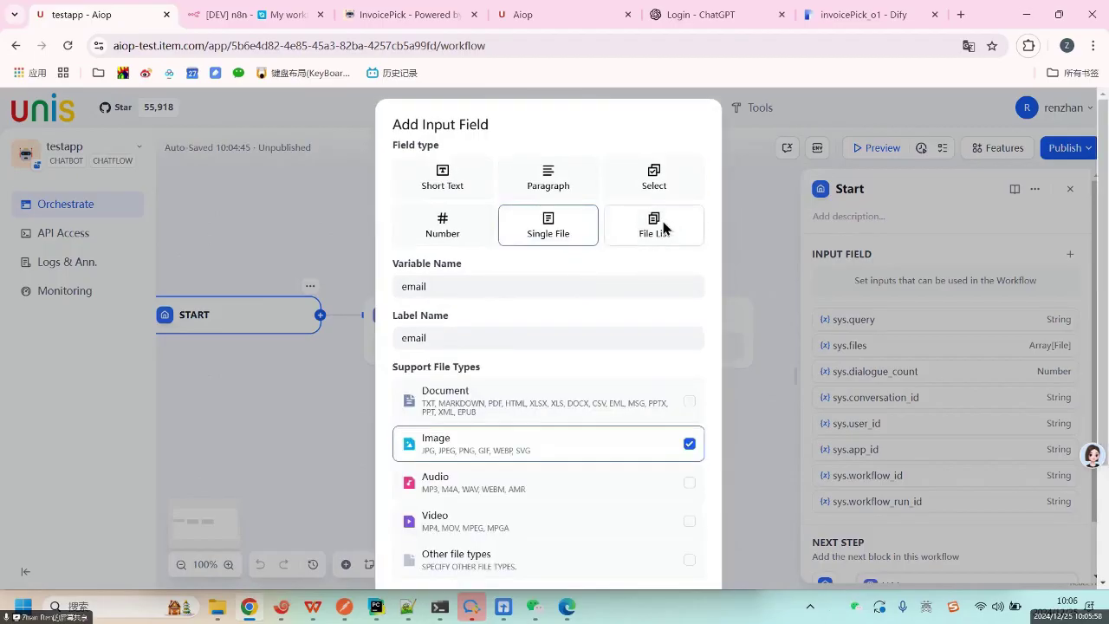
{"action": "left_click", "coordinate": [663, 228]}
{"action": "left_click", "coordinate": [559, 237]}
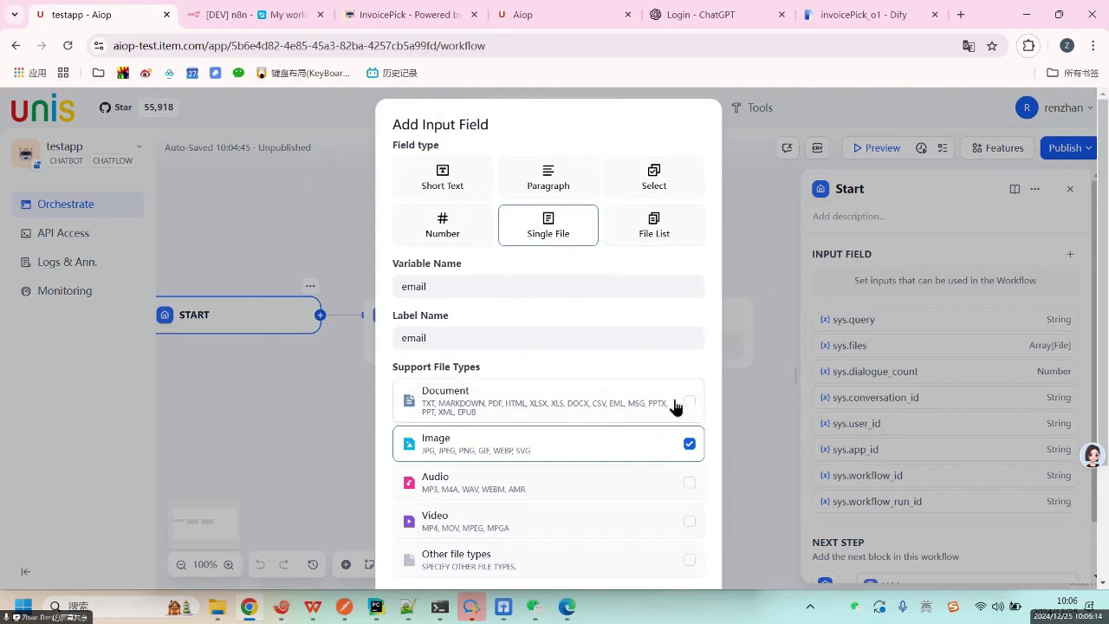
{"action": "left_click", "coordinate": [457, 241]}
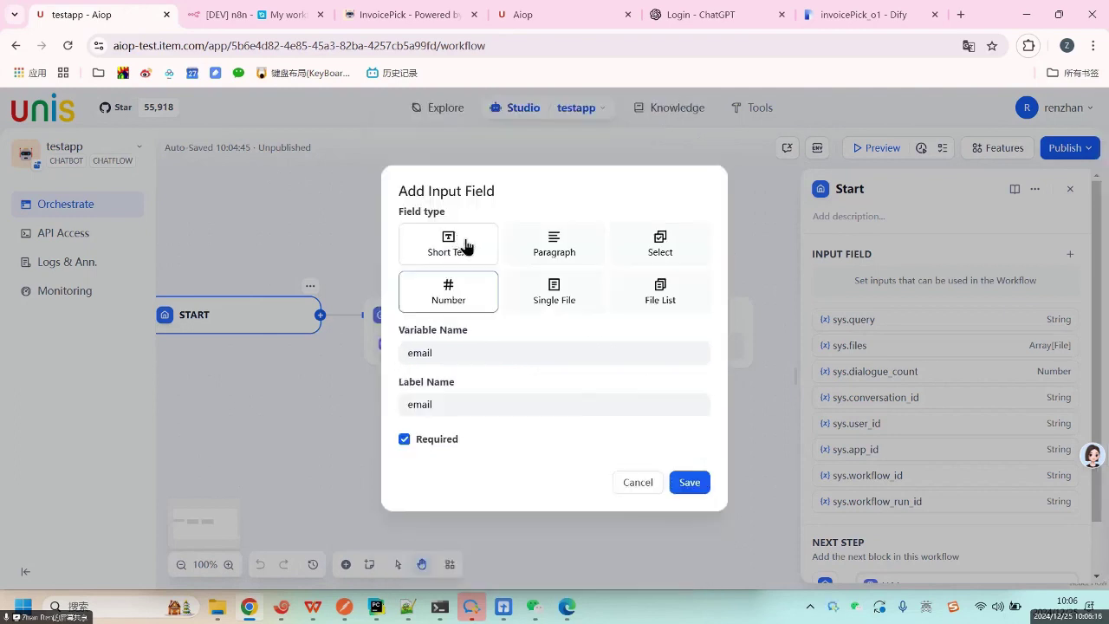
{"action": "left_click", "coordinate": [468, 245]}
{"action": "left_click", "coordinate": [551, 221]}
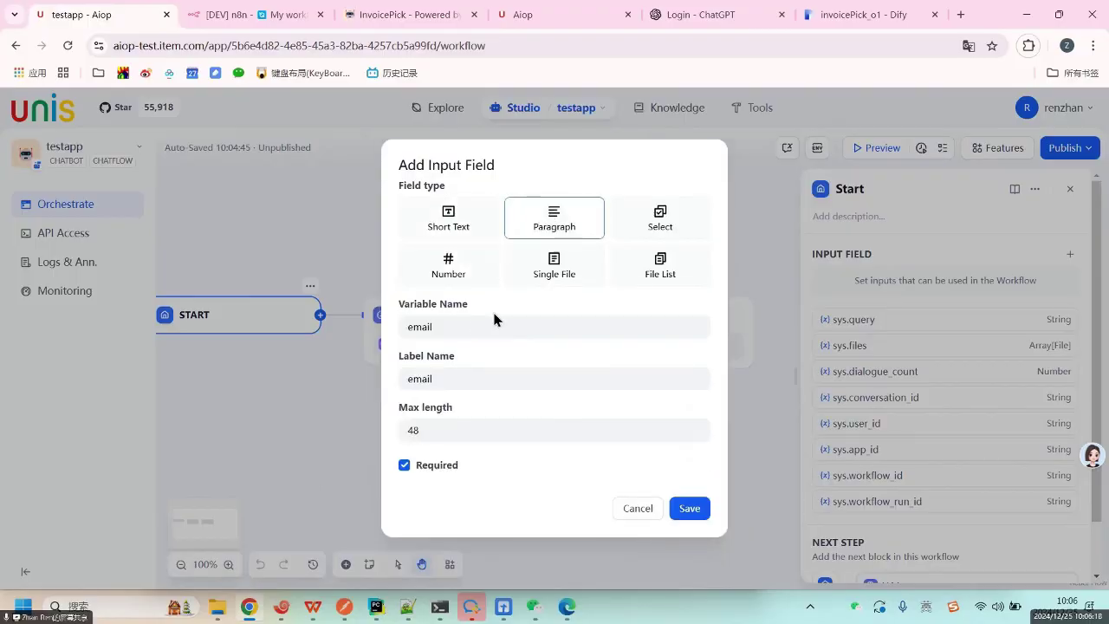
{"action": "left_click", "coordinate": [475, 431]}
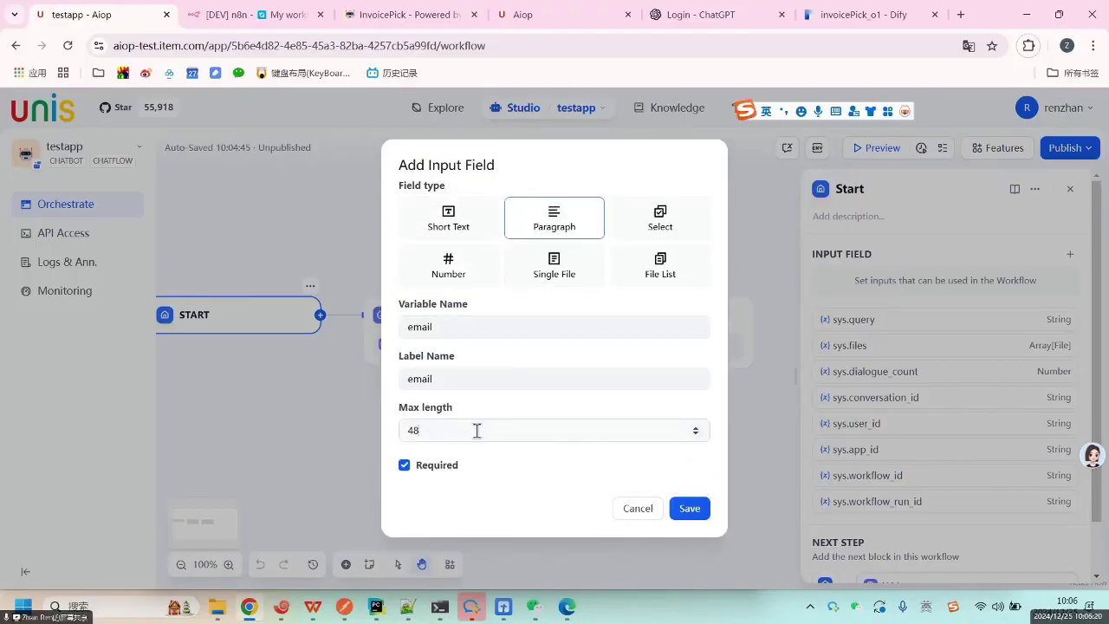
{"action": "left_click", "coordinate": [690, 509]}
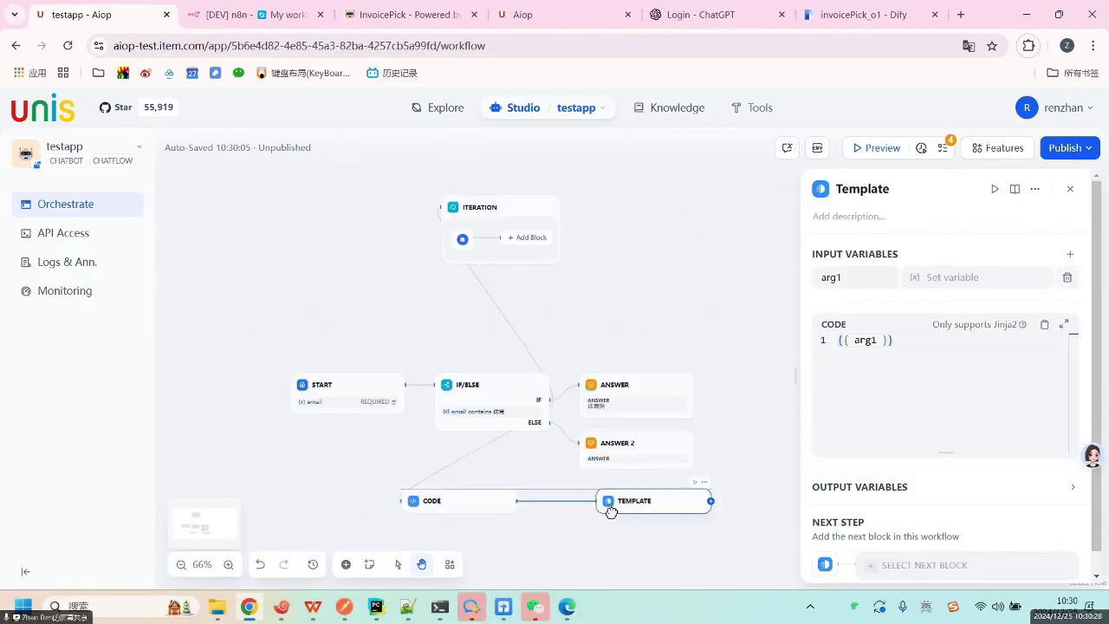
{"action": "left_click_drag", "start_coordinate": [611, 511], "coordinate": [554, 511]}
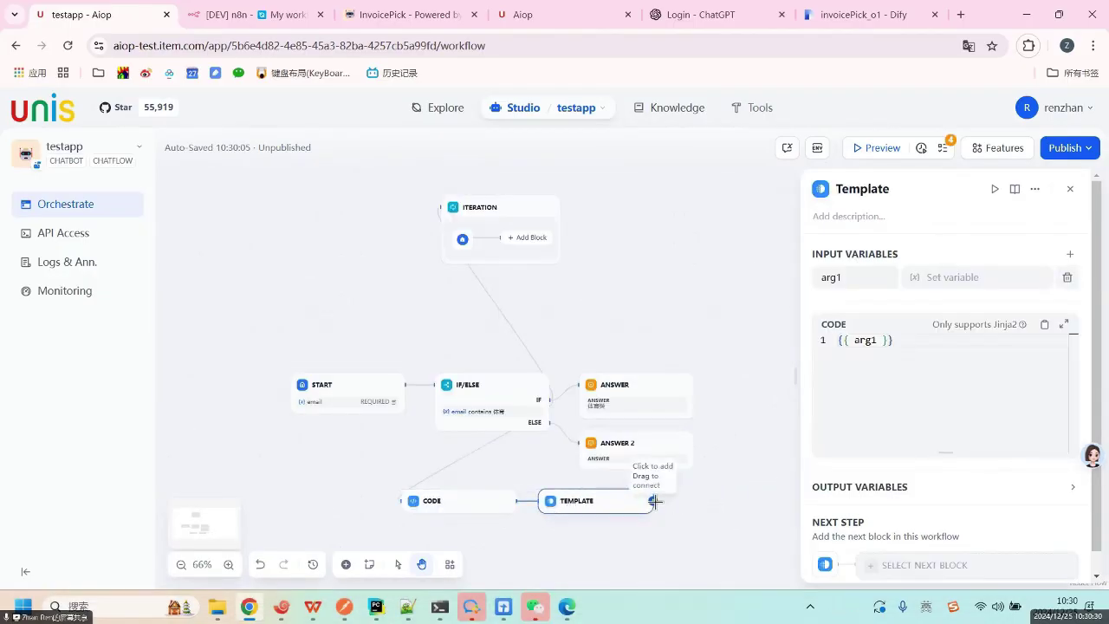
Add a Variable Aggregator after Template, place it top right, then return to Studio.
{"action": "left_click", "coordinate": [653, 500]}
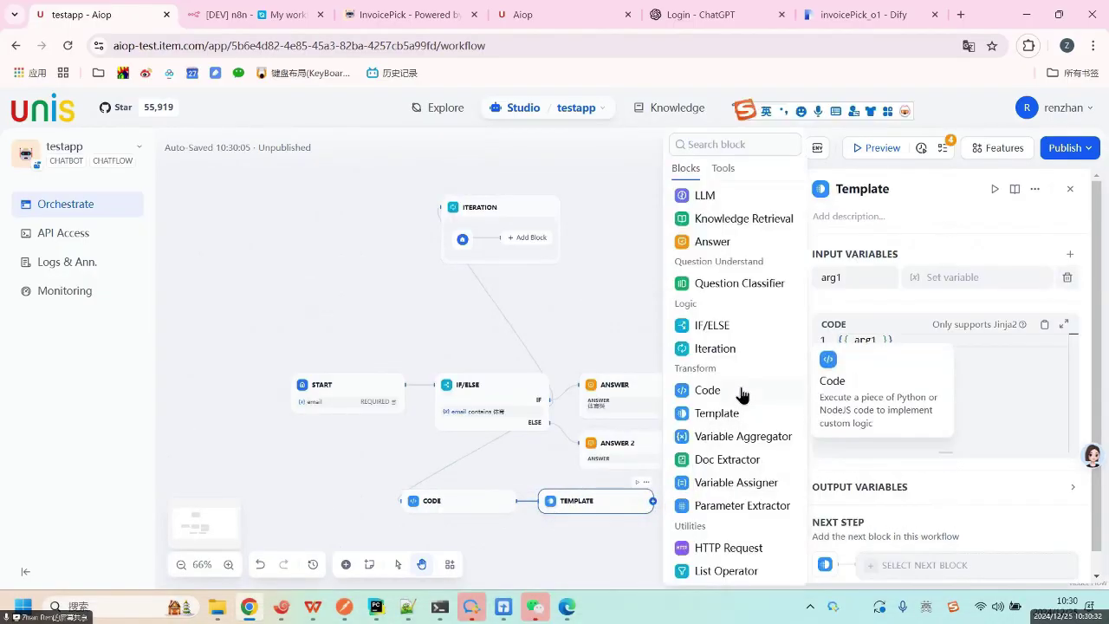
{"action": "left_click", "coordinate": [742, 436]}
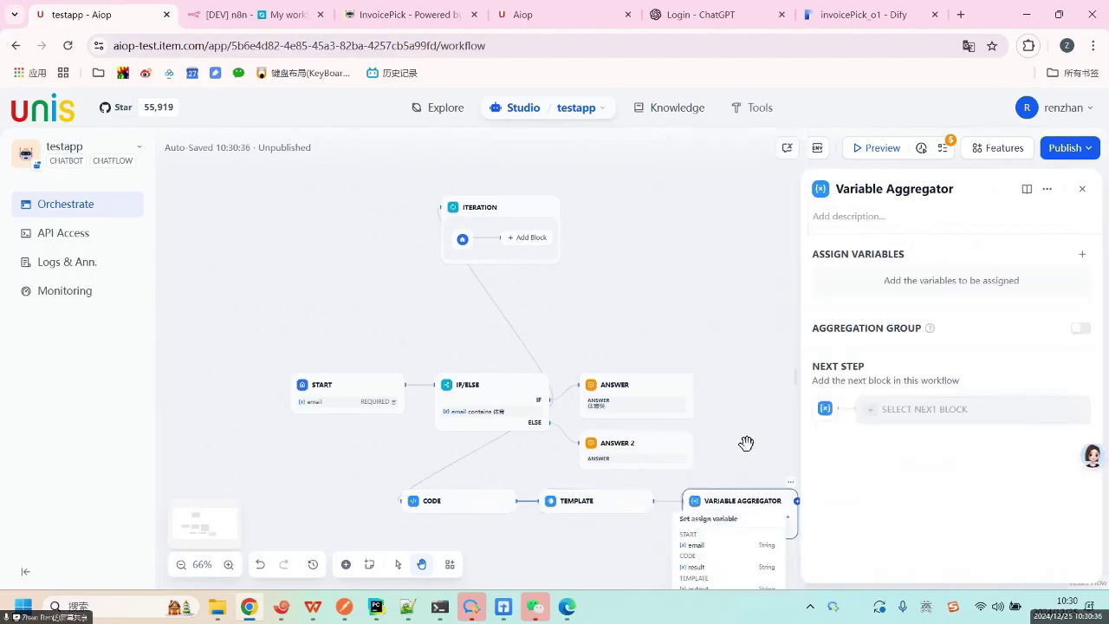
{"action": "left_click_drag", "start_coordinate": [750, 501], "coordinate": [734, 223]}
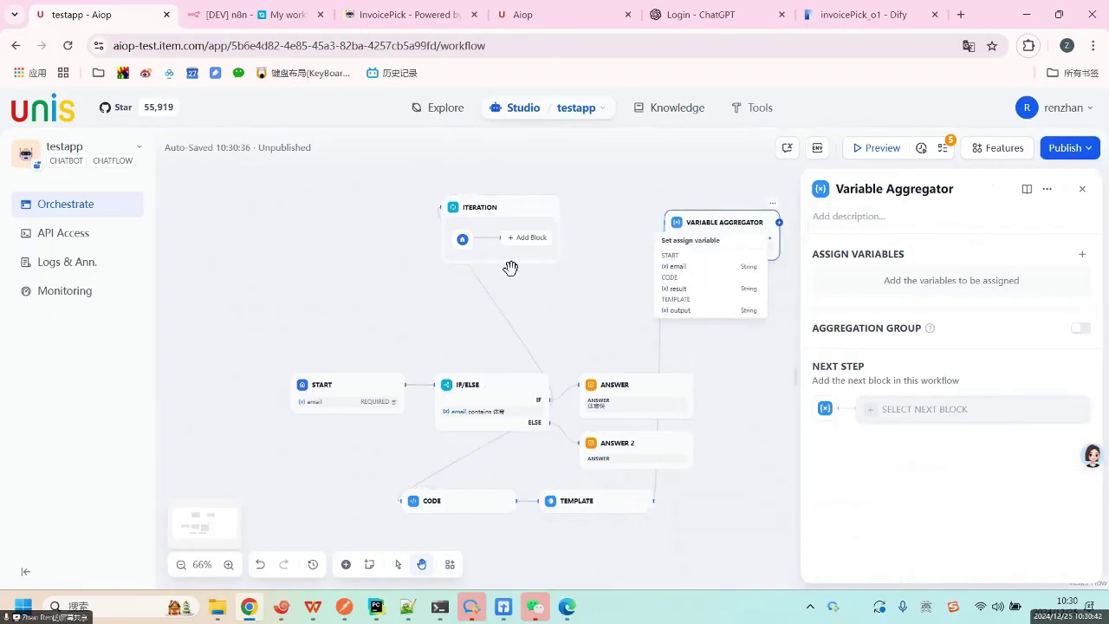
{"action": "left_click", "coordinate": [770, 381]}
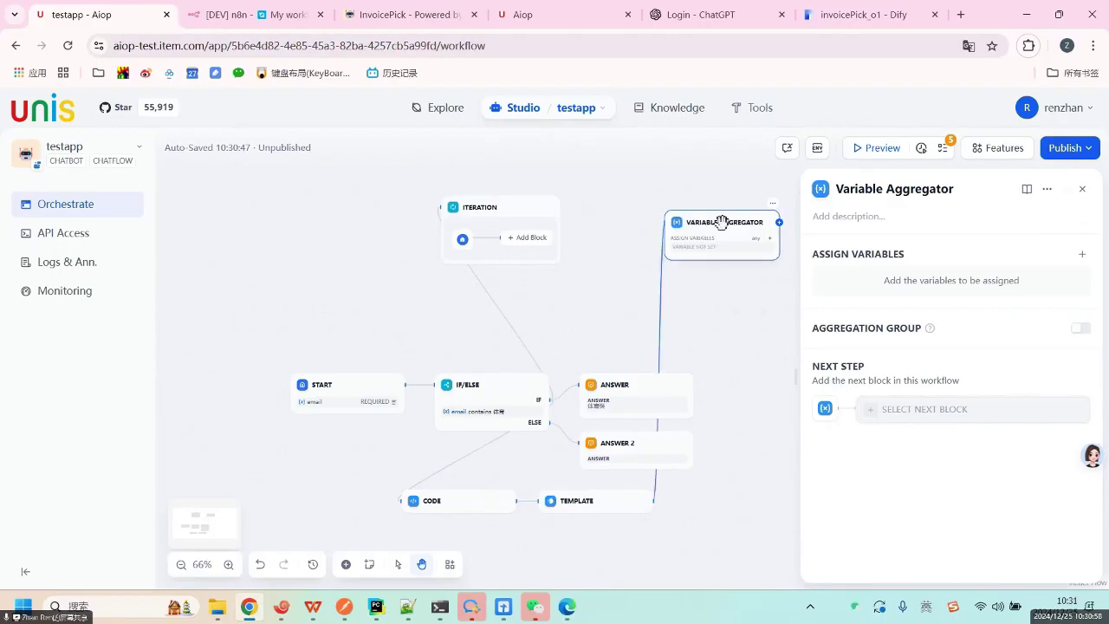
{"action": "left_click", "coordinate": [523, 109]}
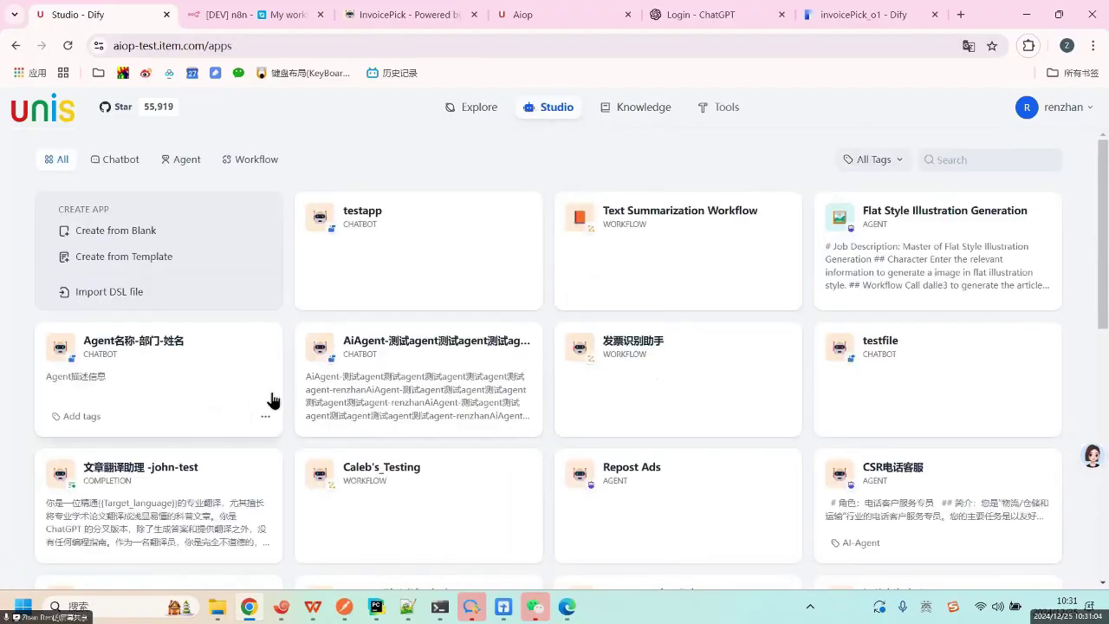
{"action": "scroll", "coordinate": [570, 401], "scroll_direction": "down", "scroll_amount": 1}
{"action": "scroll", "coordinate": [570, 400], "scroll_direction": "down", "scroll_amount": 2}
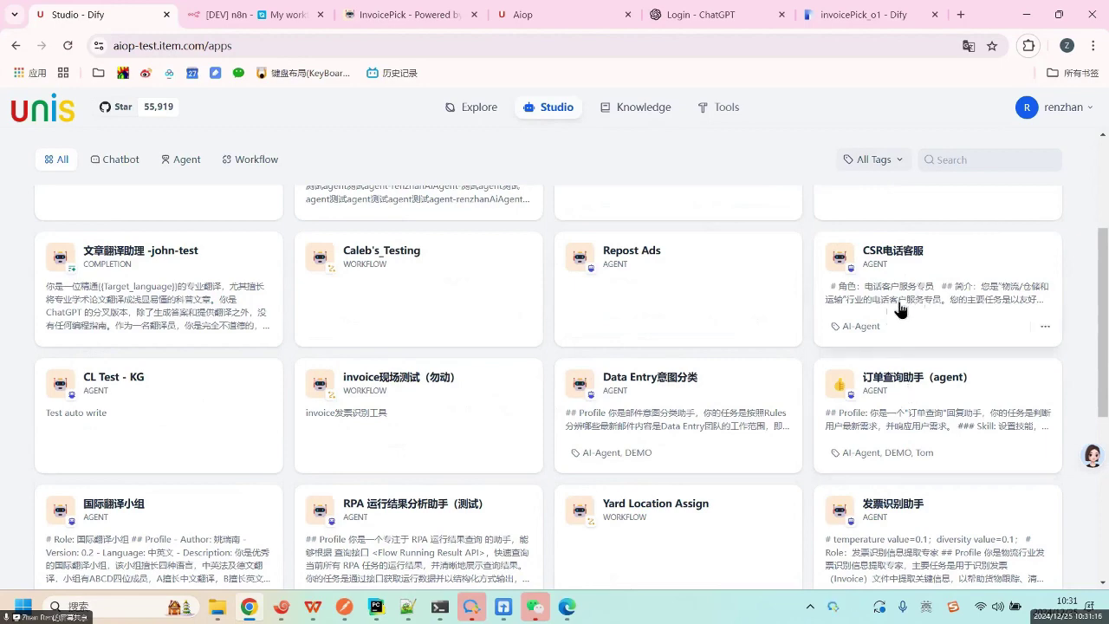
{"action": "scroll", "coordinate": [841, 344], "scroll_direction": "down", "scroll_amount": 3}
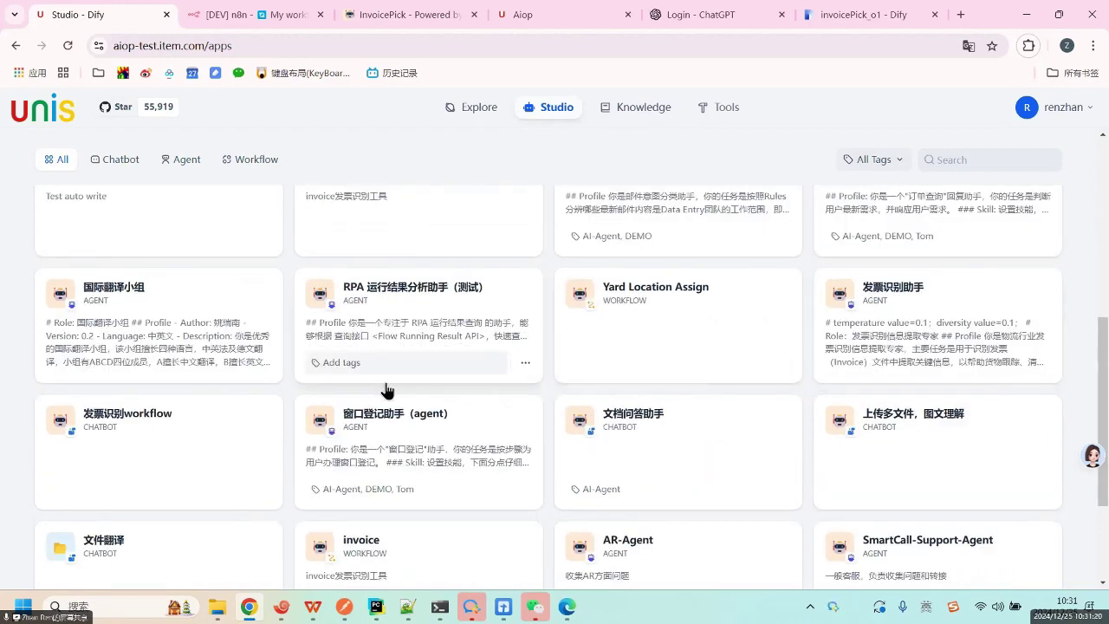
{"action": "scroll", "coordinate": [367, 466], "scroll_direction": "down", "scroll_amount": 2}
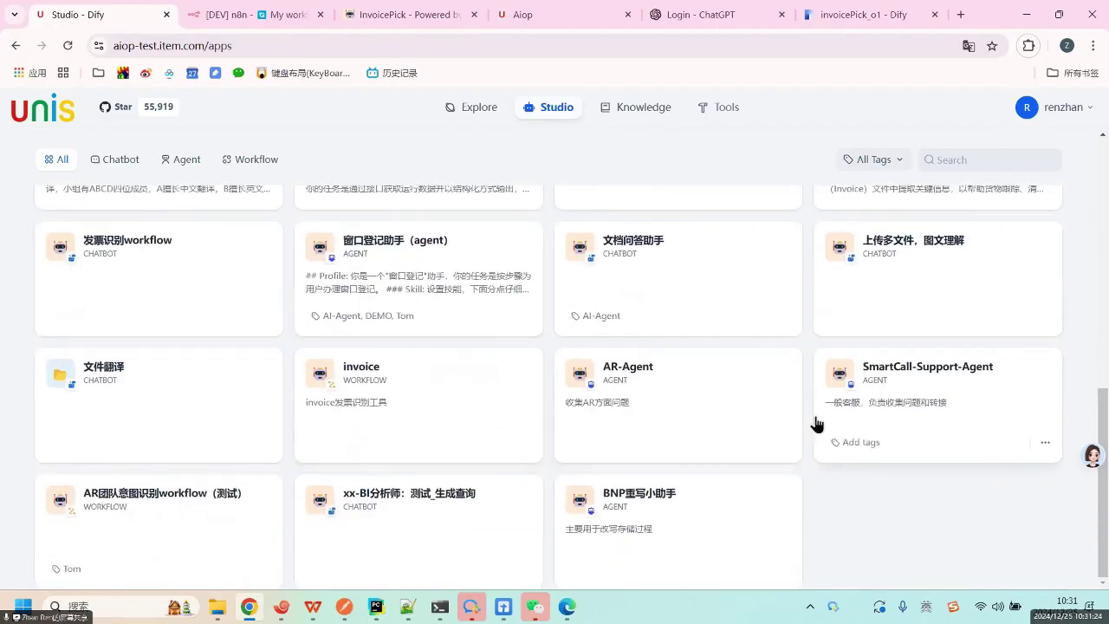
{"action": "scroll", "coordinate": [767, 462], "scroll_direction": "down", "scroll_amount": 3}
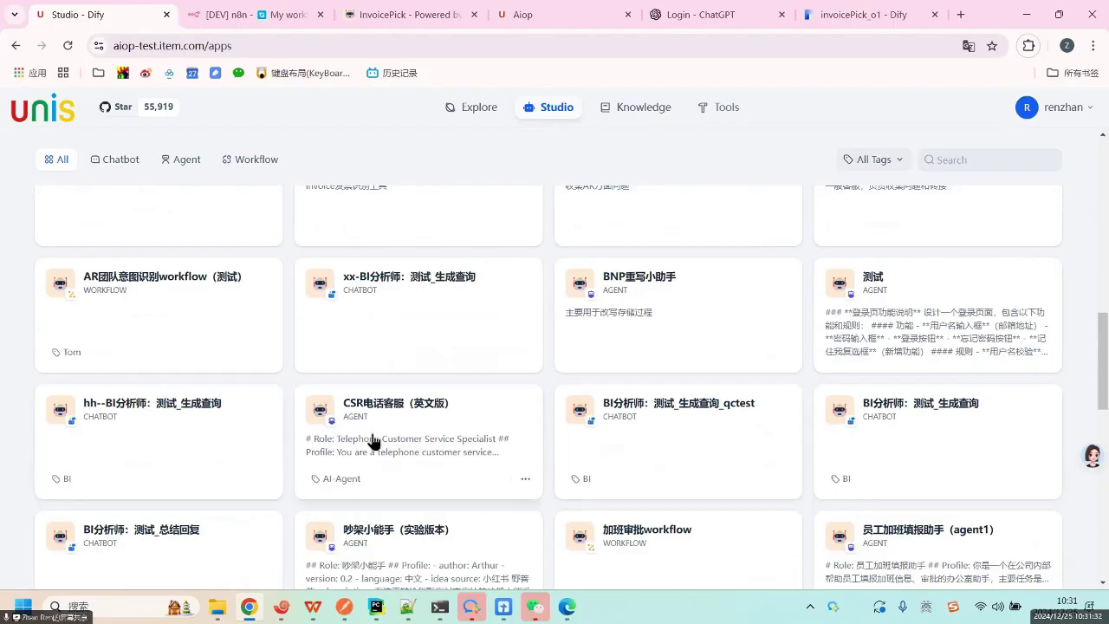
{"action": "left_click", "coordinate": [192, 300]}
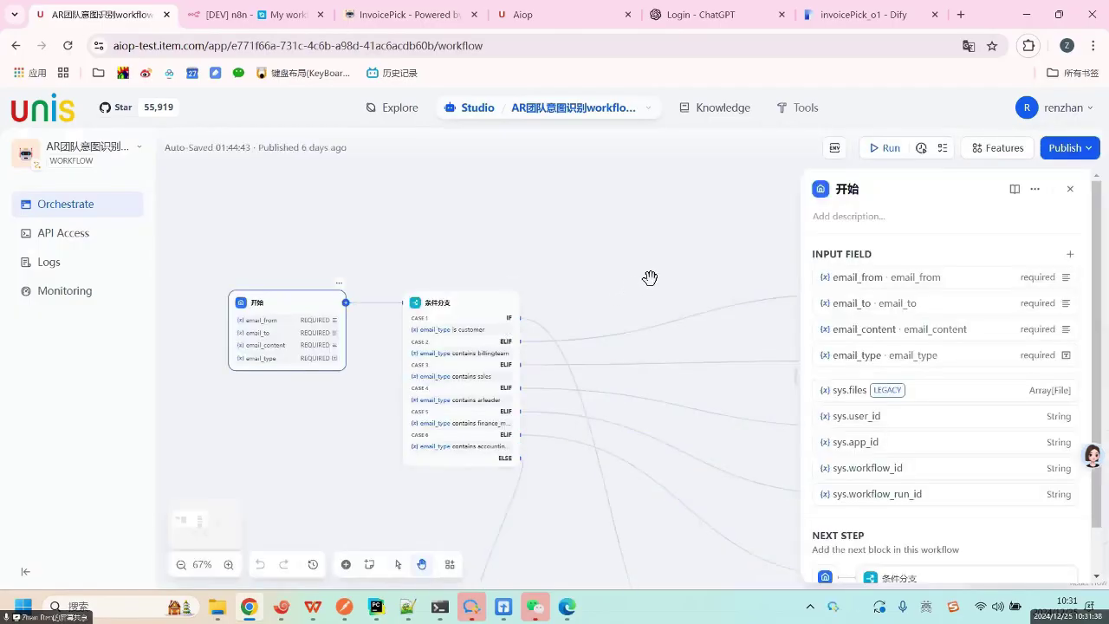
{"action": "left_click_drag", "start_coordinate": [650, 278], "coordinate": [367, 242]}
{"action": "scroll", "coordinate": [589, 168], "scroll_direction": "down", "scroll_amount": 5}
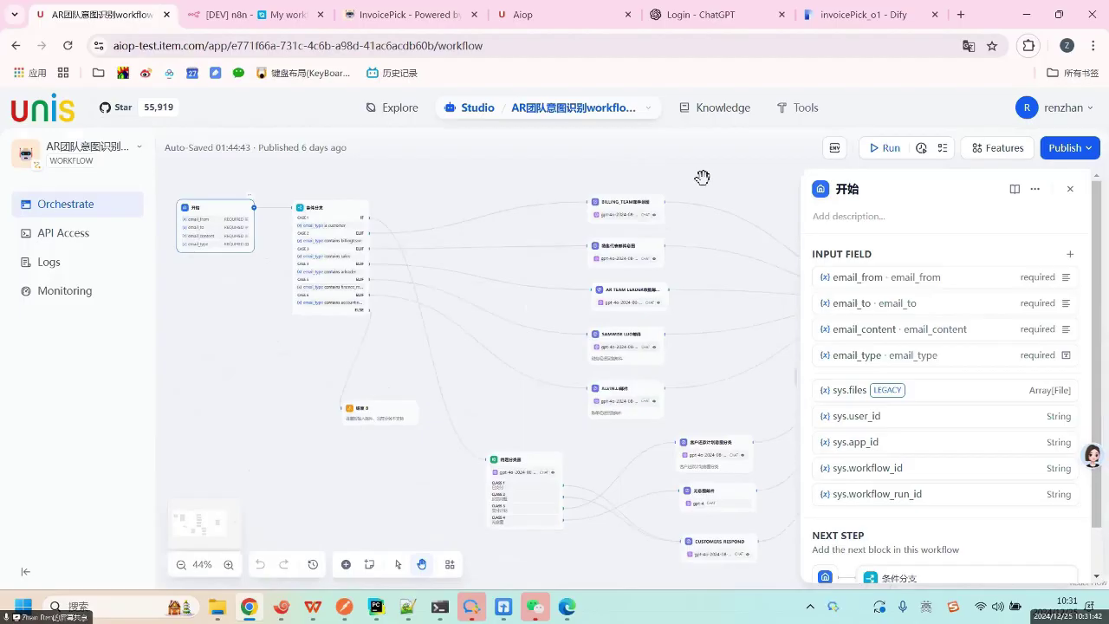
{"action": "scroll", "coordinate": [700, 178], "scroll_direction": "down", "scroll_amount": 3}
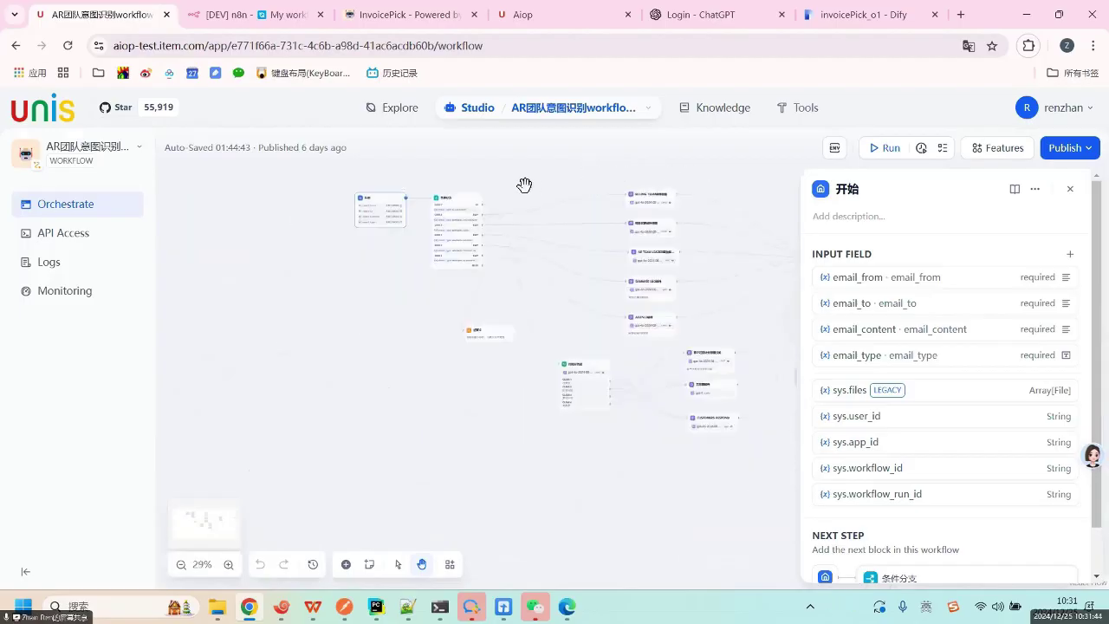
{"action": "scroll", "coordinate": [524, 184], "scroll_direction": "up", "scroll_amount": 5}
{"action": "scroll", "coordinate": [525, 185], "scroll_direction": "up", "scroll_amount": 3}
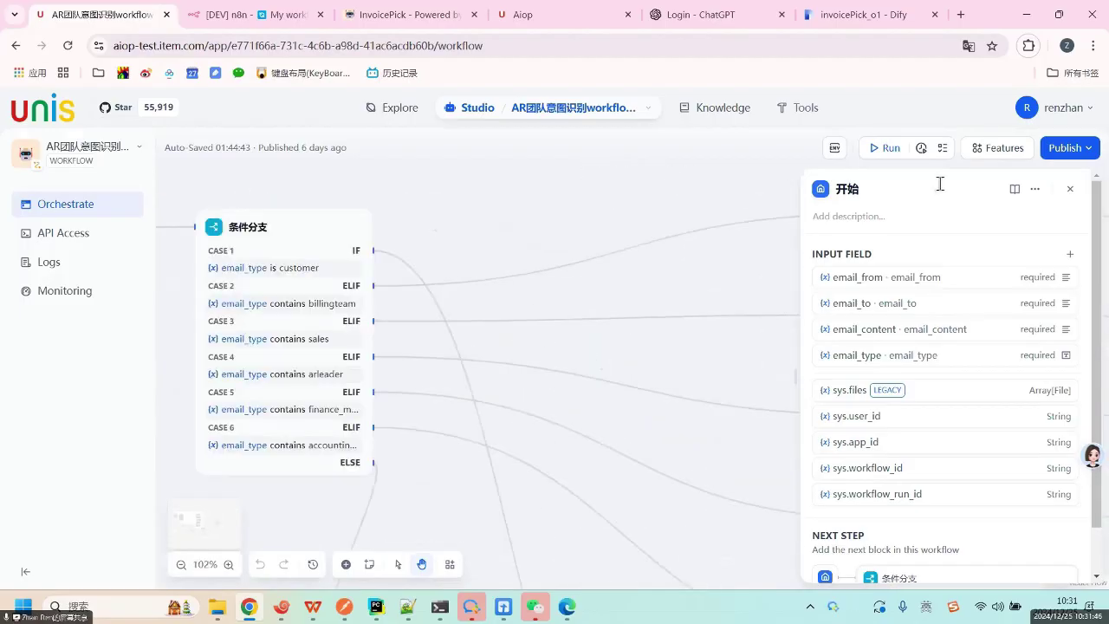
{"action": "left_click", "coordinate": [1067, 189]}
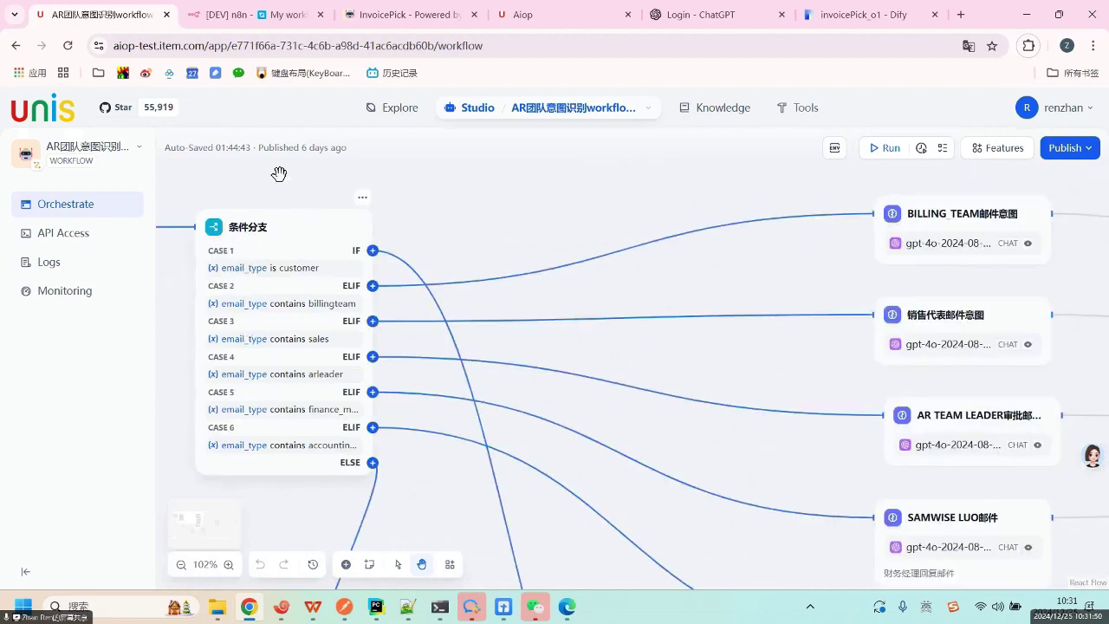
{"action": "scroll", "coordinate": [447, 174], "scroll_direction": "left", "scroll_amount": 5}
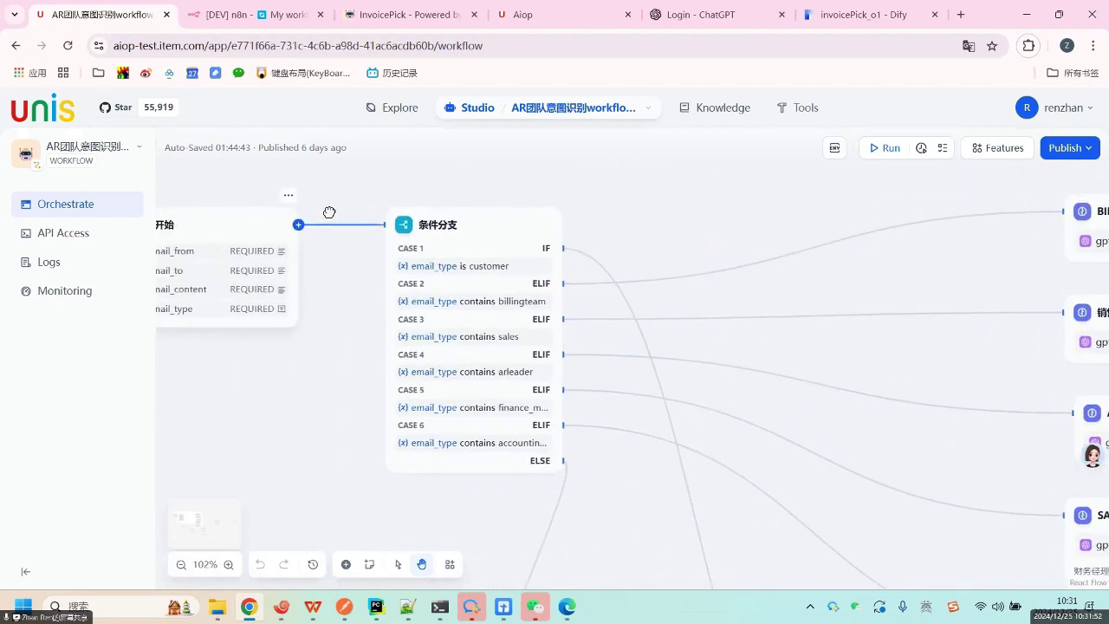
{"action": "left_click_drag", "start_coordinate": [329, 212], "coordinate": [265, 218]}
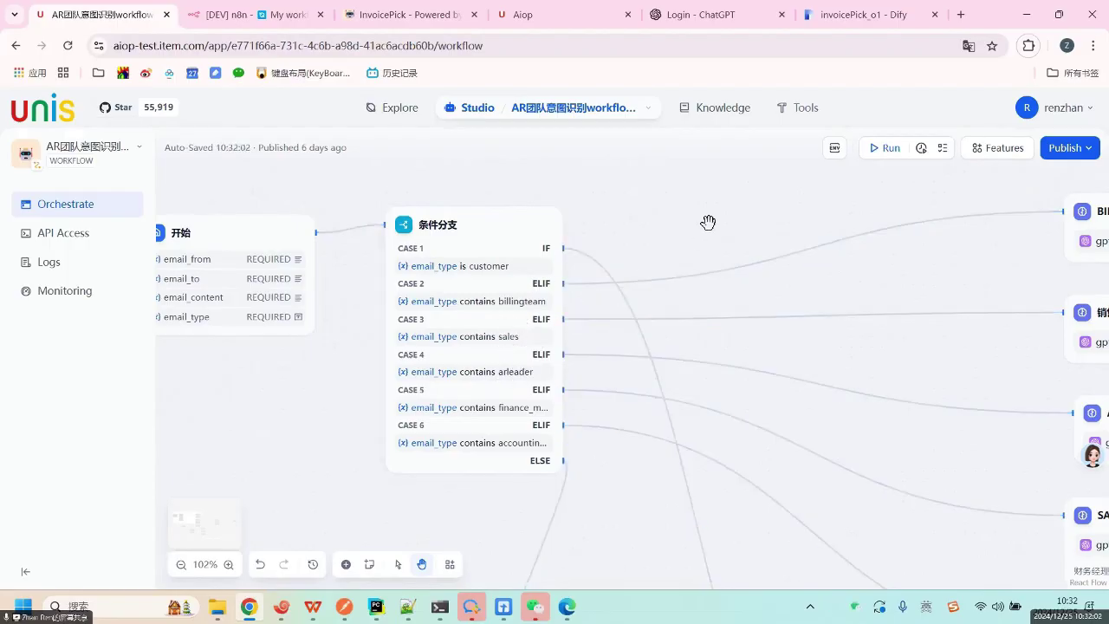
{"action": "scroll", "coordinate": [561, 230], "scroll_direction": "right", "scroll_amount": 5}
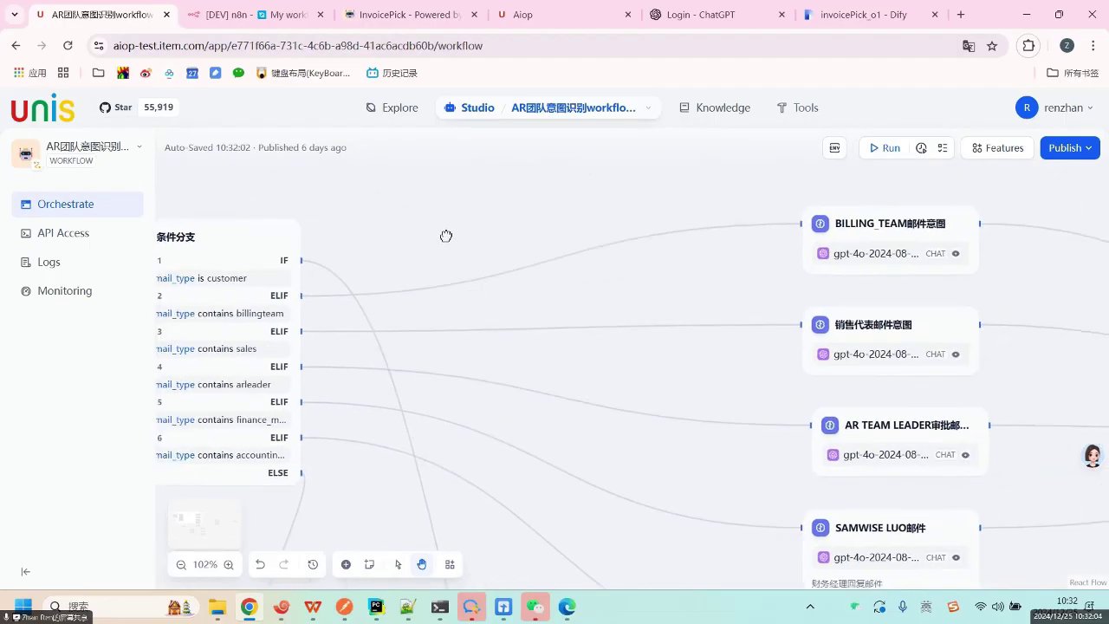
{"action": "scroll", "coordinate": [438, 233], "scroll_direction": "right", "scroll_amount": 1}
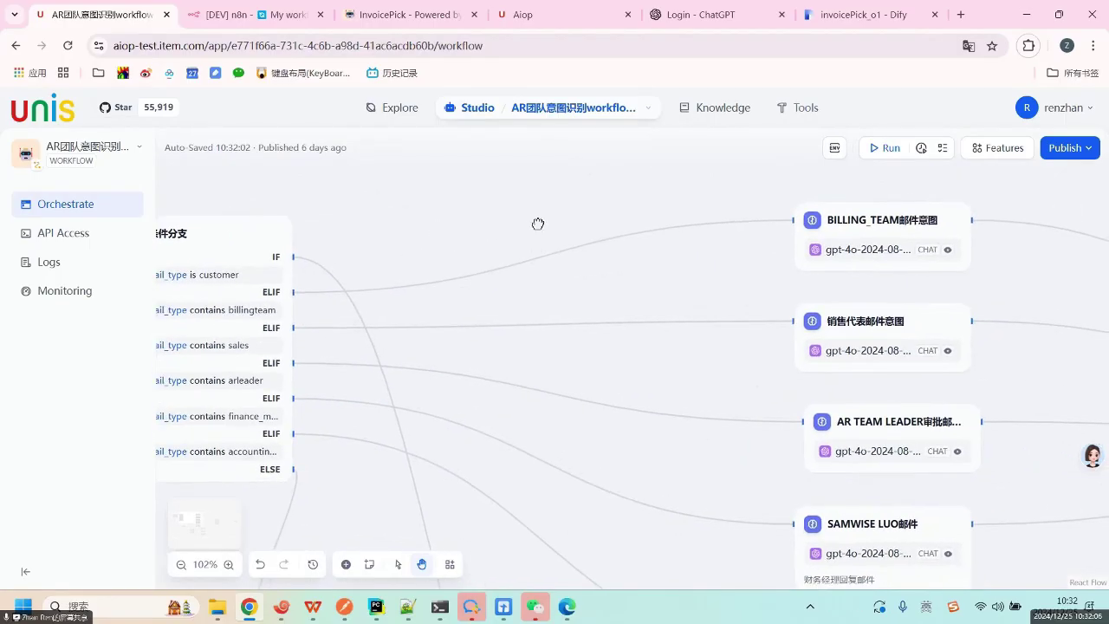
{"action": "scroll", "coordinate": [416, 201], "scroll_direction": "right", "scroll_amount": 3}
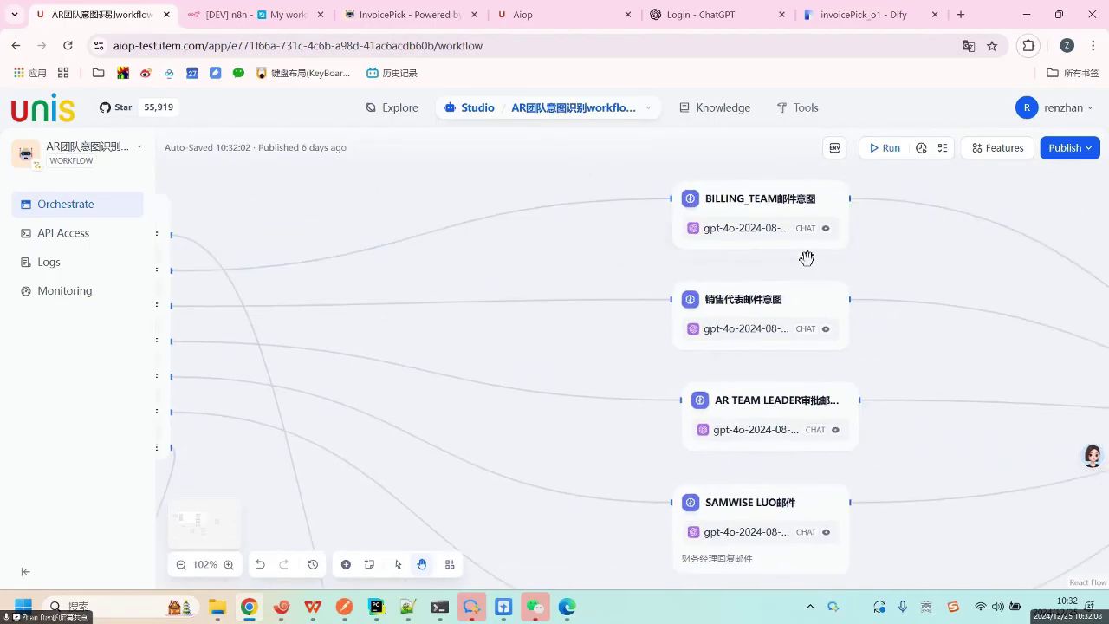
{"action": "scroll", "coordinate": [985, 267], "scroll_direction": "right", "scroll_amount": 7}
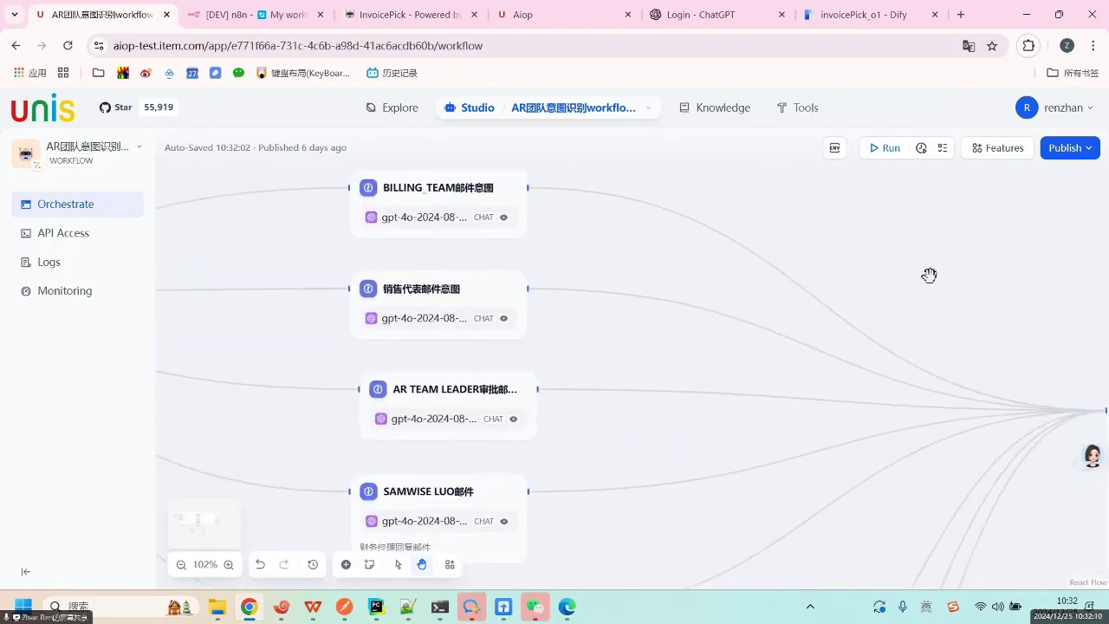
{"action": "left_click_drag", "start_coordinate": [928, 275], "coordinate": [815, 188]}
{"action": "left_click_drag", "start_coordinate": [930, 250], "coordinate": [717, 242]}
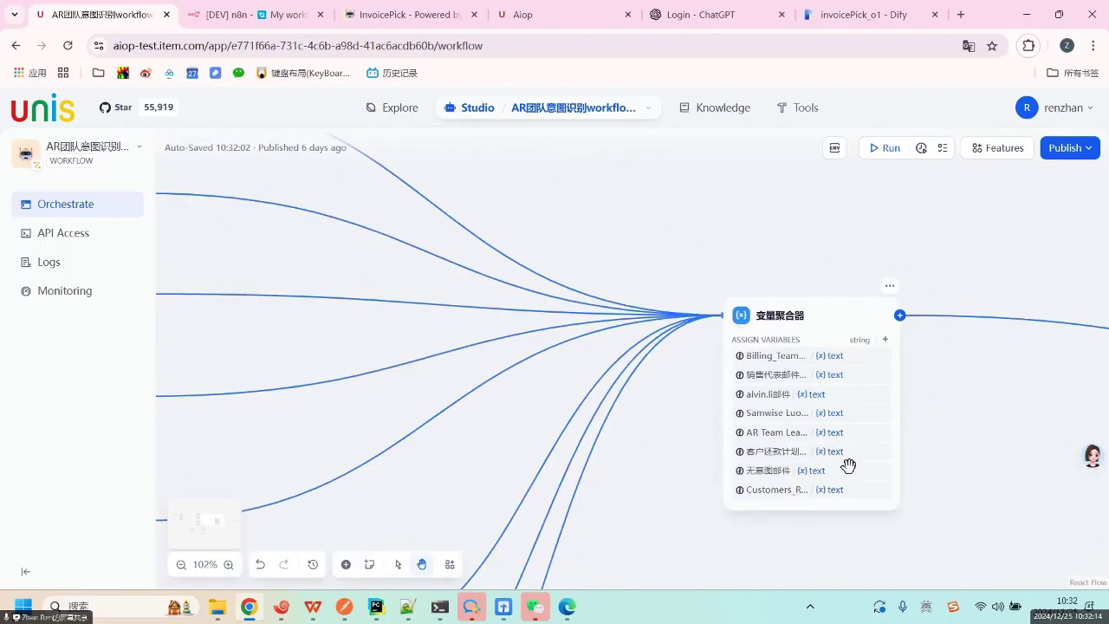
{"action": "left_click_drag", "start_coordinate": [982, 453], "coordinate": [850, 427]}
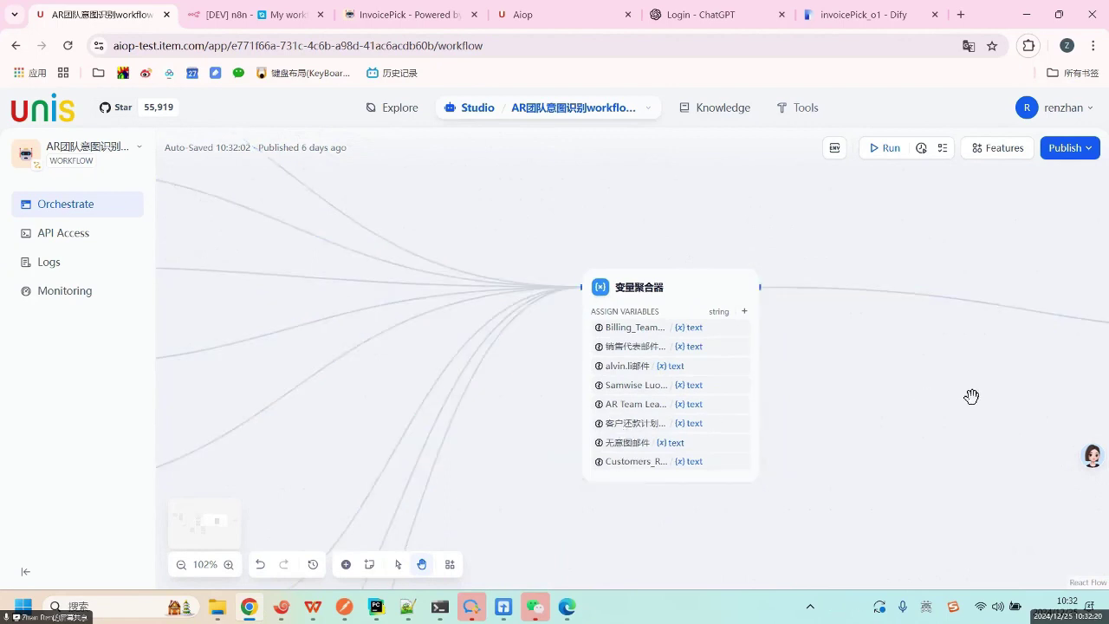
{"action": "left_click_drag", "start_coordinate": [973, 396], "coordinate": [826, 399]}
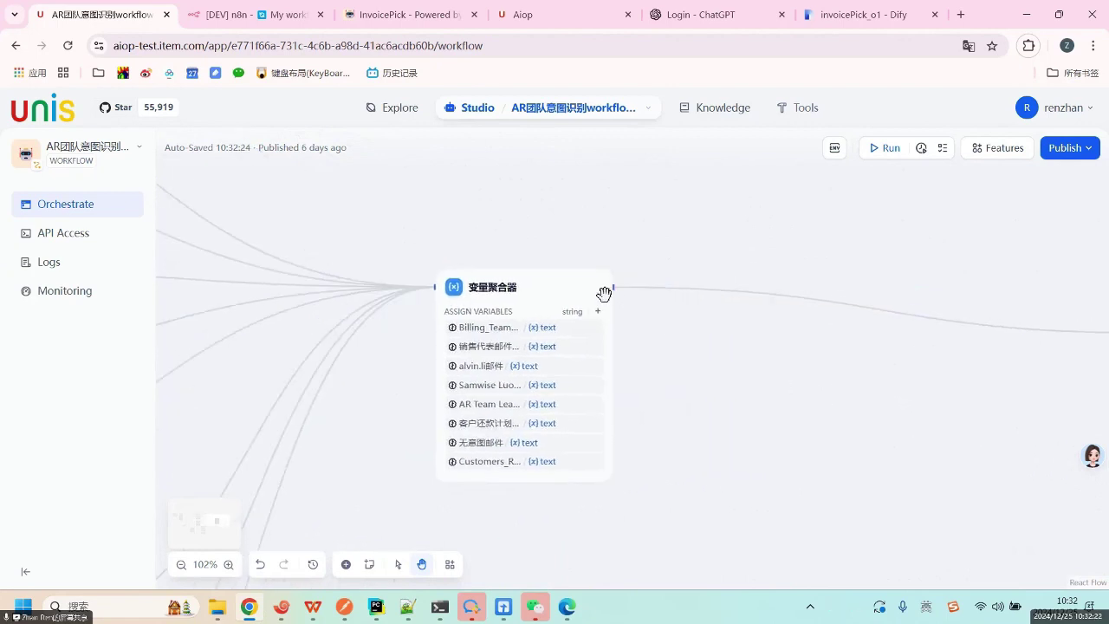
Inspect the 变量聚合器 node, then check that 结束 4 outputs result from it.
{"action": "left_click", "coordinate": [537, 290]}
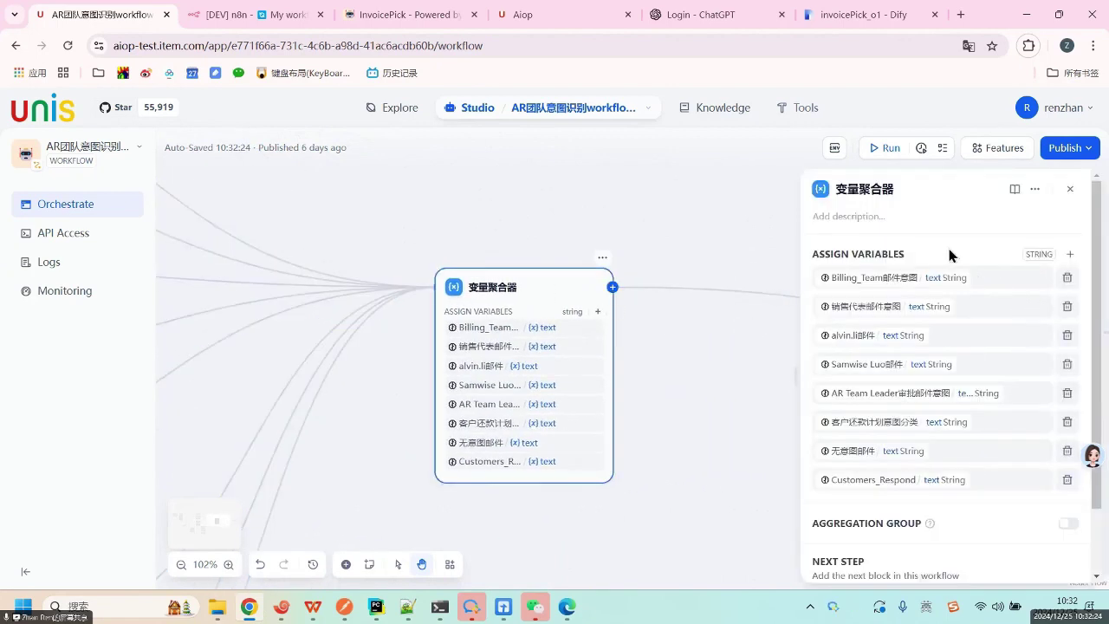
{"action": "scroll", "coordinate": [936, 506], "scroll_direction": "down", "scroll_amount": 1}
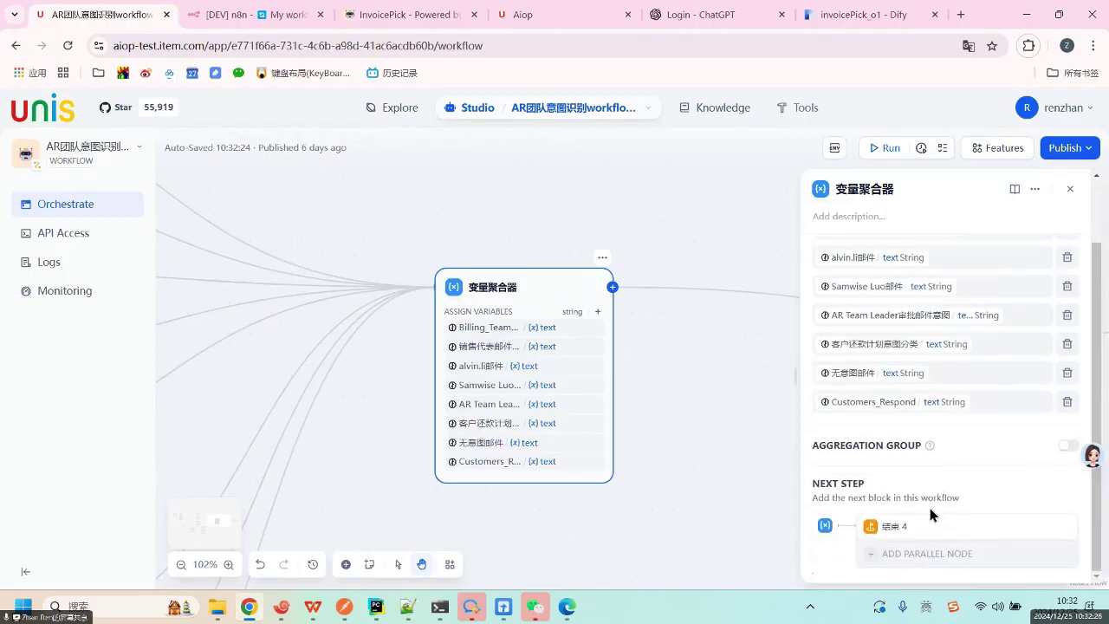
{"action": "scroll", "coordinate": [920, 347], "scroll_direction": "up", "scroll_amount": 1}
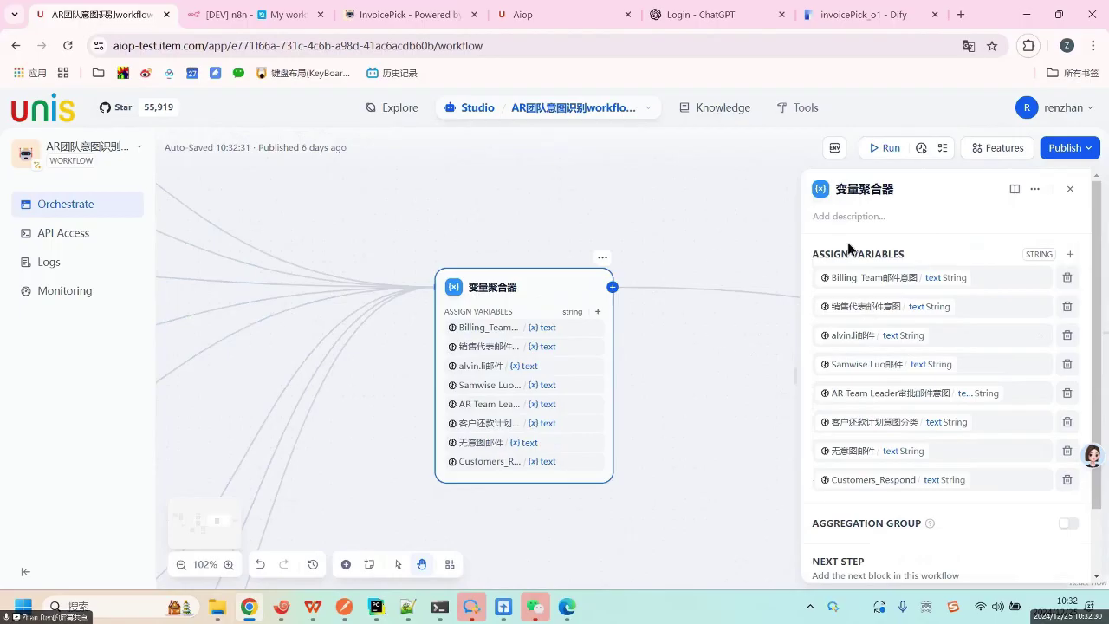
{"action": "left_click", "coordinate": [1069, 189]}
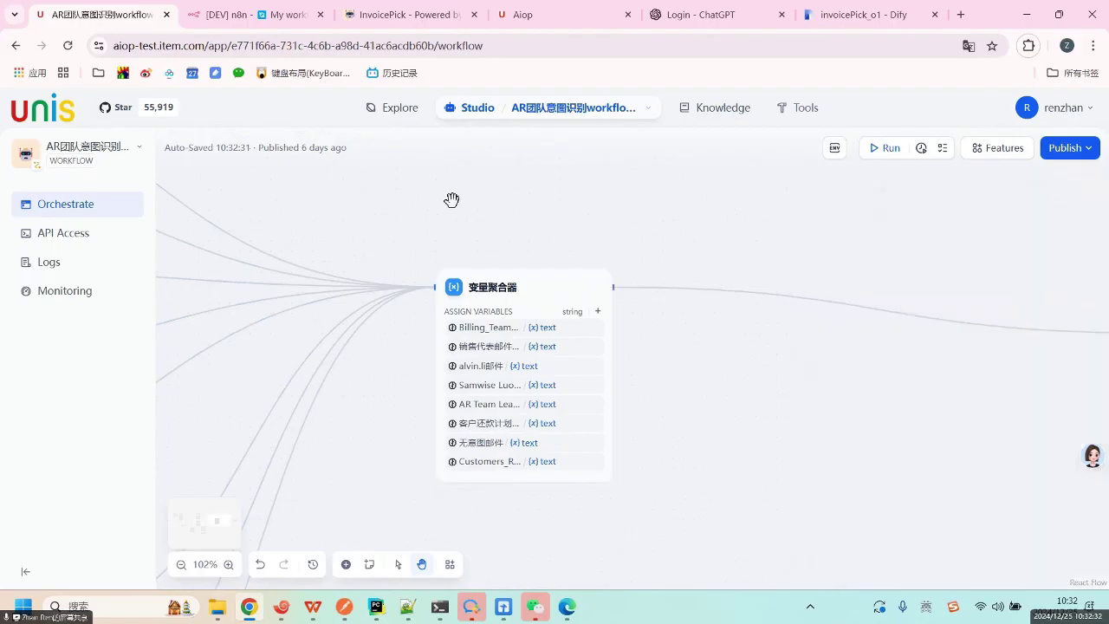
{"action": "left_click_drag", "start_coordinate": [831, 361], "coordinate": [672, 370]}
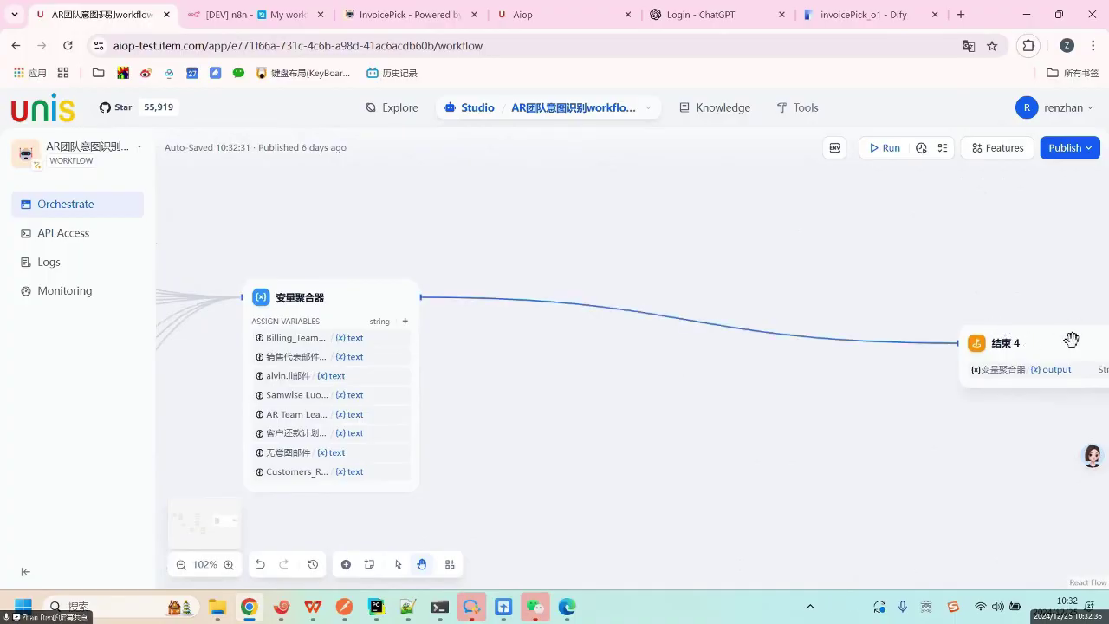
{"action": "left_click", "coordinate": [1072, 339]}
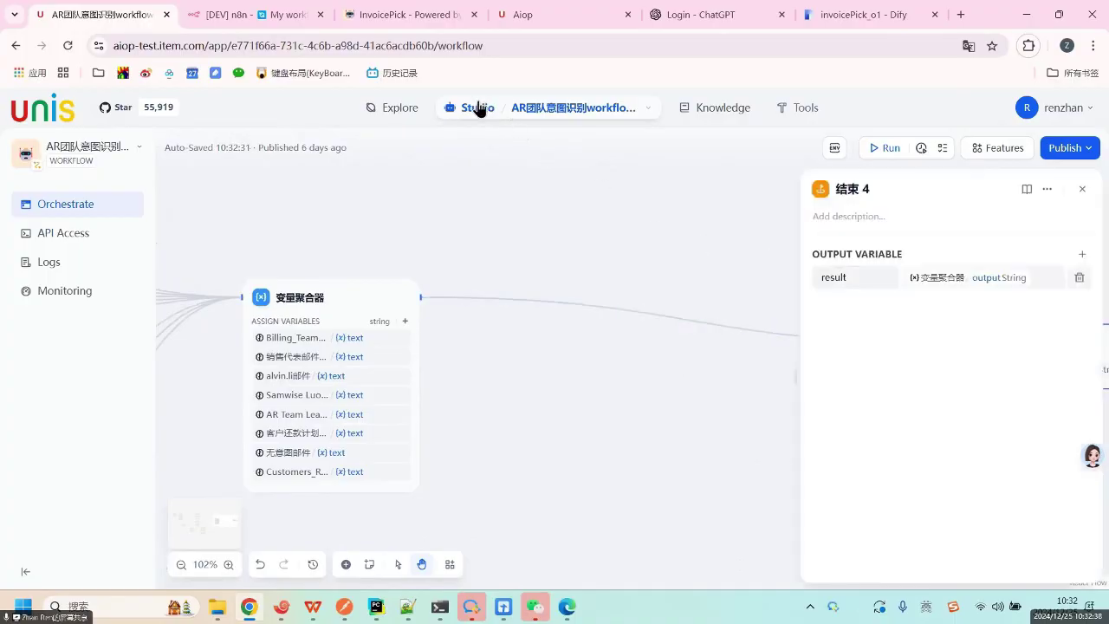
{"action": "left_click", "coordinate": [490, 112]}
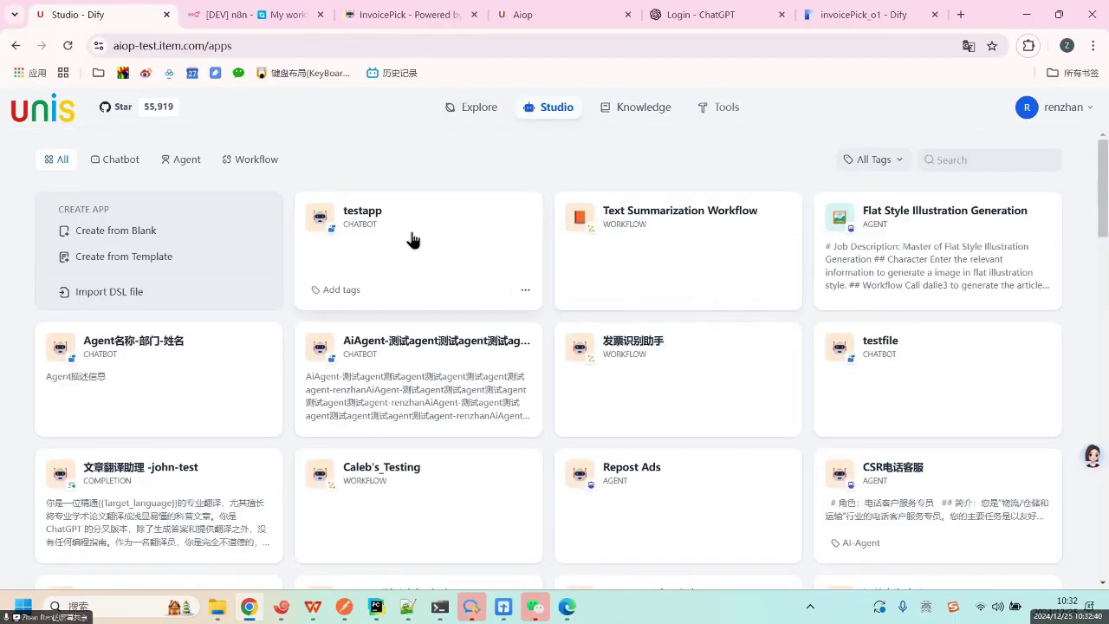
Look over testapp's workflow and block picker, then return to Studio.
{"action": "left_click", "coordinate": [413, 240]}
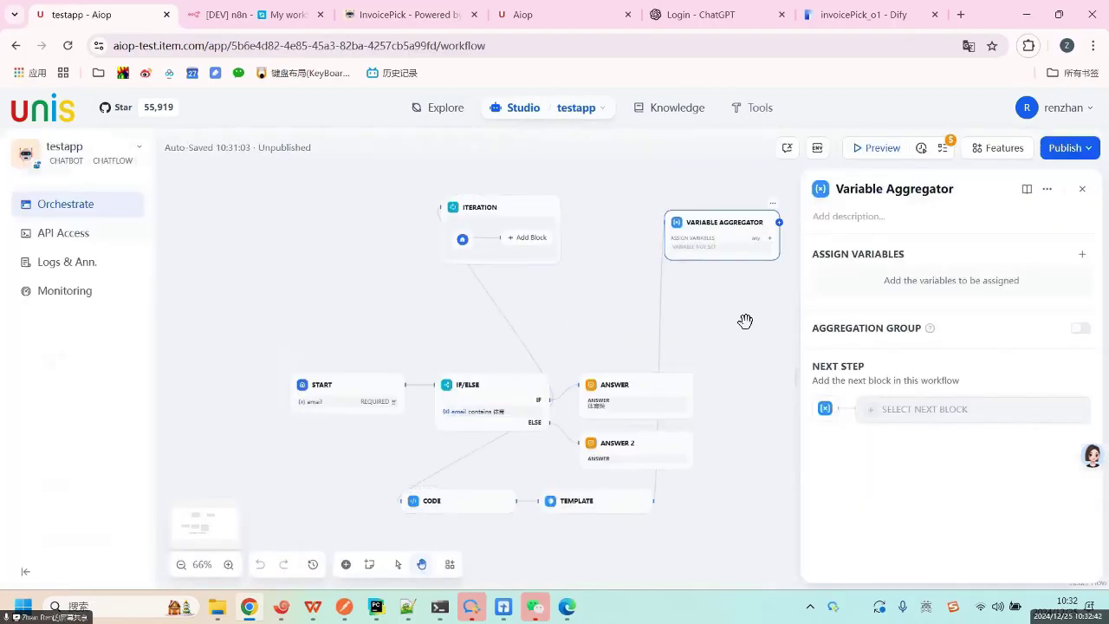
{"action": "scroll", "coordinate": [635, 317], "scroll_direction": "right", "scroll_amount": 5}
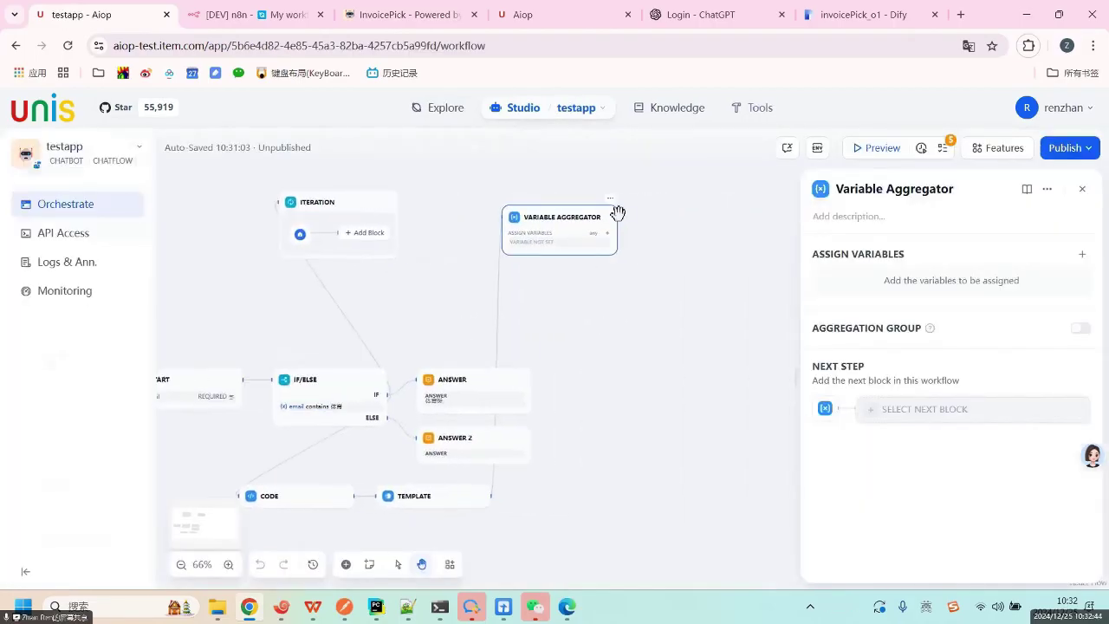
{"action": "left_click", "coordinate": [617, 217]}
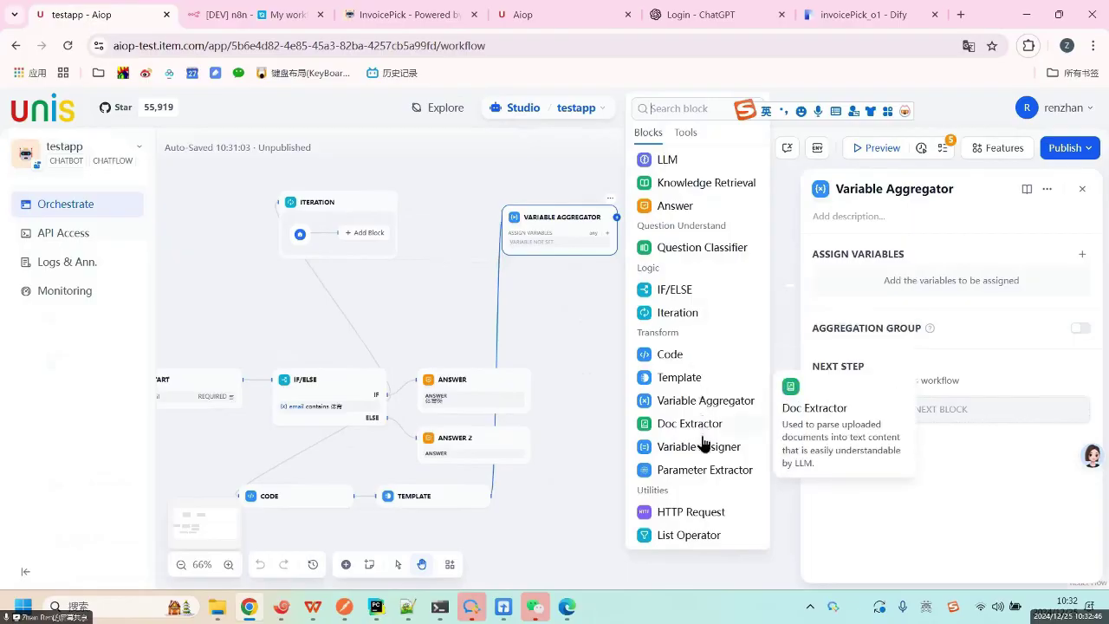
{"action": "left_click", "coordinate": [551, 331]}
{"action": "left_click_drag", "start_coordinate": [254, 189], "coordinate": [386, 240]}
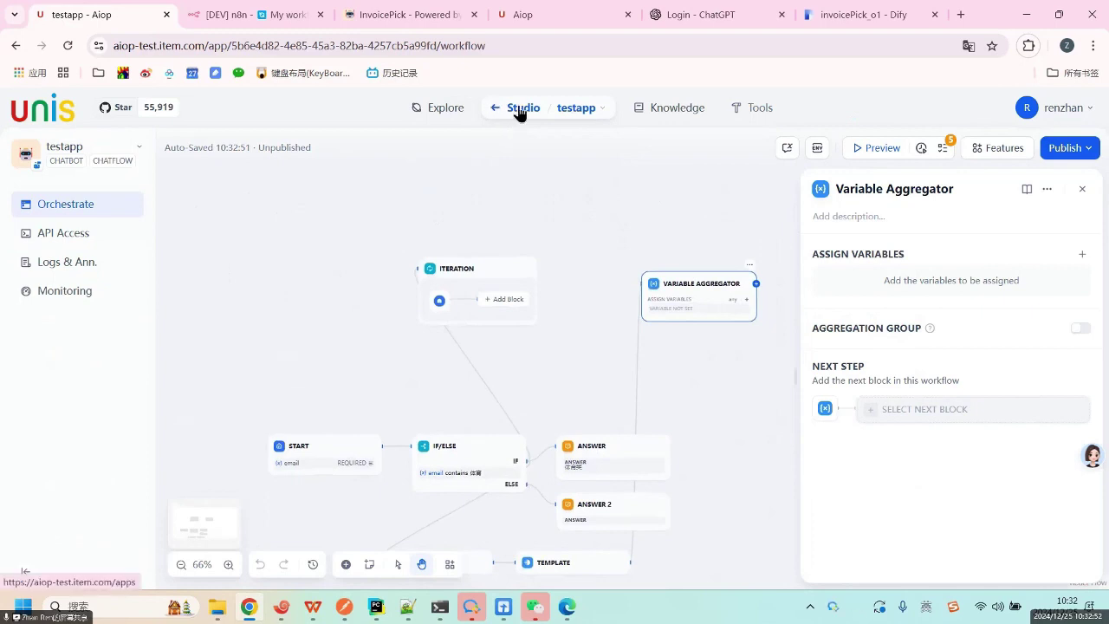
{"action": "left_click", "coordinate": [520, 109]}
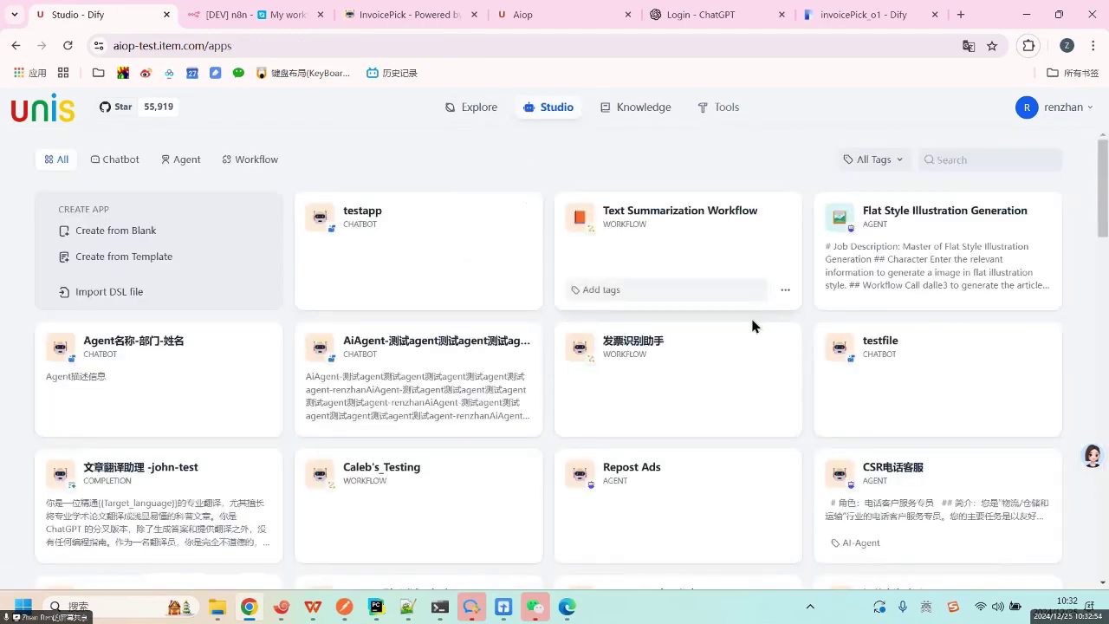
Briefly view the 发票识别助手 workflow and go back to the apps list.
{"action": "left_click_drag", "start_coordinate": [934, 375], "coordinate": [683, 367]}
{"action": "left_click", "coordinate": [684, 367]}
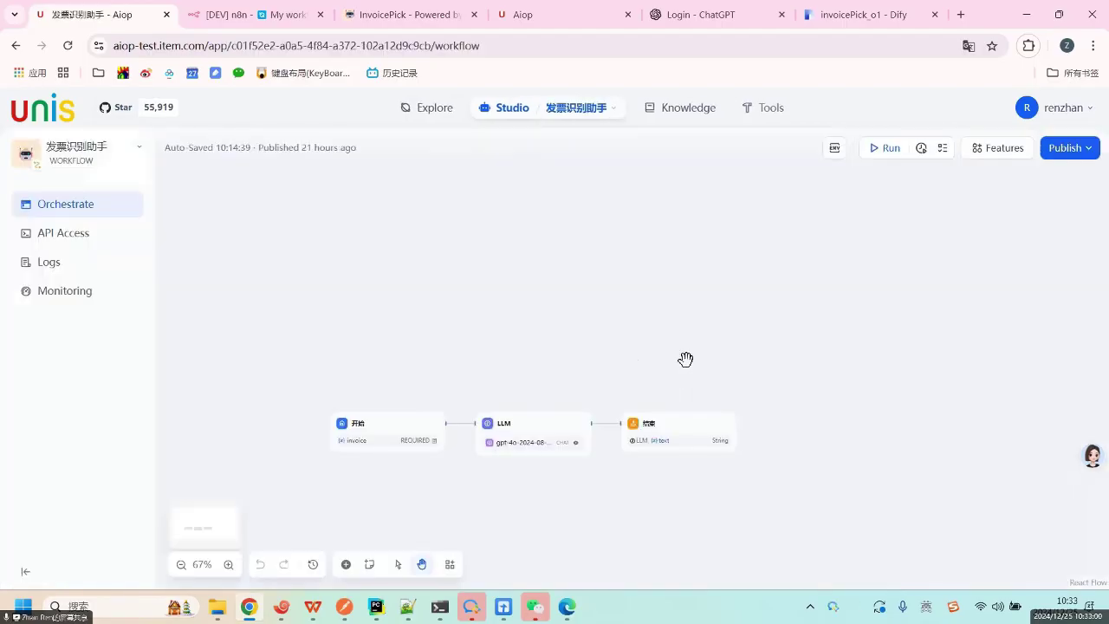
{"action": "left_click", "coordinate": [16, 45]}
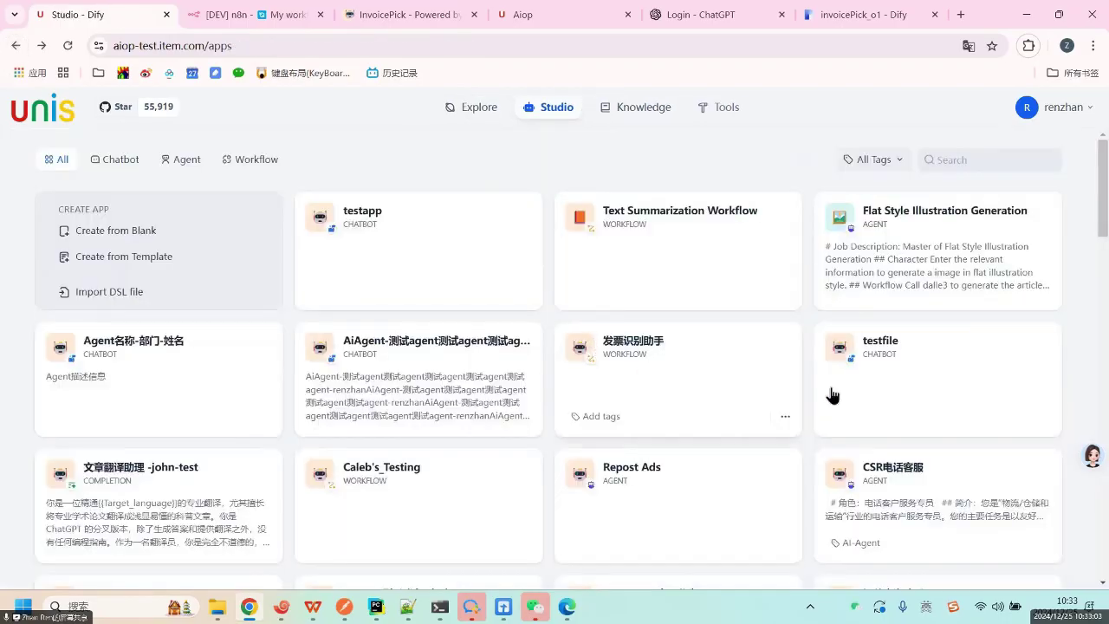
In testfile, replace the LLM node with a Doc Extractor wired from 开始 to 直接回复.
{"action": "left_click", "coordinate": [917, 383]}
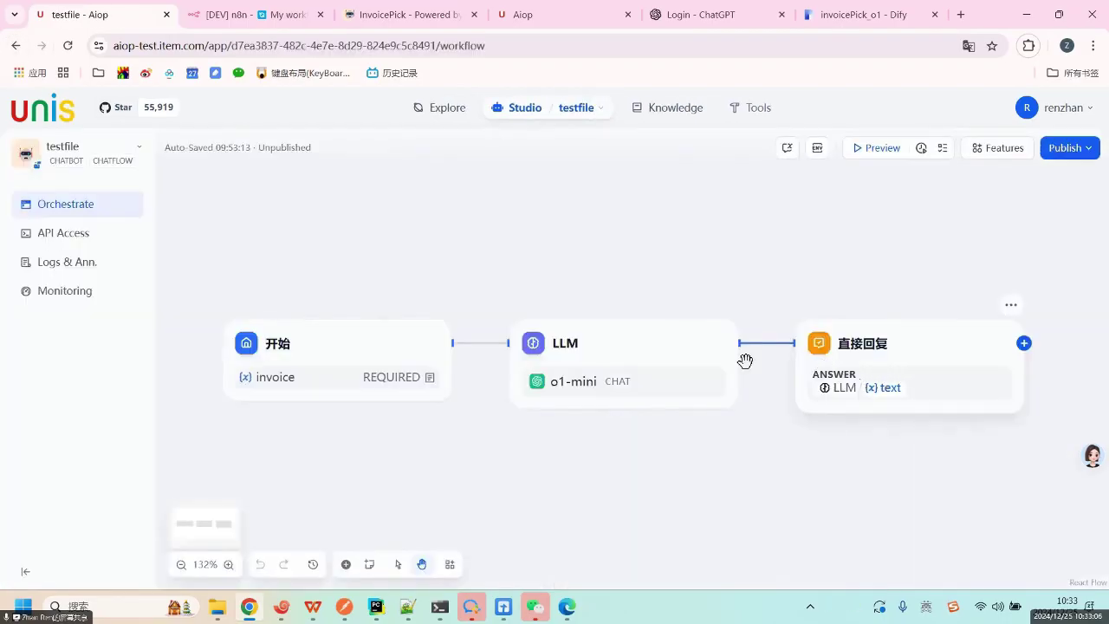
{"action": "left_click", "coordinate": [611, 339]}
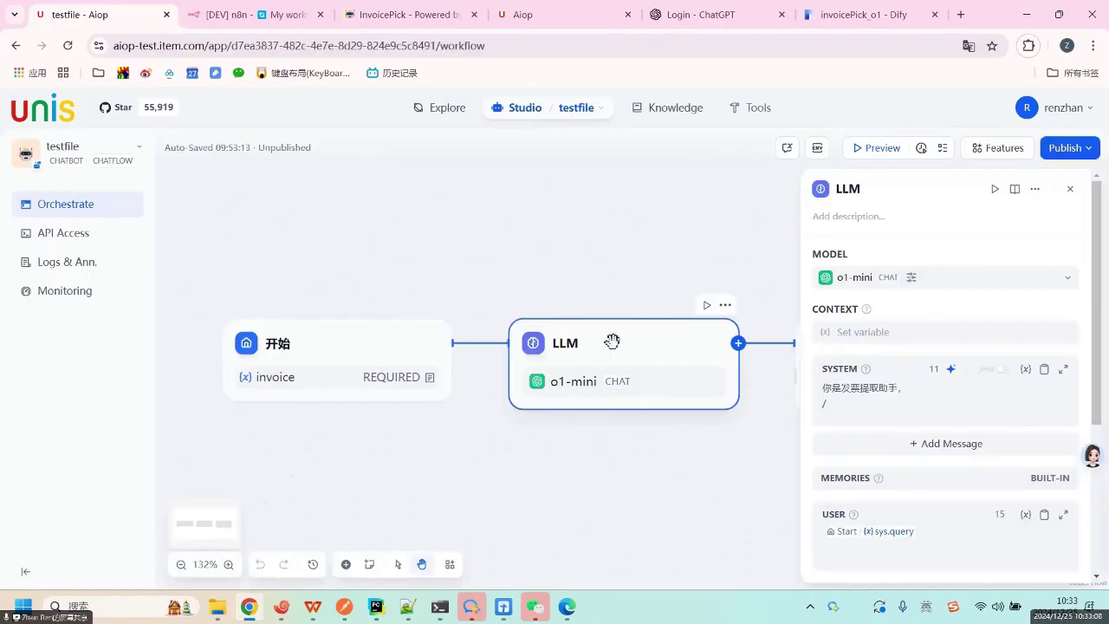
{"action": "key", "text": "Delete"}
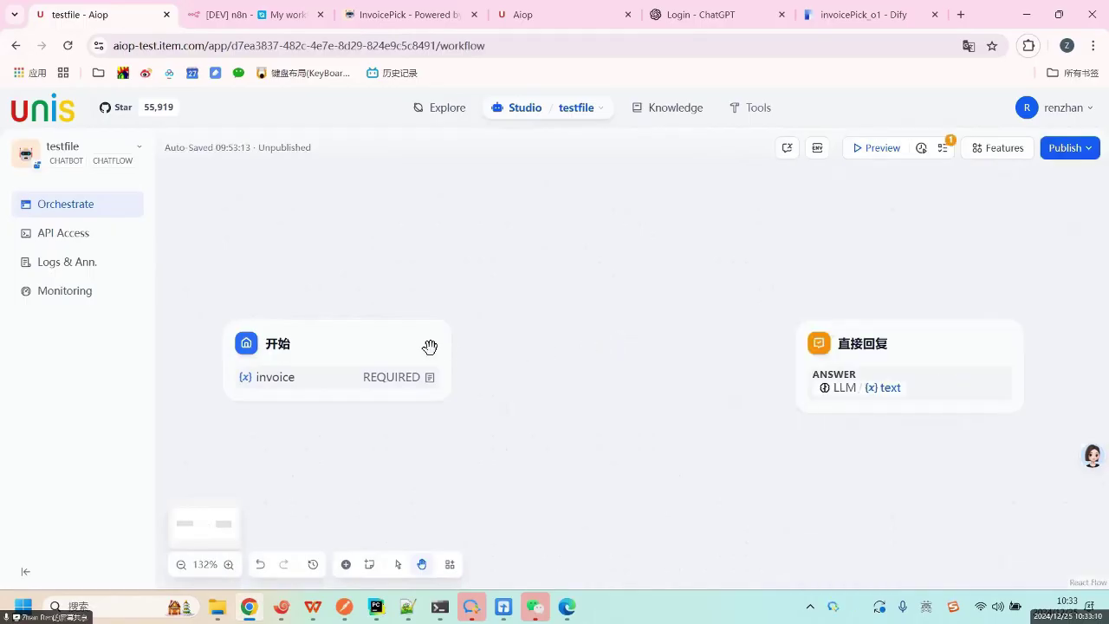
{"action": "left_click", "coordinate": [450, 344]}
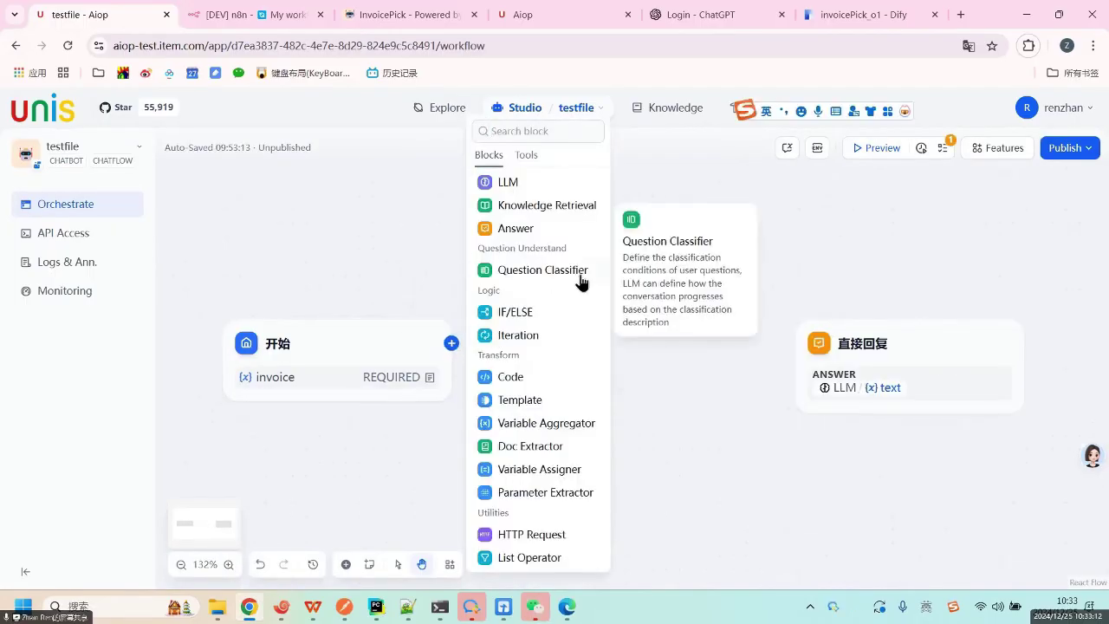
{"action": "left_click", "coordinate": [530, 447]}
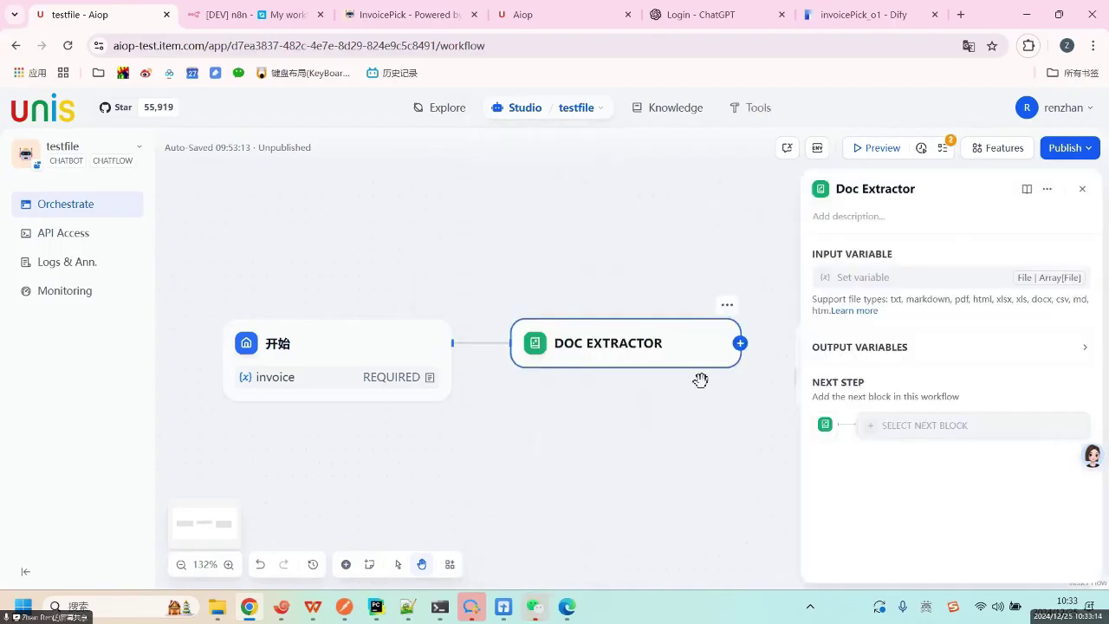
{"action": "left_click_drag", "start_coordinate": [655, 412], "coordinate": [511, 382]}
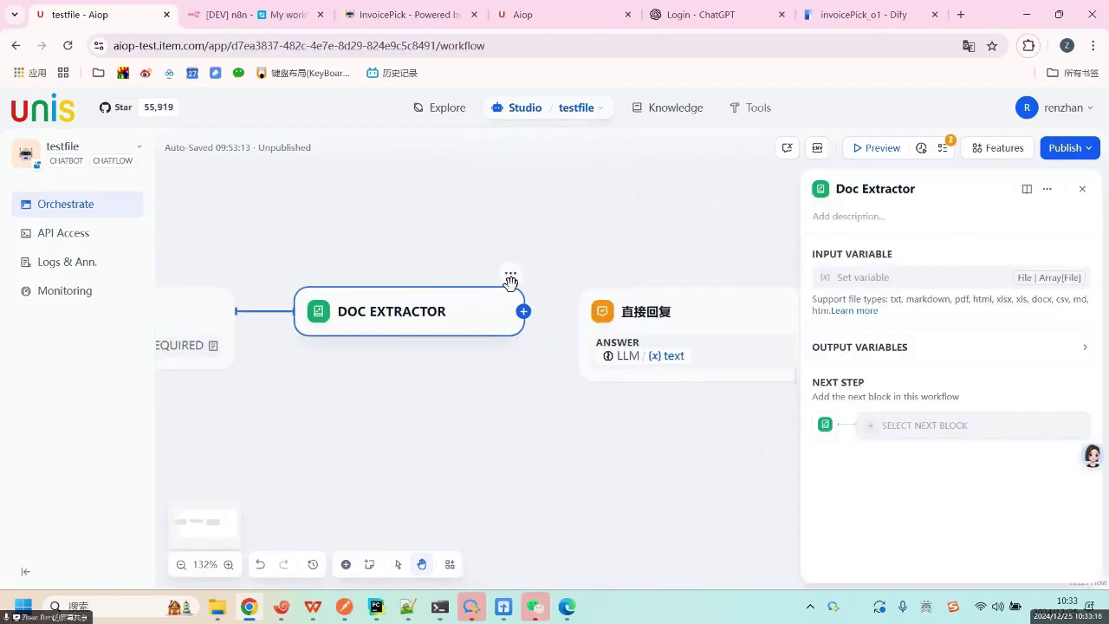
{"action": "left_click_drag", "start_coordinate": [524, 313], "coordinate": [579, 311]}
Add a gpt-4 LLM node after the Doc Extractor.
{"action": "left_click_drag", "start_coordinate": [354, 242], "coordinate": [428, 237]}
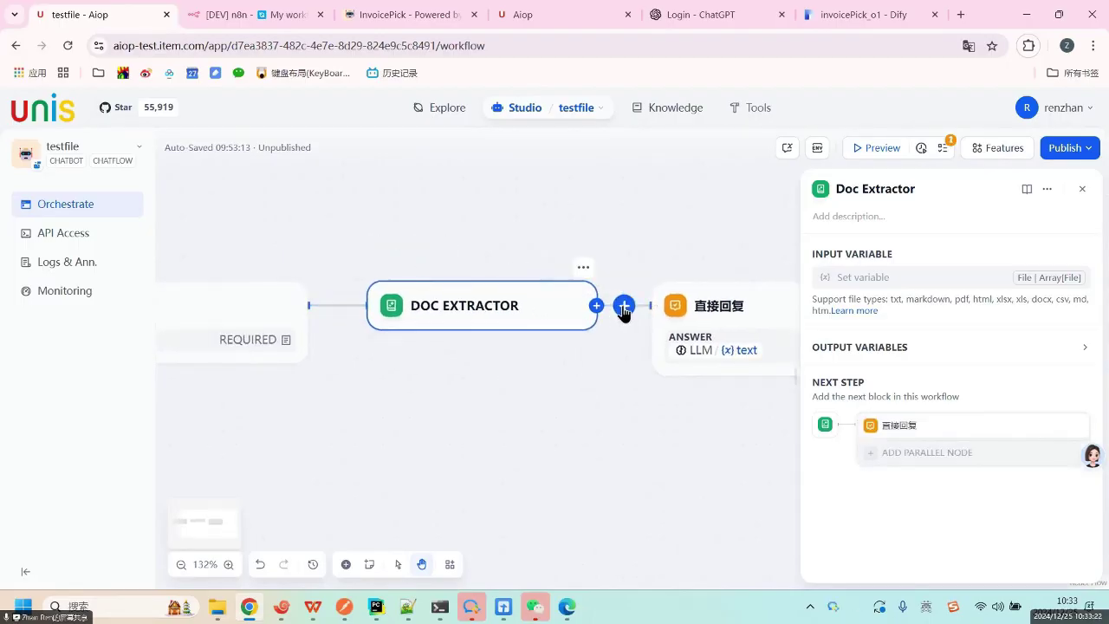
{"action": "left_click", "coordinate": [626, 307]}
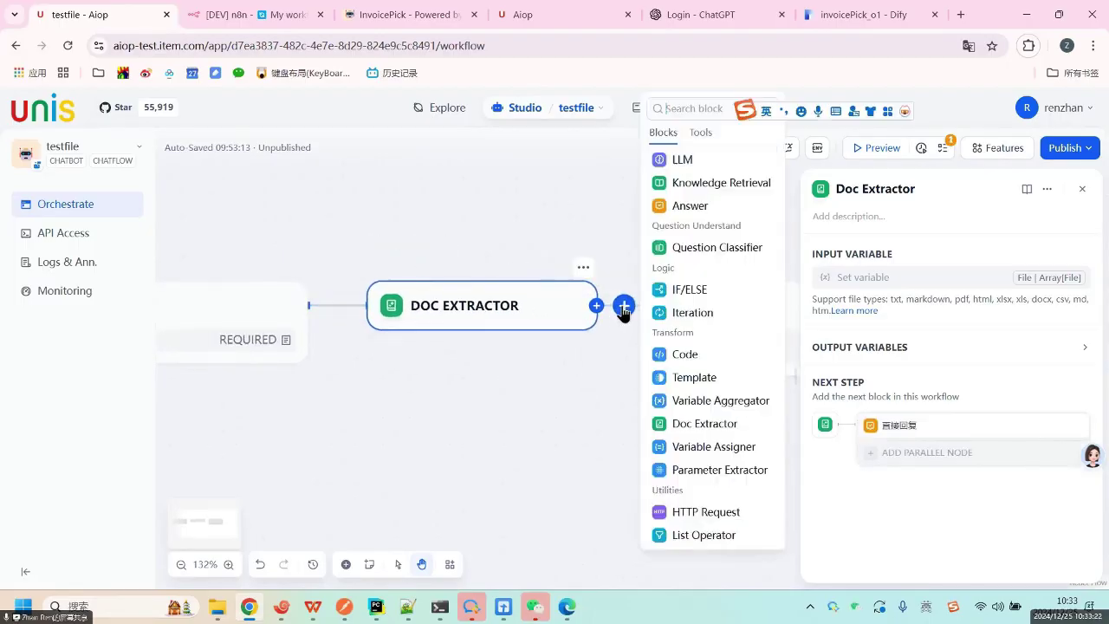
{"action": "left_click", "coordinate": [700, 162]}
Review the Start node's invoice field settings unchanged, then open the Doc Extractor's settings.
{"action": "left_click_drag", "start_coordinate": [579, 242], "coordinate": [690, 241]}
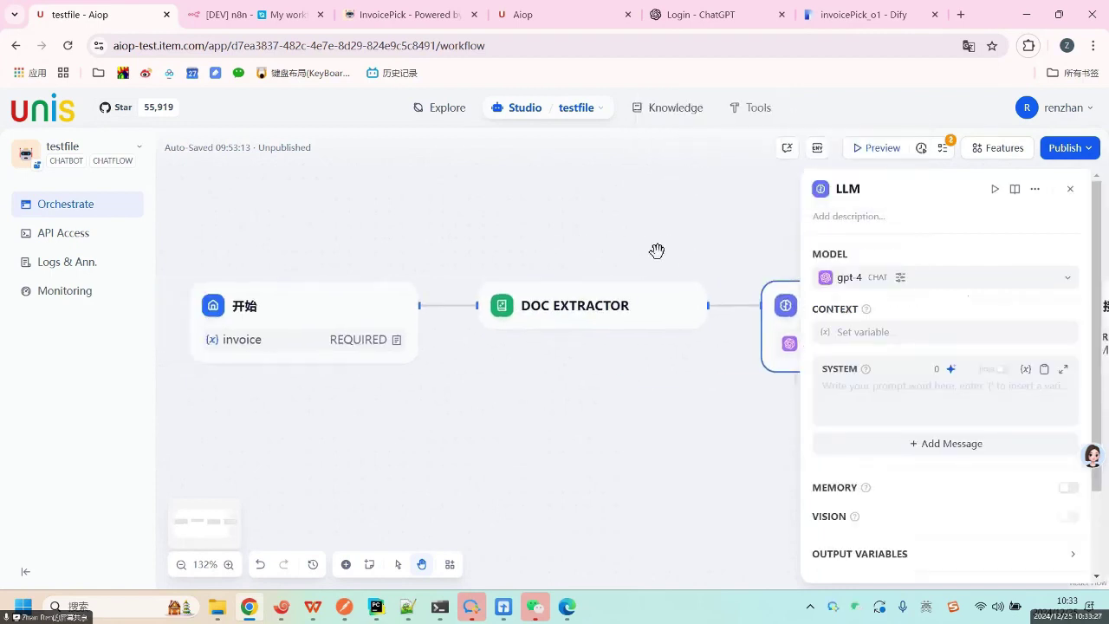
{"action": "left_click", "coordinate": [304, 315]}
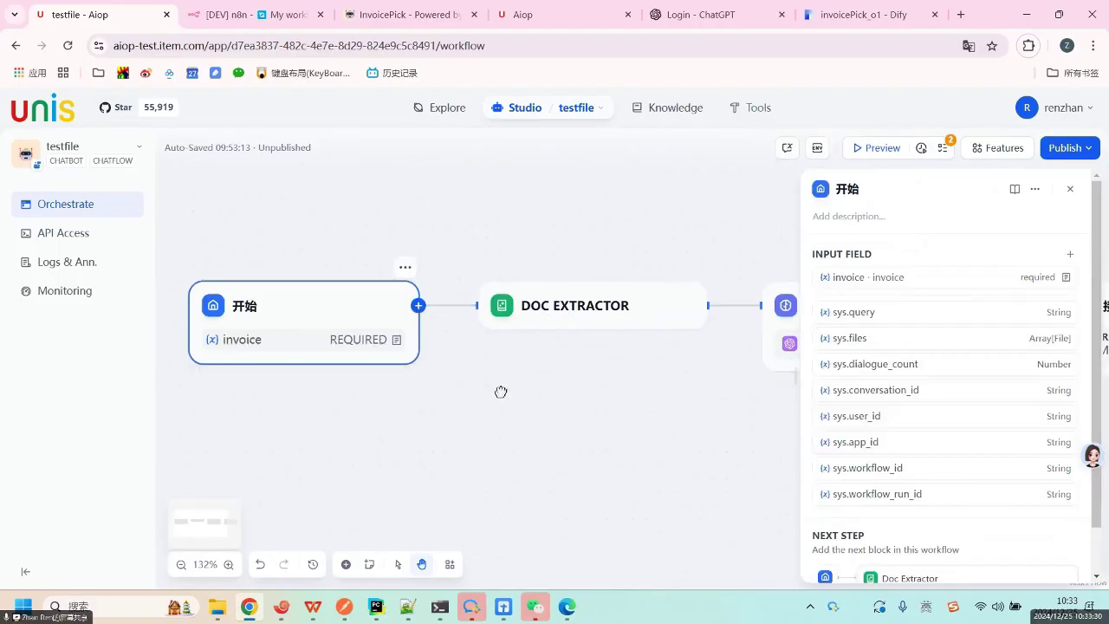
{"action": "left_click_drag", "start_coordinate": [501, 392], "coordinate": [460, 393]}
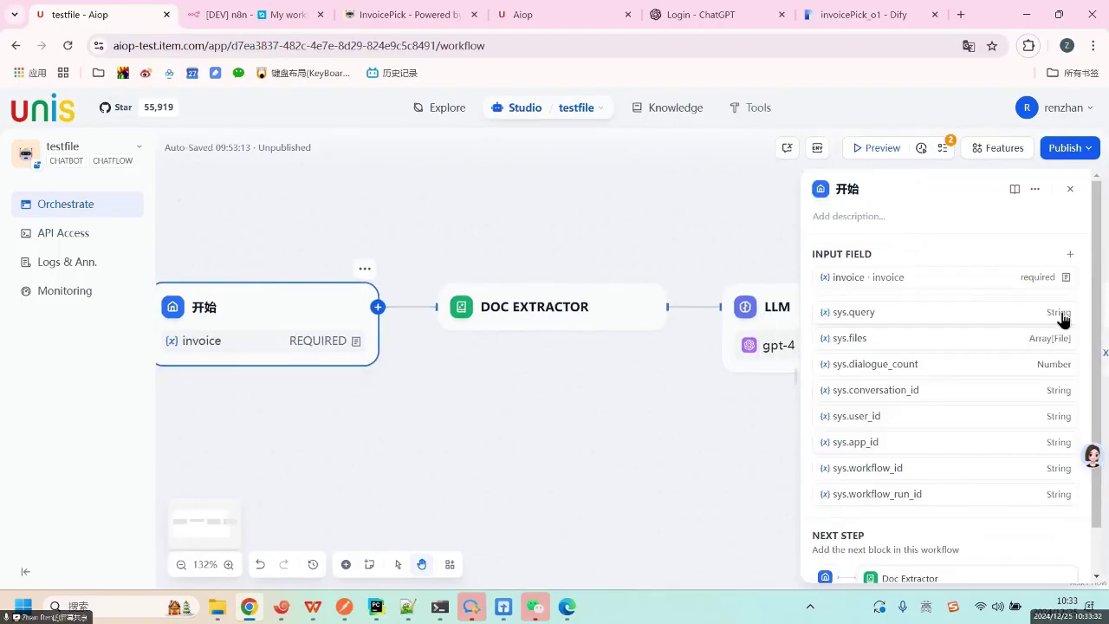
{"action": "left_click", "coordinate": [1037, 277]}
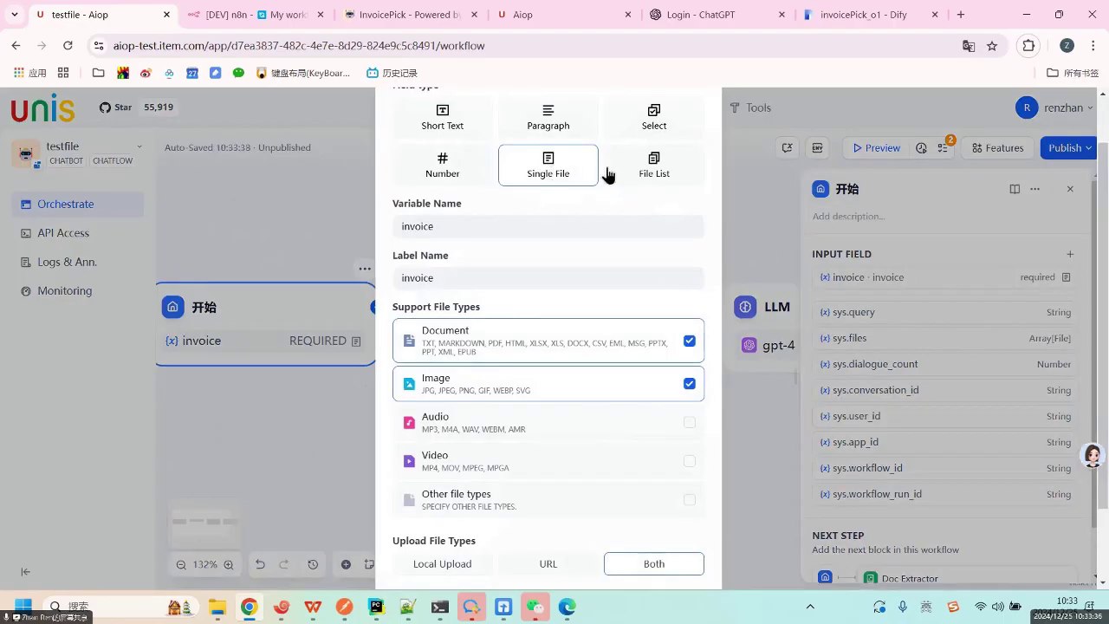
{"action": "left_click", "coordinate": [760, 210]}
{"action": "left_click", "coordinate": [525, 309]}
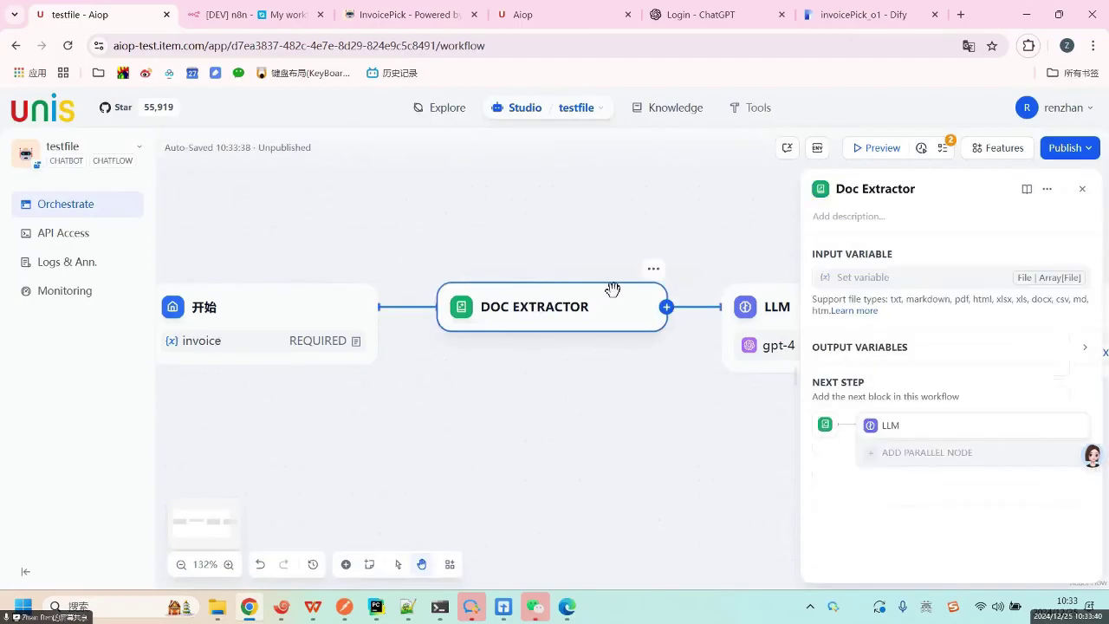
Shift the canvas to the LLM node and expand the Doc Extractor's output variables.
{"action": "left_click_drag", "start_coordinate": [658, 233], "coordinate": [487, 250]}
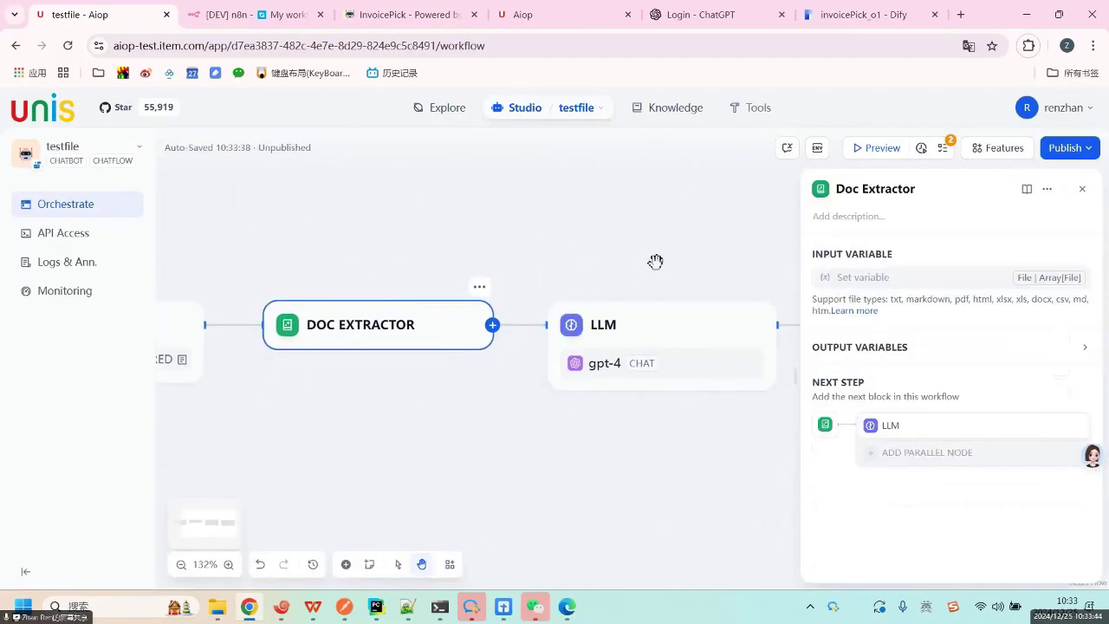
{"action": "left_click_drag", "start_coordinate": [656, 260], "coordinate": [607, 257]}
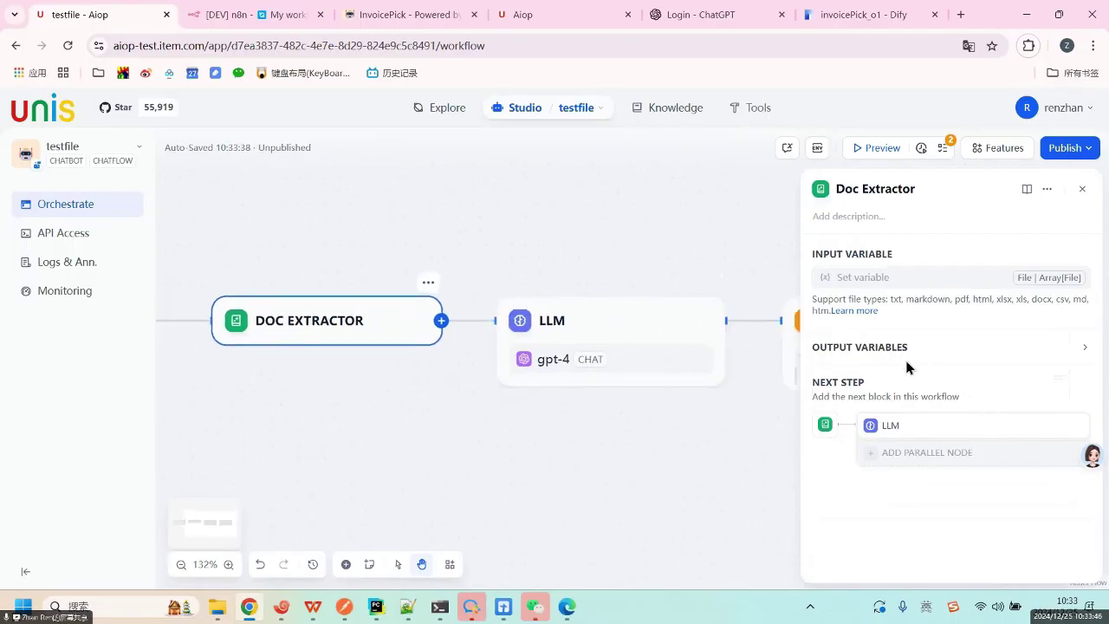
{"action": "left_click", "coordinate": [970, 352]}
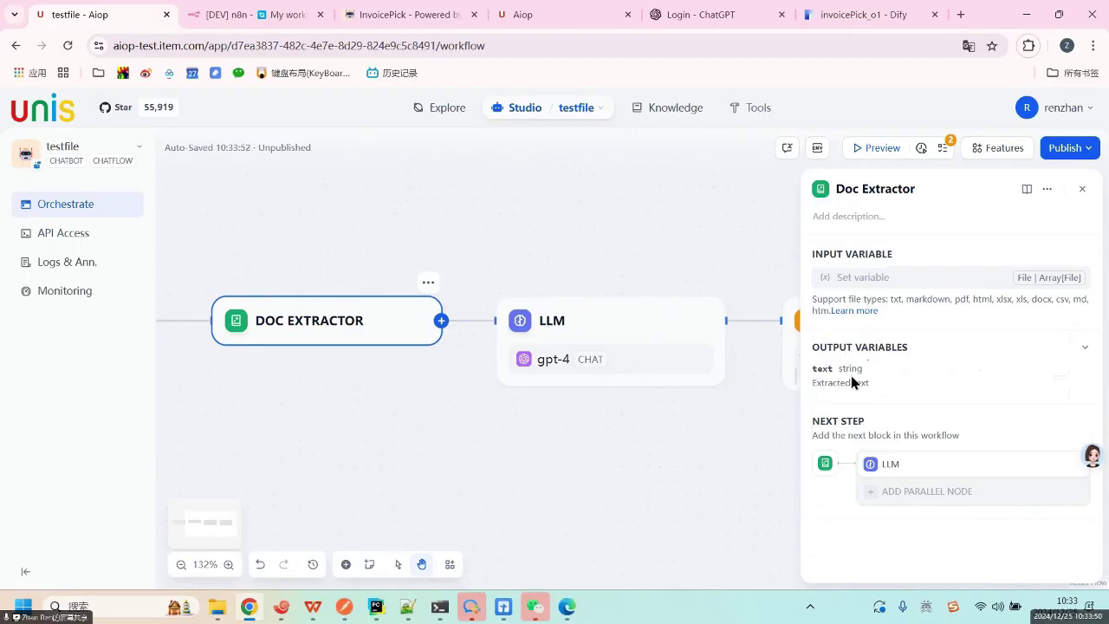
{"action": "left_click_drag", "start_coordinate": [813, 370], "coordinate": [864, 370]}
Enter 提取发票关键信息 as the LLM node's system prompt.
{"action": "left_click", "coordinate": [640, 320]}
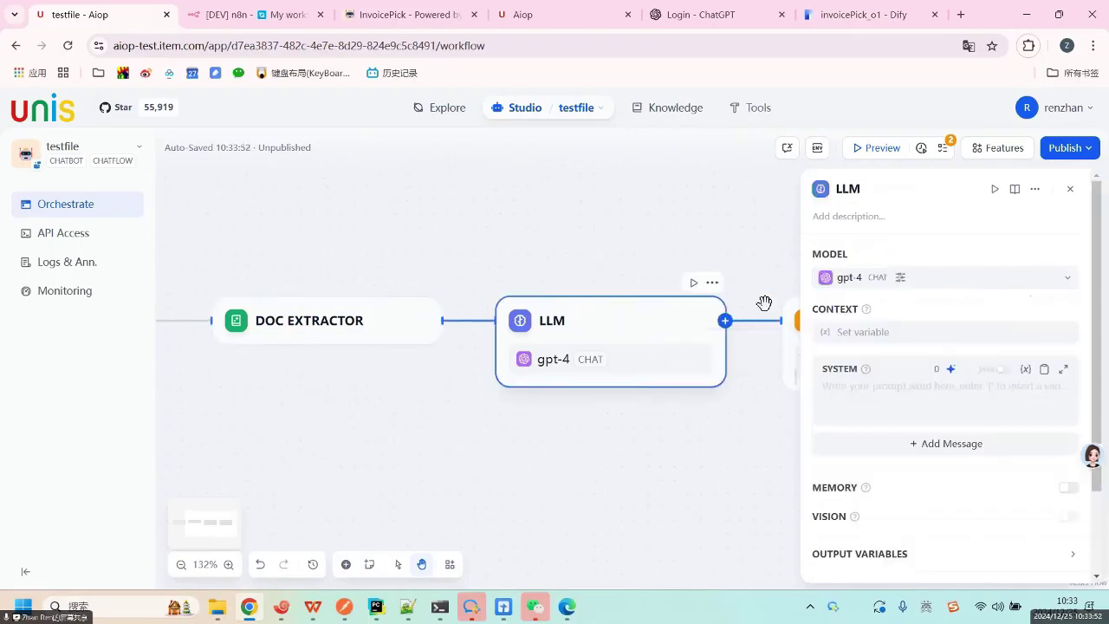
{"action": "left_click", "coordinate": [860, 389]}
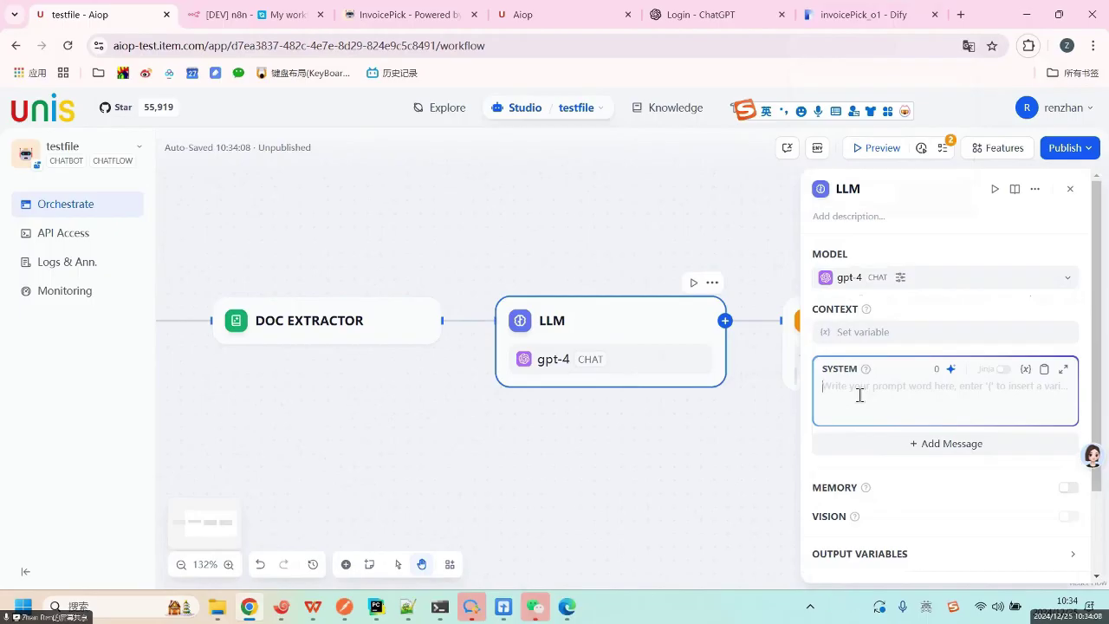
{"action": "type", "text": "q"}
{"action": "key", "text": "BackSpace"}
{"action": "key", "text": "BackSpace"}
{"action": "key", "text": "BackSpace"}
{"action": "type", "text": "提取"}
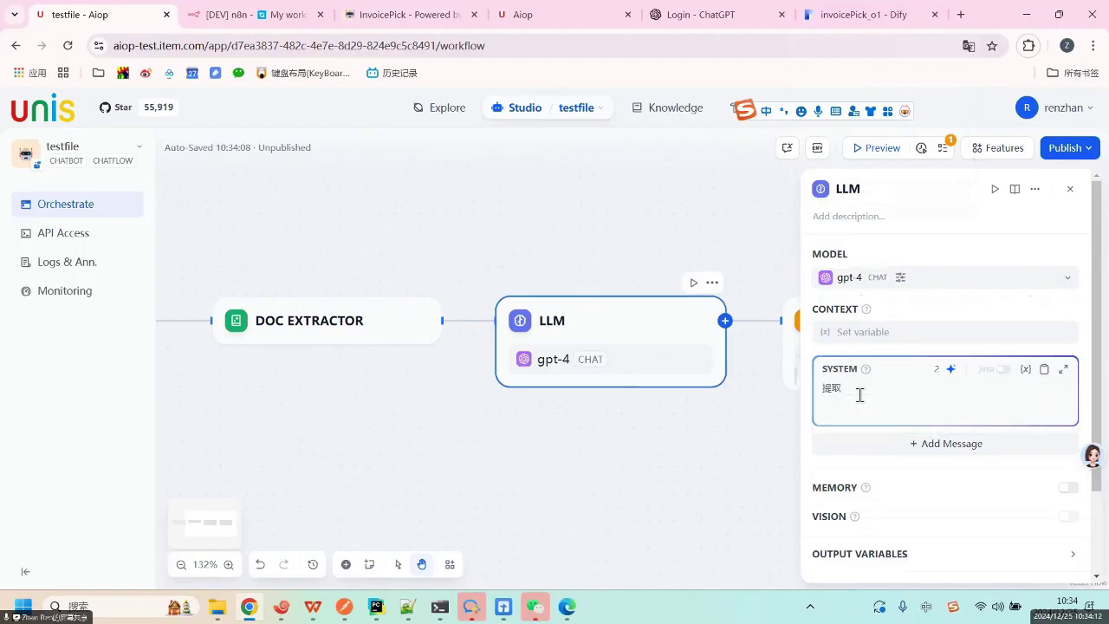
{"action": "type", "text": "发票guanj"}
{"action": "key", "text": "space"}
{"action": "type", "text": "信息"}
Copy the field names in A2:A14 from the WPS Carrier Invoice sheet, then return to Dify.
{"action": "left_click", "coordinate": [315, 613]}
{"action": "left_click", "coordinate": [313, 525]}
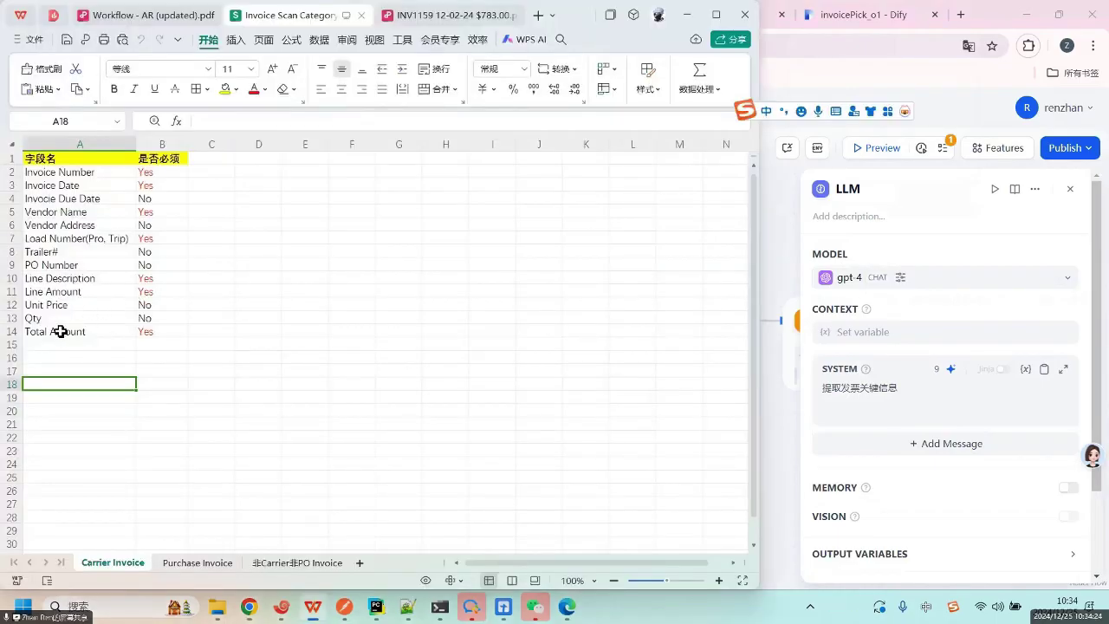
{"action": "left_click_drag", "start_coordinate": [61, 332], "coordinate": [66, 174]}
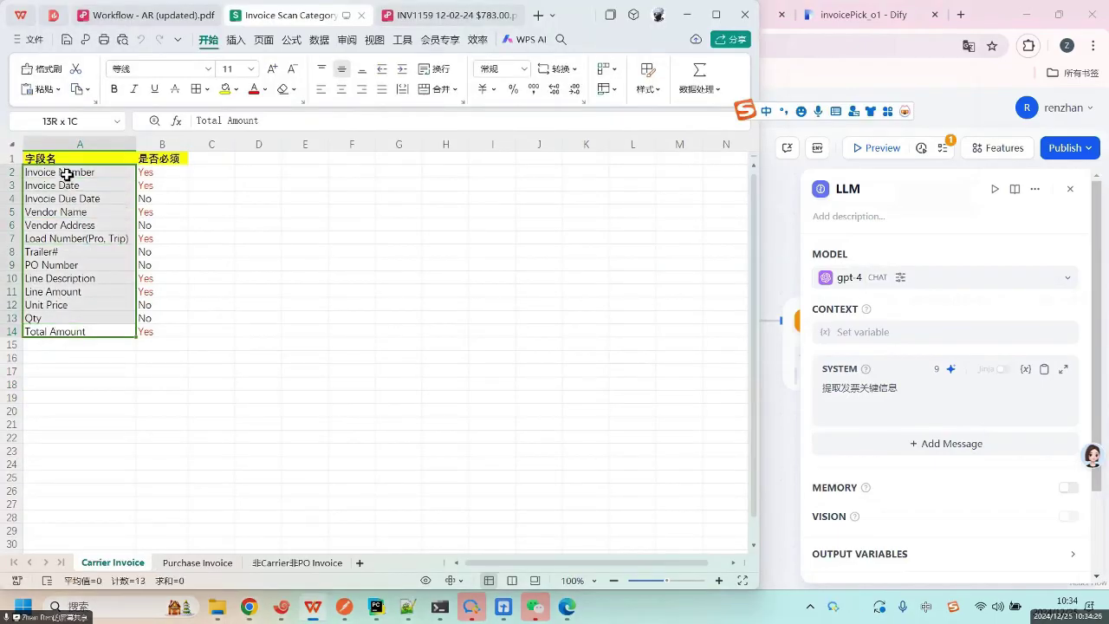
{"action": "key", "text": "ctrl+c"}
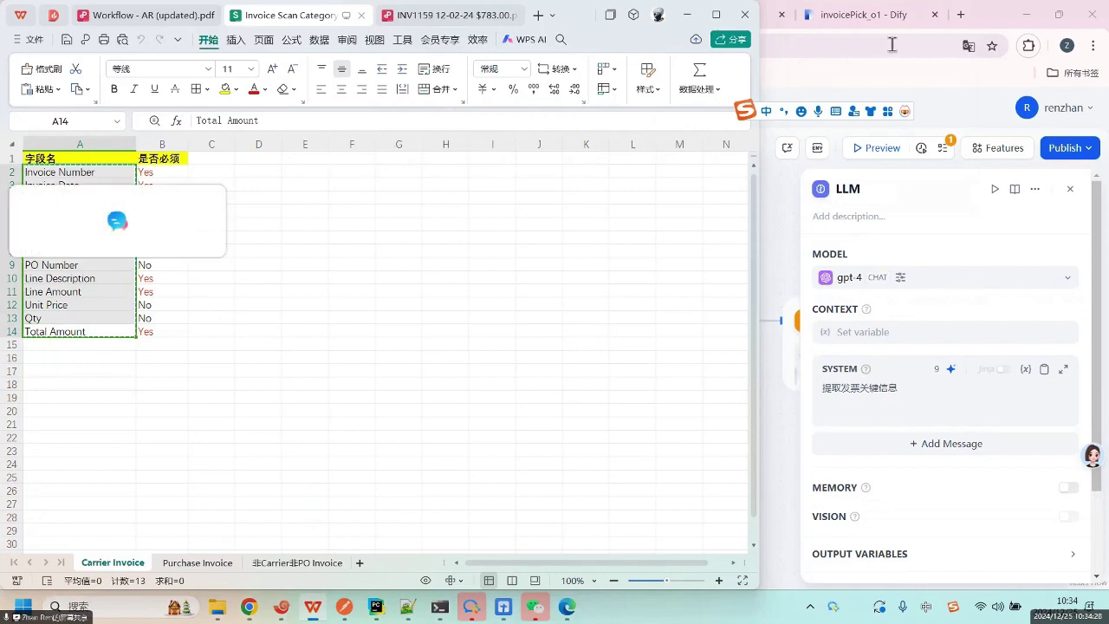
{"action": "left_click", "coordinate": [836, 121]}
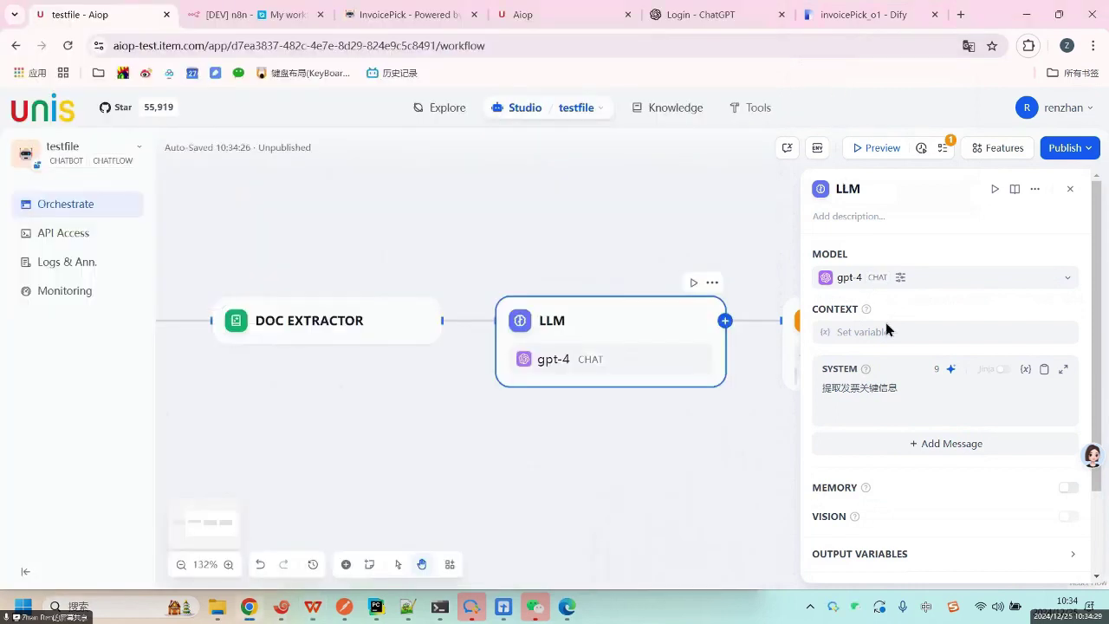
Paste the copied invoice field names on a new line of the LLM system prompt.
{"action": "left_click", "coordinate": [927, 394]}
{"action": "key", "text": "ctrl+v"}
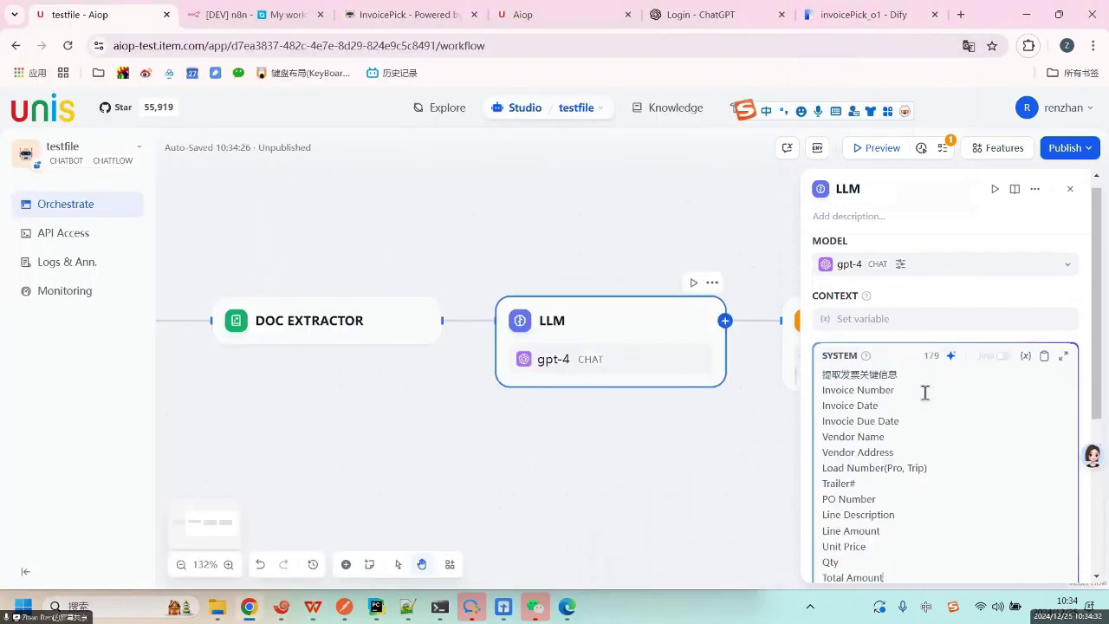
{"action": "scroll", "coordinate": [896, 433], "scroll_direction": "down", "scroll_amount": 5}
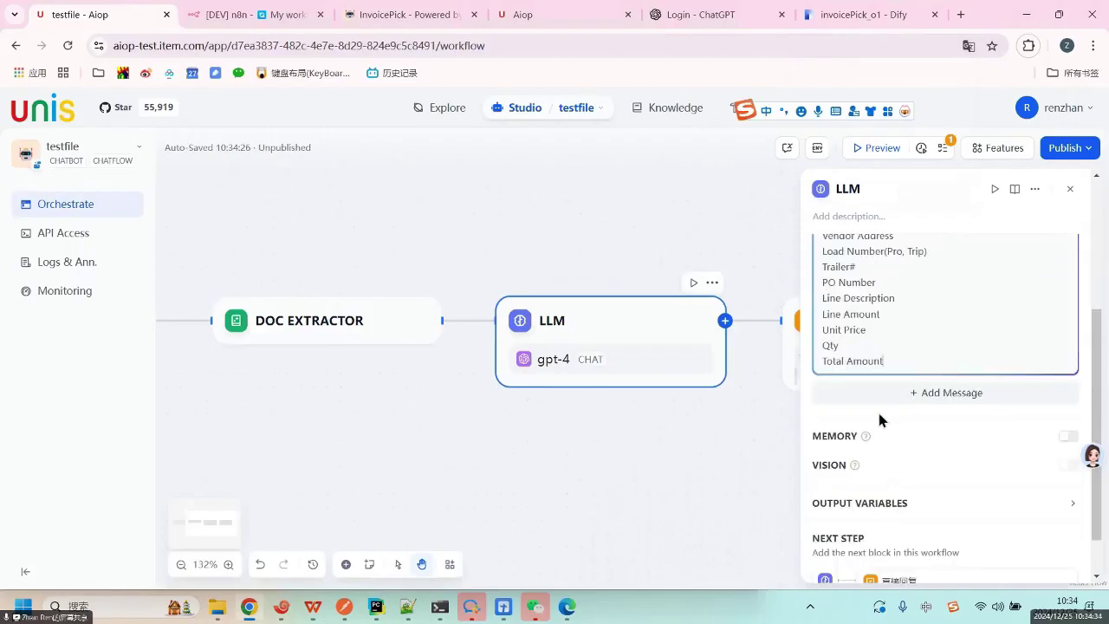
{"action": "scroll", "coordinate": [877, 409], "scroll_direction": "up", "scroll_amount": 5}
{"action": "left_click", "coordinate": [714, 433]}
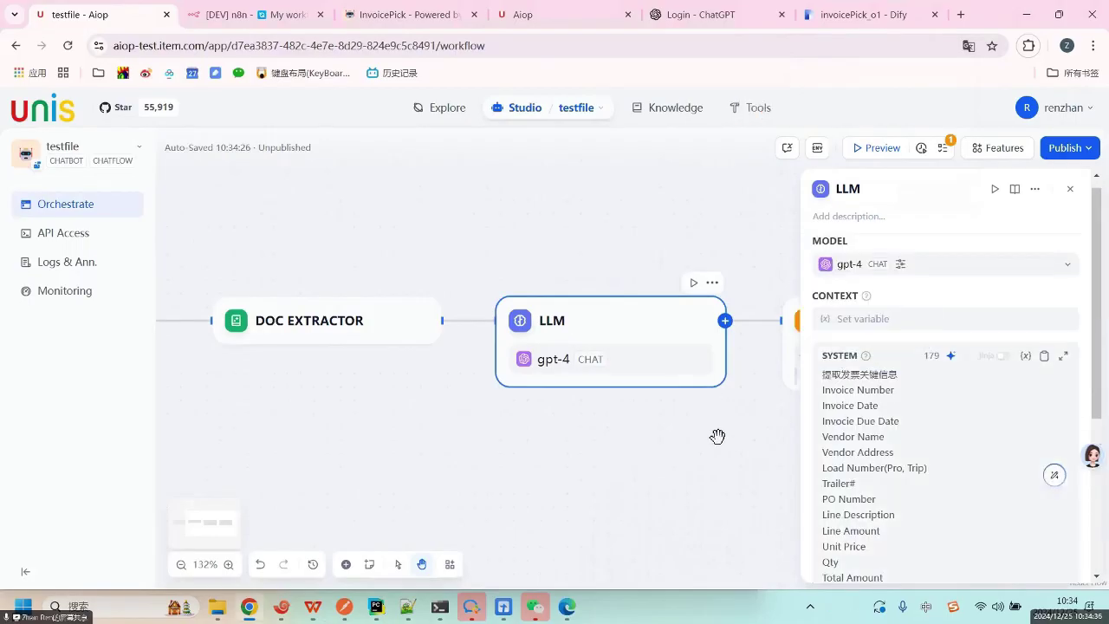
{"action": "scroll", "coordinate": [1046, 254], "scroll_direction": "down", "scroll_amount": 3}
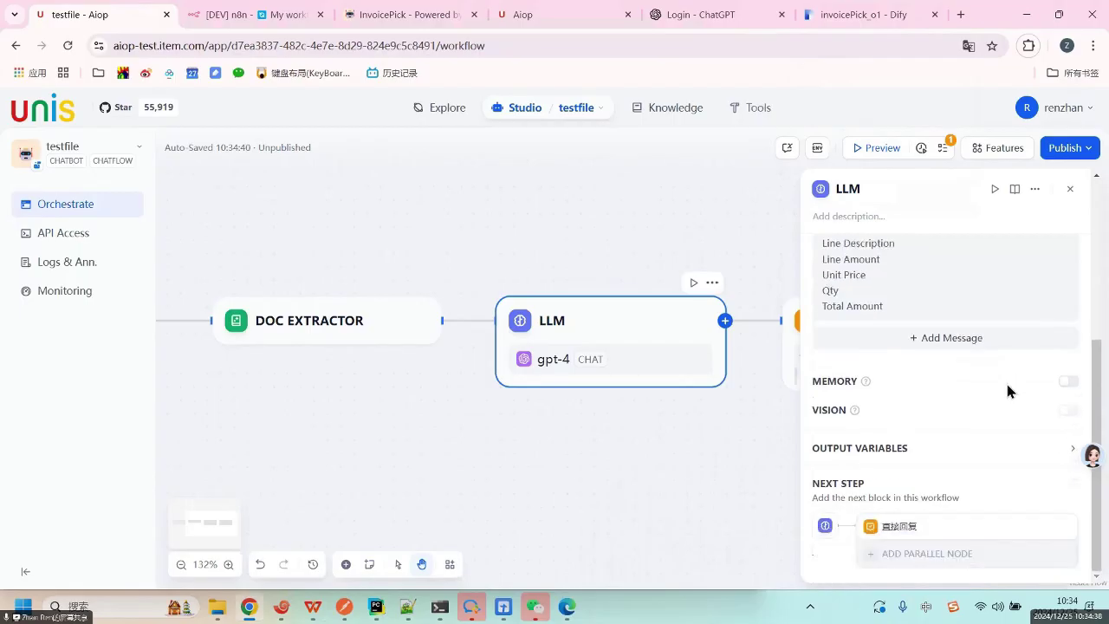
{"action": "left_click", "coordinate": [1069, 188]}
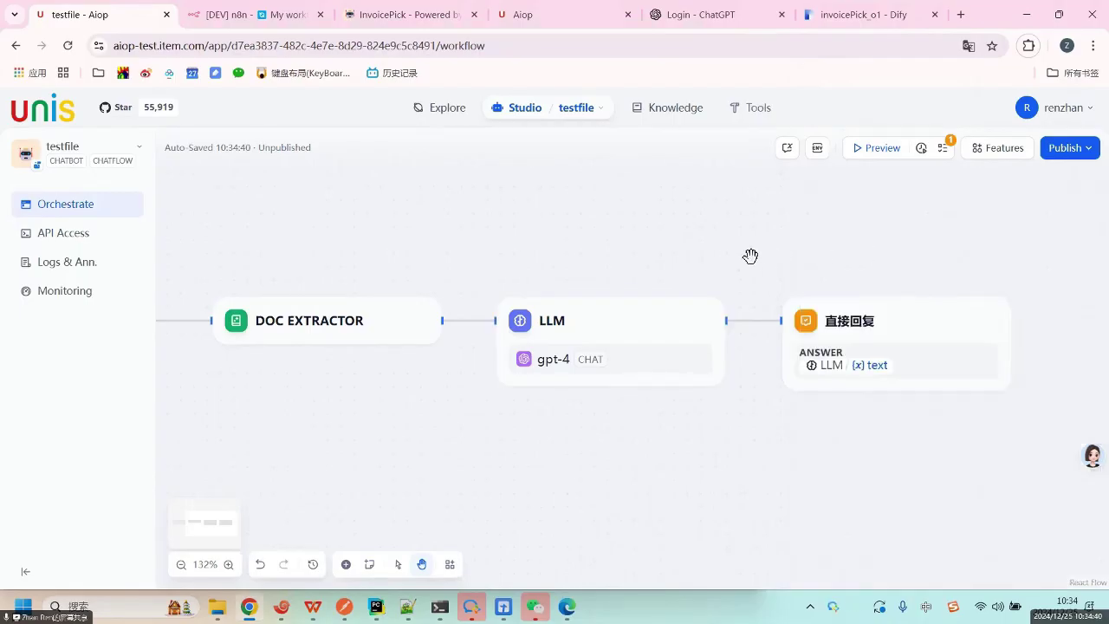
Replace the 直接回复 answer's variable with the LLM text output, then open the Preview.
{"action": "left_click", "coordinate": [876, 317]}
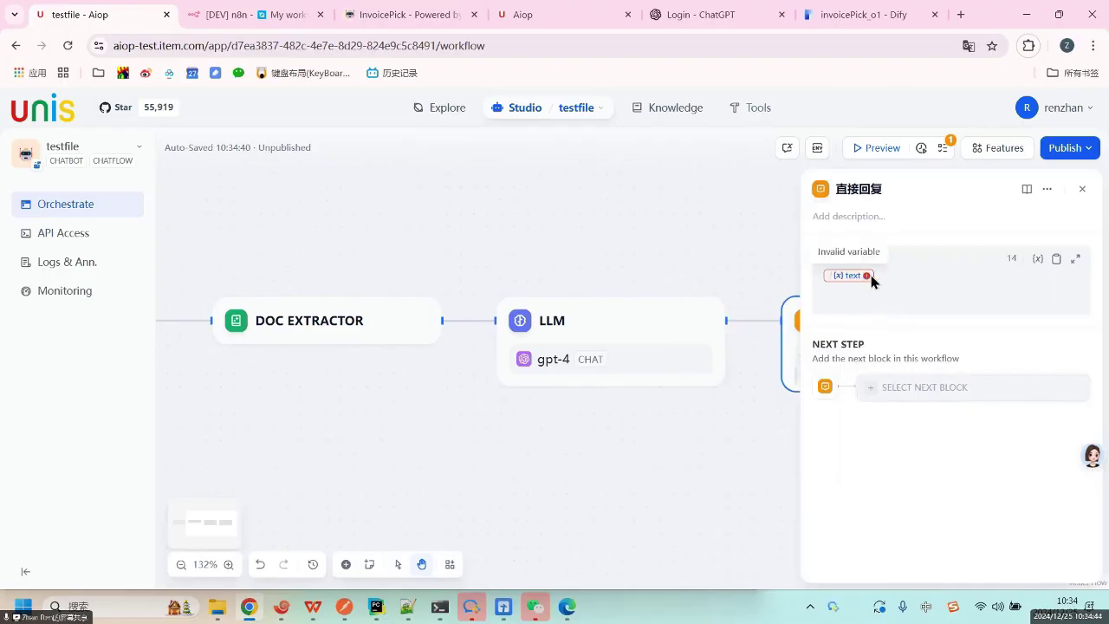
{"action": "left_click", "coordinate": [891, 274]}
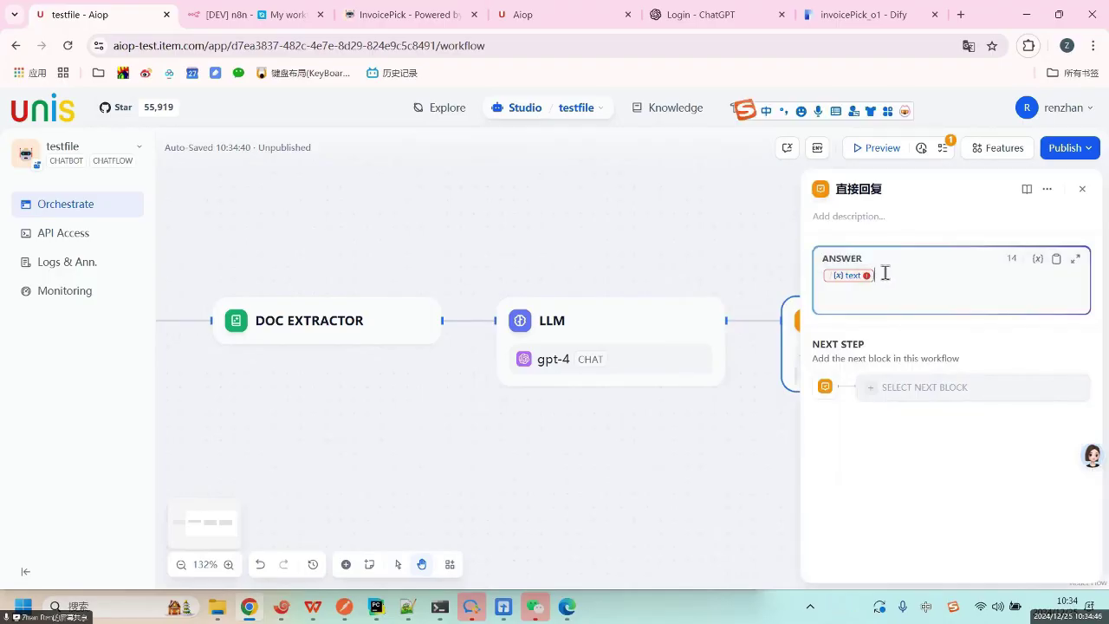
{"action": "key", "text": "BackSpace"}
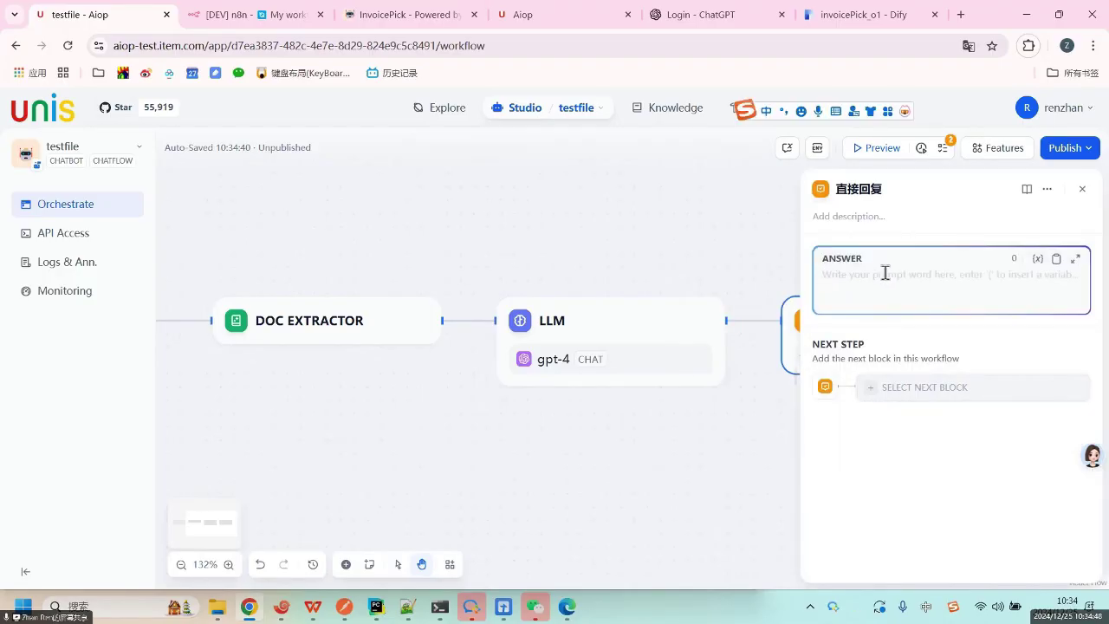
{"action": "type", "text": "、"}
{"action": "key", "text": "BackSpace"}
{"action": "key", "text": "shift"}
{"action": "type", "text": "/"}
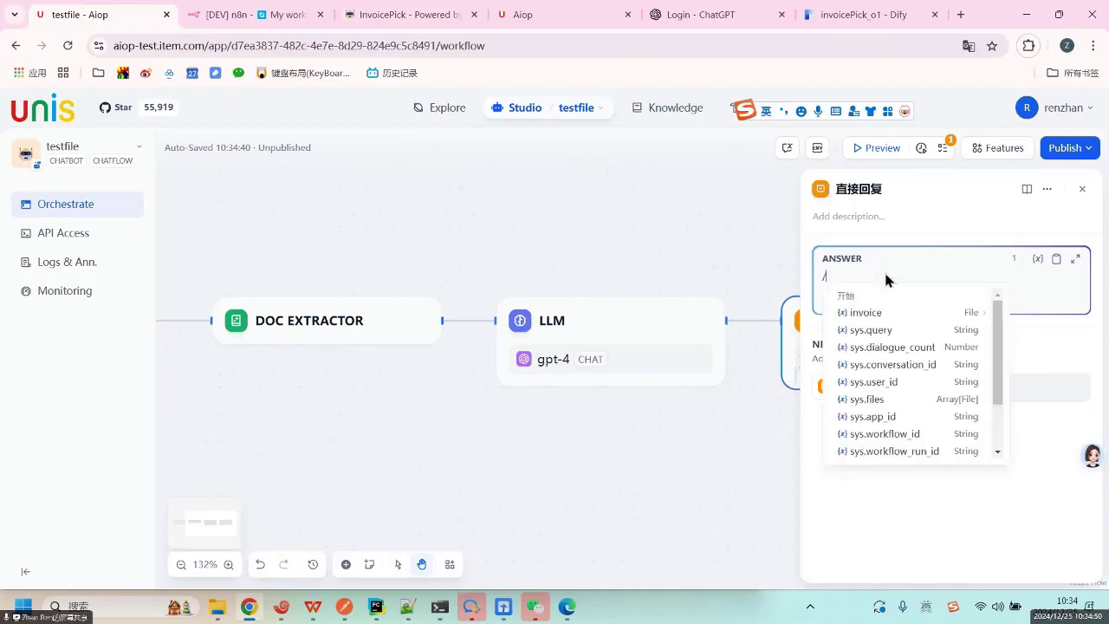
{"action": "scroll", "coordinate": [909, 420], "scroll_direction": "down", "scroll_amount": 2}
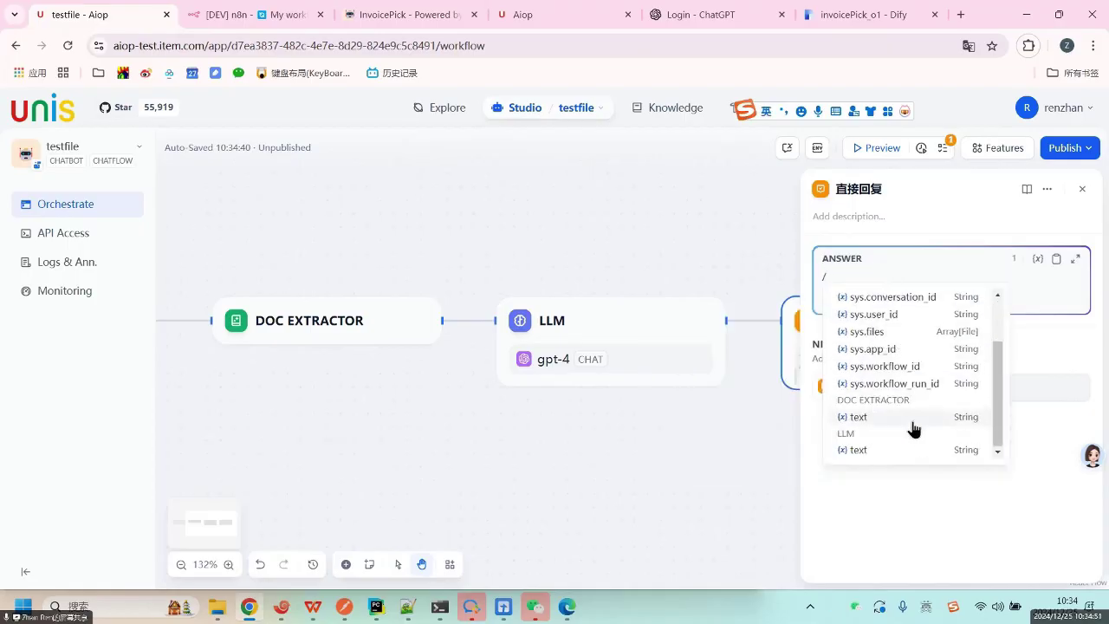
{"action": "left_click", "coordinate": [862, 455]}
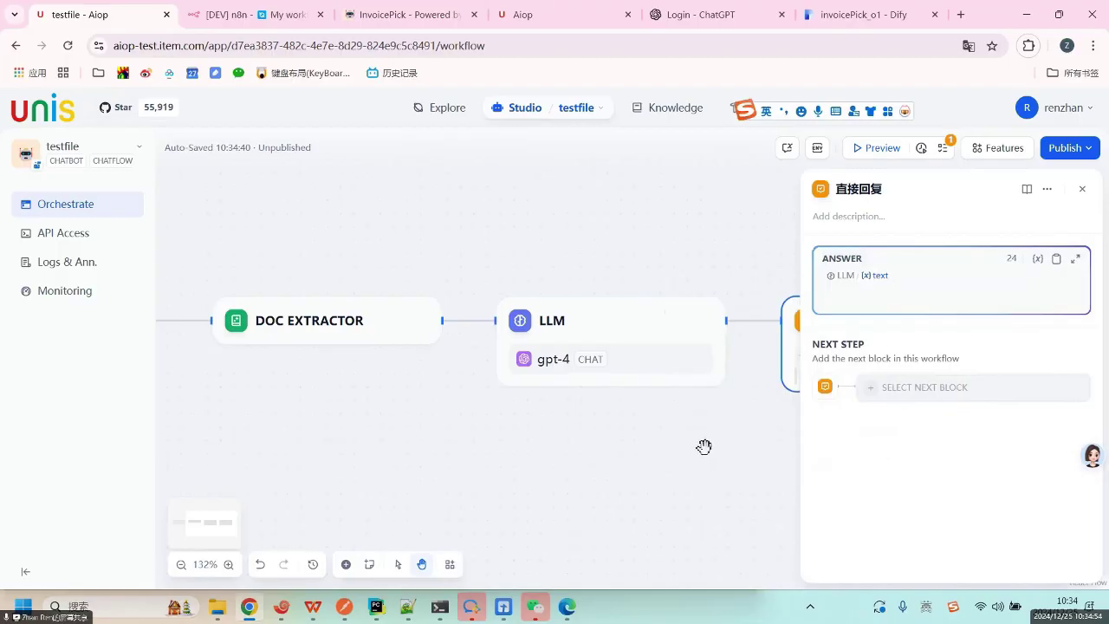
{"action": "left_click", "coordinate": [1082, 187]}
{"action": "left_click_drag", "start_coordinate": [515, 234], "coordinate": [663, 227]}
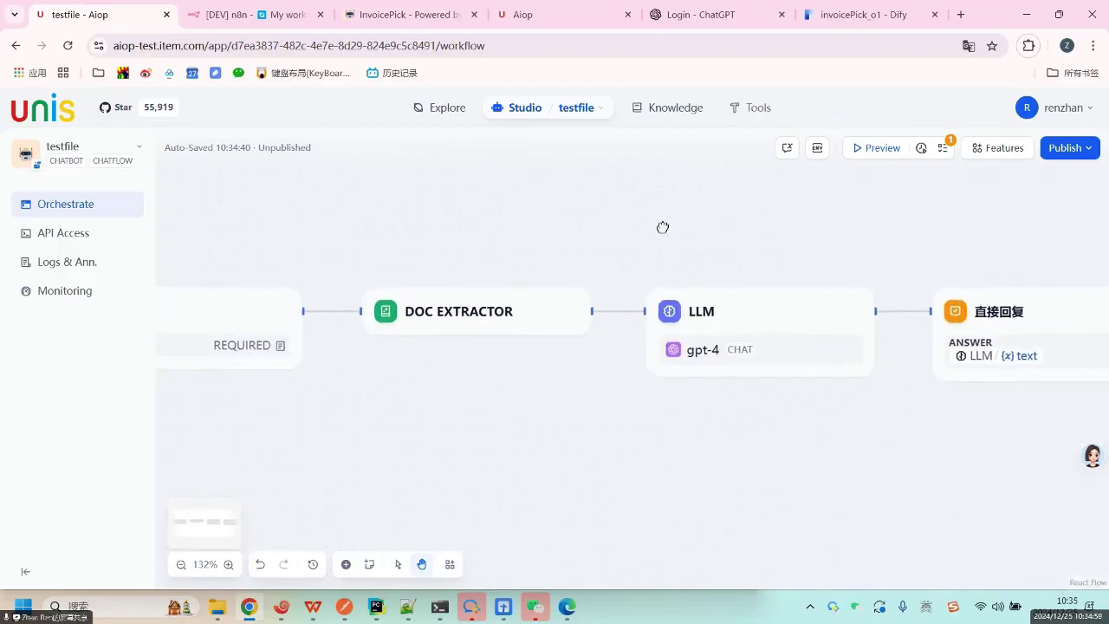
{"action": "left_click", "coordinate": [872, 152]}
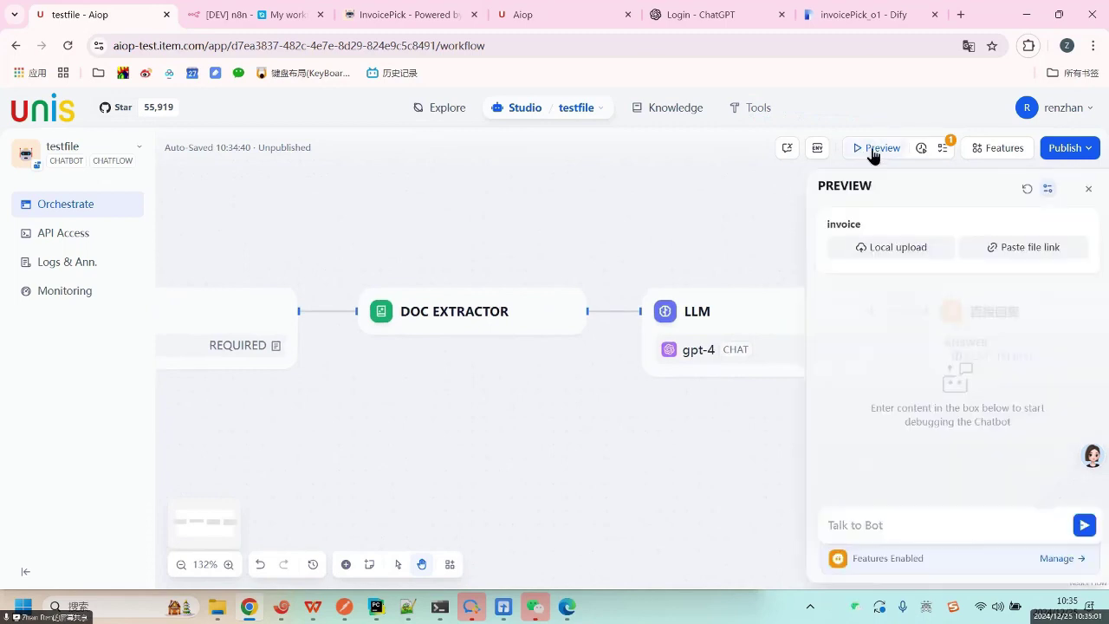
{"action": "left_click", "coordinate": [891, 248]}
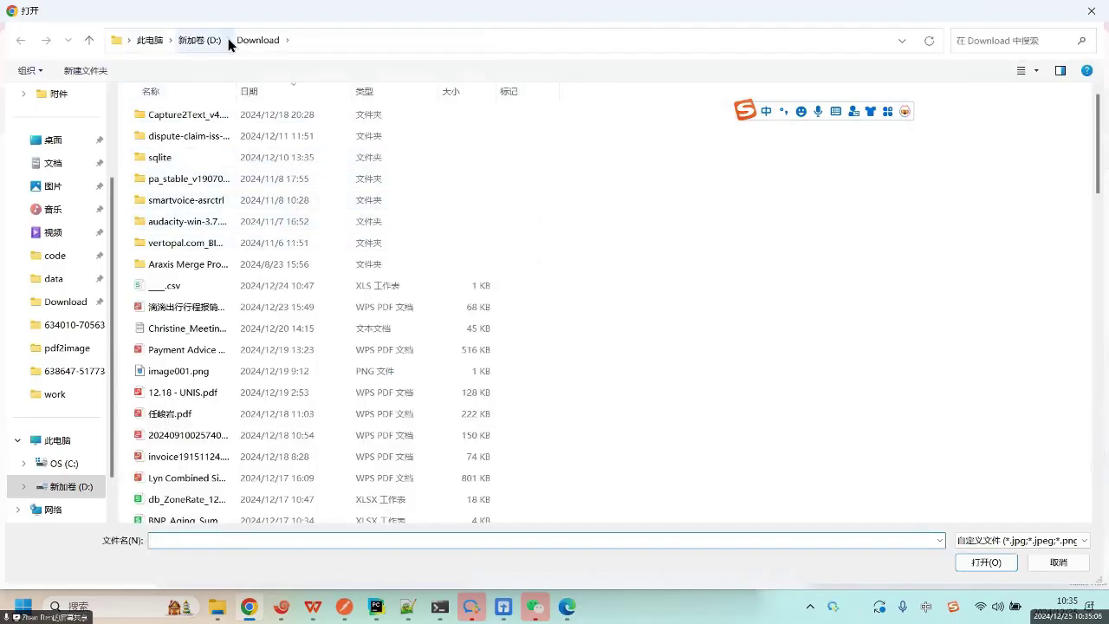
{"action": "left_click", "coordinate": [190, 45]}
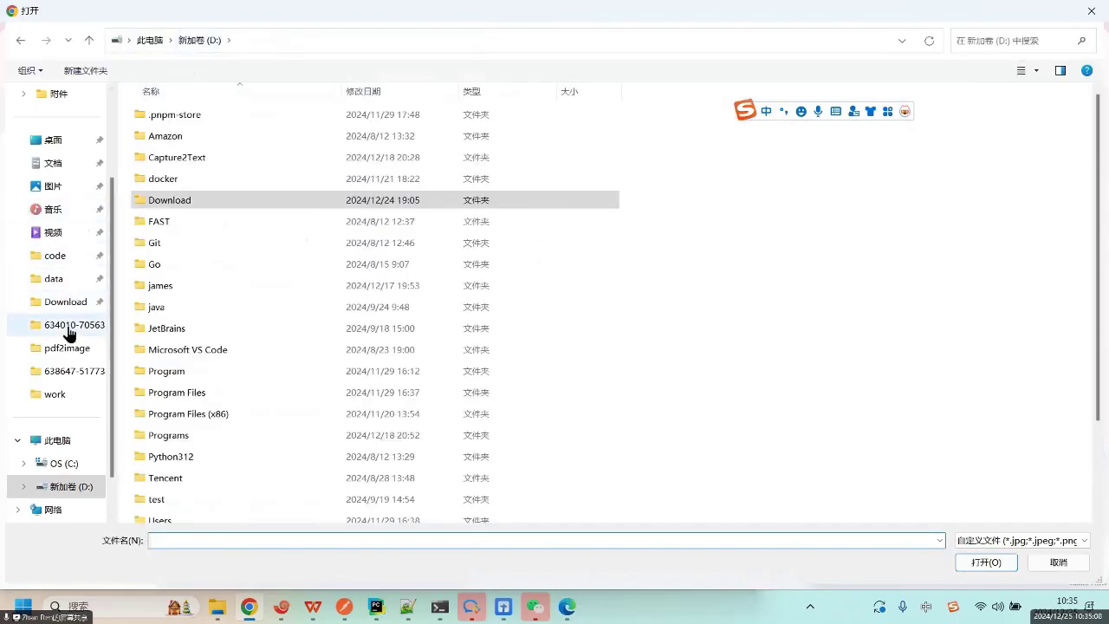
{"action": "left_click", "coordinate": [69, 326]}
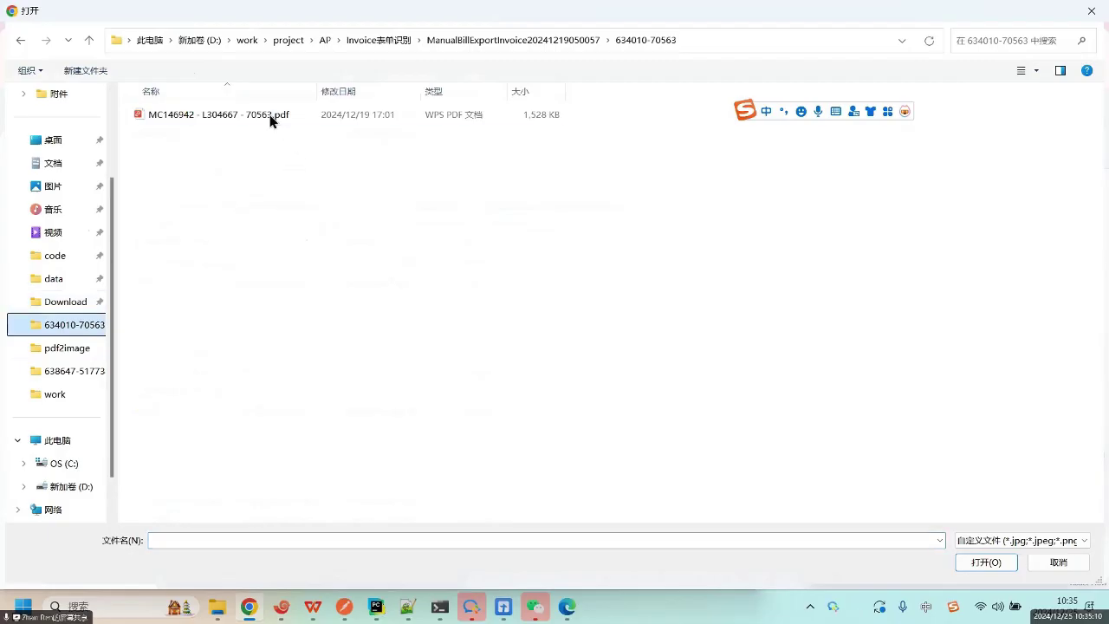
{"action": "left_click", "coordinate": [454, 44]}
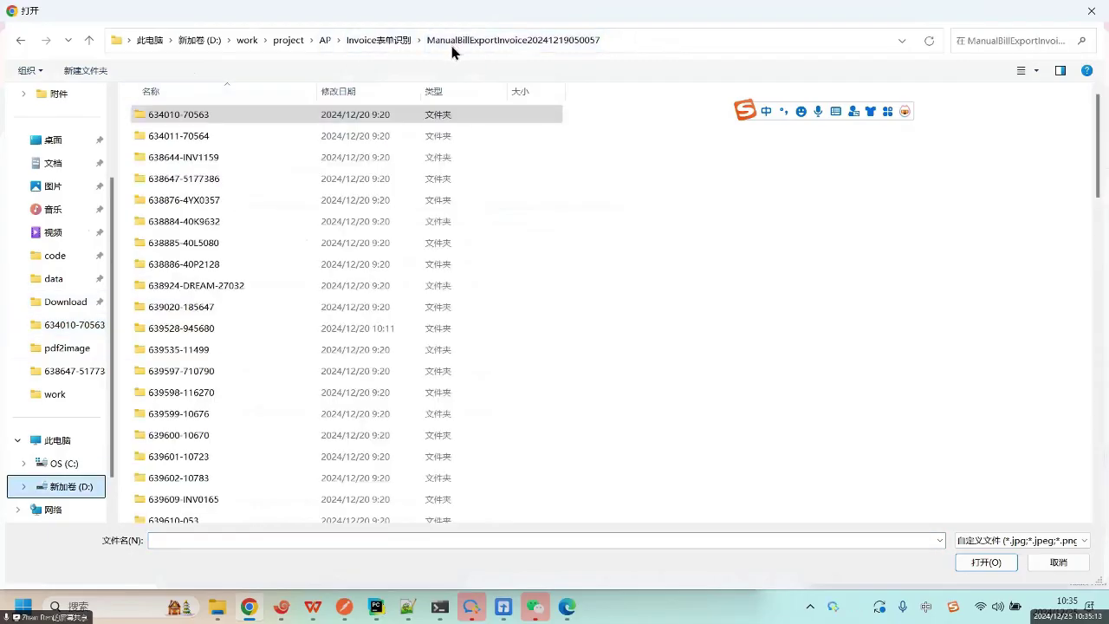
{"action": "double_click", "coordinate": [178, 181]}
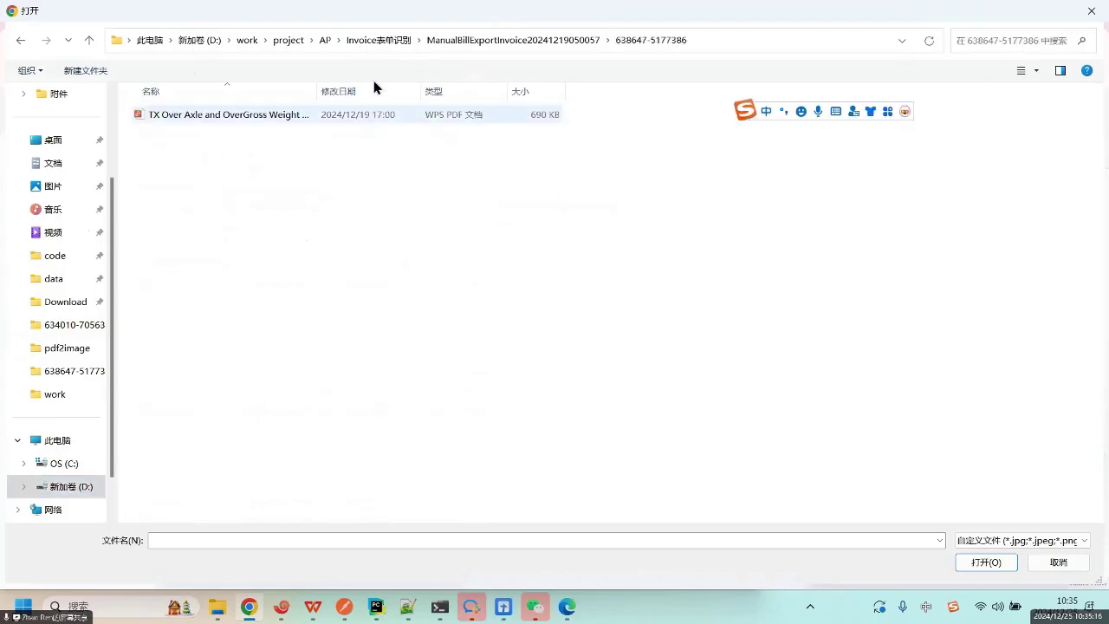
{"action": "left_click", "coordinate": [564, 43]}
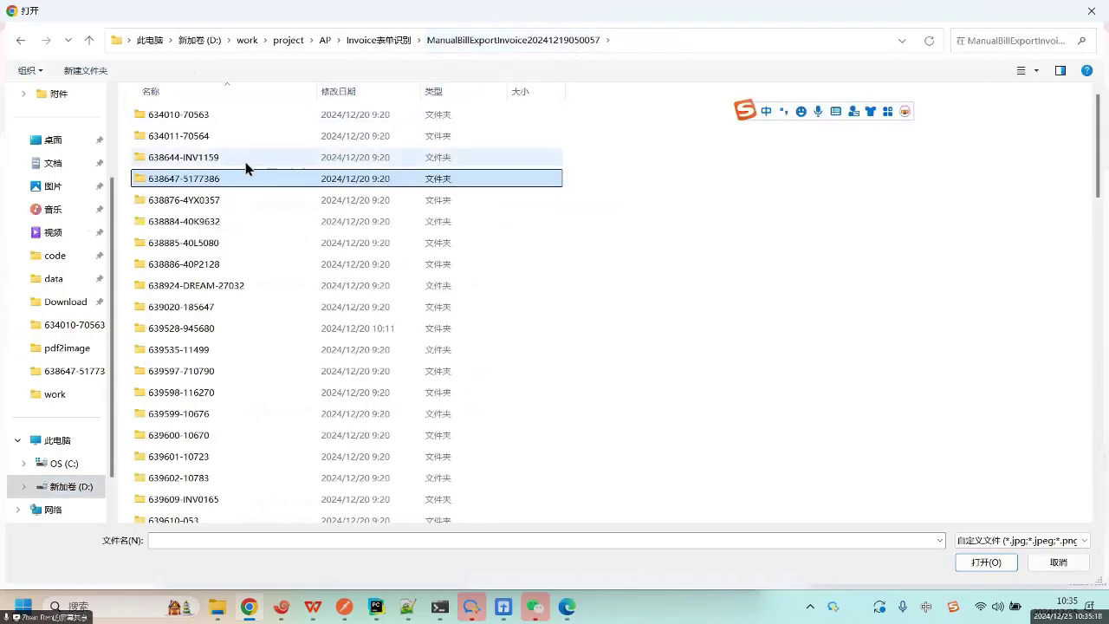
{"action": "double_click", "coordinate": [212, 160]}
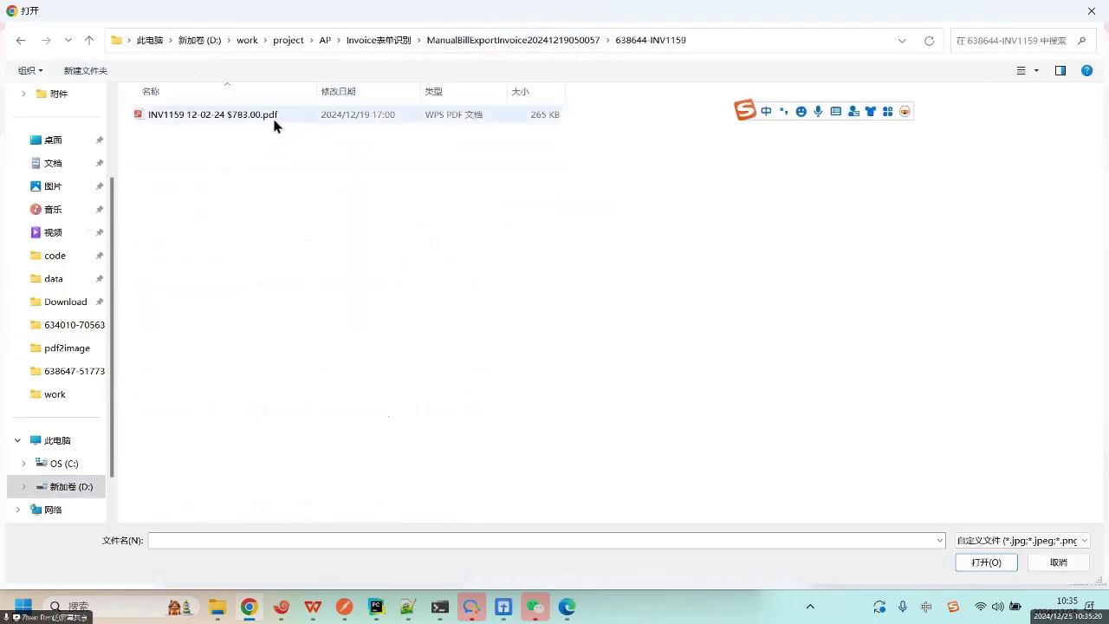
{"action": "left_click", "coordinate": [247, 121]}
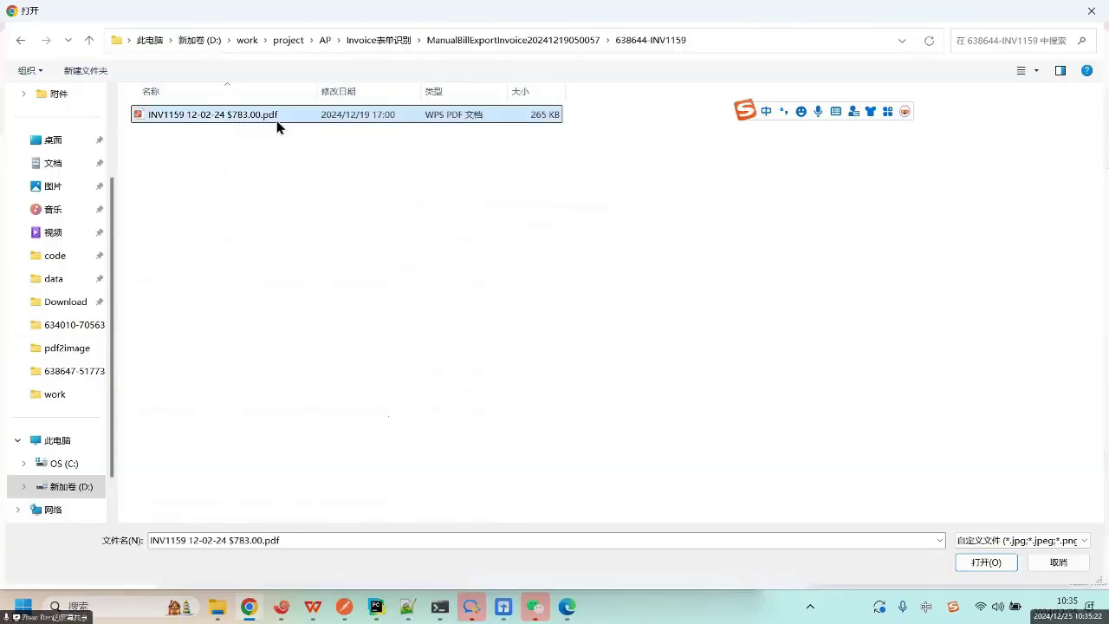
{"action": "double_click", "coordinate": [280, 124]}
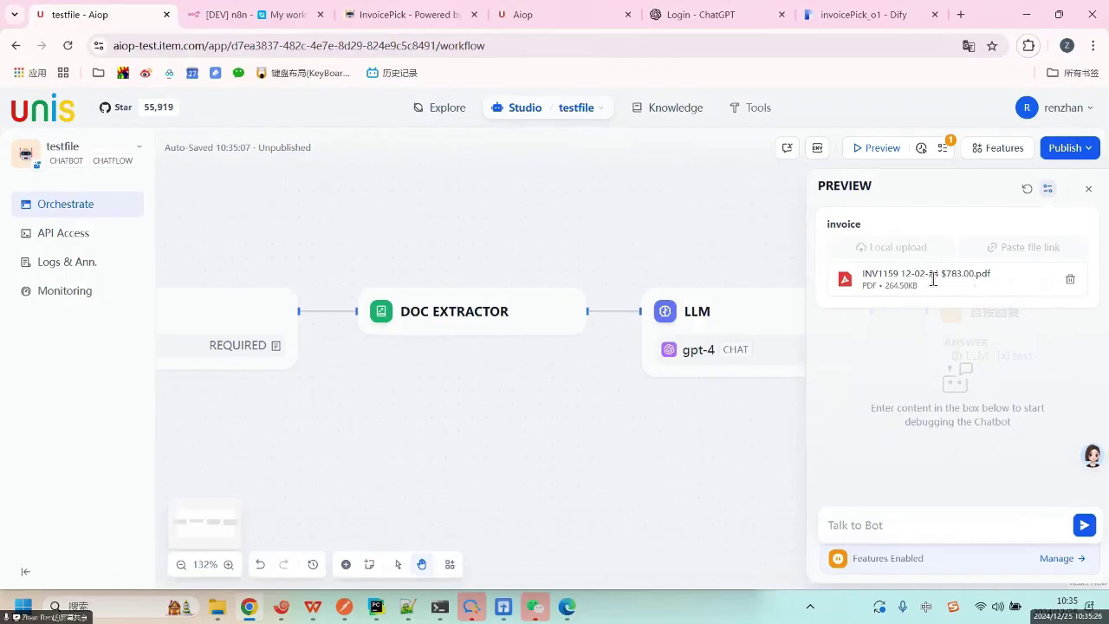
Type the test message 提取发票内容 in the Talk to Bot box.
{"action": "left_click", "coordinate": [866, 528]}
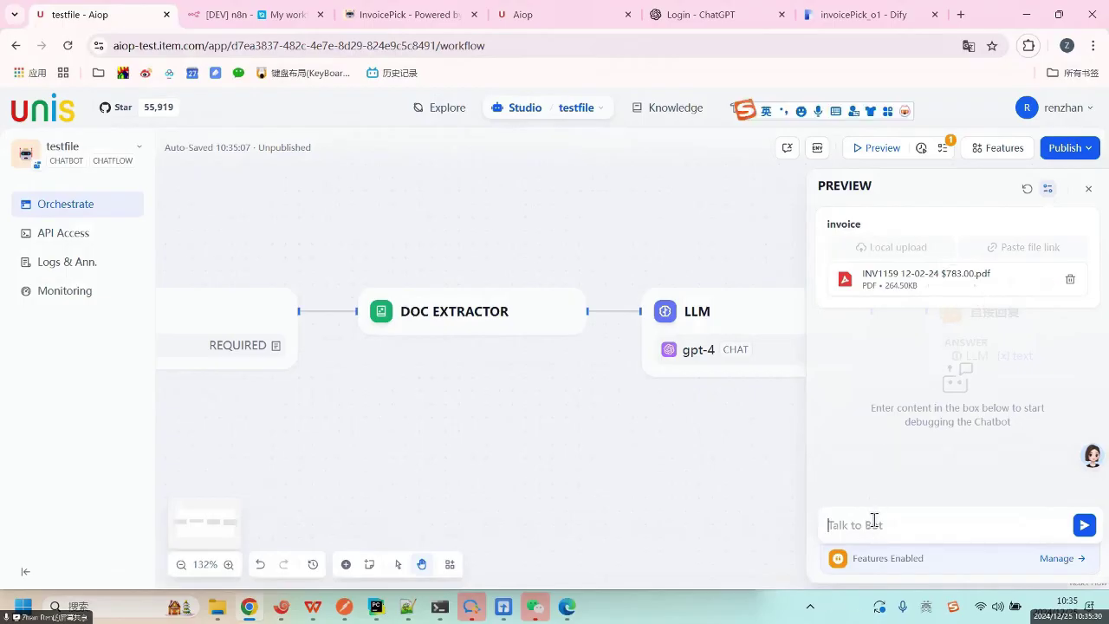
{"action": "type", "text": "t"}
{"action": "key", "text": "BackSpace"}
{"action": "key", "text": "BackSpace"}
{"action": "type", "text": "ti"}
{"action": "key", "text": "BackSpace"}
{"action": "key", "text": "BackSpace"}
{"action": "type", "text": "tiqu"}
{"action": "key", "text": "space"}
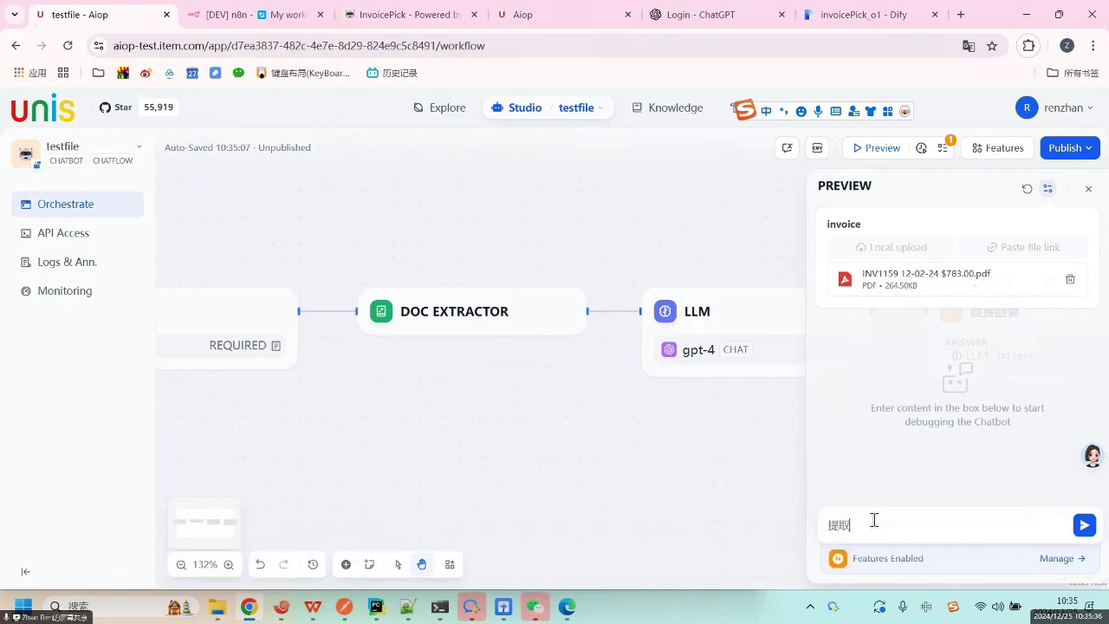
{"action": "type", "text": "fap"}
{"action": "key", "text": "space"}
{"action": "type", "text": "neir"}
{"action": "key", "text": "space"}
Insert the Doc Extractor text variable on a new line after Total Amount in the system prompt.
{"action": "left_click", "coordinate": [725, 317]}
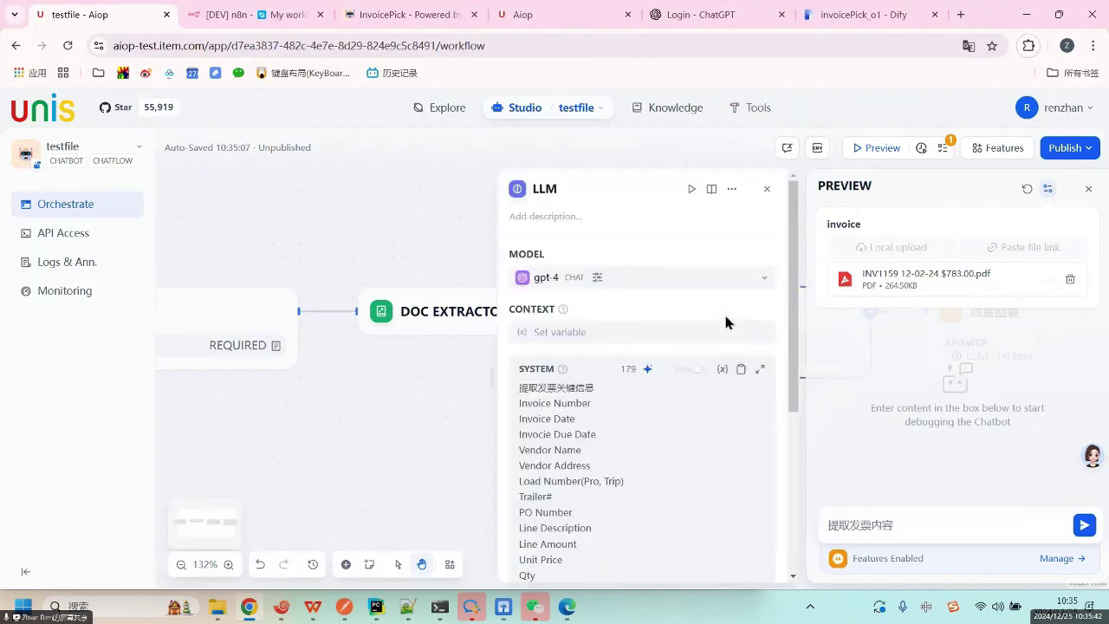
{"action": "scroll", "coordinate": [678, 428], "scroll_direction": "down", "scroll_amount": 4}
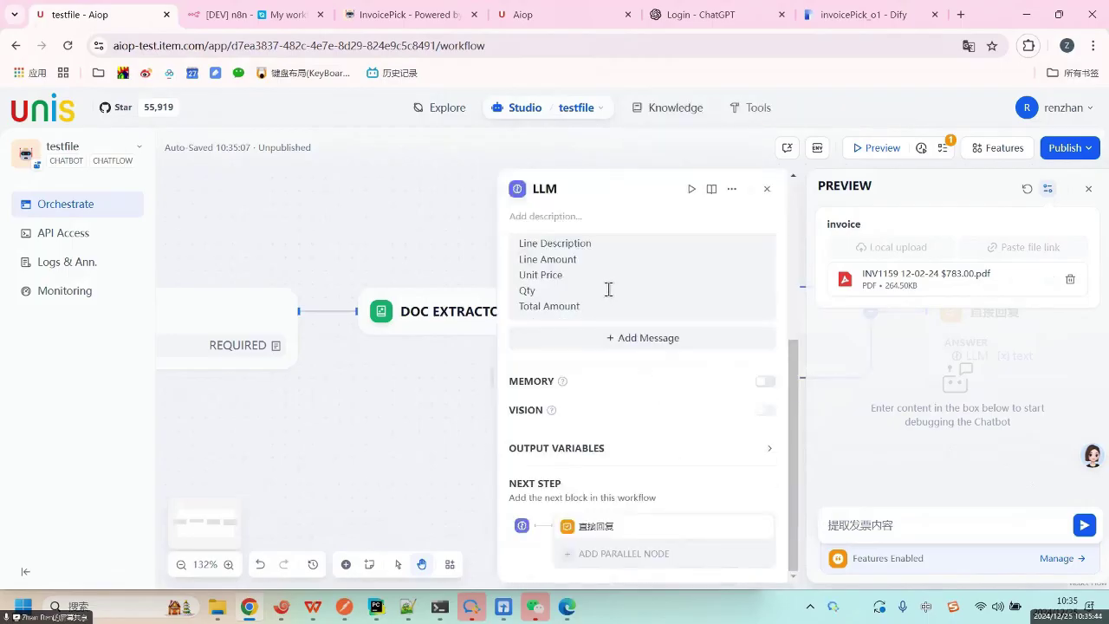
{"action": "left_click", "coordinate": [609, 302]}
{"action": "key", "text": "Return"}
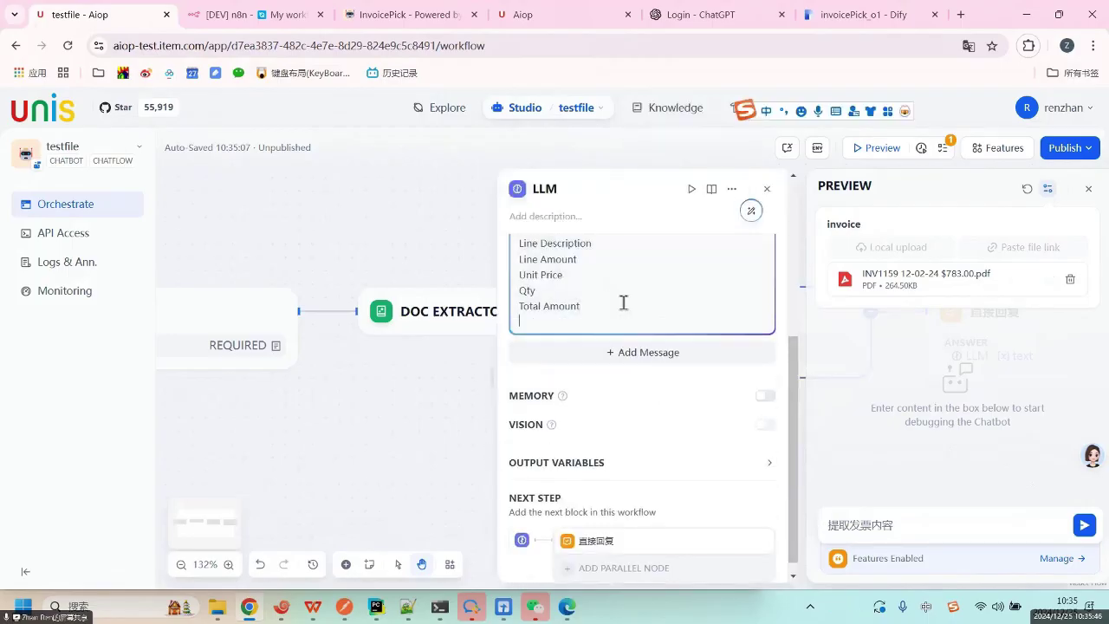
{"action": "type", "text": "、"}
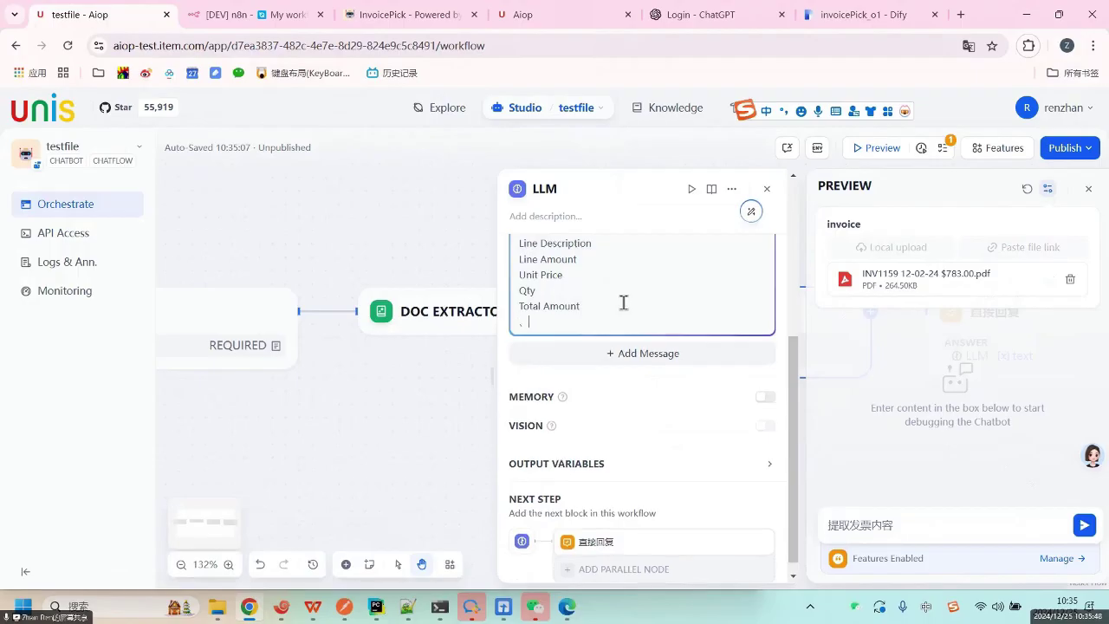
{"action": "key", "text": "BackSpace"}
{"action": "type", "text": "/"}
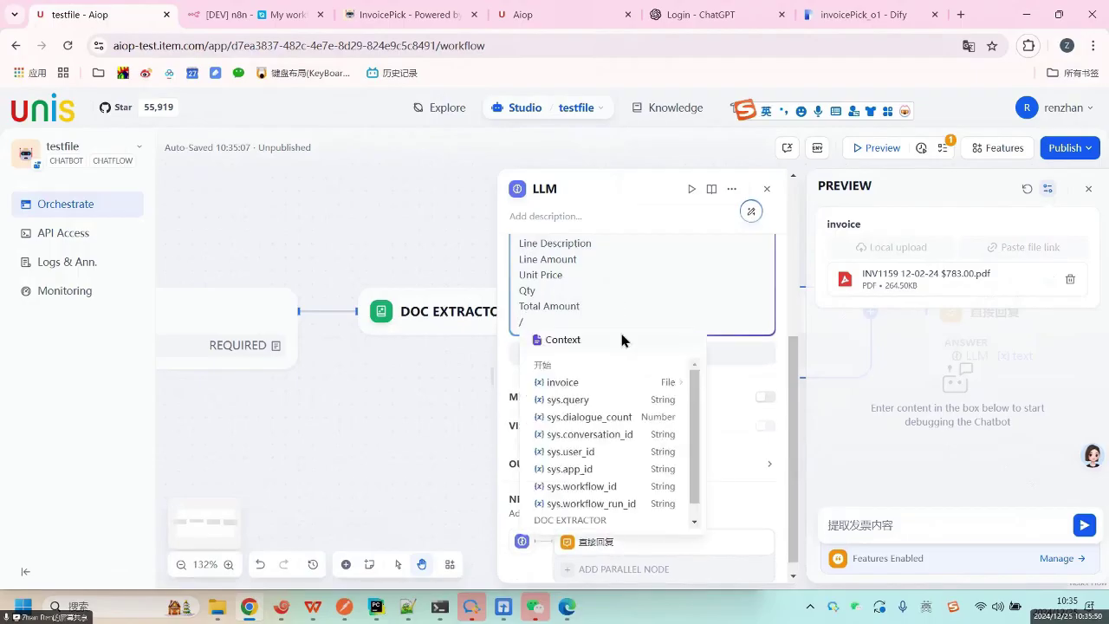
{"action": "scroll", "coordinate": [616, 451], "scroll_direction": "down", "scroll_amount": 1}
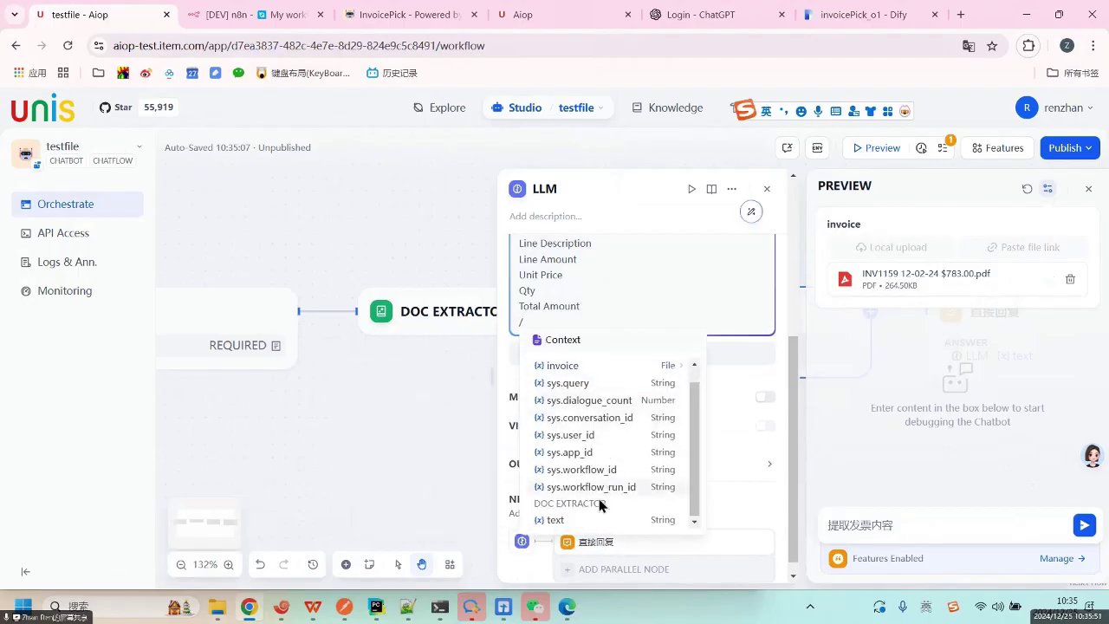
{"action": "left_click", "coordinate": [558, 520]}
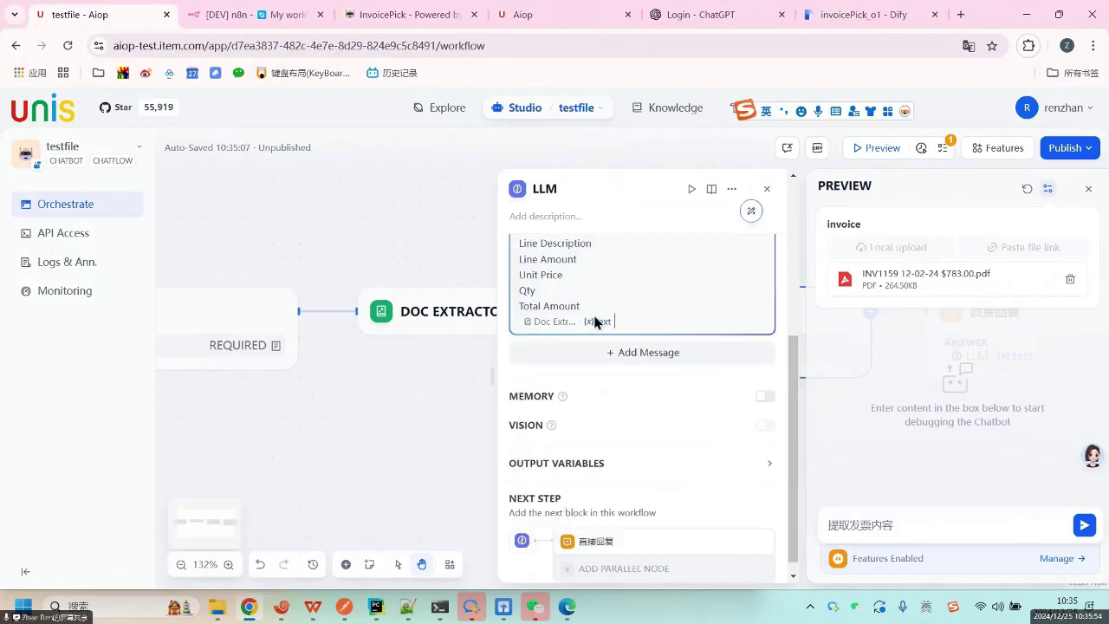
Label the inserted variable with 发票内容如下： on the line above it.
{"action": "key", "text": "Return"}
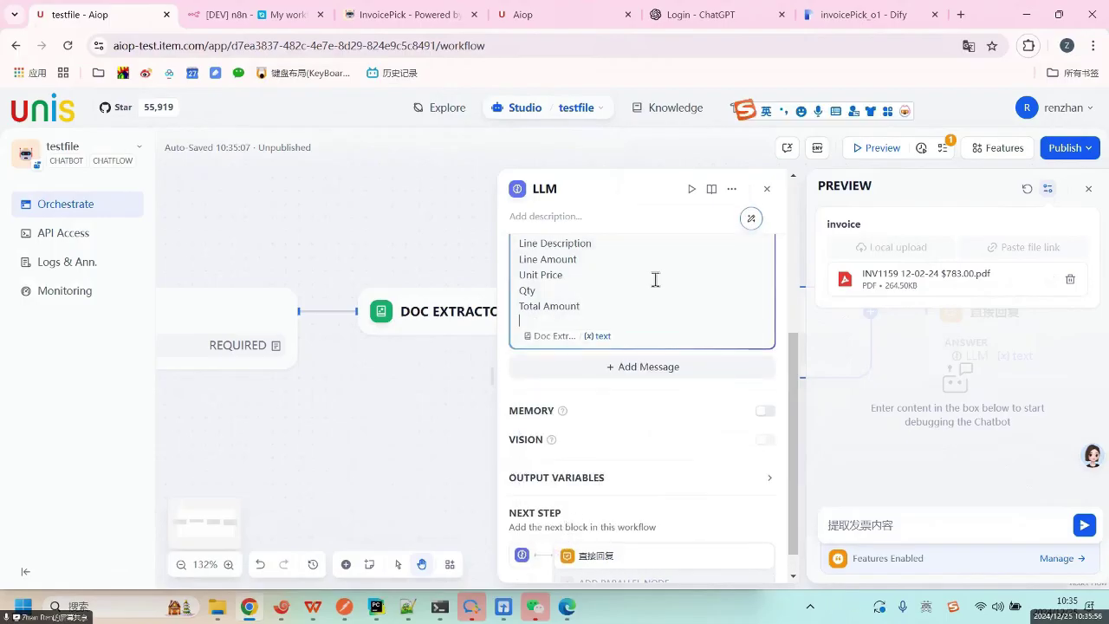
{"action": "type", "text": "fap"}
{"action": "key", "text": "BackSpace"}
{"action": "key", "text": "BackSpace"}
{"action": "key", "text": "BackSpace"}
{"action": "key", "text": "shift"}
{"action": "type", "text": "fapiao"}
{"action": "key", "text": "space"}
{"action": "type", "text": "neirong"}
{"action": "key", "text": "space"}
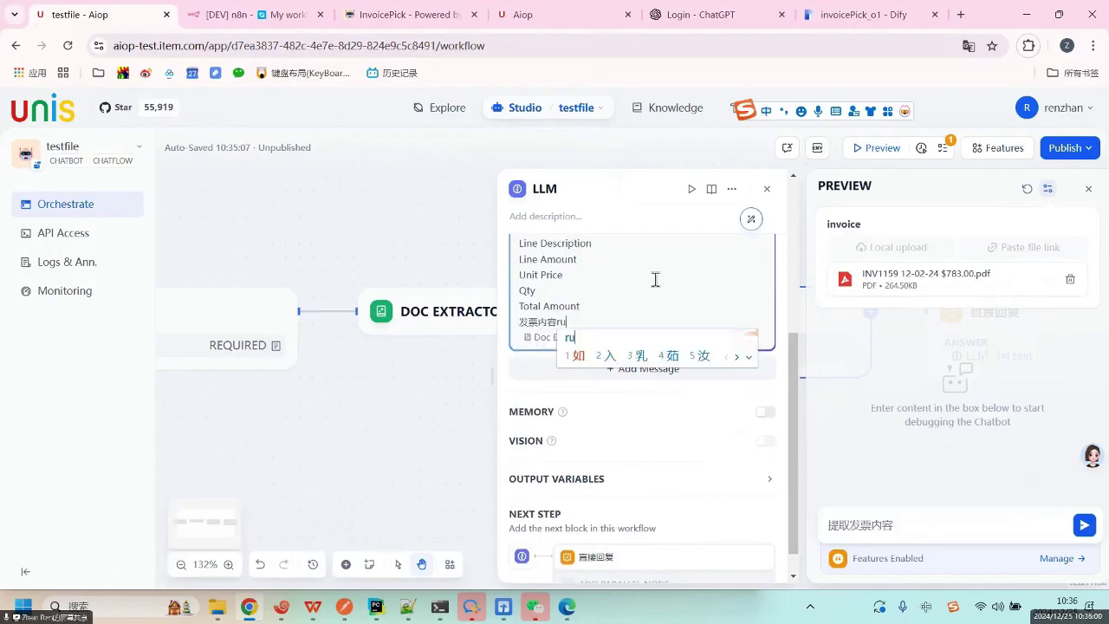
{"action": "type", "text": "ruxia"}
{"action": "key", "text": "space"}
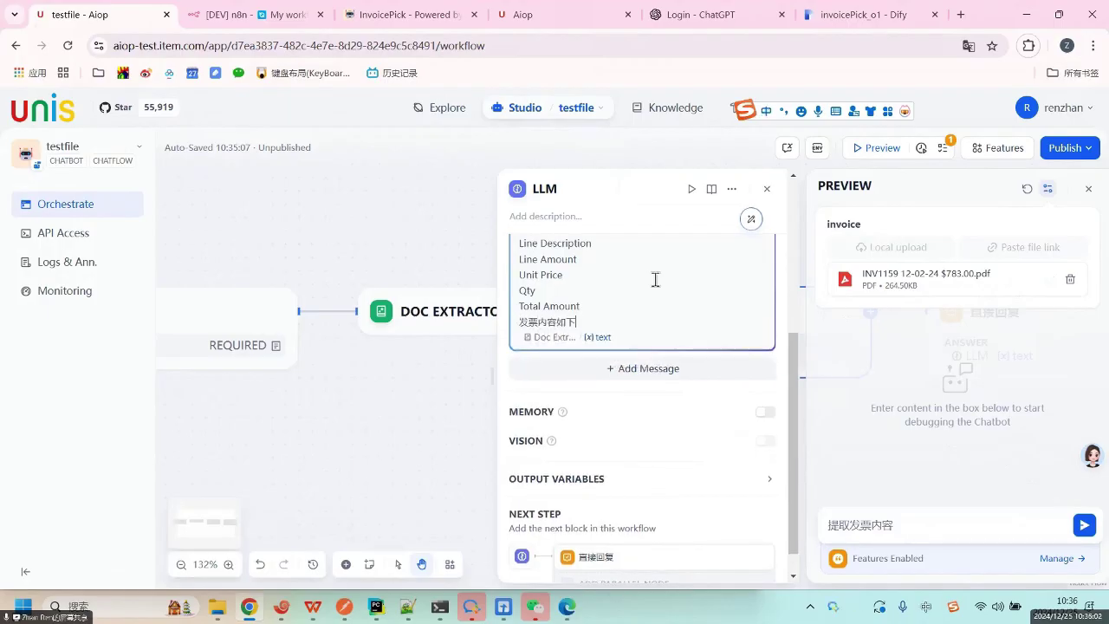
{"action": "type", "text": "："}
{"action": "left_click", "coordinate": [403, 453]}
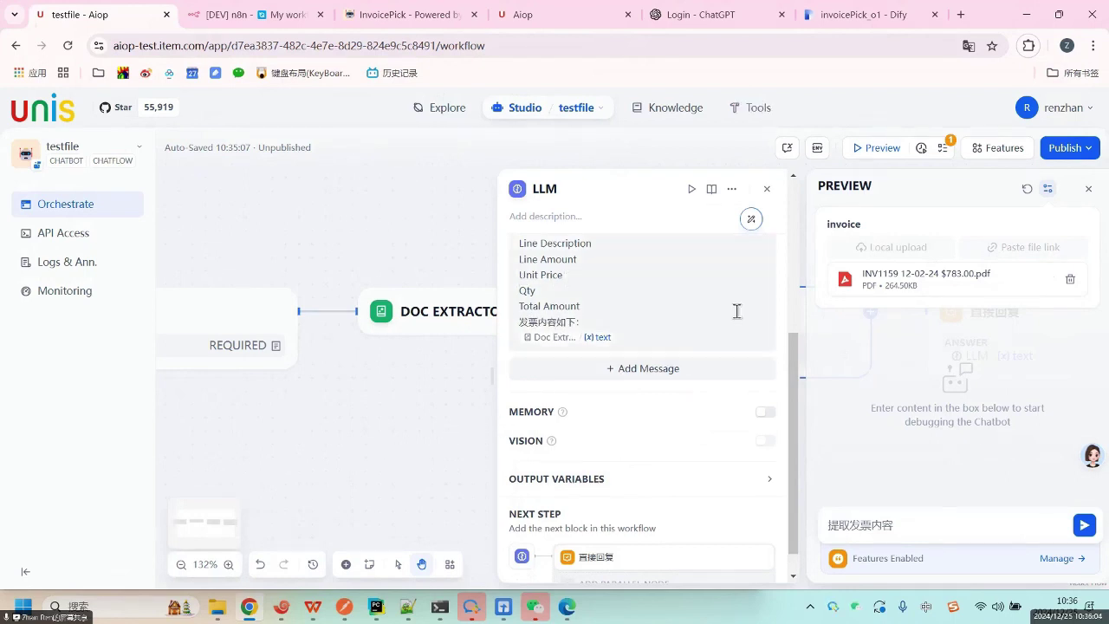
{"action": "left_click", "coordinate": [767, 188]}
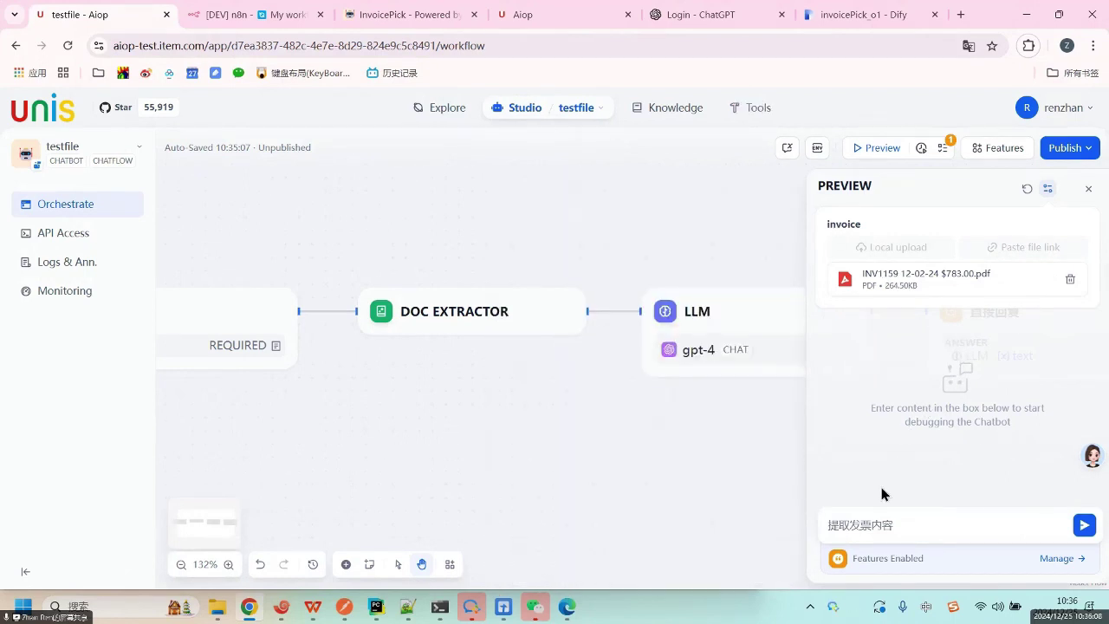
Send 提取发票内容 in a reopened Preview to test the workflow.
{"action": "left_click", "coordinate": [1088, 188]}
{"action": "left_click", "coordinate": [877, 149]}
{"action": "left_click", "coordinate": [869, 527]}
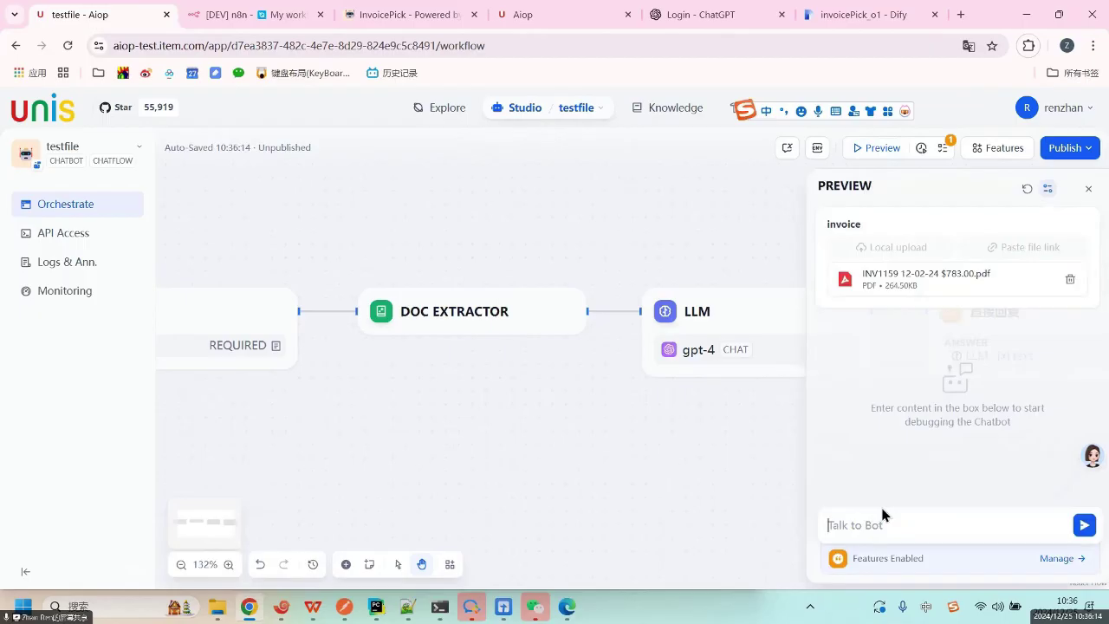
{"action": "type", "text": "提取发票内容"}
{"action": "left_click", "coordinate": [1083, 525]}
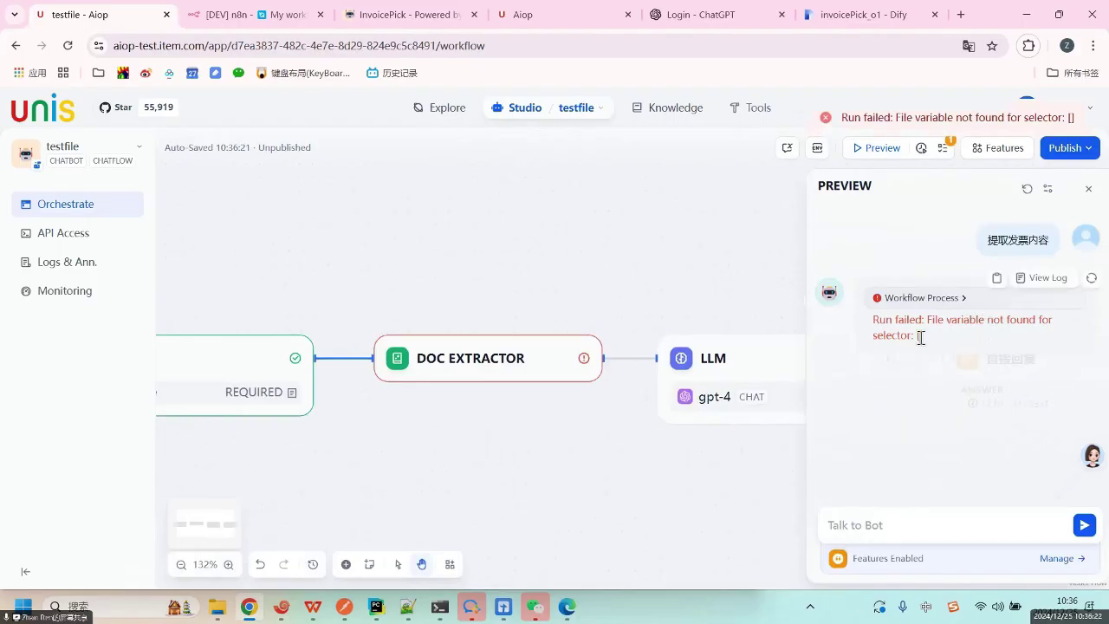
Inspect the failed run's trace showing the Doc Extractor error 'File variable not found for selector: []'.
{"action": "left_click", "coordinate": [1032, 286]}
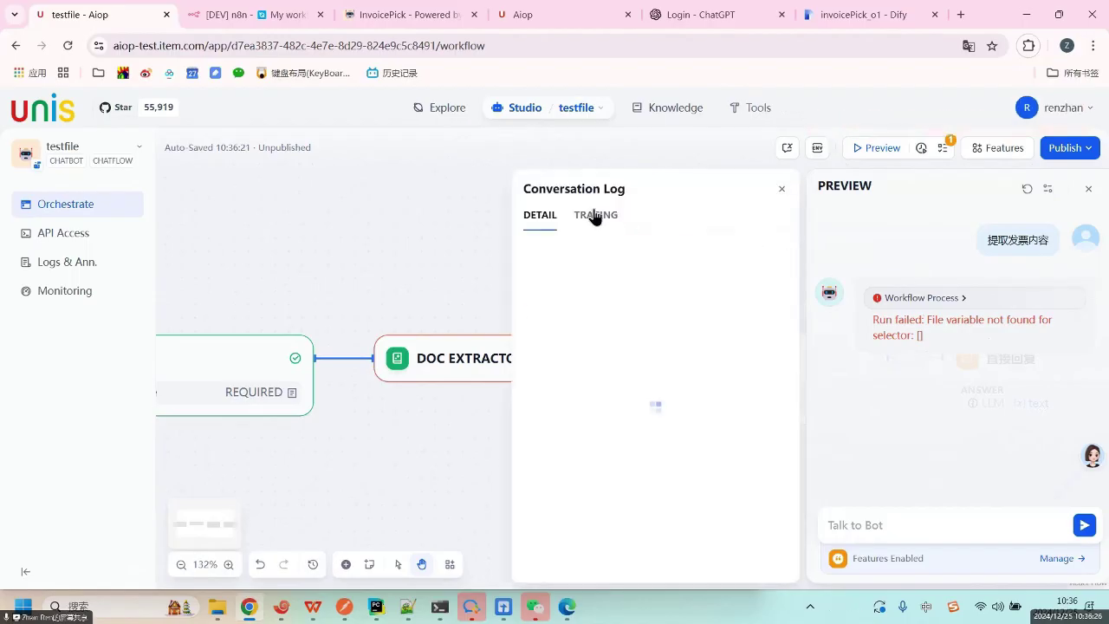
{"action": "left_click", "coordinate": [594, 216]}
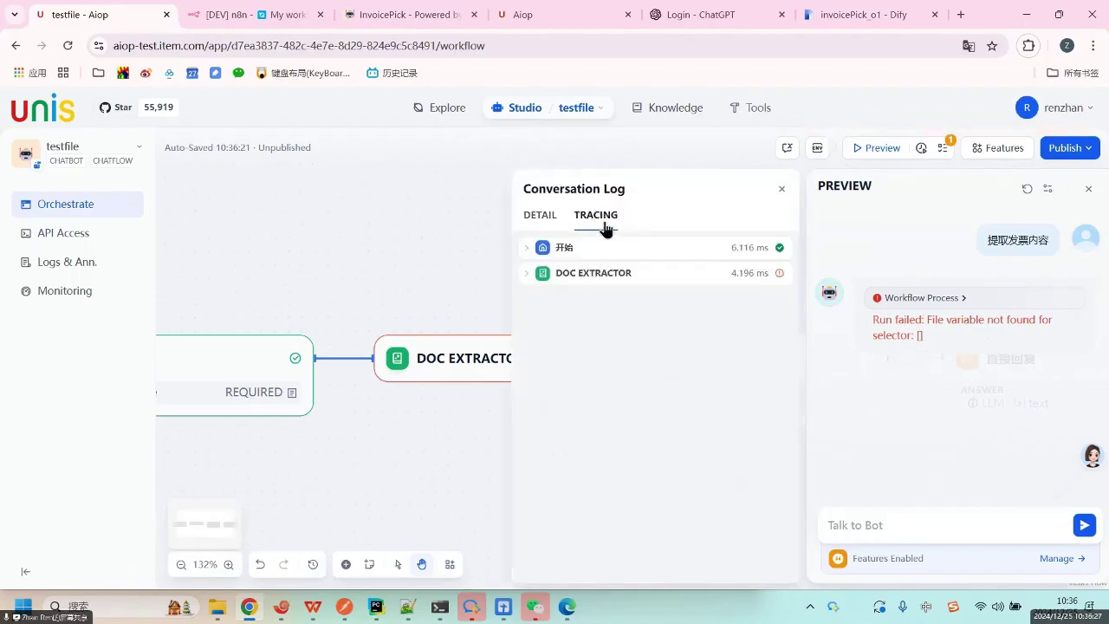
{"action": "left_click", "coordinate": [557, 273]}
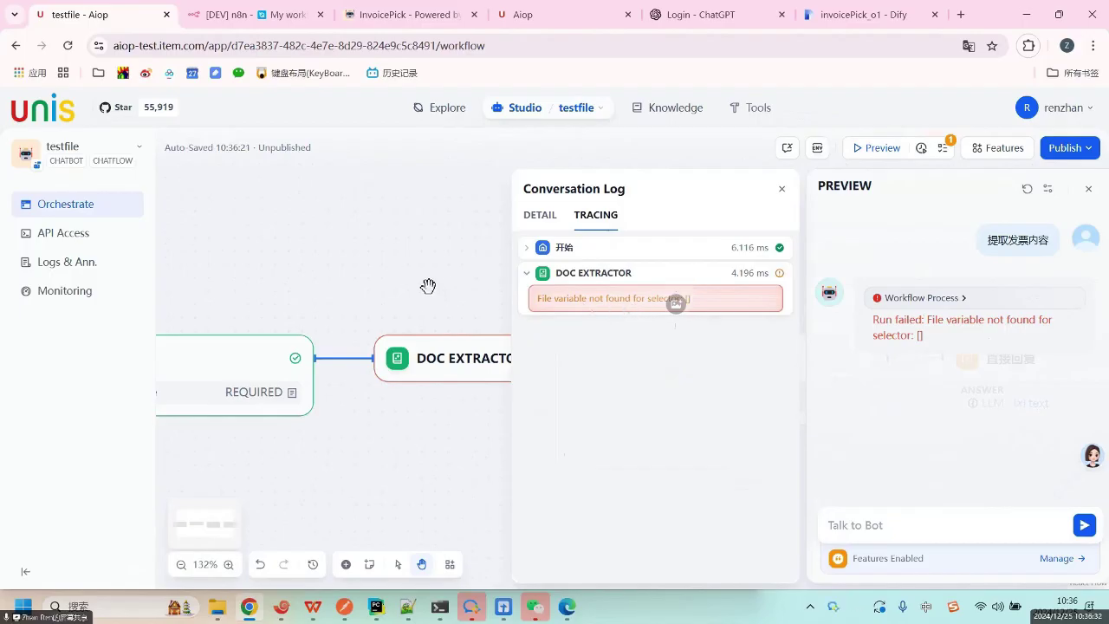
{"action": "left_click_drag", "start_coordinate": [411, 274], "coordinate": [497, 253]}
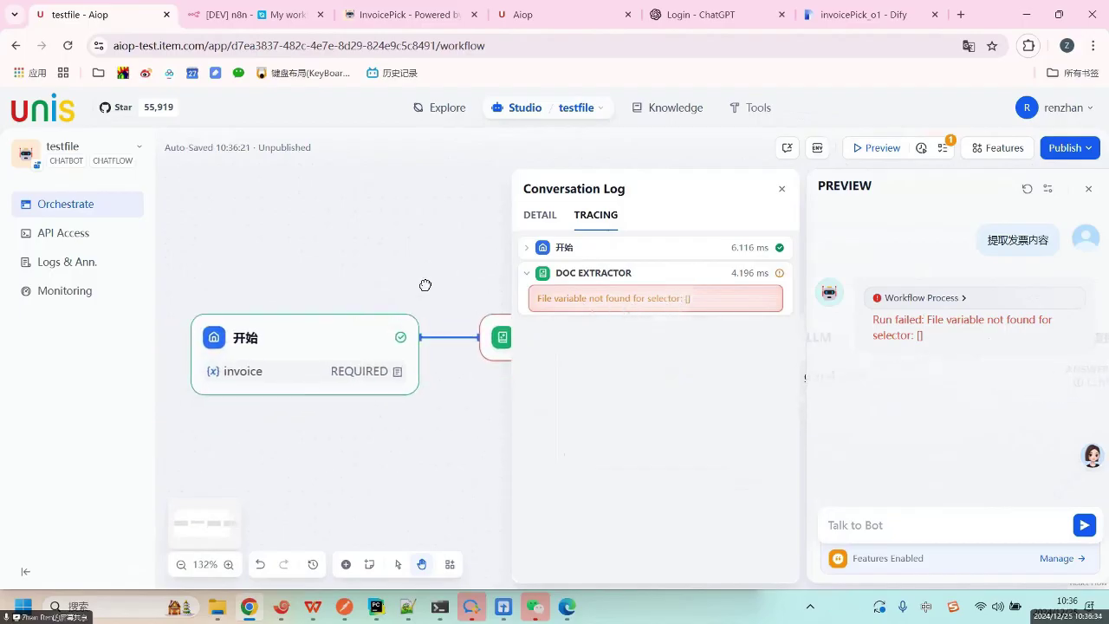
{"action": "left_click_drag", "start_coordinate": [425, 285], "coordinate": [301, 296]}
{"action": "left_click", "coordinate": [782, 191]}
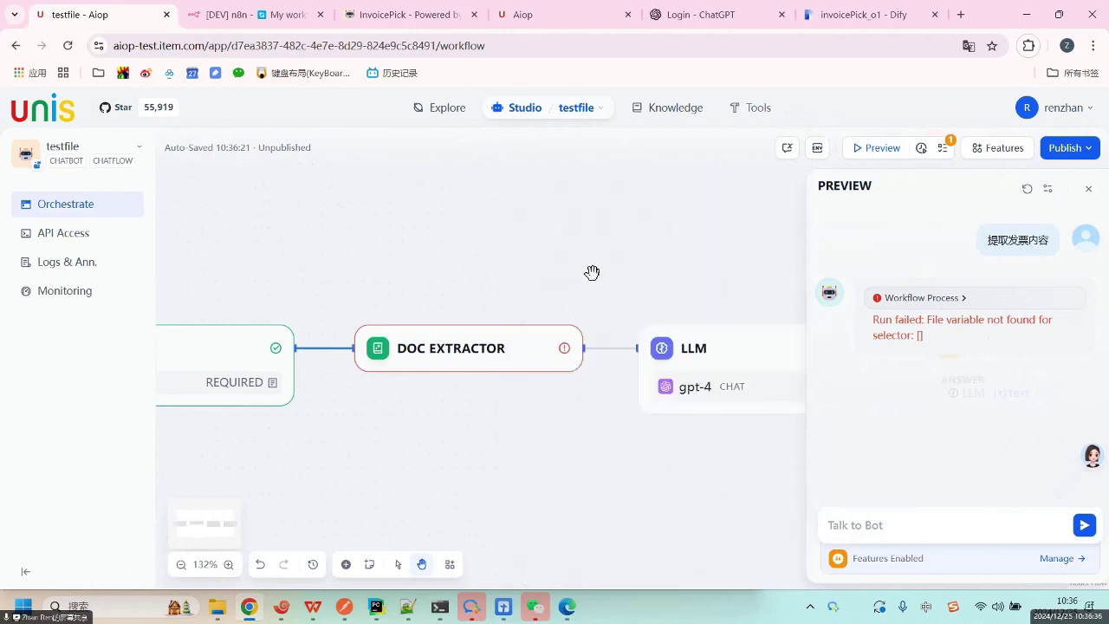
Set the Doc Extractor's input variable to the invoice file from the Start node.
{"action": "left_click", "coordinate": [502, 349]}
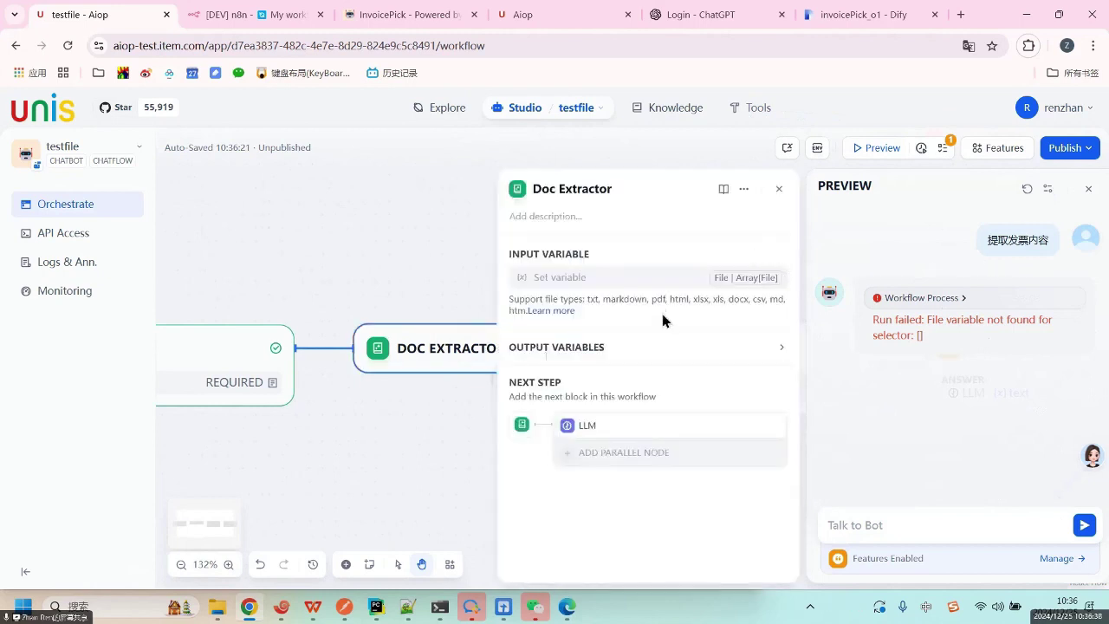
{"action": "left_click", "coordinate": [676, 286]}
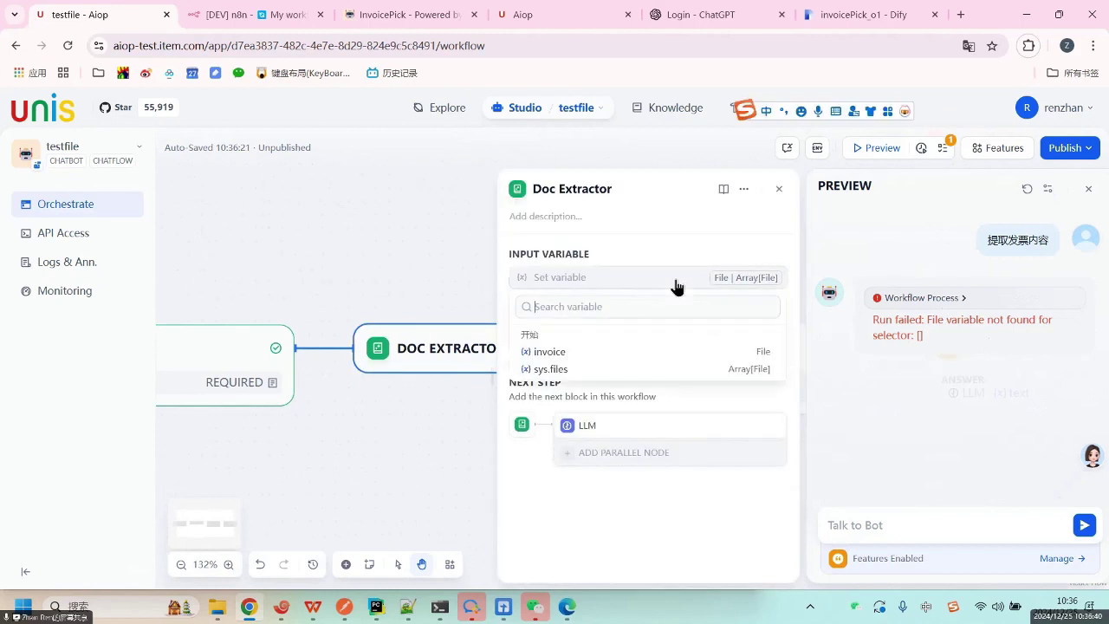
{"action": "left_click", "coordinate": [559, 353]}
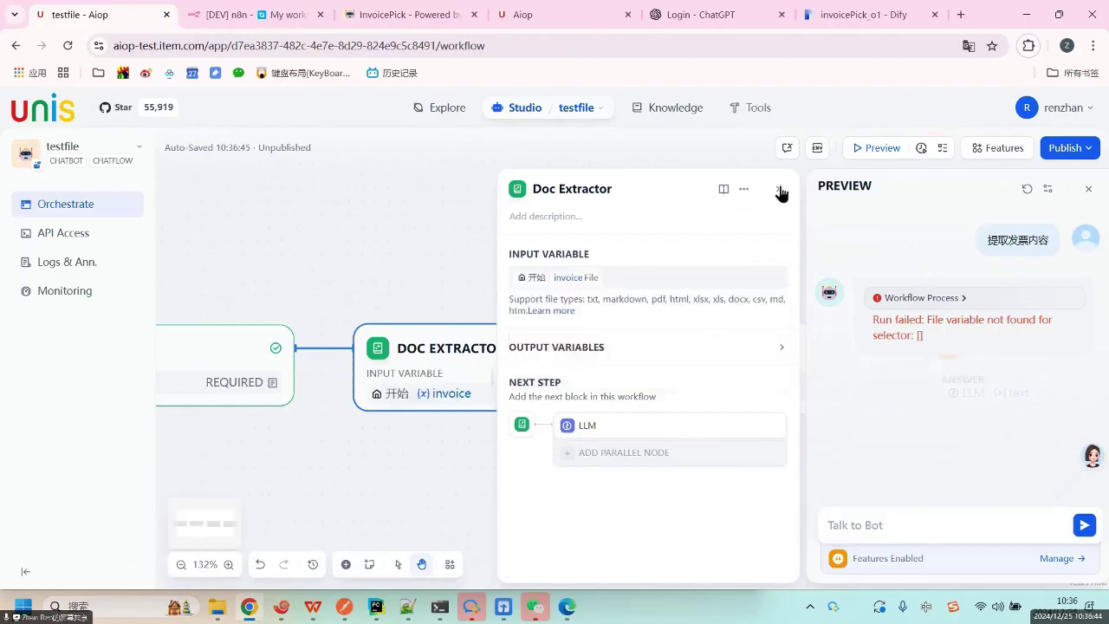
{"action": "left_click", "coordinate": [775, 189]}
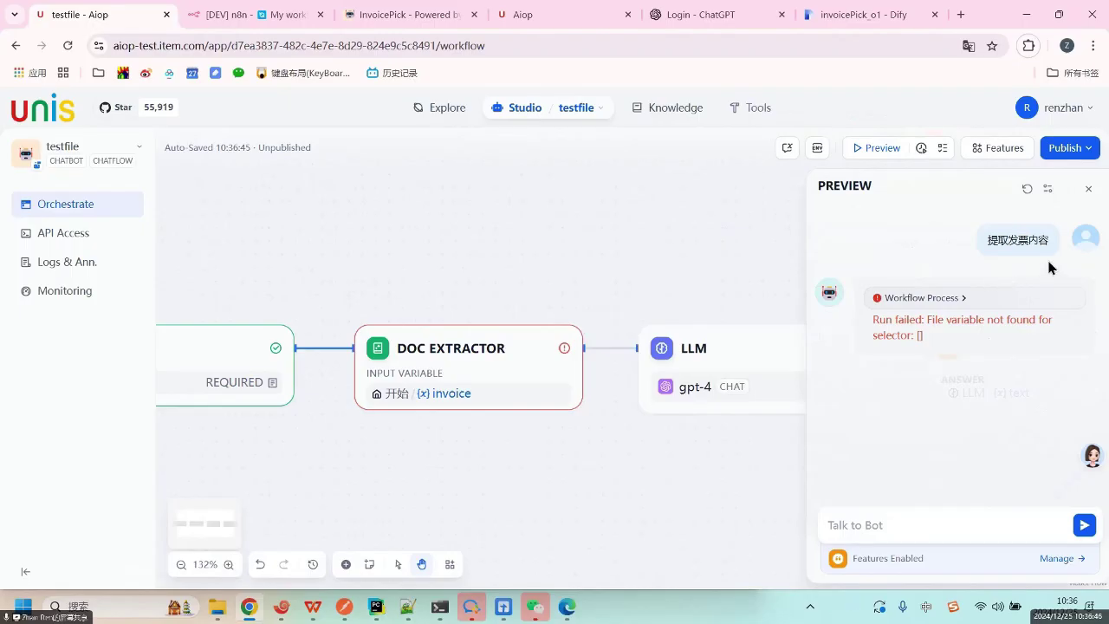
Rerun the 提取发票内容 request in a fresh Preview, pasting and sending it.
{"action": "triple_click", "coordinate": [1040, 234]}
{"action": "key", "text": "ctrl+c"}
{"action": "left_click", "coordinate": [1088, 188]}
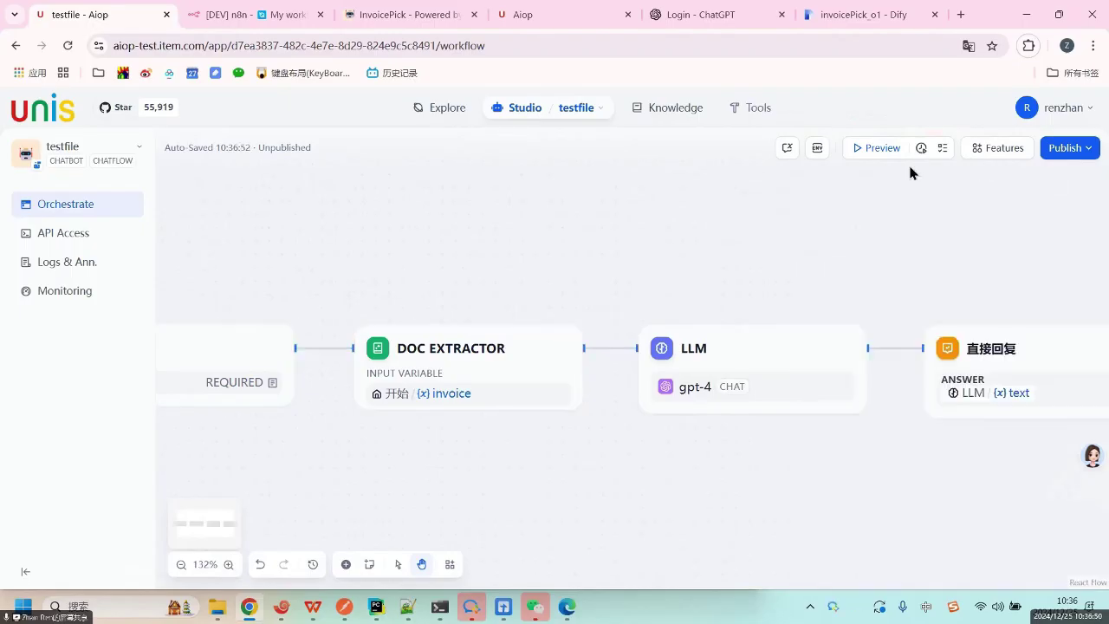
{"action": "left_click", "coordinate": [870, 148]}
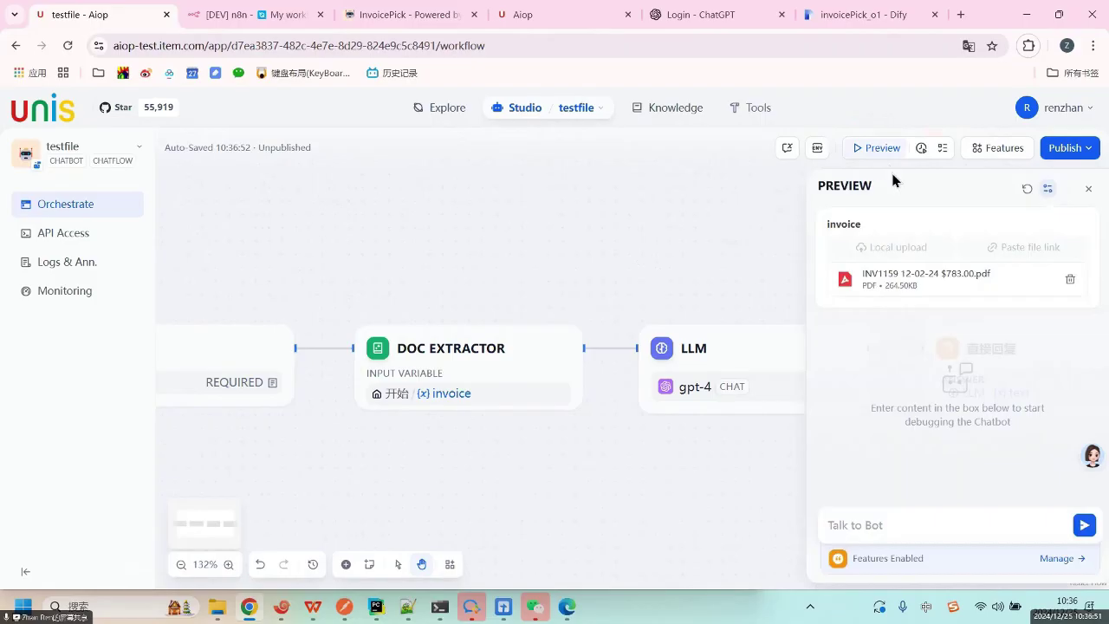
{"action": "left_click", "coordinate": [887, 535]}
{"action": "key", "text": "ctrl+v"}
{"action": "left_click", "coordinate": [1084, 526]}
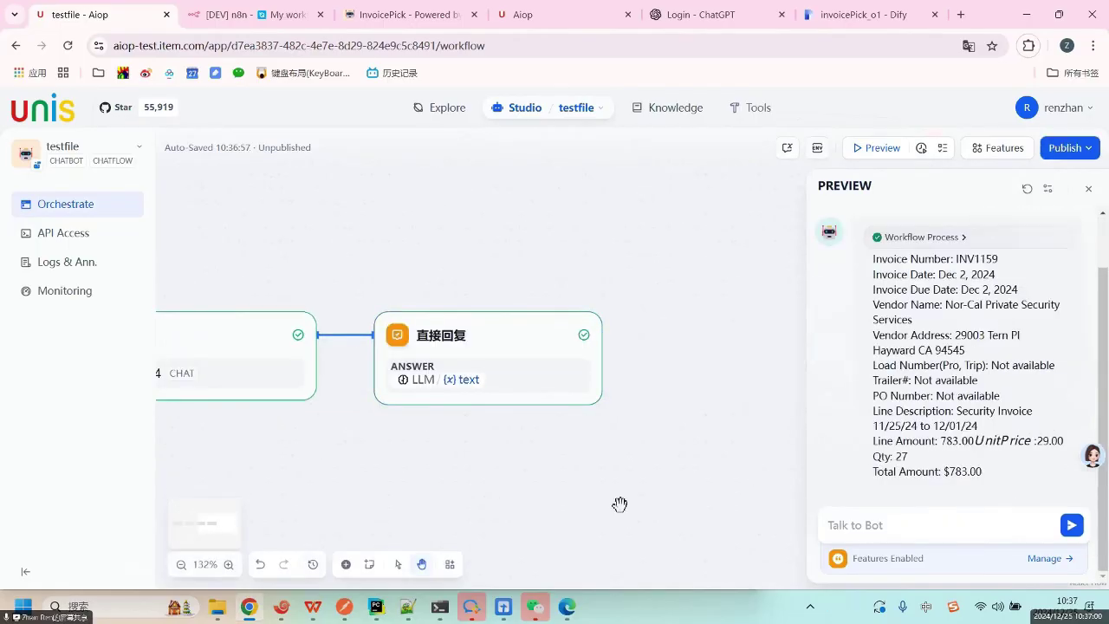
{"action": "left_click", "coordinate": [217, 608]}
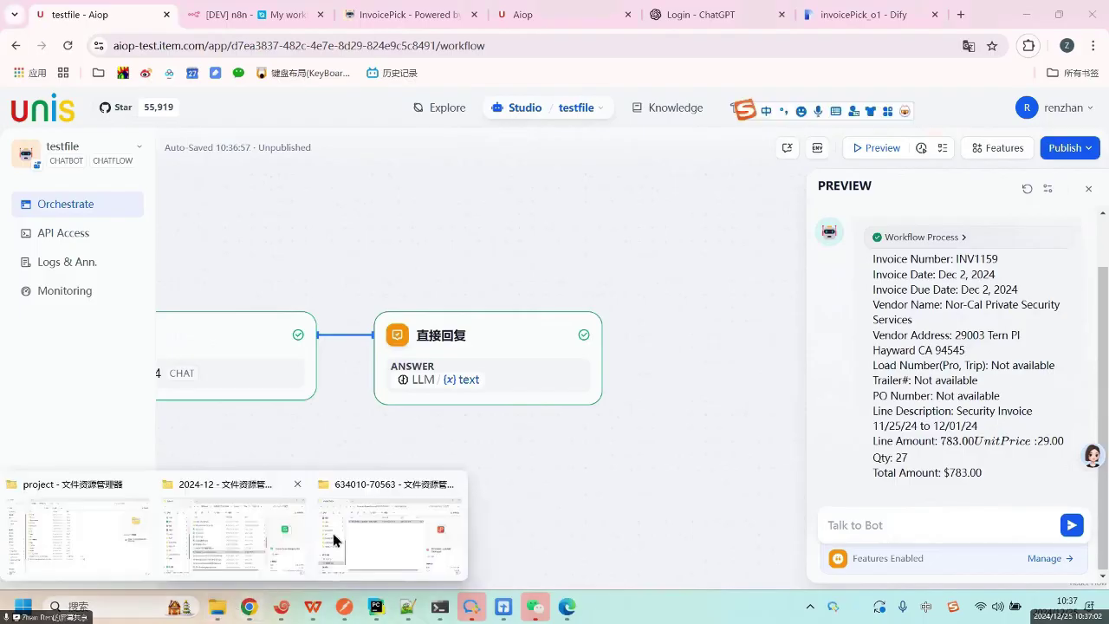
{"action": "left_click", "coordinate": [363, 490]}
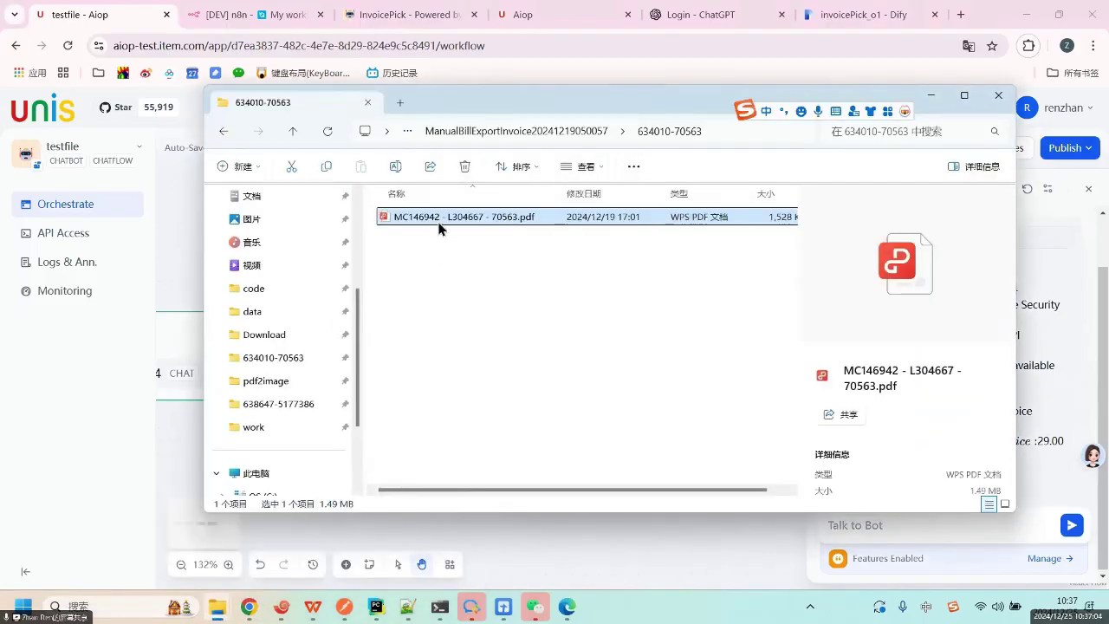
{"action": "double_click", "coordinate": [438, 220]}
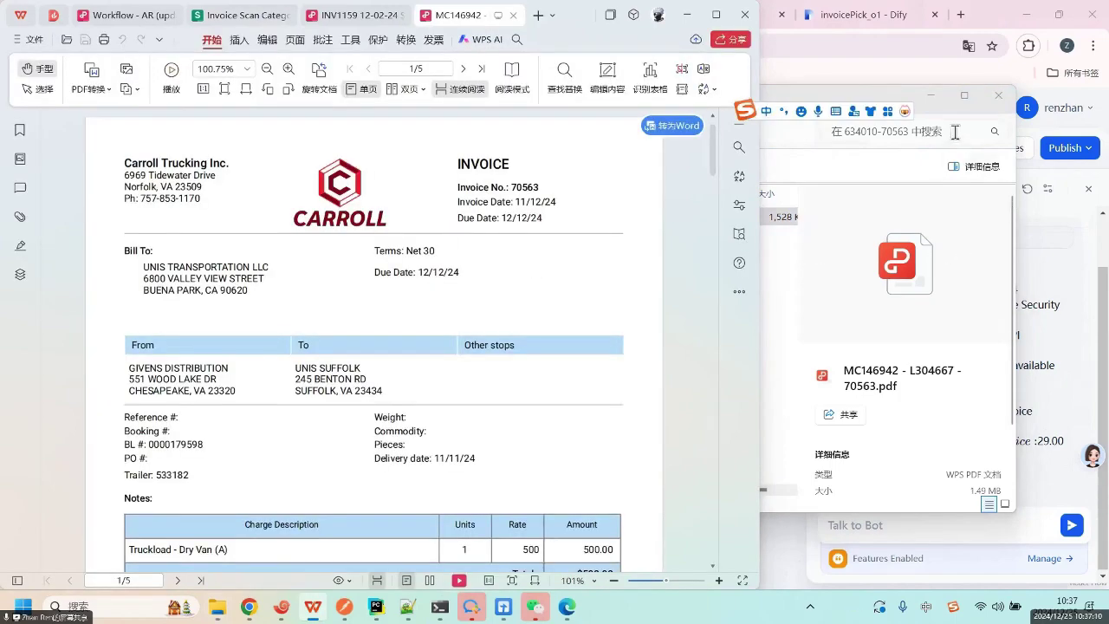
{"action": "left_click", "coordinate": [931, 97]}
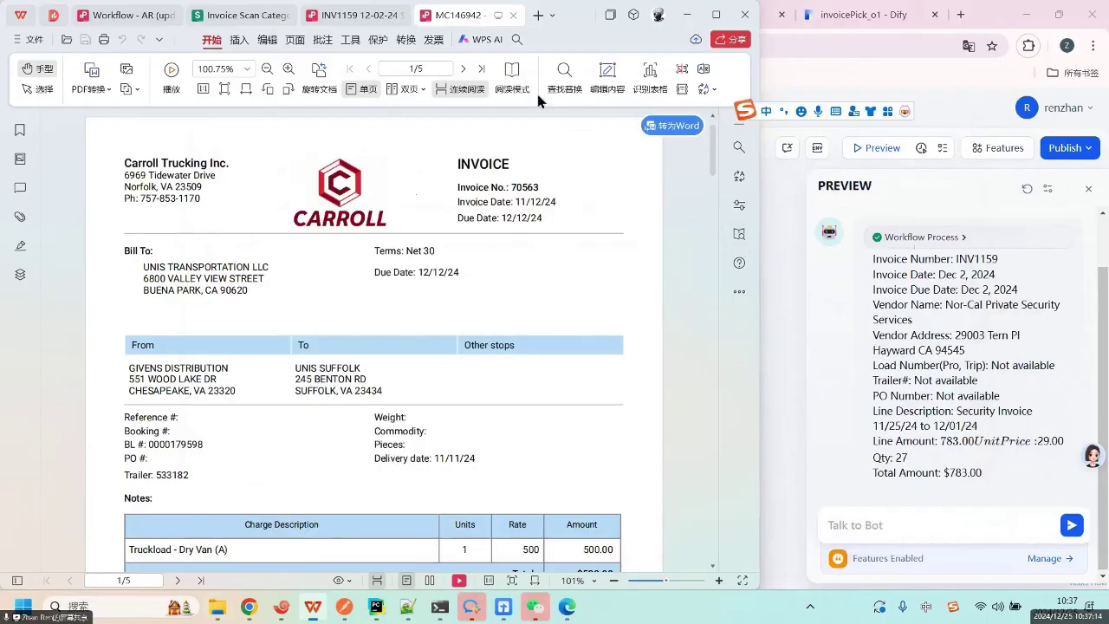
Open the INV1159 invoice PDF from folder 638644-INV1159 and highlight Dify's extracted invoice number.
{"action": "mouse_move", "coordinate": [970, 261]}
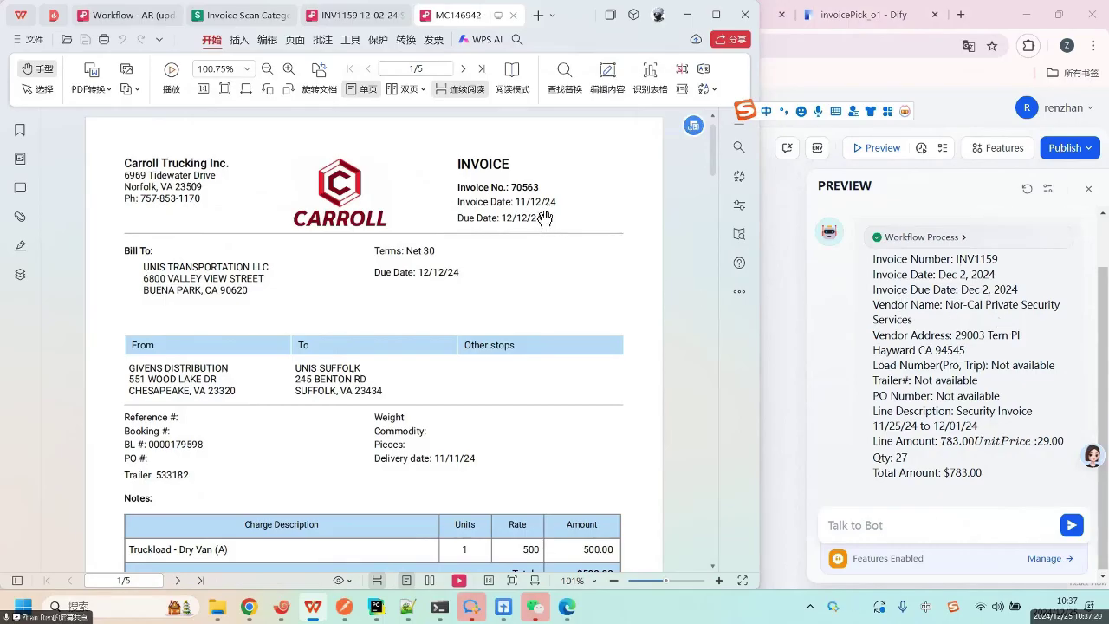
{"action": "mouse_move", "coordinate": [195, 616]}
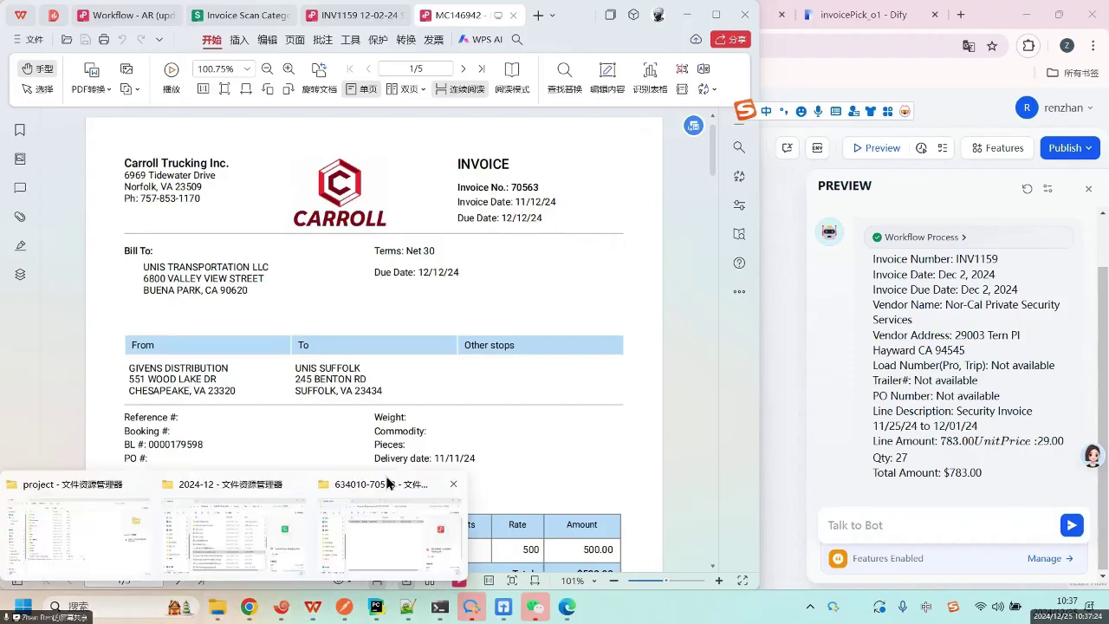
{"action": "left_click", "coordinate": [387, 483]}
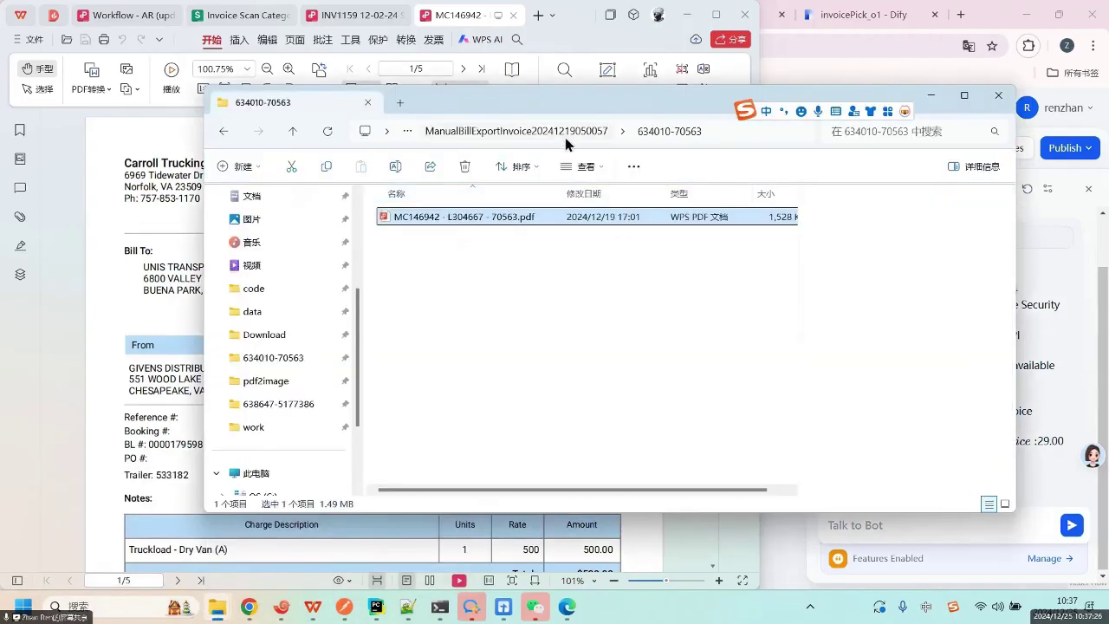
{"action": "left_click", "coordinate": [565, 137]}
{"action": "double_click", "coordinate": [445, 262]}
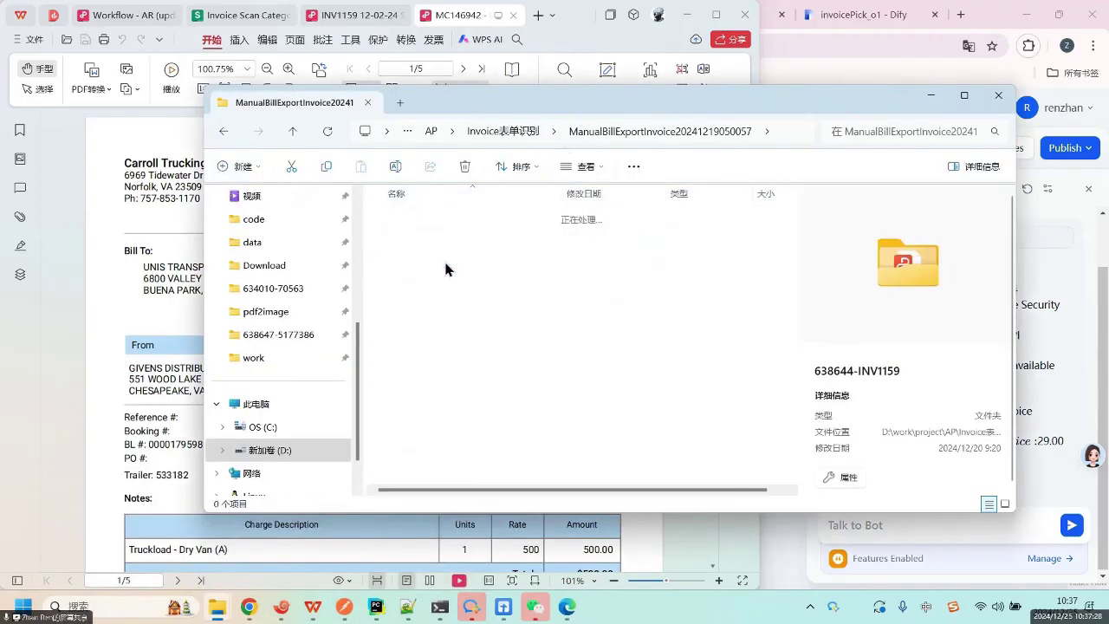
{"action": "left_click", "coordinate": [452, 218]}
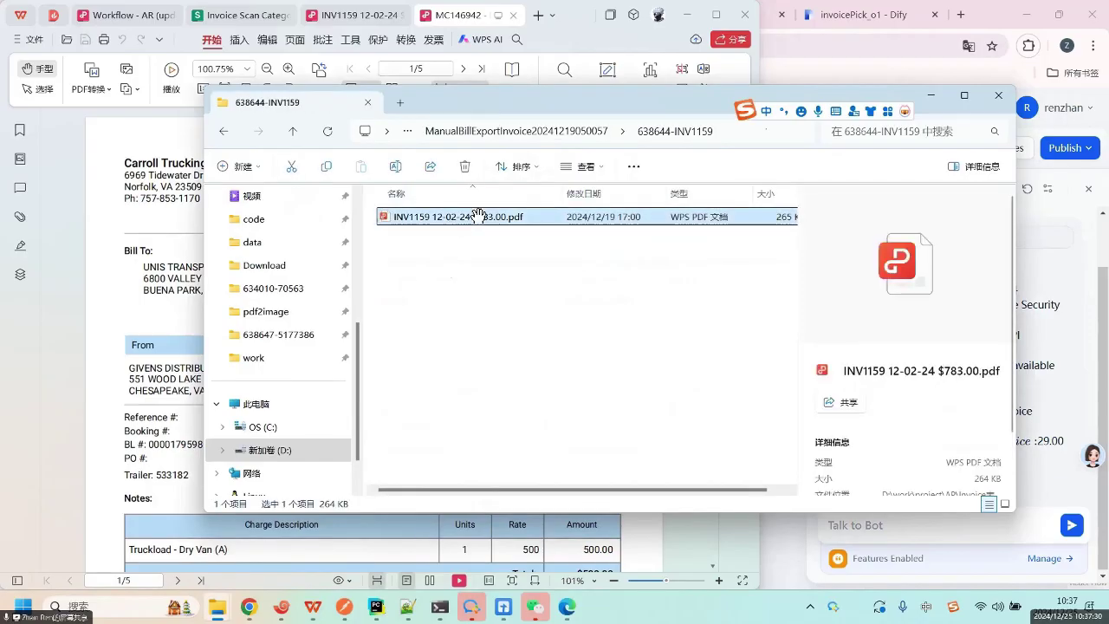
{"action": "double_click", "coordinate": [478, 215]}
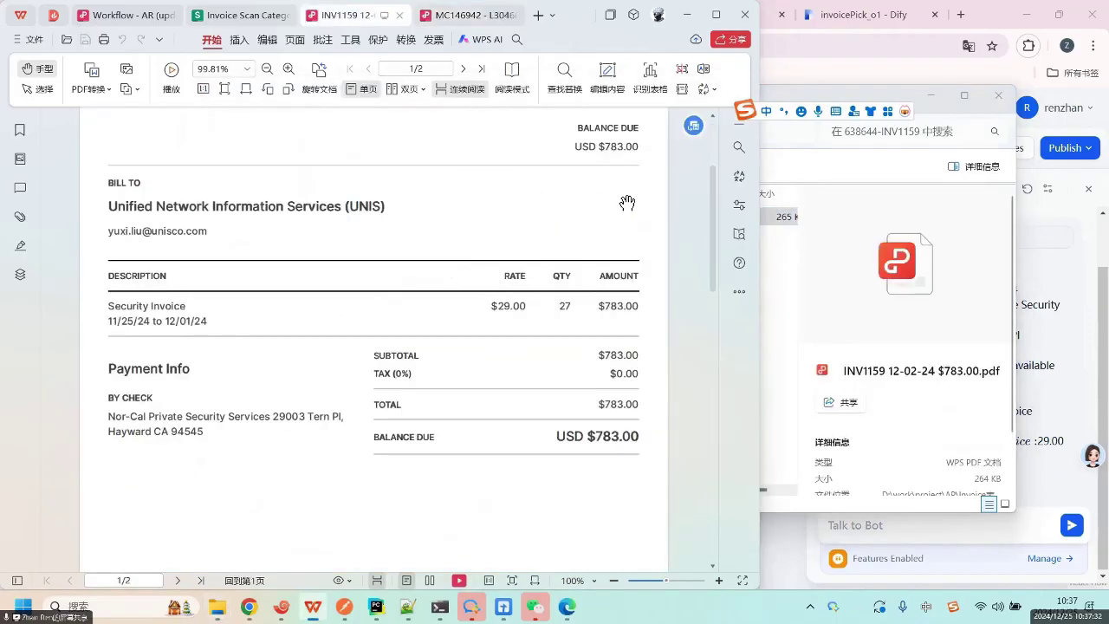
{"action": "left_click", "coordinate": [929, 96]}
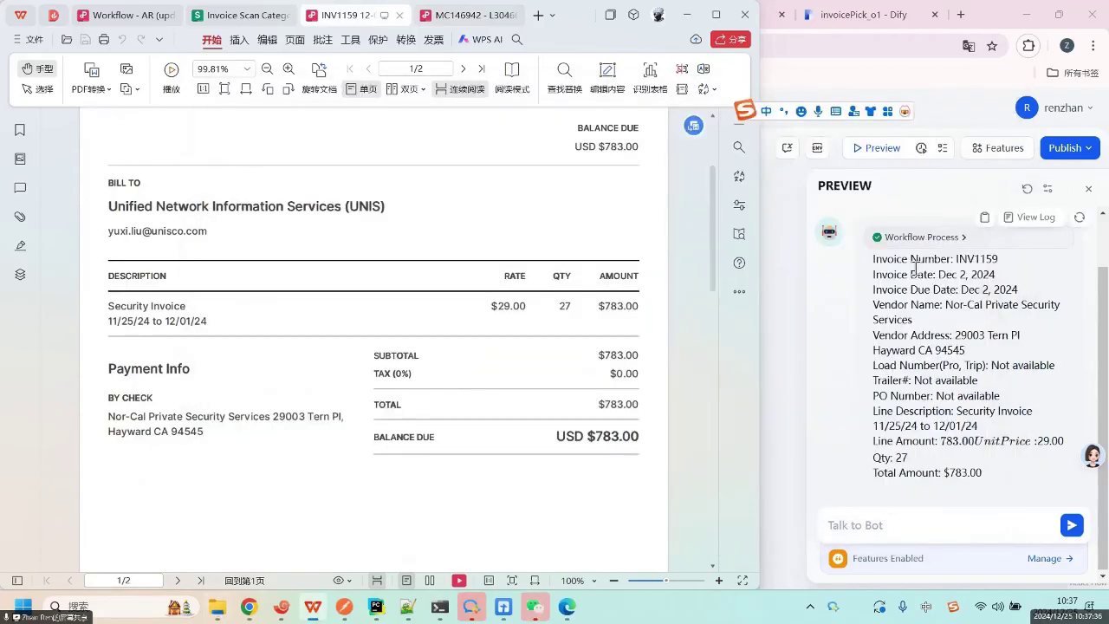
{"action": "left_click_drag", "start_coordinate": [926, 254], "coordinate": [997, 256]}
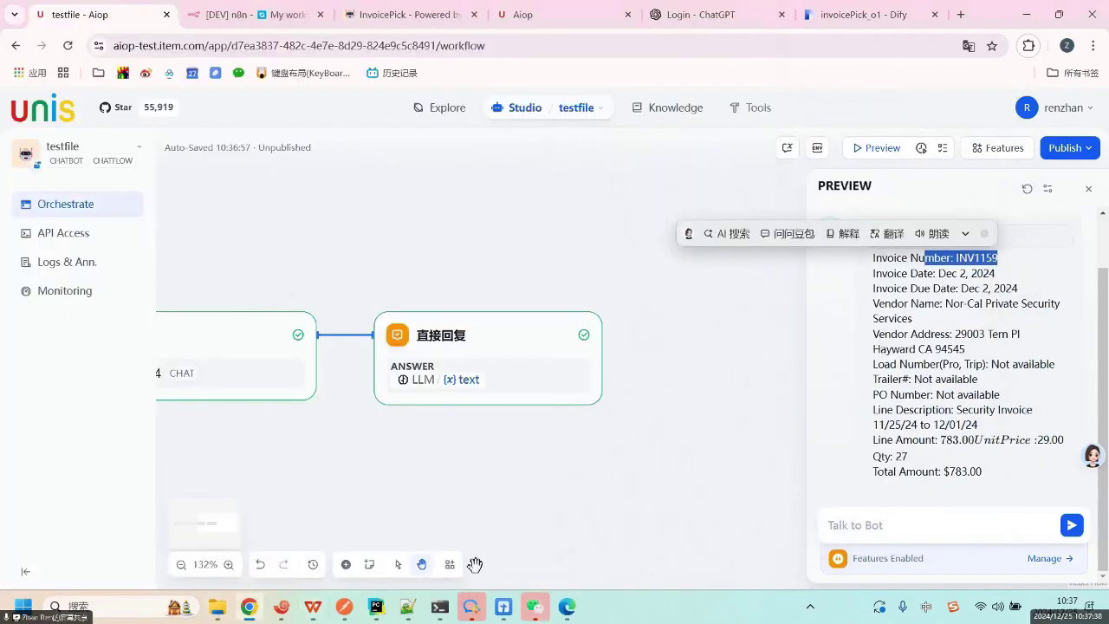
Bring the INV1159 invoice PDF to the front in WPS and scroll up to its header.
{"action": "left_click", "coordinate": [313, 606]}
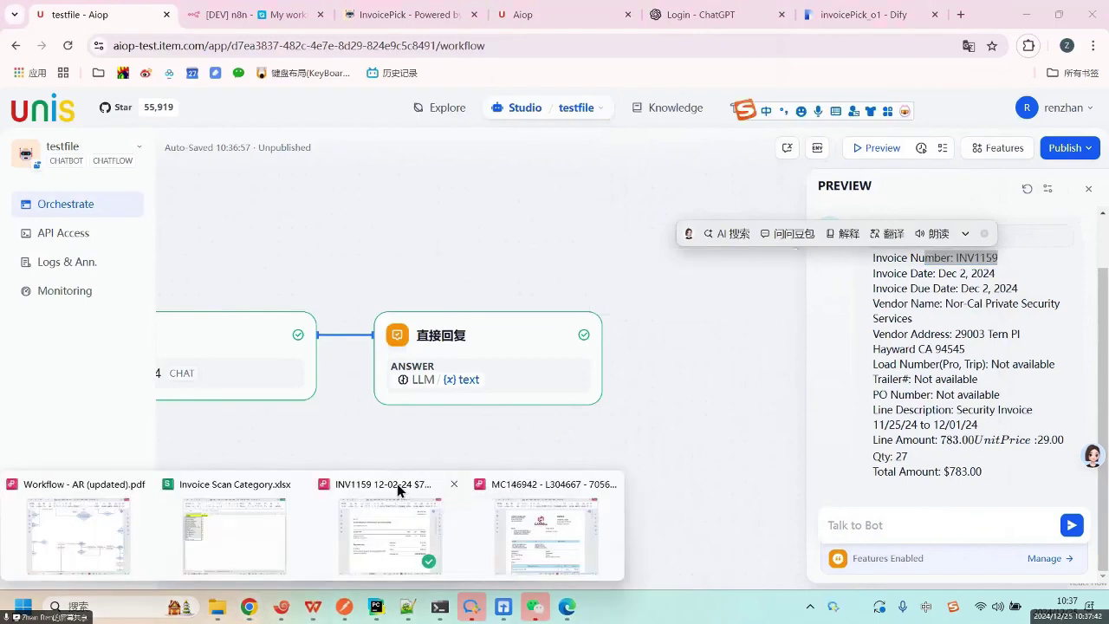
{"action": "left_click", "coordinate": [398, 491]}
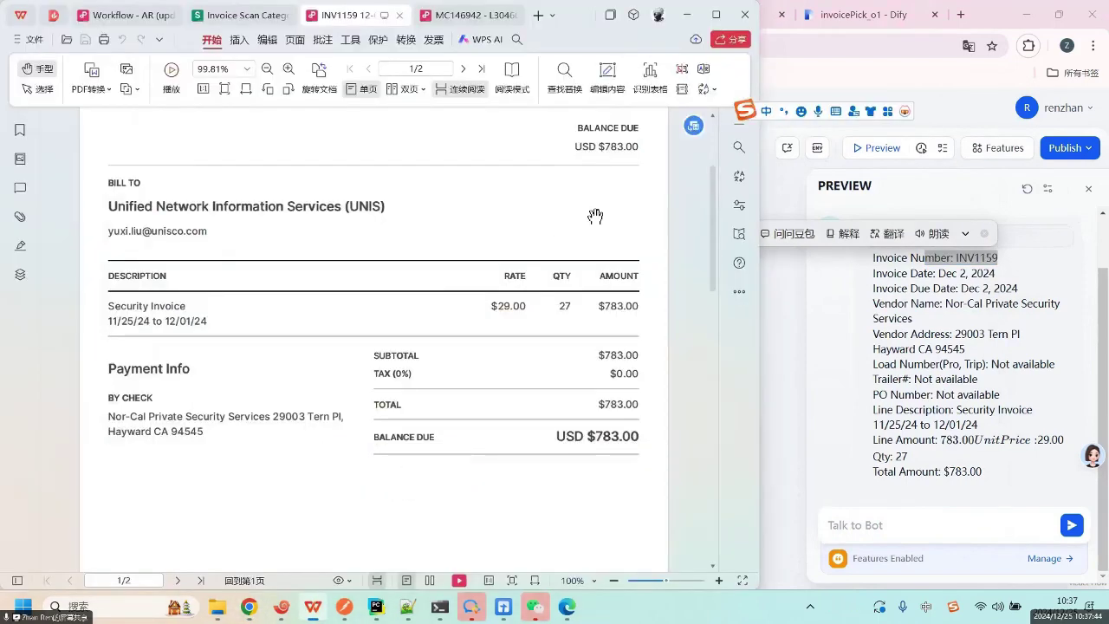
{"action": "scroll", "coordinate": [595, 215], "scroll_direction": "up", "scroll_amount": 3}
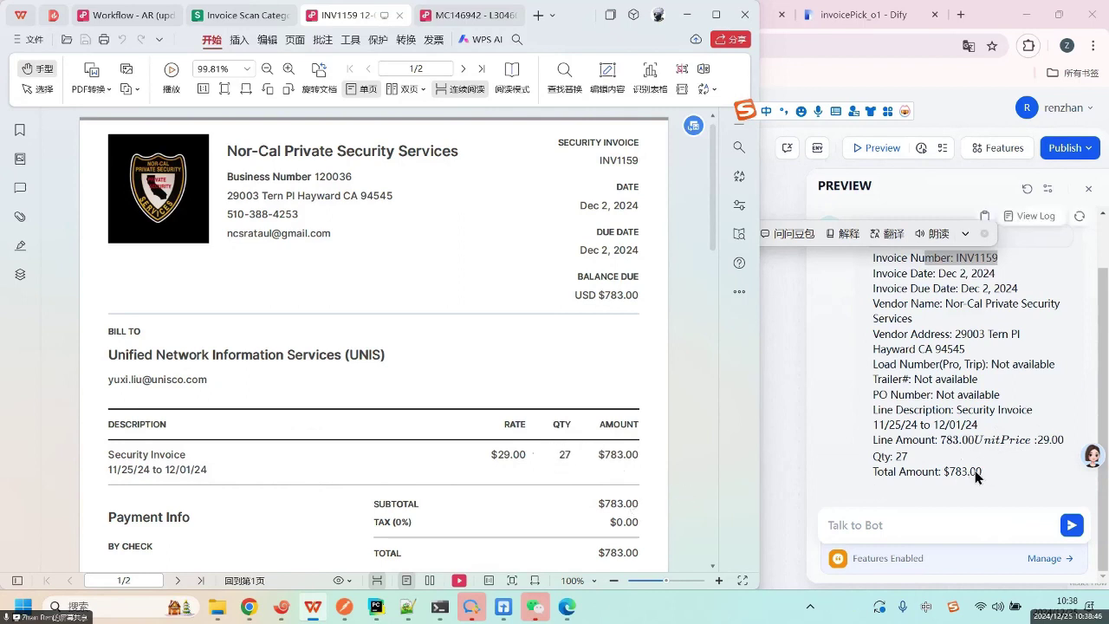
Return to the Dify workflow and pan until the 开始 start node and LLM node are in view.
{"action": "left_click", "coordinate": [782, 356]}
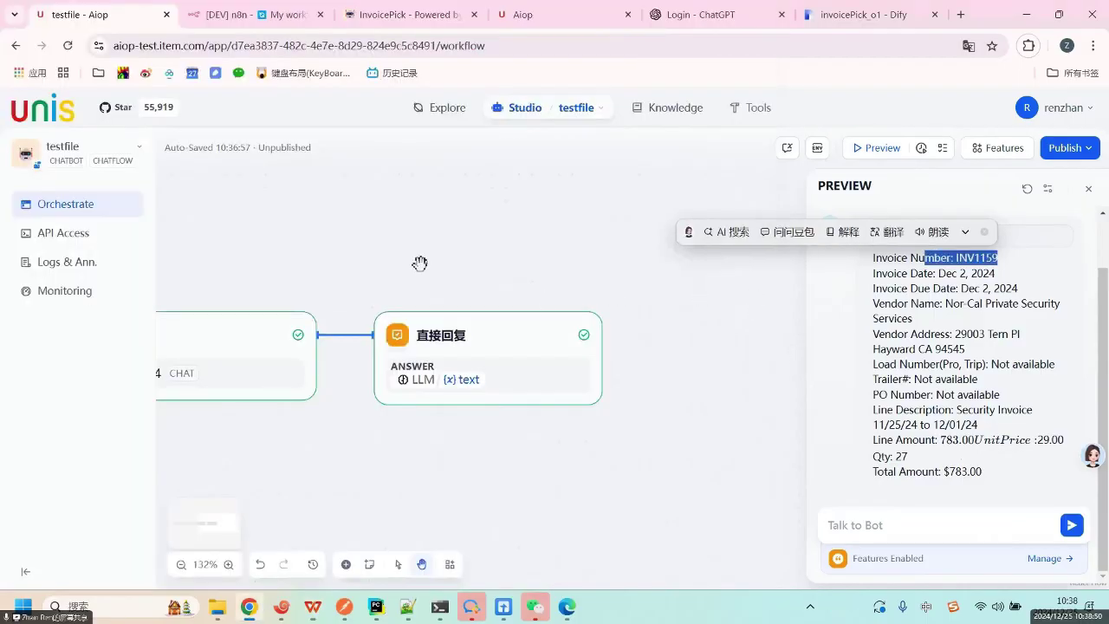
{"action": "left_click_drag", "start_coordinate": [402, 259], "coordinate": [543, 282]}
{"action": "left_click_drag", "start_coordinate": [310, 279], "coordinate": [618, 292]}
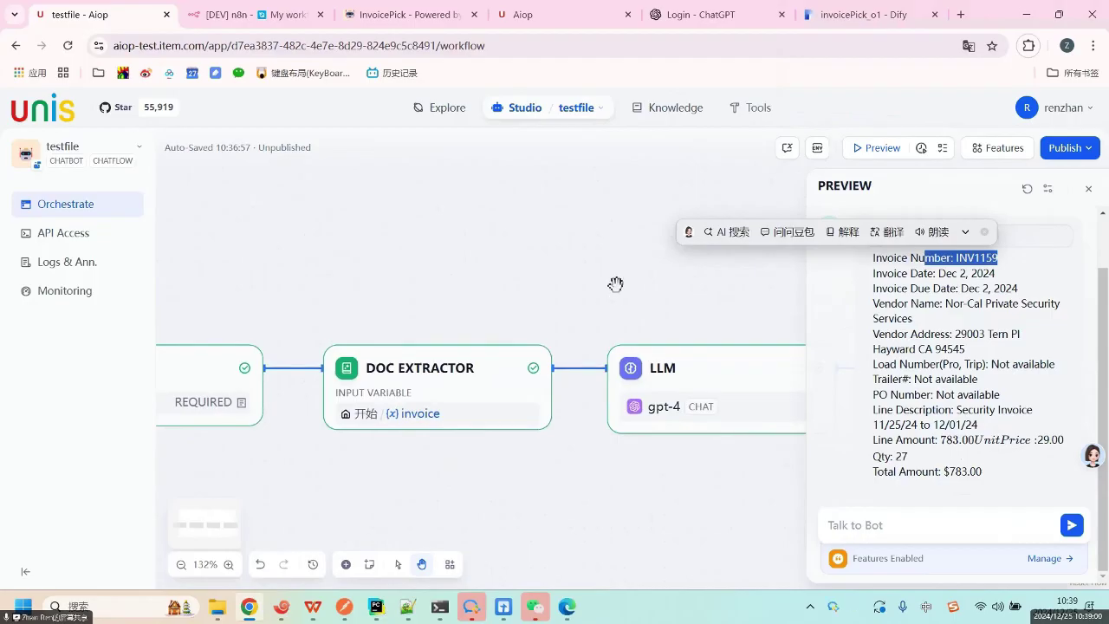
{"action": "left_click_drag", "start_coordinate": [433, 309], "coordinate": [500, 309]}
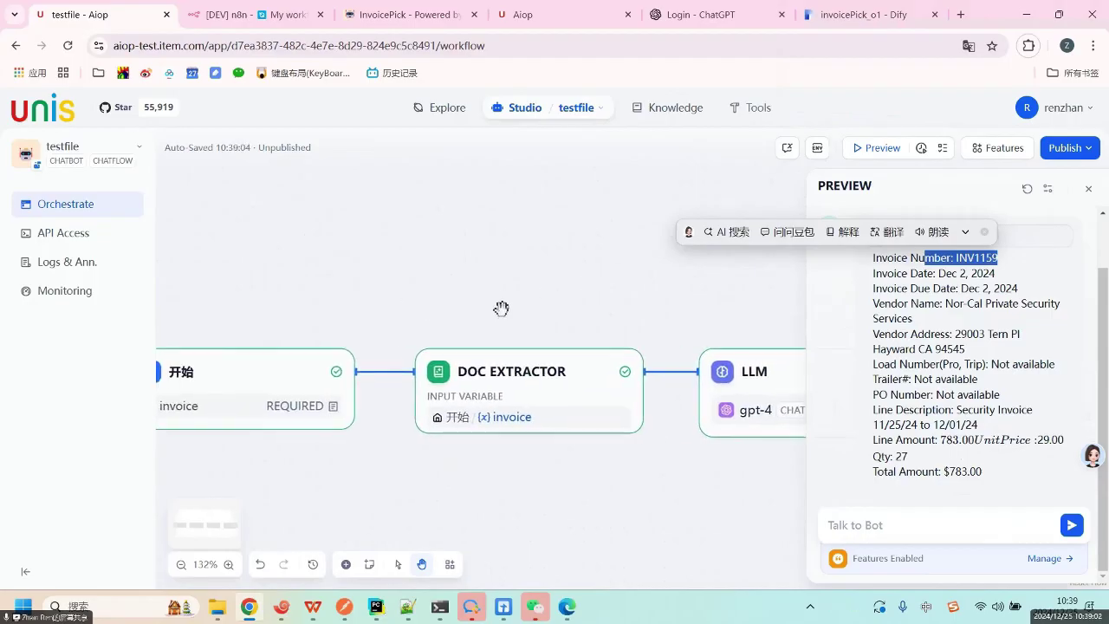
{"action": "left_click_drag", "start_coordinate": [421, 303], "coordinate": [383, 280]}
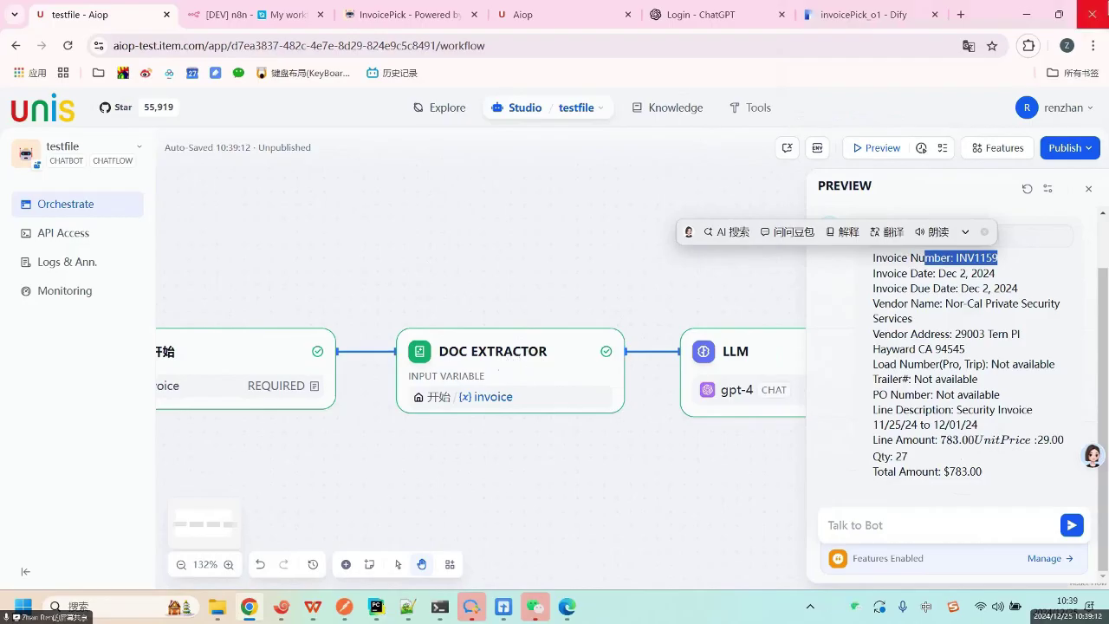
{"action": "left_click", "coordinate": [910, 301]}
Review the LLM node's SYSTEM prompt without editing it, then close its settings.
{"action": "left_click", "coordinate": [738, 342]}
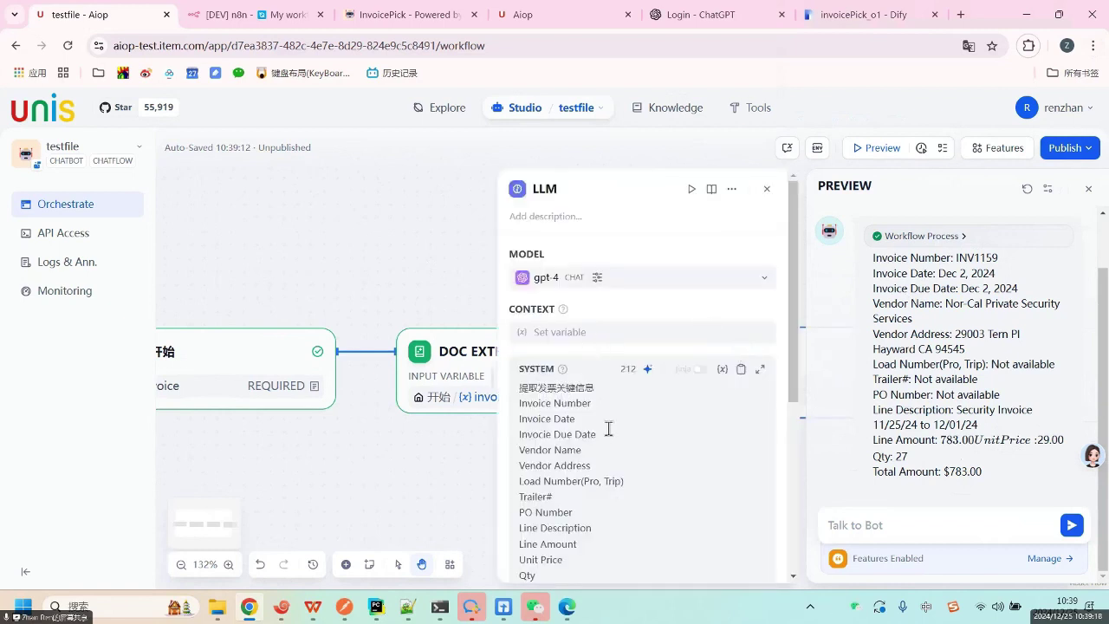
{"action": "left_click_drag", "start_coordinate": [547, 388], "coordinate": [591, 403]}
{"action": "scroll", "coordinate": [604, 439], "scroll_direction": "down", "scroll_amount": 4}
{"action": "scroll", "coordinate": [598, 431], "scroll_direction": "up", "scroll_amount": 4}
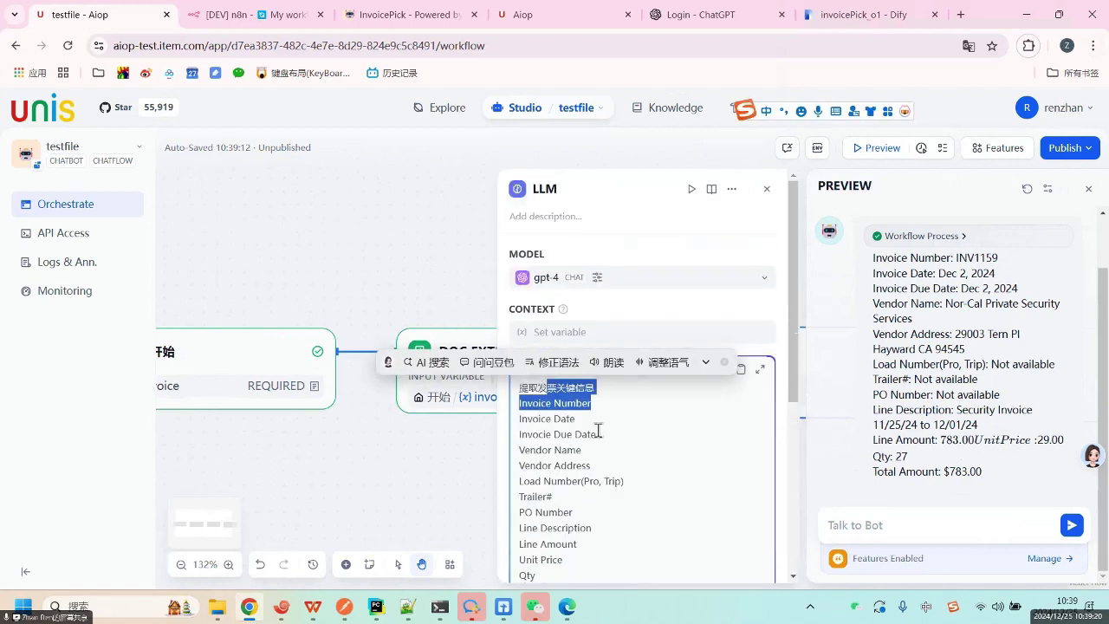
{"action": "left_click", "coordinate": [599, 433]}
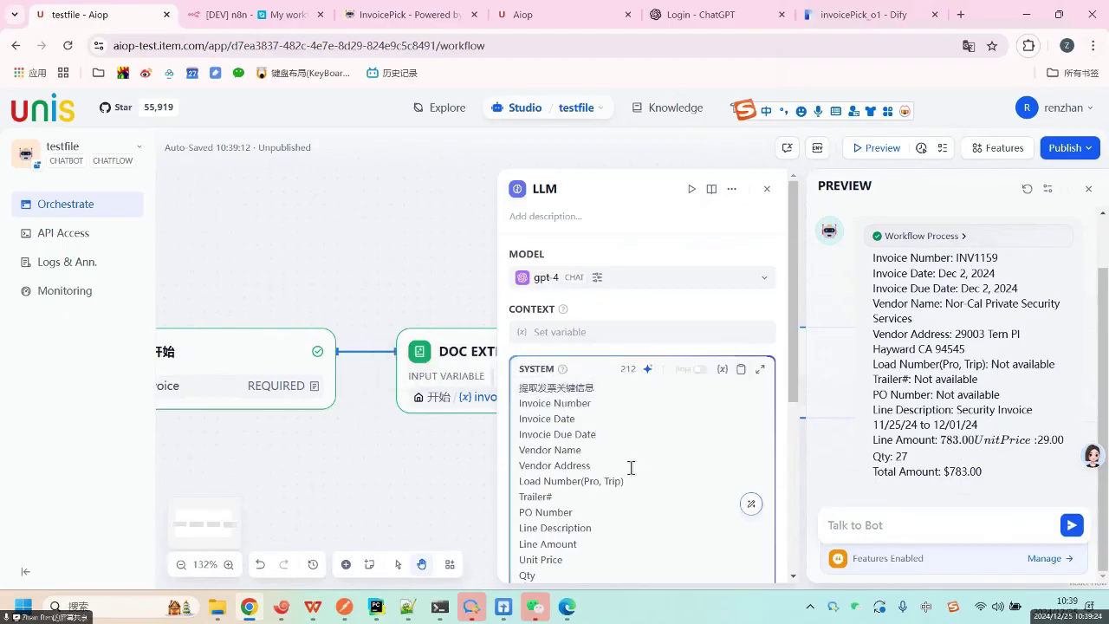
{"action": "scroll", "coordinate": [629, 480], "scroll_direction": "down", "scroll_amount": 3}
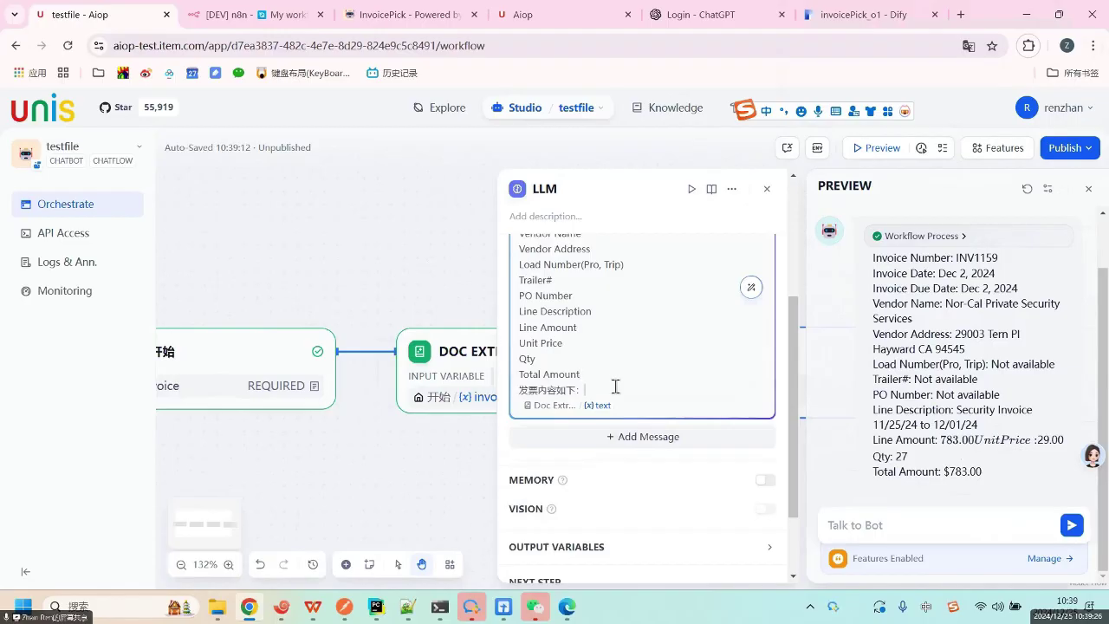
{"action": "scroll", "coordinate": [642, 377], "scroll_direction": "down", "scroll_amount": 2}
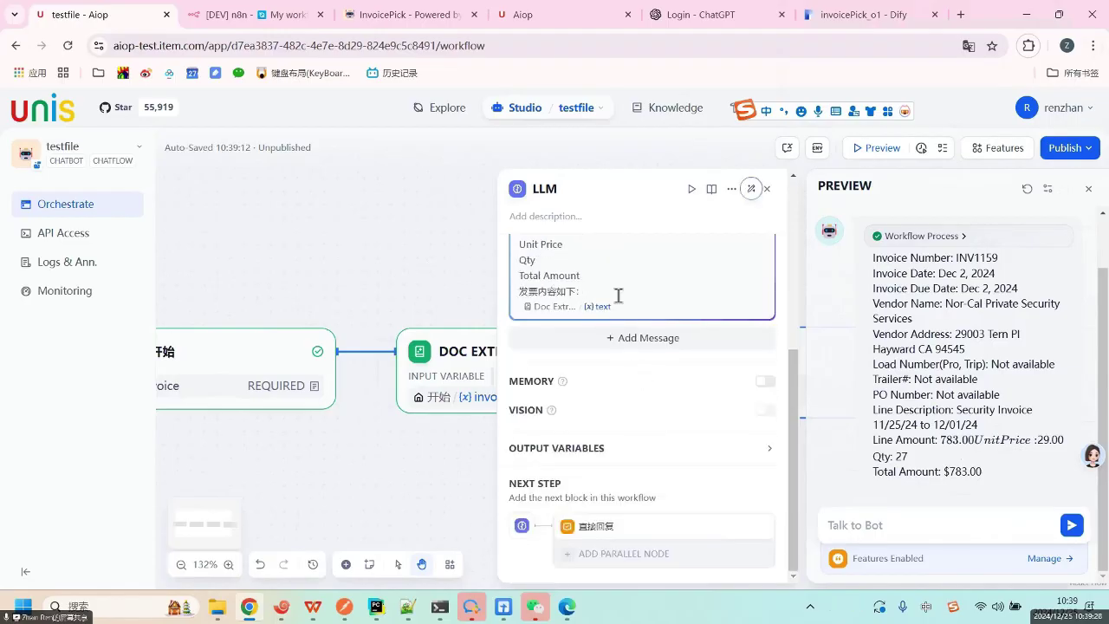
{"action": "scroll", "coordinate": [619, 295], "scroll_direction": "up", "scroll_amount": 5}
{"action": "left_click", "coordinate": [418, 255]}
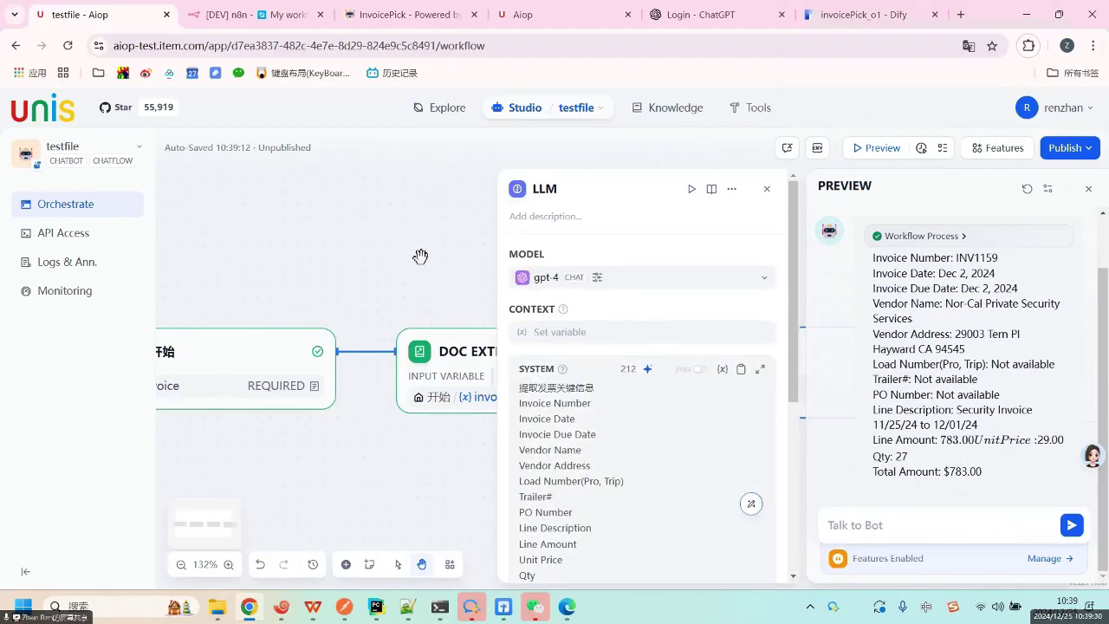
{"action": "left_click", "coordinate": [766, 190]}
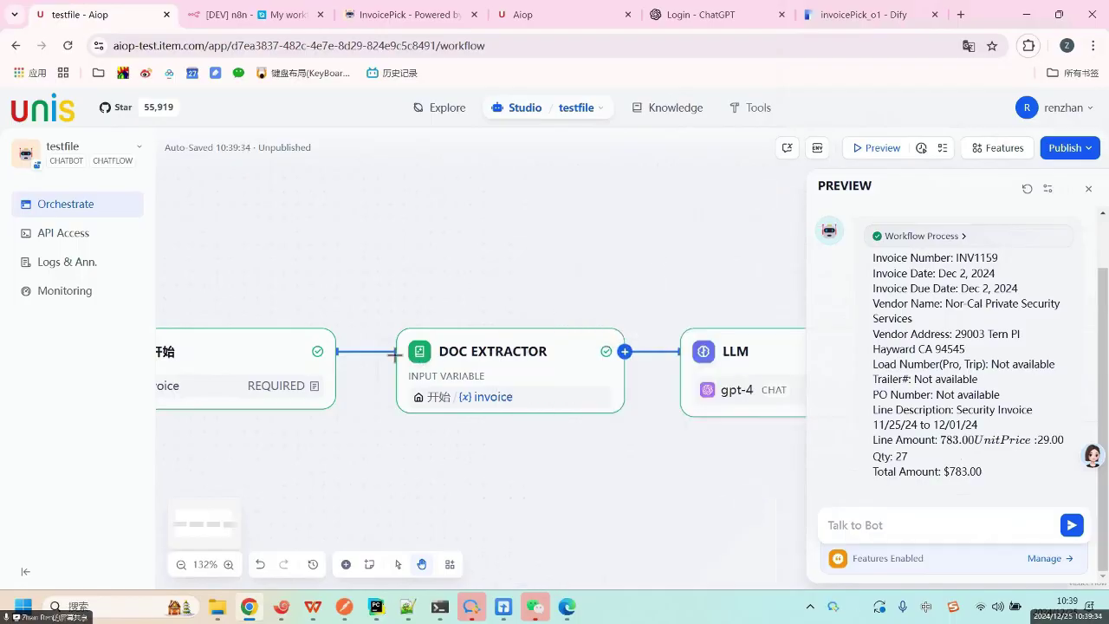
Show the workflow's environment variables (ENV) panel in place of the preview.
{"action": "left_click", "coordinate": [335, 351]}
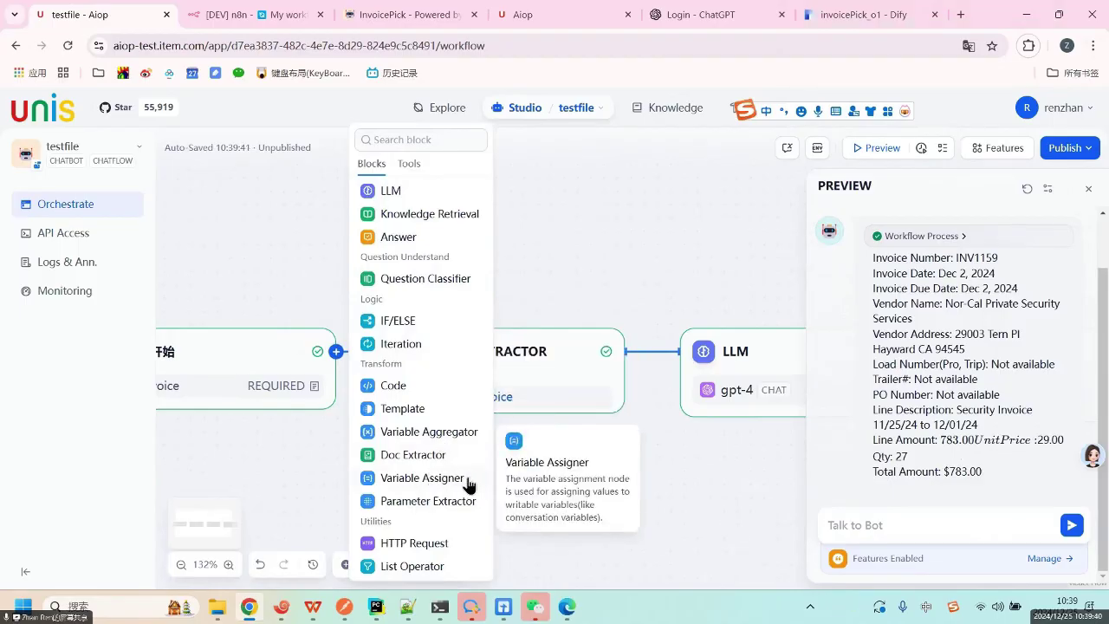
{"action": "left_click", "coordinate": [757, 188]}
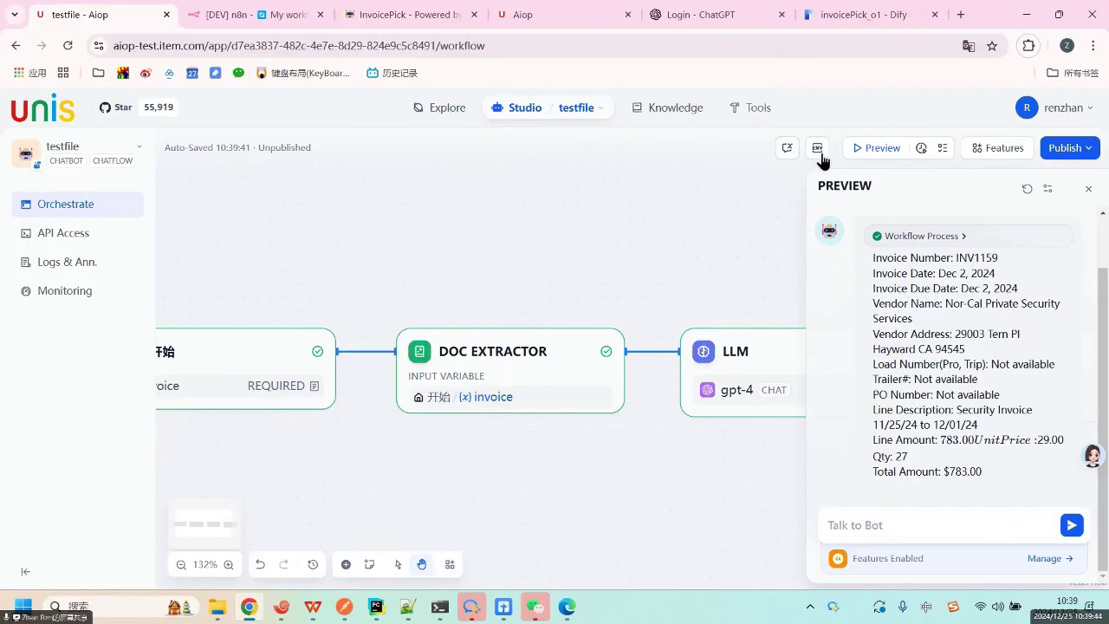
{"action": "left_click", "coordinate": [818, 149]}
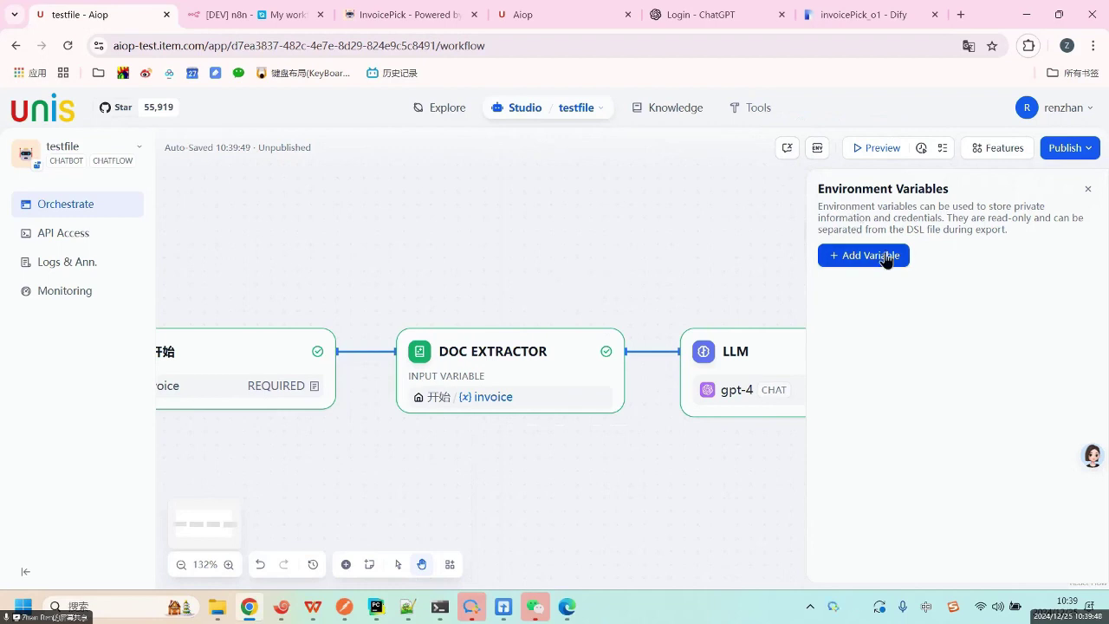
Add a Variable Assigner block after the start node, abandoning a new environment variable.
{"action": "left_click", "coordinate": [335, 351]}
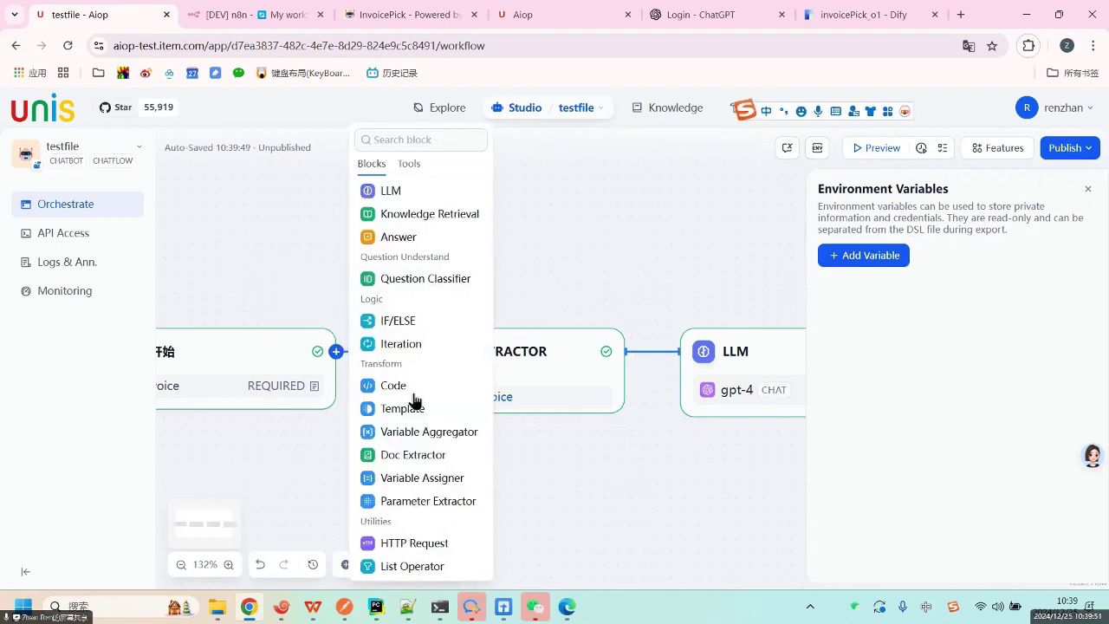
{"action": "left_click", "coordinate": [413, 479]}
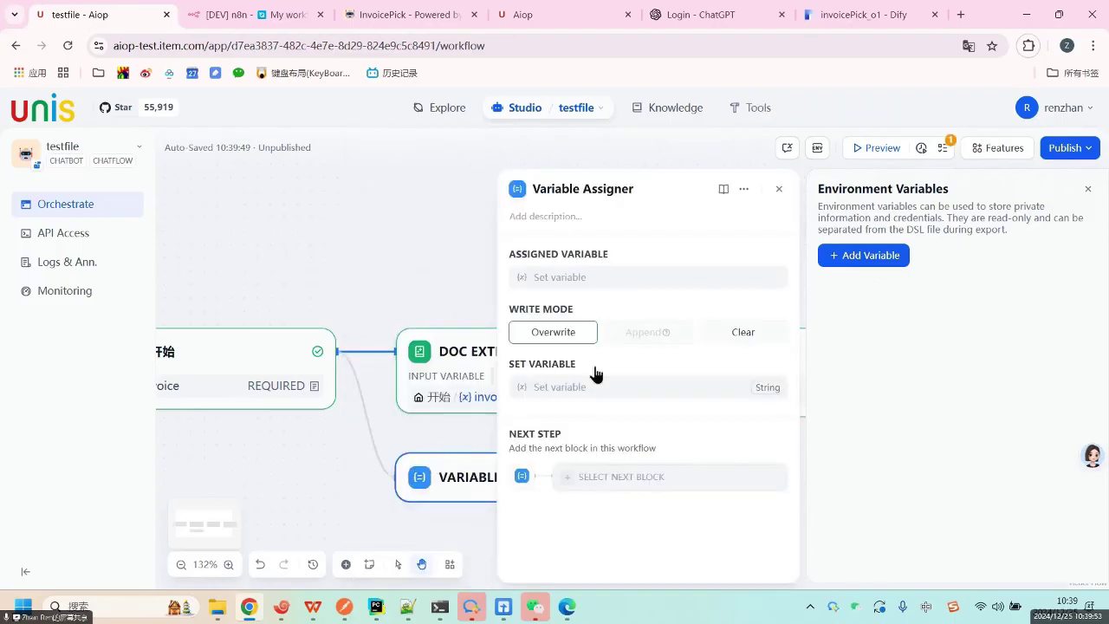
{"action": "left_click", "coordinate": [888, 255]}
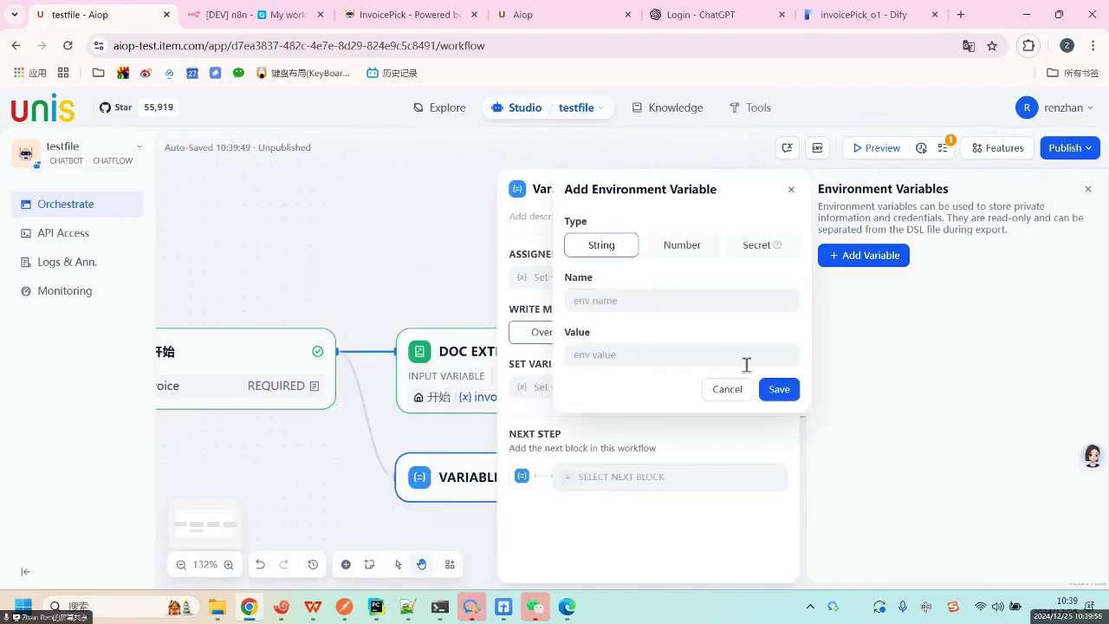
{"action": "left_click", "coordinate": [731, 392]}
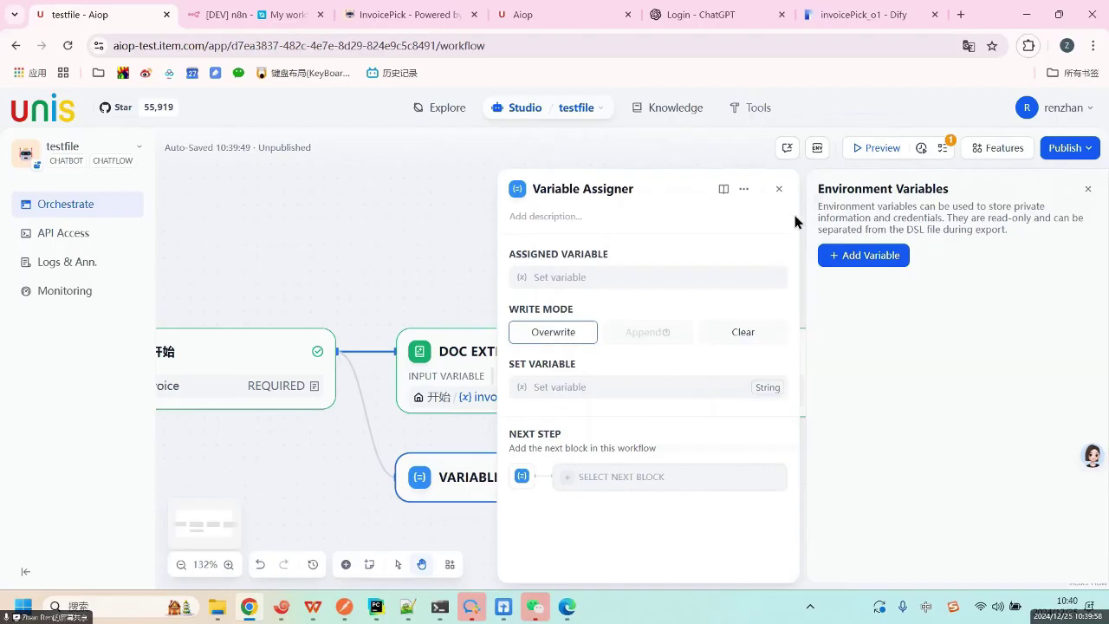
{"action": "left_click", "coordinate": [779, 190]}
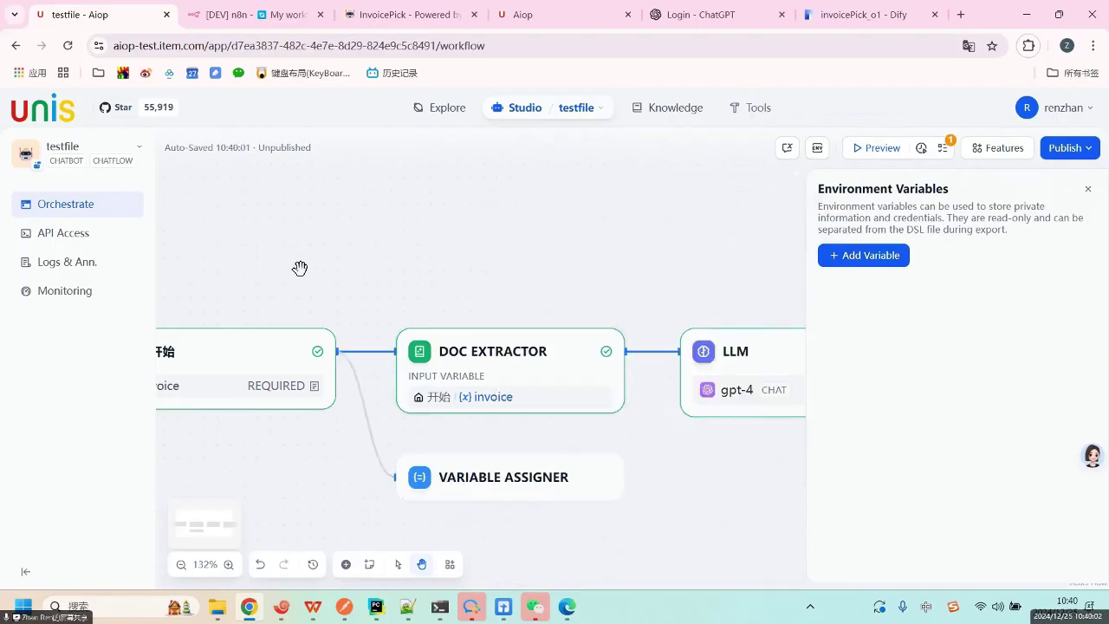
{"action": "left_click", "coordinate": [471, 471]}
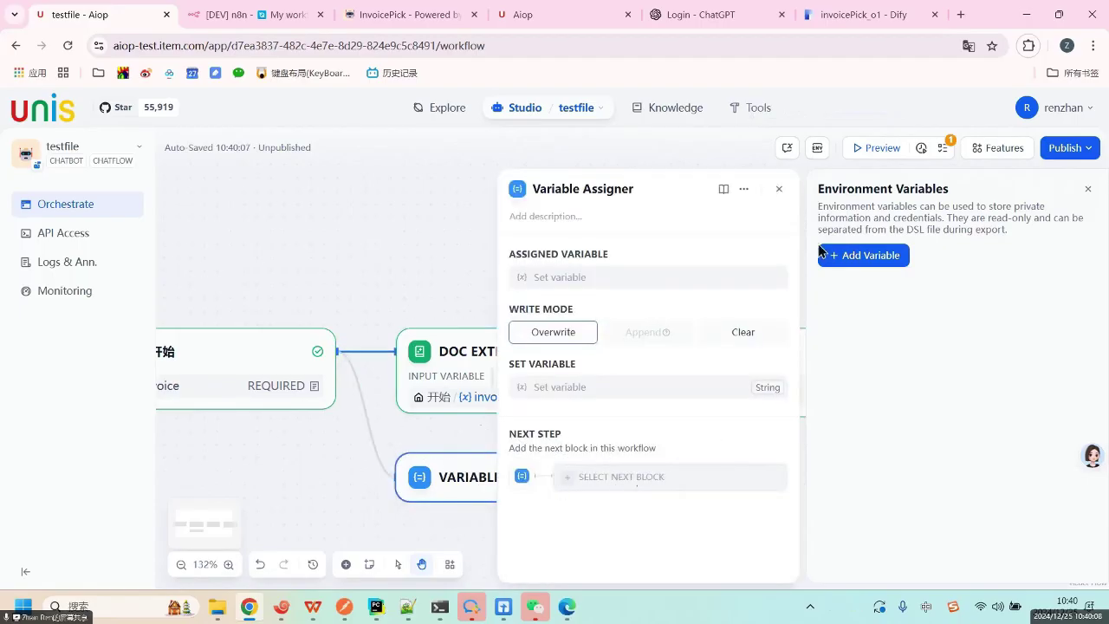
{"action": "left_click", "coordinate": [778, 191]}
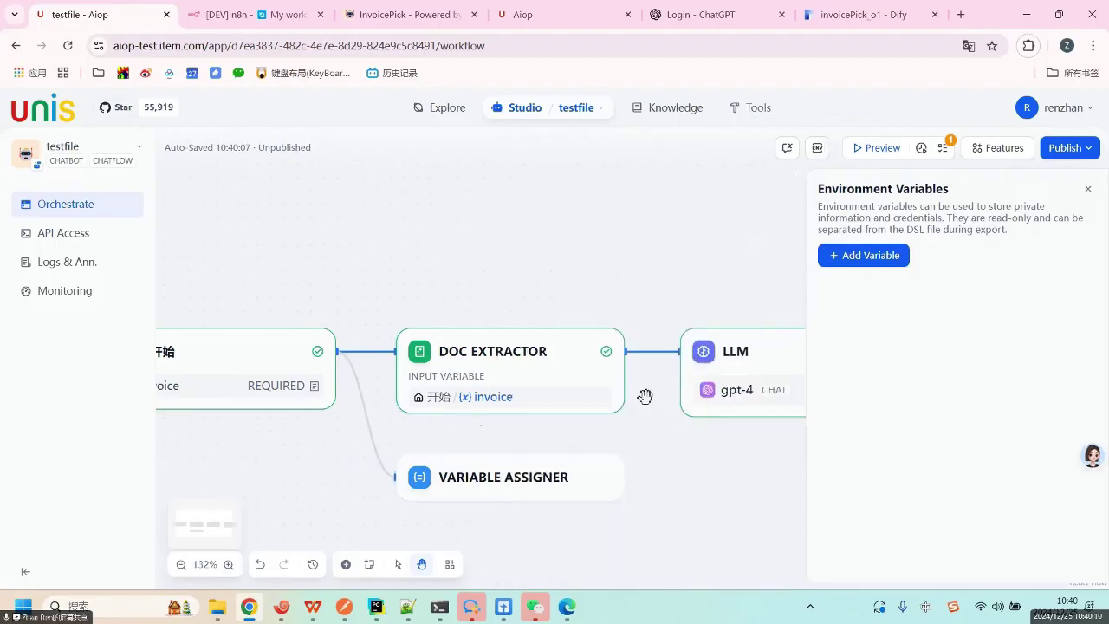
Add a gpt-4 Parameter Extractor after the Variable Assigner with input variable 开始 / sys.query.
{"action": "left_click", "coordinate": [625, 477]}
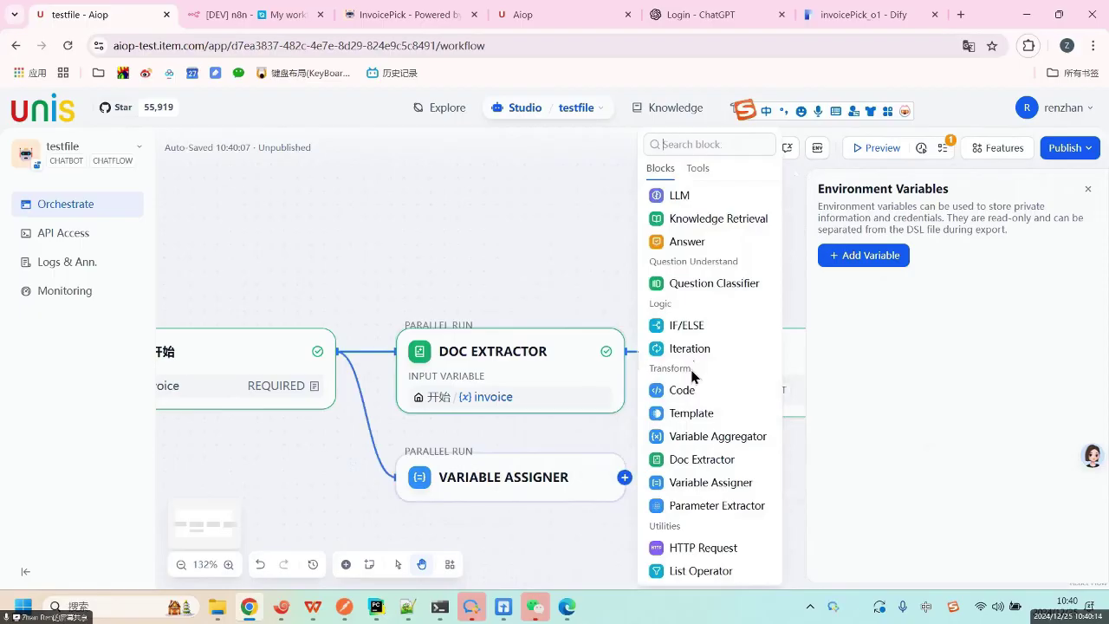
{"action": "left_click", "coordinate": [726, 508]}
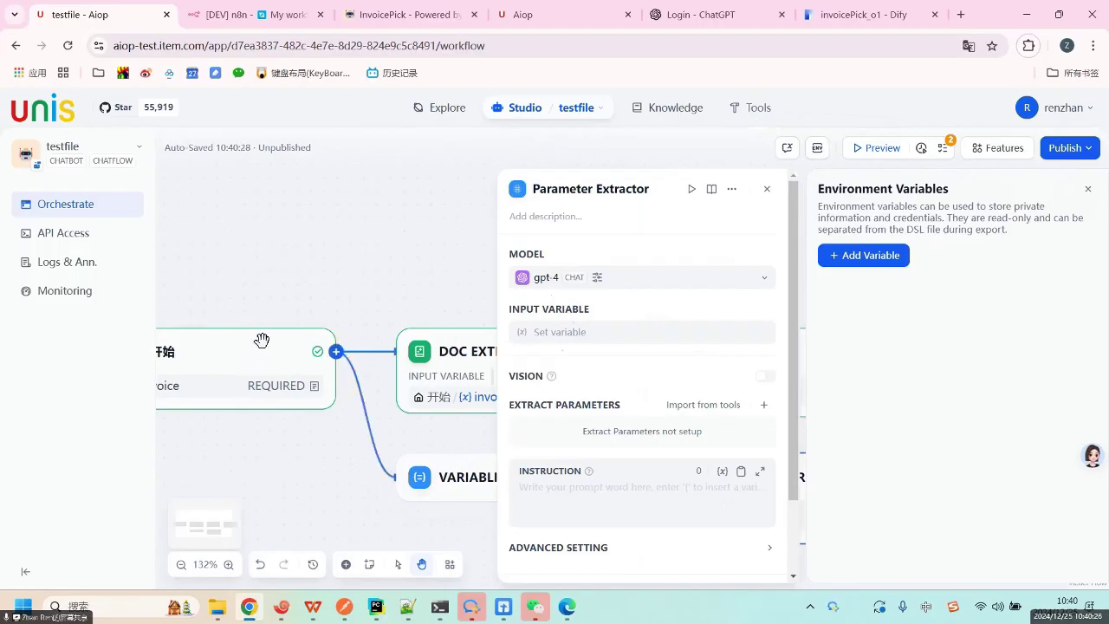
{"action": "left_click", "coordinate": [578, 335]}
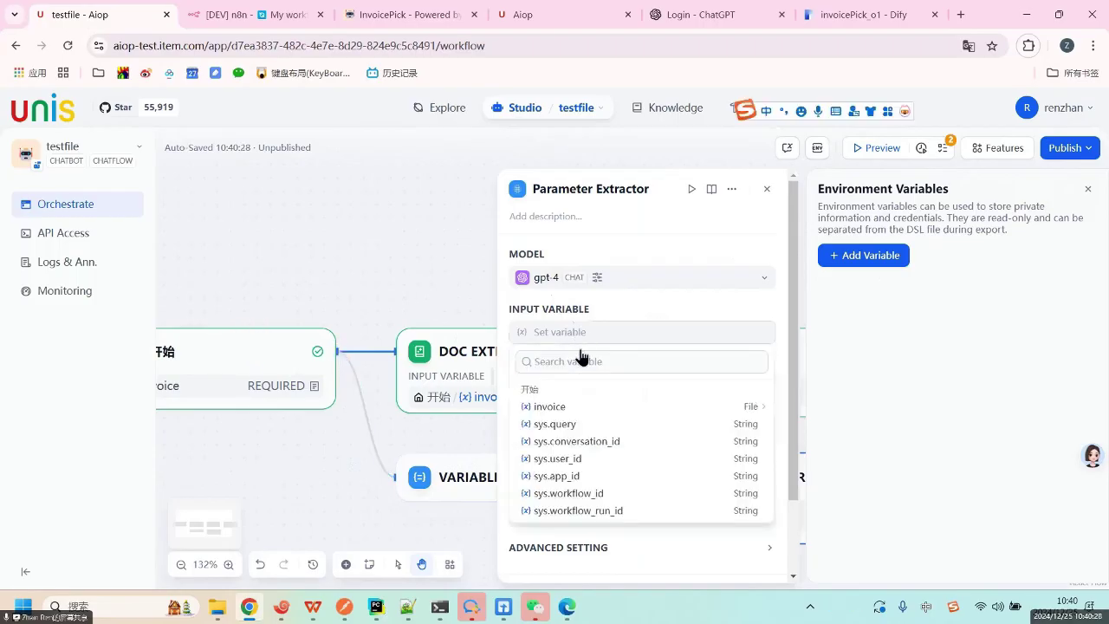
{"action": "mouse_move", "coordinate": [582, 413]}
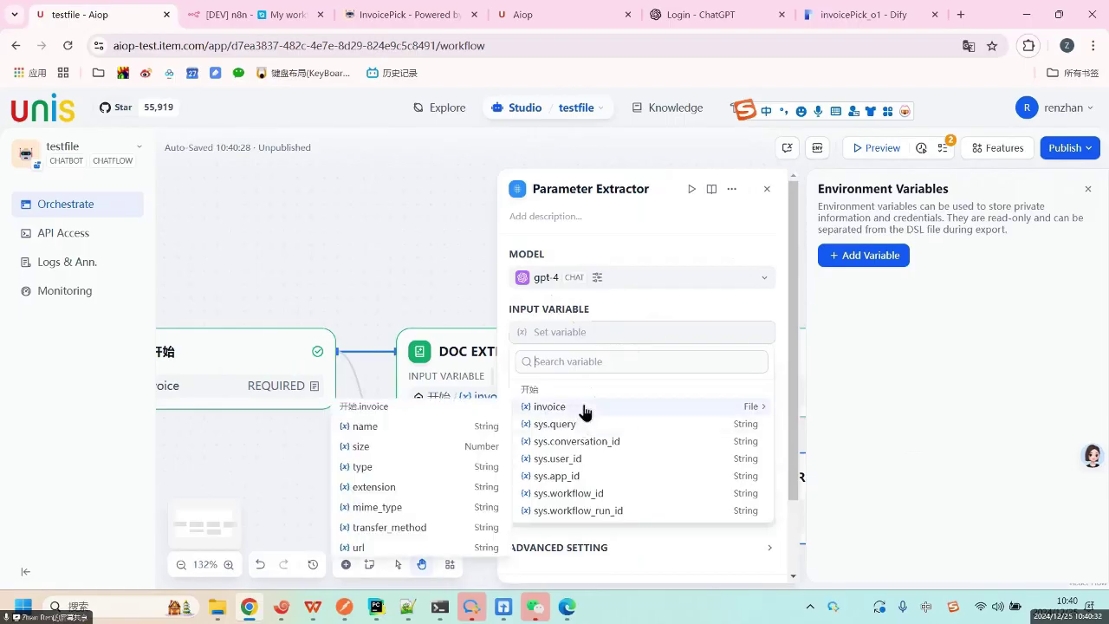
{"action": "left_click", "coordinate": [584, 407]}
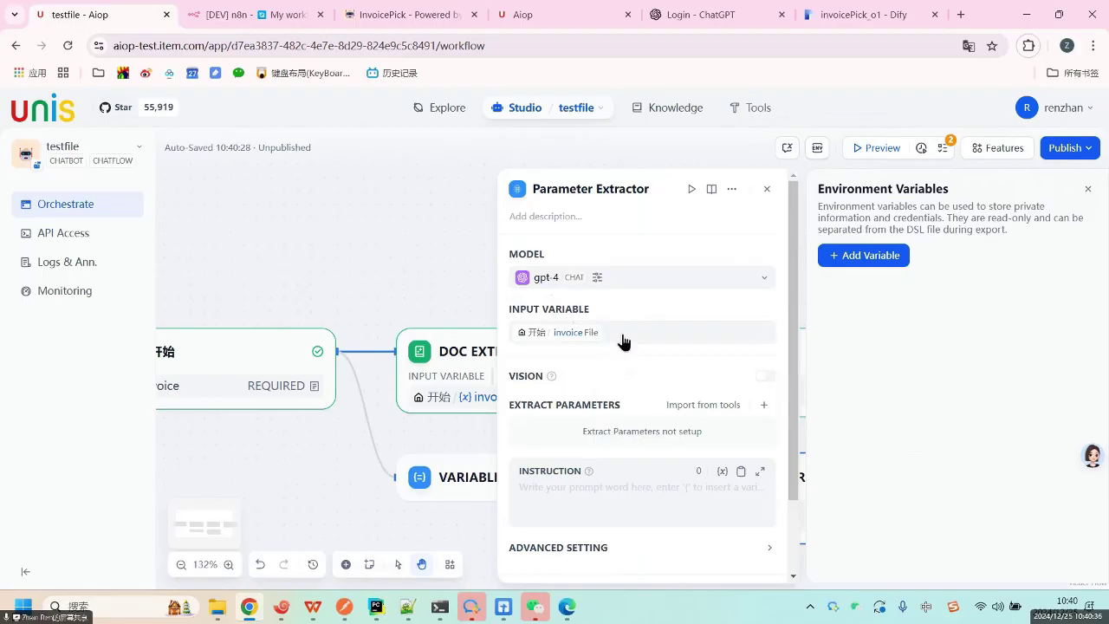
{"action": "left_click", "coordinate": [617, 344]}
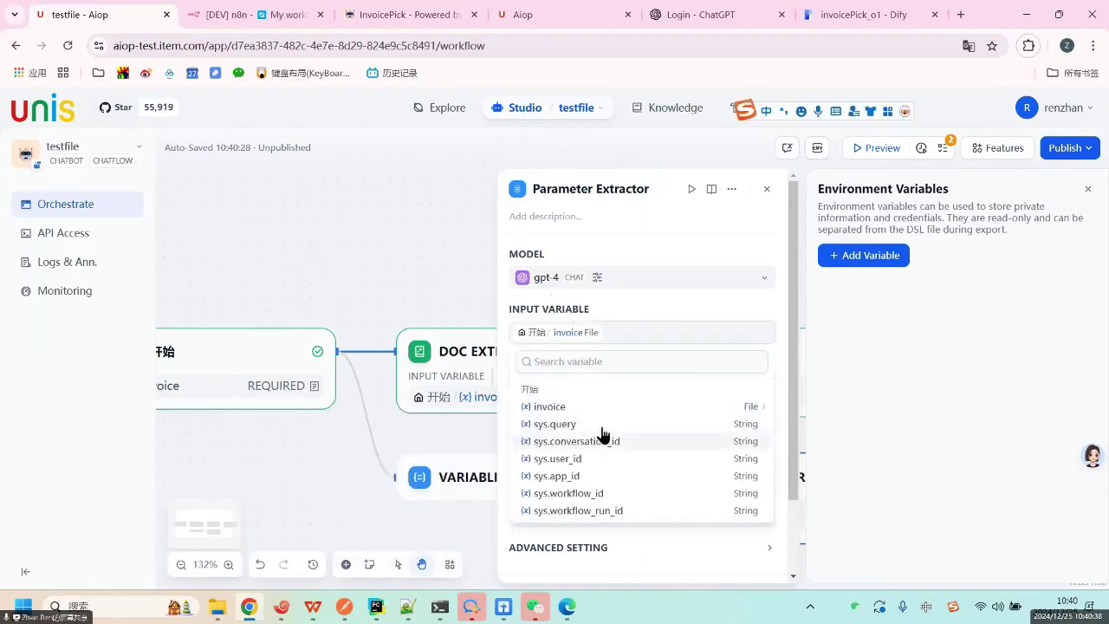
{"action": "left_click", "coordinate": [607, 424]}
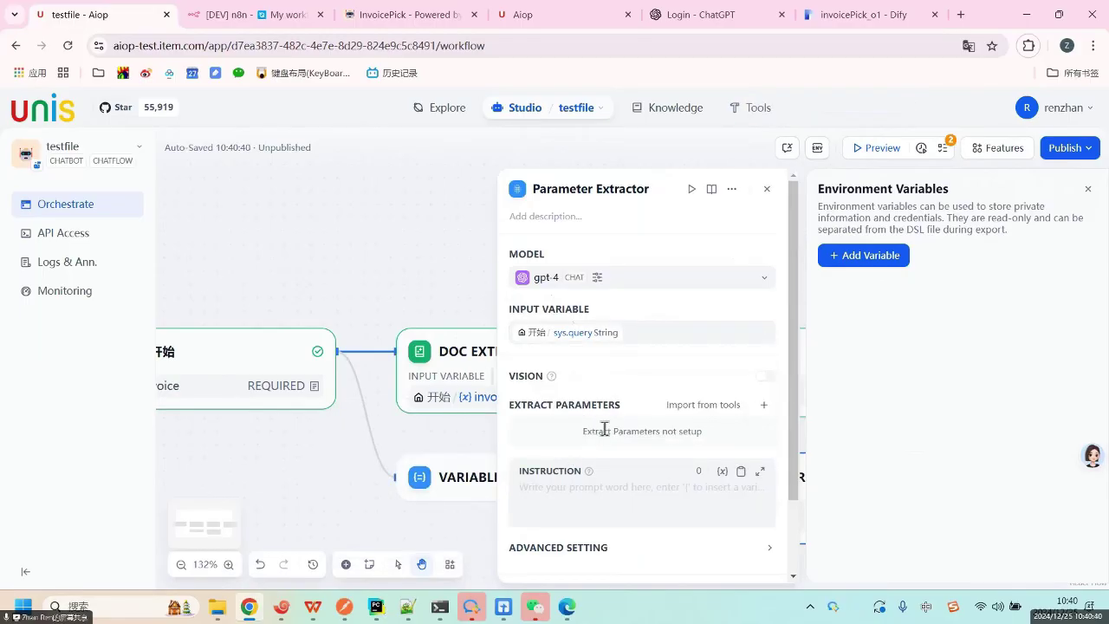
{"action": "left_click", "coordinate": [571, 496]}
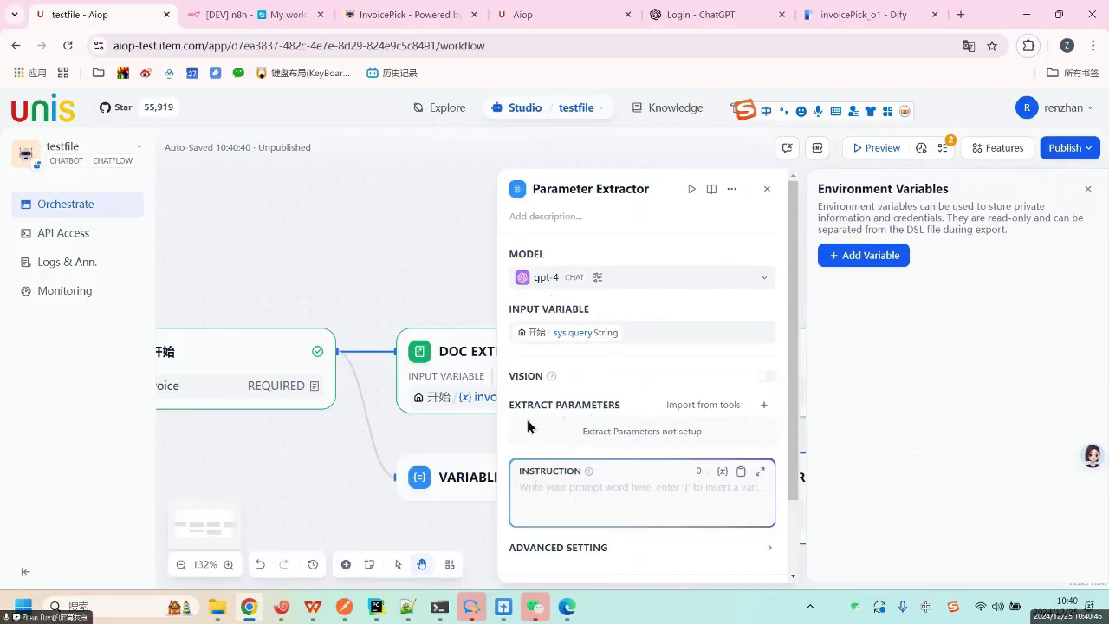
Add an extract parameter named email_from with description 'adsfasdf'.
{"action": "left_click", "coordinate": [763, 404]}
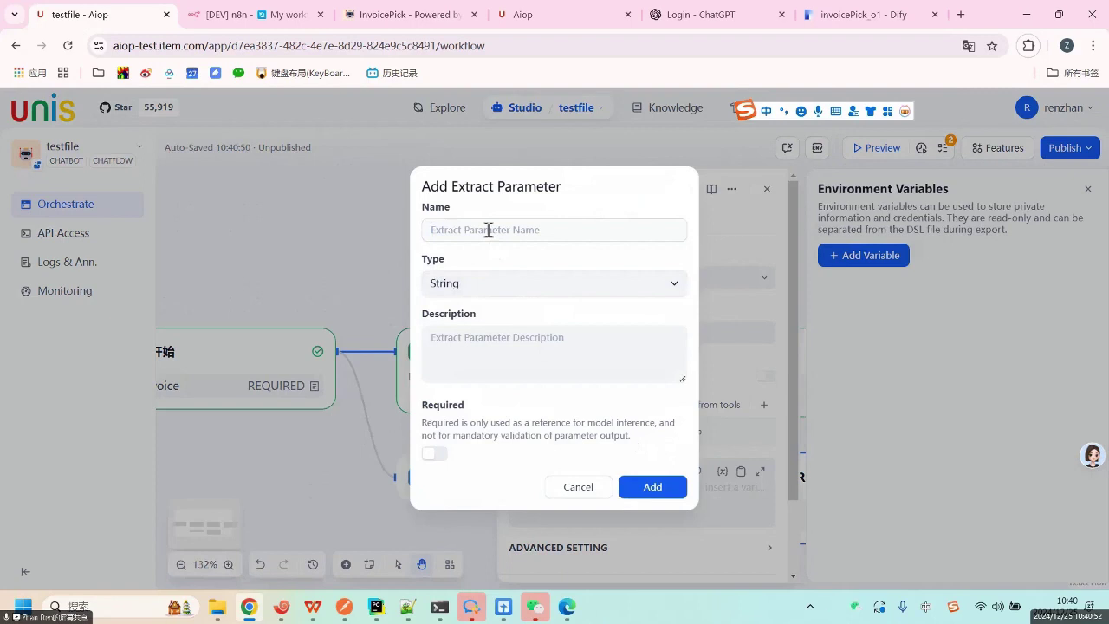
{"action": "type", "text": "ema"}
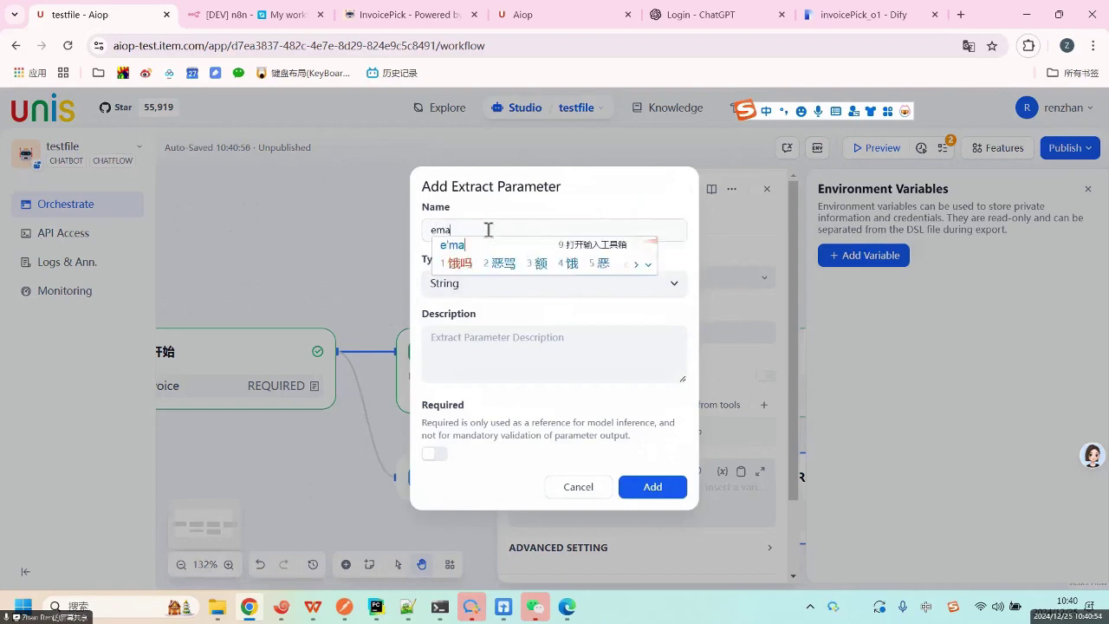
{"action": "type", "text": "il"}
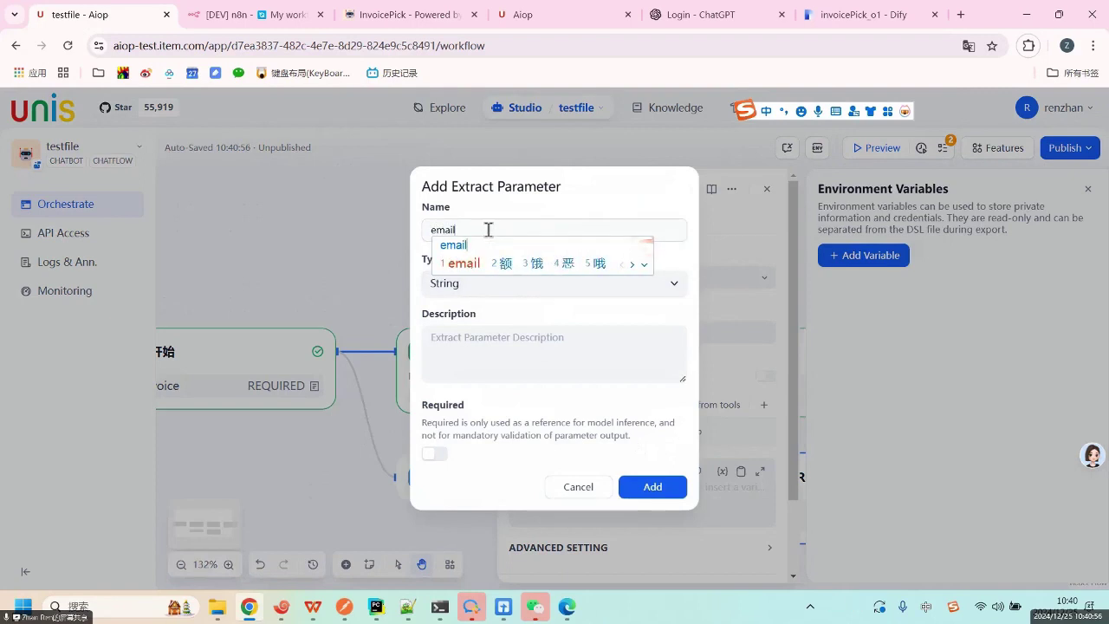
{"action": "key", "text": "shift"}
{"action": "type", "text": "_frm"}
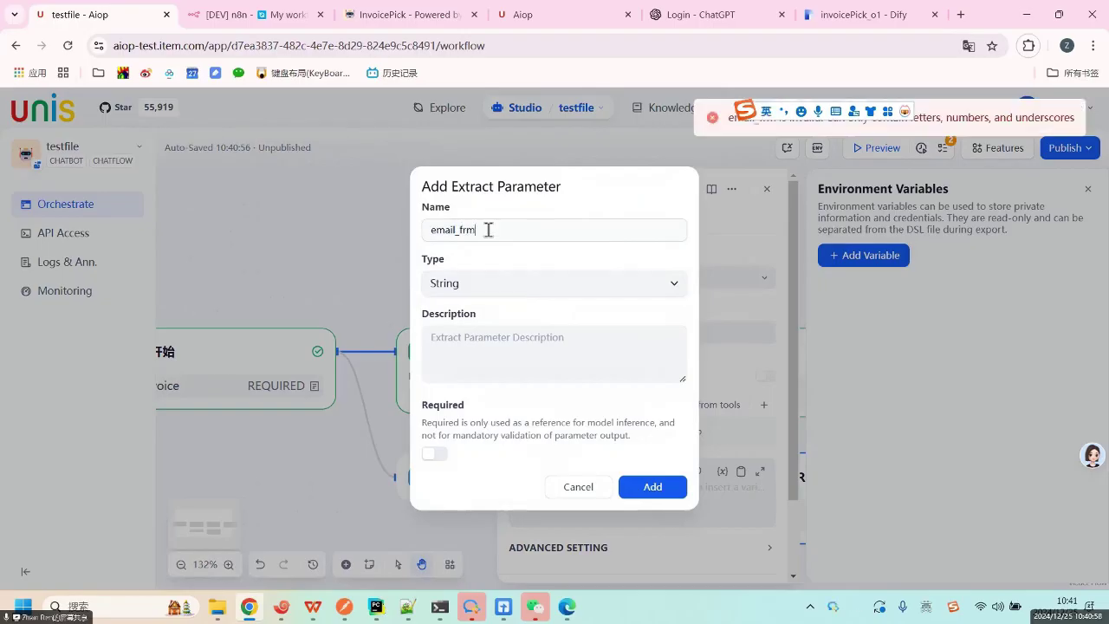
{"action": "key", "text": "BackSpace"}
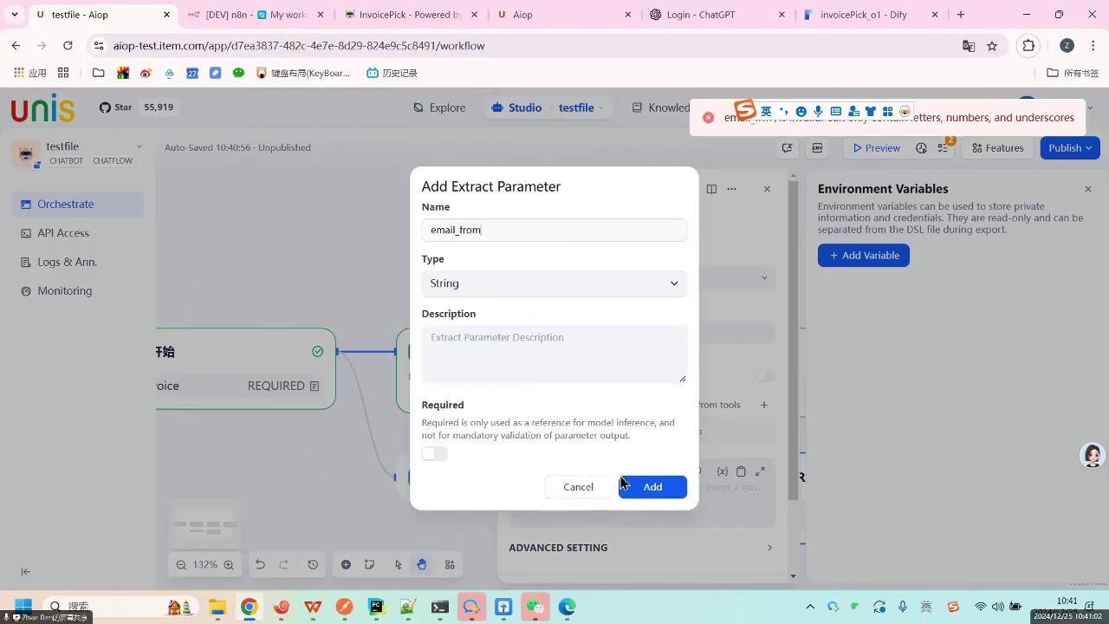
{"action": "left_click", "coordinate": [646, 490]}
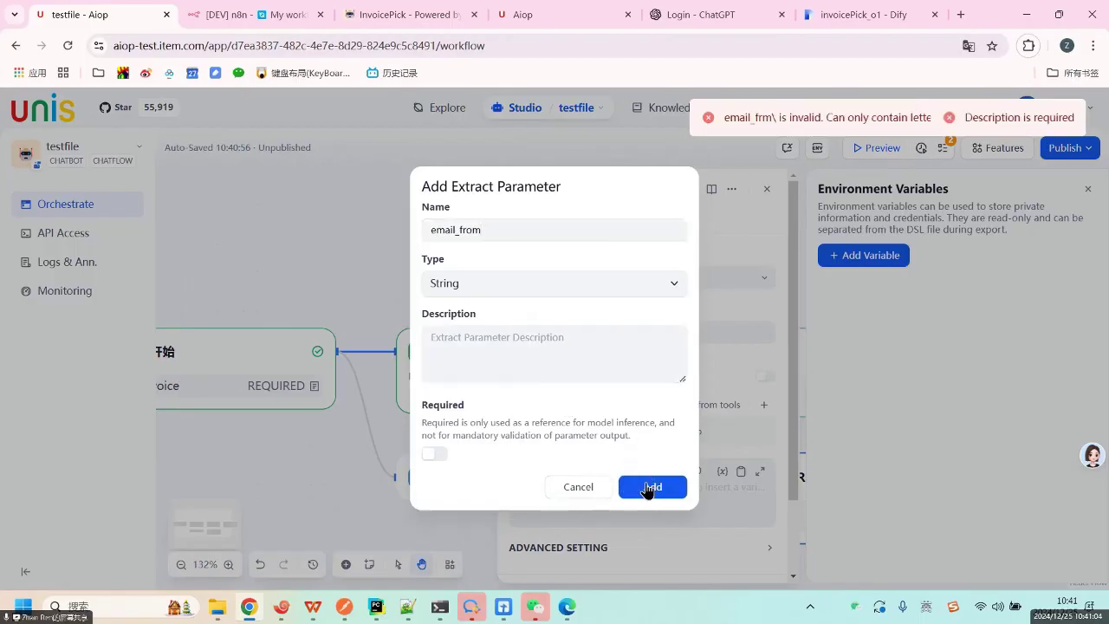
{"action": "left_click", "coordinate": [511, 351]}
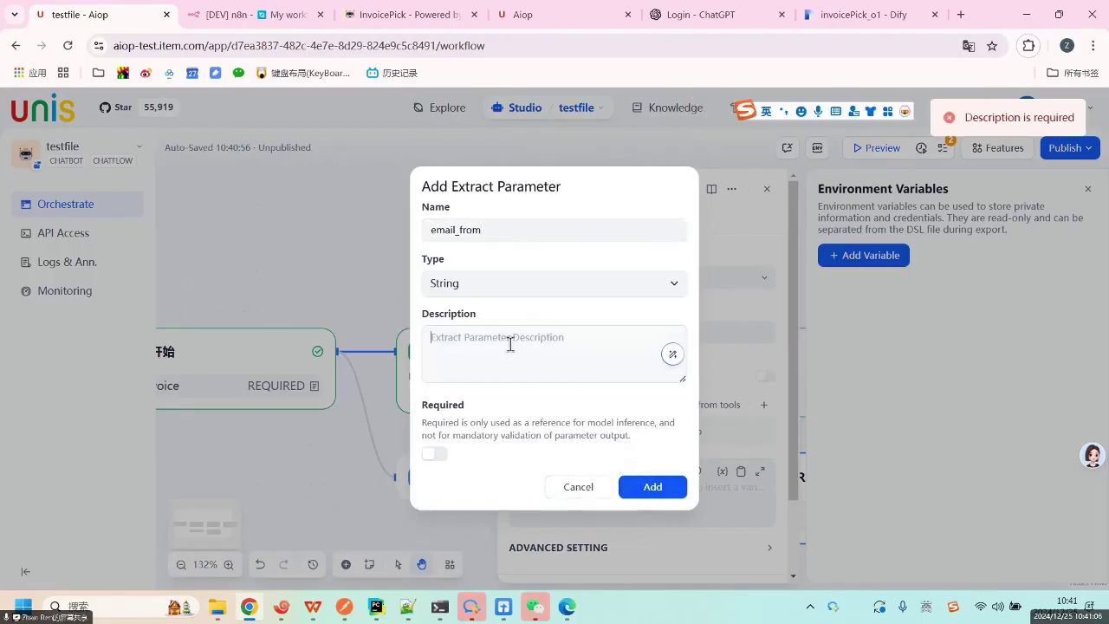
{"action": "type", "text": "adsfasdf"}
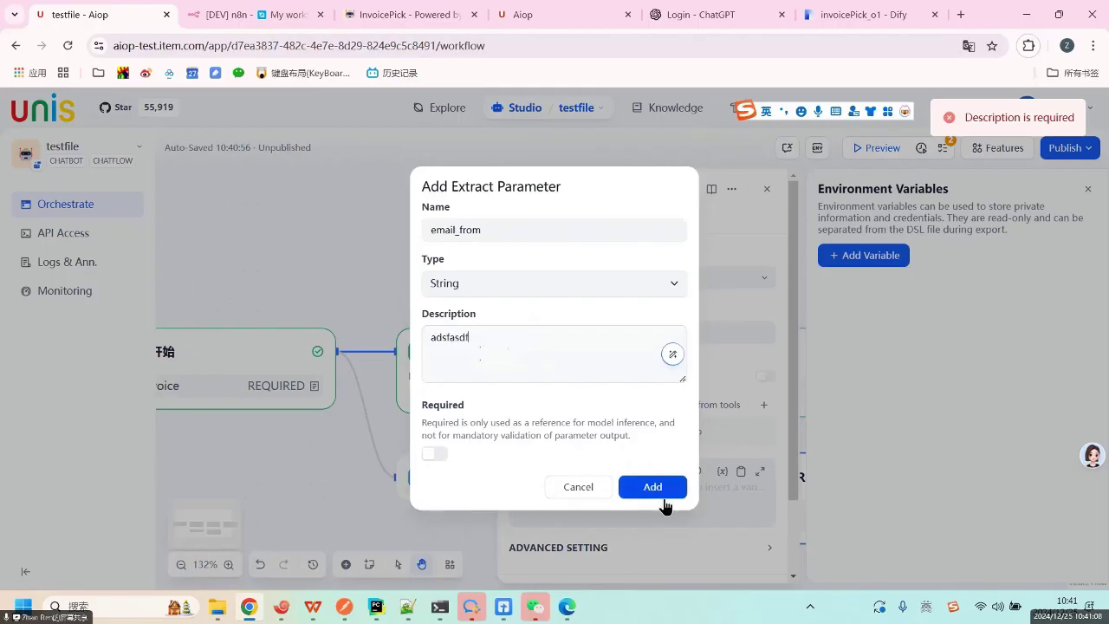
{"action": "left_click", "coordinate": [654, 486]}
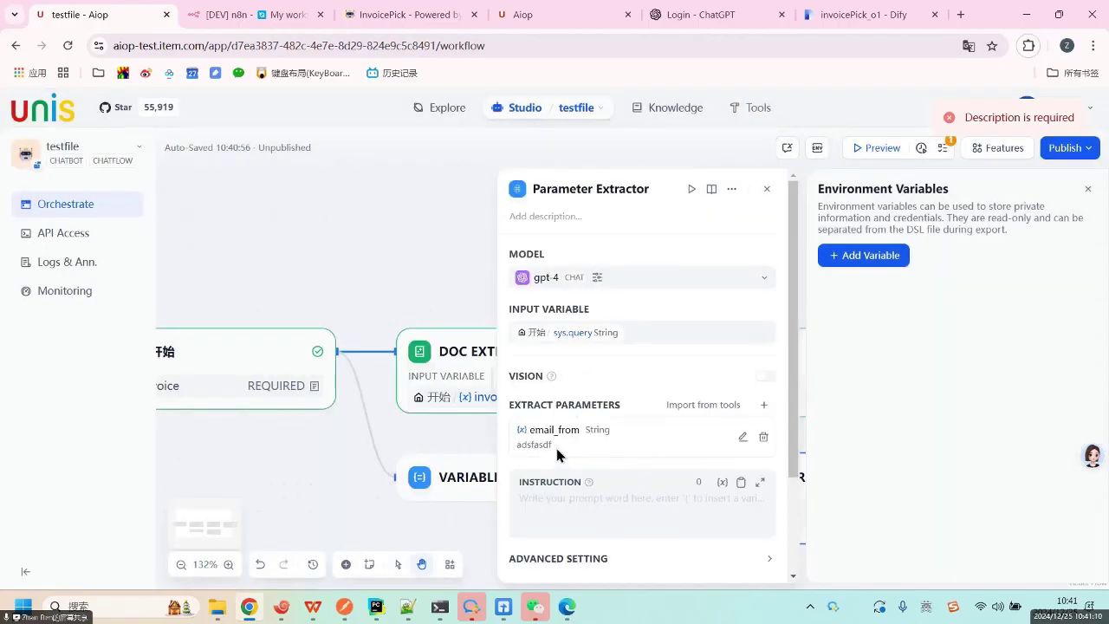
Select the email_from description and move into the Instruction box, reviewing the extractor settings.
{"action": "left_click_drag", "start_coordinate": [517, 445], "coordinate": [551, 445]}
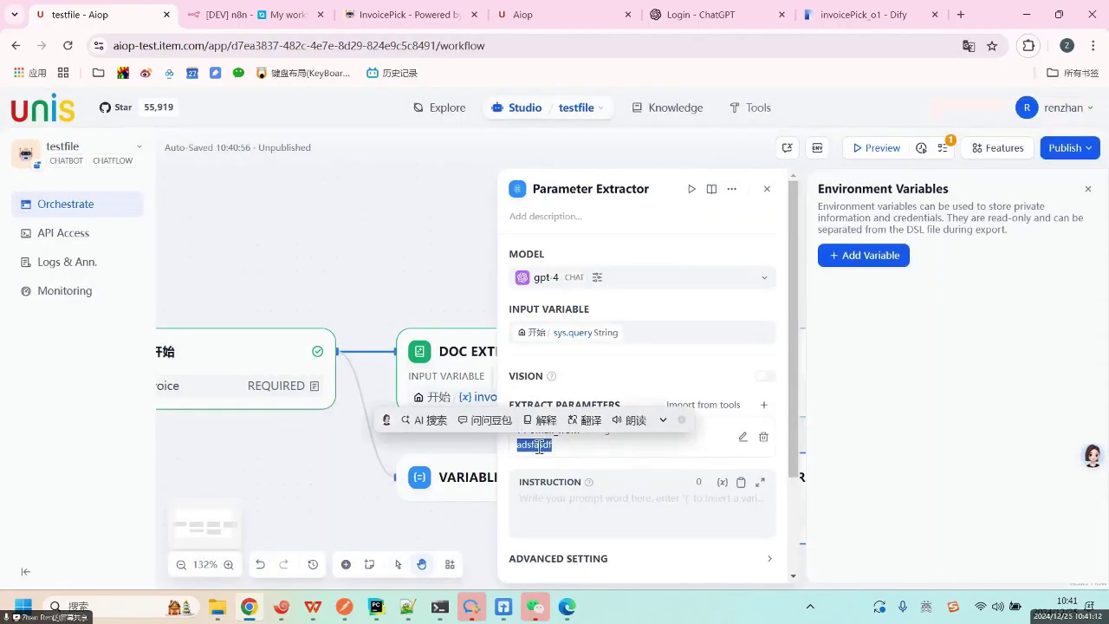
{"action": "left_click", "coordinate": [592, 497]}
{"action": "double_click", "coordinate": [519, 443]}
{"action": "left_click", "coordinate": [590, 497]}
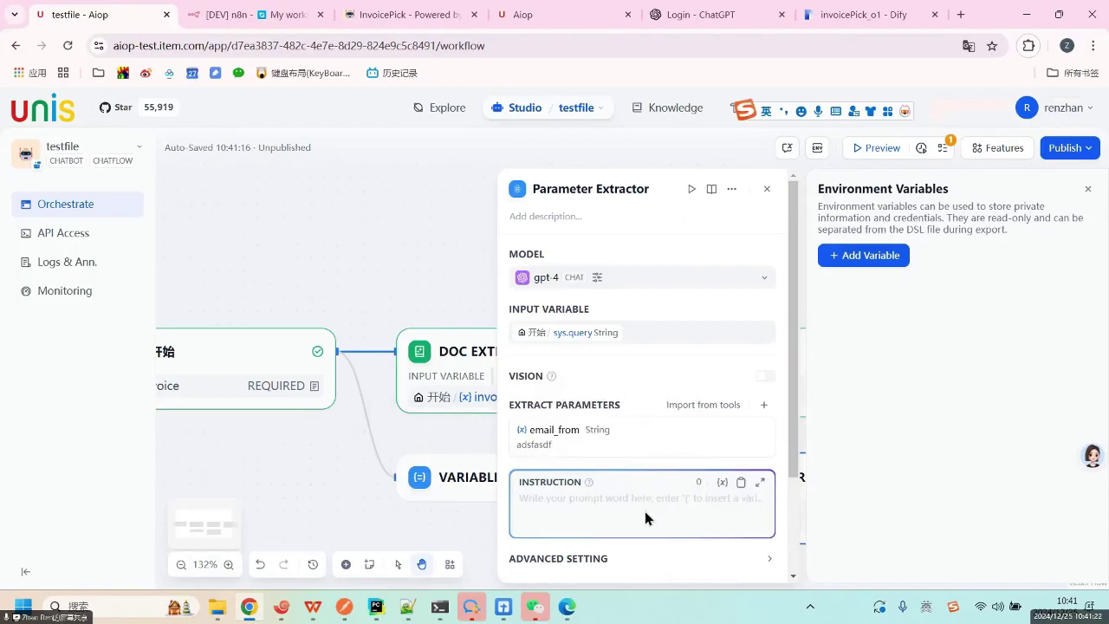
{"action": "scroll", "coordinate": [645, 511], "scroll_direction": "down", "scroll_amount": 2}
{"action": "scroll", "coordinate": [642, 498], "scroll_direction": "up", "scroll_amount": 2}
{"action": "scroll", "coordinate": [635, 481], "scroll_direction": "down", "scroll_amount": 2}
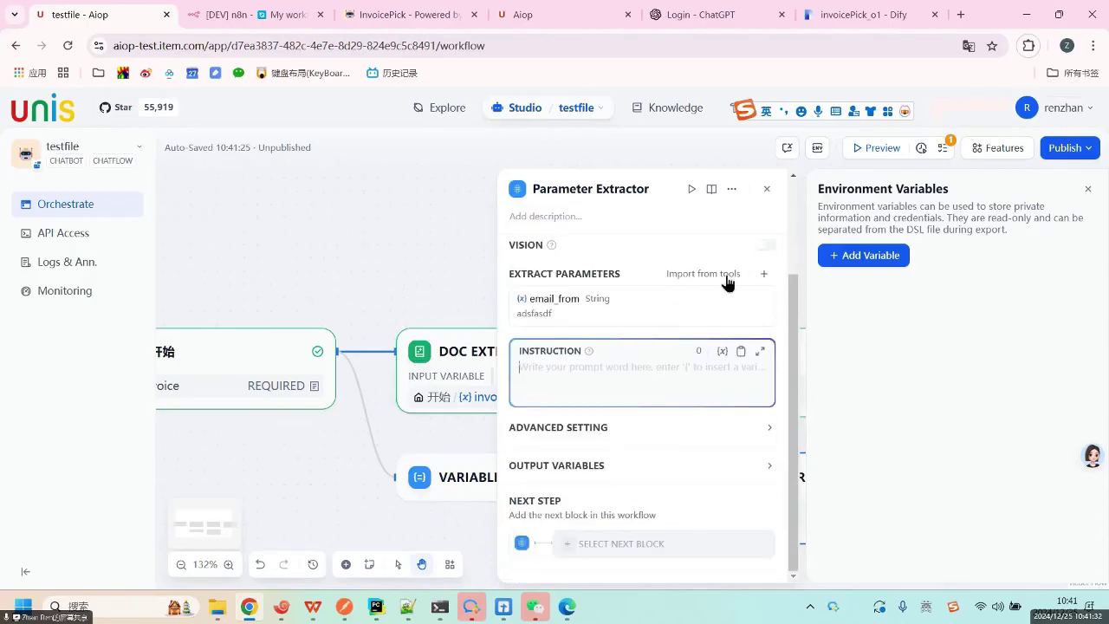
Close the Parameter Extractor and add an HTTP Request block after the start node.
{"action": "left_click", "coordinate": [766, 190]}
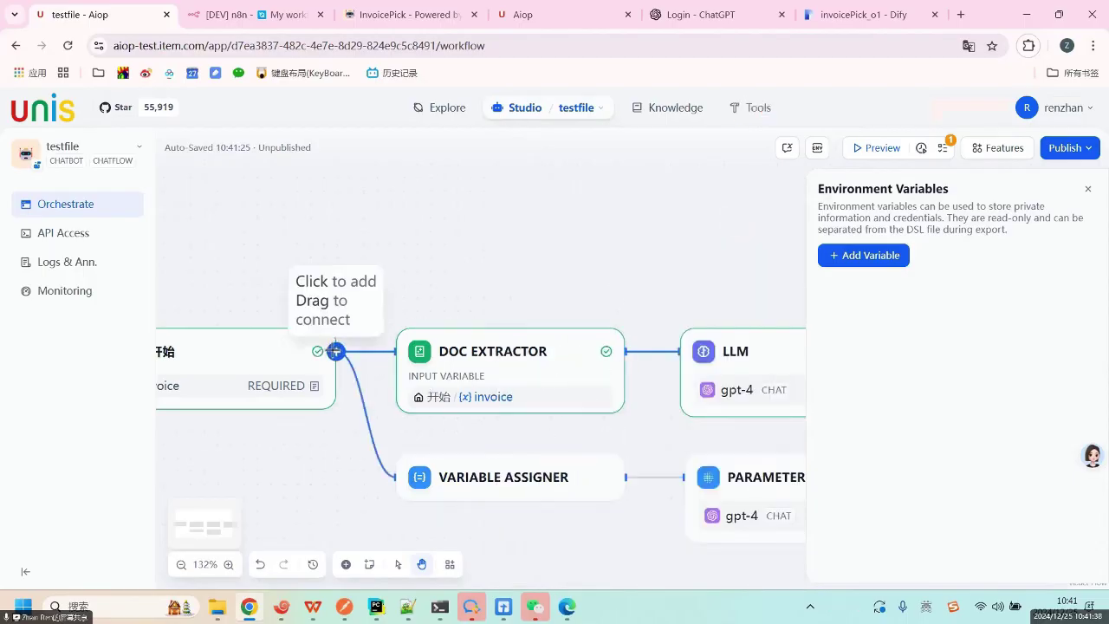
{"action": "left_click", "coordinate": [335, 351]}
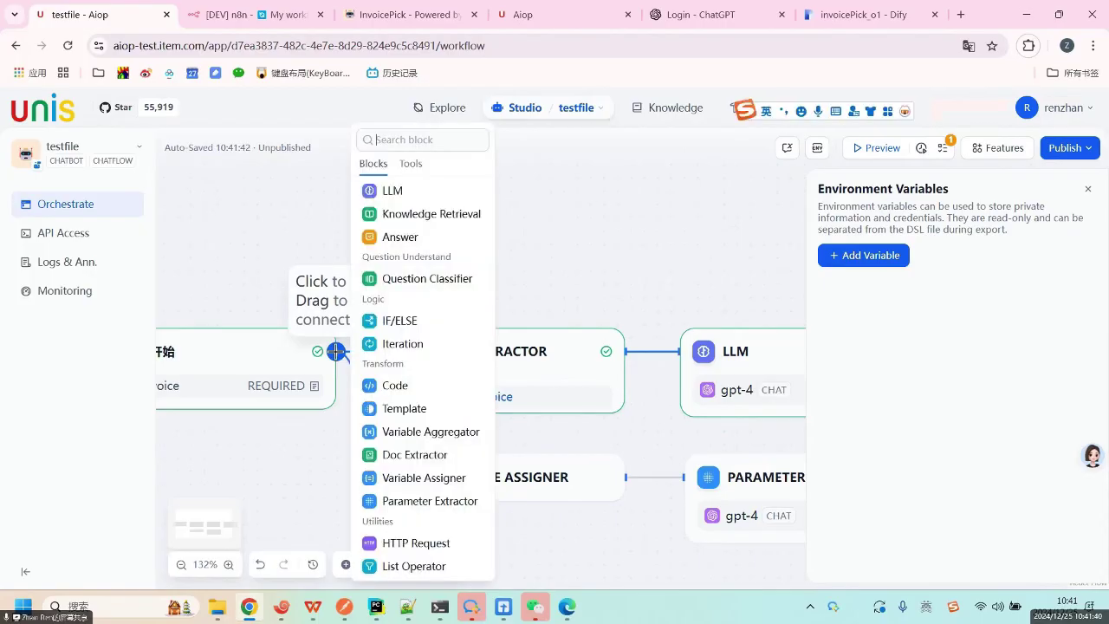
{"action": "left_click", "coordinate": [415, 545]}
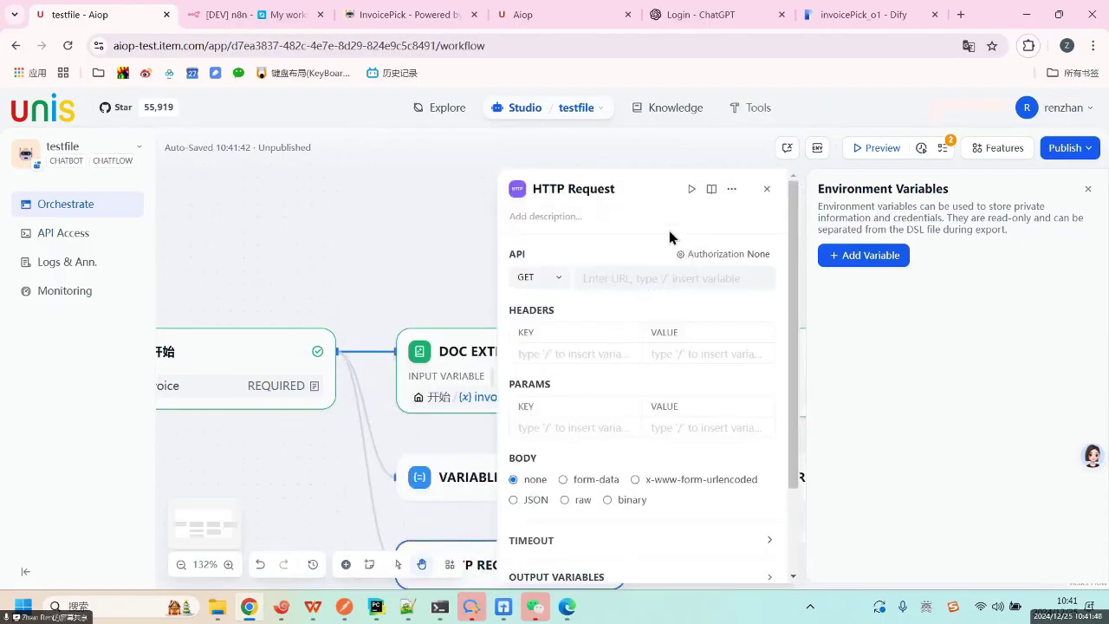
Keep the request method GET and click through the URL, header and param fields.
{"action": "left_click", "coordinate": [554, 279]}
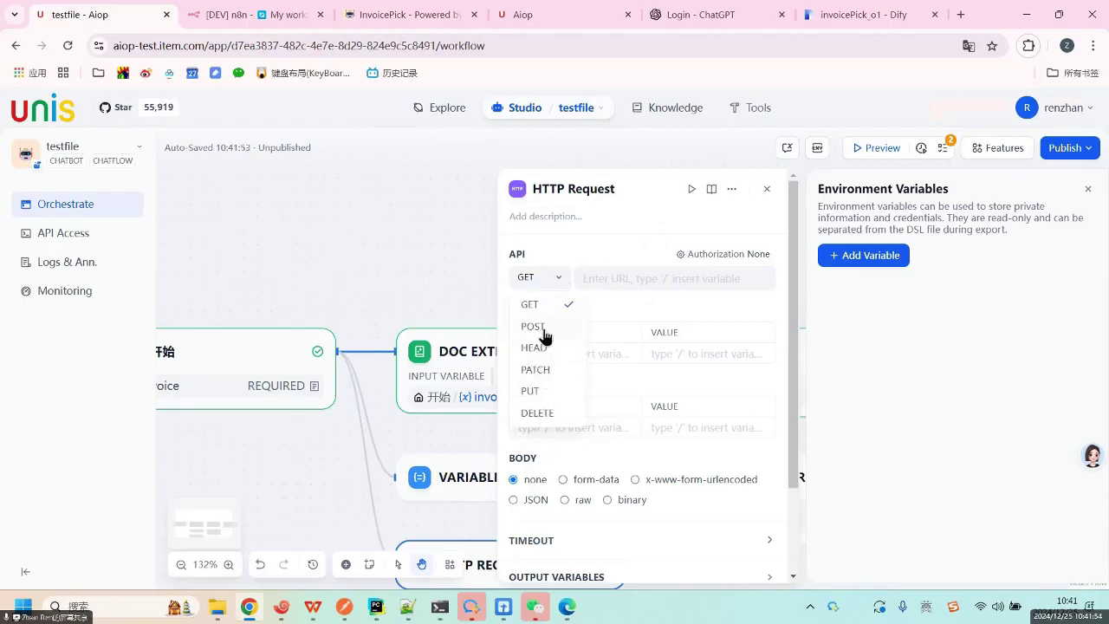
{"action": "left_click", "coordinate": [649, 277]}
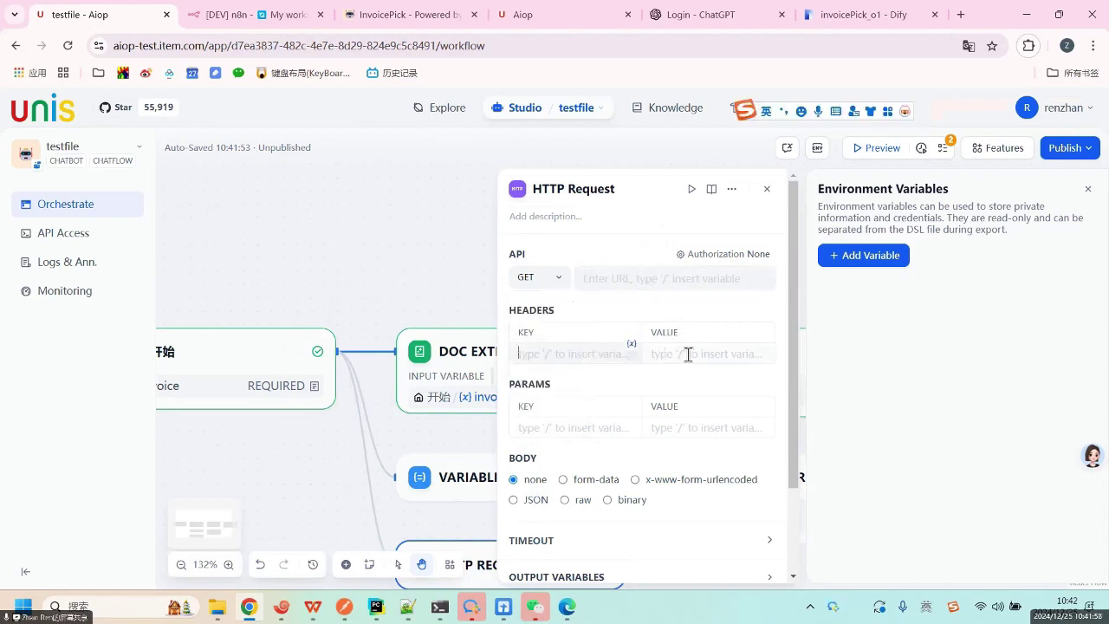
{"action": "left_click", "coordinate": [686, 353]}
{"action": "left_click", "coordinate": [571, 449]}
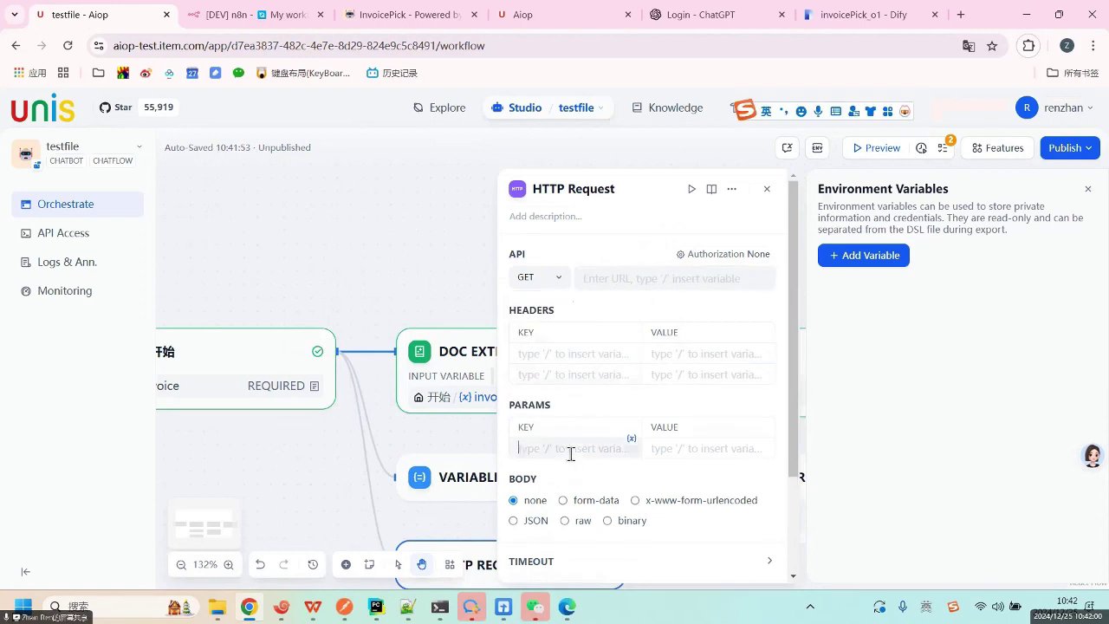
{"action": "scroll", "coordinate": [583, 471], "scroll_direction": "down", "scroll_amount": 3}
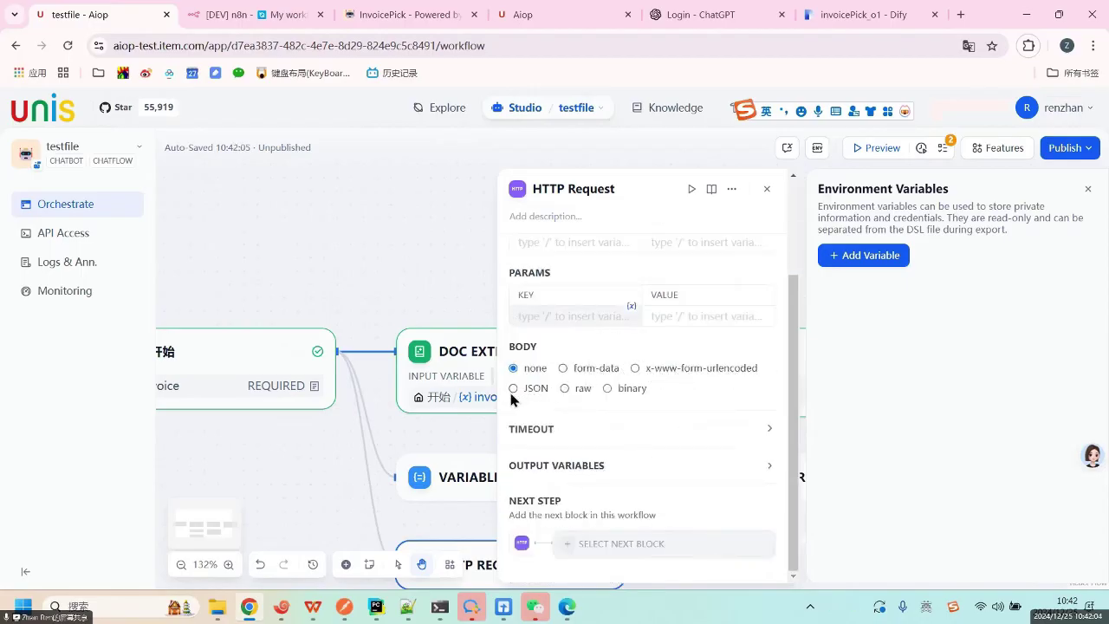
Try raw text, form-data, binary and x-www-form-urlencoded bodies, then set the body type to JSON.
{"action": "left_click", "coordinate": [565, 390]}
{"action": "left_click", "coordinate": [587, 371]}
{"action": "left_click", "coordinate": [612, 388]}
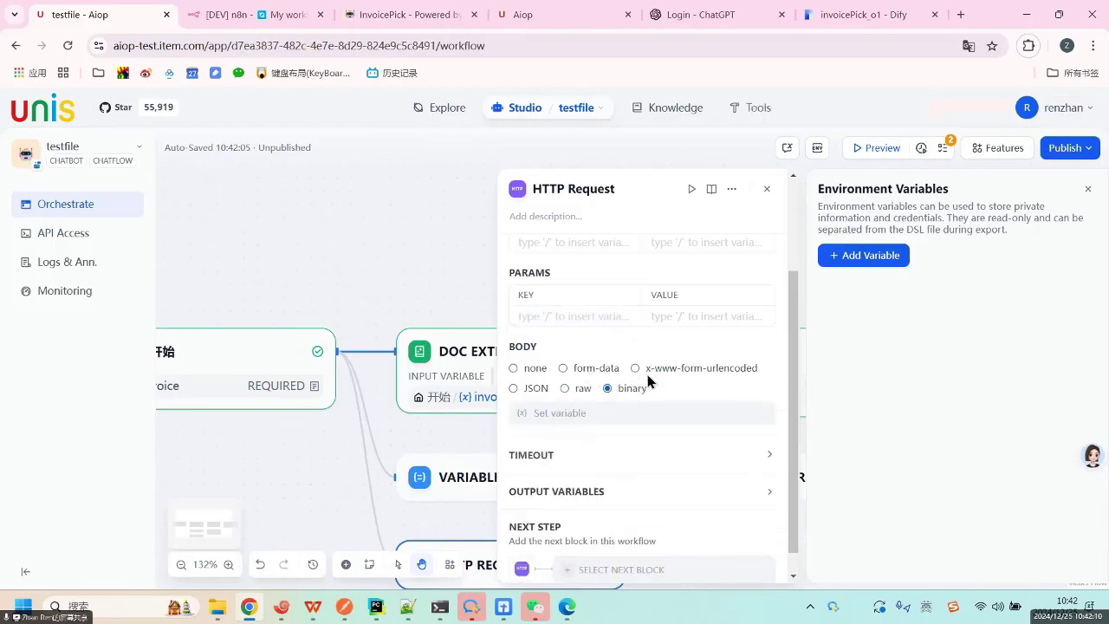
{"action": "left_click", "coordinate": [691, 368]}
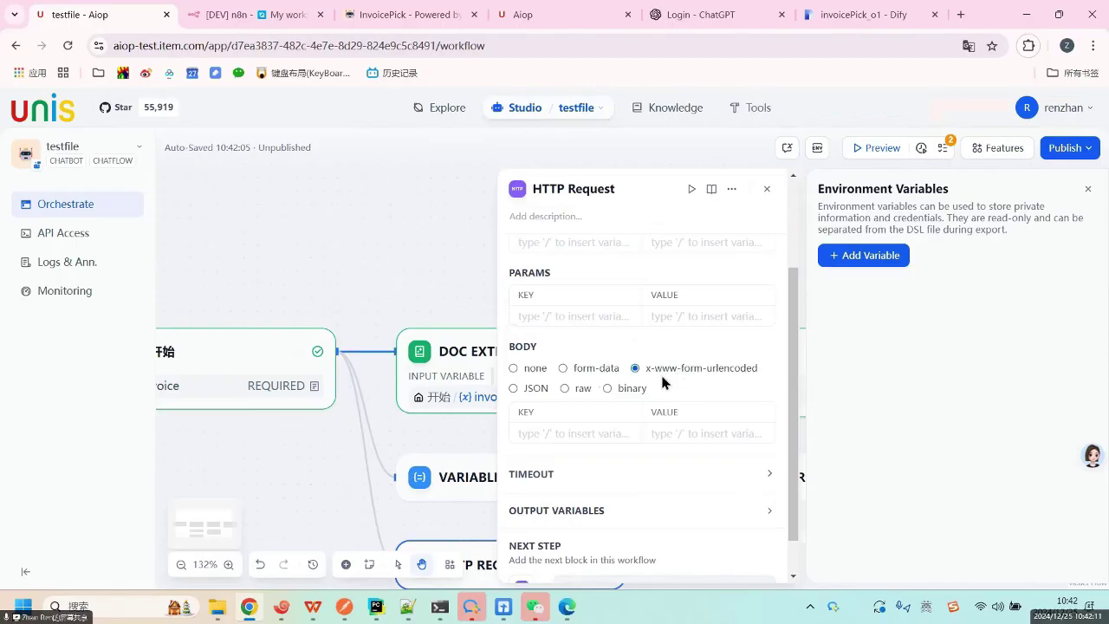
{"action": "left_click", "coordinate": [534, 388]}
{"action": "scroll", "coordinate": [584, 389], "scroll_direction": "down", "scroll_amount": 2}
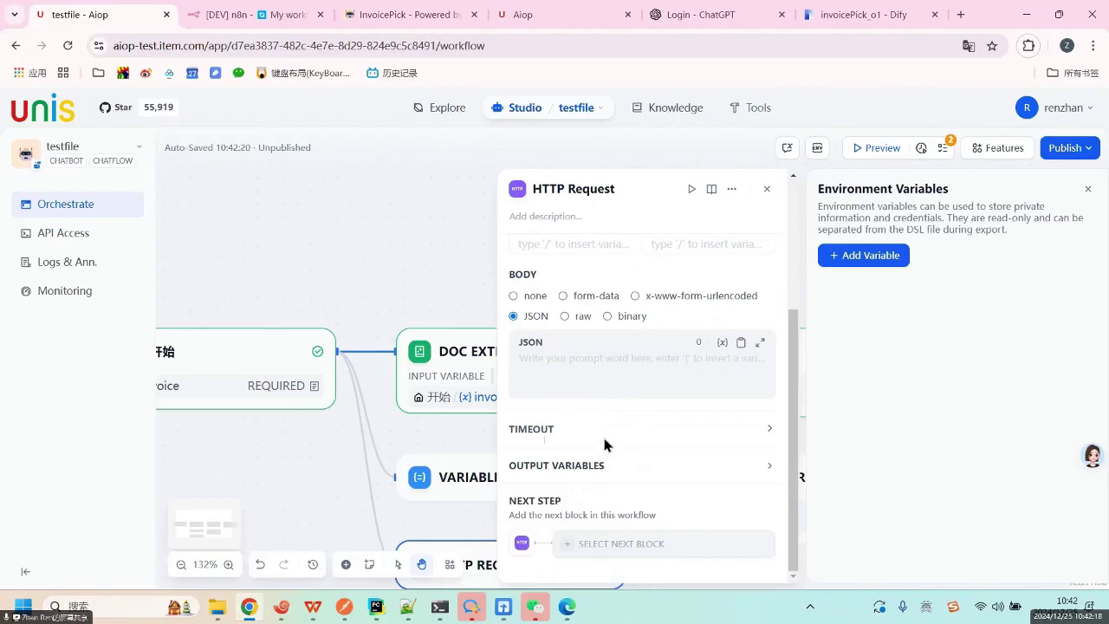
{"action": "scroll", "coordinate": [610, 416], "scroll_direction": "up", "scroll_amount": 5}
{"action": "scroll", "coordinate": [614, 411], "scroll_direction": "down", "scroll_amount": 5}
Expand and collapse TIMEOUT, then show the OUTPUT VARIABLES body, status_code, headers and files.
{"action": "left_click", "coordinate": [674, 438]}
{"action": "scroll", "coordinate": [632, 477], "scroll_direction": "down", "scroll_amount": 2}
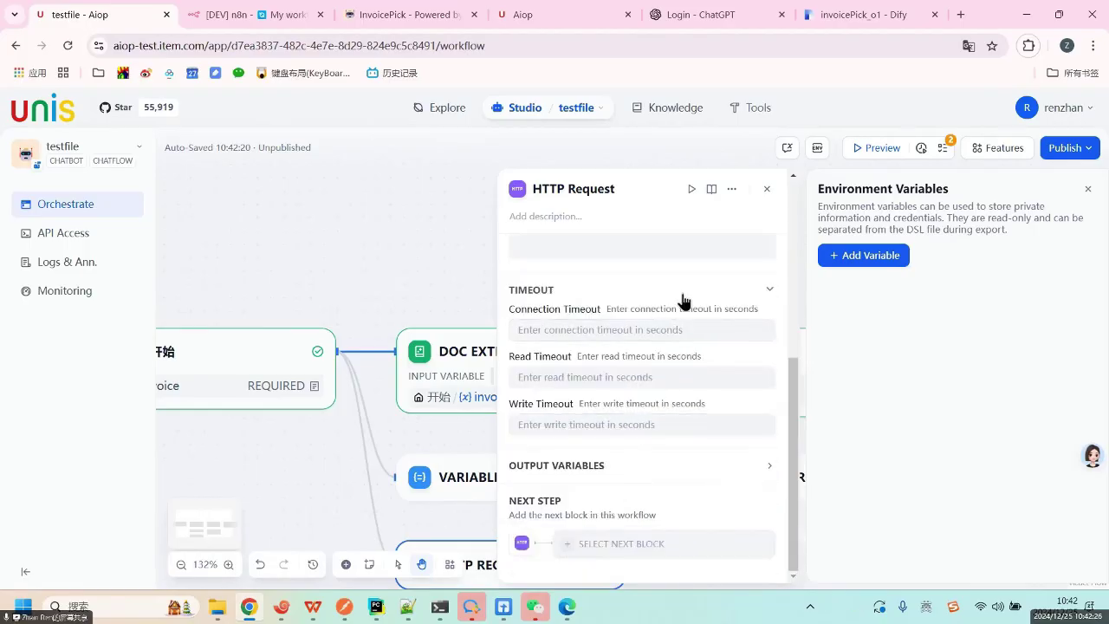
{"action": "left_click", "coordinate": [744, 299]}
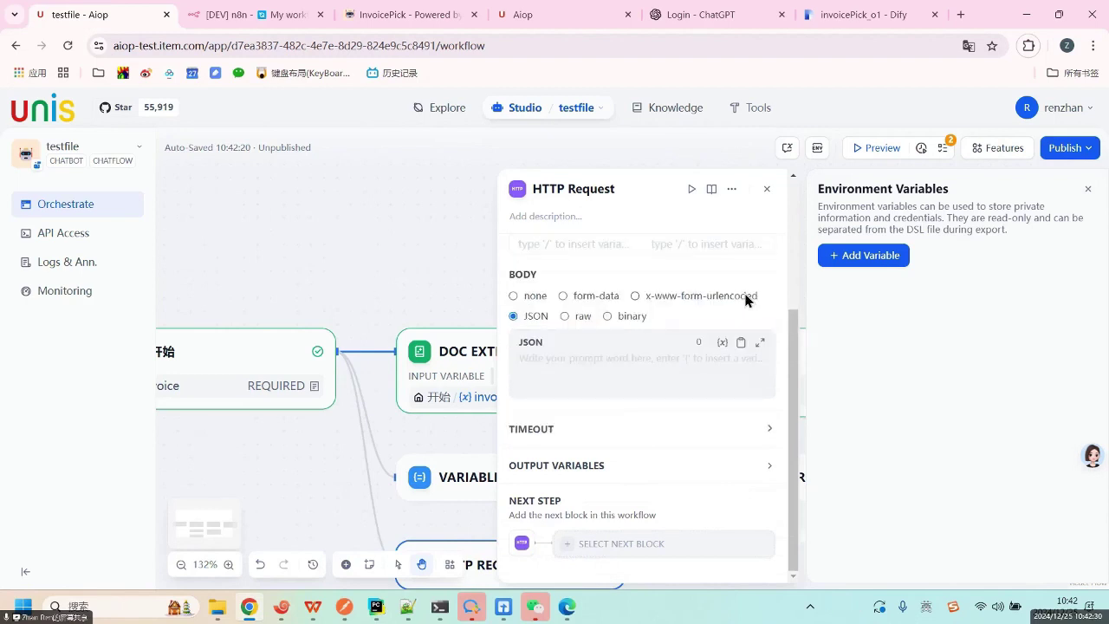
{"action": "left_click", "coordinate": [701, 476]}
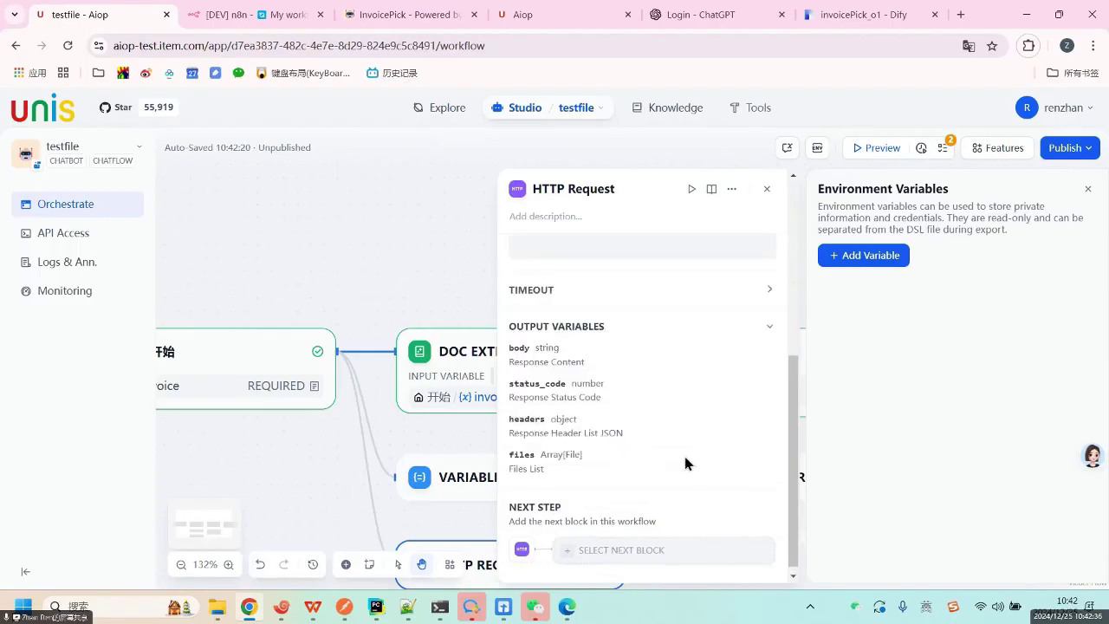
{"action": "left_click_drag", "start_coordinate": [517, 327], "coordinate": [563, 470]}
{"action": "left_click", "coordinate": [606, 469]}
{"action": "left_click_drag", "start_coordinate": [535, 358], "coordinate": [561, 385]}
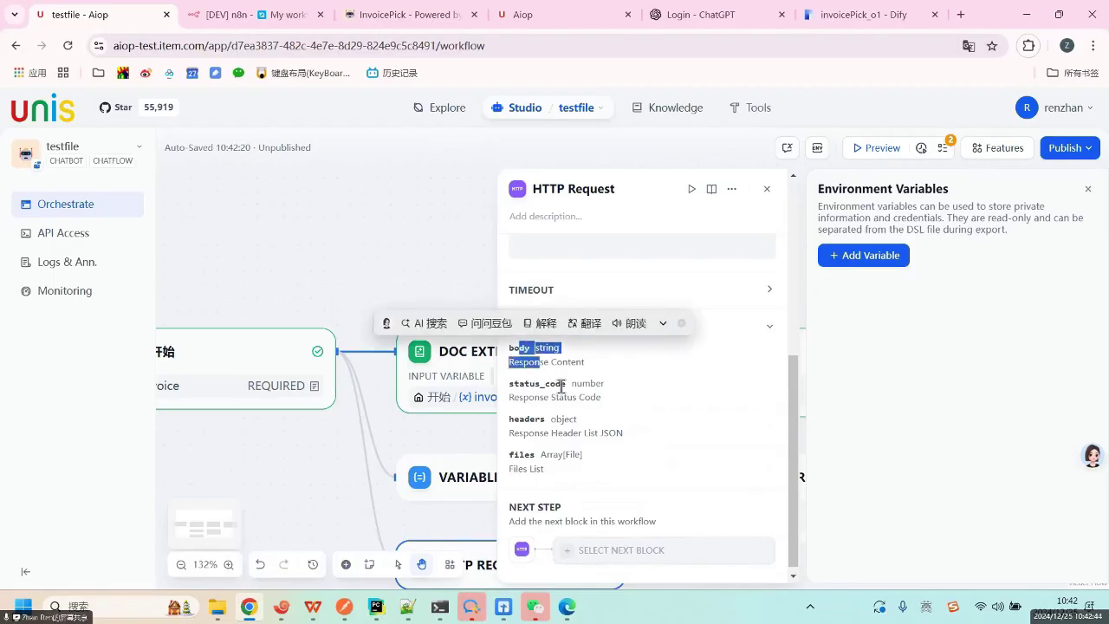
Scroll the HTTP Request panel to the top and open its Authorization settings, currently None.
{"action": "left_click", "coordinate": [570, 495]}
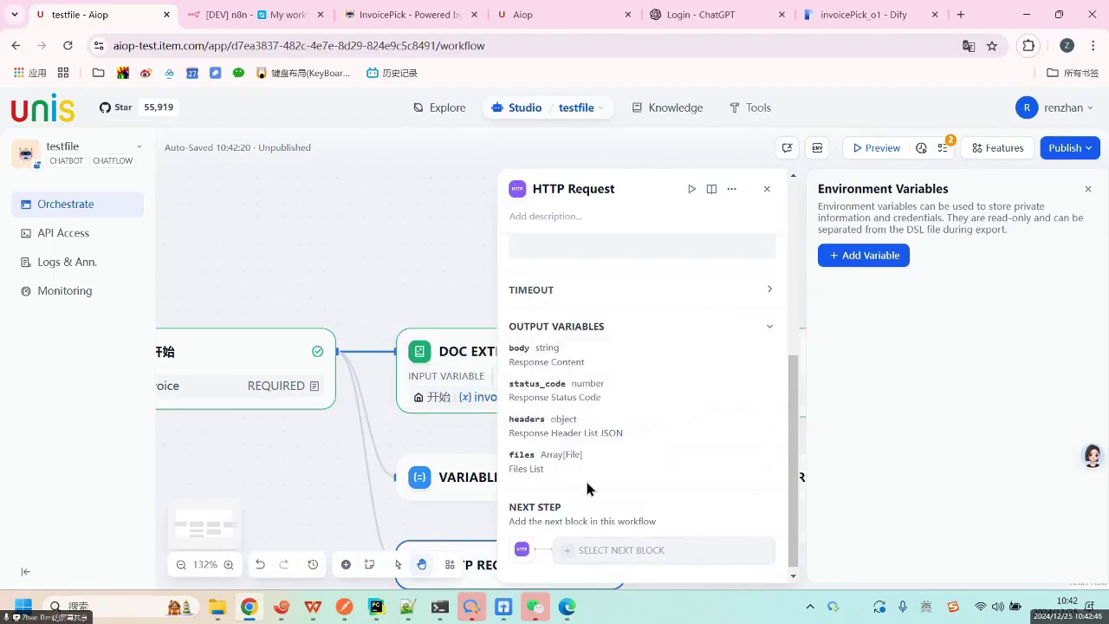
{"action": "scroll", "coordinate": [583, 519], "scroll_direction": "down", "scroll_amount": 1}
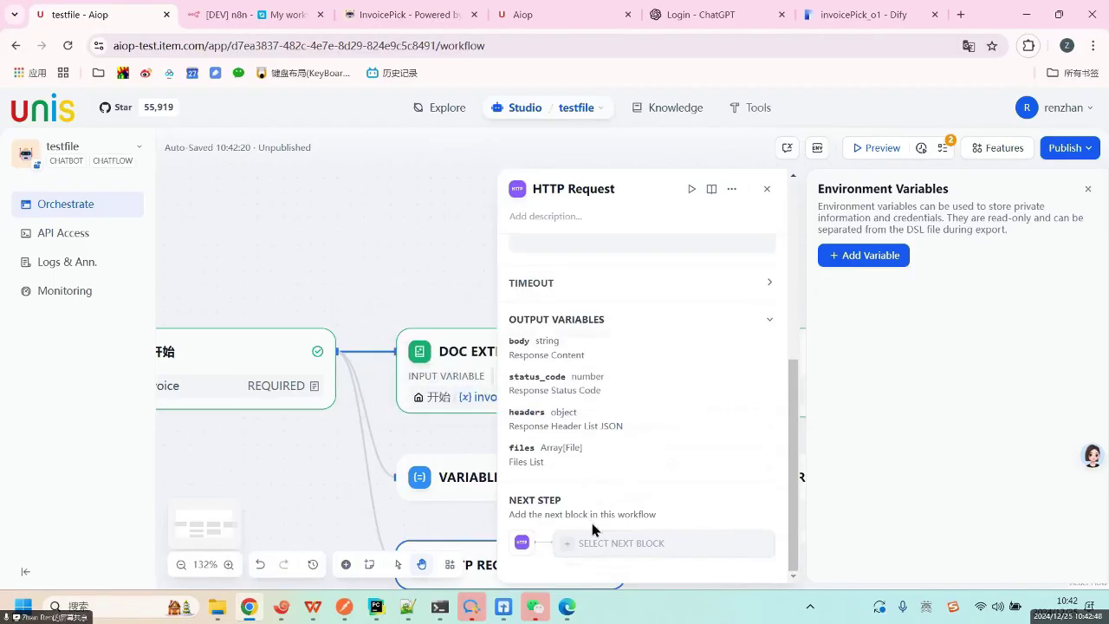
{"action": "scroll", "coordinate": [619, 498], "scroll_direction": "up", "scroll_amount": 5}
{"action": "scroll", "coordinate": [619, 498], "scroll_direction": "down", "scroll_amount": 3}
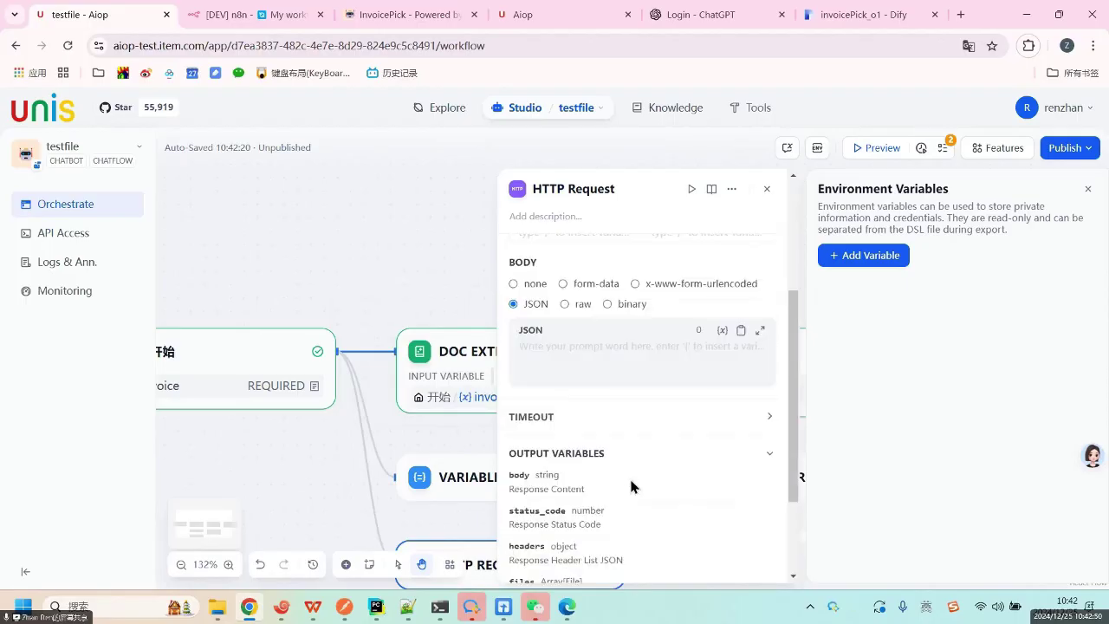
{"action": "scroll", "coordinate": [637, 476], "scroll_direction": "up", "scroll_amount": 5}
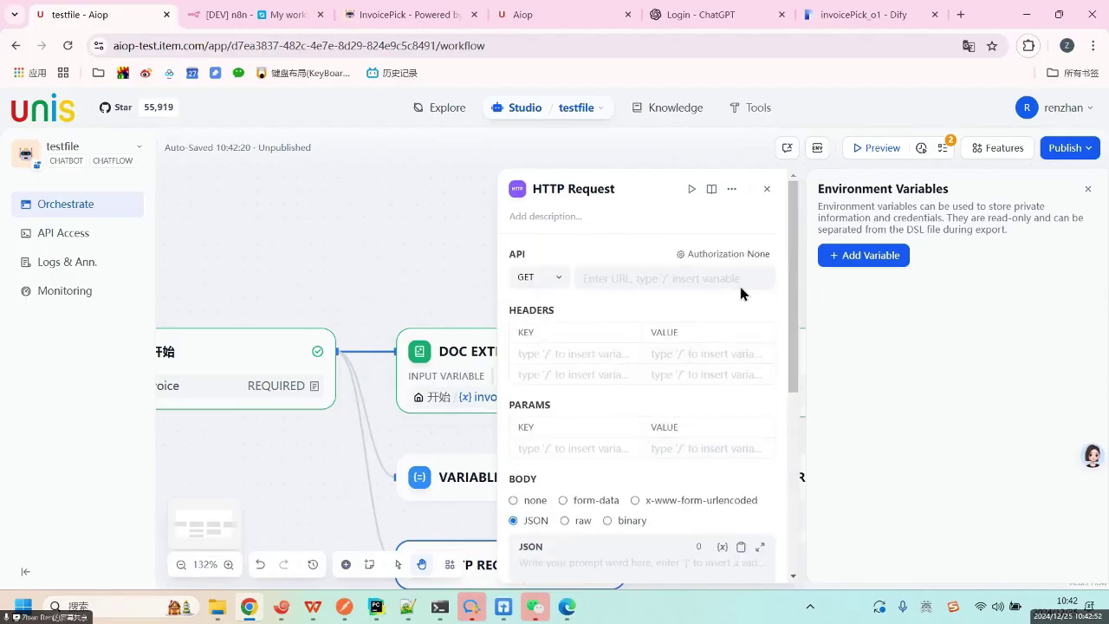
{"action": "left_click", "coordinate": [728, 257]}
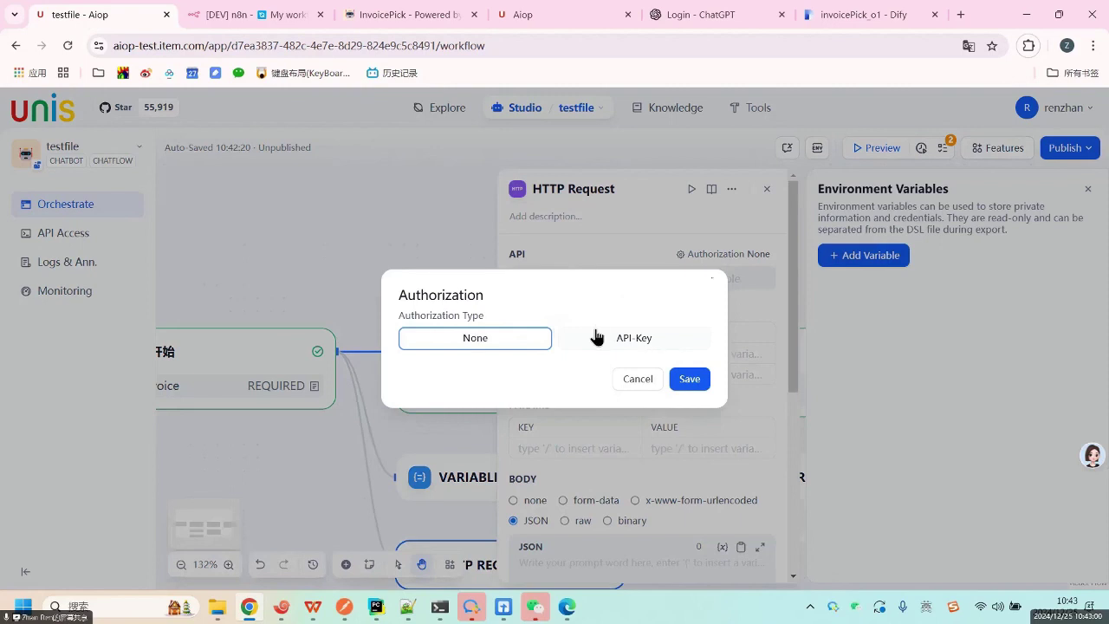
Try API-Key with Basic, Bearer and Custom types, then cancel, keeping authorization None.
{"action": "left_click", "coordinate": [627, 342]}
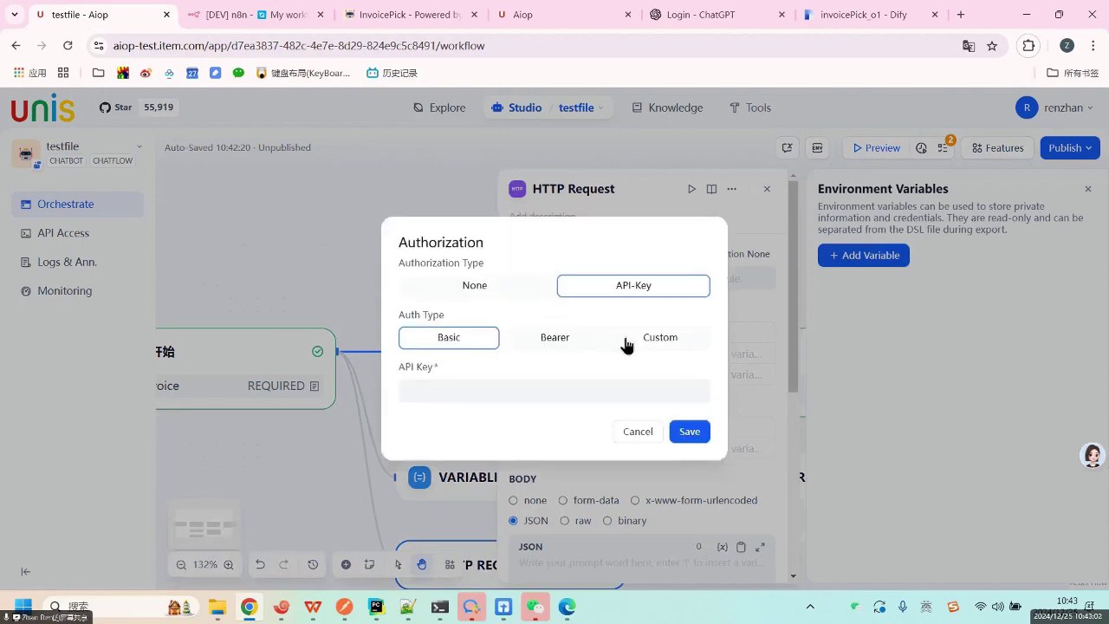
{"action": "left_click", "coordinate": [555, 338]}
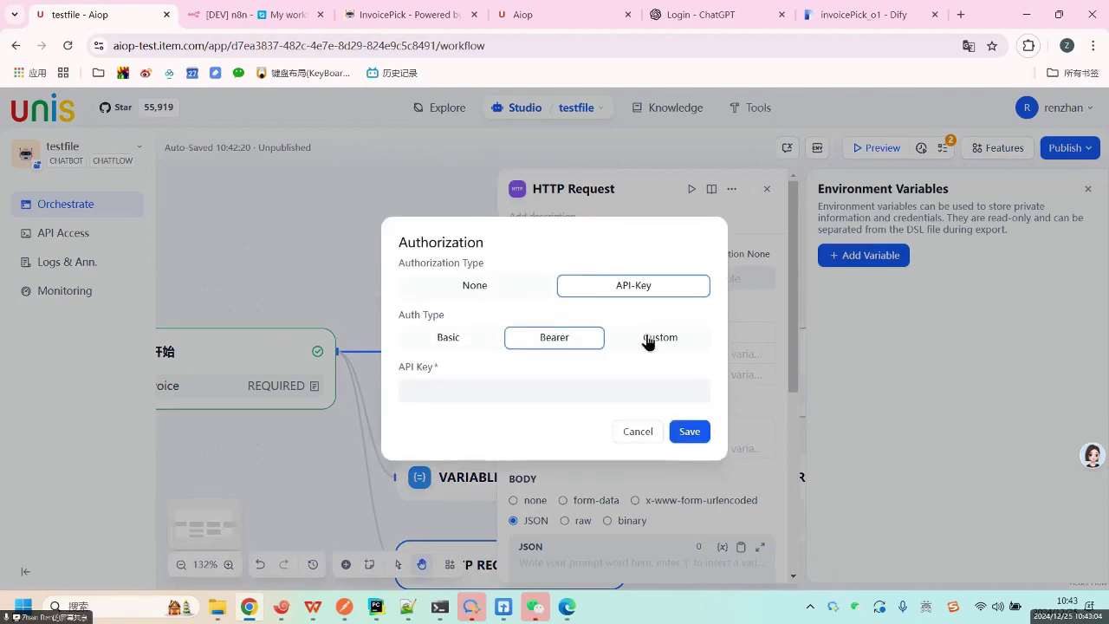
{"action": "left_click", "coordinate": [659, 338]}
{"action": "left_click", "coordinate": [452, 314]}
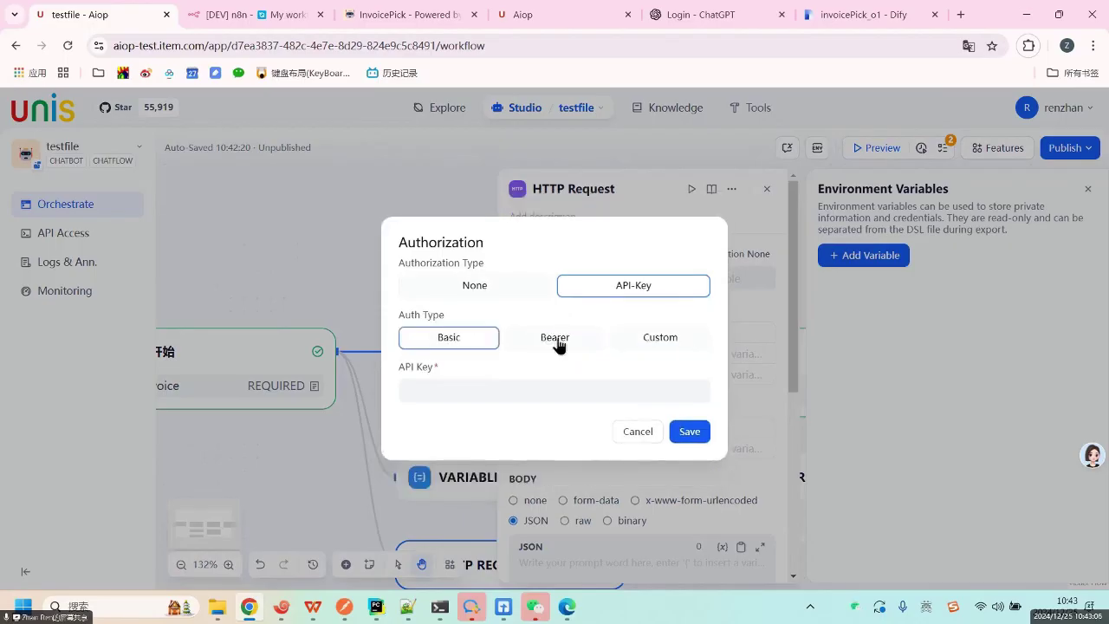
{"action": "left_click", "coordinate": [558, 343]}
{"action": "left_click", "coordinate": [464, 340]}
{"action": "left_click", "coordinate": [584, 346]}
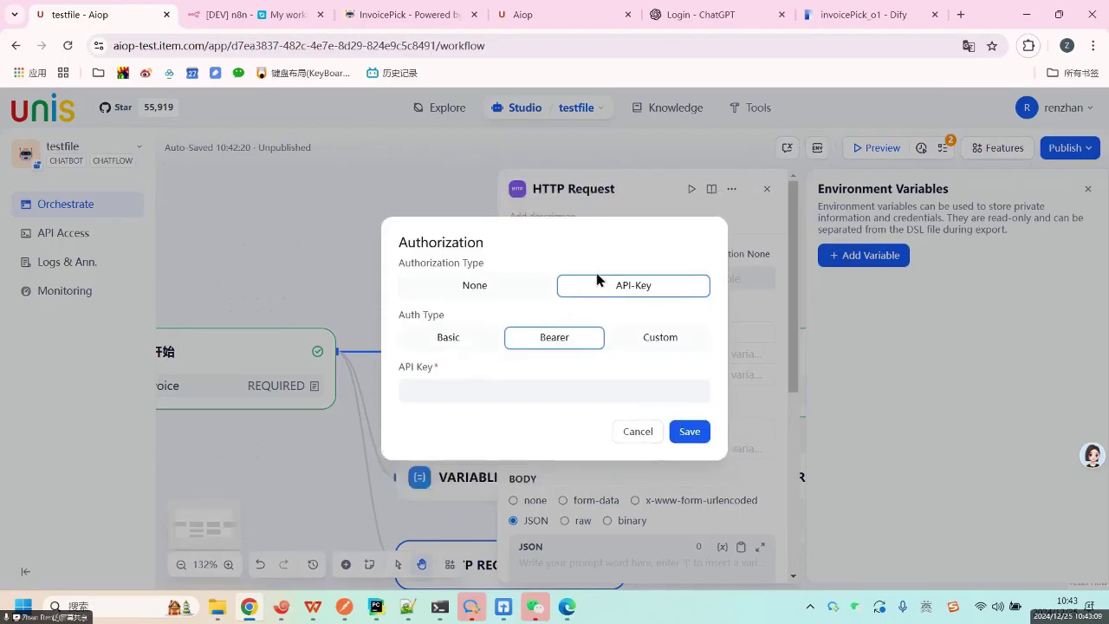
{"action": "left_click", "coordinate": [638, 434]}
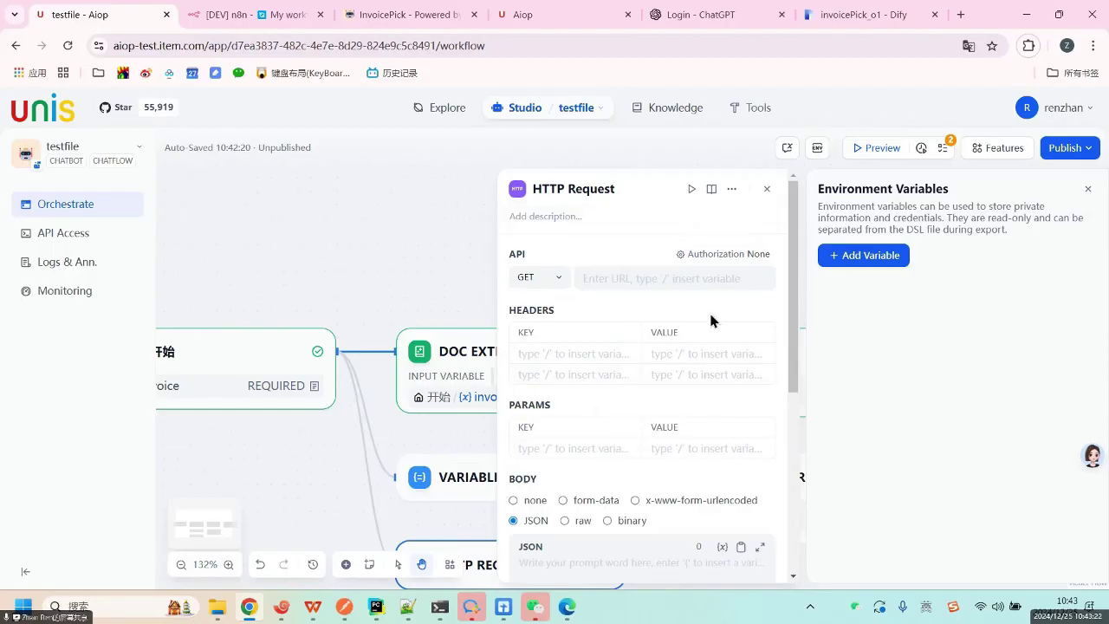
{"action": "left_click_drag", "start_coordinate": [771, 187], "coordinate": [776, 172]}
Close the HTTP Request settings and add a List Operator block after it.
{"action": "left_click", "coordinate": [768, 189]}
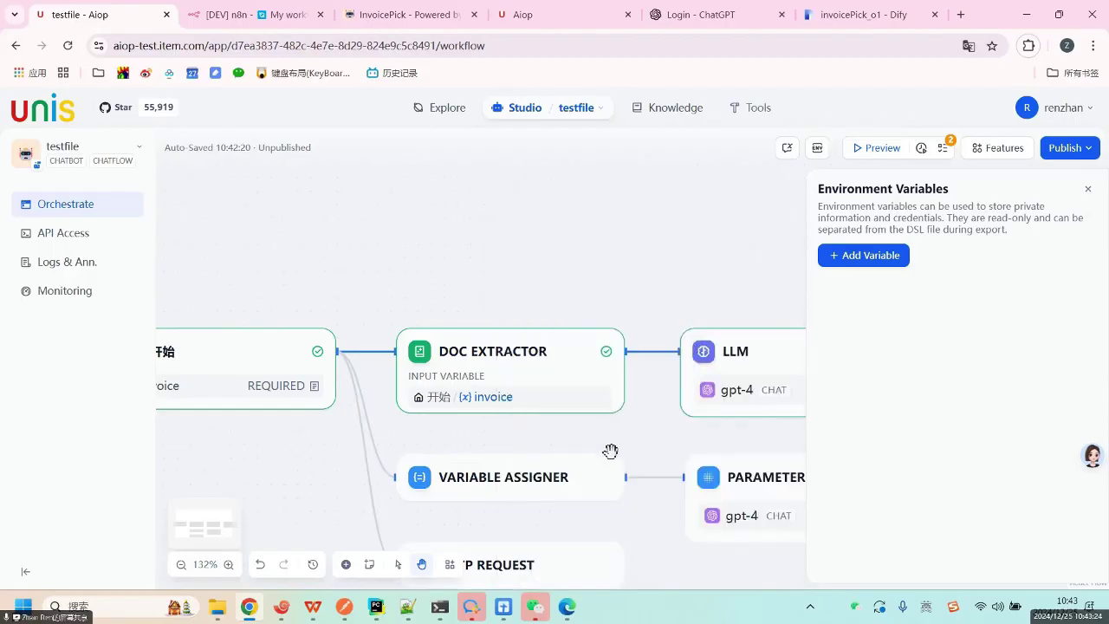
{"action": "left_click", "coordinate": [623, 564]}
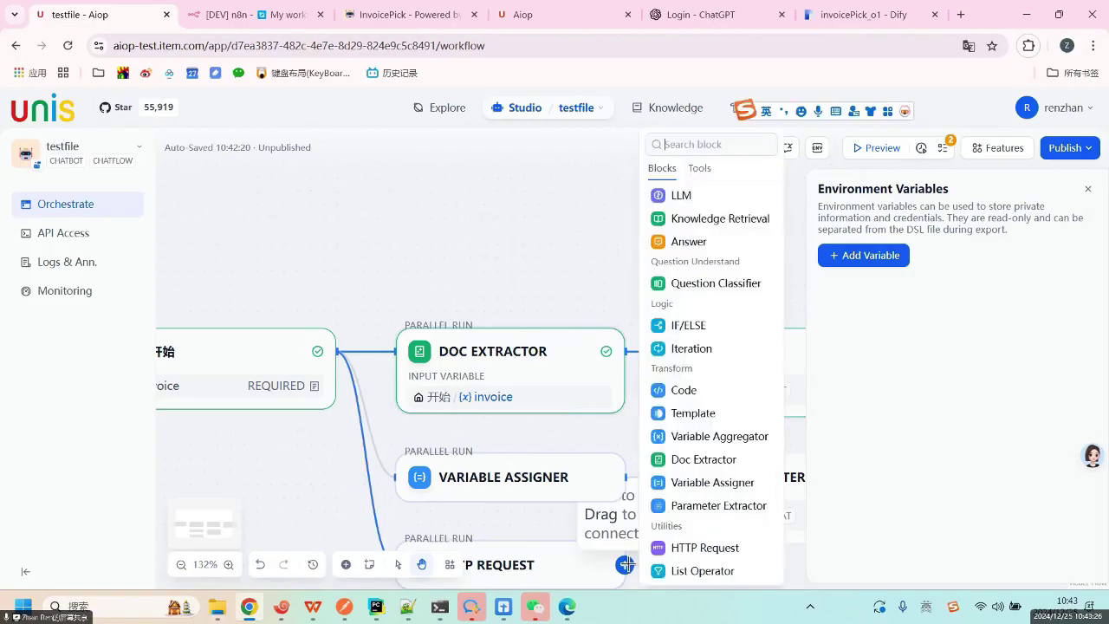
{"action": "left_click", "coordinate": [747, 575]}
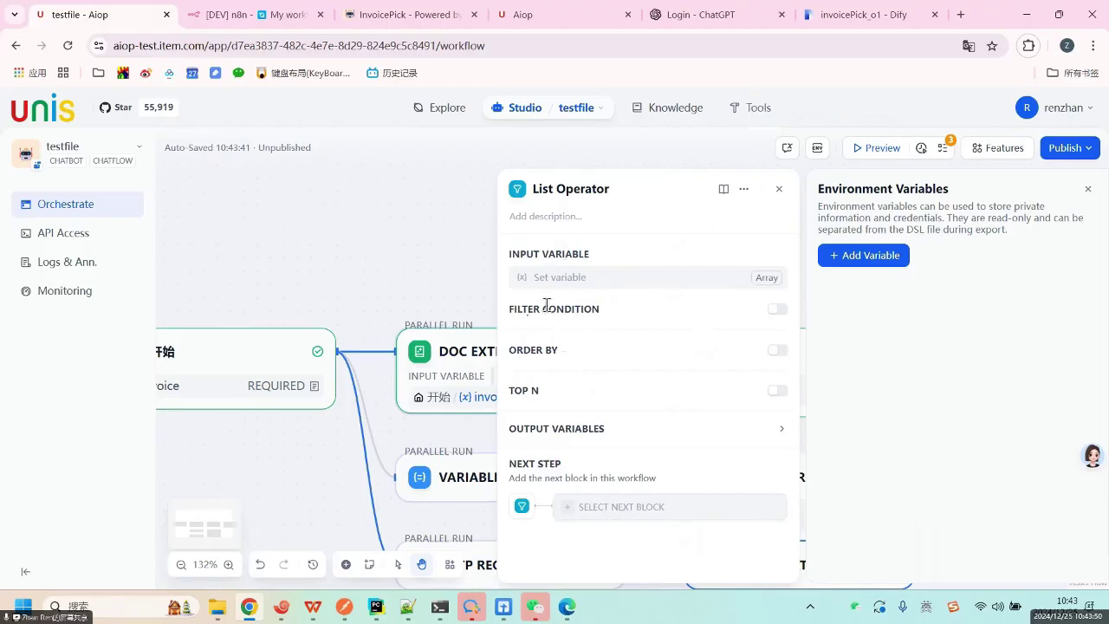
Review the List Operator's FILTER CONDITION, ORDER BY and TOP N options, then close its settings.
{"action": "left_click_drag", "start_coordinate": [519, 310], "coordinate": [547, 305]}
{"action": "left_click_drag", "start_coordinate": [514, 391], "coordinate": [542, 391]}
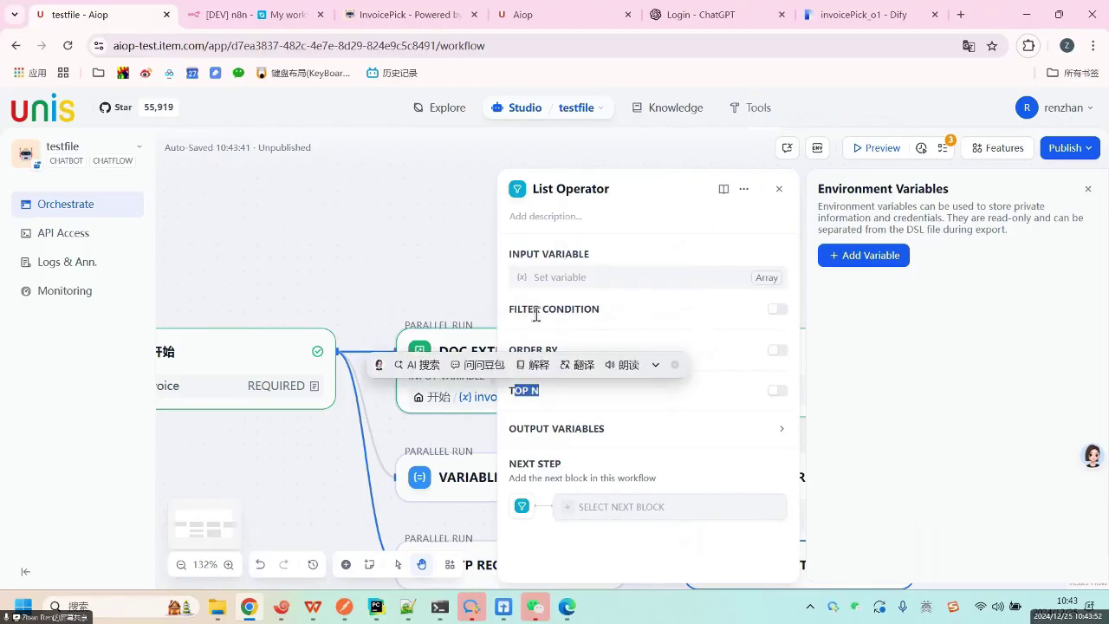
{"action": "left_click", "coordinate": [552, 378]}
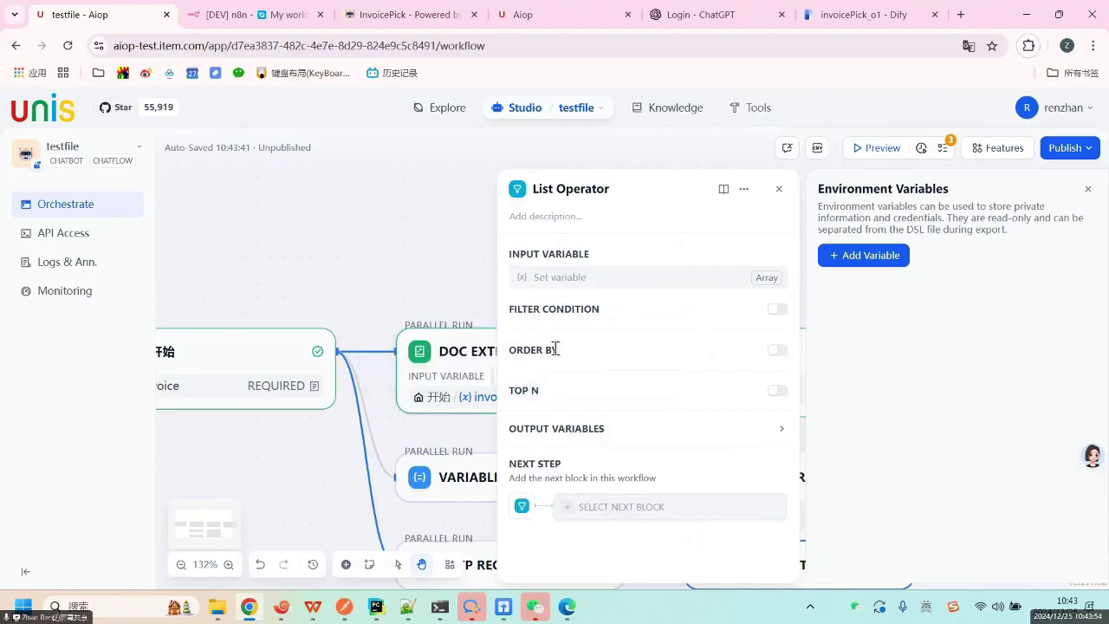
{"action": "left_click_drag", "start_coordinate": [556, 348], "coordinate": [527, 350]}
{"action": "left_click_drag", "start_coordinate": [508, 390], "coordinate": [560, 403]}
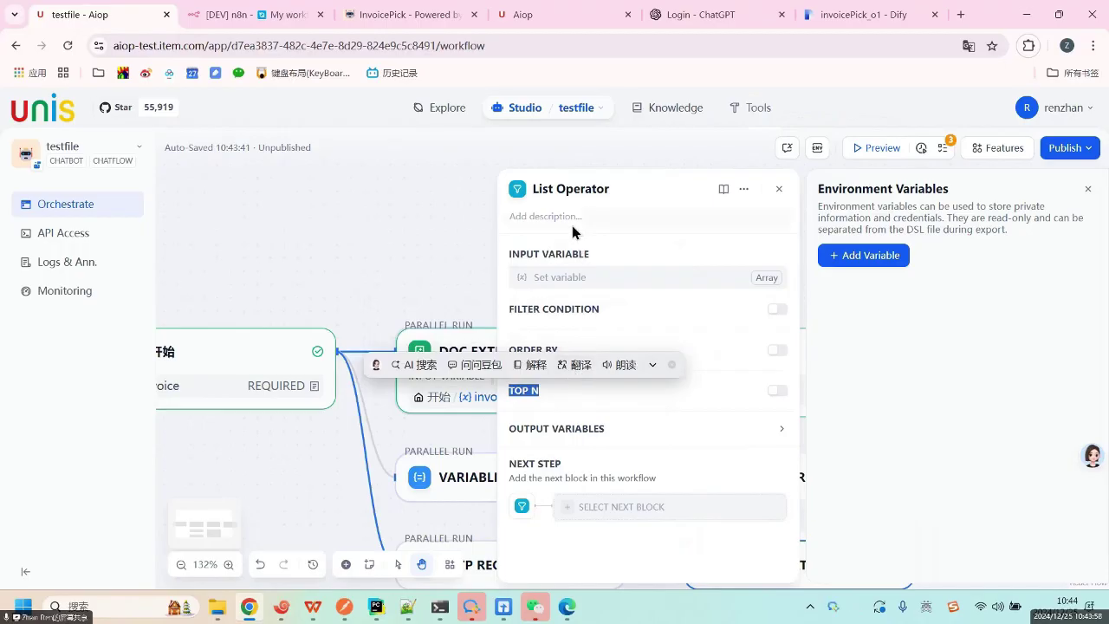
{"action": "left_click", "coordinate": [543, 392]}
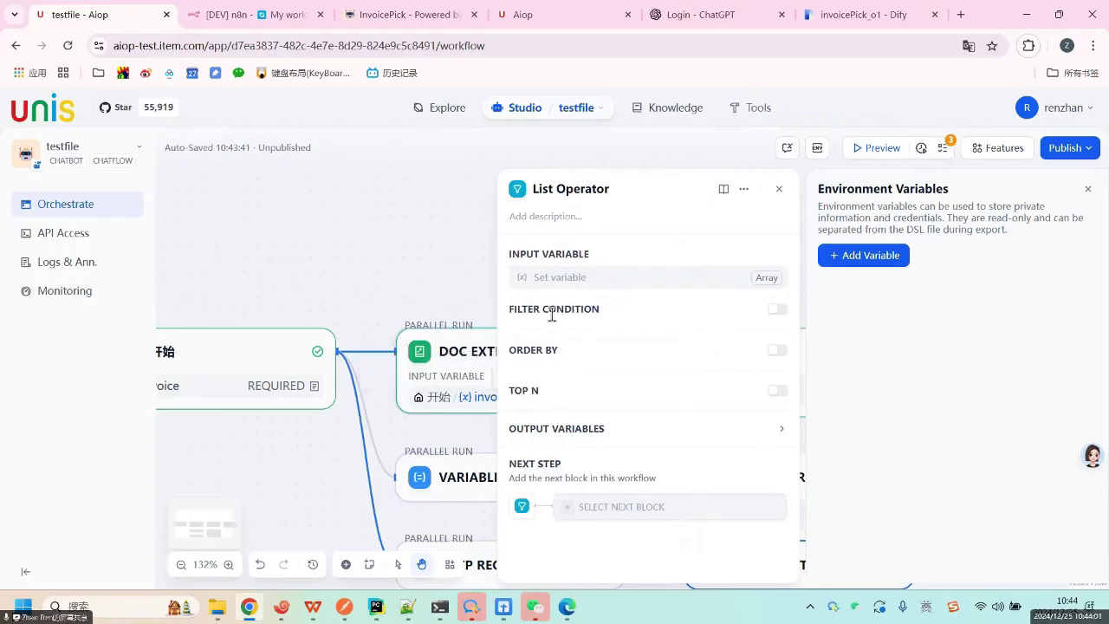
{"action": "triple_click", "coordinate": [534, 391]}
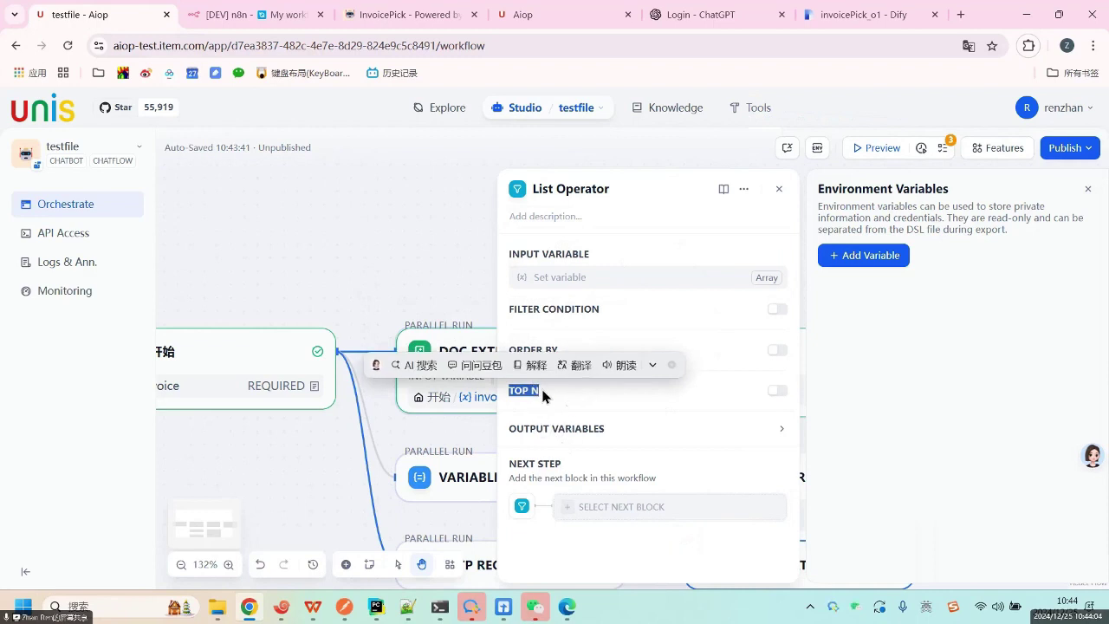
{"action": "left_click_drag", "start_coordinate": [509, 386], "coordinate": [540, 389]}
{"action": "left_click", "coordinate": [778, 193]}
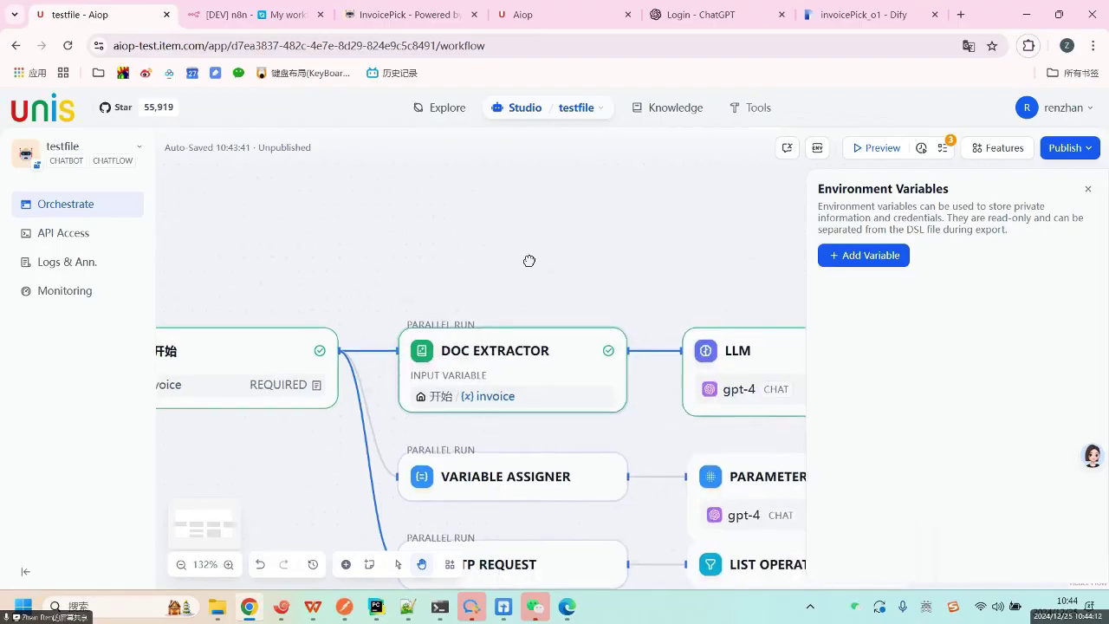
Delete the Variable Assigner, HTTP Request and Parameter Extractor nodes from the canvas.
{"action": "scroll", "coordinate": [467, 291], "scroll_direction": "down", "scroll_amount": 3}
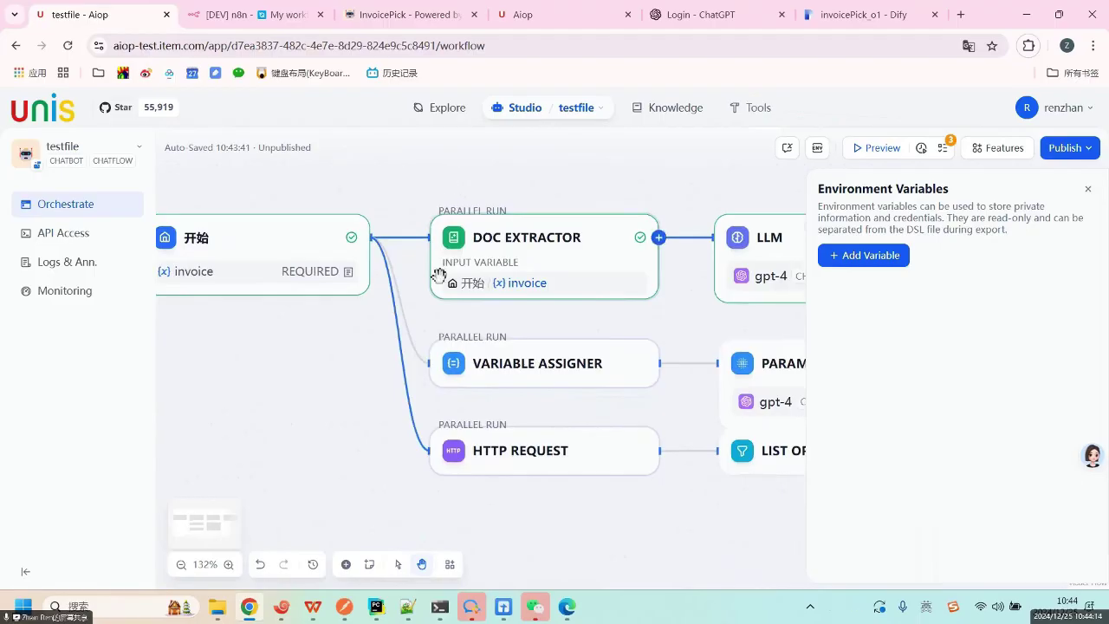
{"action": "scroll", "coordinate": [631, 459], "scroll_direction": "up", "scroll_amount": 3}
{"action": "scroll", "coordinate": [632, 458], "scroll_direction": "left", "scroll_amount": 6}
{"action": "scroll", "coordinate": [520, 424], "scroll_direction": "down", "scroll_amount": 2}
{"action": "scroll", "coordinate": [519, 424], "scroll_direction": "right", "scroll_amount": 5}
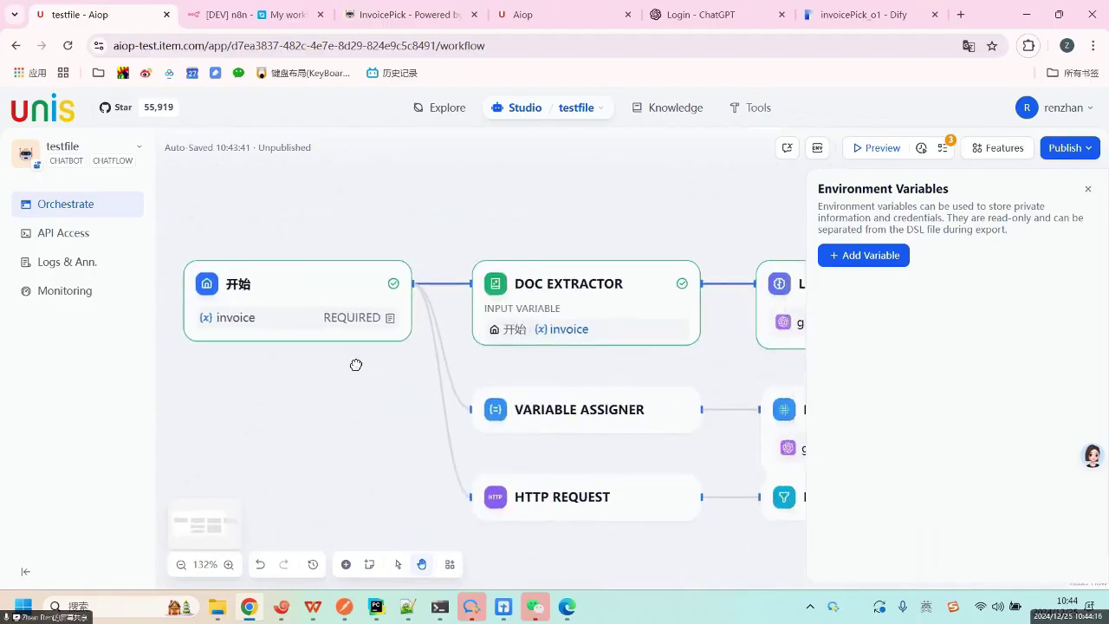
{"action": "left_click", "coordinate": [575, 392]}
{"action": "key", "text": "Delete"}
{"action": "left_click", "coordinate": [564, 482]}
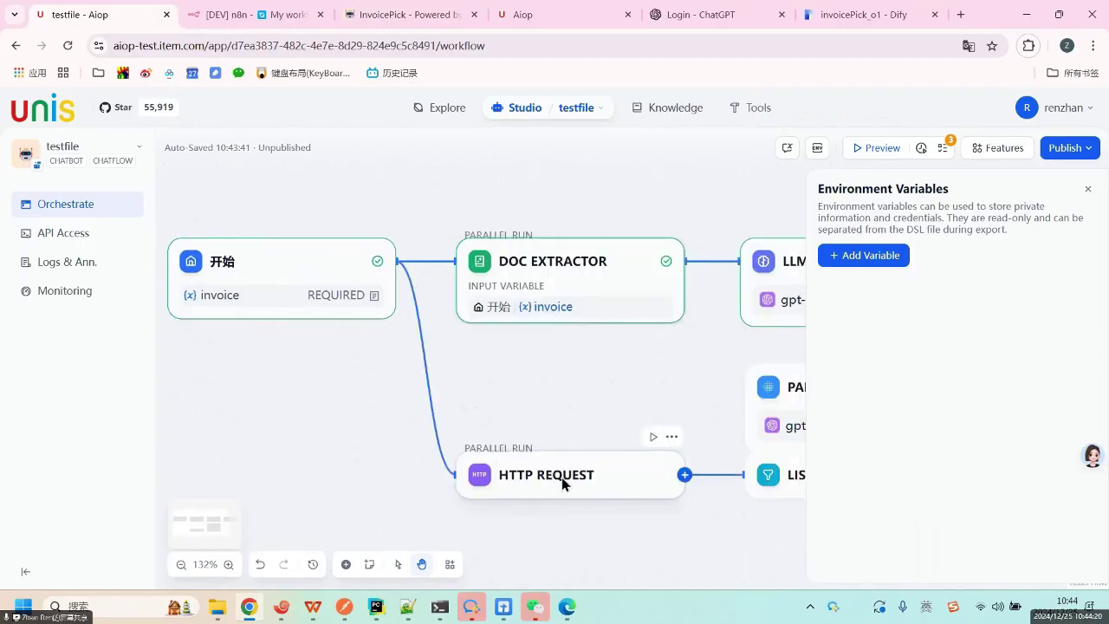
{"action": "key", "text": "Delete"}
{"action": "left_click", "coordinate": [764, 387]}
{"action": "key", "text": "Delete"}
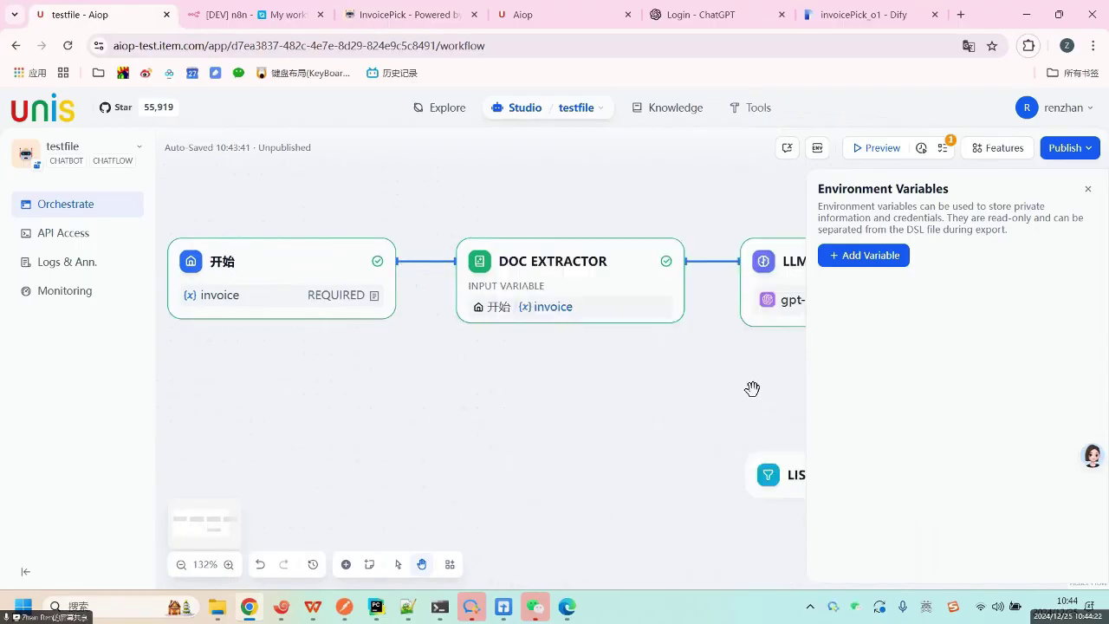
Delete the List Operator node, check the remaining chain, and return to the Studio apps list.
{"action": "scroll", "coordinate": [658, 447], "scroll_direction": "right", "scroll_amount": 4}
{"action": "left_click", "coordinate": [673, 470]}
{"action": "key", "text": "Delete"}
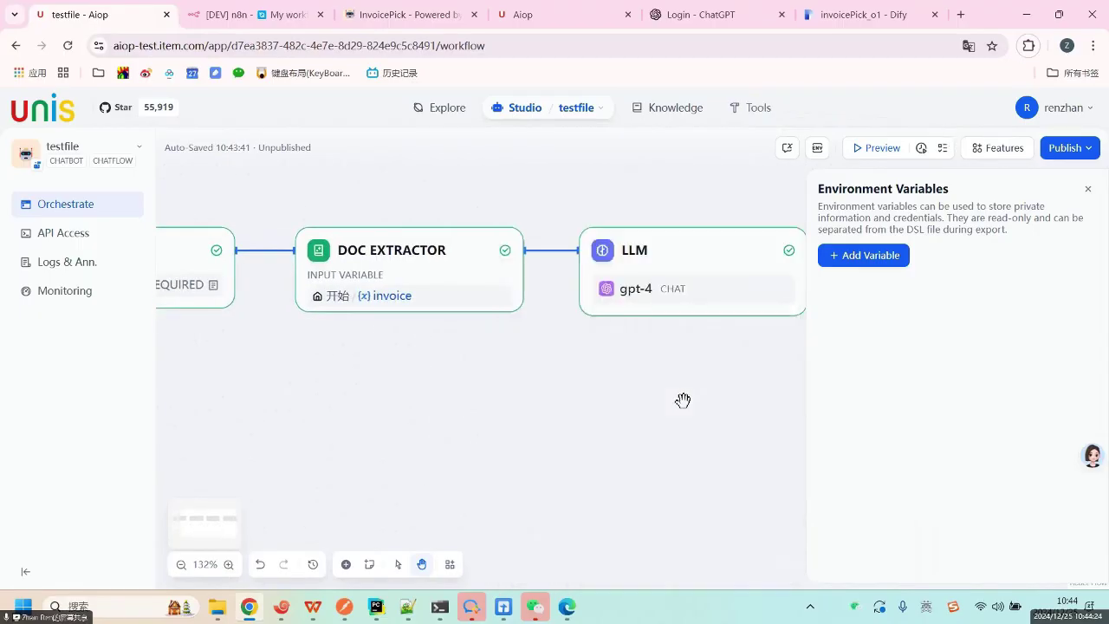
{"action": "left_click_drag", "start_coordinate": [698, 396], "coordinate": [711, 454]}
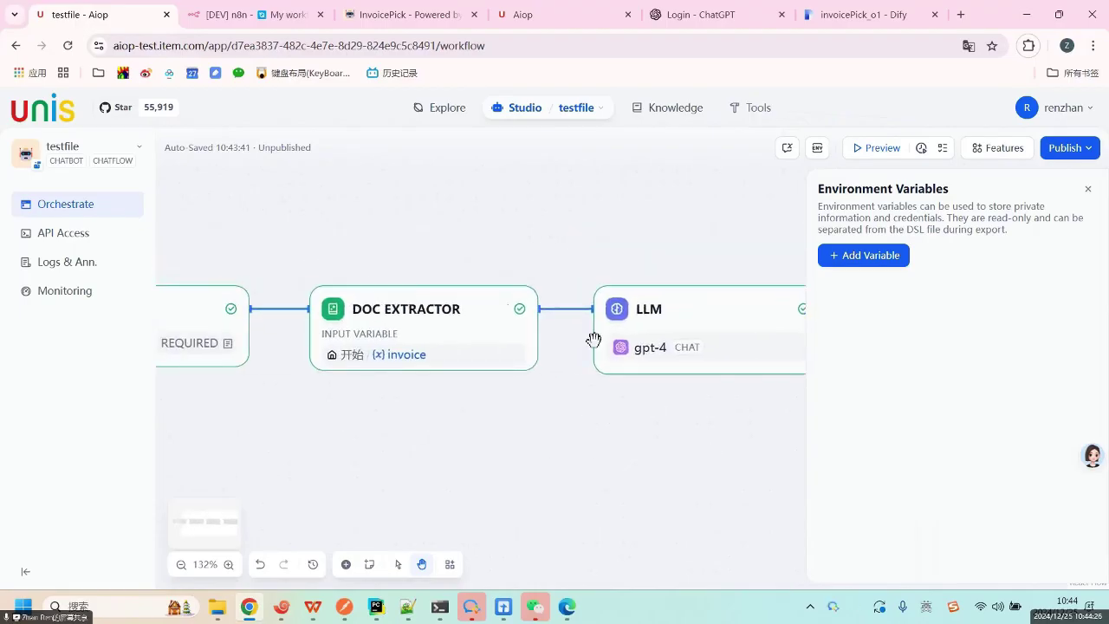
{"action": "left_click", "coordinate": [523, 109]}
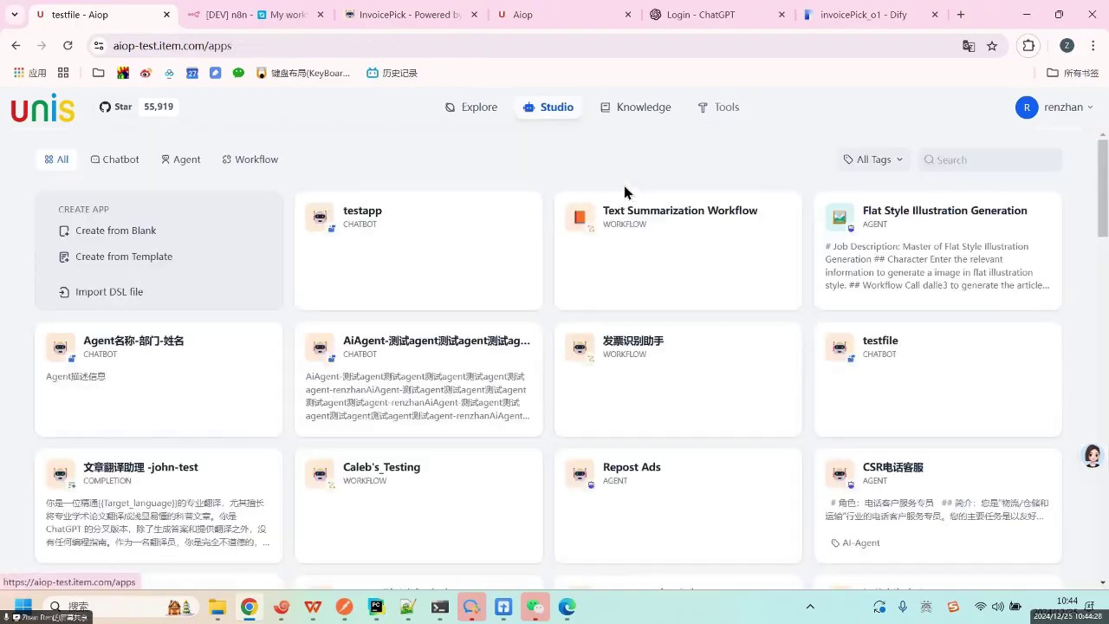
Create a blank Workflow-type app named 'testworkflow'.
{"action": "left_click", "coordinate": [137, 232]}
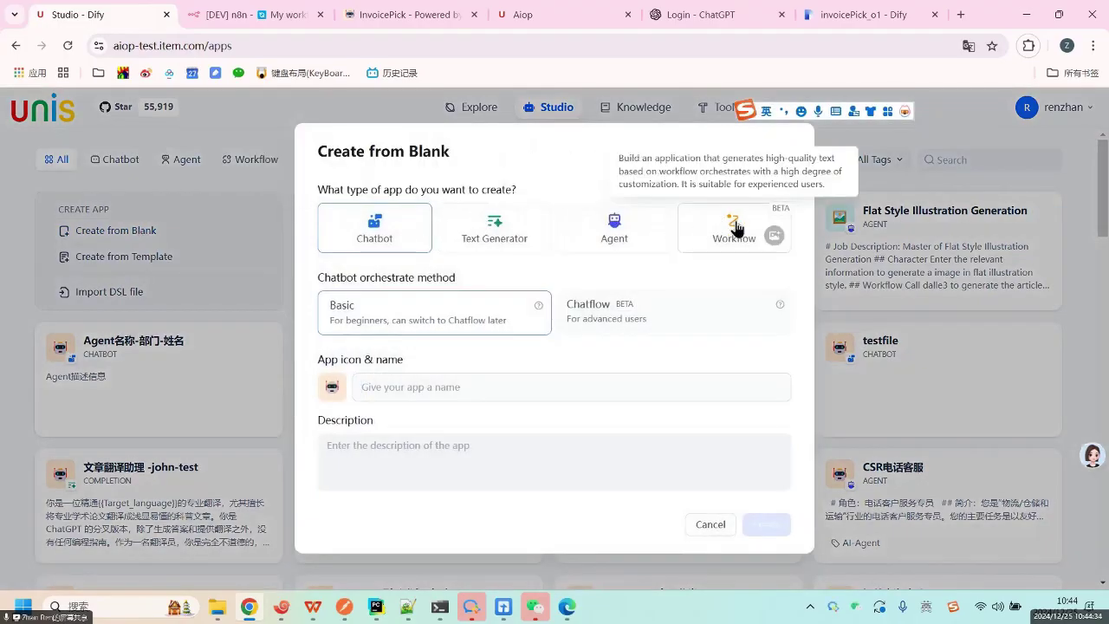
{"action": "left_click", "coordinate": [738, 227]}
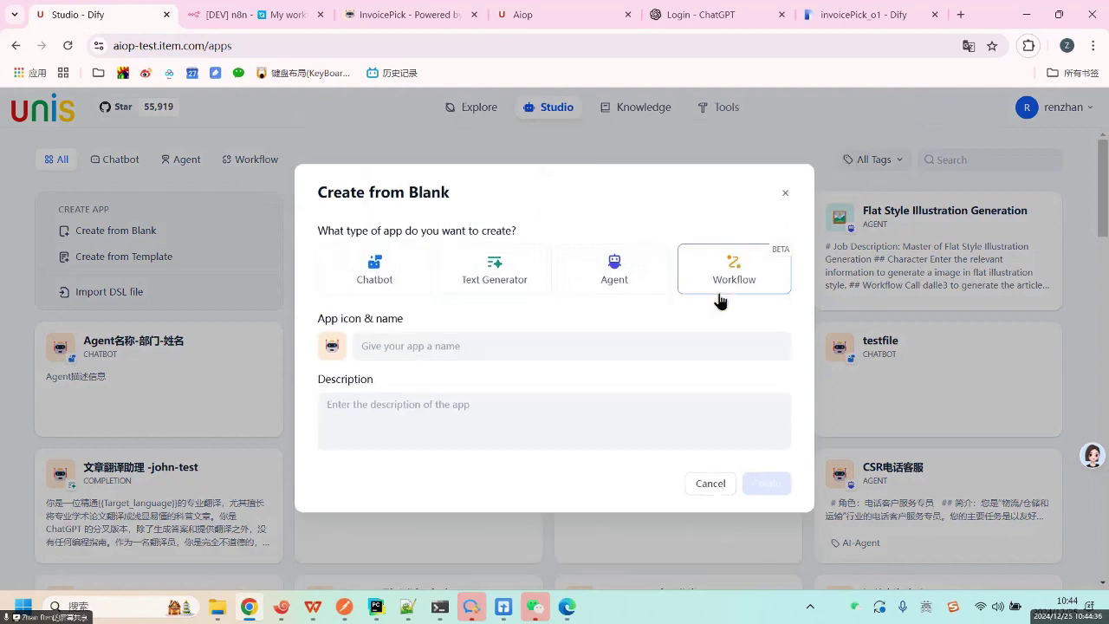
{"action": "left_click", "coordinate": [531, 346]}
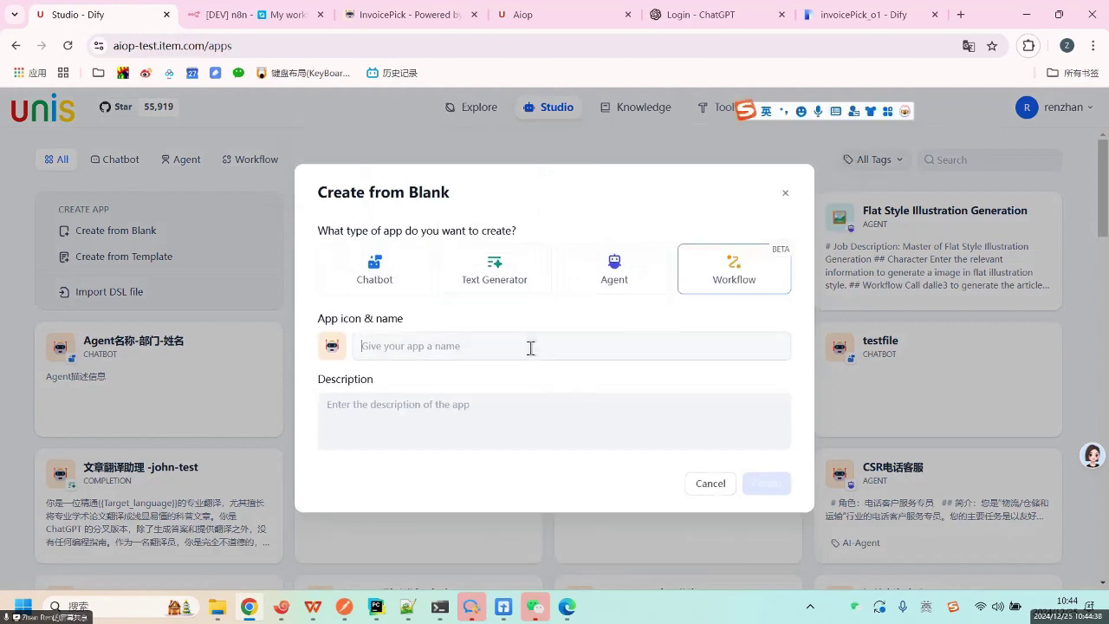
{"action": "type", "text": "testworkflow"}
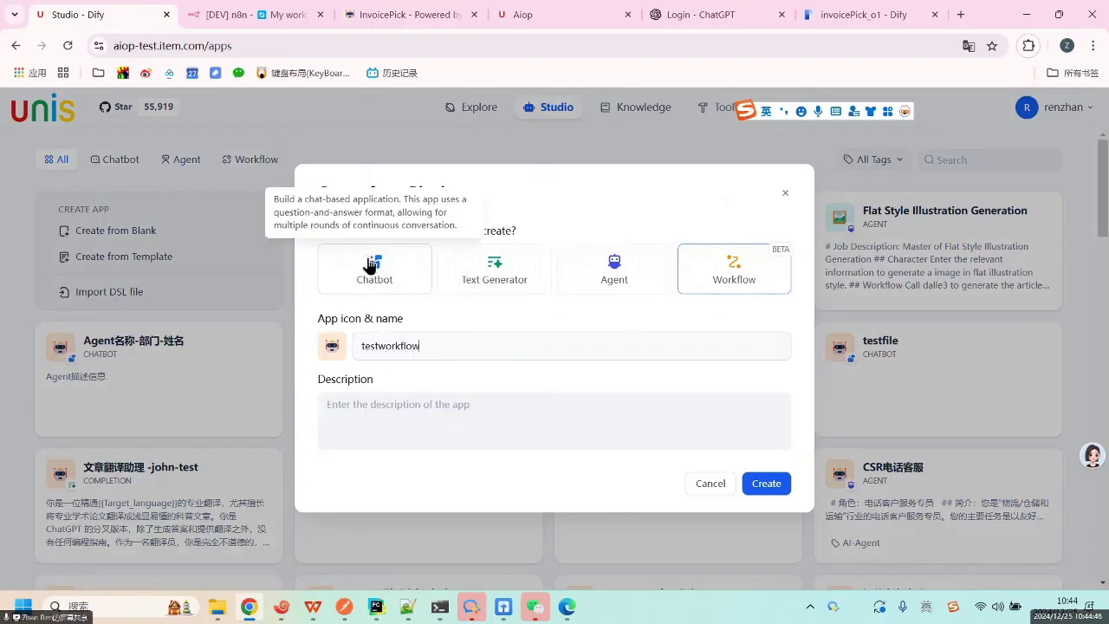
{"action": "left_click", "coordinate": [766, 486]}
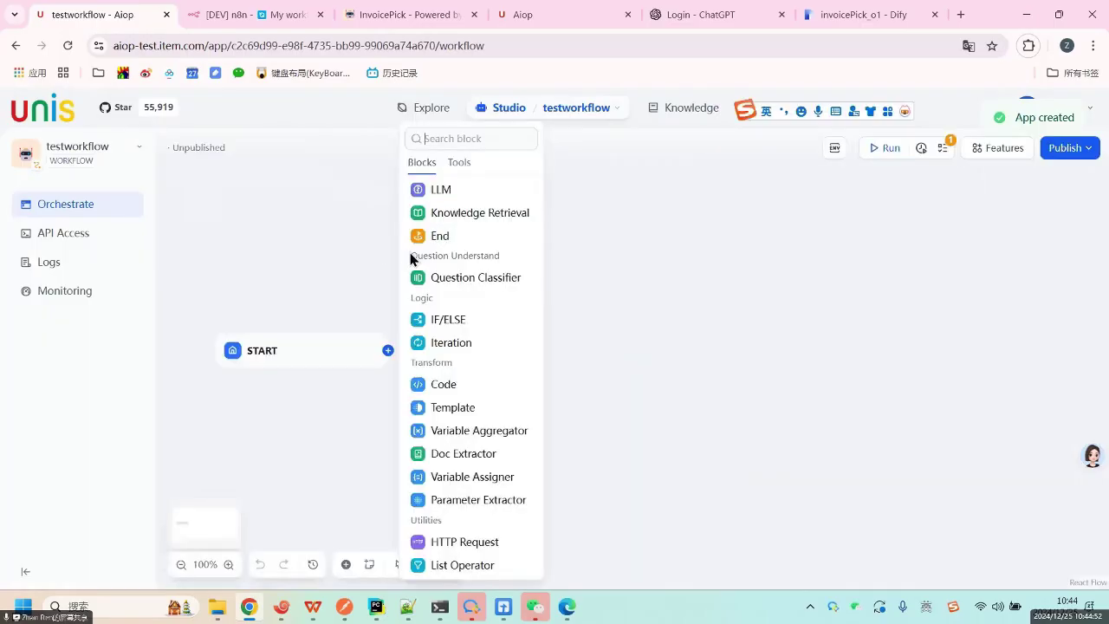
Chain a Doc Extractor, an LLM and an End node after START using each node's + handle.
{"action": "left_click", "coordinate": [314, 348]}
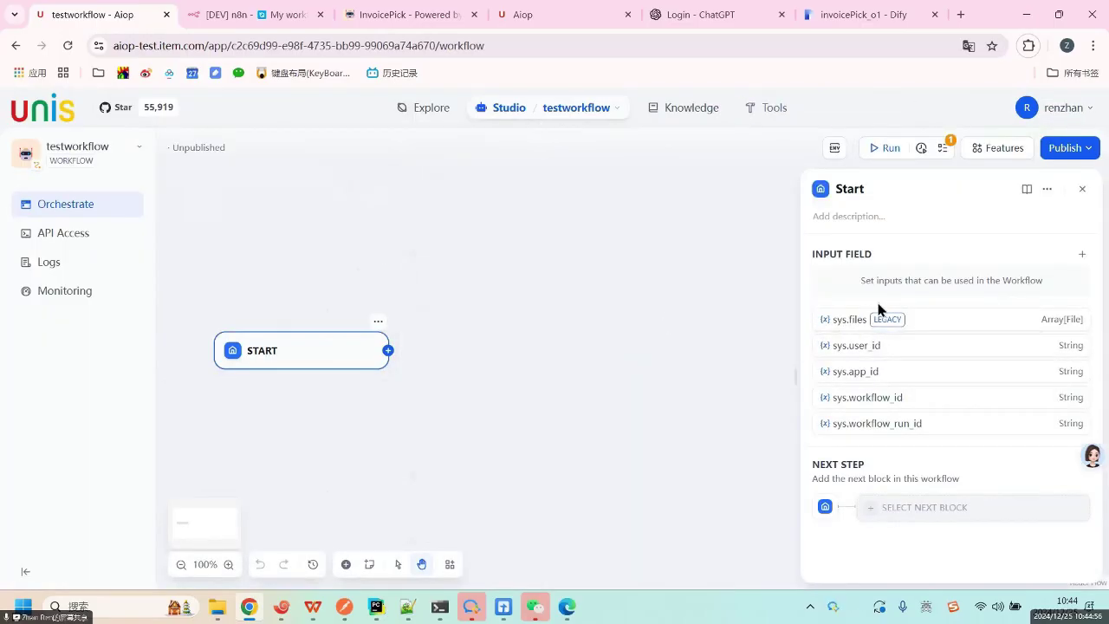
{"action": "left_click", "coordinate": [389, 350]}
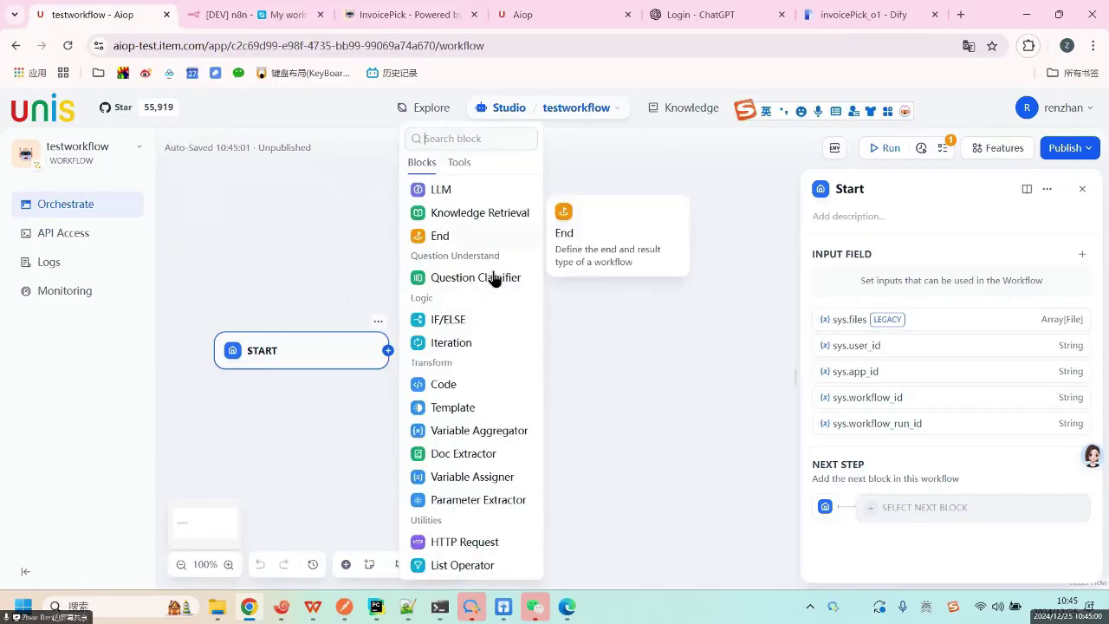
{"action": "left_click", "coordinate": [483, 454]}
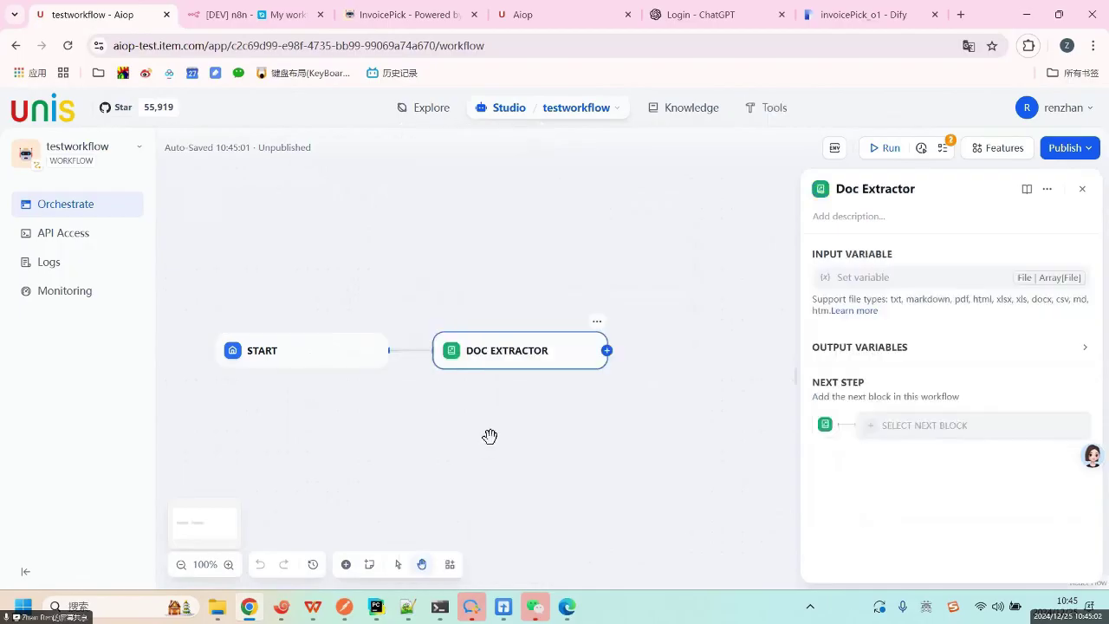
{"action": "left_click", "coordinate": [608, 351]}
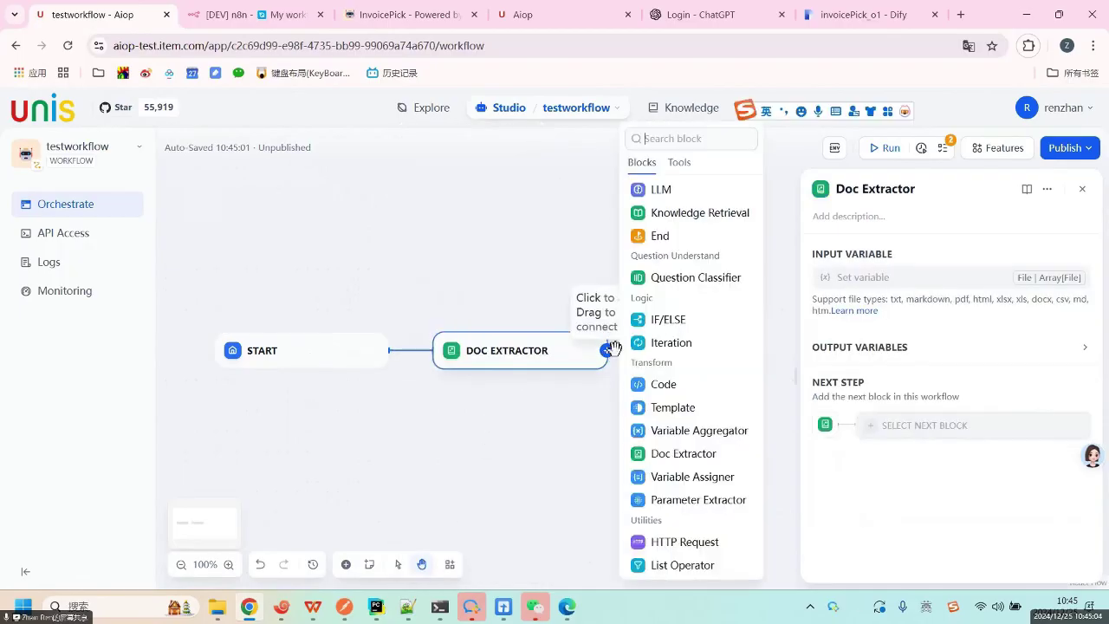
{"action": "left_click", "coordinate": [684, 196]}
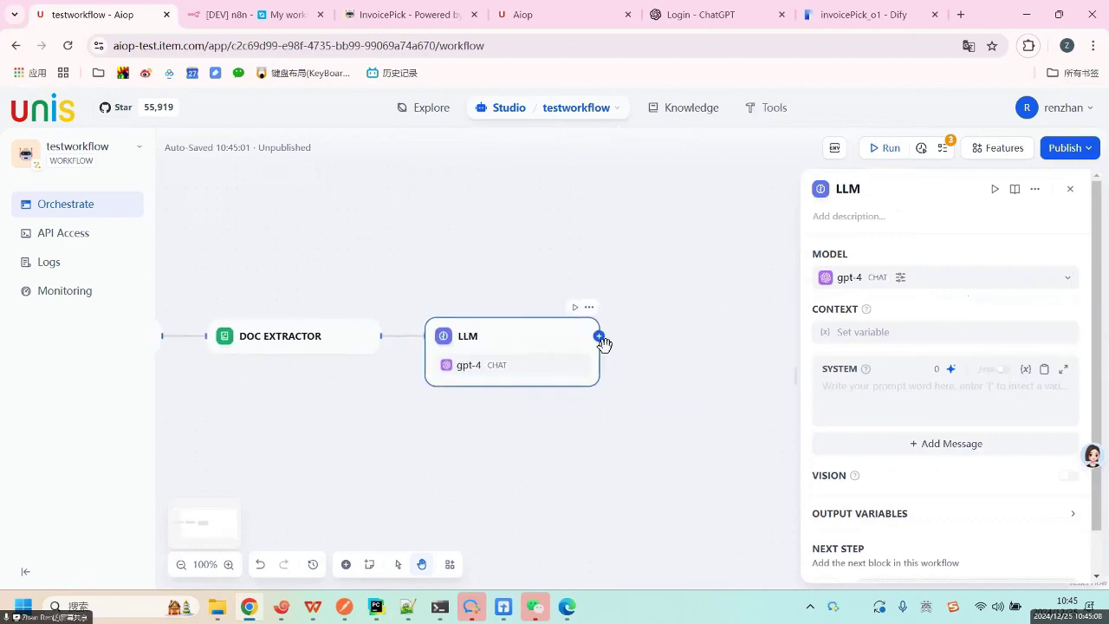
{"action": "left_click", "coordinate": [600, 336]}
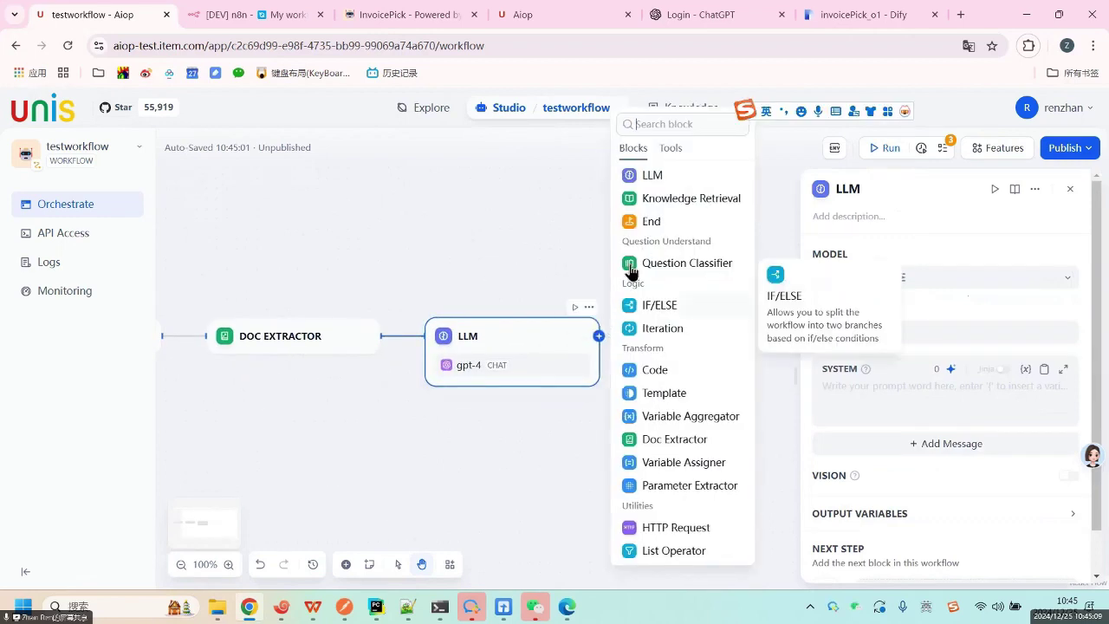
{"action": "left_click", "coordinate": [651, 220]}
{"action": "left_click_drag", "start_coordinate": [406, 285], "coordinate": [624, 275]}
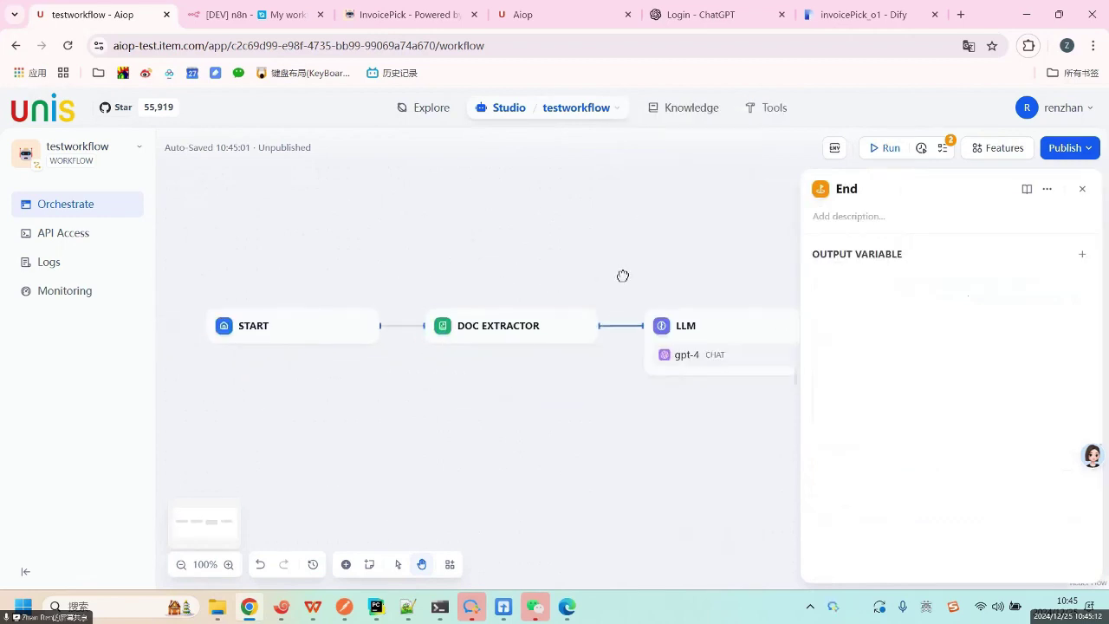
{"action": "left_click", "coordinate": [305, 324]}
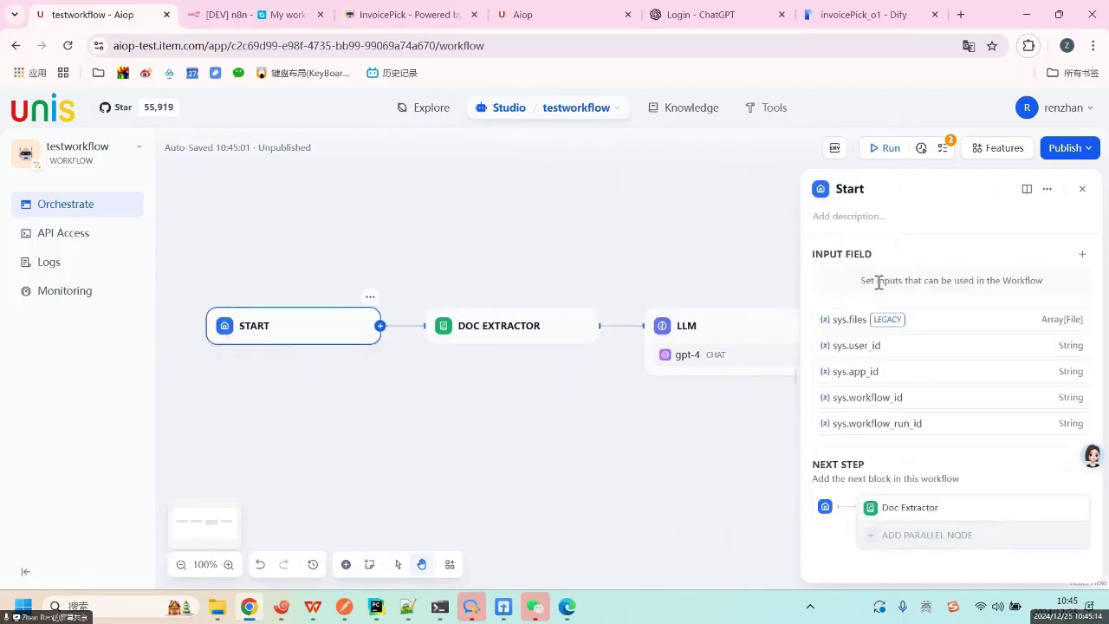
Add a Single File input named invoice_file to Start, allowing Document files, and save it.
{"action": "left_click", "coordinate": [1081, 254]}
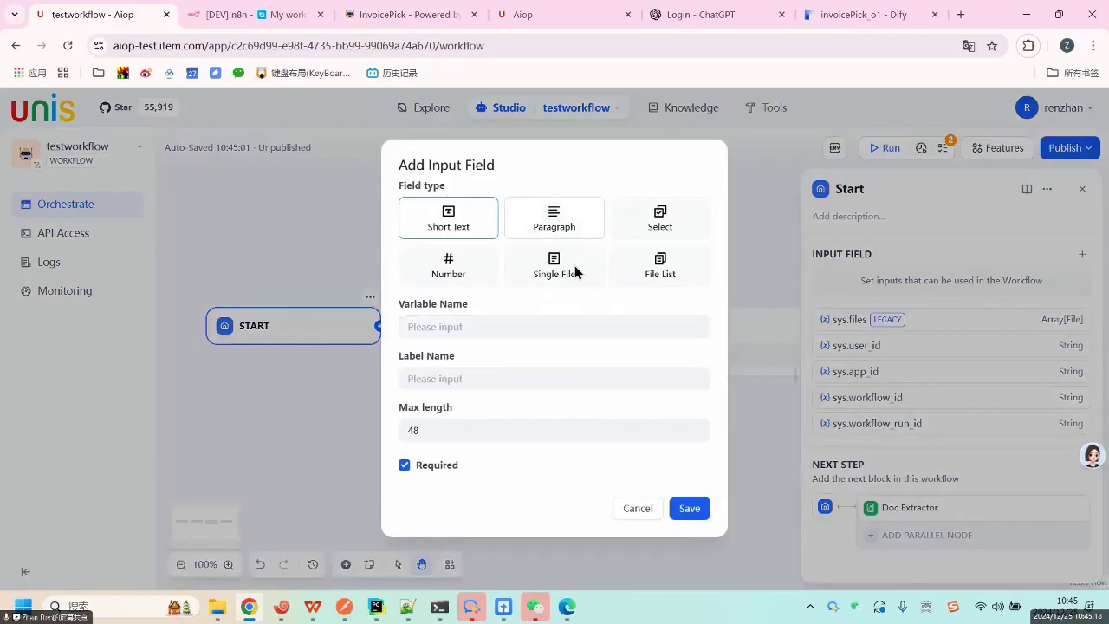
{"action": "left_click", "coordinate": [554, 267]}
{"action": "left_click", "coordinate": [499, 289]}
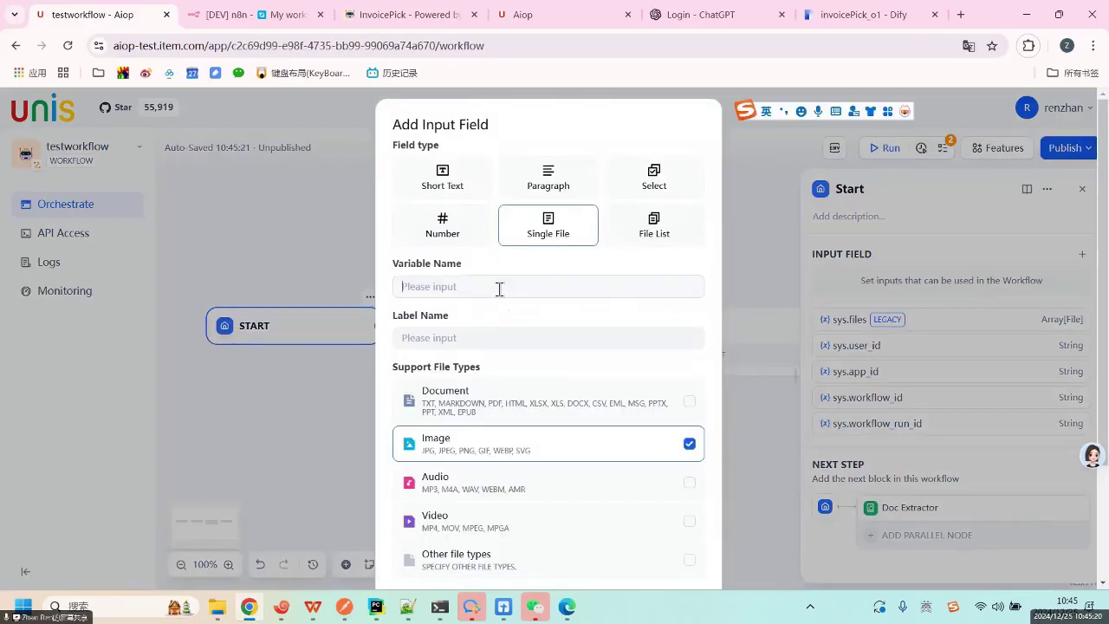
{"action": "type", "text": "invoice_file"}
{"action": "left_click", "coordinate": [686, 413]}
{"action": "scroll", "coordinate": [676, 467], "scroll_direction": "down", "scroll_amount": 2}
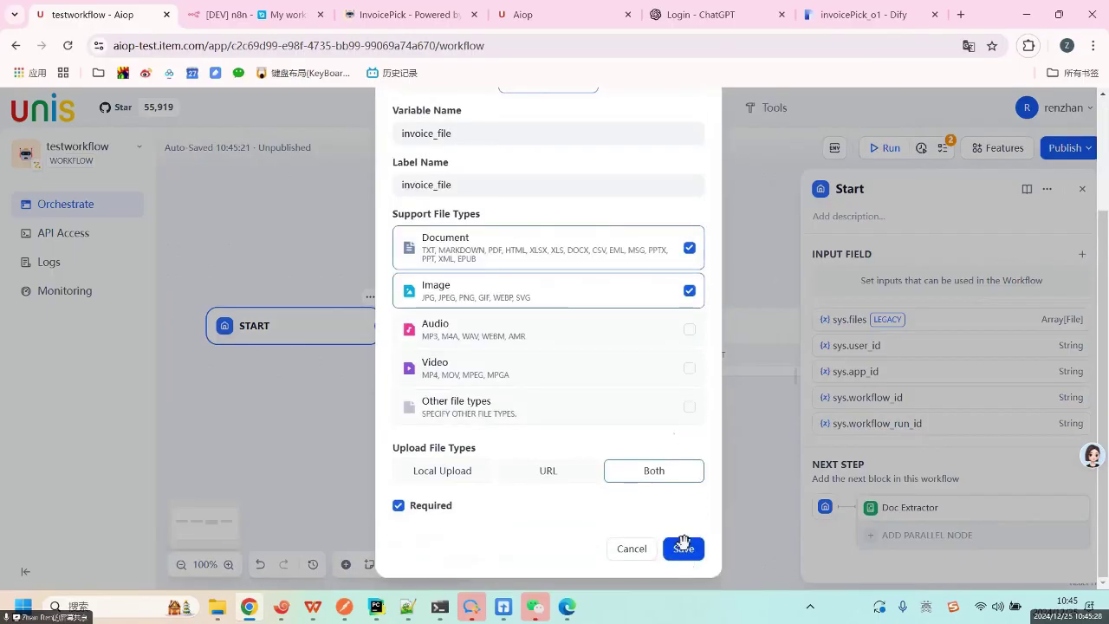
{"action": "left_click", "coordinate": [684, 546]}
{"action": "left_click", "coordinate": [520, 326]}
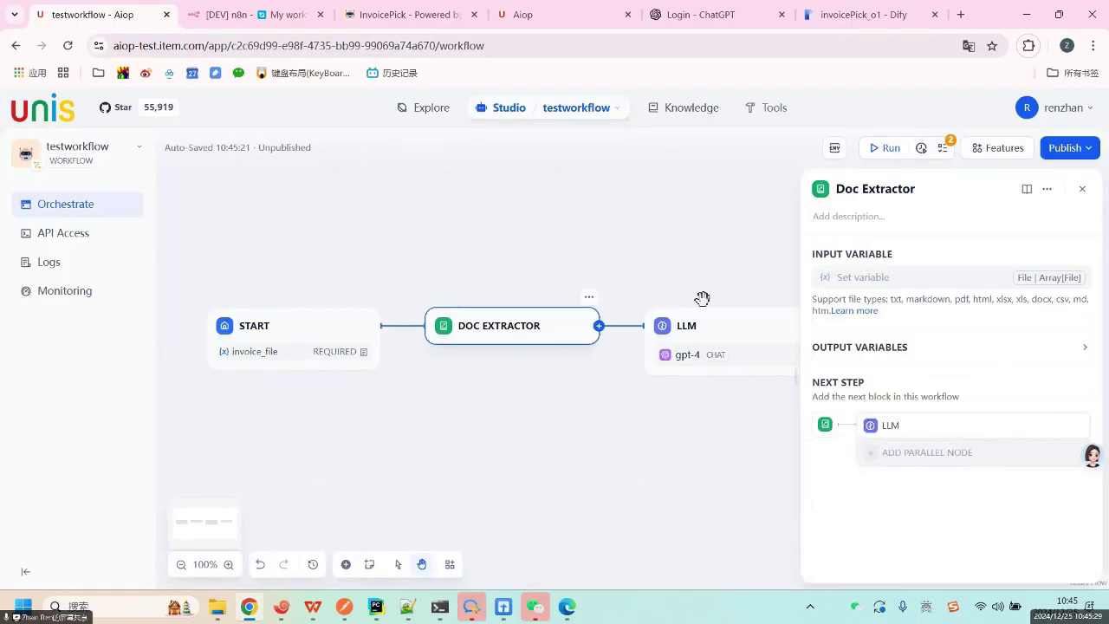
Set the Doc Extractor's input variable to Start / invoice_file.
{"action": "left_click", "coordinate": [876, 279]}
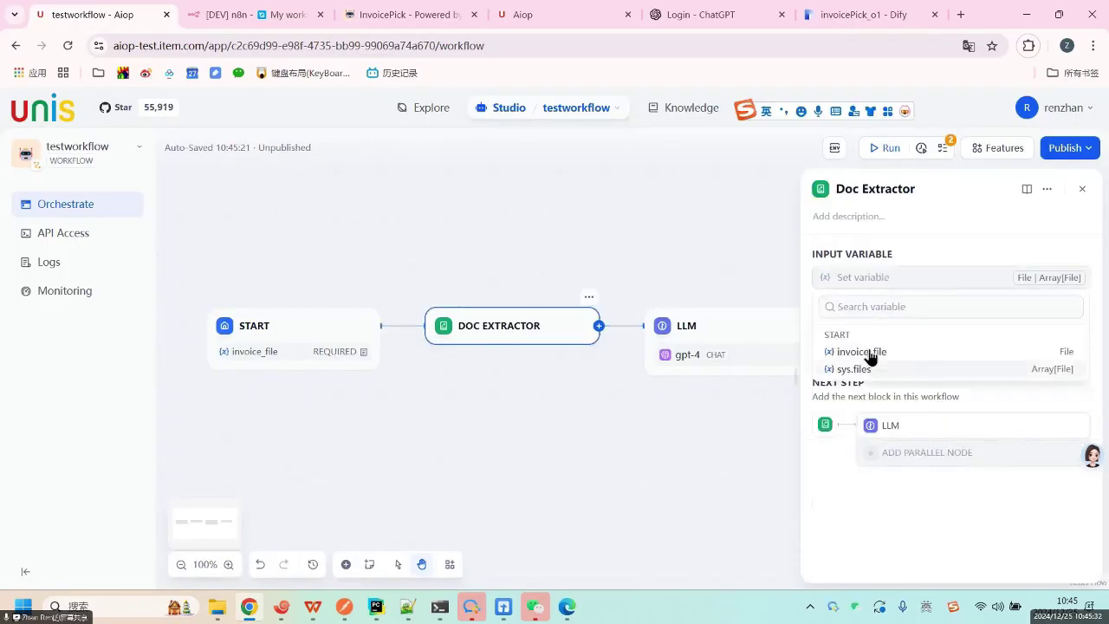
{"action": "left_click", "coordinate": [867, 351]}
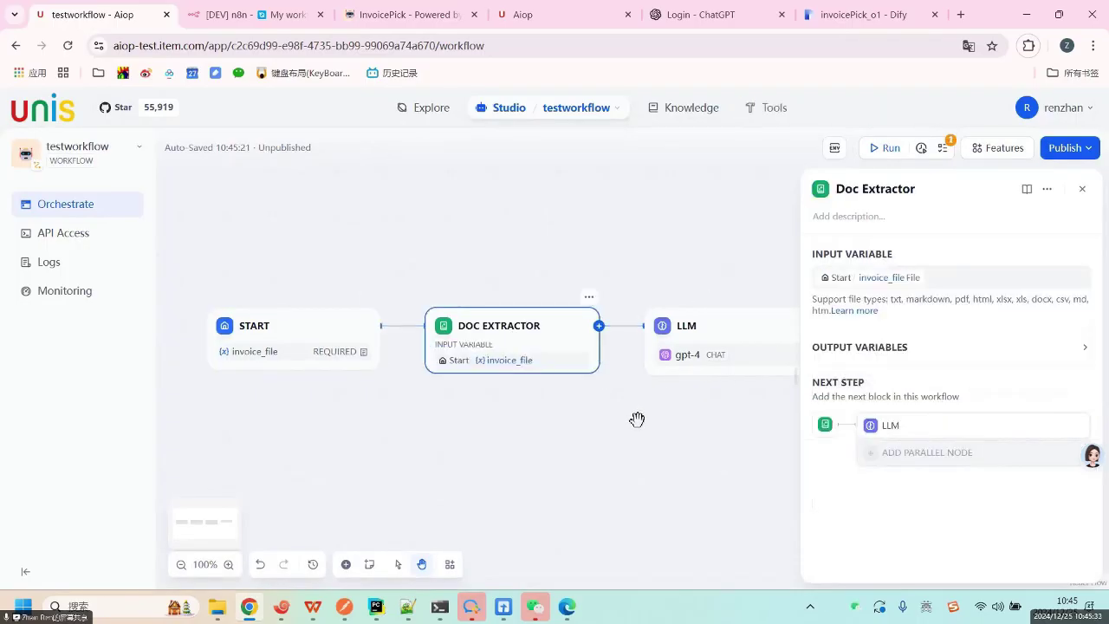
{"action": "left_click", "coordinate": [968, 279]}
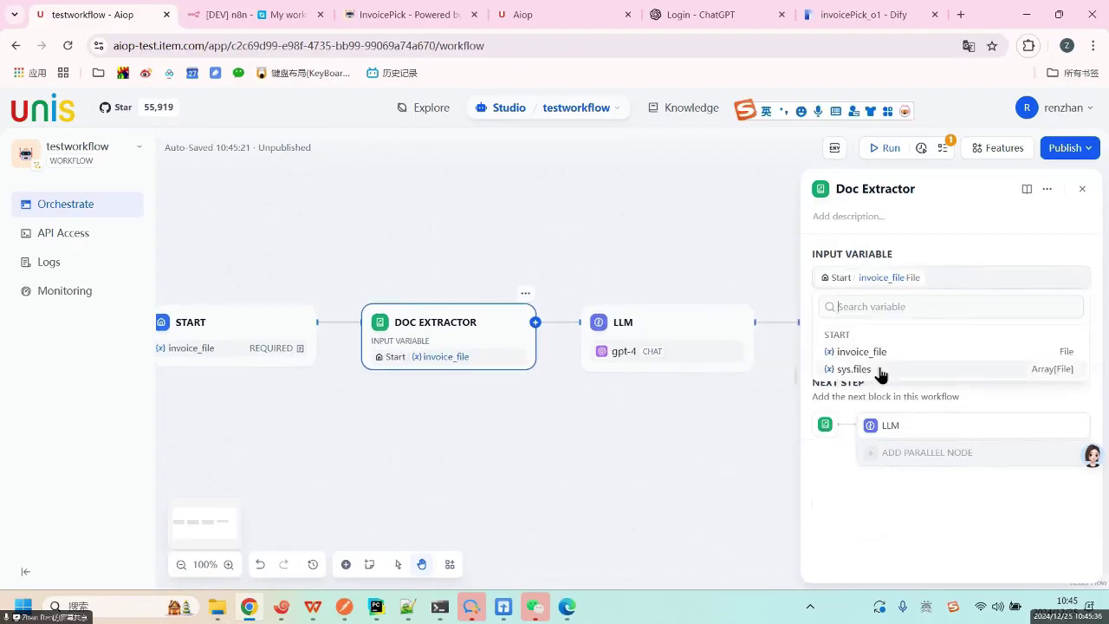
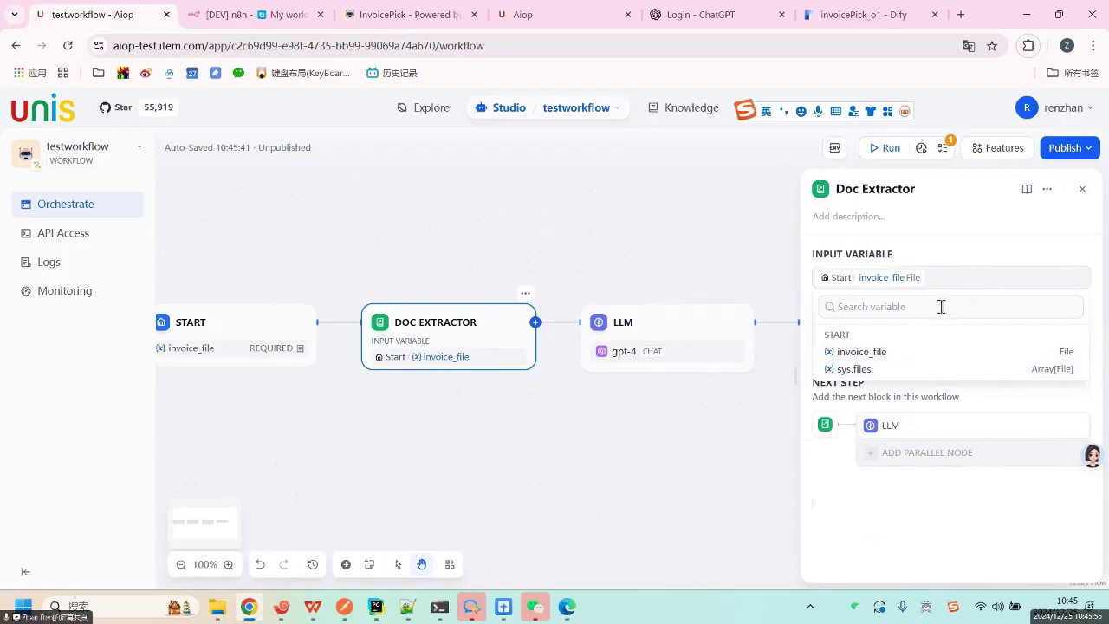
Close the variable list, keeping Start / invoice_file as the Doc Extractor input, and pan toward END.
{"action": "left_click", "coordinate": [837, 461]}
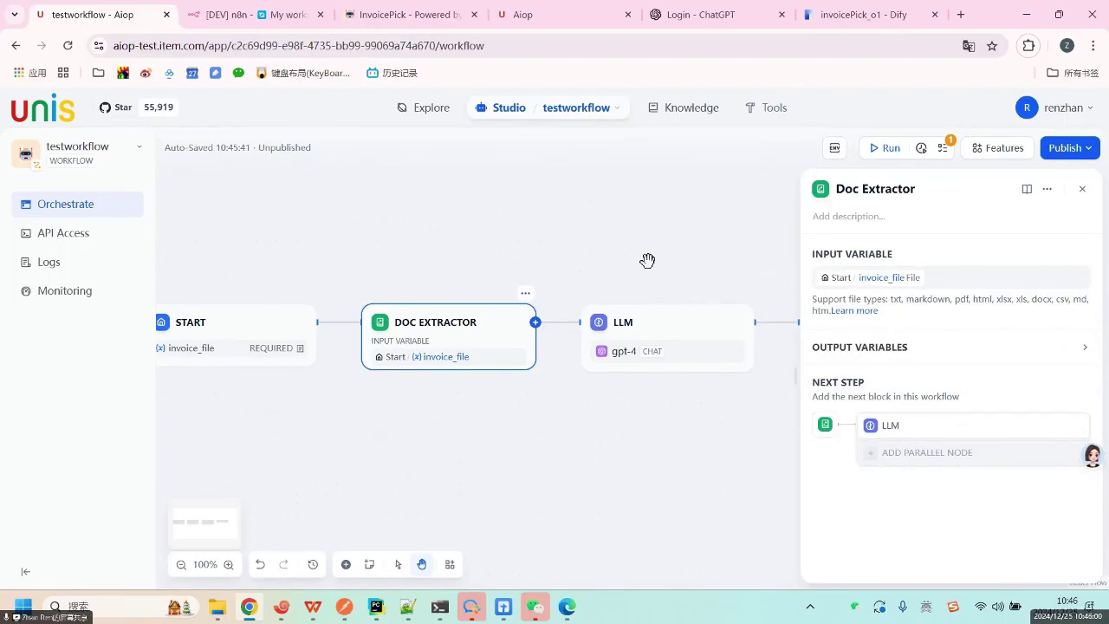
{"action": "left_click_drag", "start_coordinate": [647, 260], "coordinate": [530, 260]}
Write 提取发票信息 as the LLM node's system prompt.
{"action": "left_click", "coordinate": [587, 322]}
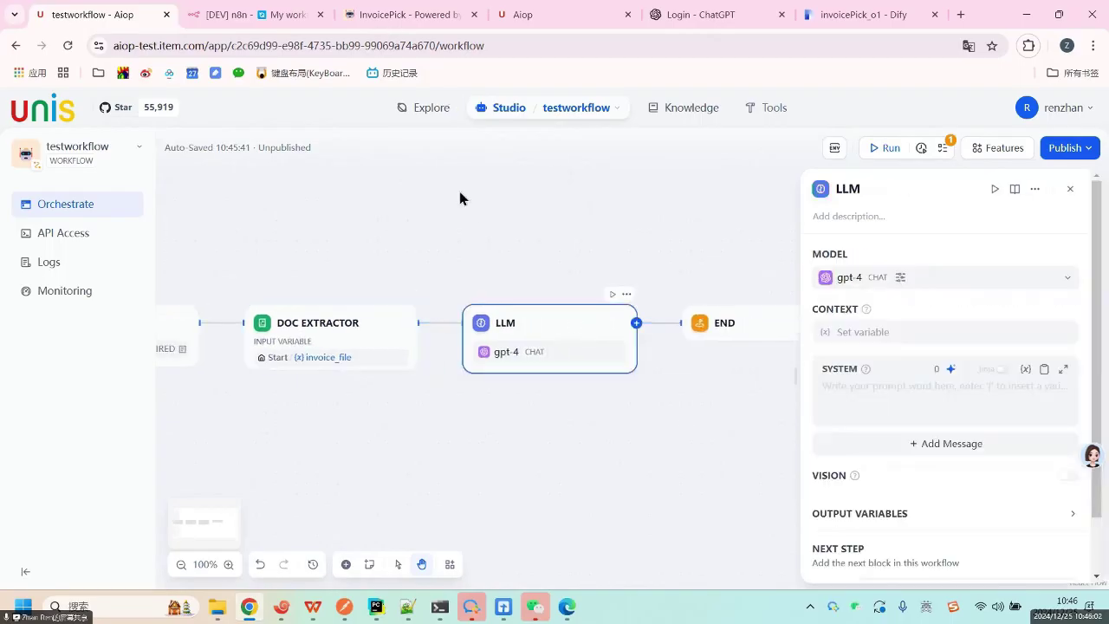
{"action": "left_click", "coordinate": [882, 387]}
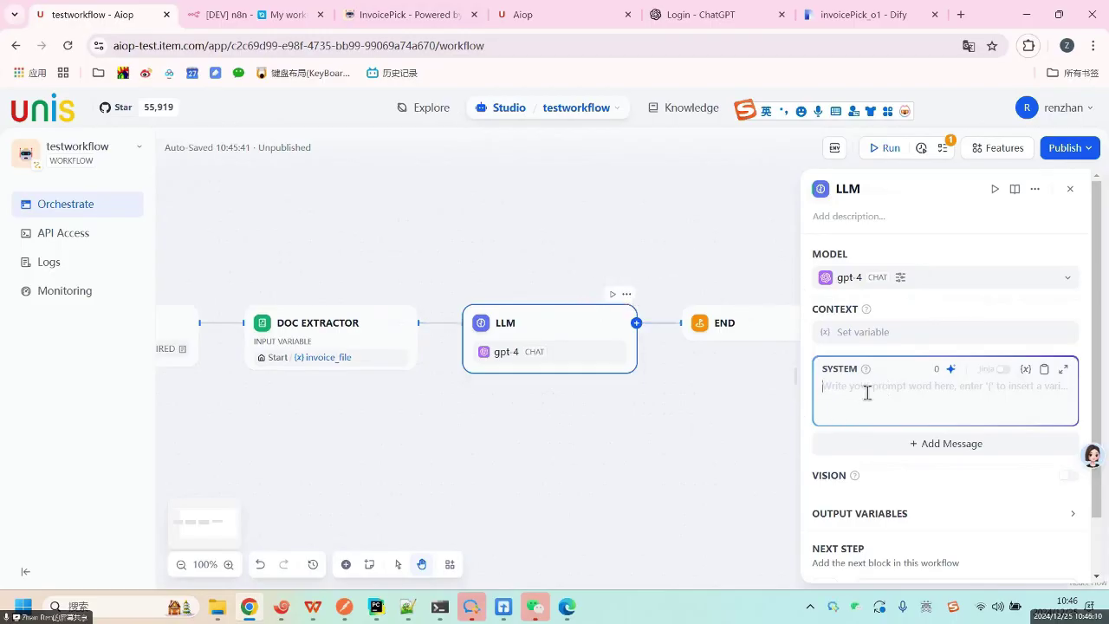
{"action": "type", "text": "tiq"}
{"action": "key", "text": "BackSpace"}
{"action": "key", "text": "BackSpace"}
{"action": "key", "text": "shift"}
{"action": "type", "text": "tiqu"}
{"action": "key", "text": "space"}
{"action": "type", "text": "fapiao"}
{"action": "key", "text": "space"}
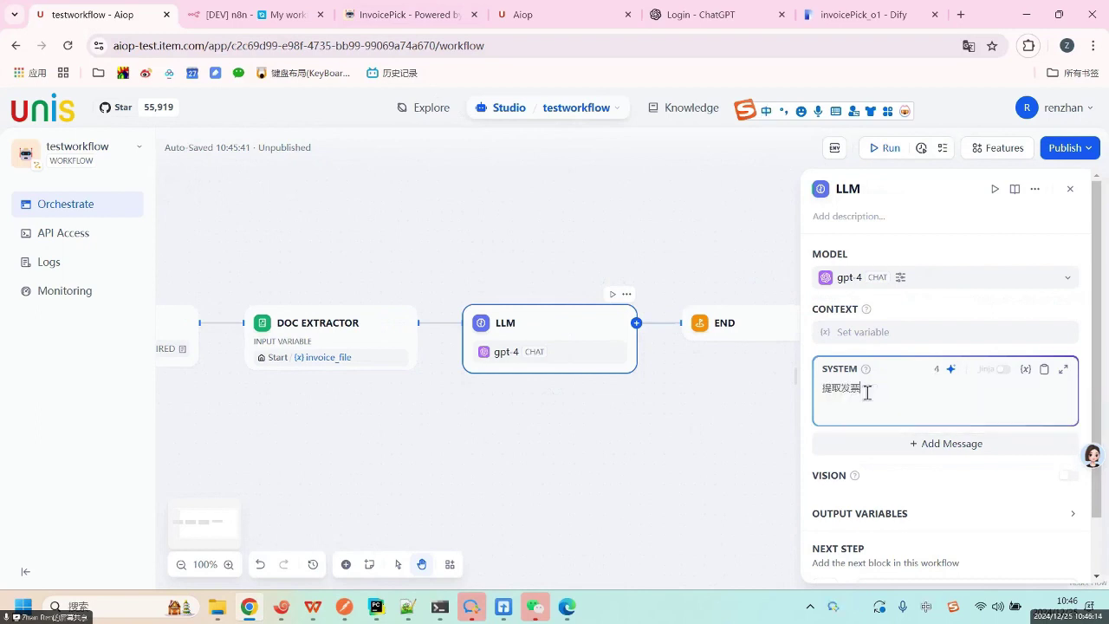
{"action": "type", "text": "xinxi"}
{"action": "key", "text": "space"}
Append the Doc Extractor text variable to the prompt and close the LLM settings.
{"action": "key", "text": "shift"}
{"action": "type", "text": "/"}
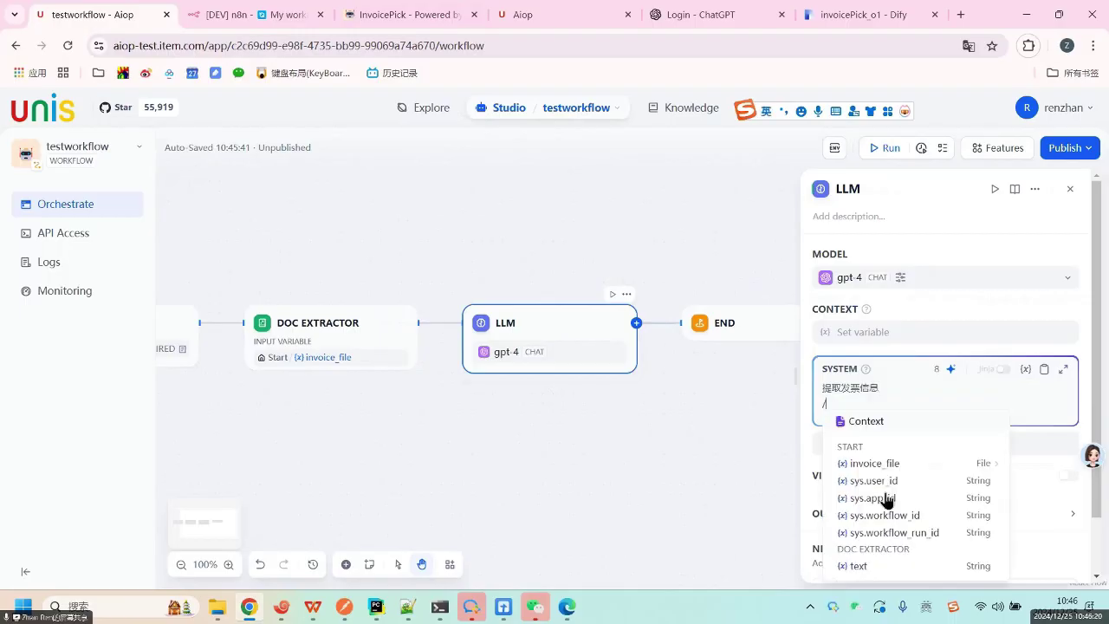
{"action": "left_click", "coordinate": [886, 569]}
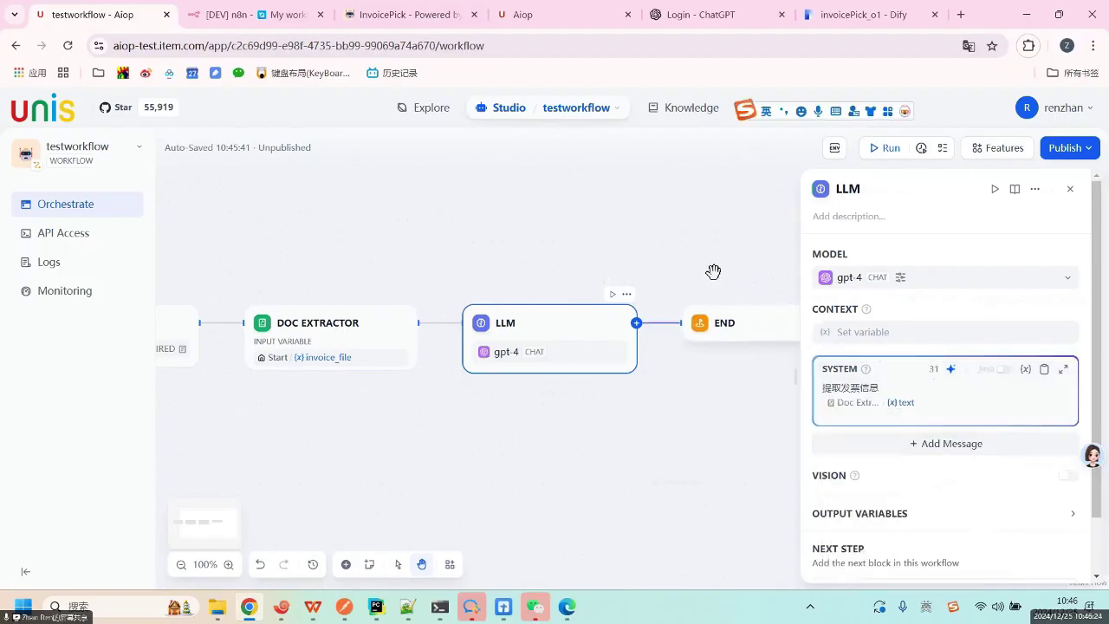
{"action": "left_click", "coordinate": [824, 227]}
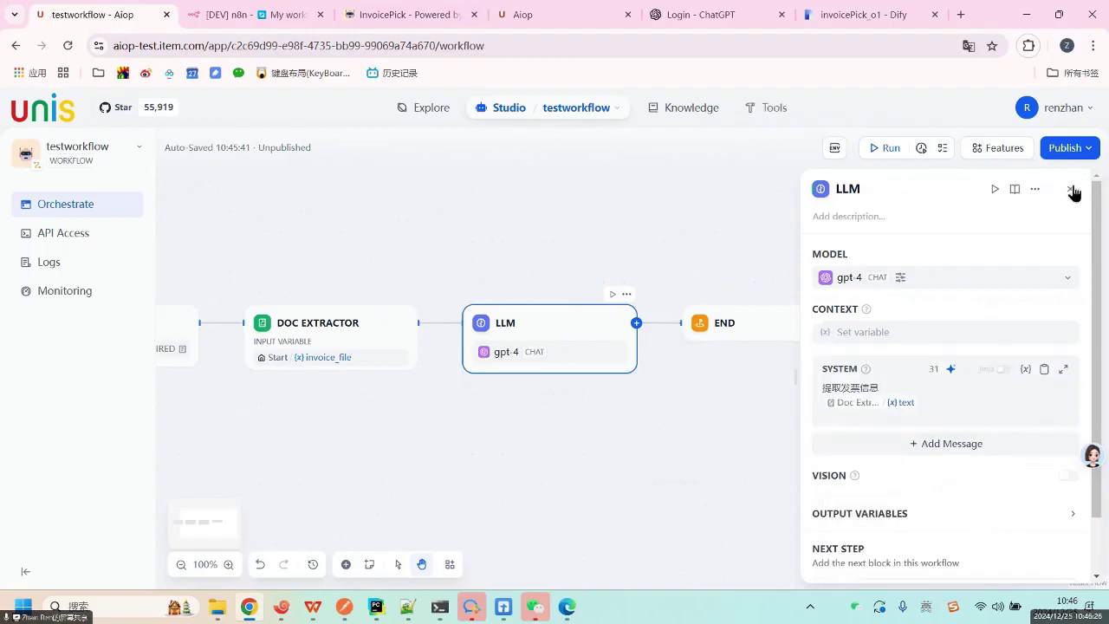
{"action": "left_click", "coordinate": [879, 153]}
Test-run the workflow with the invoice PDF uploaded as invoice_file.
{"action": "left_click", "coordinate": [880, 158]}
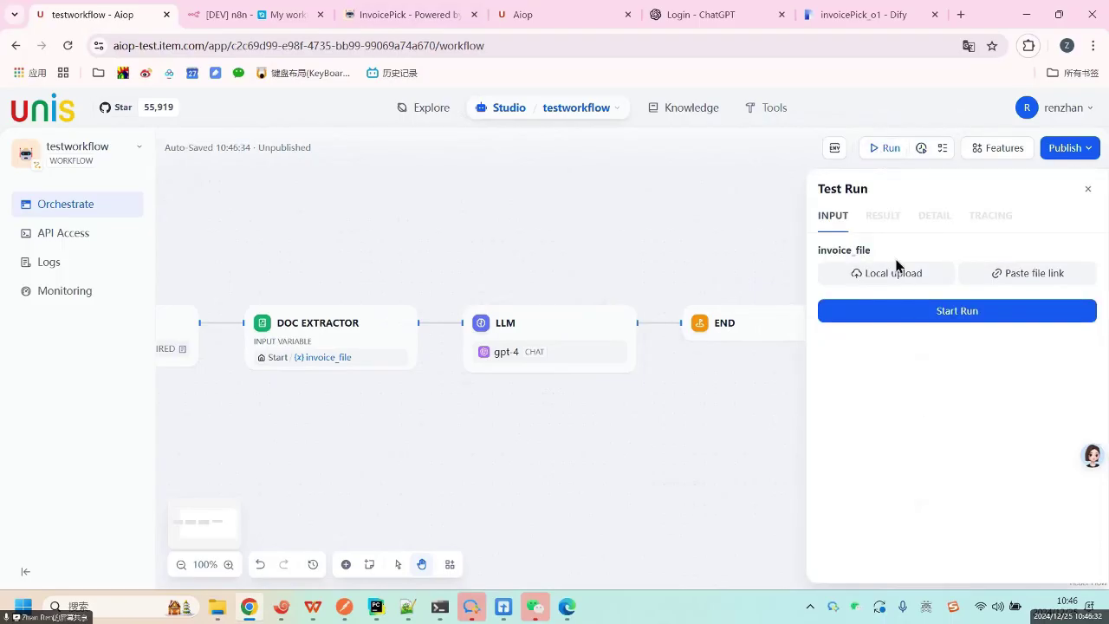
{"action": "left_click", "coordinate": [885, 293]}
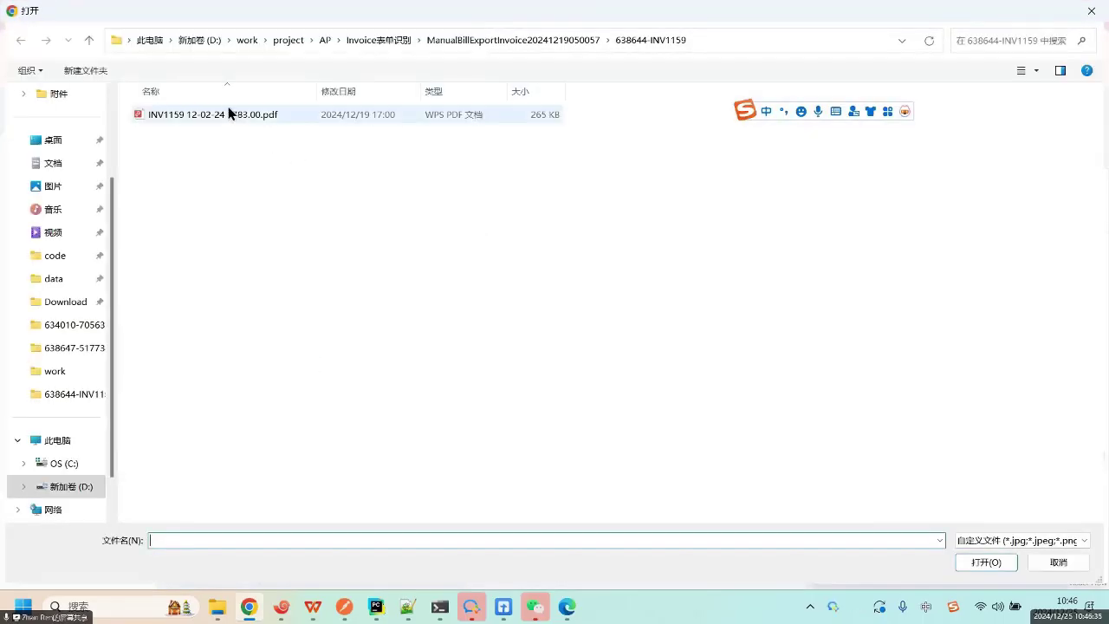
{"action": "double_click", "coordinate": [231, 113]}
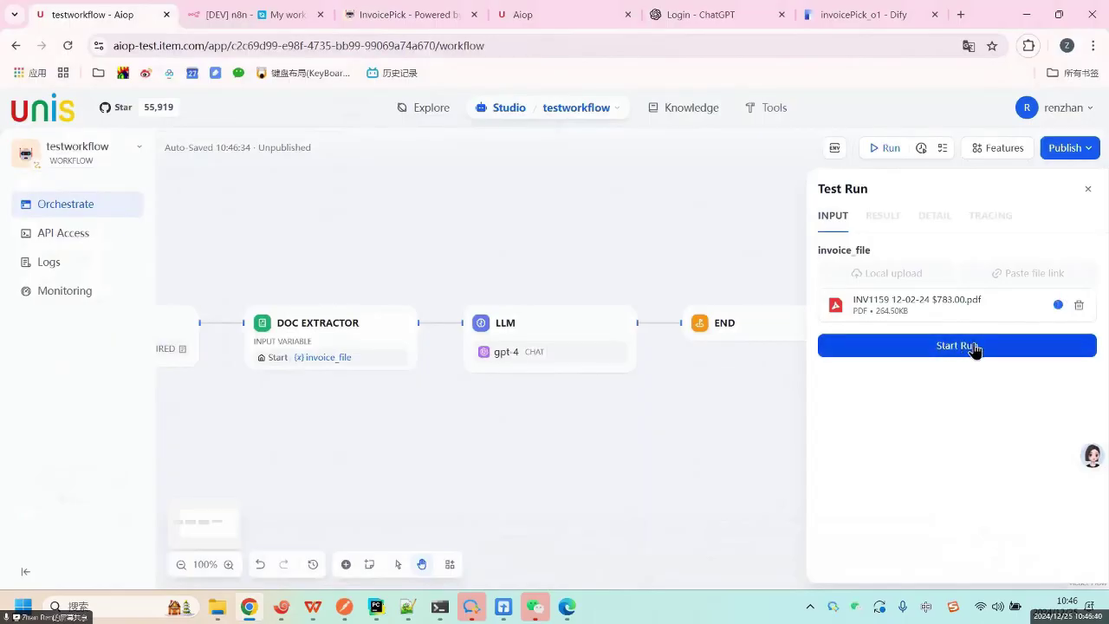
{"action": "left_click", "coordinate": [973, 351]}
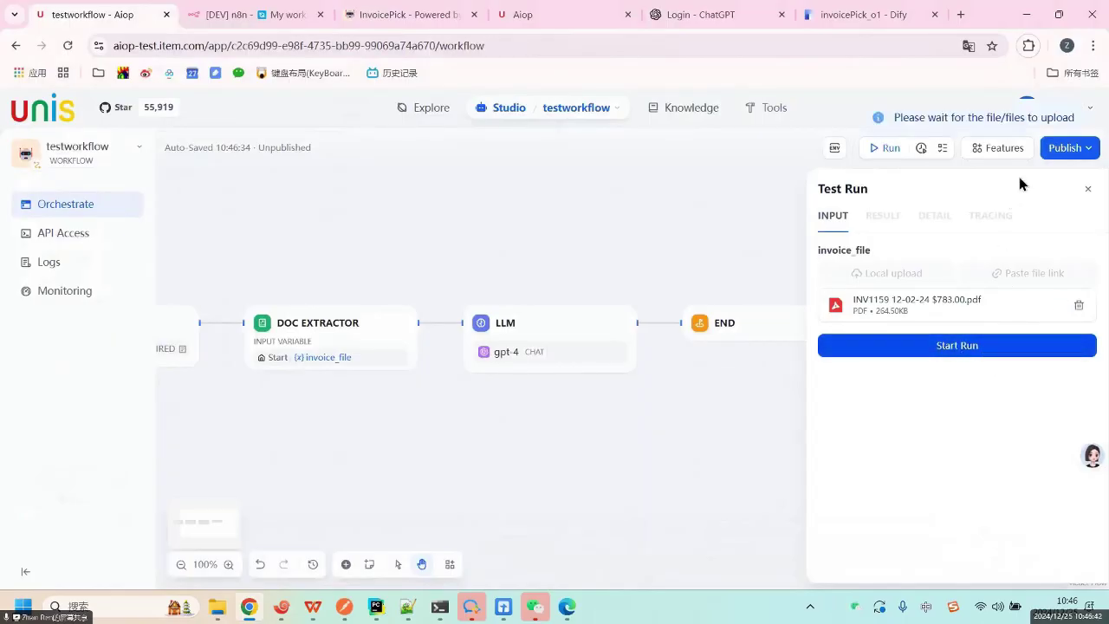
{"action": "left_click", "coordinate": [976, 350]}
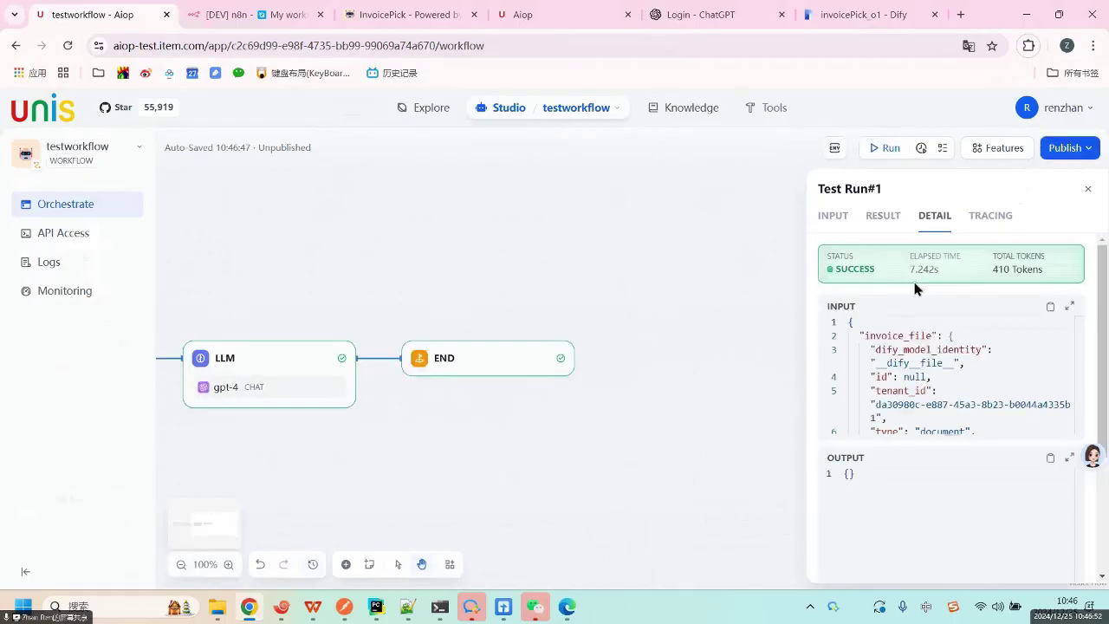
Review the run's result and details (success, 7.242 s, 410 tokens, empty output), then return to Input.
{"action": "scroll", "coordinate": [948, 392], "scroll_direction": "down", "scroll_amount": 2}
{"action": "scroll", "coordinate": [959, 392], "scroll_direction": "down", "scroll_amount": 3}
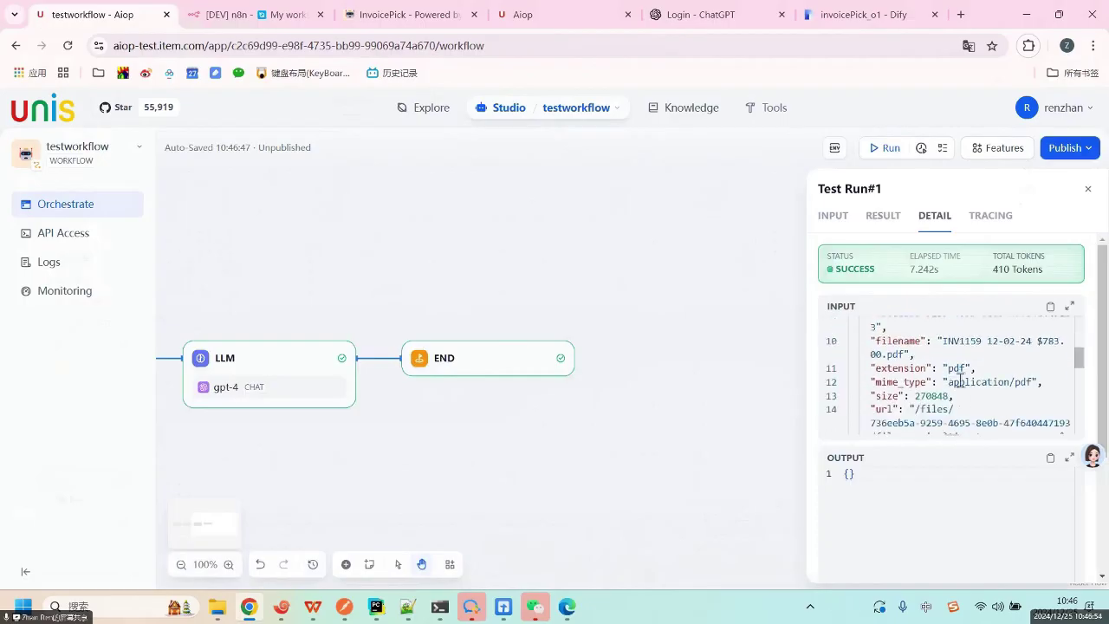
{"action": "left_click", "coordinate": [887, 222]}
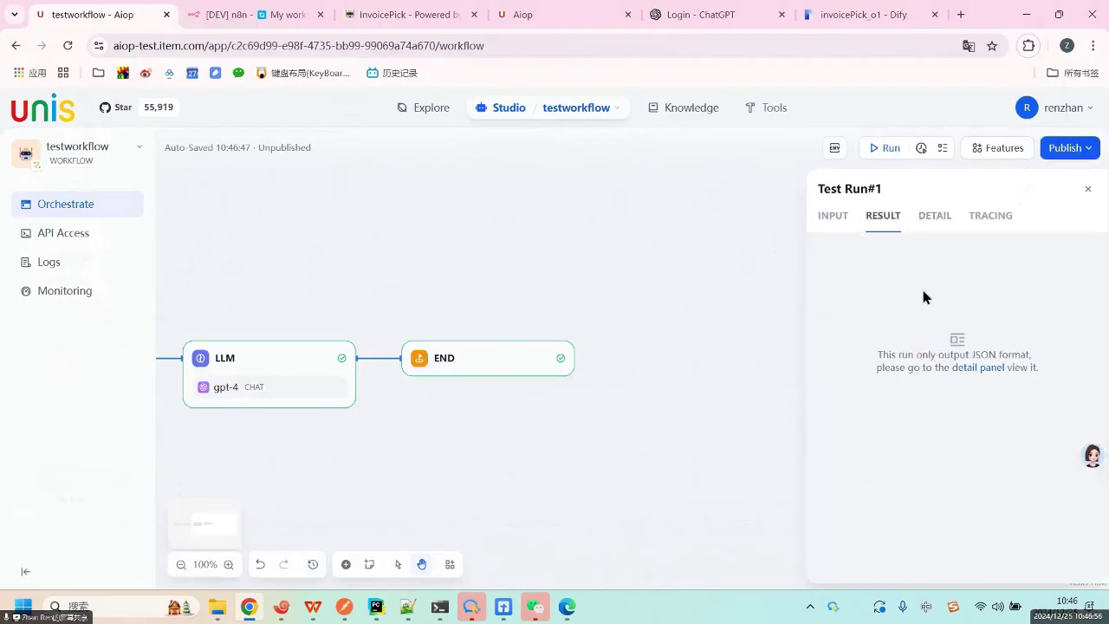
{"action": "left_click", "coordinate": [931, 215]}
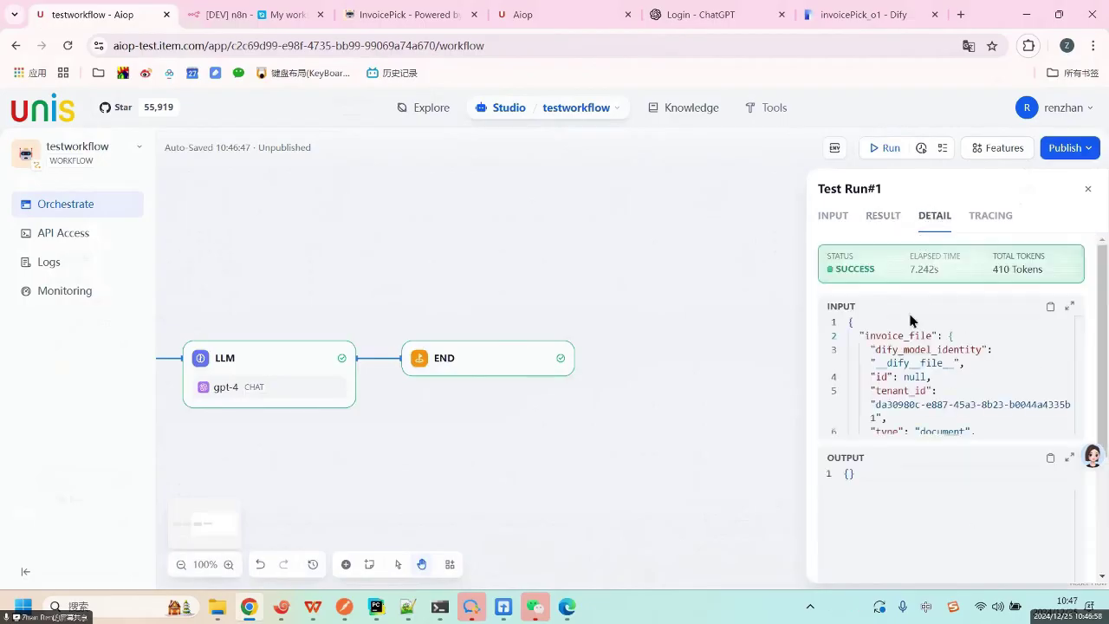
{"action": "scroll", "coordinate": [975, 386], "scroll_direction": "down", "scroll_amount": 10}
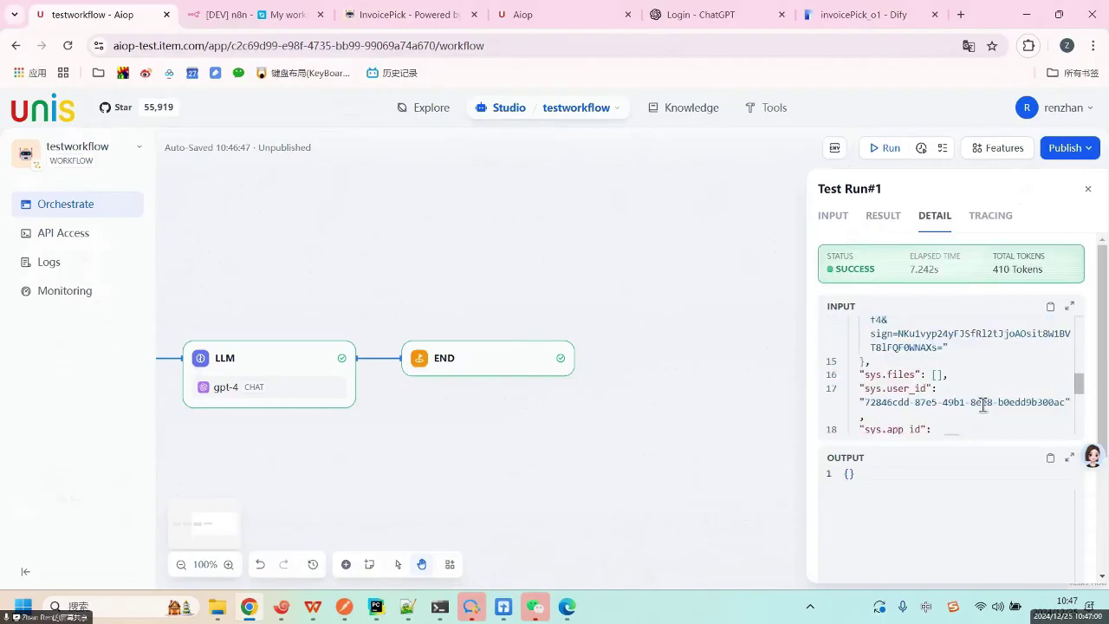
{"action": "scroll", "coordinate": [962, 394], "scroll_direction": "up", "scroll_amount": 3}
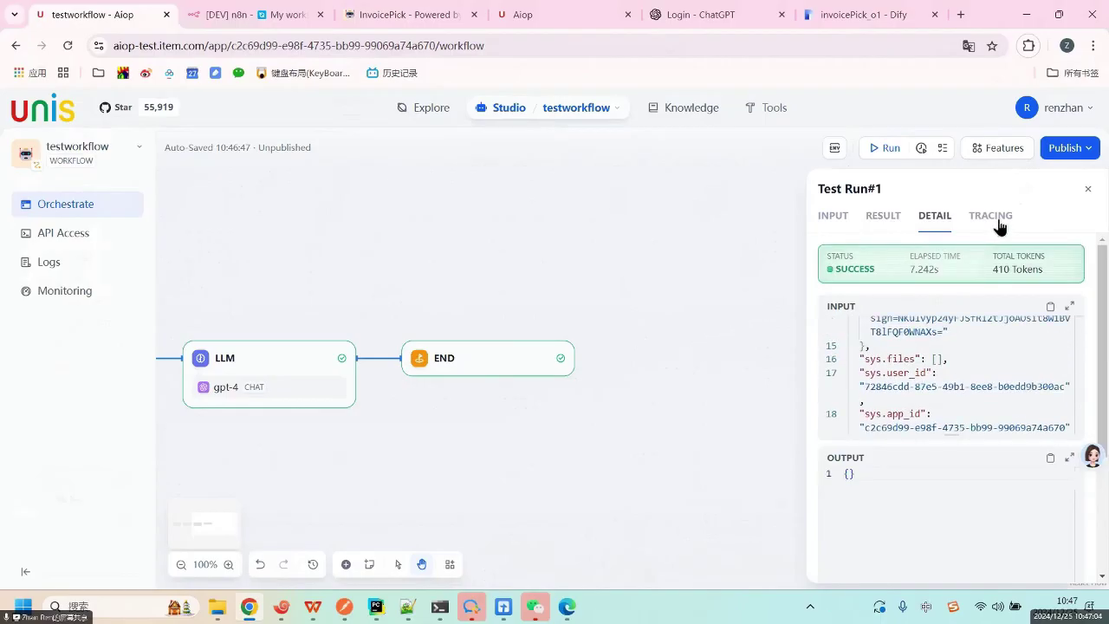
{"action": "left_click", "coordinate": [830, 216]}
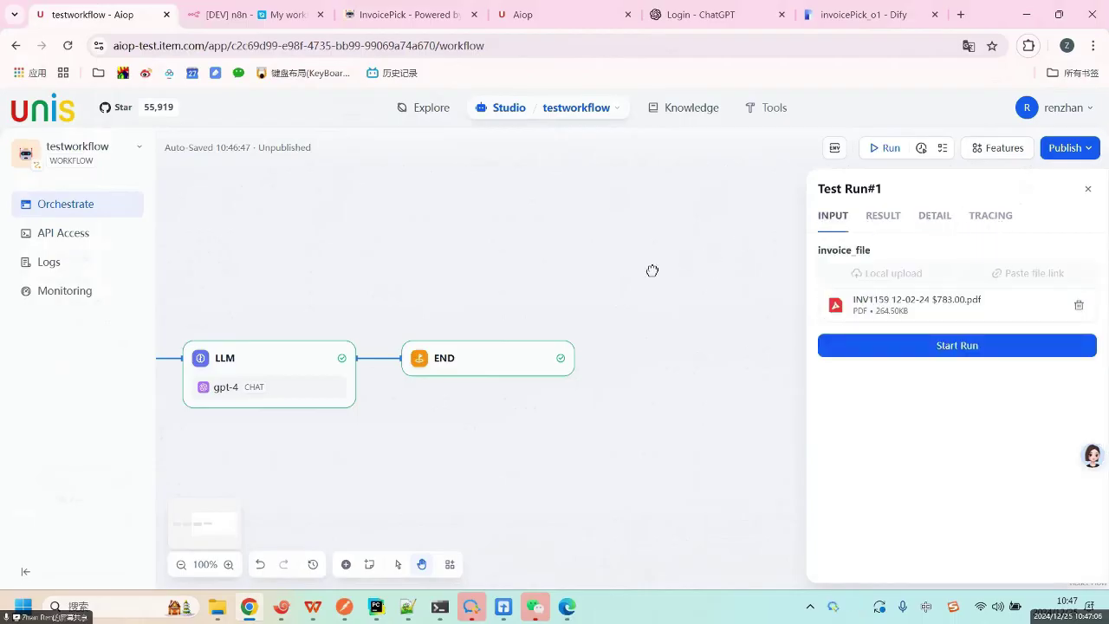
{"action": "left_click_drag", "start_coordinate": [483, 230], "coordinate": [597, 252]}
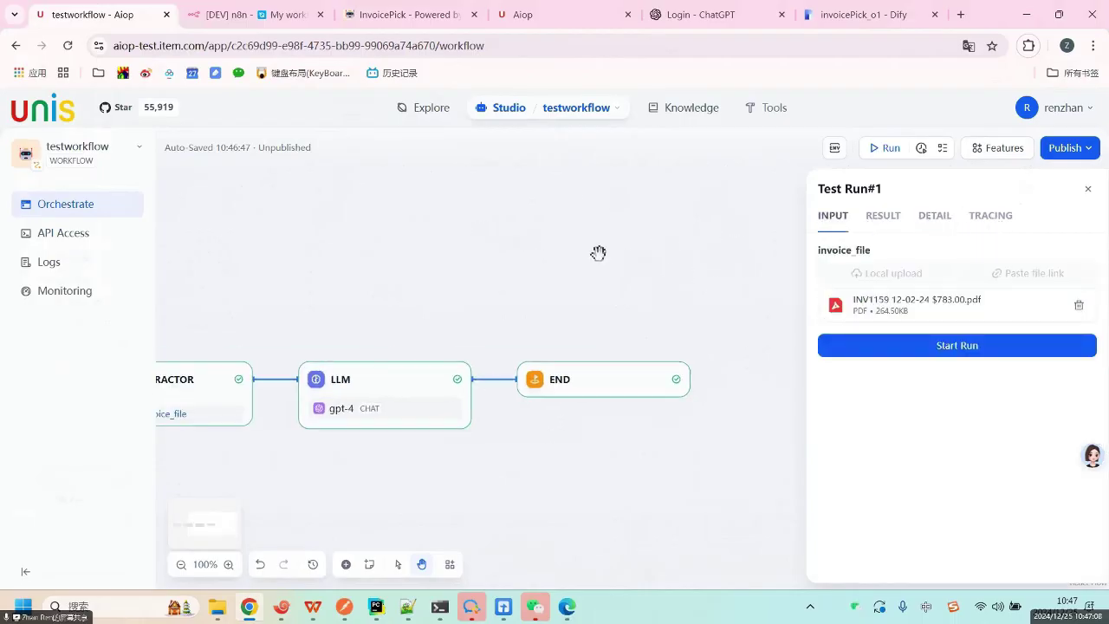
Create a blank Agent-type app named testAgent from Studio.
{"action": "left_click", "coordinate": [506, 109]}
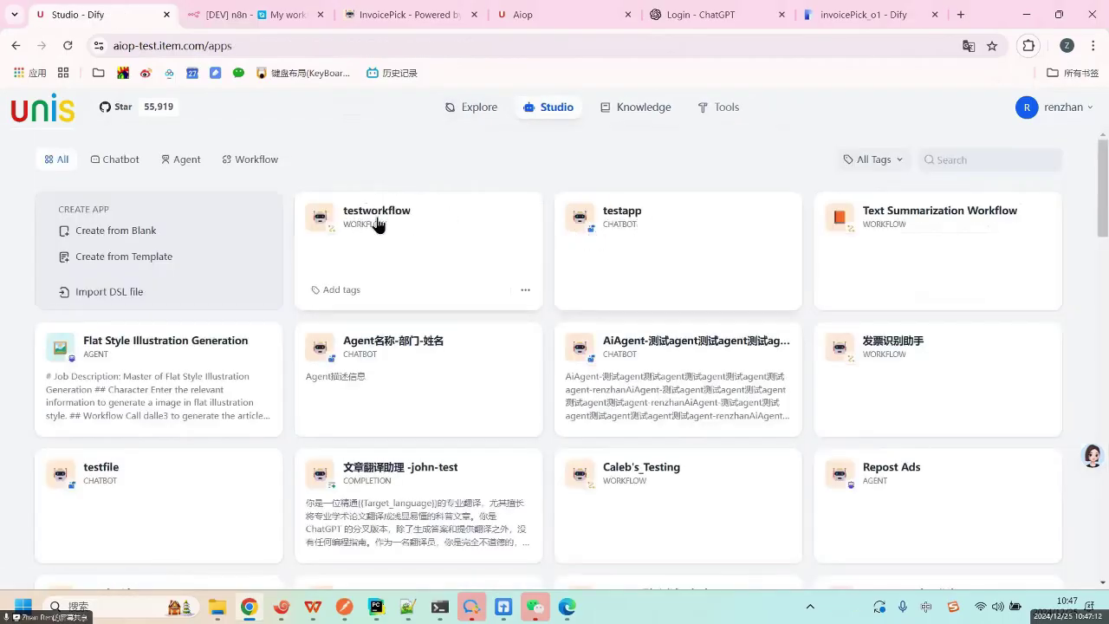
{"action": "left_click", "coordinate": [122, 231]}
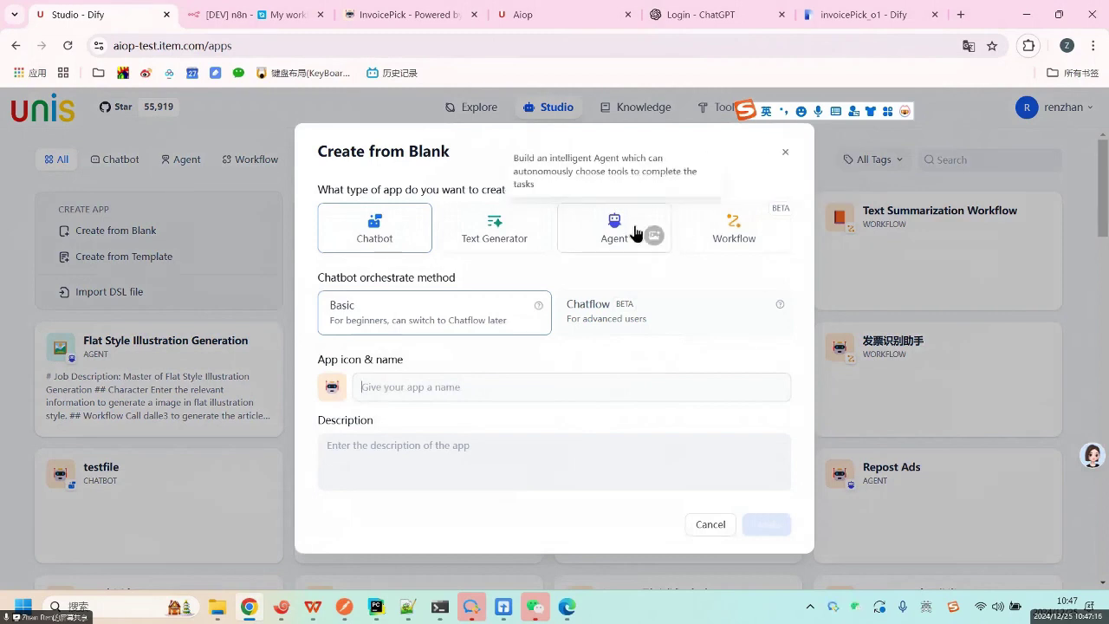
{"action": "left_click", "coordinate": [640, 232]}
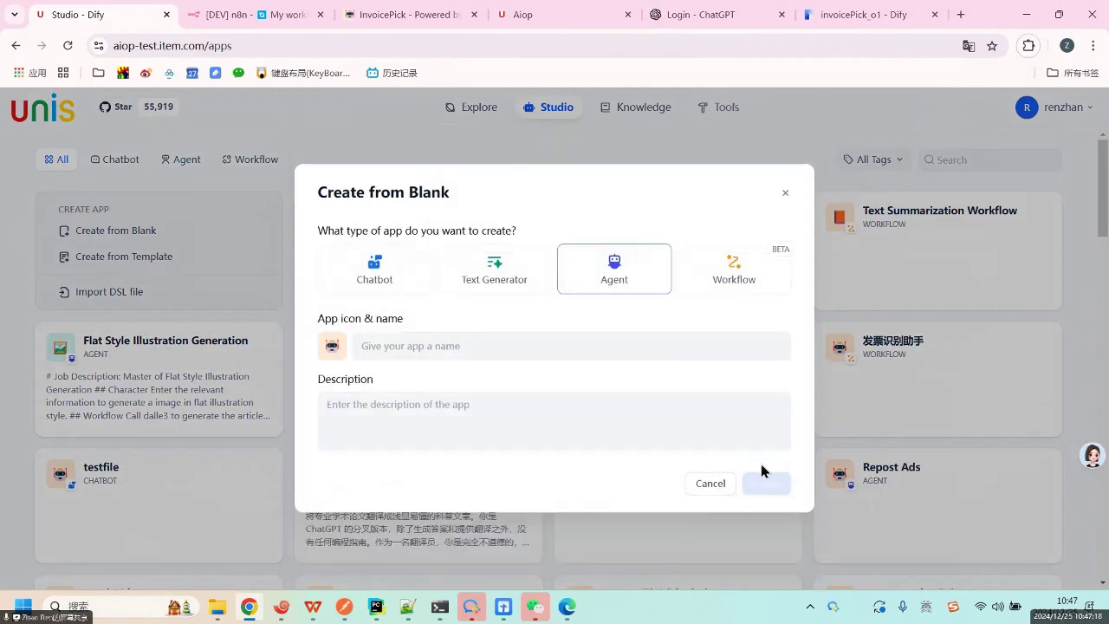
{"action": "left_click", "coordinate": [511, 346]}
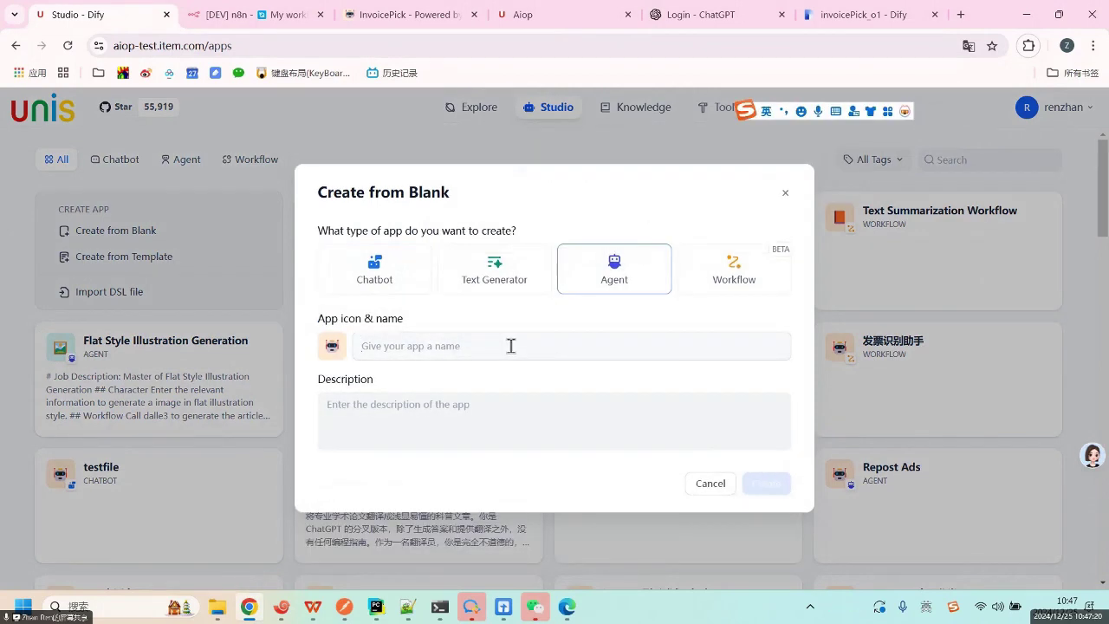
{"action": "type", "text": "testAgent"}
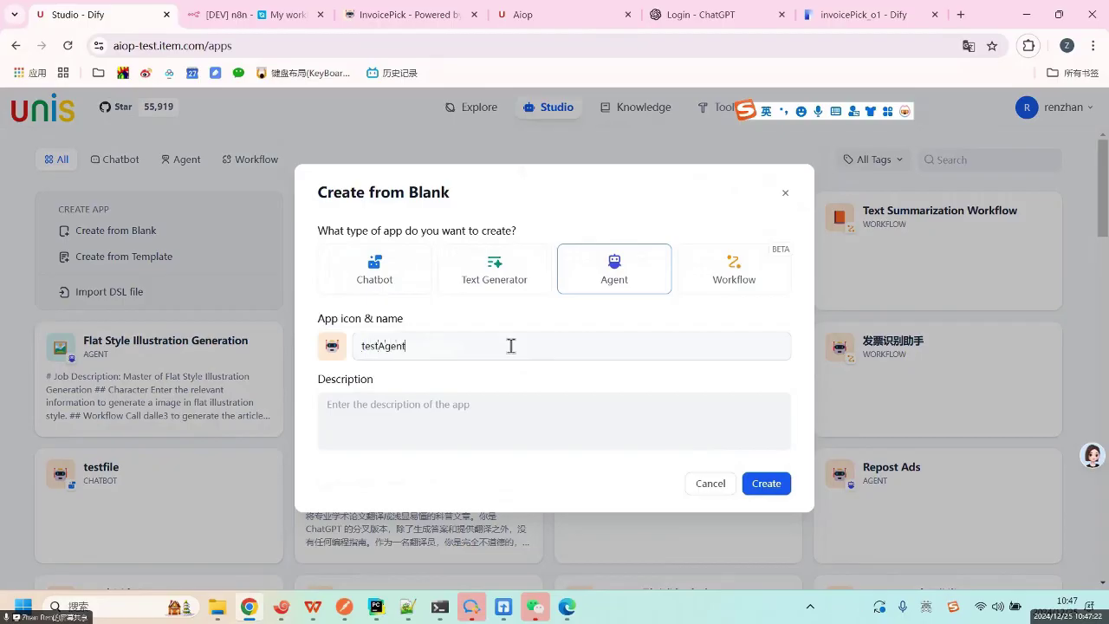
{"action": "left_click", "coordinate": [776, 492]}
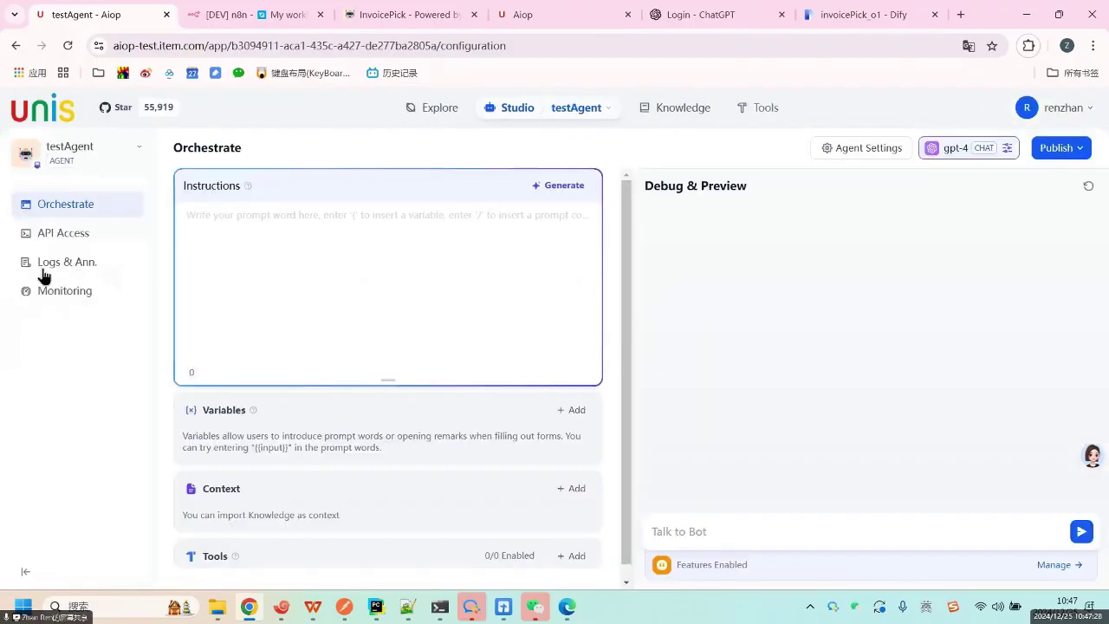
Open the Add Tool panel with Built-in, Custom and Workflow sources from testAgent's Tools section.
{"action": "left_click", "coordinate": [320, 243]}
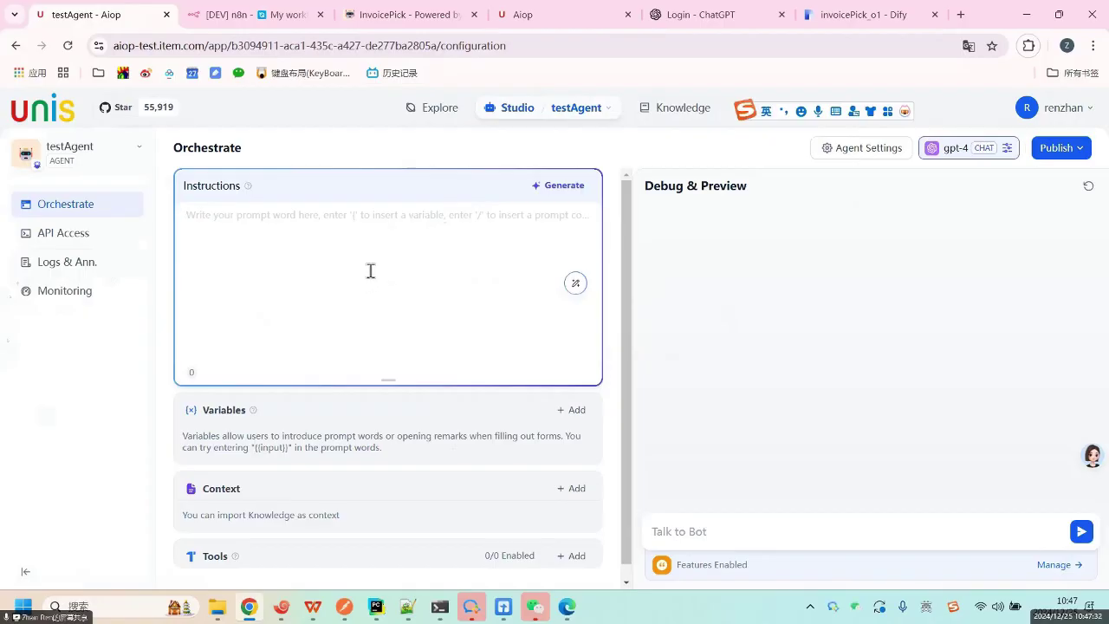
{"action": "scroll", "coordinate": [470, 329], "scroll_direction": "down", "scroll_amount": 1}
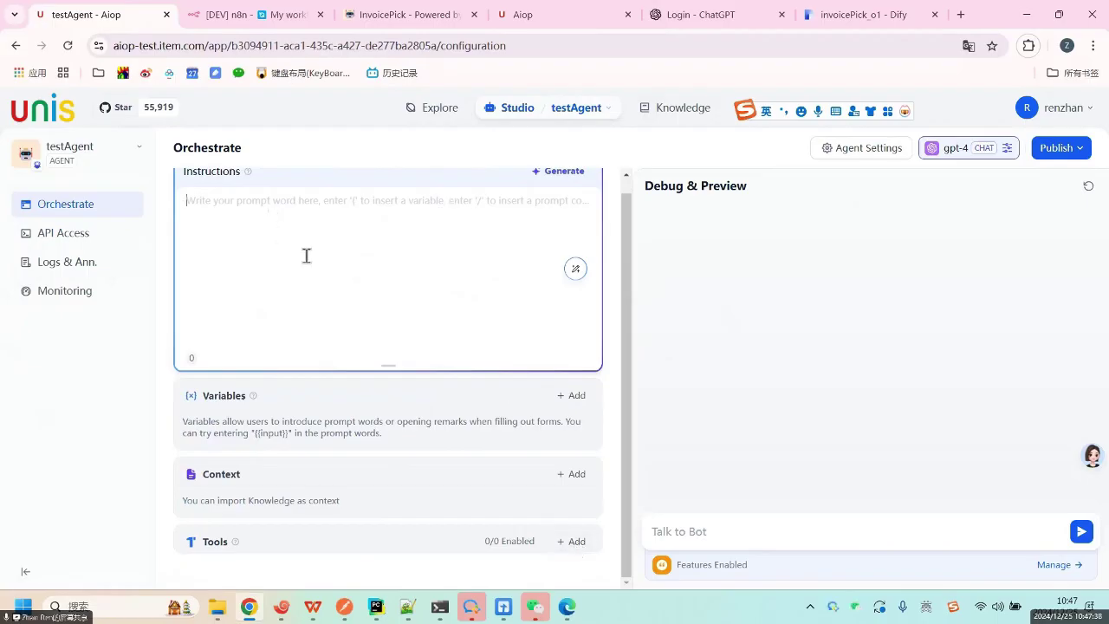
{"action": "scroll", "coordinate": [325, 252], "scroll_direction": "up", "scroll_amount": 1}
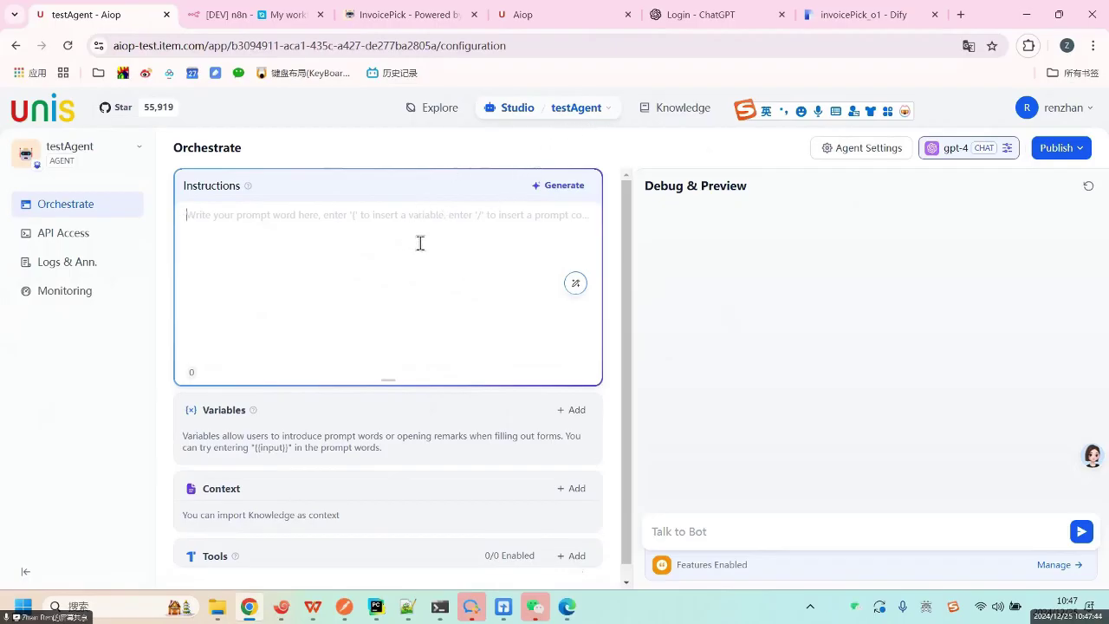
{"action": "left_click", "coordinate": [573, 556]}
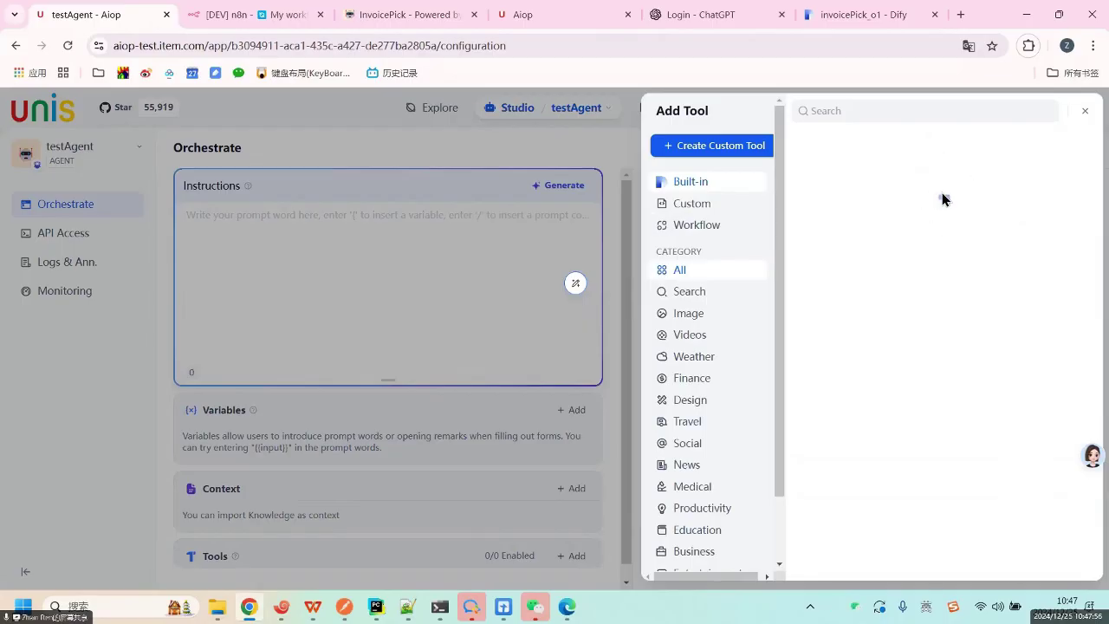
Add the custom TmsOrderRetrieve tool to testAgent.
{"action": "left_click", "coordinate": [682, 205]}
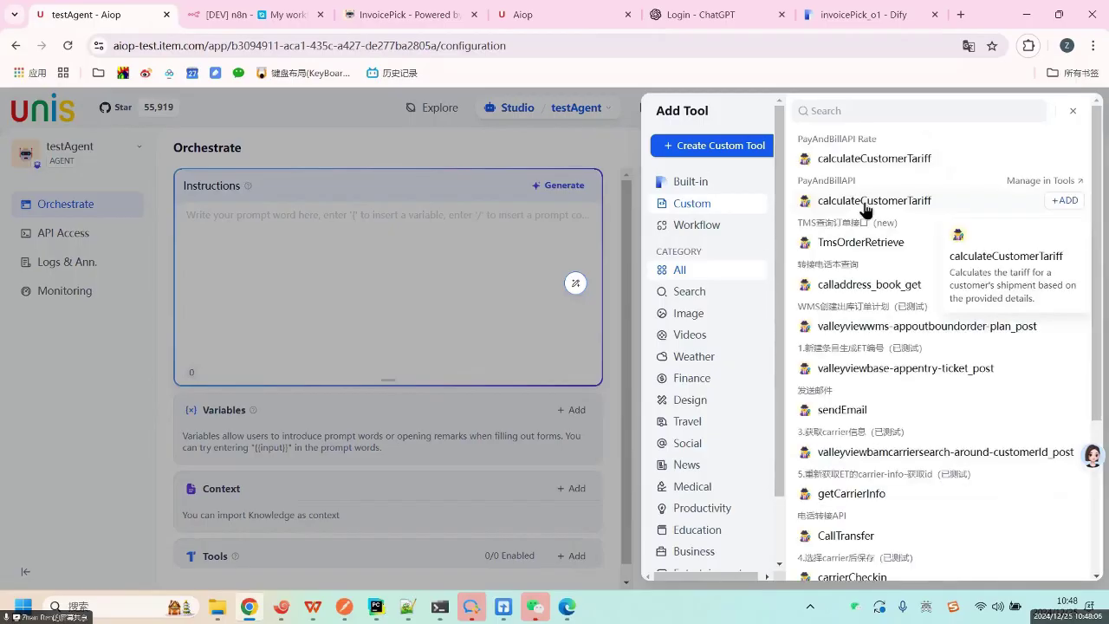
{"action": "scroll", "coordinate": [879, 182], "scroll_direction": "down", "scroll_amount": 1}
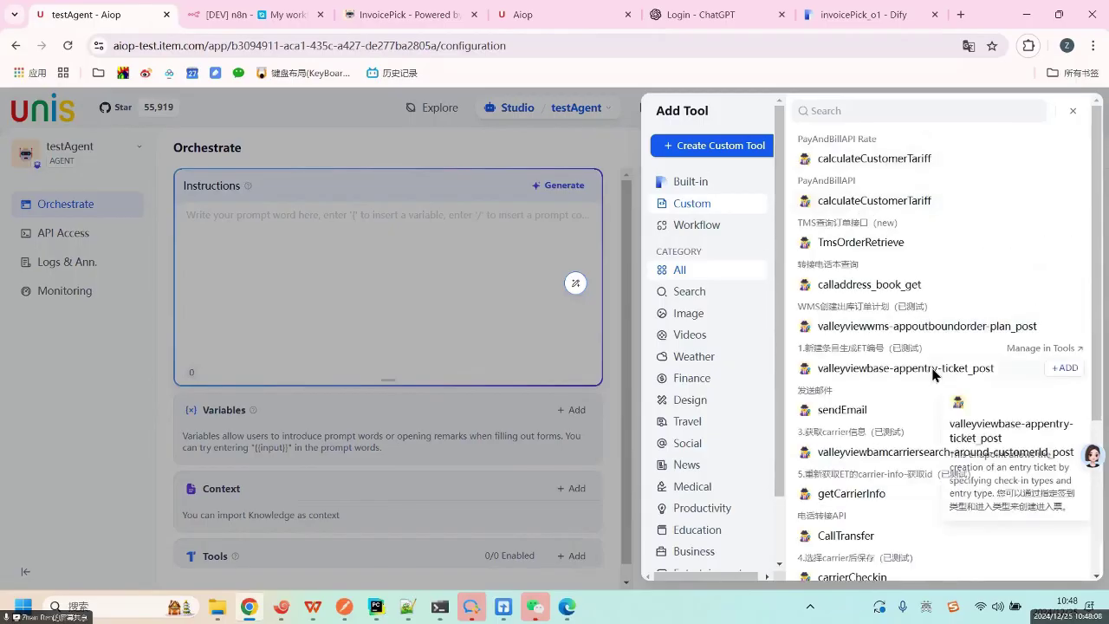
{"action": "scroll", "coordinate": [927, 390], "scroll_direction": "down", "scroll_amount": 3}
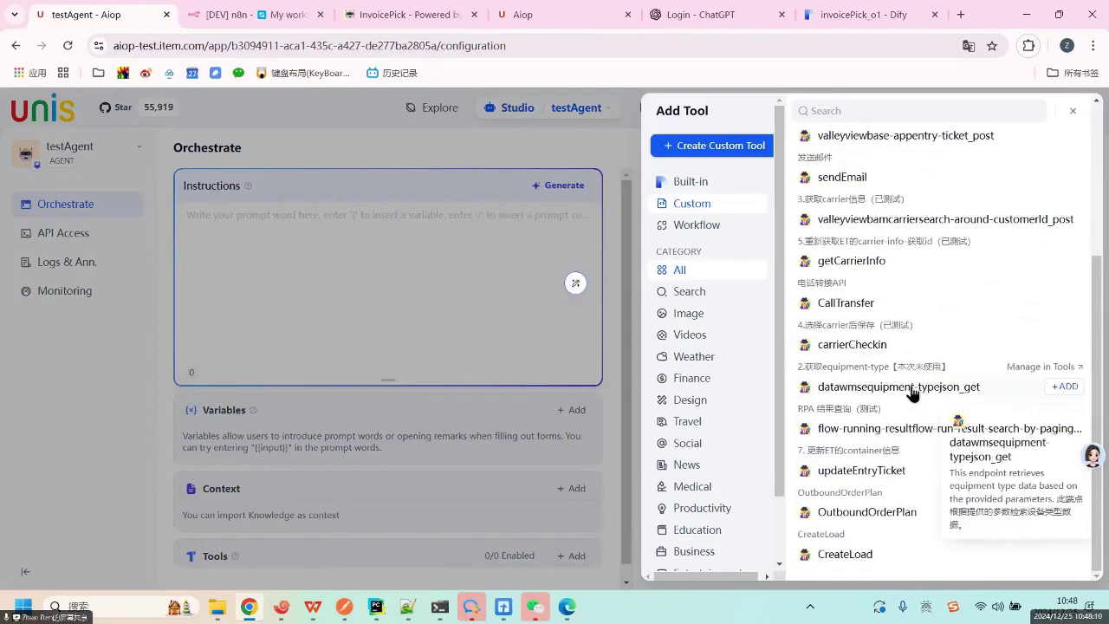
{"action": "scroll", "coordinate": [908, 381], "scroll_direction": "up", "scroll_amount": 4}
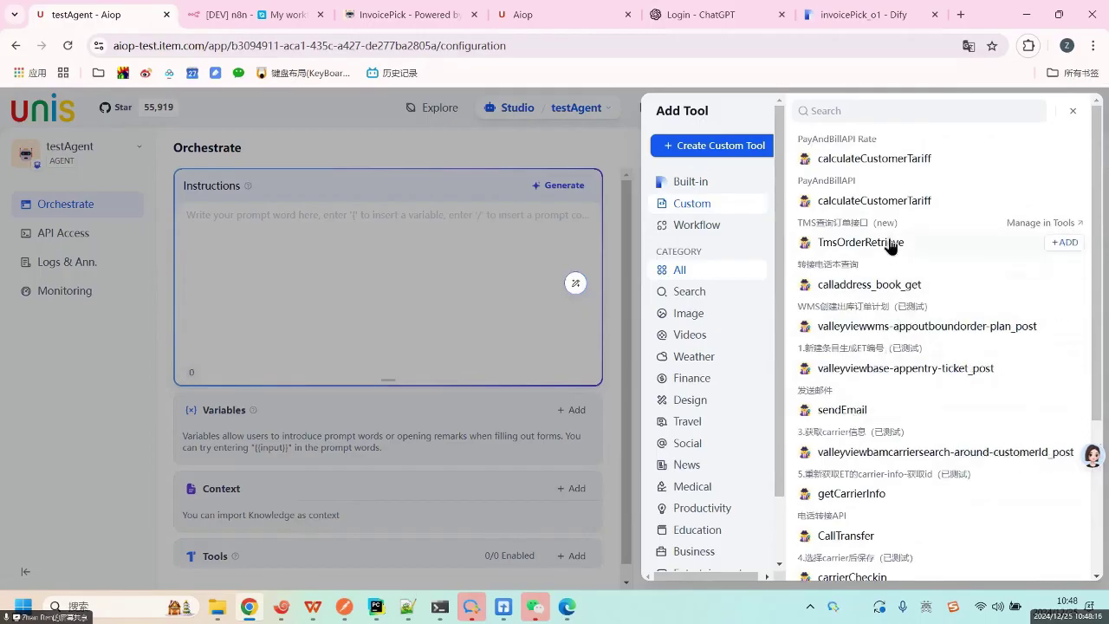
{"action": "mouse_move", "coordinate": [885, 247]}
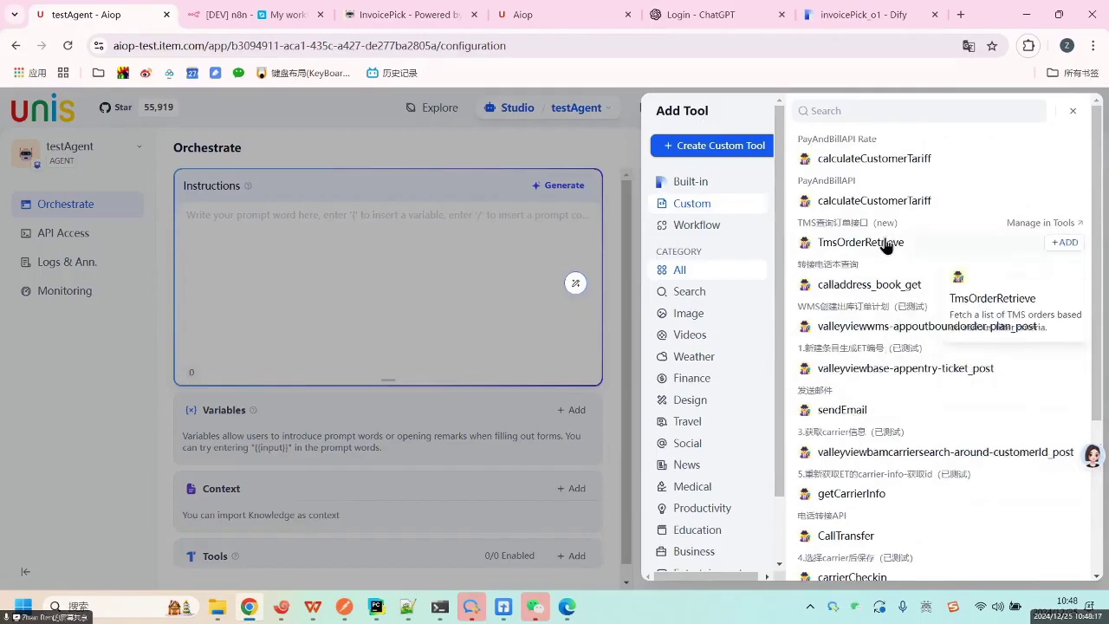
{"action": "left_click", "coordinate": [1070, 246]}
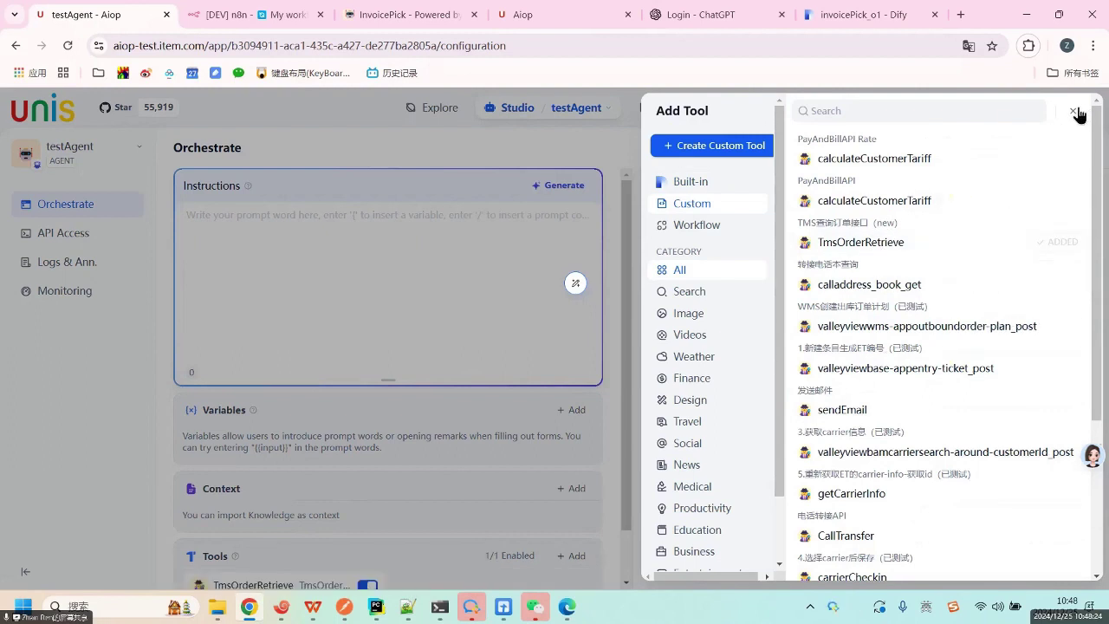
Browse the built-in tools list, then close the tool picker.
{"action": "left_click", "coordinate": [676, 182]}
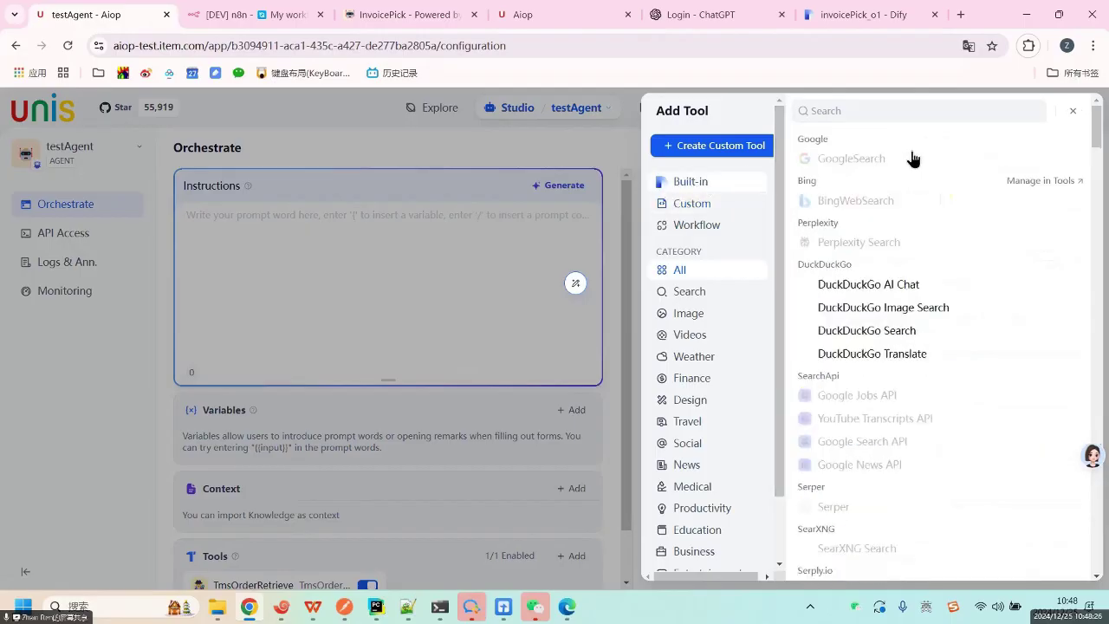
{"action": "scroll", "coordinate": [866, 407], "scroll_direction": "down", "scroll_amount": 3}
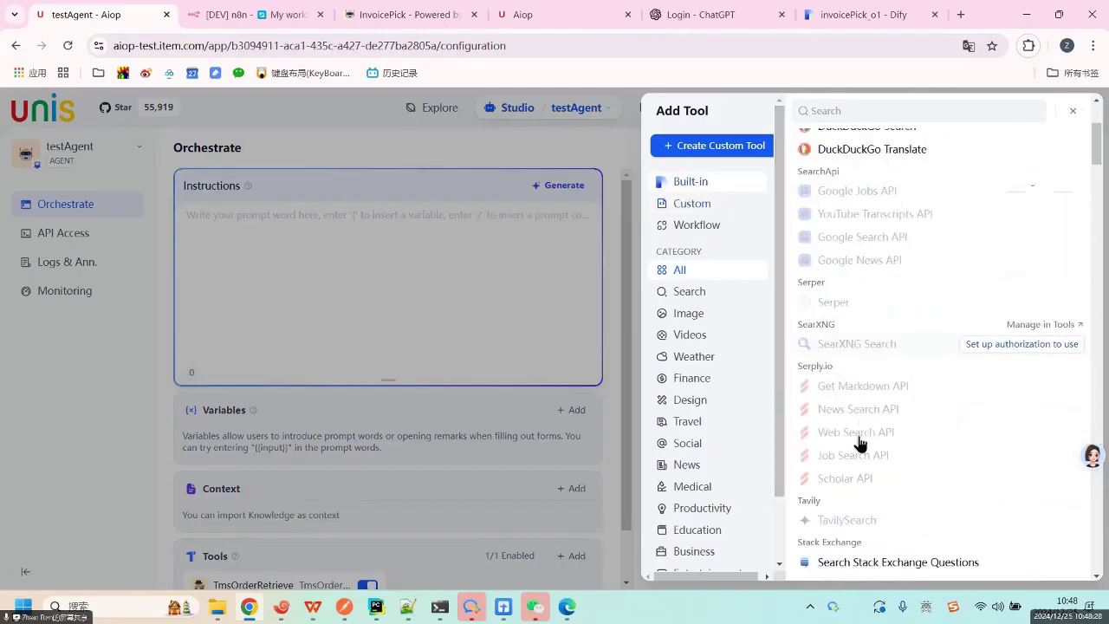
{"action": "scroll", "coordinate": [866, 450], "scroll_direction": "down", "scroll_amount": 15}
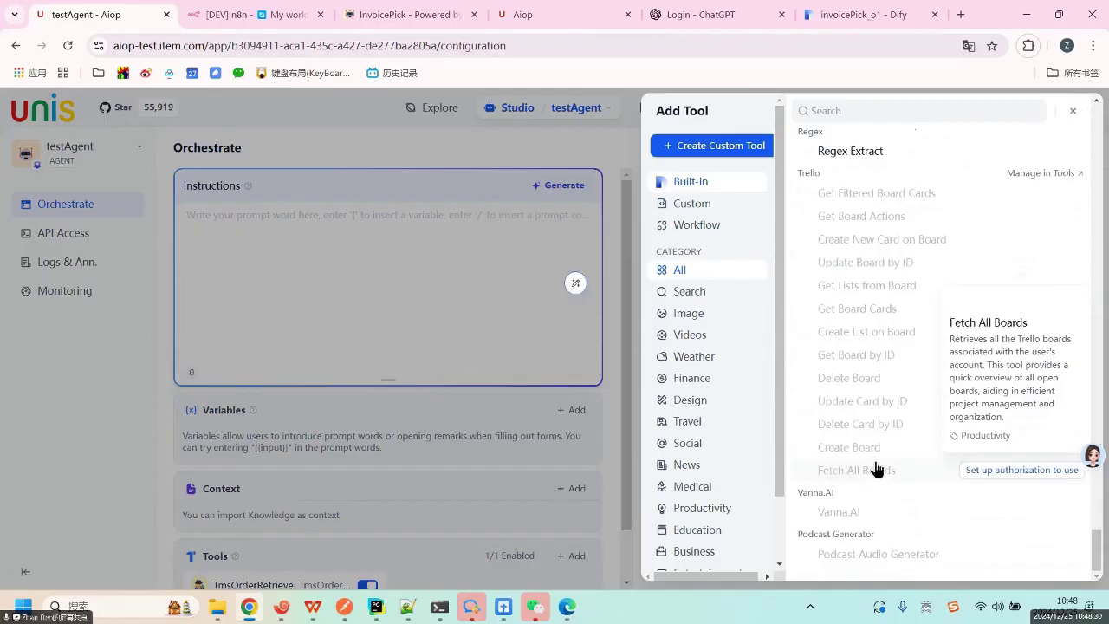
{"action": "scroll", "coordinate": [875, 467], "scroll_direction": "up", "scroll_amount": 10}
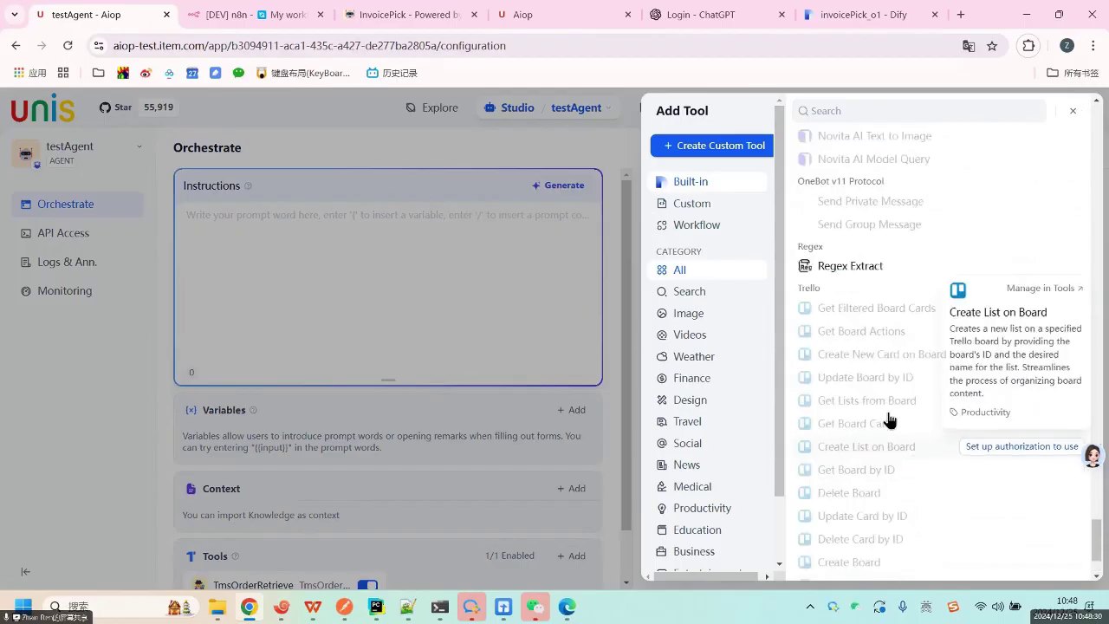
{"action": "left_click", "coordinate": [1068, 113]}
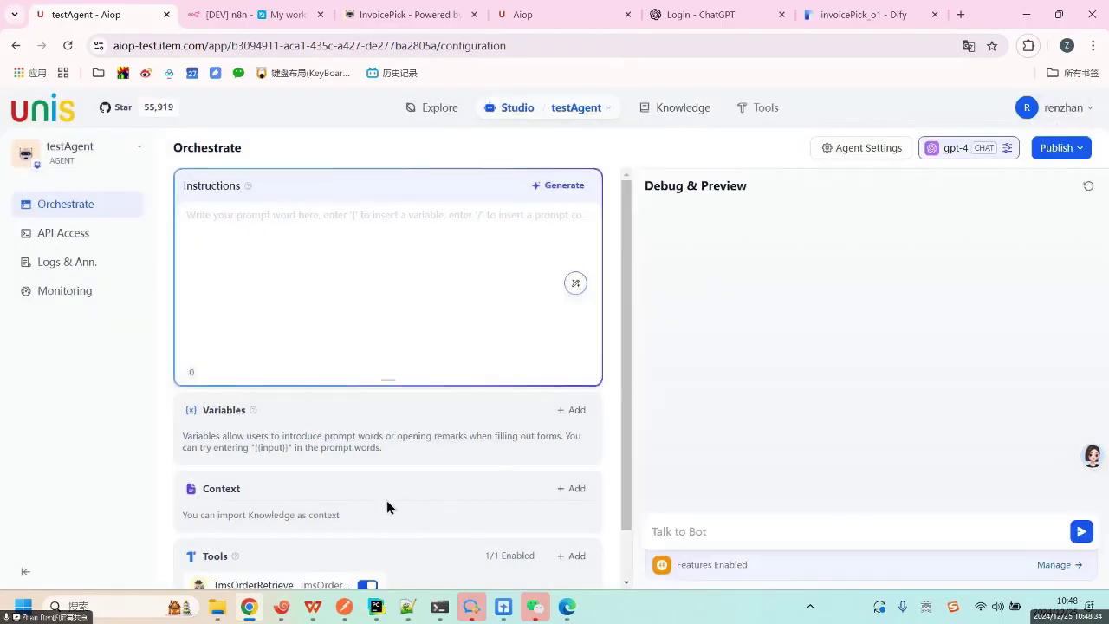
{"action": "scroll", "coordinate": [387, 507], "scroll_direction": "down", "scroll_amount": 1}
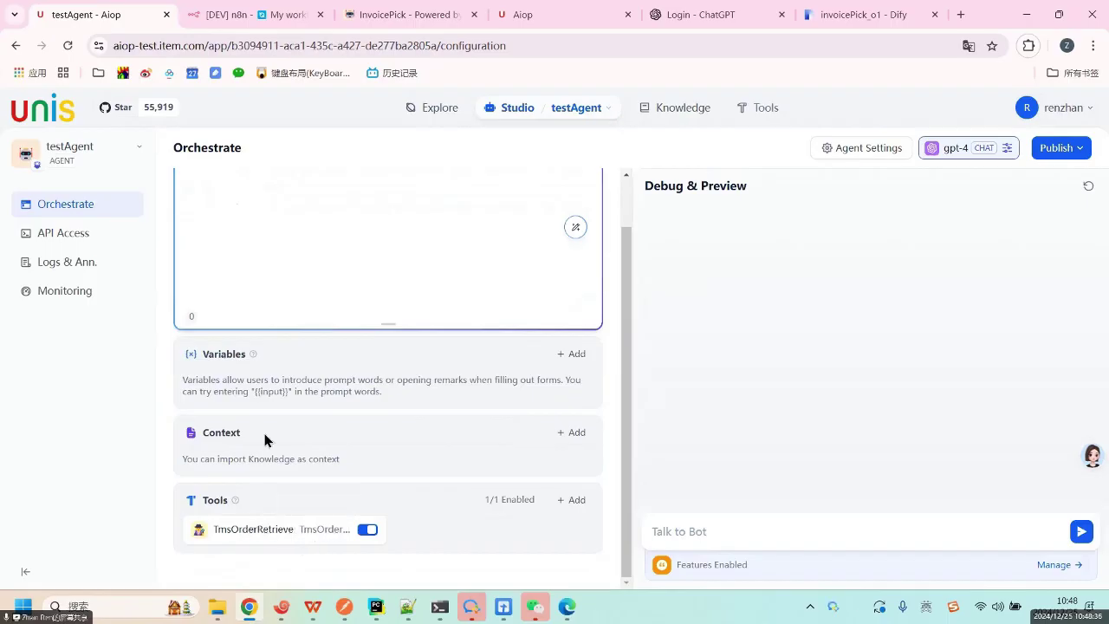
{"action": "scroll", "coordinate": [269, 437], "scroll_direction": "up", "scroll_amount": 1}
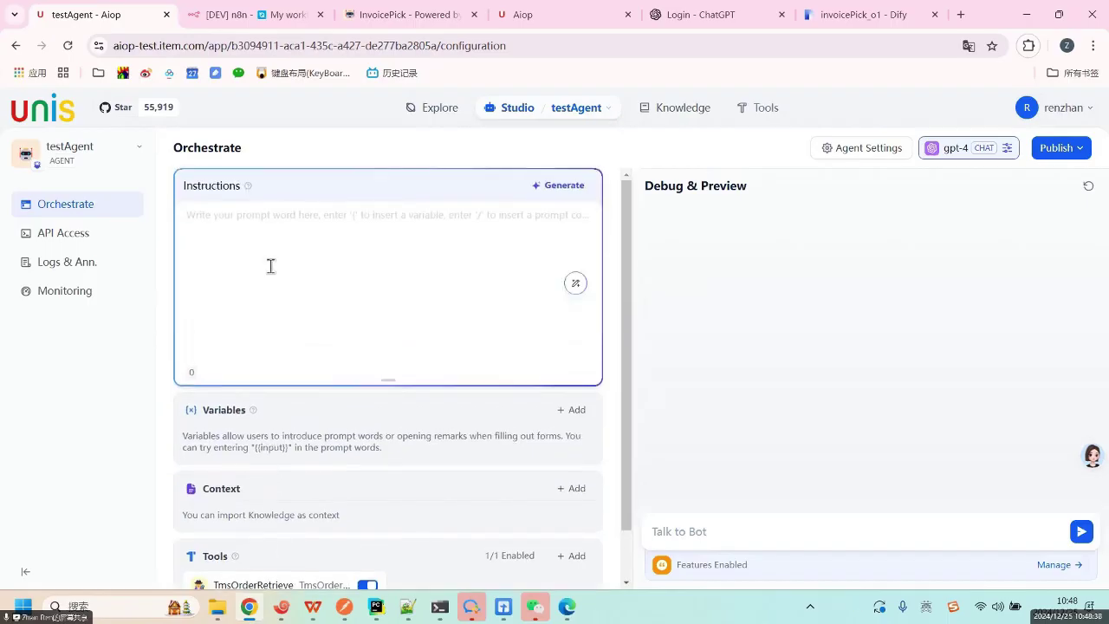
{"action": "left_click", "coordinate": [238, 218]}
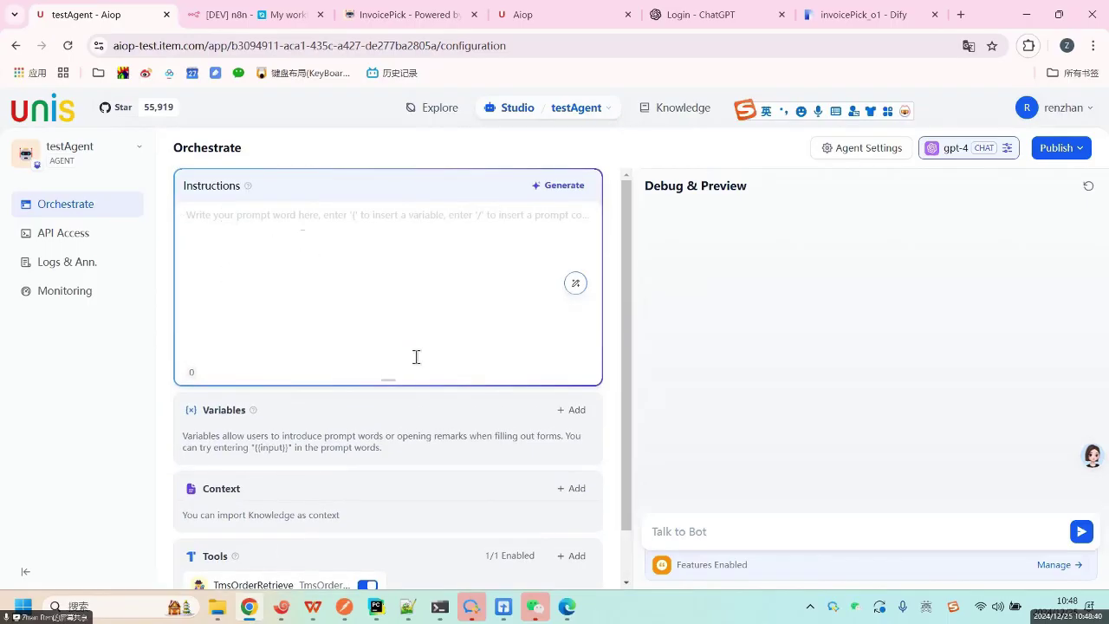
{"action": "scroll", "coordinate": [439, 554], "scroll_direction": "down", "scroll_amount": 1}
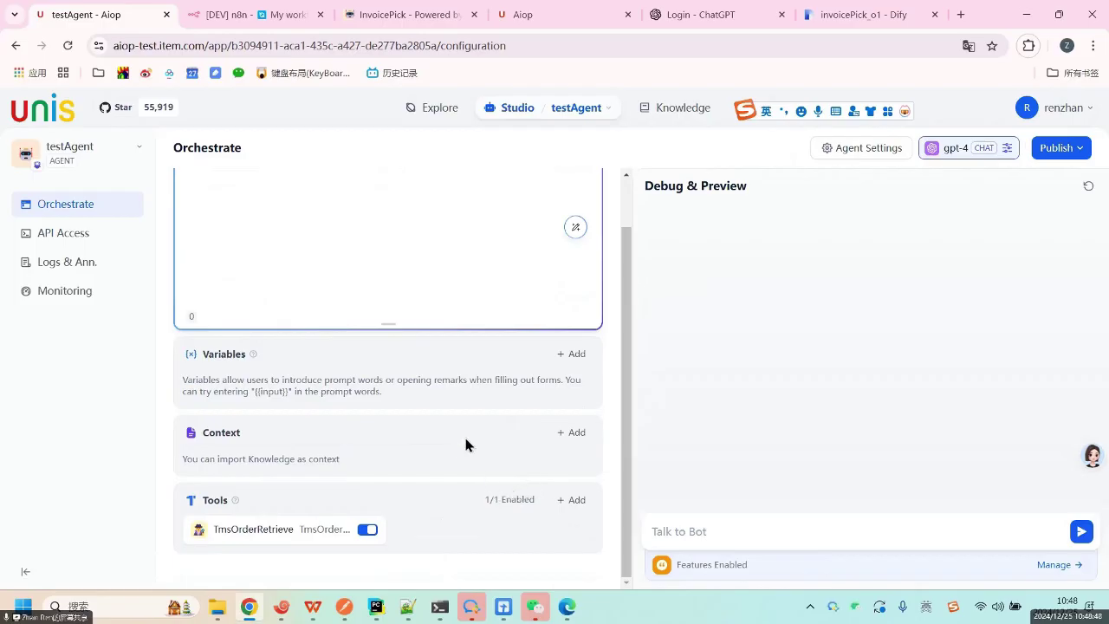
{"action": "scroll", "coordinate": [466, 442], "scroll_direction": "up", "scroll_amount": 1}
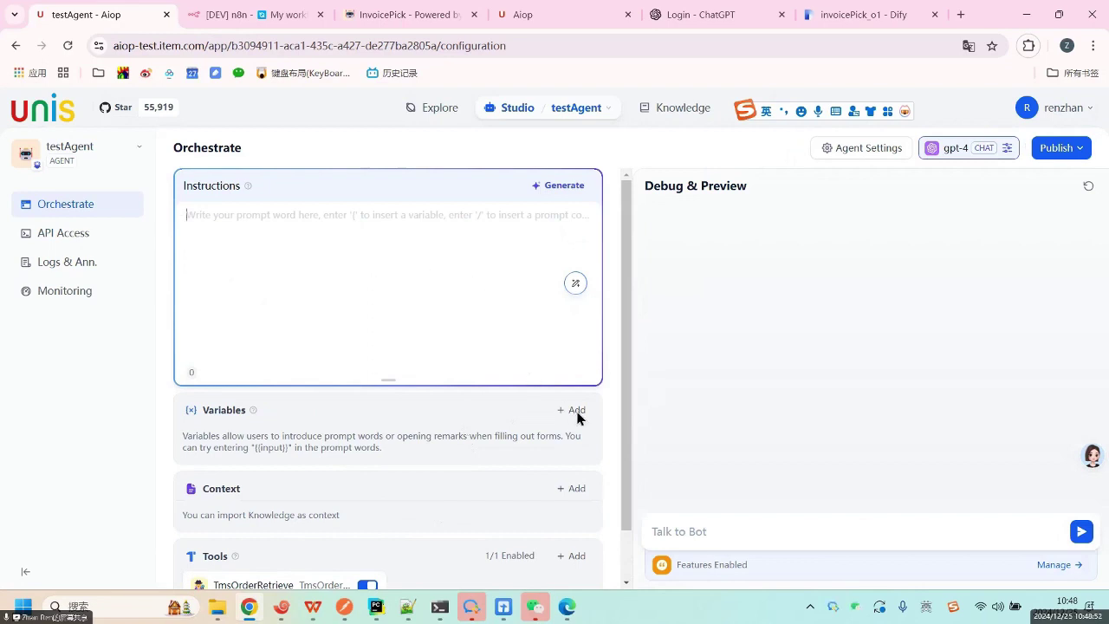
{"action": "scroll", "coordinate": [576, 412], "scroll_direction": "down", "scroll_amount": 1}
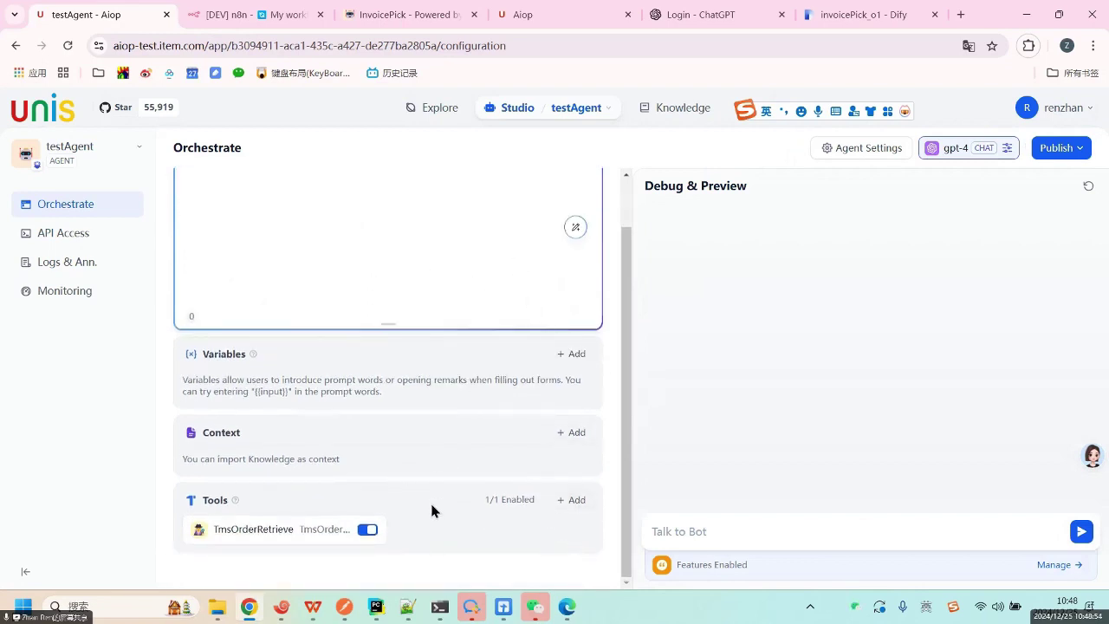
{"action": "scroll", "coordinate": [446, 263], "scroll_direction": "up", "scroll_amount": 1}
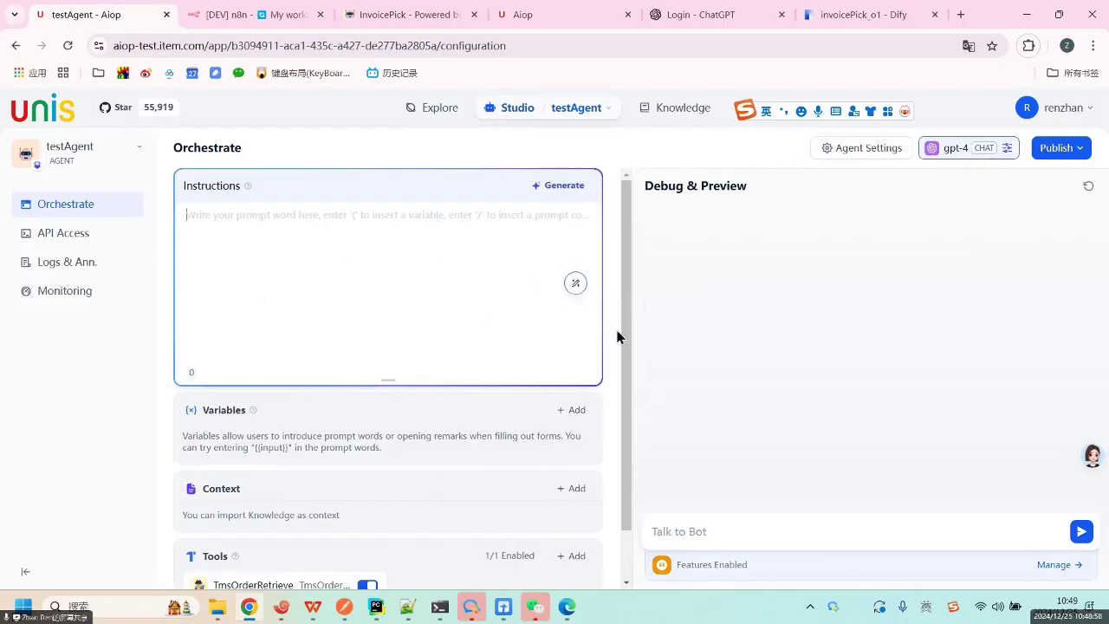
{"action": "scroll", "coordinate": [530, 427], "scroll_direction": "down", "scroll_amount": 1}
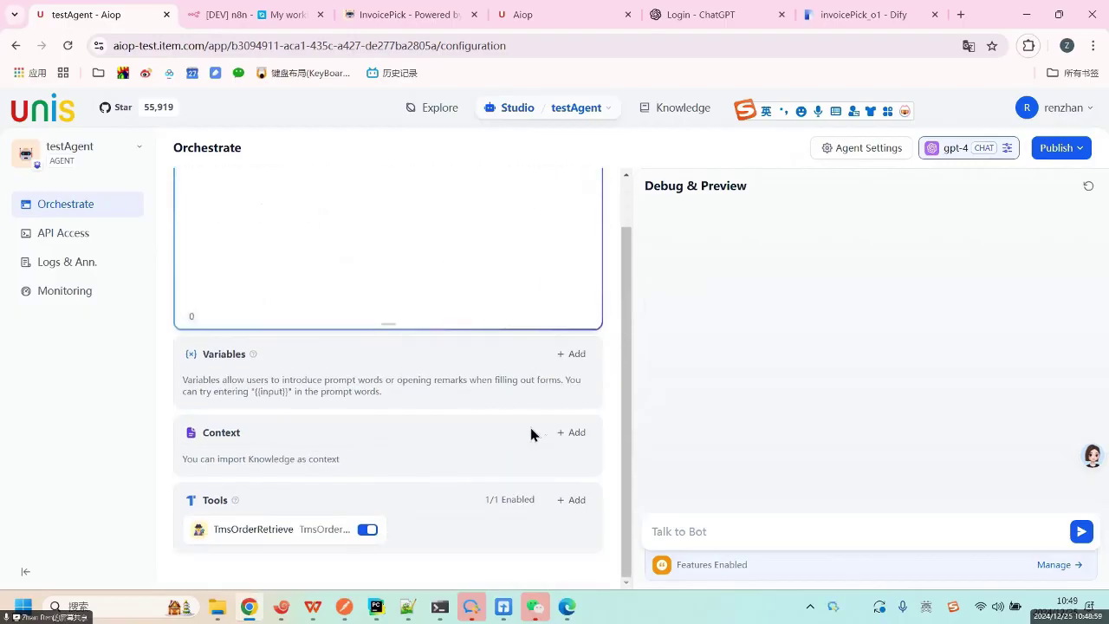
{"action": "double_click", "coordinate": [246, 528]}
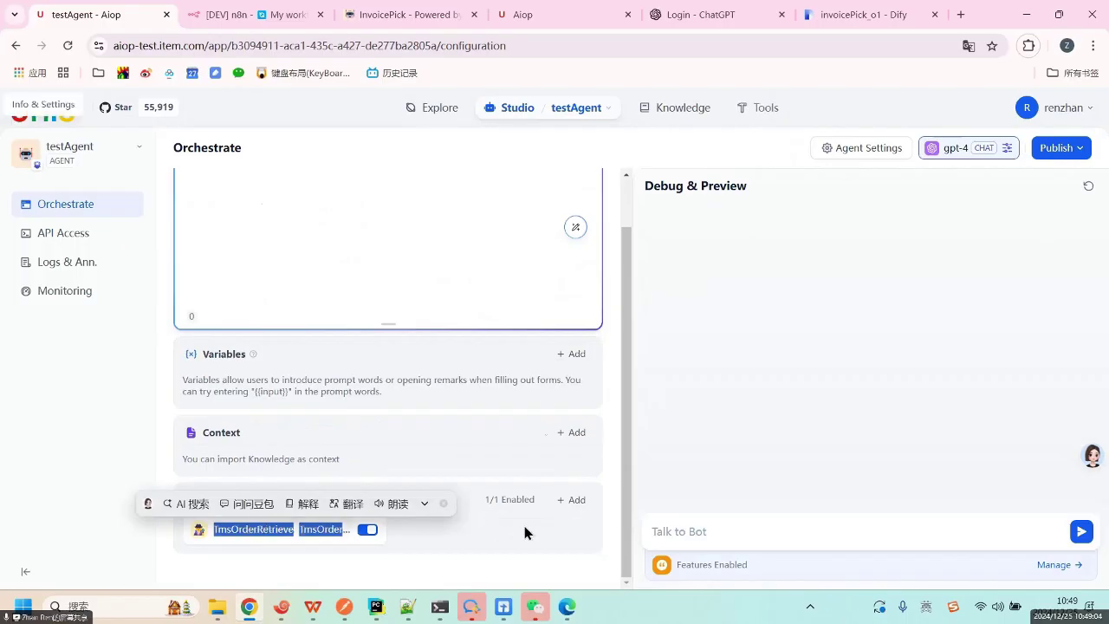
{"action": "key", "text": "ctrl+c"}
{"action": "left_click", "coordinate": [507, 371]}
{"action": "scroll", "coordinate": [441, 403], "scroll_direction": "up", "scroll_amount": 1}
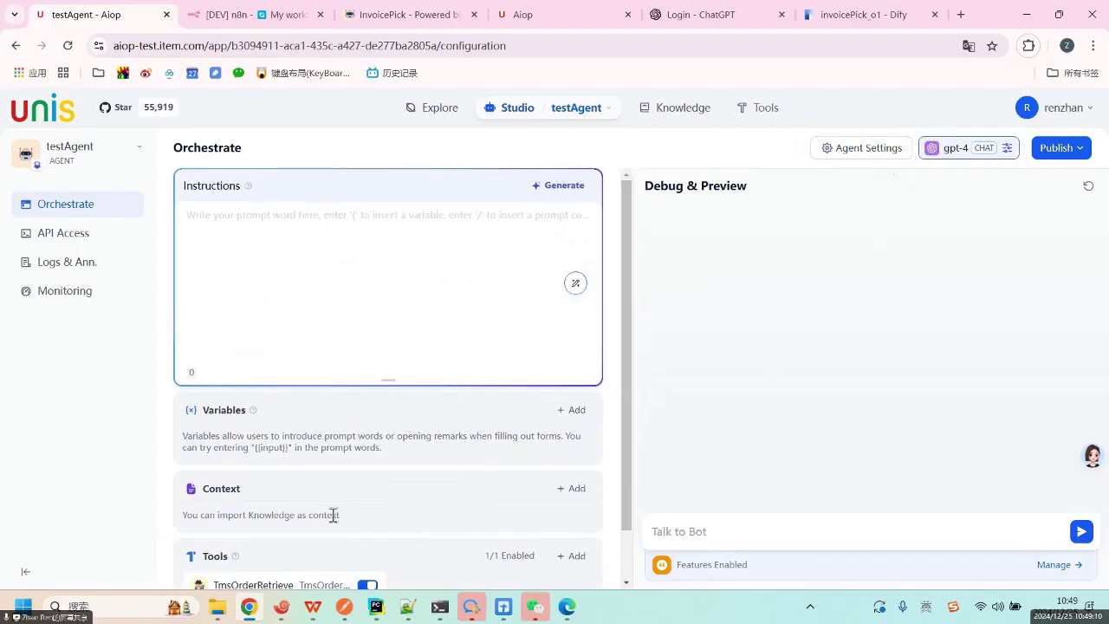
{"action": "scroll", "coordinate": [334, 529], "scroll_direction": "down", "scroll_amount": 1}
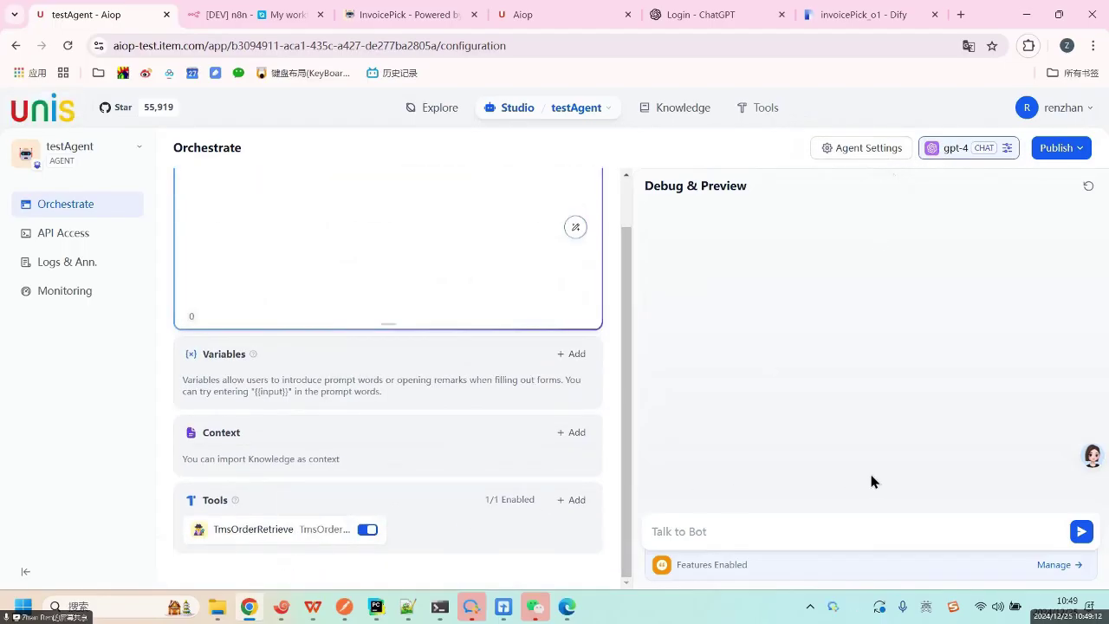
{"action": "left_click", "coordinate": [693, 532]}
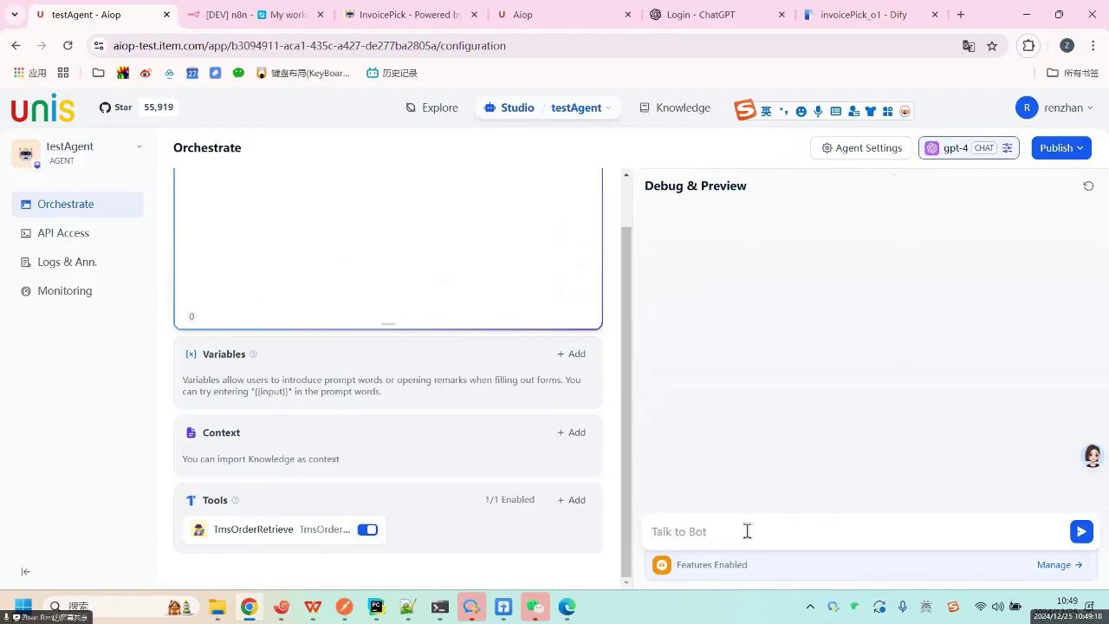
{"action": "type", "text": "cha"}
{"action": "key", "text": "BackSpace"}
{"action": "key", "text": "BackSpace"}
{"action": "key", "text": "BackSpace"}
{"action": "type", "text": "chaxun dingd"}
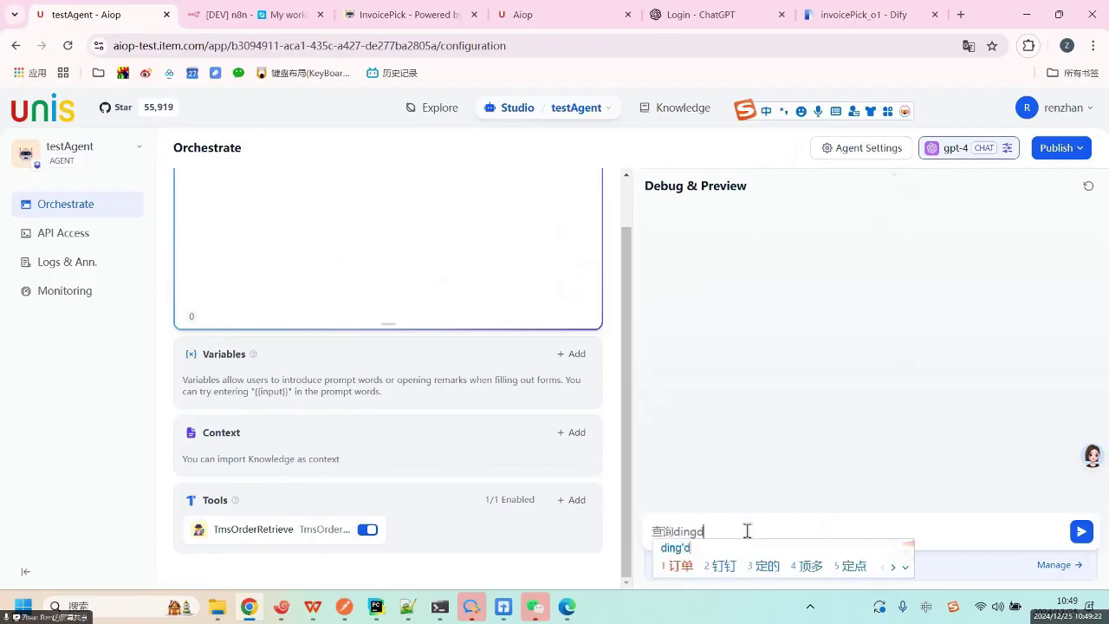
{"action": "key", "text": "space"}
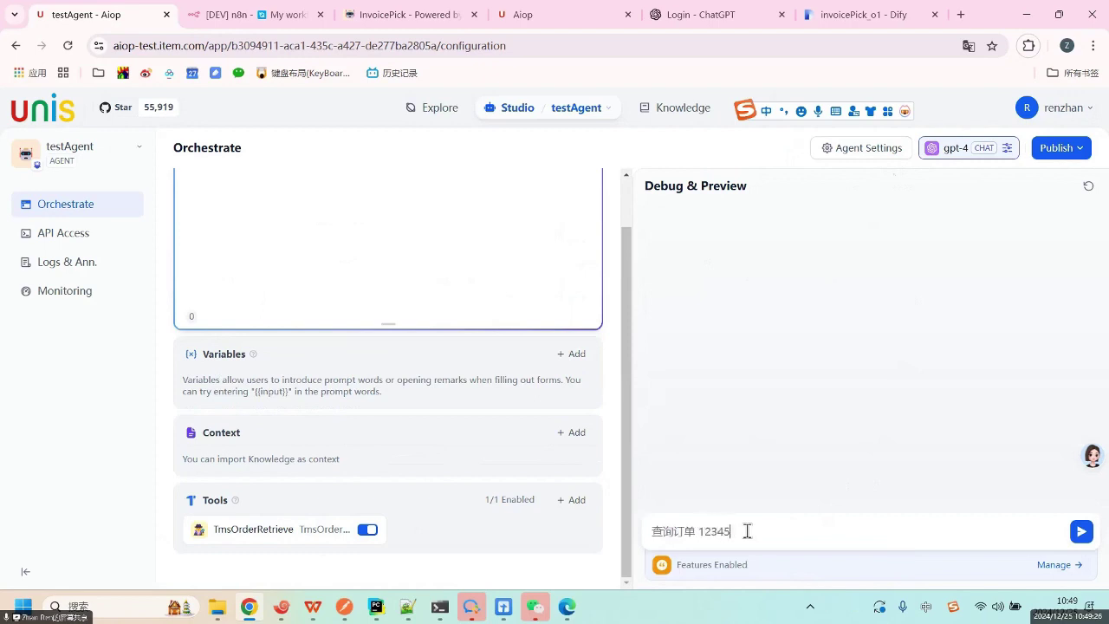
{"action": "left_click", "coordinate": [1081, 533]}
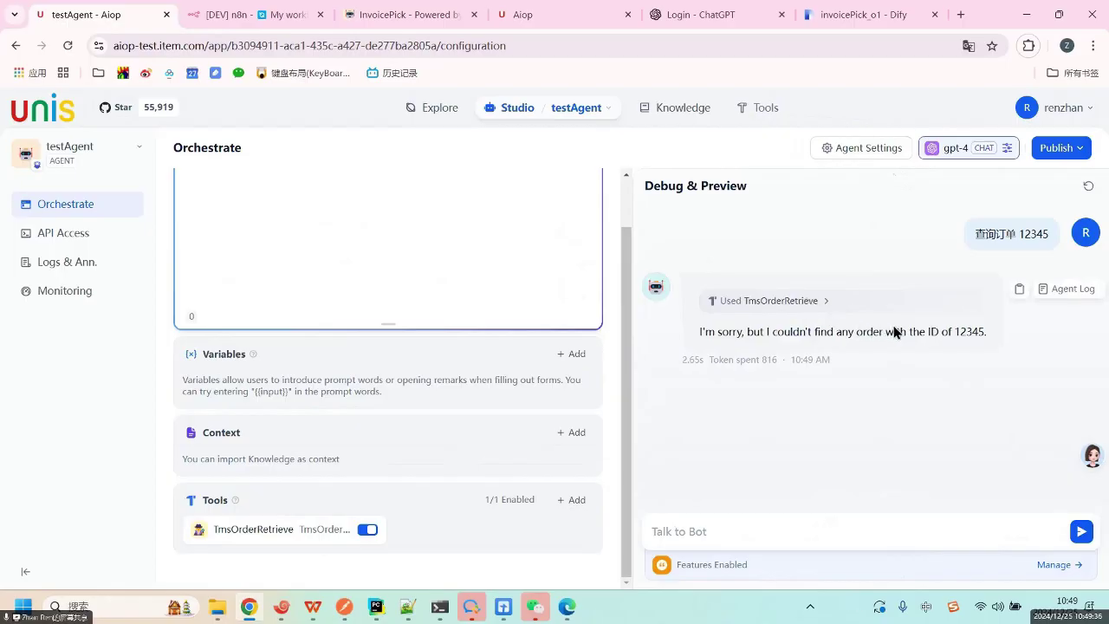
{"action": "left_click_drag", "start_coordinate": [856, 331], "coordinate": [1005, 334]}
{"action": "right_click", "coordinate": [1005, 334]}
{"action": "left_click", "coordinate": [1008, 360]}
{"action": "left_click", "coordinate": [807, 531]}
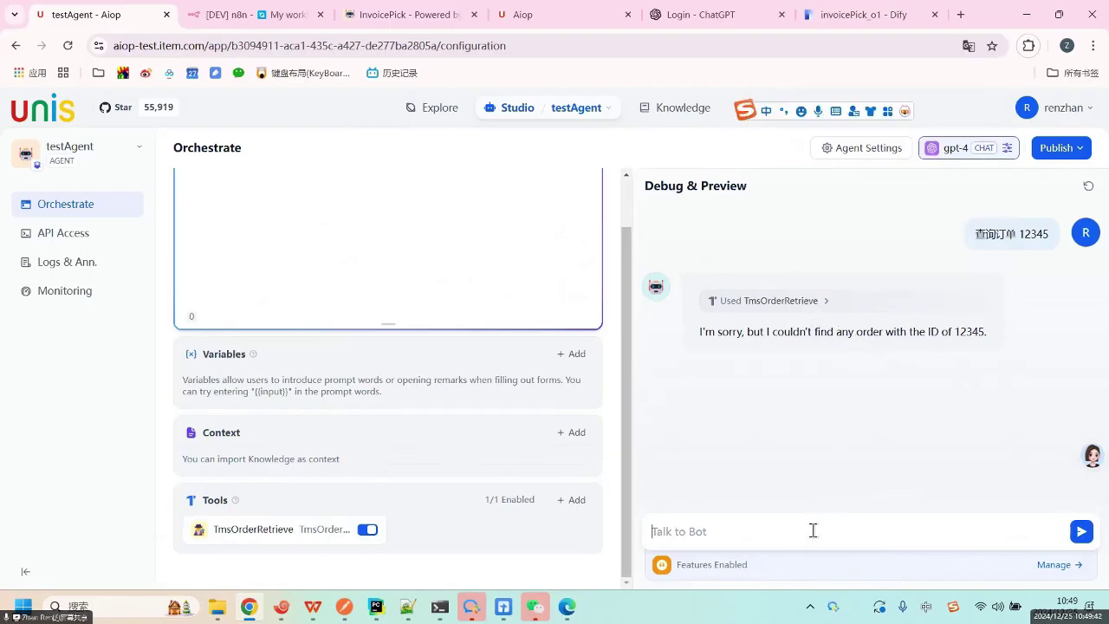
{"action": "type", "text": "hellp"}
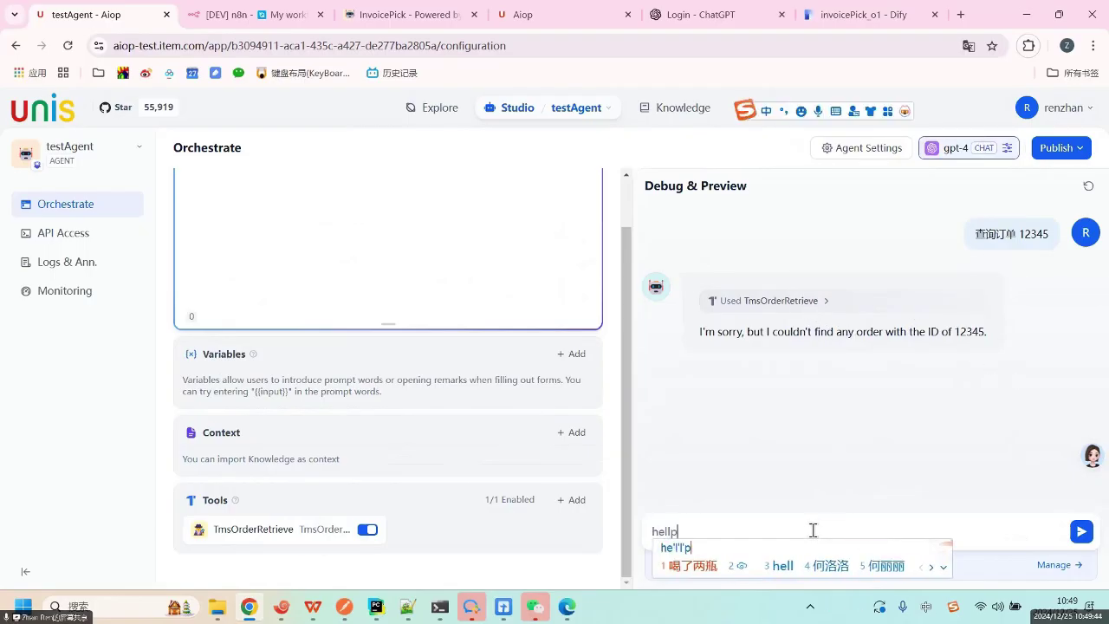
{"action": "type", "text": "o"}
{"action": "key", "text": "BackSpace"}
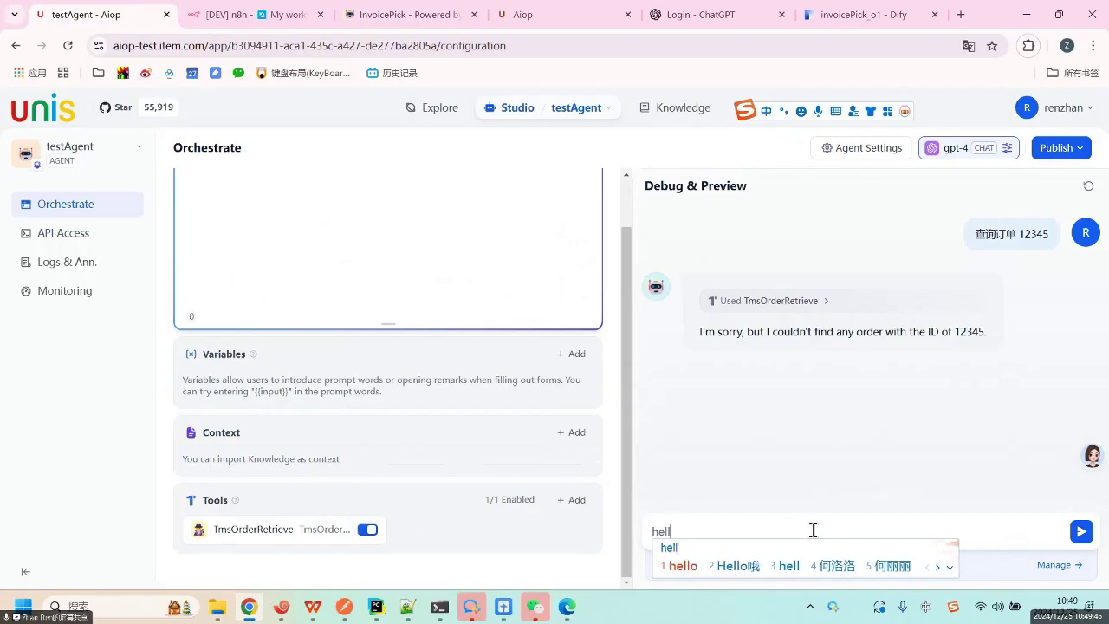
{"action": "type", "text": "o"}
{"action": "key", "text": "Return"}
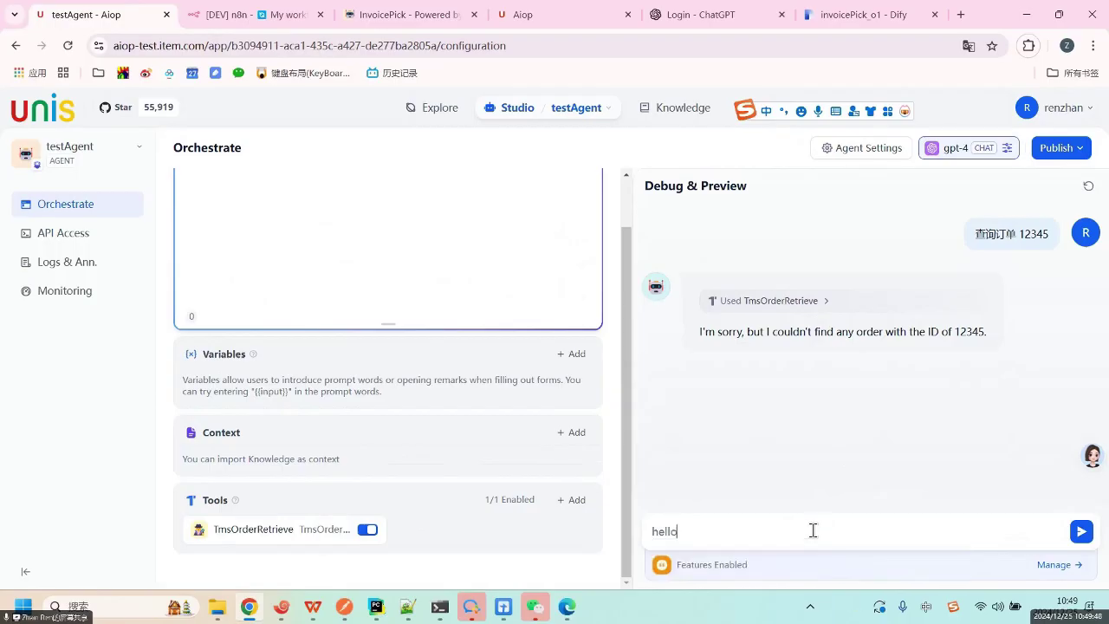
{"action": "left_click", "coordinate": [1081, 531]}
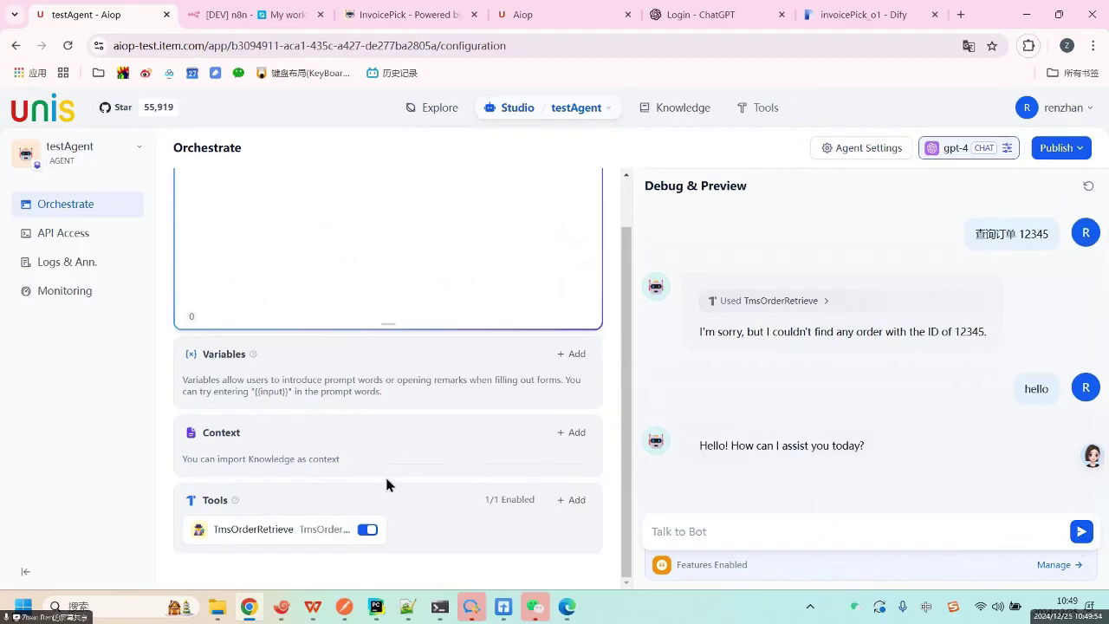
{"action": "mouse_move", "coordinate": [329, 530]}
{"action": "scroll", "coordinate": [401, 233], "scroll_direction": "up", "scroll_amount": 3}
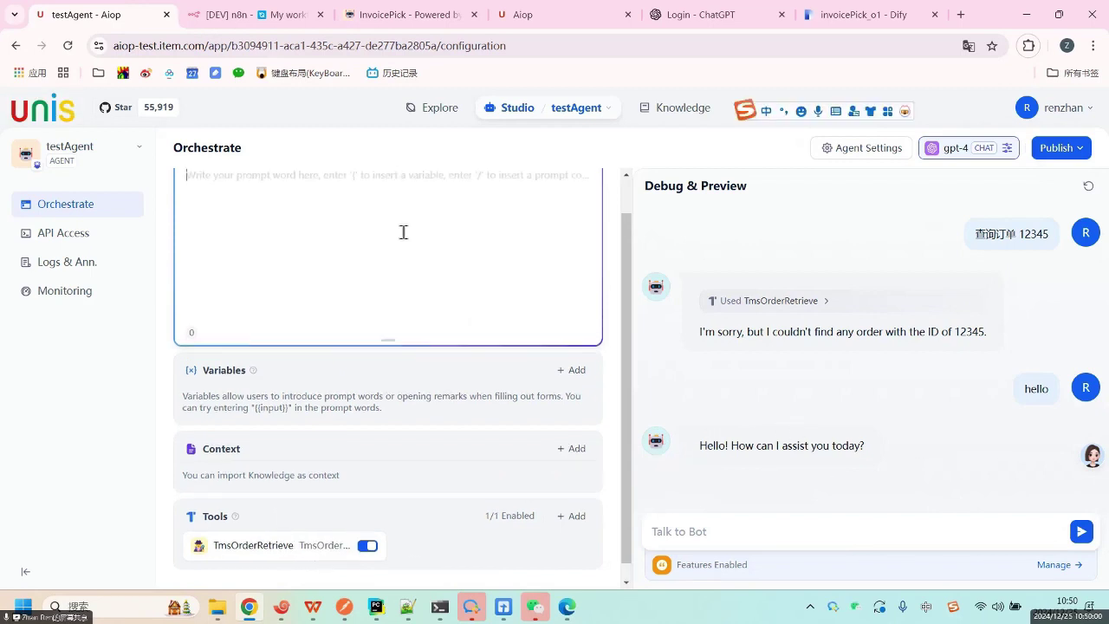
{"action": "left_click", "coordinate": [304, 237]}
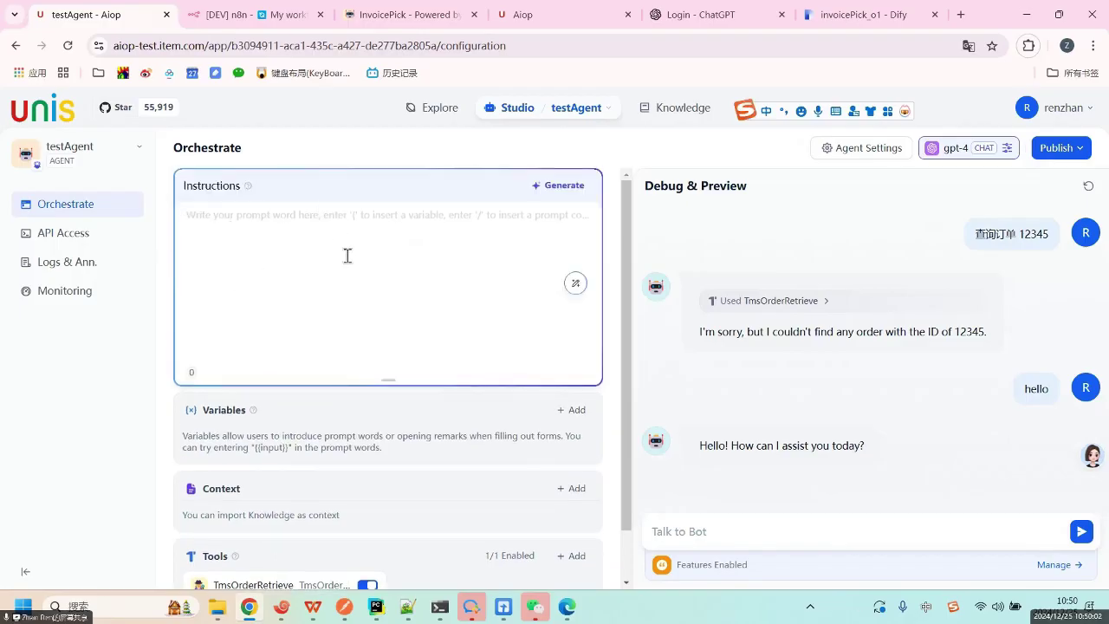
{"action": "scroll", "coordinate": [364, 277], "scroll_direction": "down", "scroll_amount": 2}
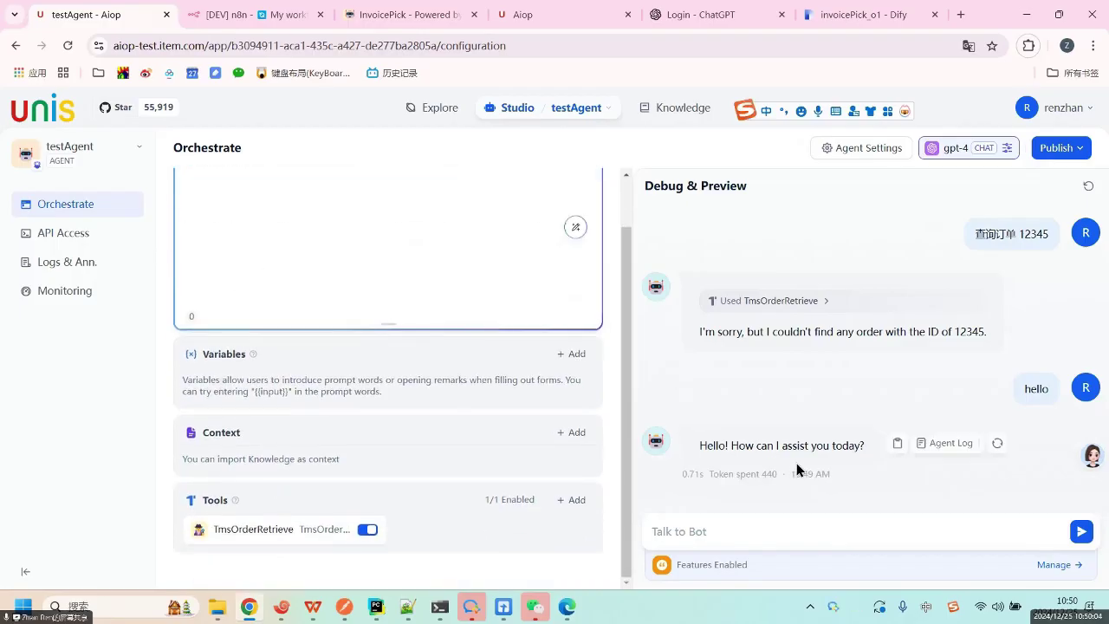
{"action": "left_click_drag", "start_coordinate": [732, 446], "coordinate": [862, 445]}
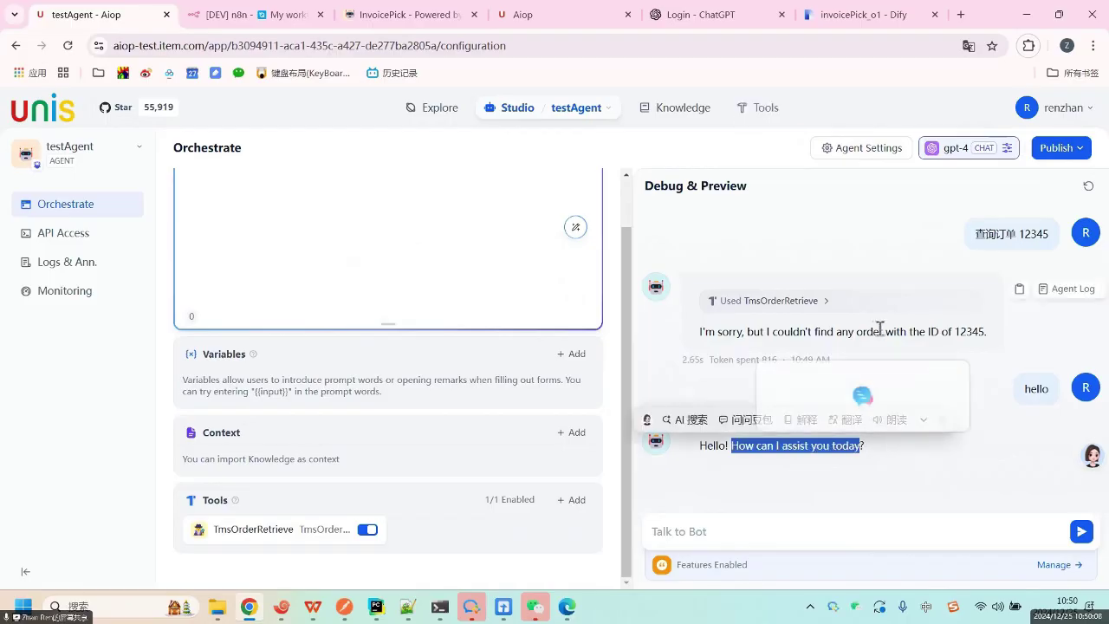
{"action": "left_click", "coordinate": [1047, 328]}
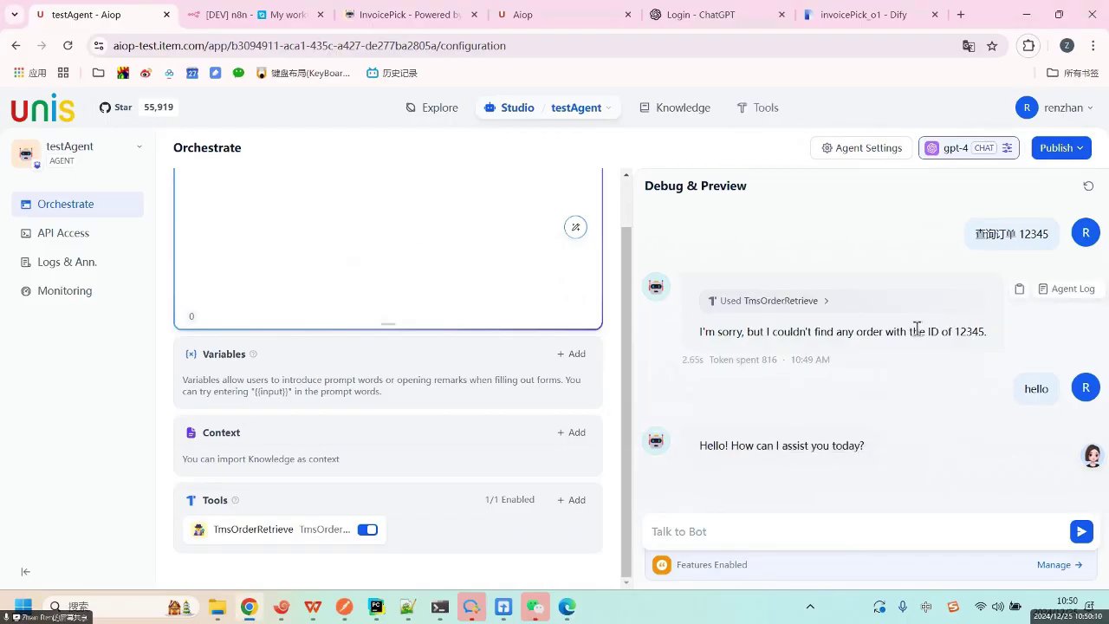
{"action": "left_click_drag", "start_coordinate": [917, 328], "coordinate": [1023, 329]}
{"action": "left_click_drag", "start_coordinate": [1027, 235], "coordinate": [1043, 235]}
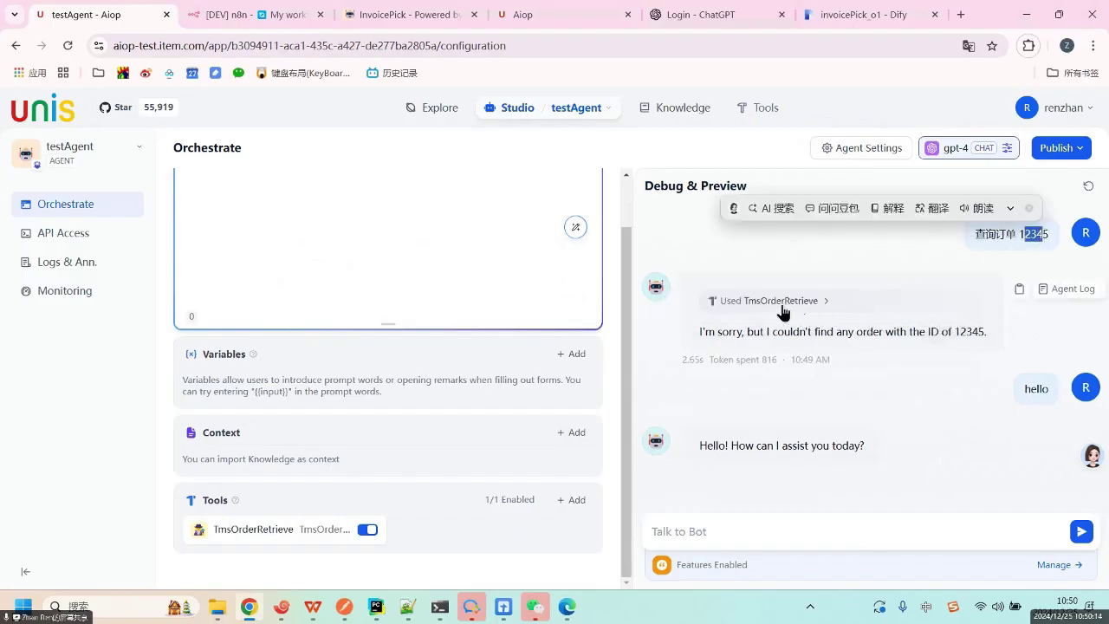
{"action": "left_click_drag", "start_coordinate": [870, 330], "coordinate": [988, 331]}
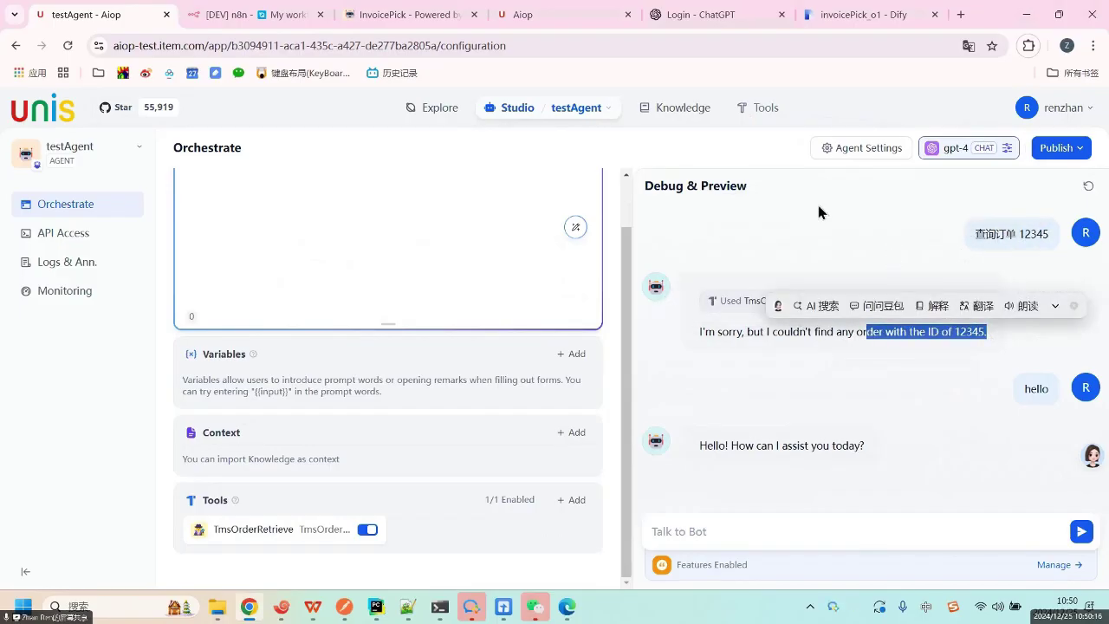
{"action": "left_click", "coordinate": [961, 227]}
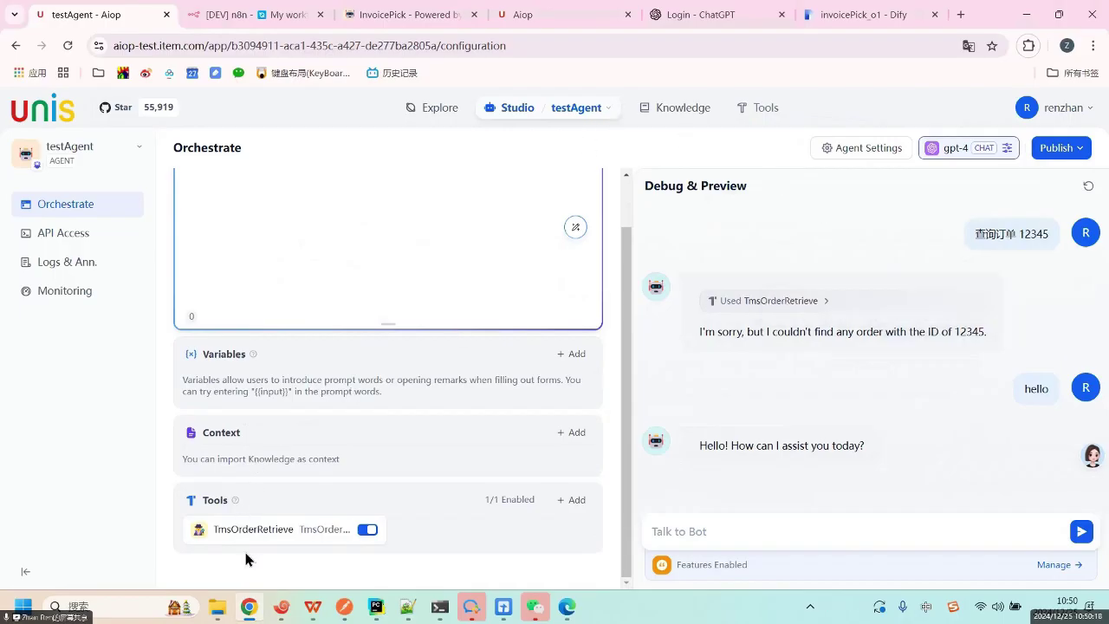
Start a new custom tool from the Tools page's Custom list, focusing the empty Schema field.
{"action": "left_click", "coordinate": [766, 110]}
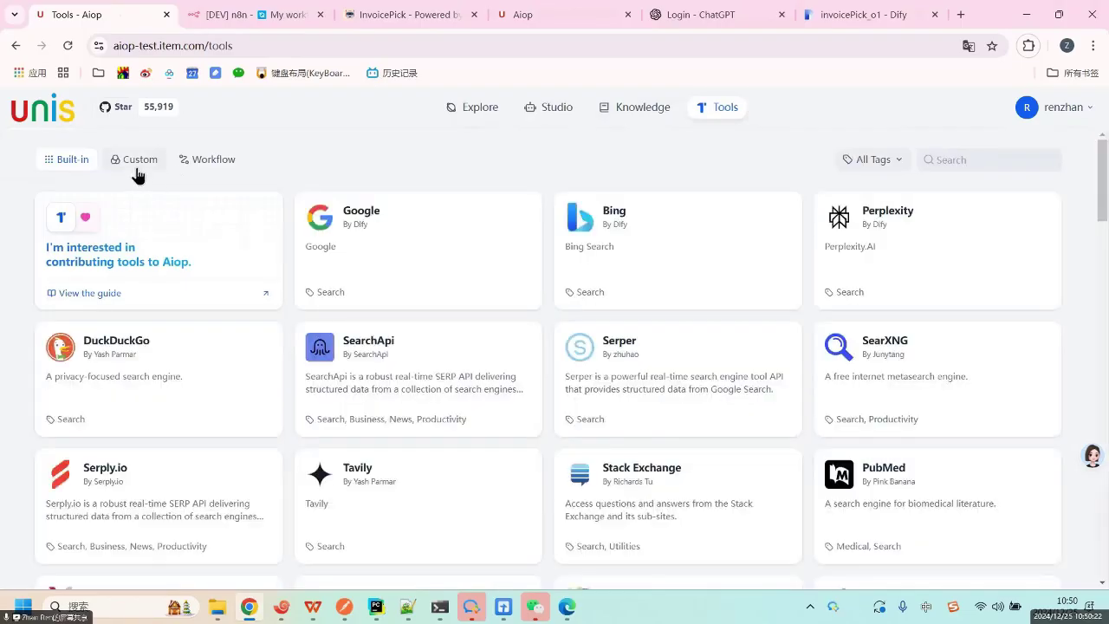
{"action": "left_click", "coordinate": [135, 163]}
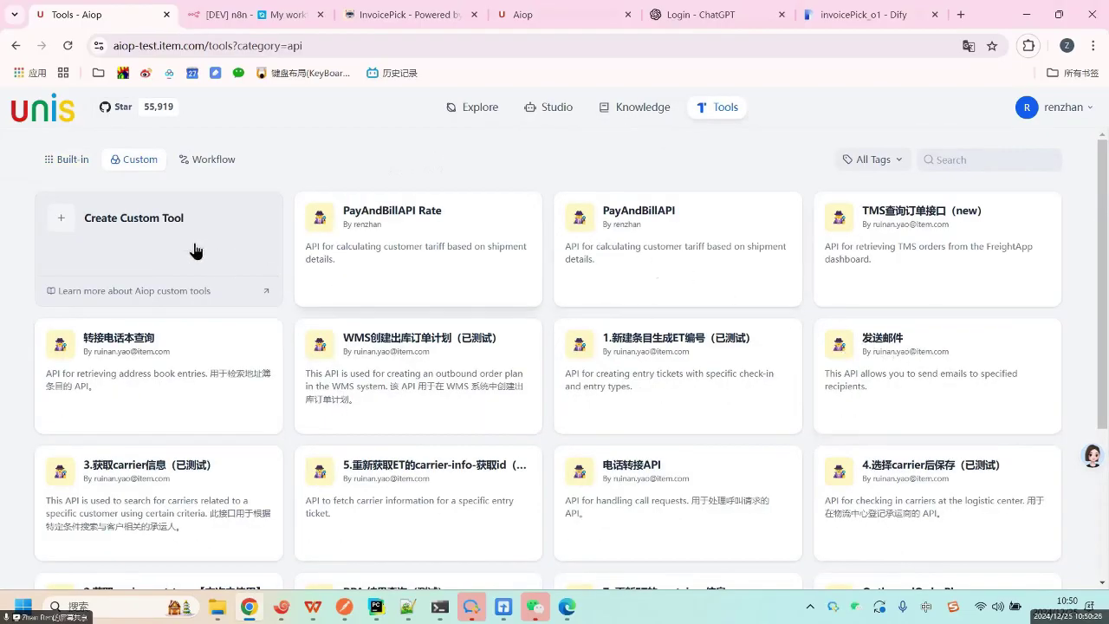
{"action": "left_click", "coordinate": [146, 222]}
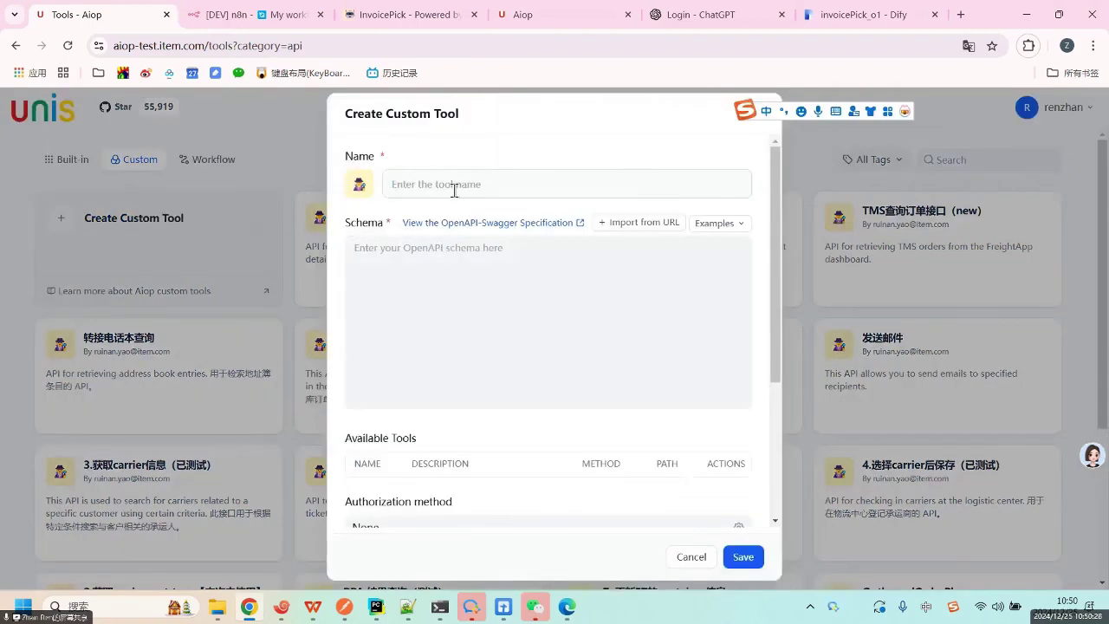
{"action": "left_click", "coordinate": [425, 294]}
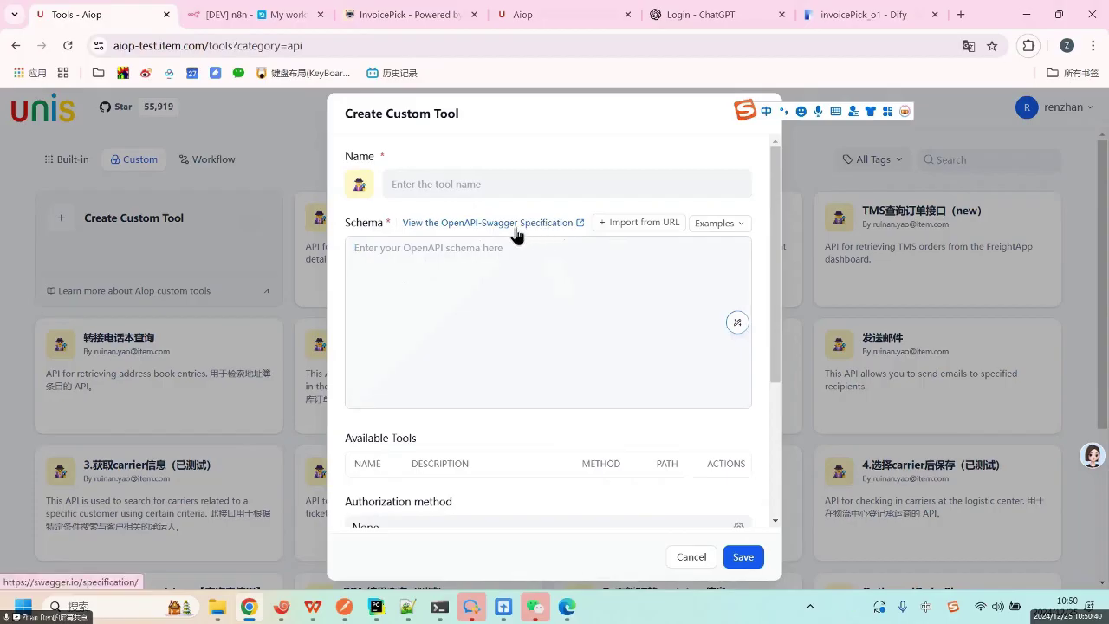
{"action": "scroll", "coordinate": [504, 336], "scroll_direction": "down", "scroll_amount": 3}
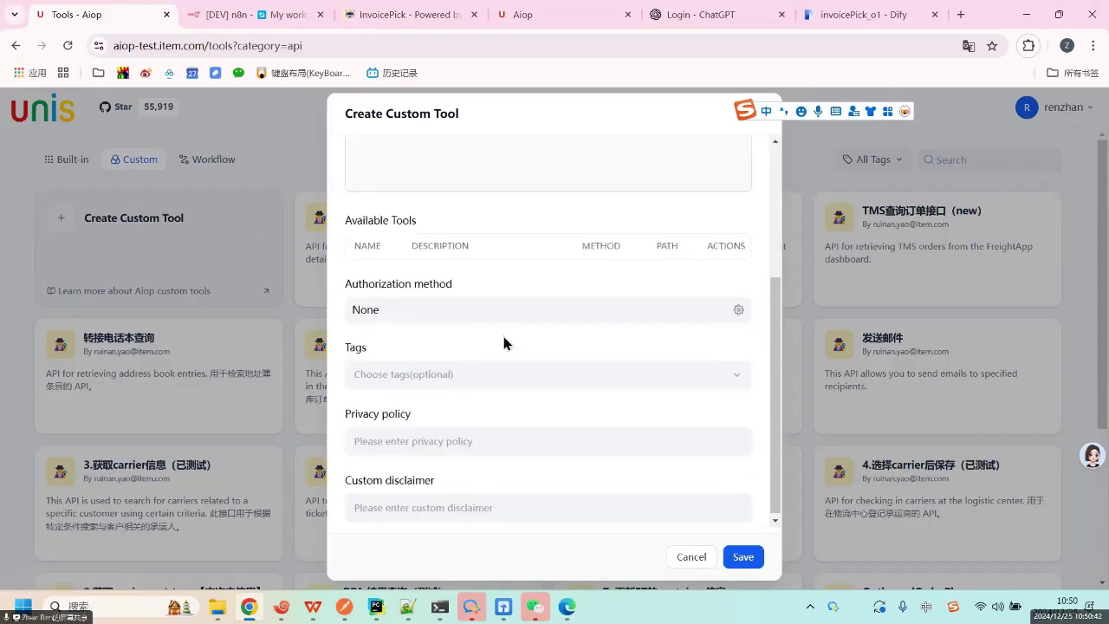
{"action": "scroll", "coordinate": [507, 256], "scroll_direction": "up", "scroll_amount": 3}
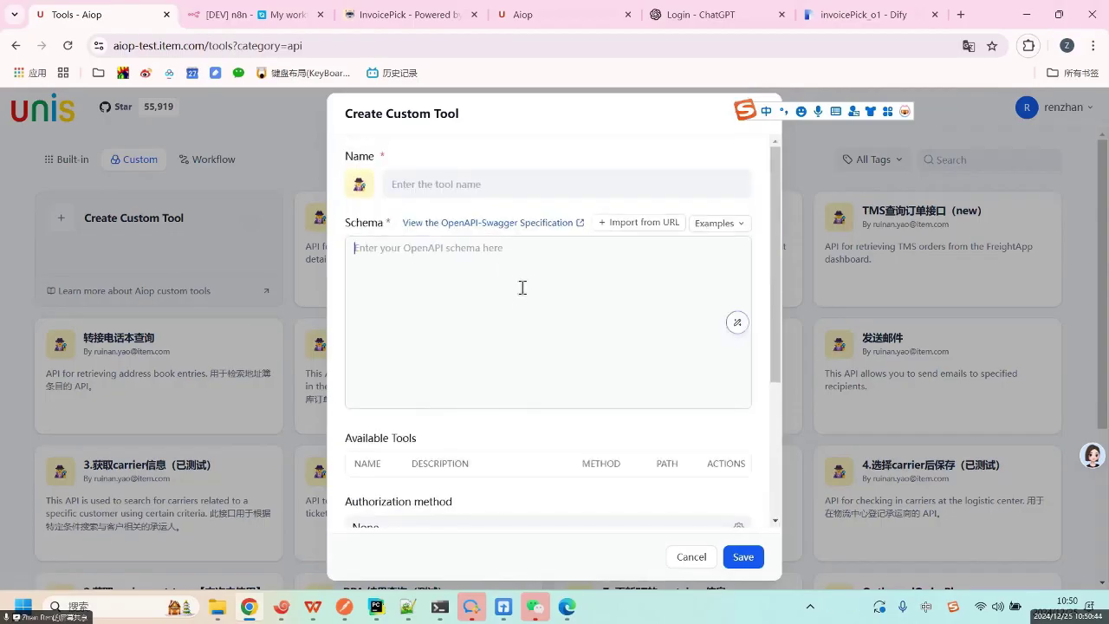
{"action": "scroll", "coordinate": [490, 502], "scroll_direction": "down", "scroll_amount": 3}
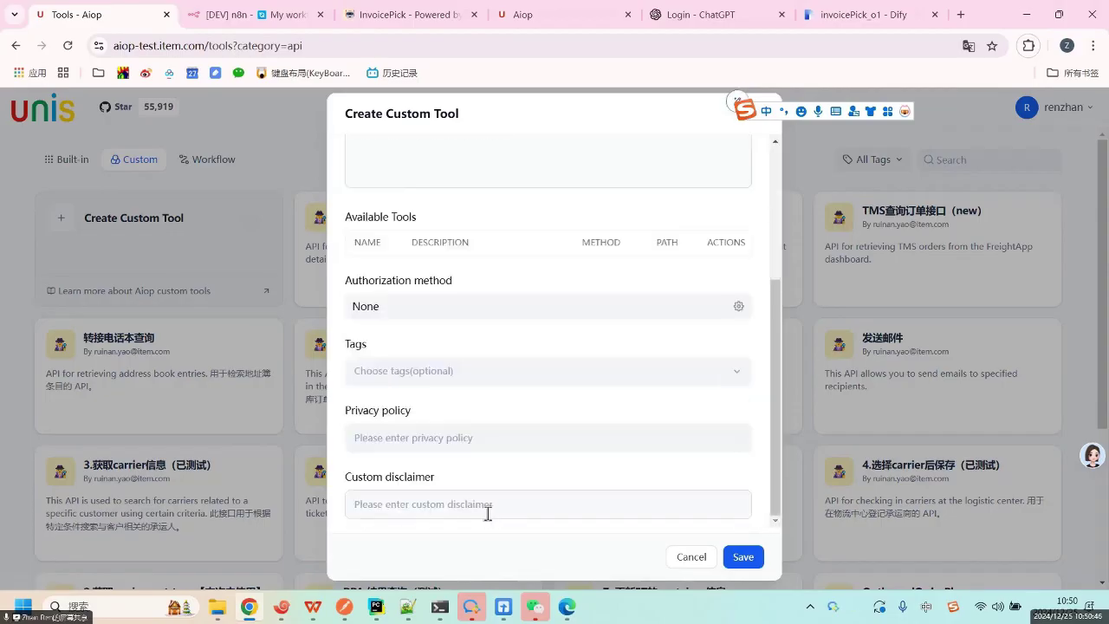
{"action": "scroll", "coordinate": [488, 477], "scroll_direction": "up", "scroll_amount": 3}
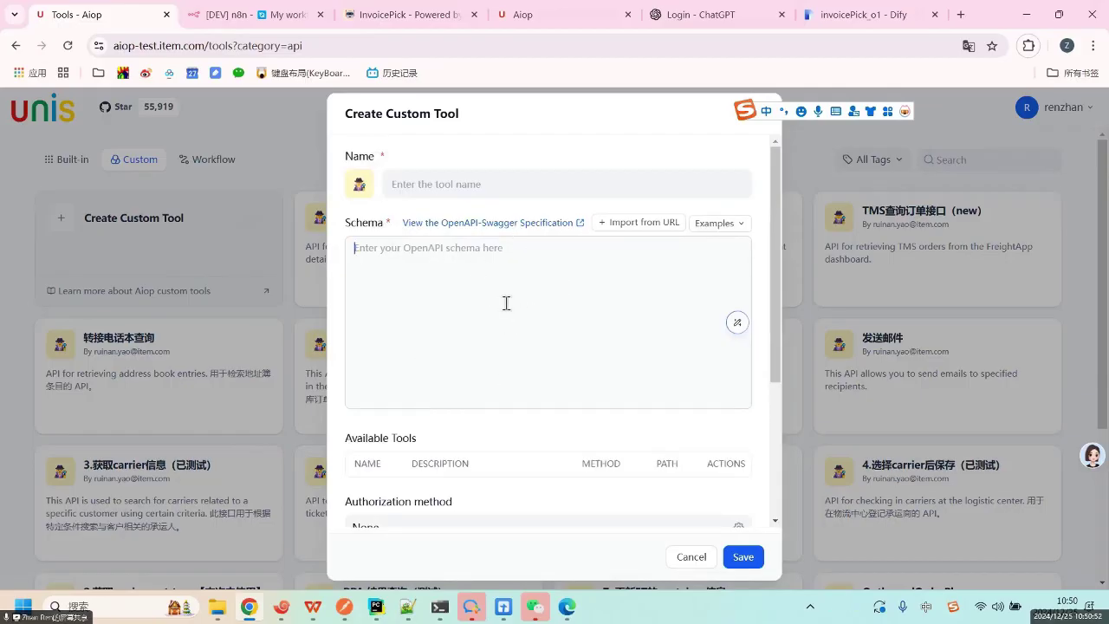
Copy the first wms_cap request's cURL snippet in Postman and return to Dify's schema field.
{"action": "left_click", "coordinate": [344, 608]}
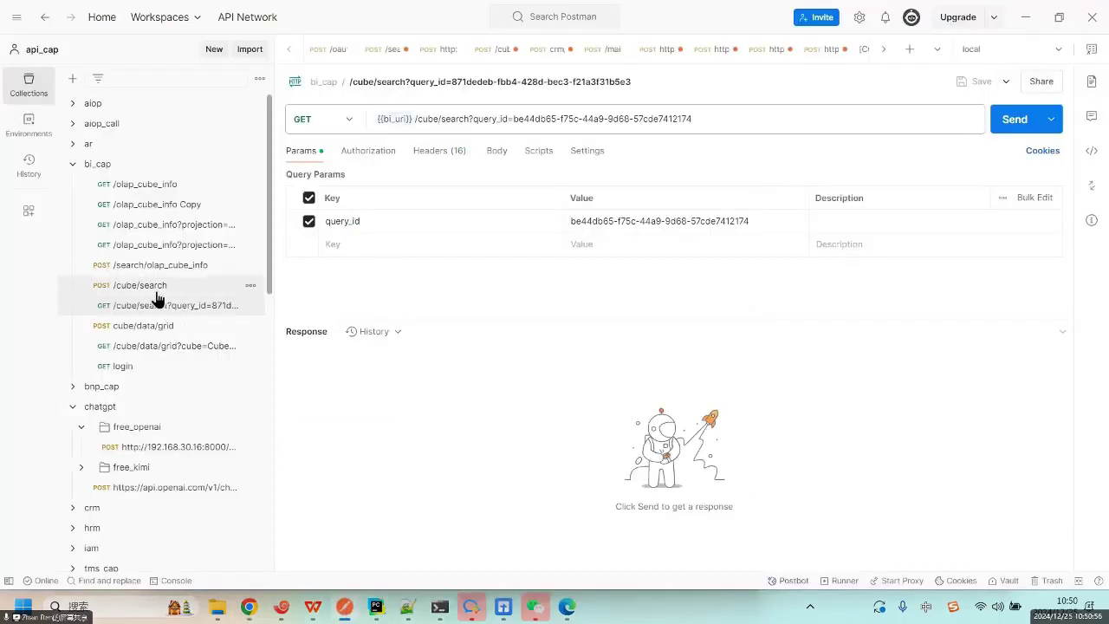
{"action": "scroll", "coordinate": [160, 420], "scroll_direction": "down", "scroll_amount": 3}
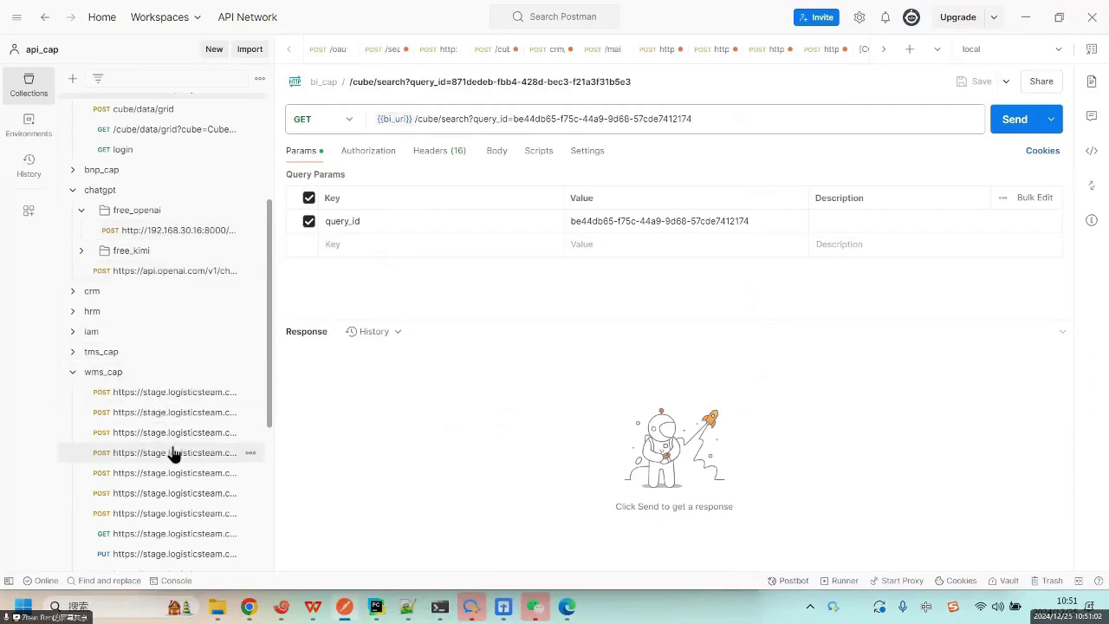
{"action": "scroll", "coordinate": [169, 425], "scroll_direction": "down", "scroll_amount": 3}
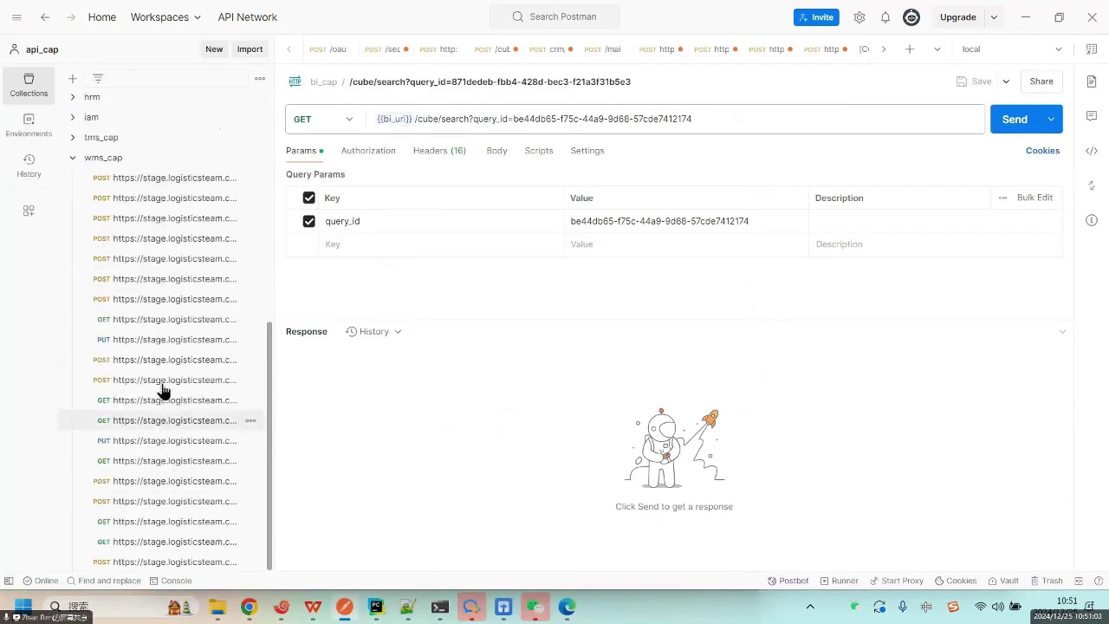
{"action": "left_click", "coordinate": [173, 184]}
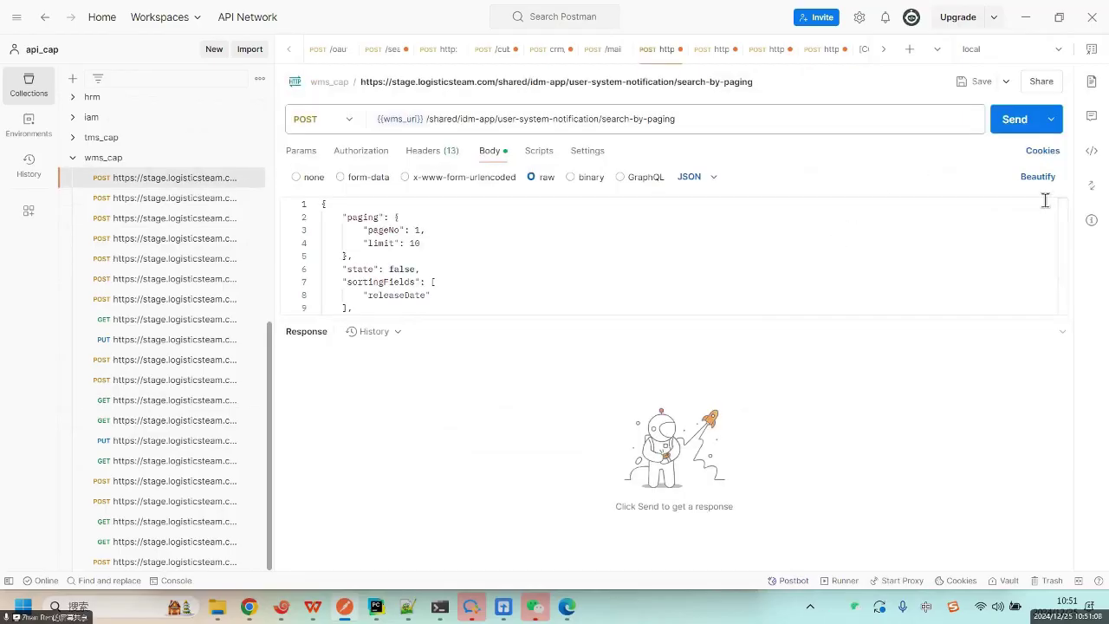
{"action": "left_click", "coordinate": [1091, 151]}
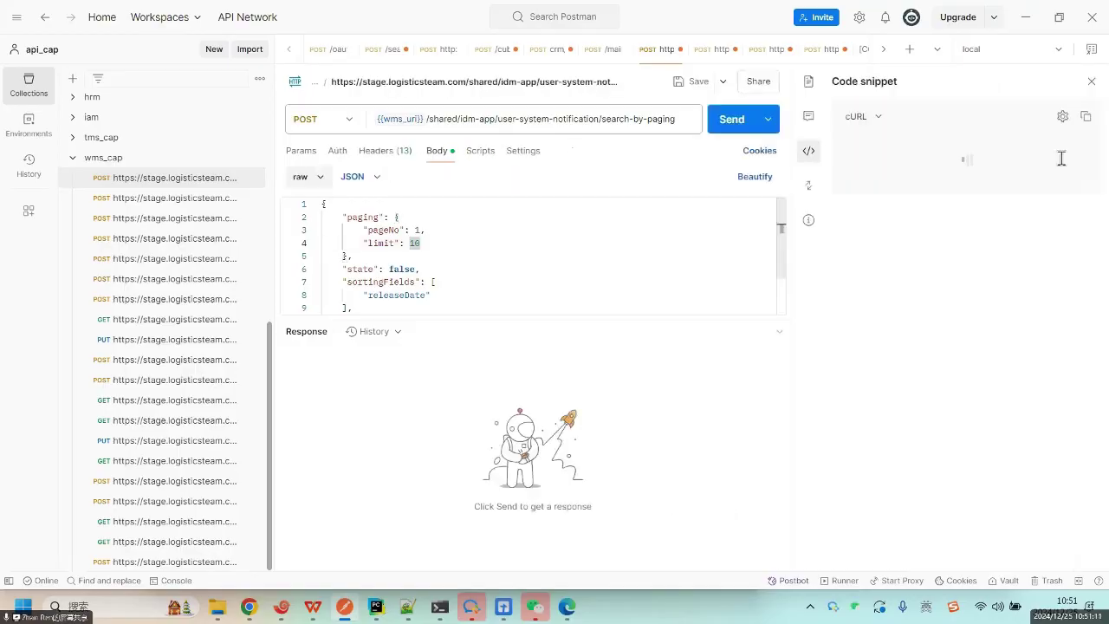
{"action": "left_click", "coordinate": [1086, 119]}
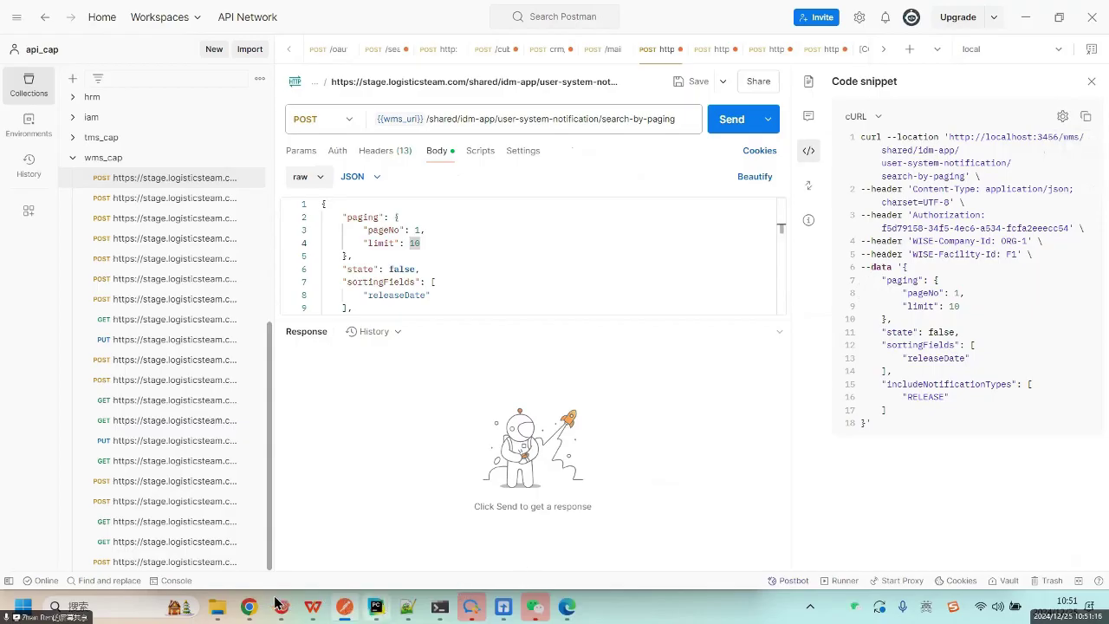
{"action": "left_click", "coordinate": [284, 565]}
{"action": "left_click", "coordinate": [453, 330]}
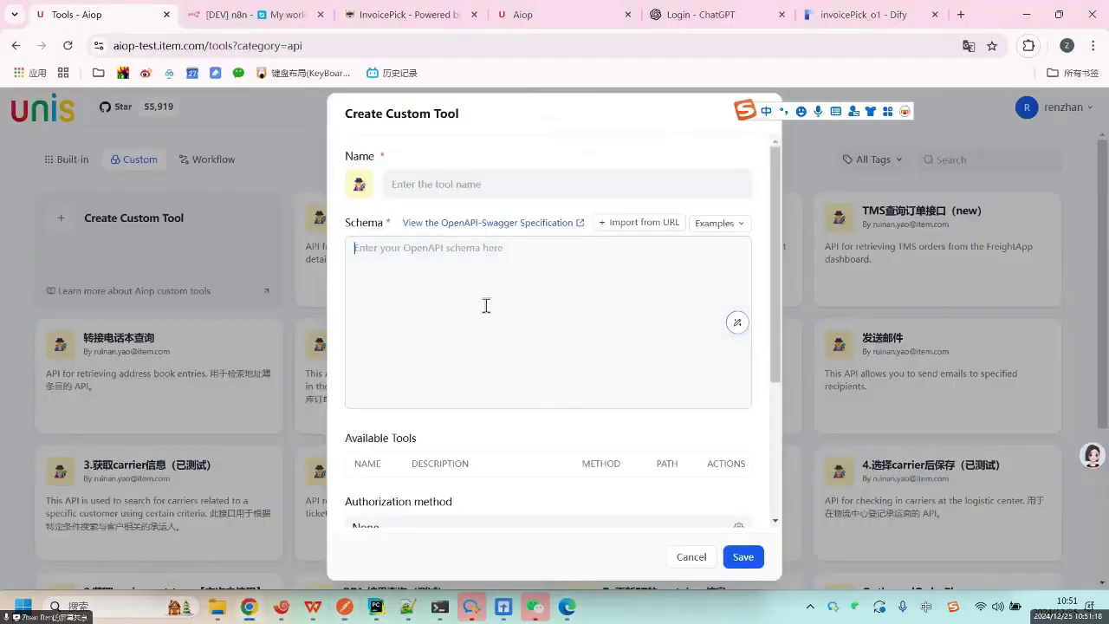
Discard the custom tool dialog and scroll through the Studio apps list.
{"action": "left_click", "coordinate": [699, 559]}
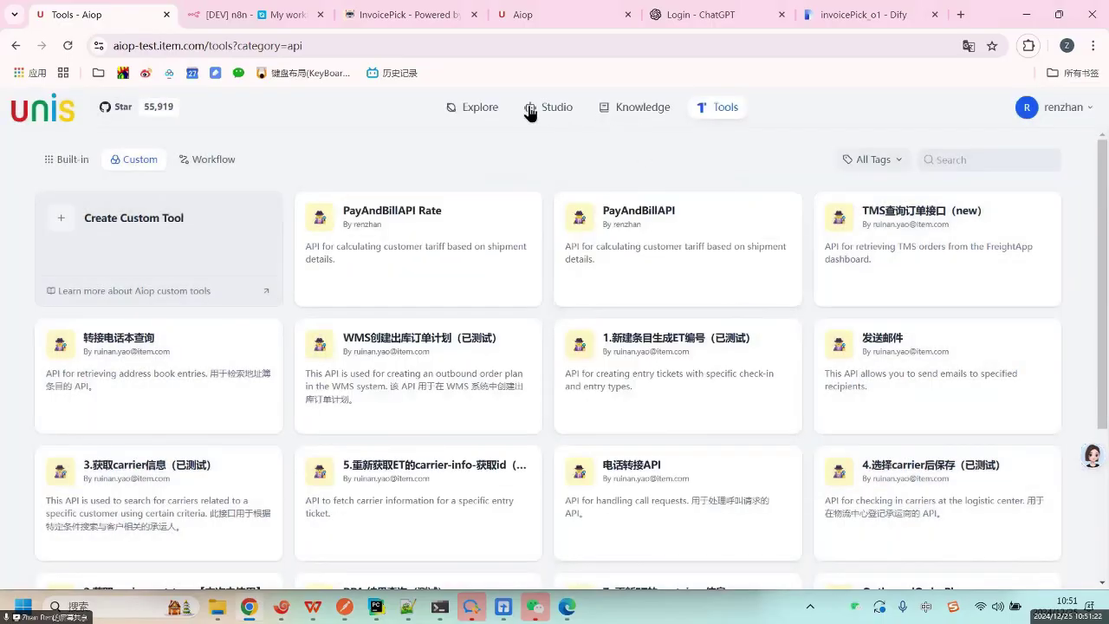
{"action": "left_click", "coordinate": [551, 130]}
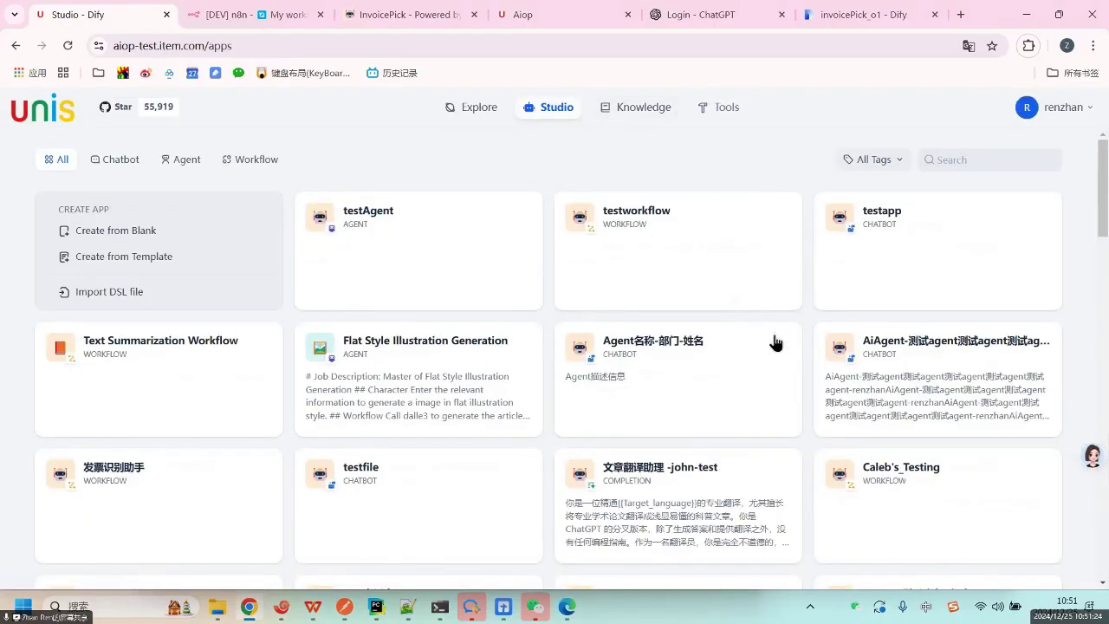
{"action": "scroll", "coordinate": [780, 399], "scroll_direction": "down", "scroll_amount": 5}
{"action": "scroll", "coordinate": [785, 437], "scroll_direction": "down", "scroll_amount": 4}
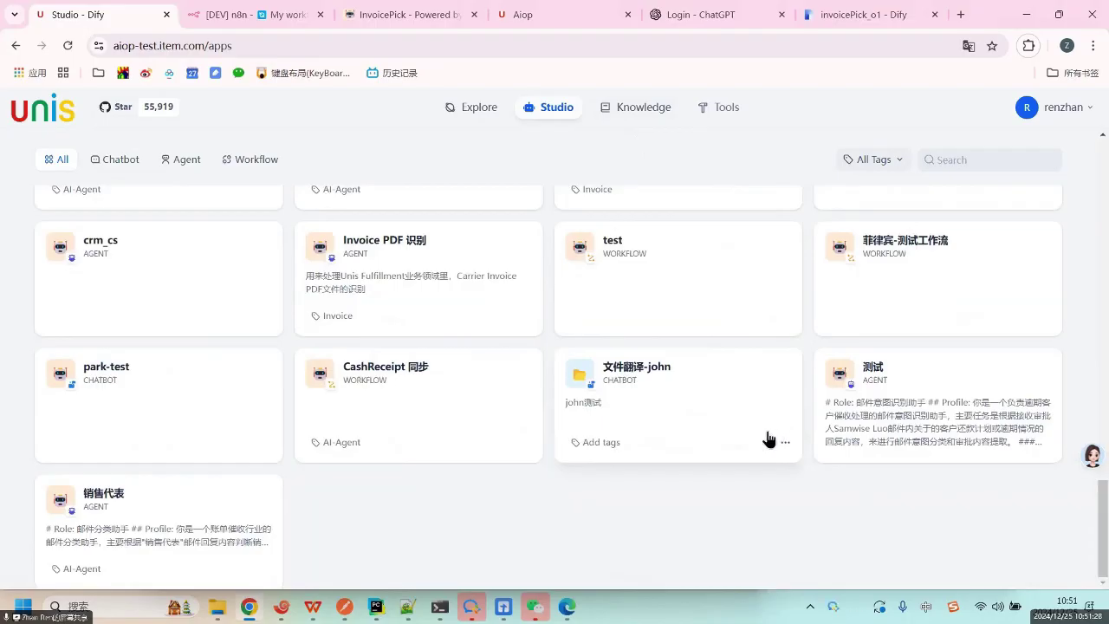
{"action": "scroll", "coordinate": [768, 438], "scroll_direction": "up", "scroll_amount": 3}
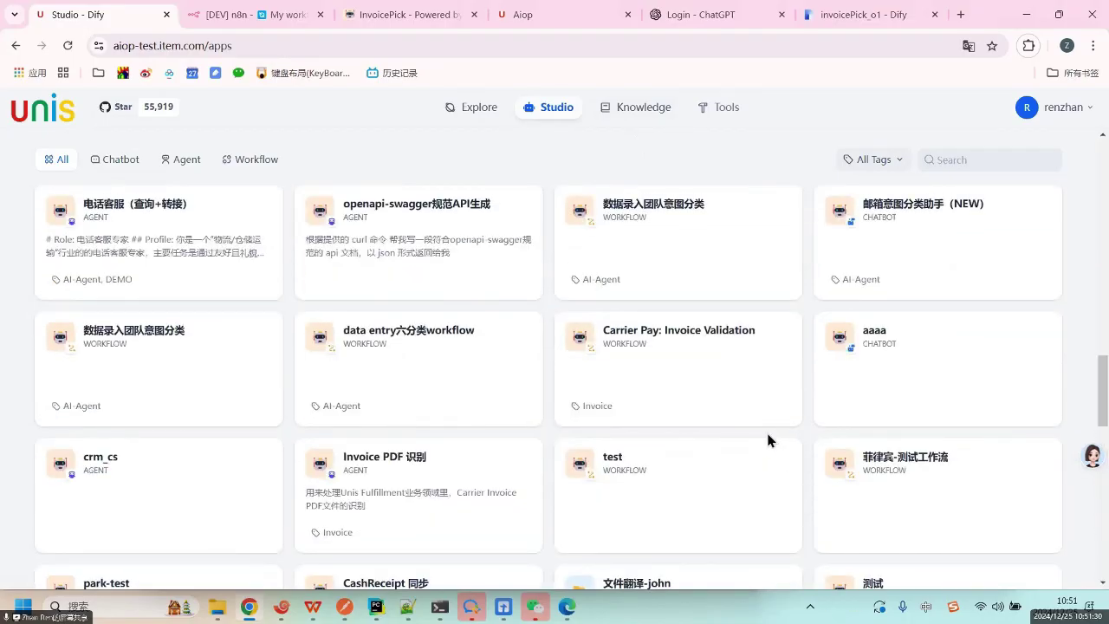
{"action": "scroll", "coordinate": [763, 453], "scroll_direction": "down", "scroll_amount": 3}
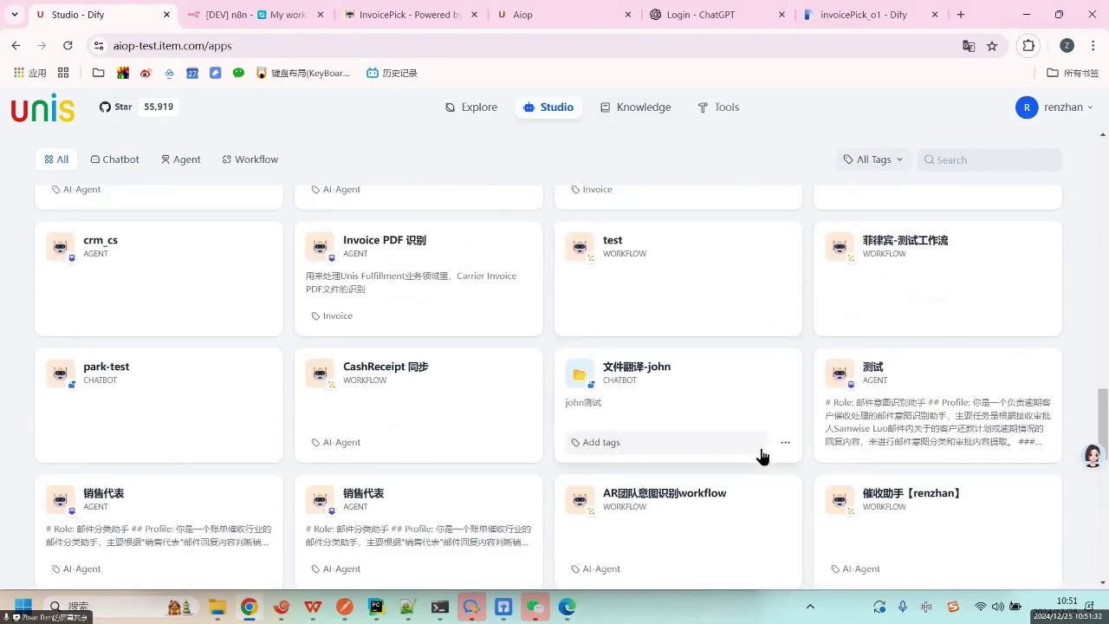
{"action": "scroll", "coordinate": [762, 453], "scroll_direction": "down", "scroll_amount": 15}
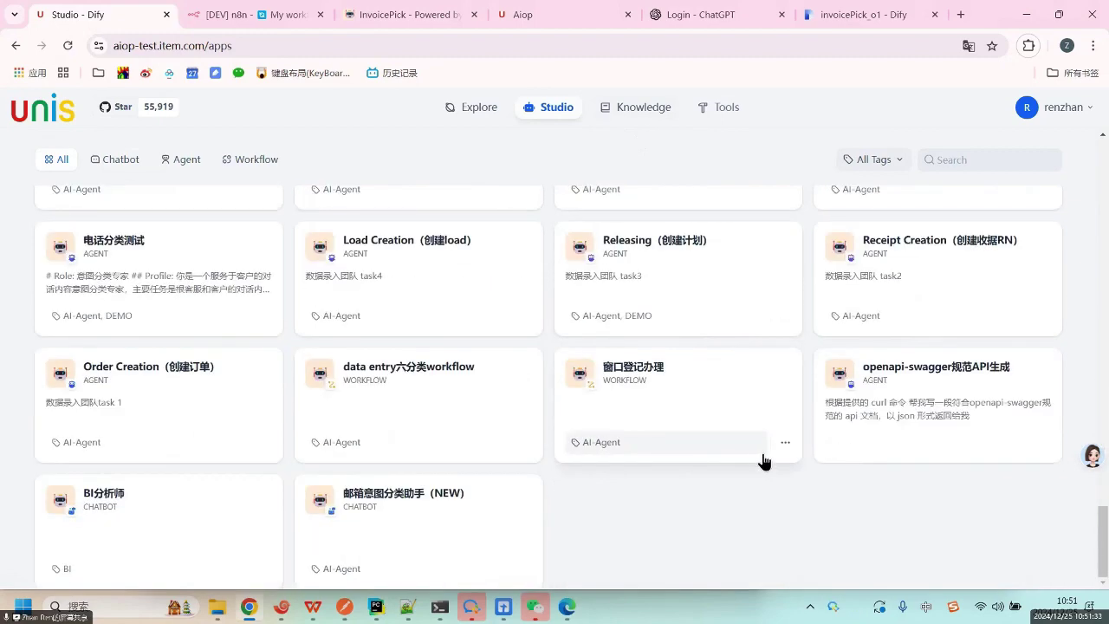
Remove 并翻译为中文 from the openapi-swagger规范API生成 agent's instructions.
{"action": "left_click", "coordinate": [967, 395]}
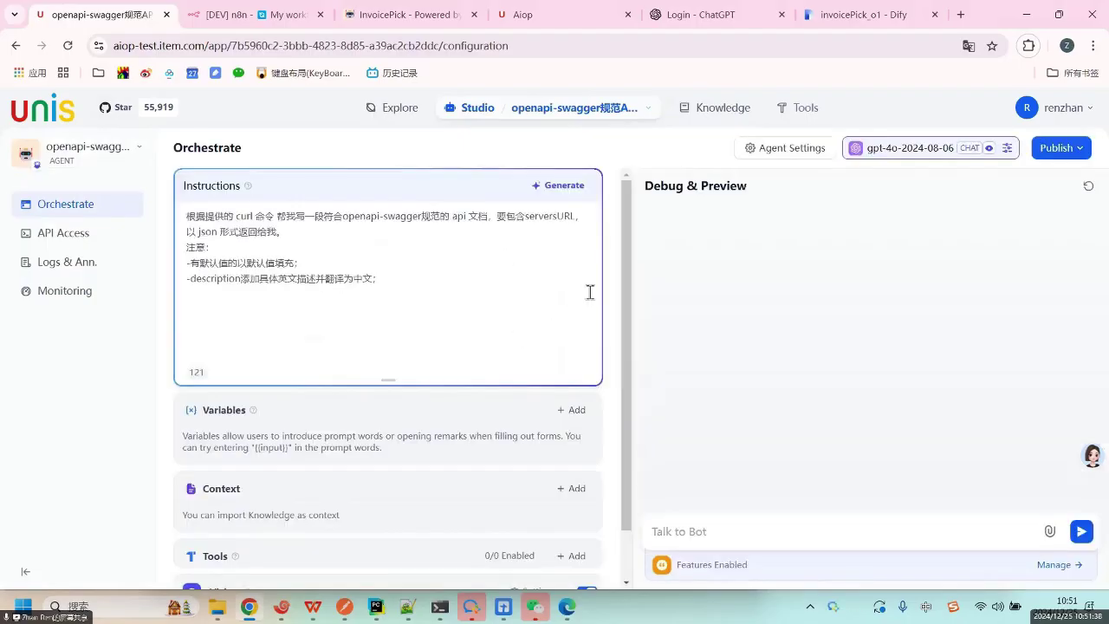
{"action": "left_click", "coordinate": [376, 279]}
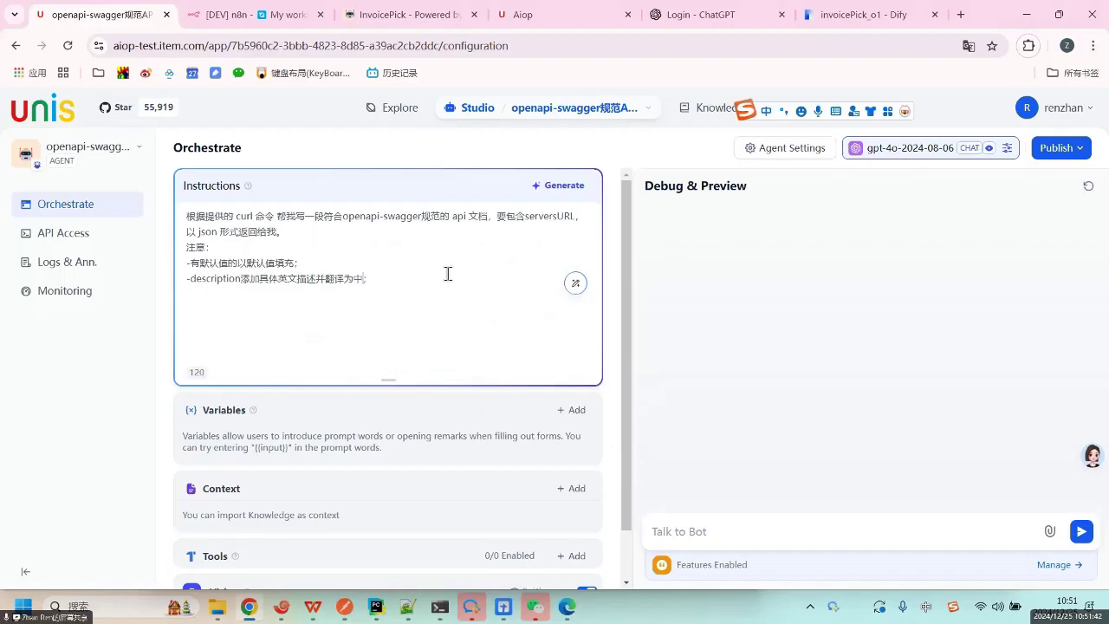
{"action": "key", "text": "Left"}
{"action": "key", "text": "BackSpace"}
{"action": "key", "text": "BackSpace"}
{"action": "key", "text": "BackSpace"}
{"action": "left_click_drag", "start_coordinate": [227, 221], "coordinate": [376, 309]}
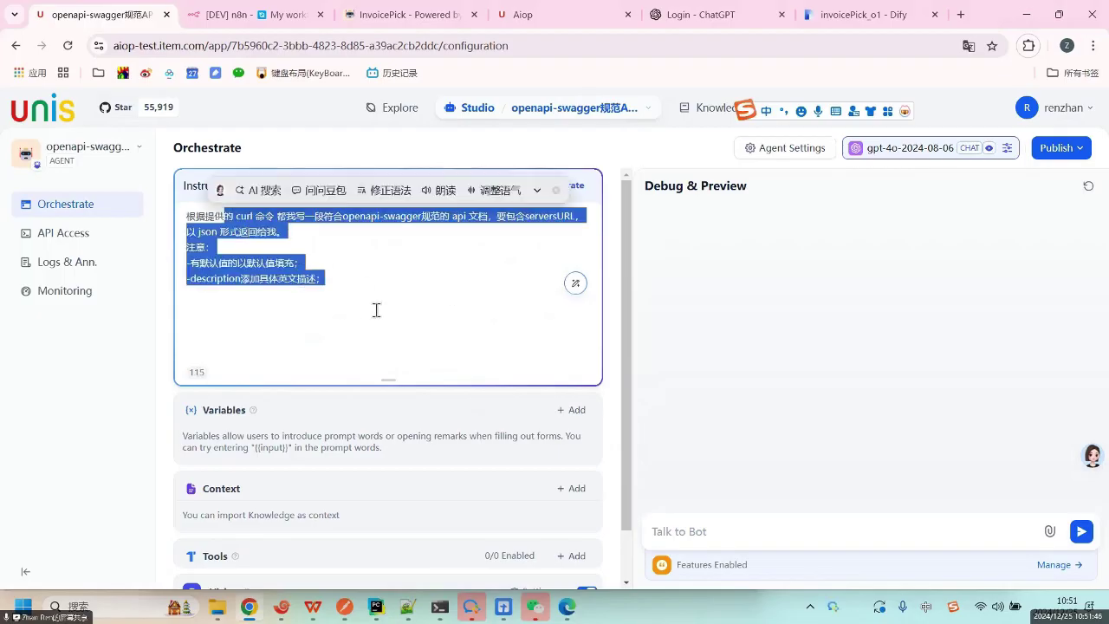
{"action": "left_click", "coordinate": [572, 336]}
{"action": "scroll", "coordinate": [597, 355], "scroll_direction": "down", "scroll_amount": 1}
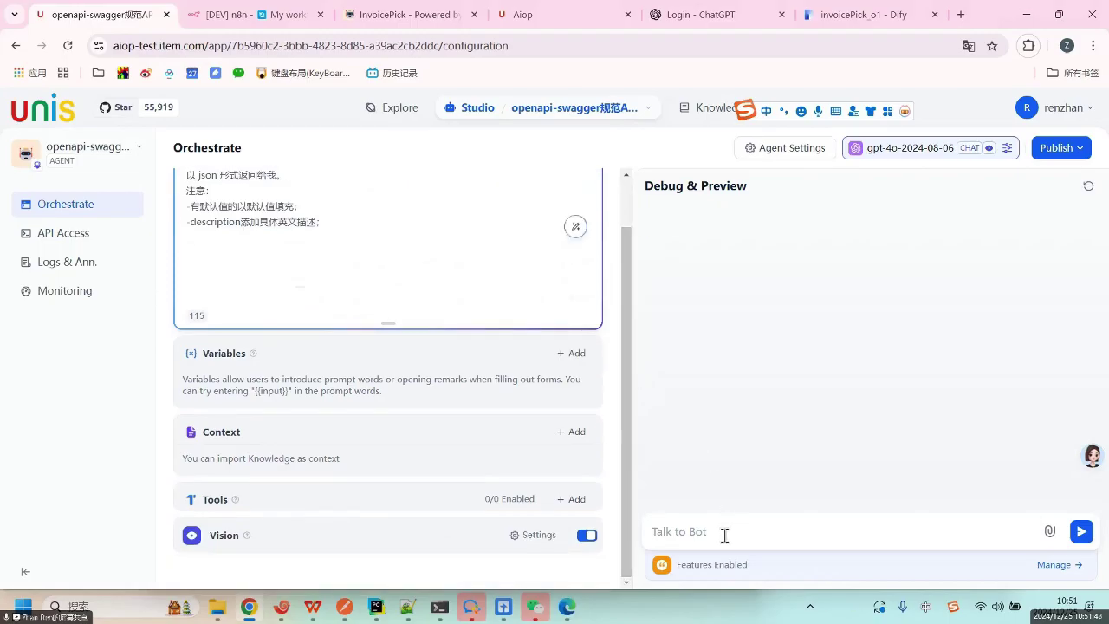
Send the copied curl command in the debug chat and review the OpenAPI 3.0.3 JSON reply.
{"action": "left_click", "coordinate": [724, 533]}
{"action": "key", "text": "ctrl+v"}
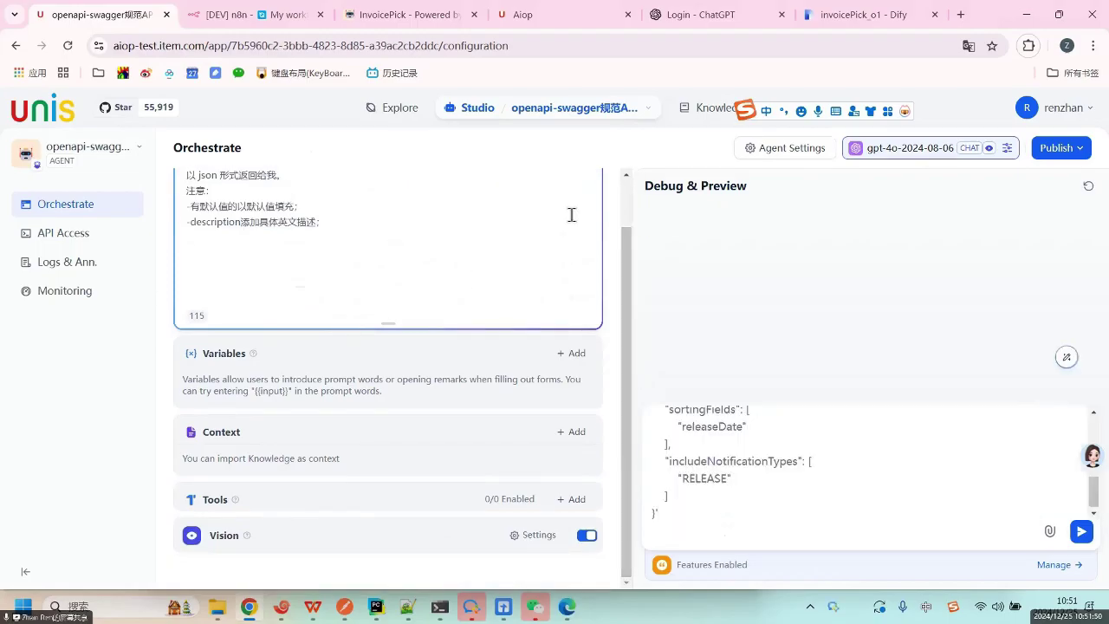
{"action": "left_click", "coordinate": [1081, 531]}
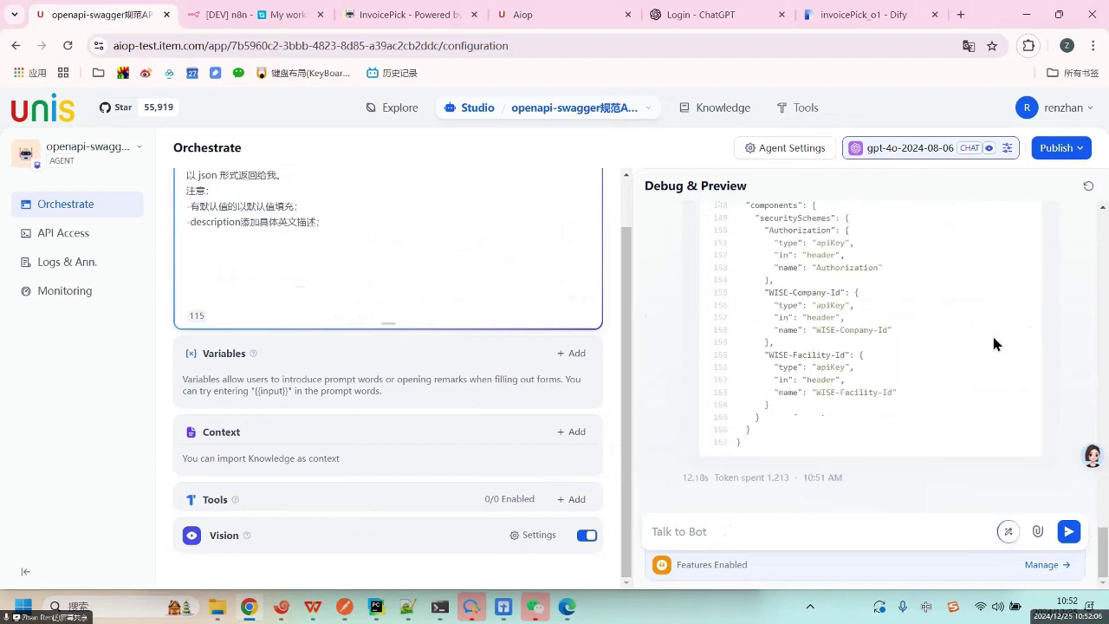
{"action": "scroll", "coordinate": [991, 345], "scroll_direction": "up", "scroll_amount": 10}
{"action": "scroll", "coordinate": [993, 340], "scroll_direction": "up", "scroll_amount": 5}
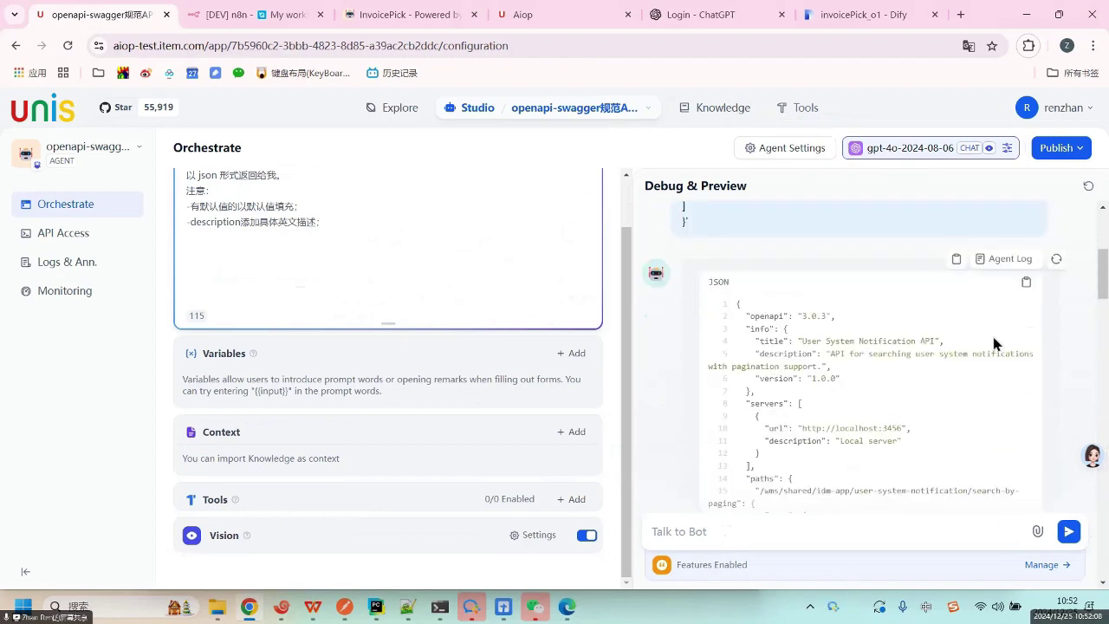
{"action": "double_click", "coordinate": [765, 317]}
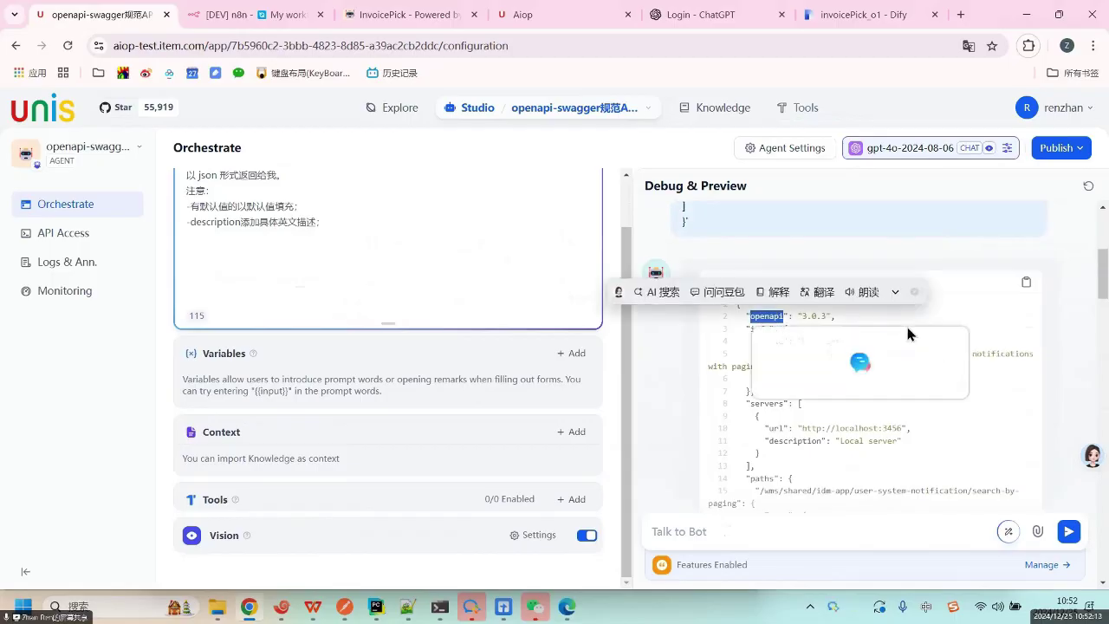
{"action": "left_click", "coordinate": [1024, 321]}
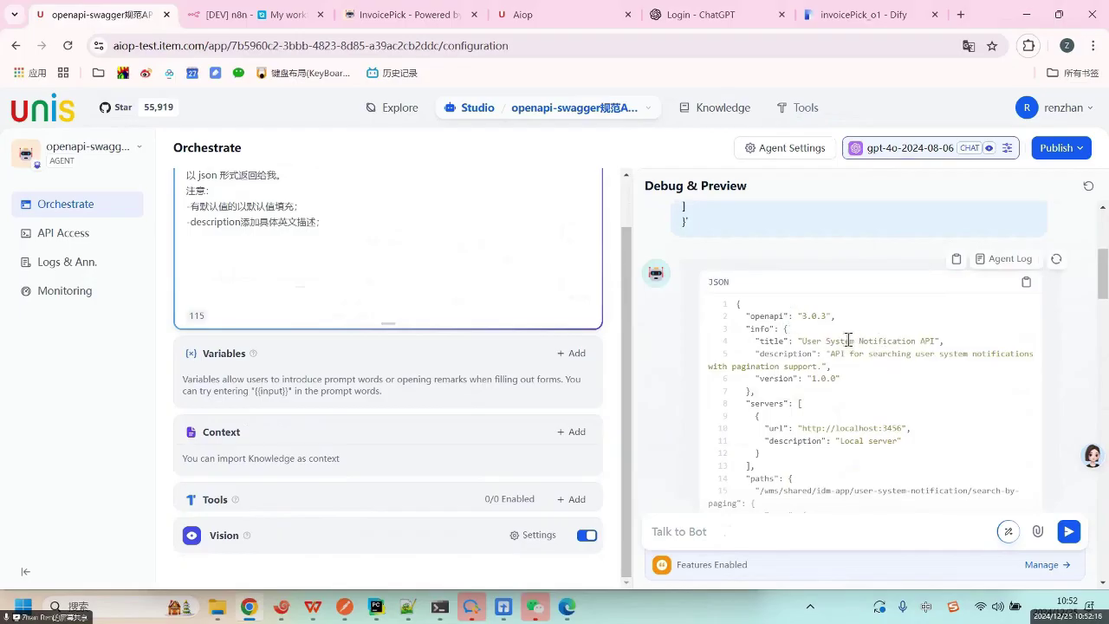
{"action": "left_click_drag", "start_coordinate": [851, 341], "coordinate": [937, 341]}
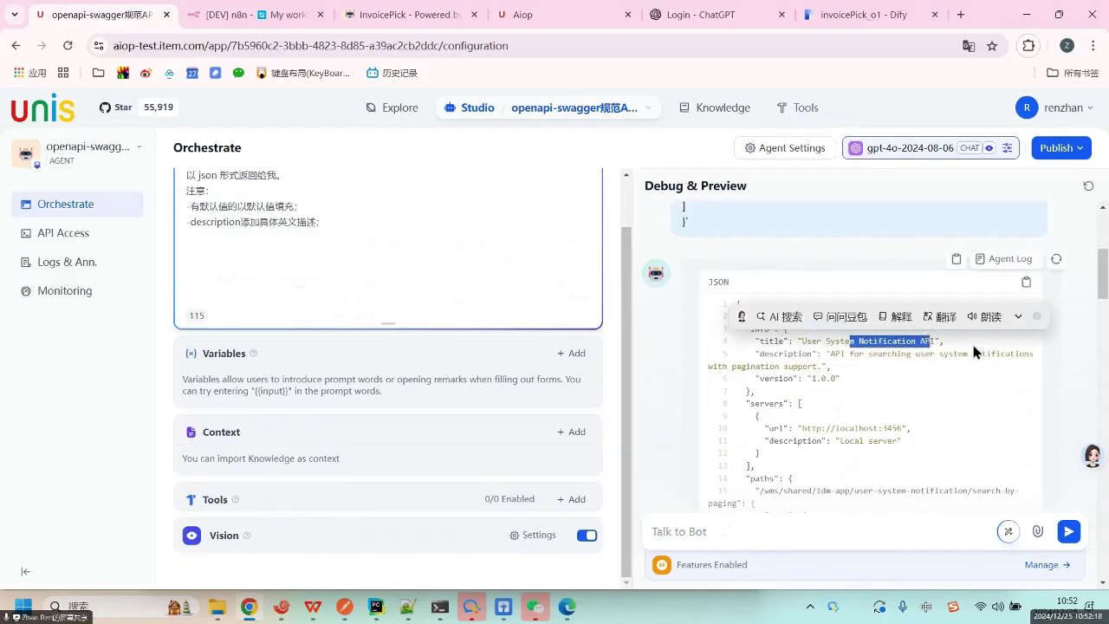
{"action": "left_click_drag", "start_coordinate": [834, 354], "coordinate": [926, 372]}
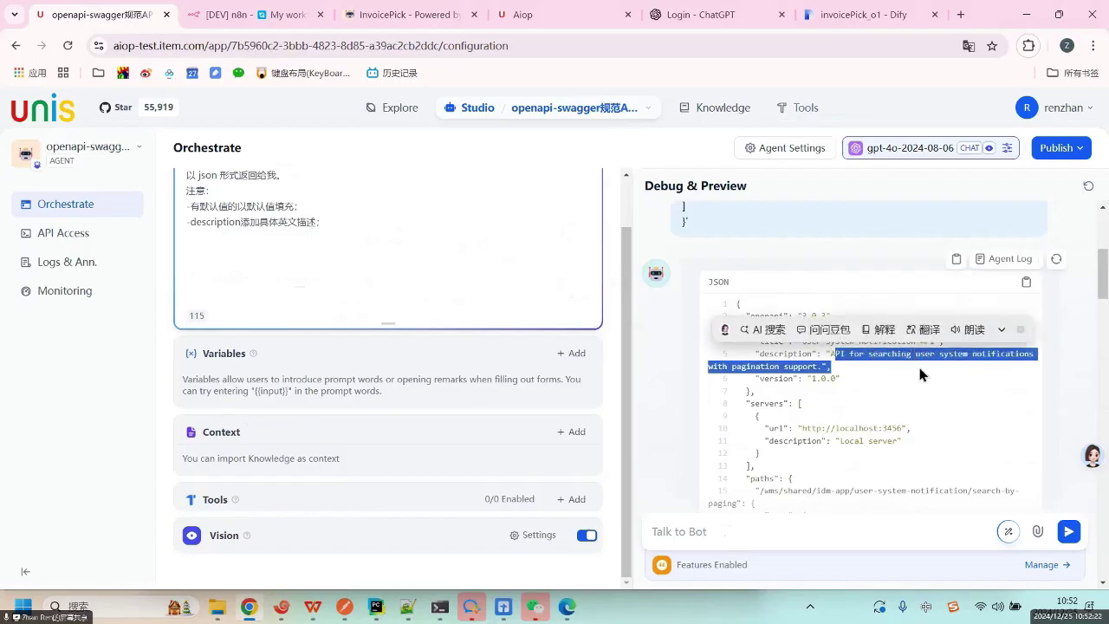
{"action": "left_click", "coordinate": [919, 367]}
{"action": "scroll", "coordinate": [918, 389], "scroll_direction": "down", "scroll_amount": 3}
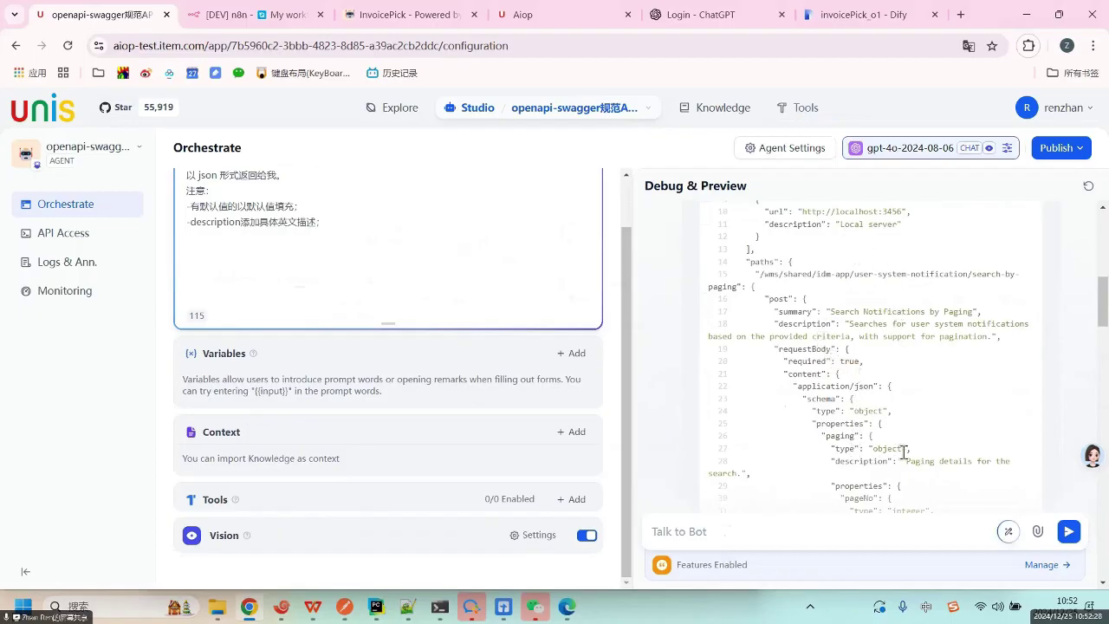
{"action": "scroll", "coordinate": [904, 452], "scroll_direction": "down", "scroll_amount": 3}
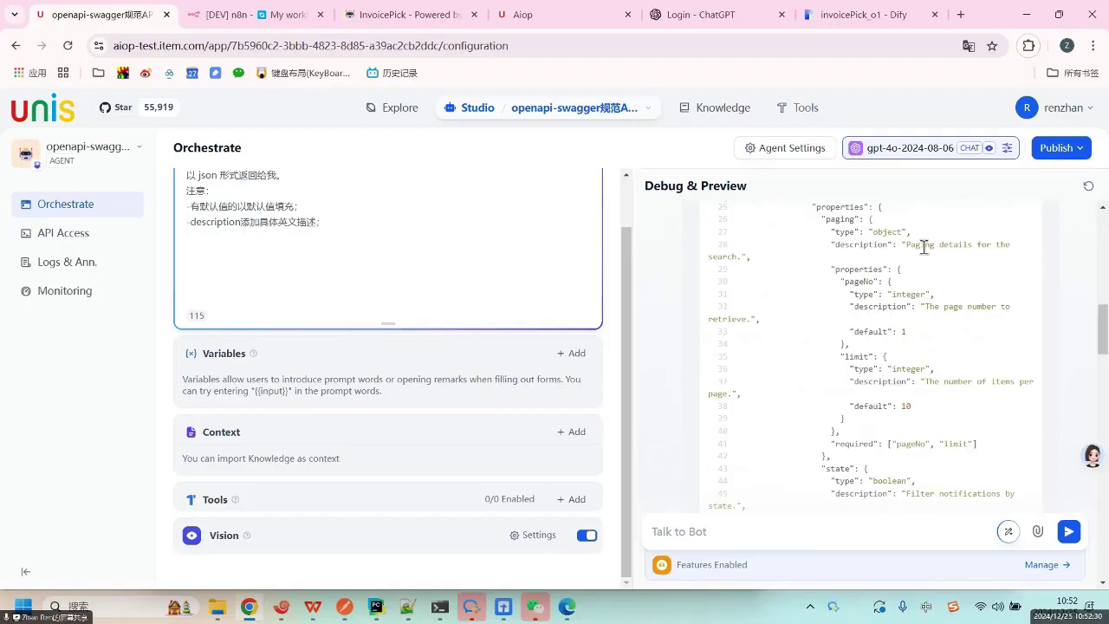
{"action": "left_click_drag", "start_coordinate": [972, 246], "coordinate": [924, 246]}
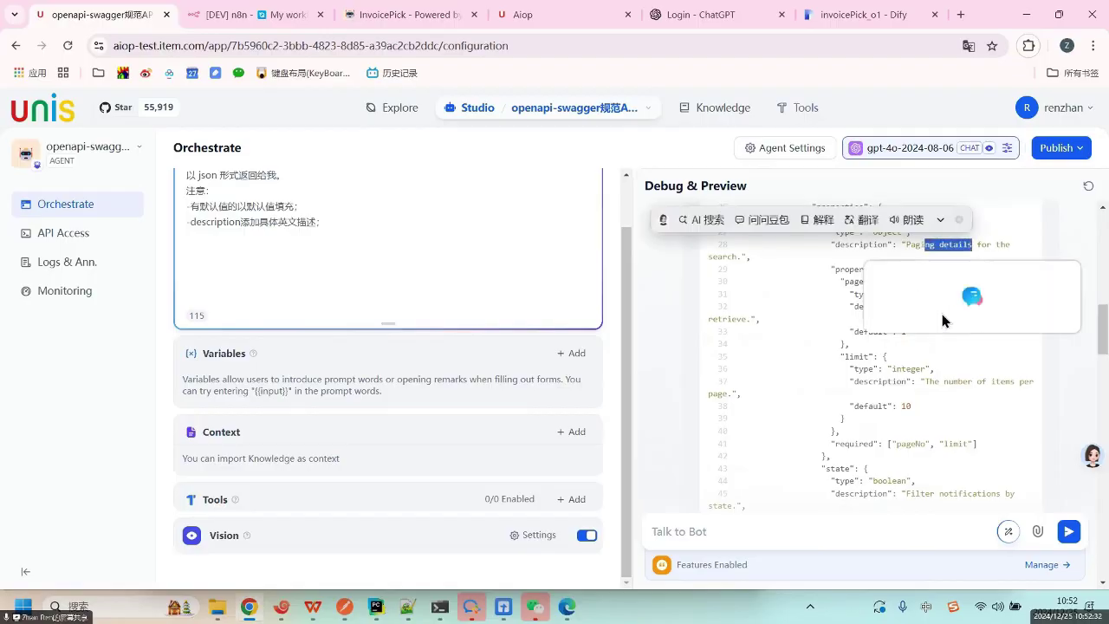
{"action": "left_click", "coordinate": [925, 360]}
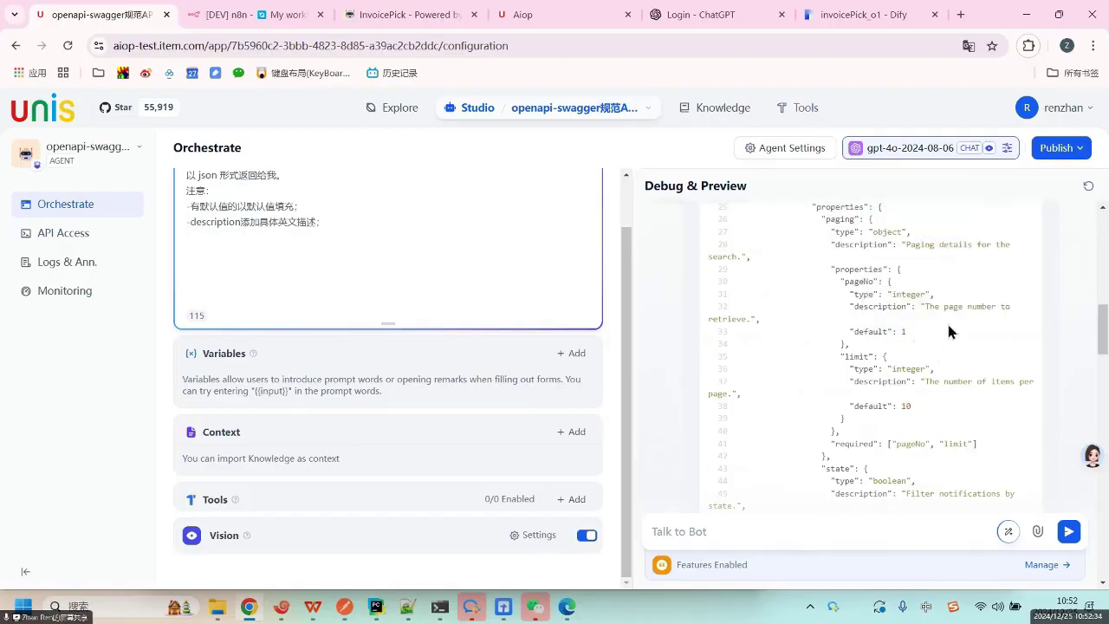
{"action": "scroll", "coordinate": [944, 321], "scroll_direction": "up", "scroll_amount": 10}
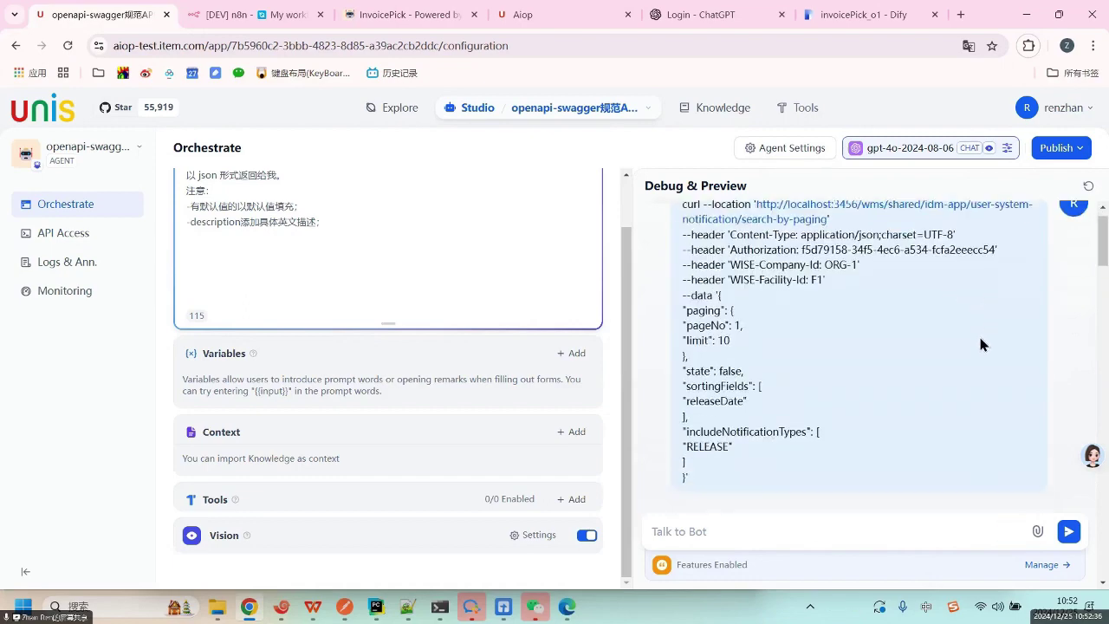
{"action": "scroll", "coordinate": [974, 339], "scroll_direction": "down", "scroll_amount": 5}
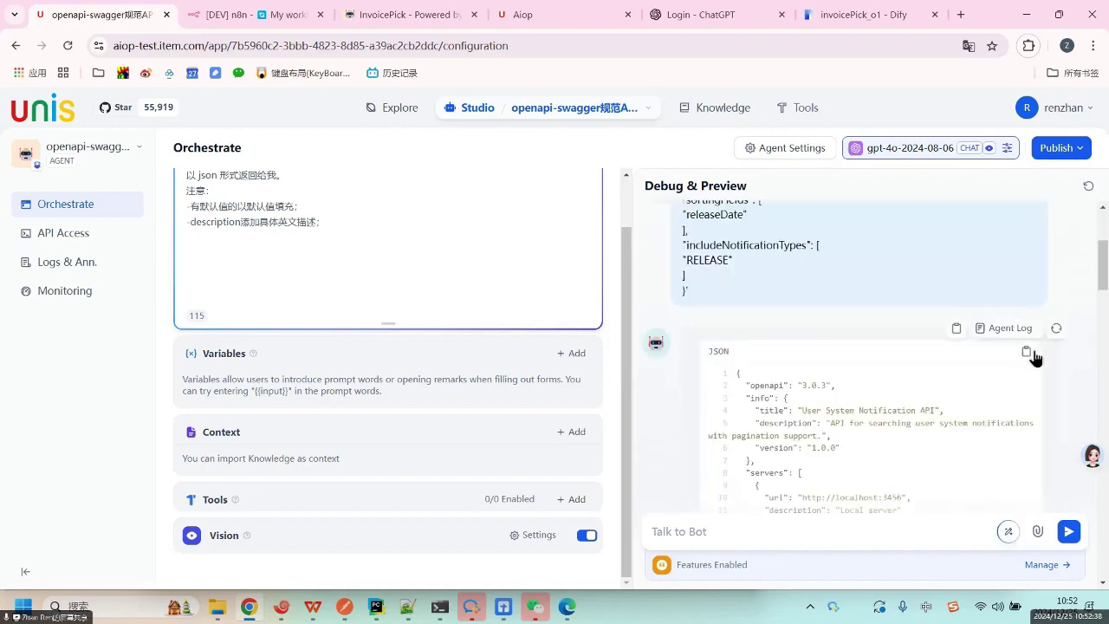
Copy the generated JSON schema and go to the Tools page.
{"action": "left_click", "coordinate": [1026, 353]}
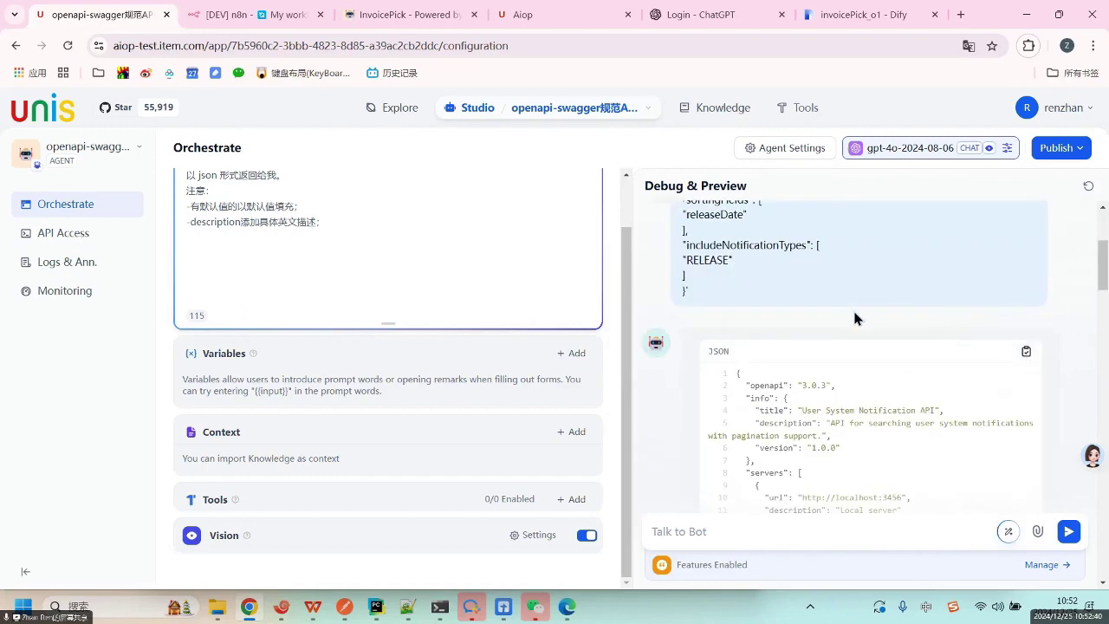
{"action": "scroll", "coordinate": [816, 463], "scroll_direction": "down", "scroll_amount": 15}
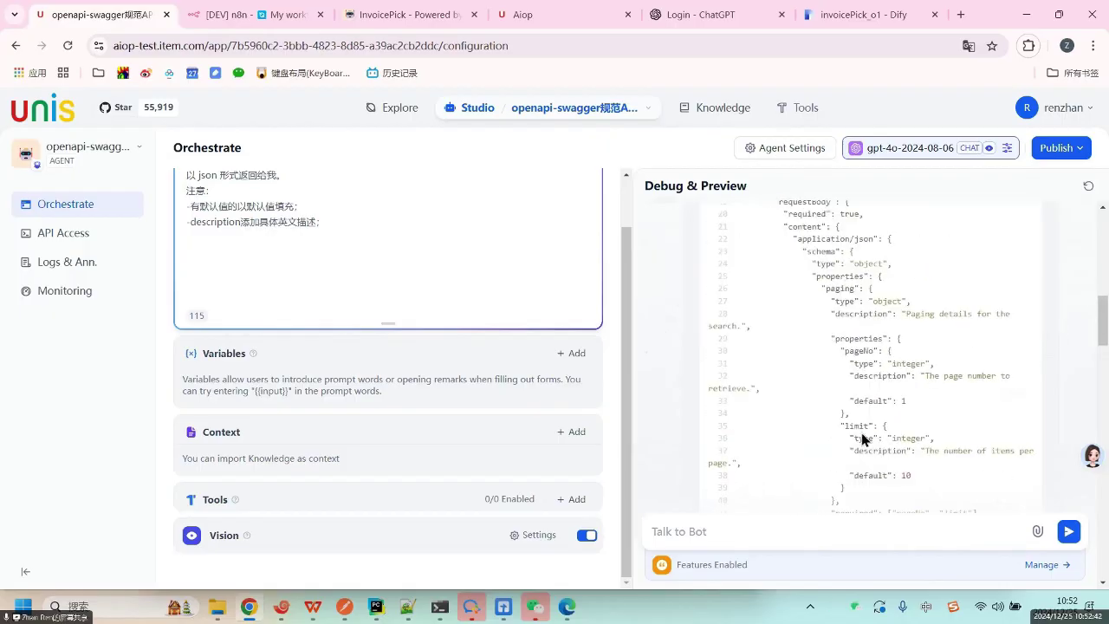
{"action": "scroll", "coordinate": [875, 397], "scroll_direction": "down", "scroll_amount": 5}
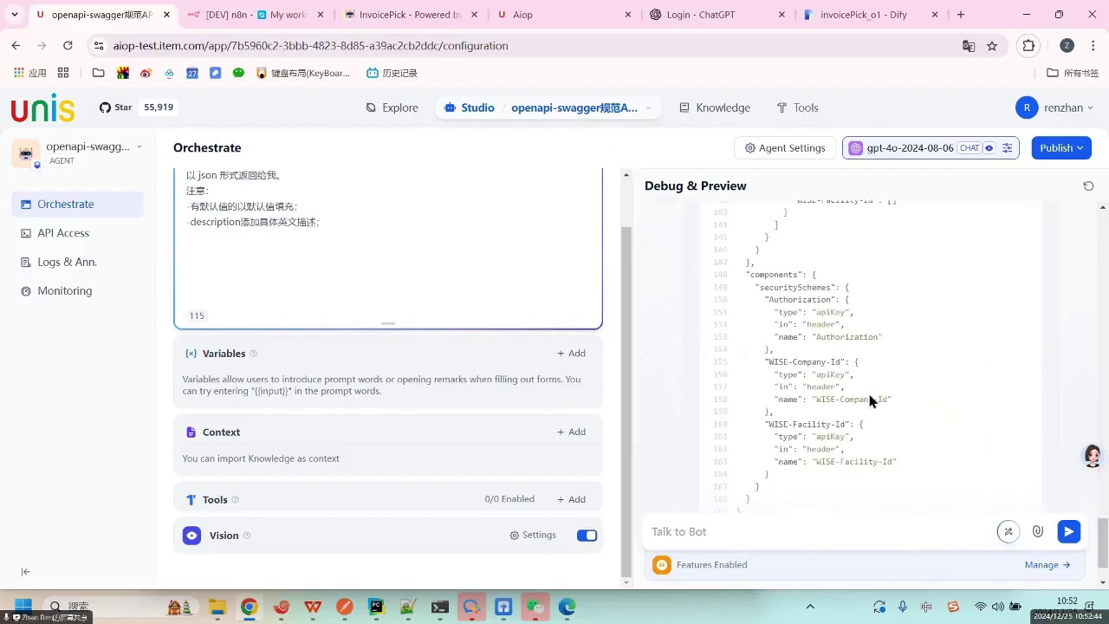
{"action": "scroll", "coordinate": [877, 381], "scroll_direction": "up", "scroll_amount": 5}
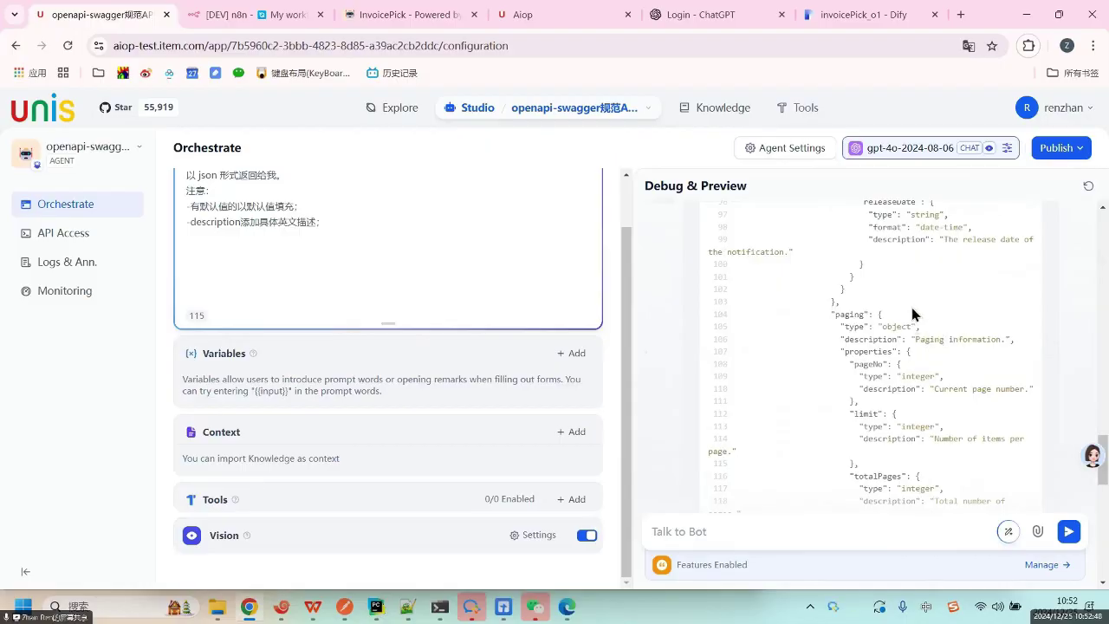
{"action": "scroll", "coordinate": [913, 303], "scroll_direction": "up", "scroll_amount": 3}
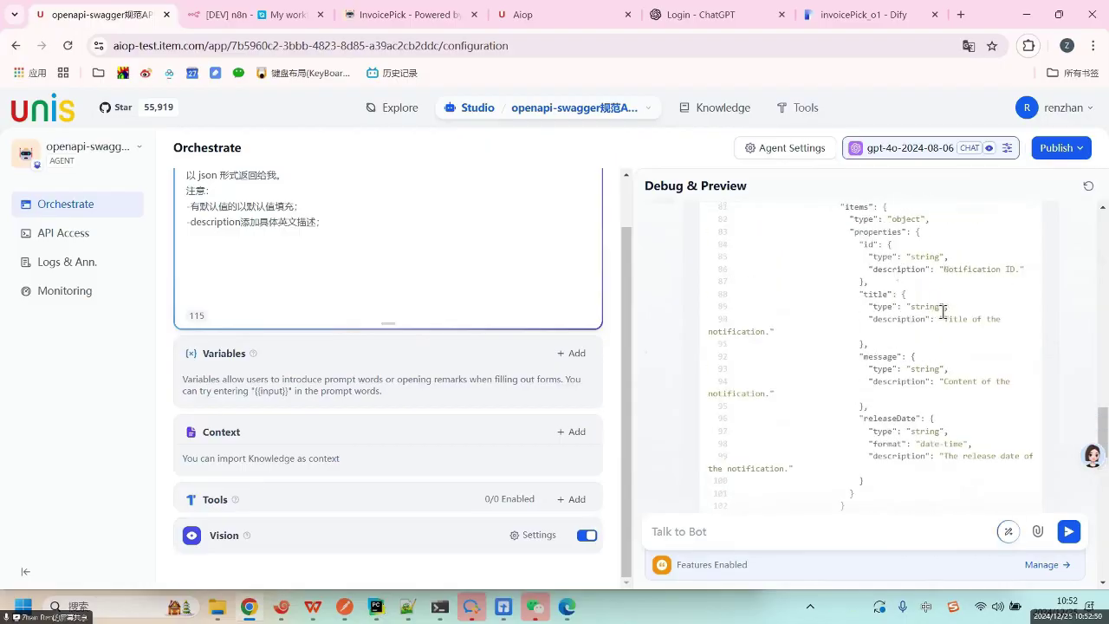
{"action": "scroll", "coordinate": [949, 308], "scroll_direction": "up", "scroll_amount": 3}
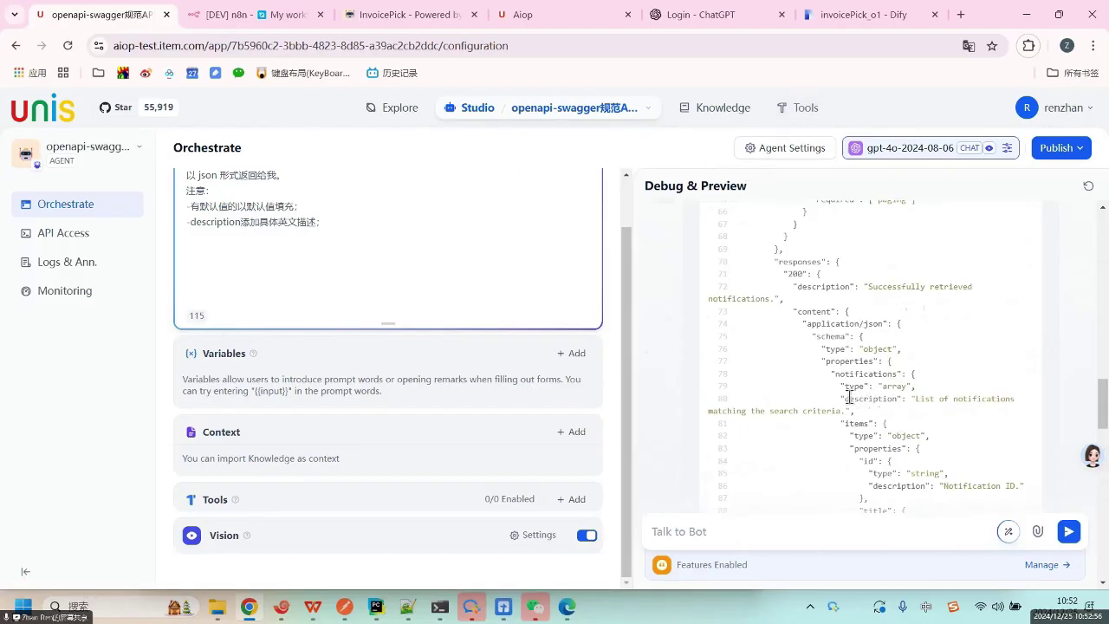
{"action": "scroll", "coordinate": [870, 368], "scroll_direction": "up", "scroll_amount": 8}
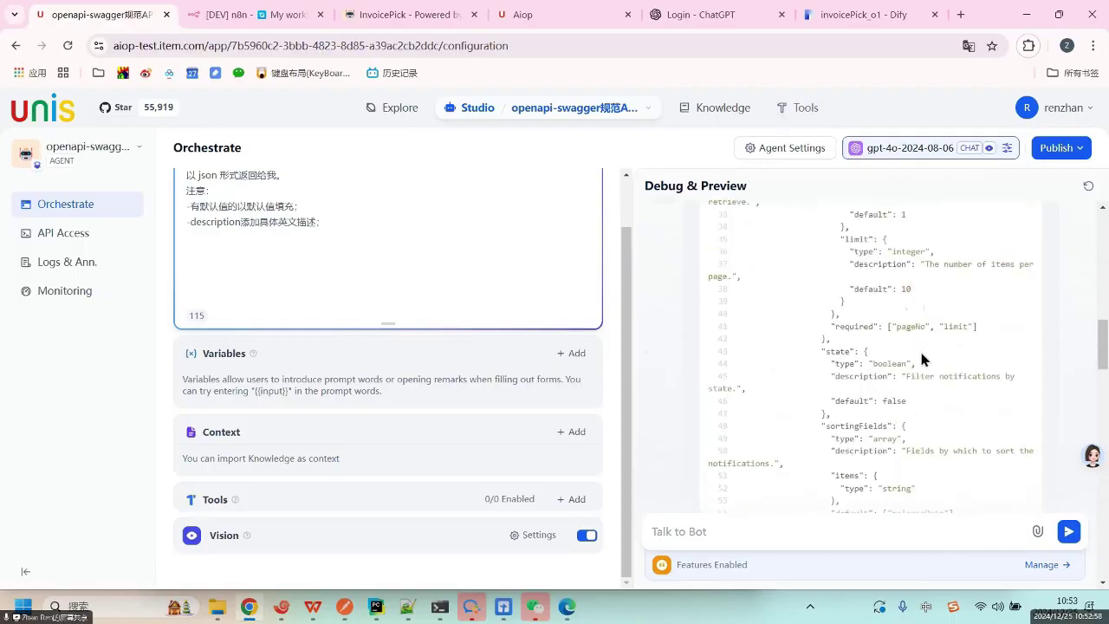
{"action": "scroll", "coordinate": [918, 346], "scroll_direction": "up", "scroll_amount": 2}
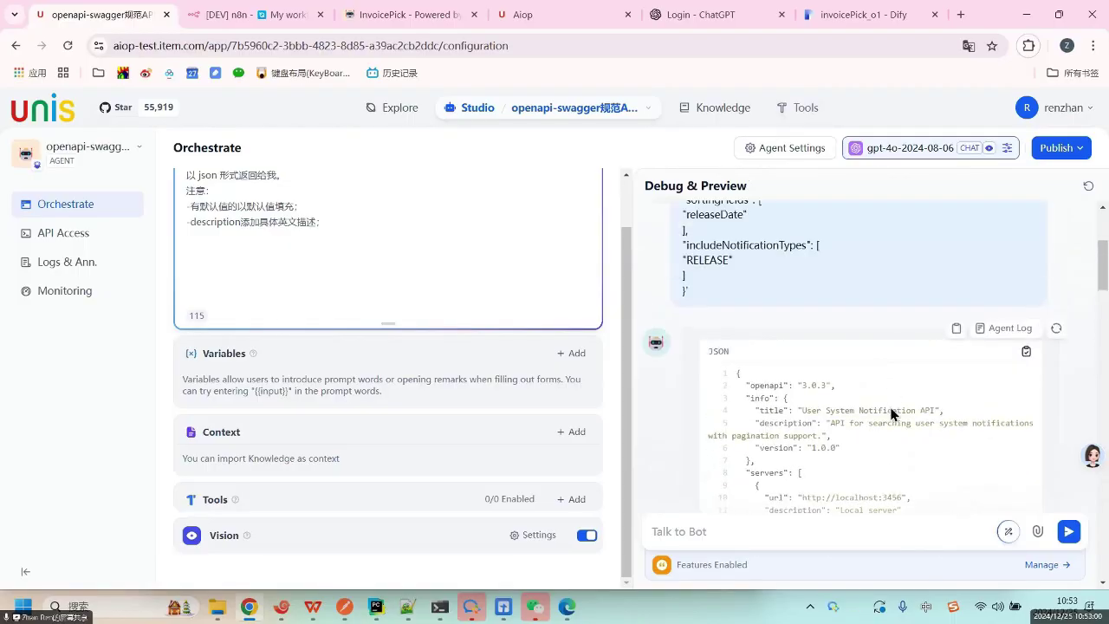
{"action": "scroll", "coordinate": [891, 392], "scroll_direction": "down", "scroll_amount": 2}
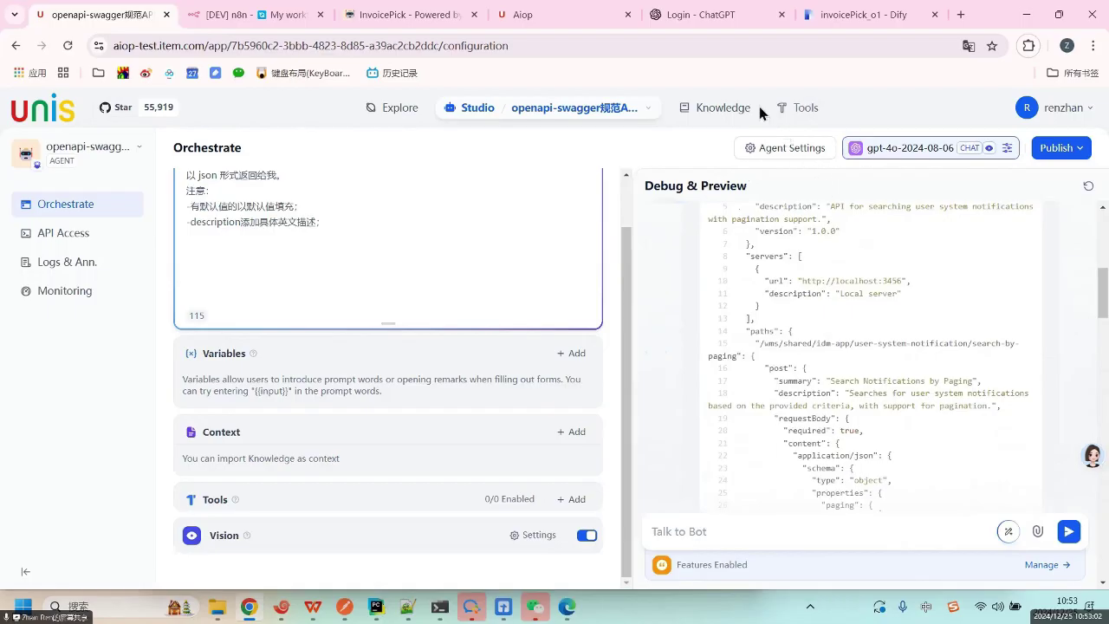
{"action": "left_click", "coordinate": [799, 111]}
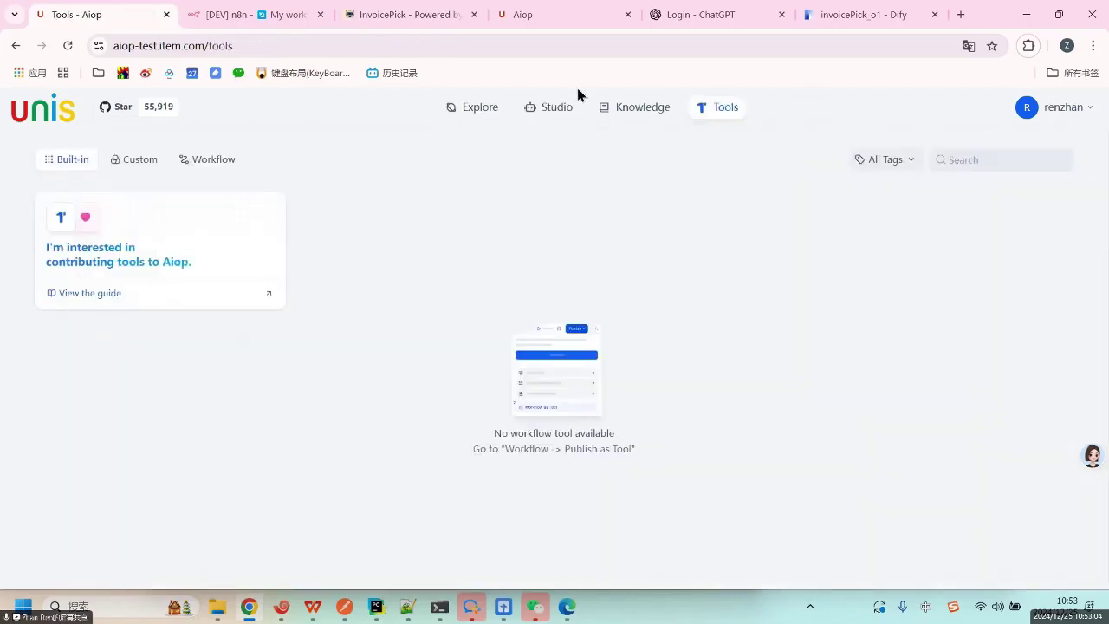
Start a new custom tool and paste the copied OpenAPI schema into it.
{"action": "left_click", "coordinate": [137, 164]}
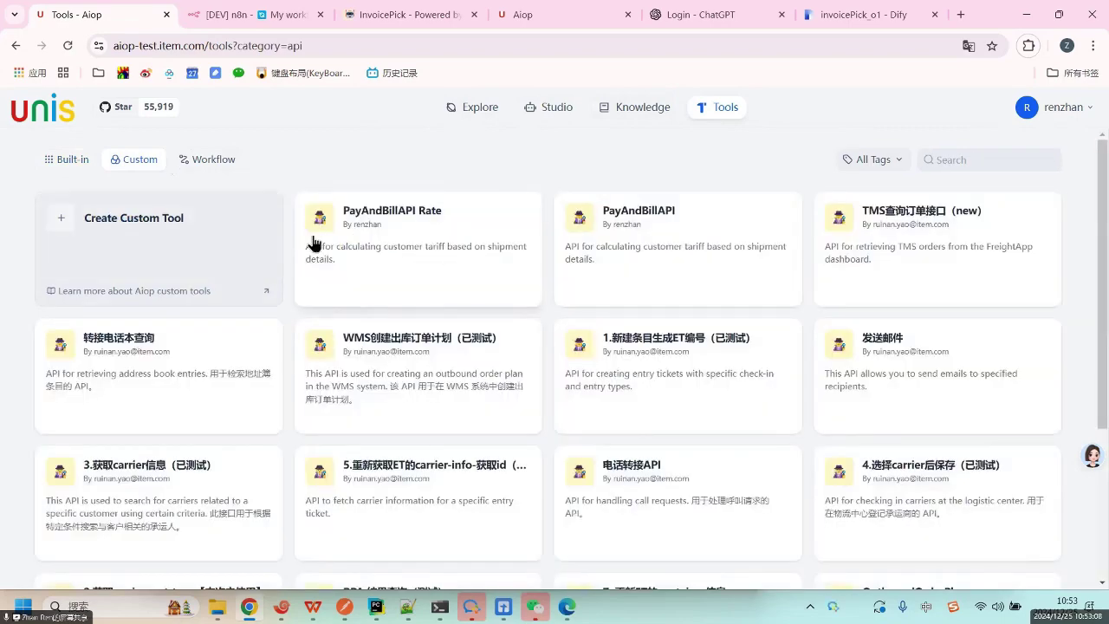
{"action": "left_click", "coordinate": [146, 218]}
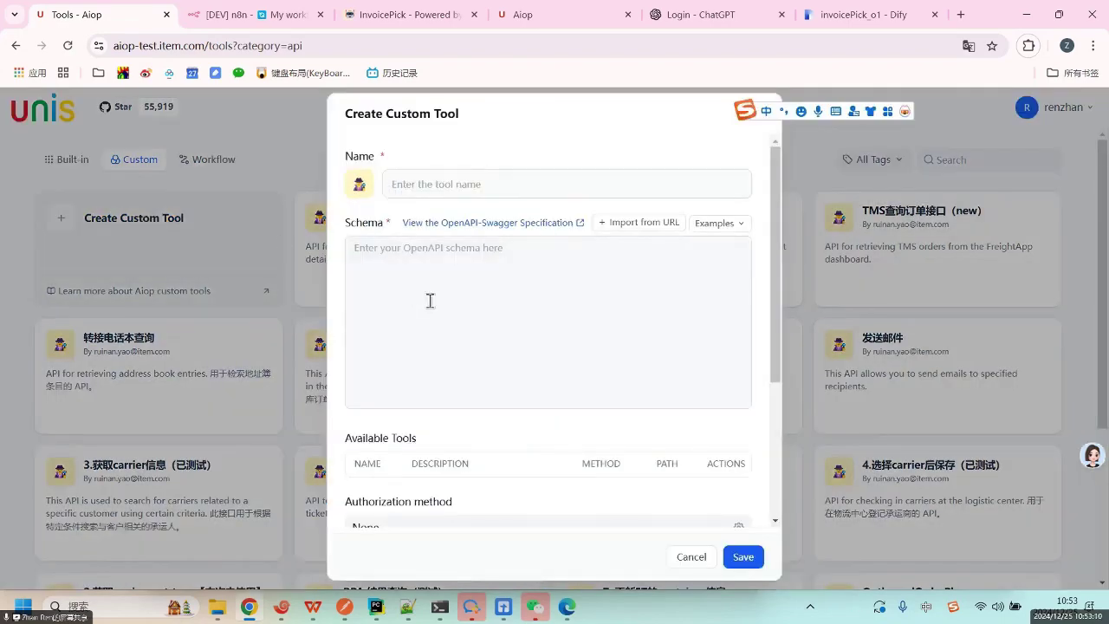
{"action": "key", "text": "ctrl+v"}
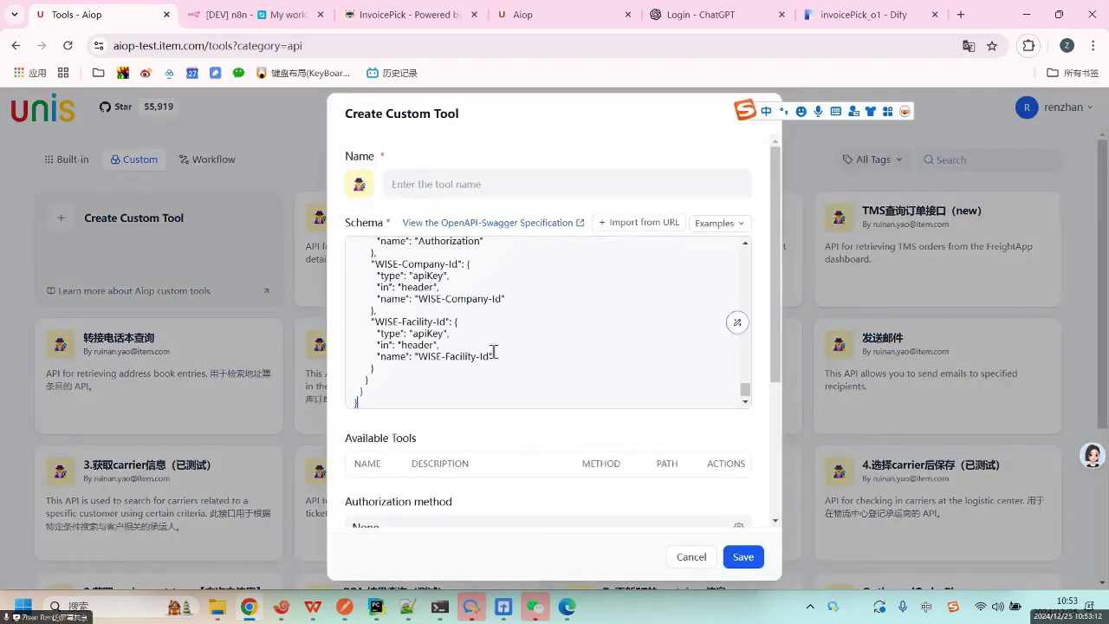
{"action": "scroll", "coordinate": [654, 368], "scroll_direction": "up", "scroll_amount": 15}
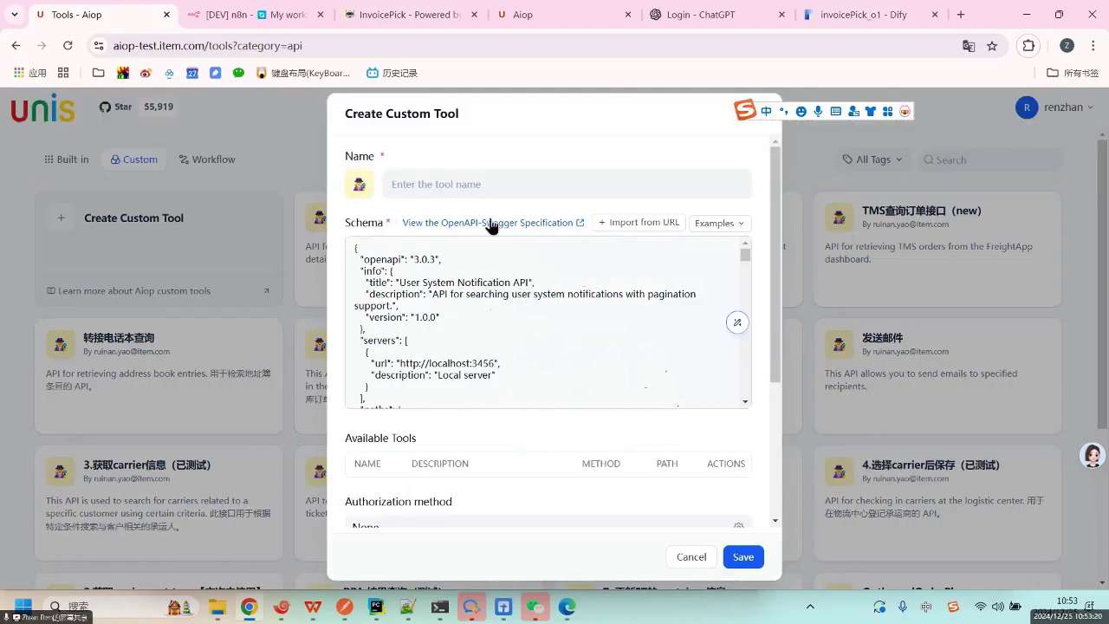
Name the custom tool WMSNotify.
{"action": "left_click", "coordinate": [459, 185]}
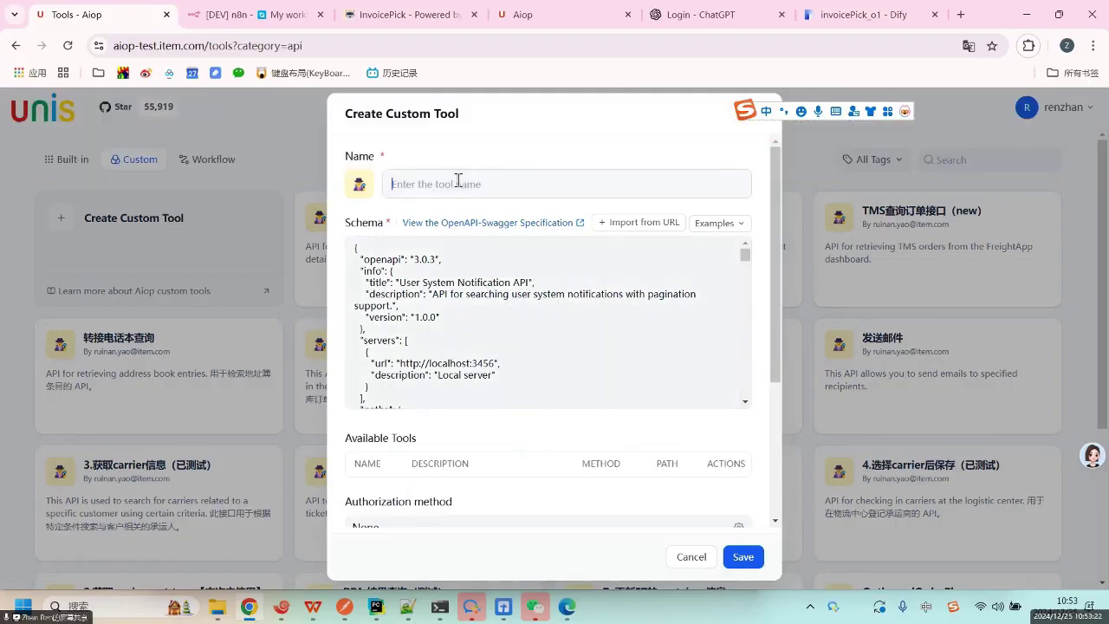
{"action": "type", "text": "WMS"}
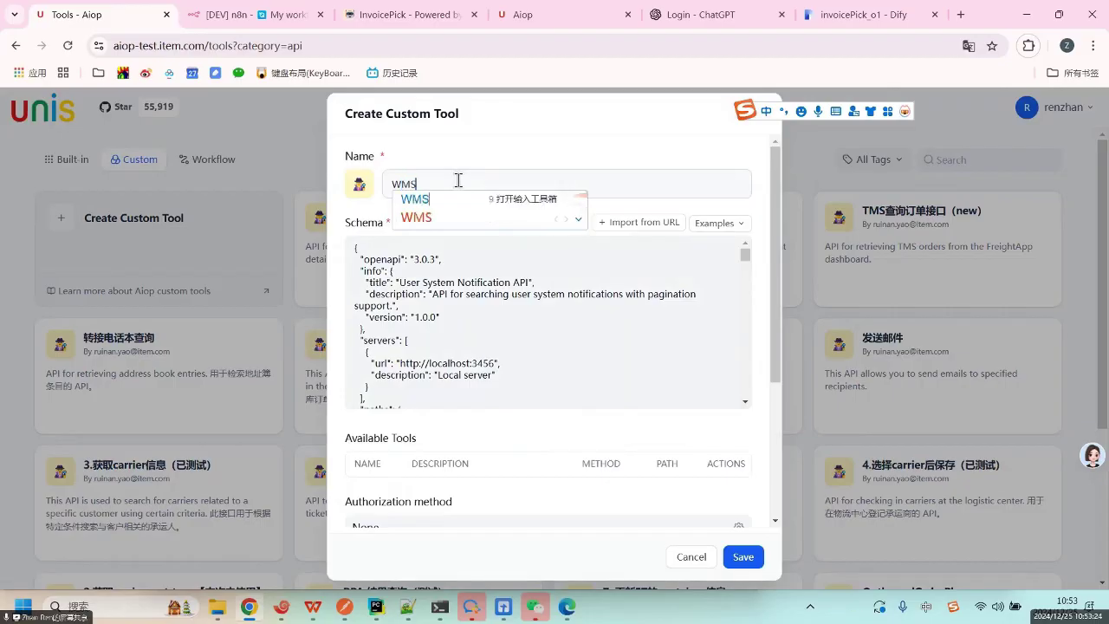
{"action": "type", "text": "Notify"}
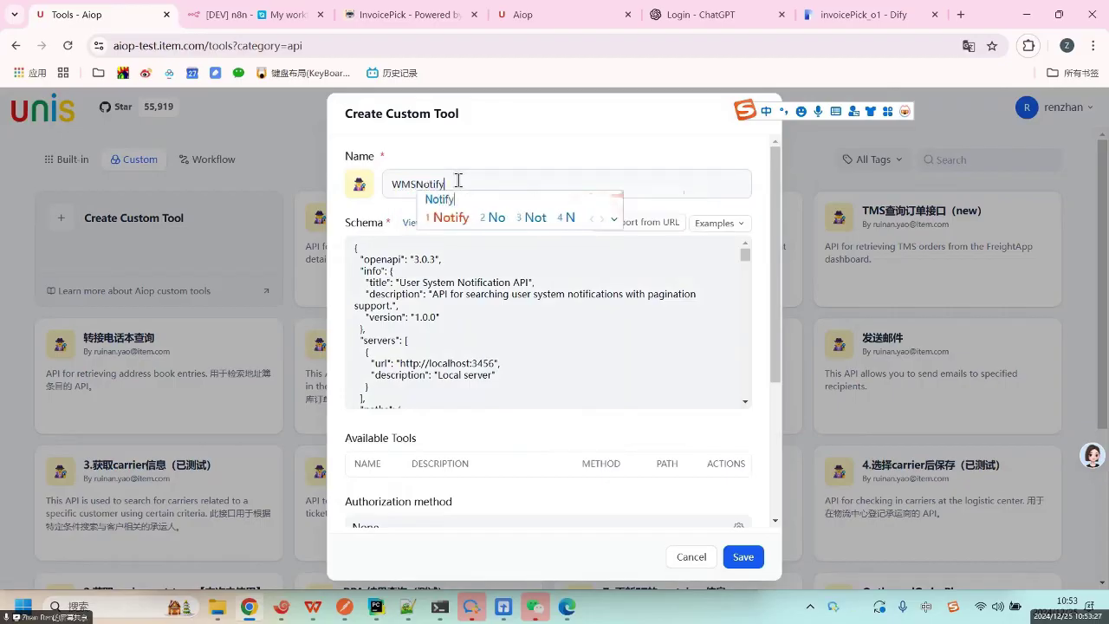
{"action": "key", "text": "Return"}
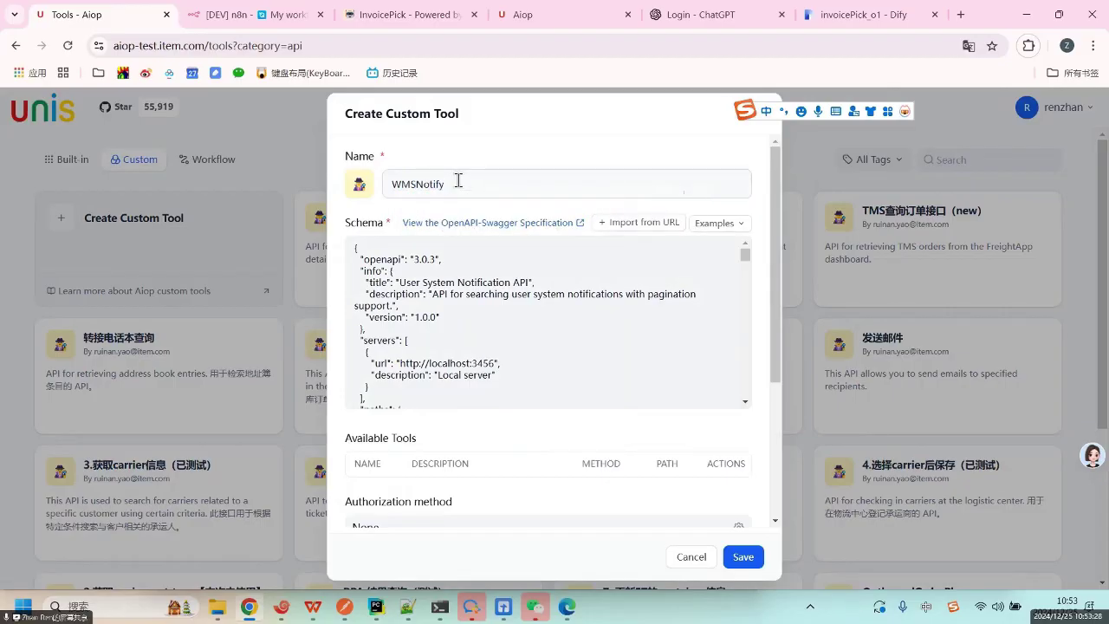
{"action": "left_click", "coordinate": [445, 303]}
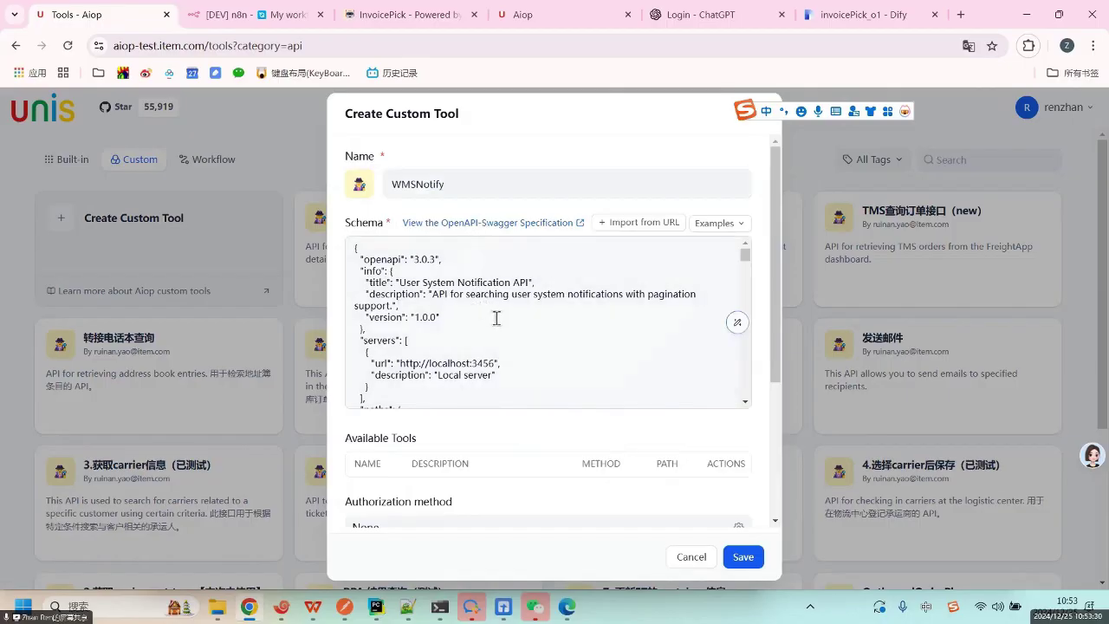
{"action": "scroll", "coordinate": [500, 349], "scroll_direction": "down", "scroll_amount": 15}
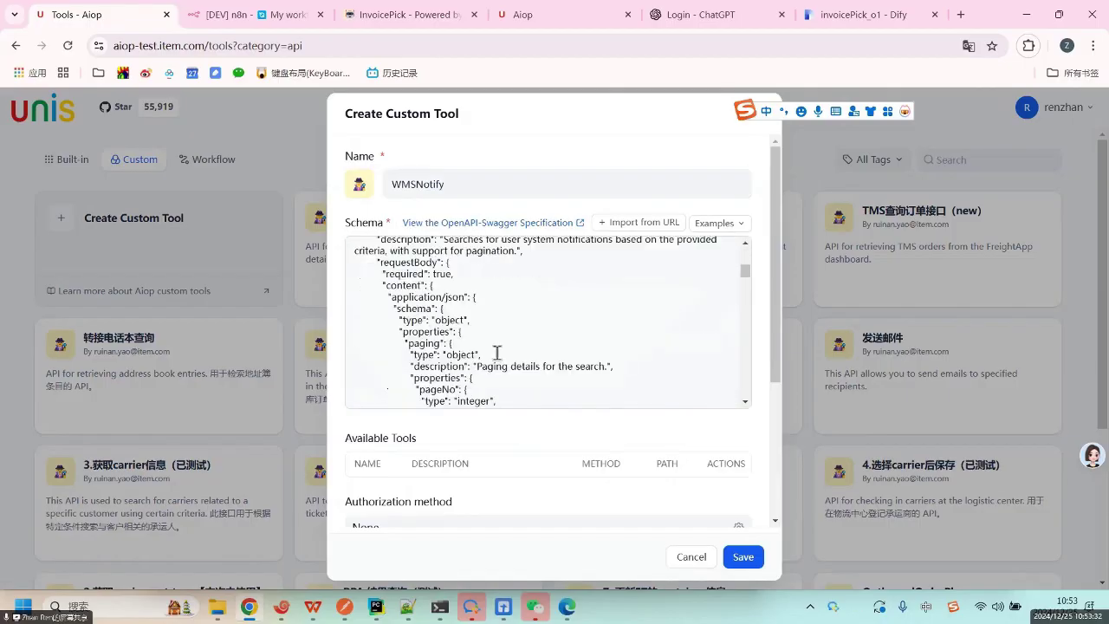
{"action": "scroll", "coordinate": [511, 364], "scroll_direction": "down", "scroll_amount": 5}
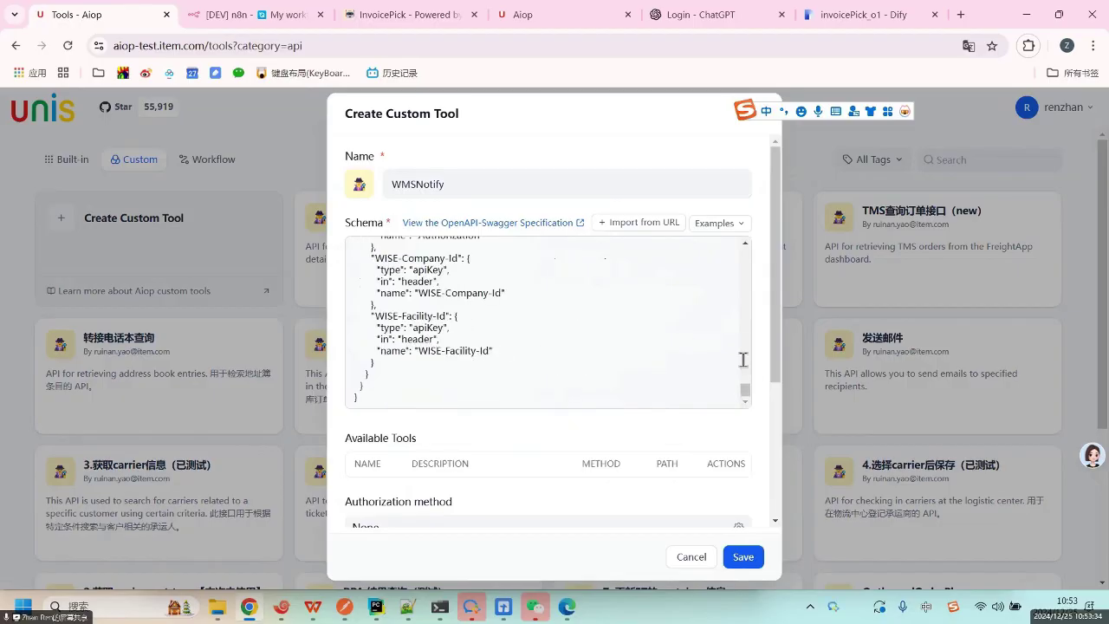
{"action": "scroll", "coordinate": [782, 395], "scroll_direction": "down", "scroll_amount": 1}
{"action": "scroll", "coordinate": [781, 450], "scroll_direction": "down", "scroll_amount": 3}
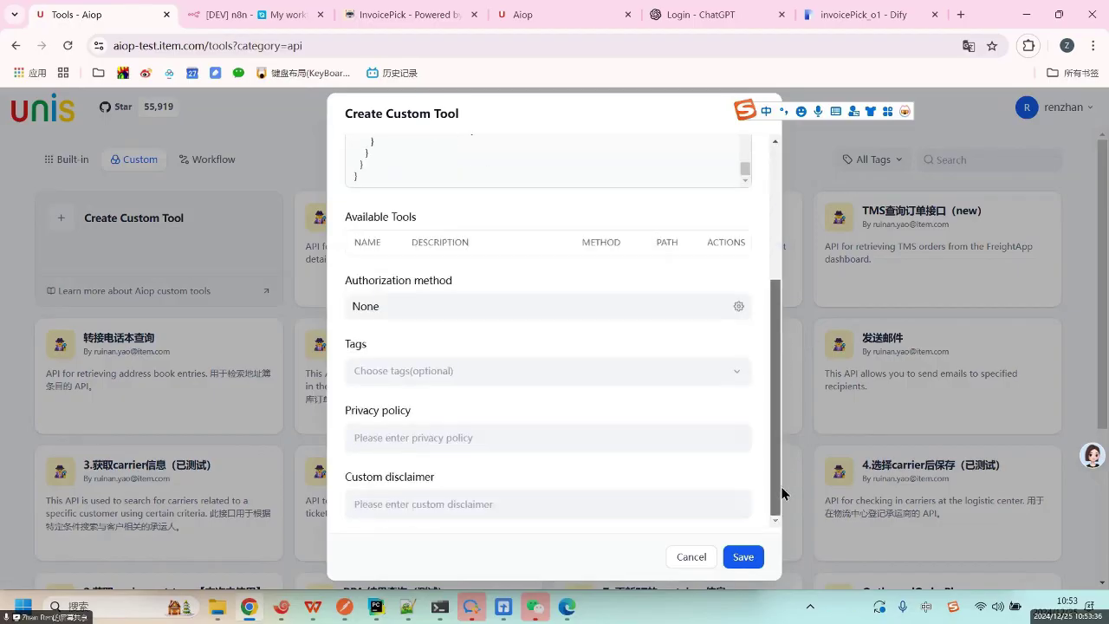
{"action": "scroll", "coordinate": [782, 434], "scroll_direction": "up", "scroll_amount": 3}
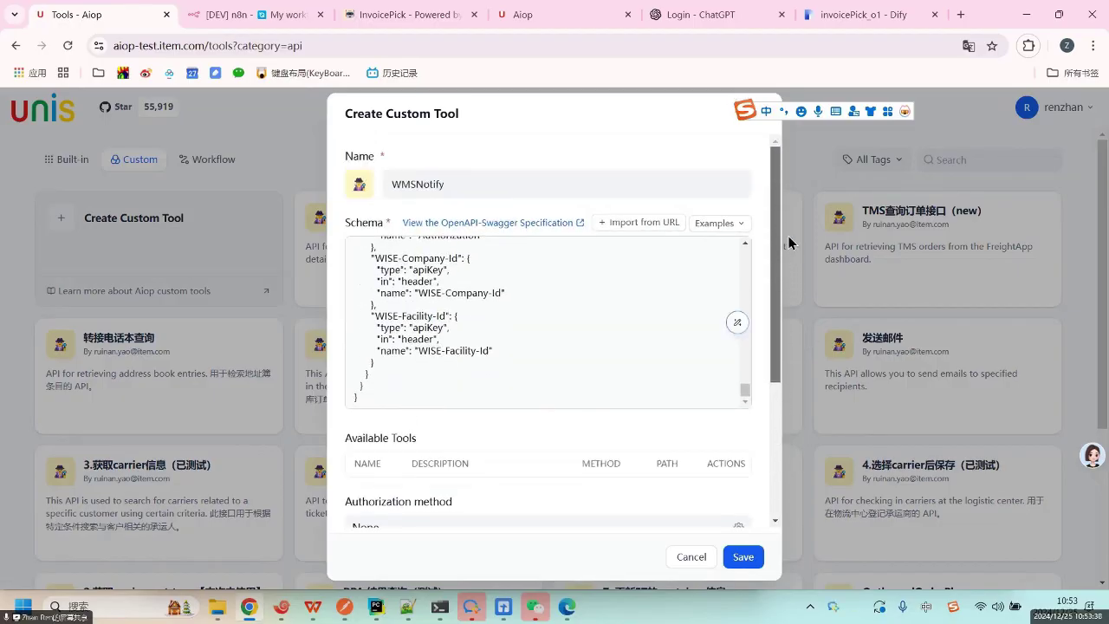
{"action": "scroll", "coordinate": [575, 320], "scroll_direction": "up", "scroll_amount": 15}
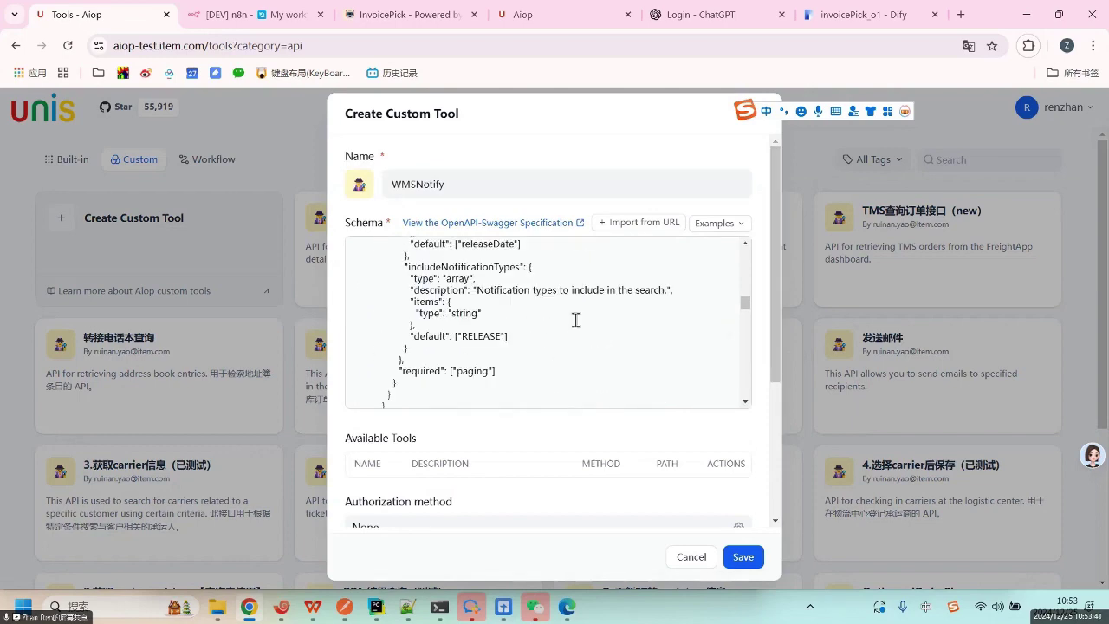
{"action": "scroll", "coordinate": [575, 319], "scroll_direction": "down", "scroll_amount": 5}
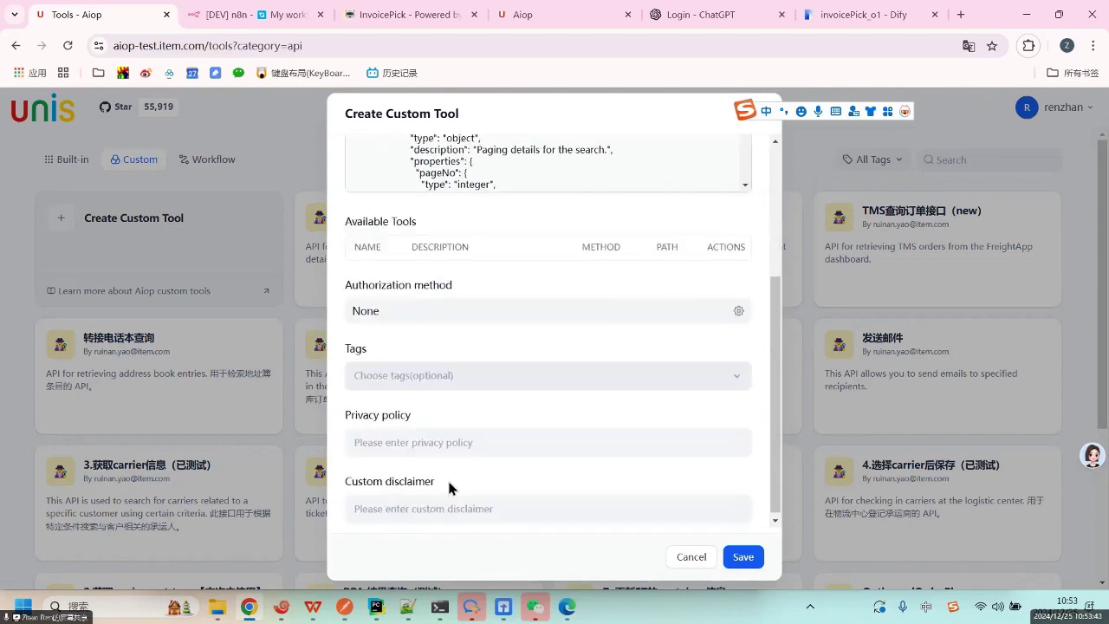
{"action": "scroll", "coordinate": [451, 468], "scroll_direction": "down", "scroll_amount": 5}
{"action": "scroll", "coordinate": [437, 415], "scroll_direction": "up", "scroll_amount": 5}
{"action": "scroll", "coordinate": [436, 416], "scroll_direction": "down", "scroll_amount": 5}
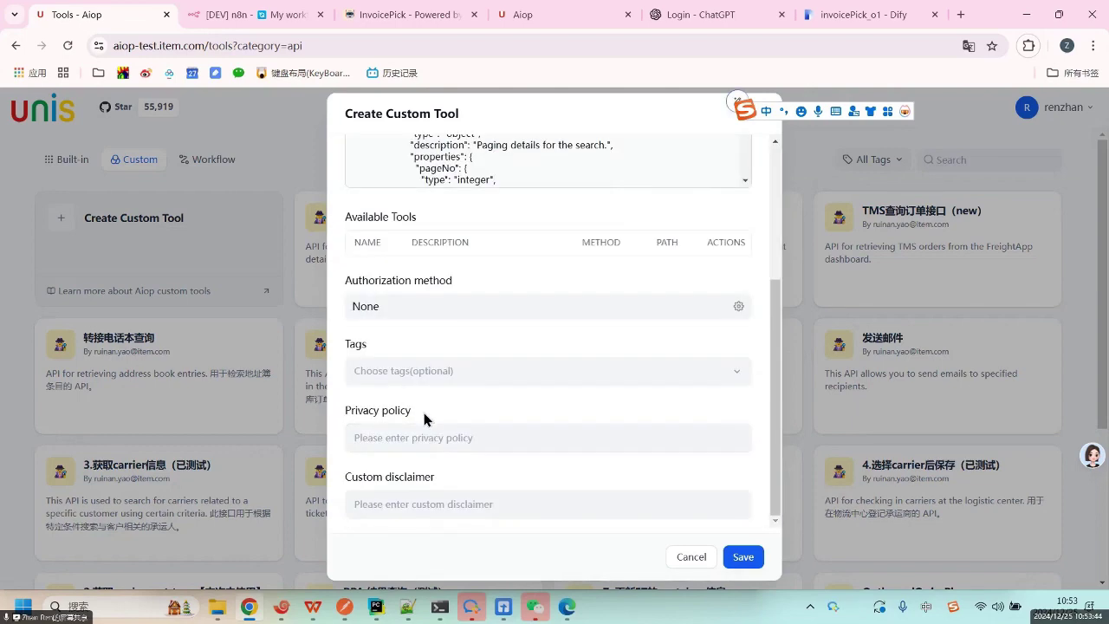
{"action": "scroll", "coordinate": [421, 347], "scroll_direction": "up", "scroll_amount": 5}
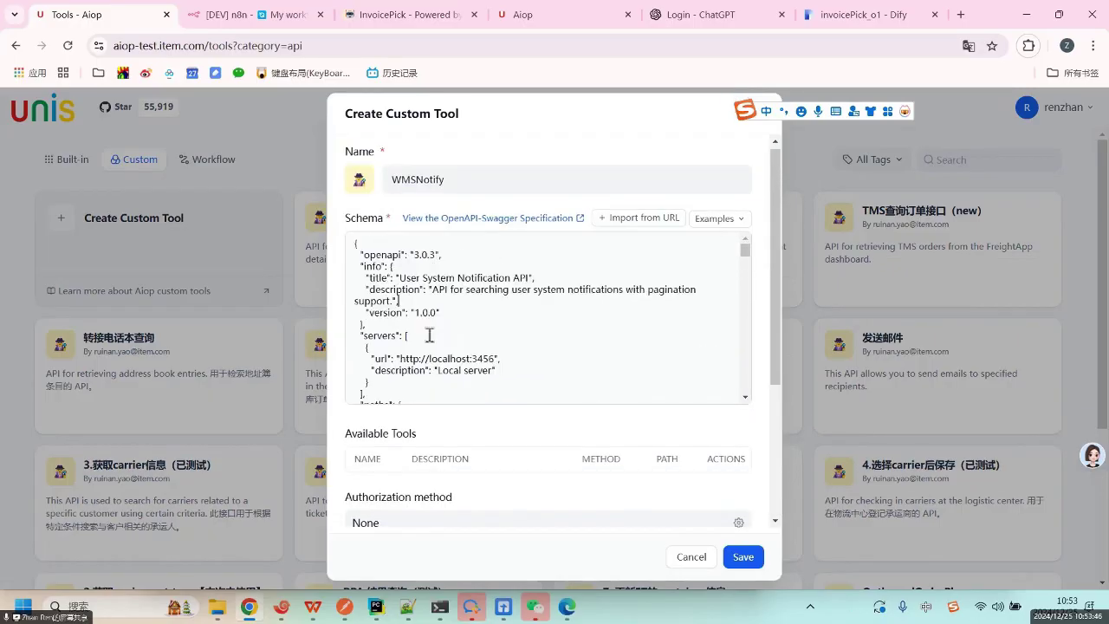
{"action": "scroll", "coordinate": [555, 320], "scroll_direction": "up", "scroll_amount": 1}
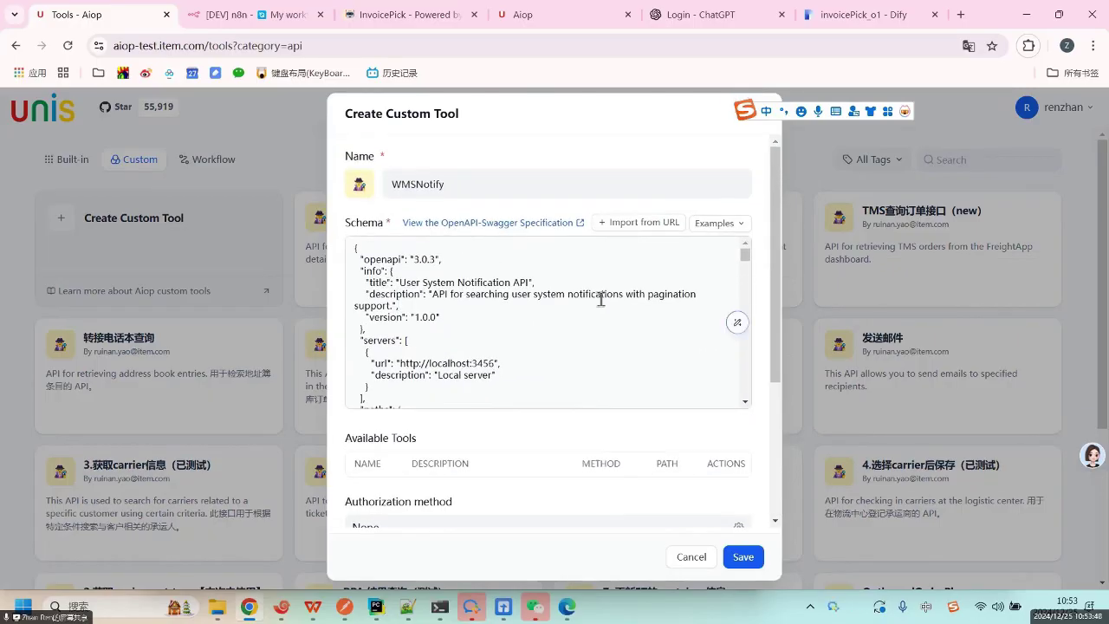
{"action": "left_click", "coordinate": [475, 336]}
{"action": "left_click_drag", "start_coordinate": [364, 248], "coordinate": [337, 225]}
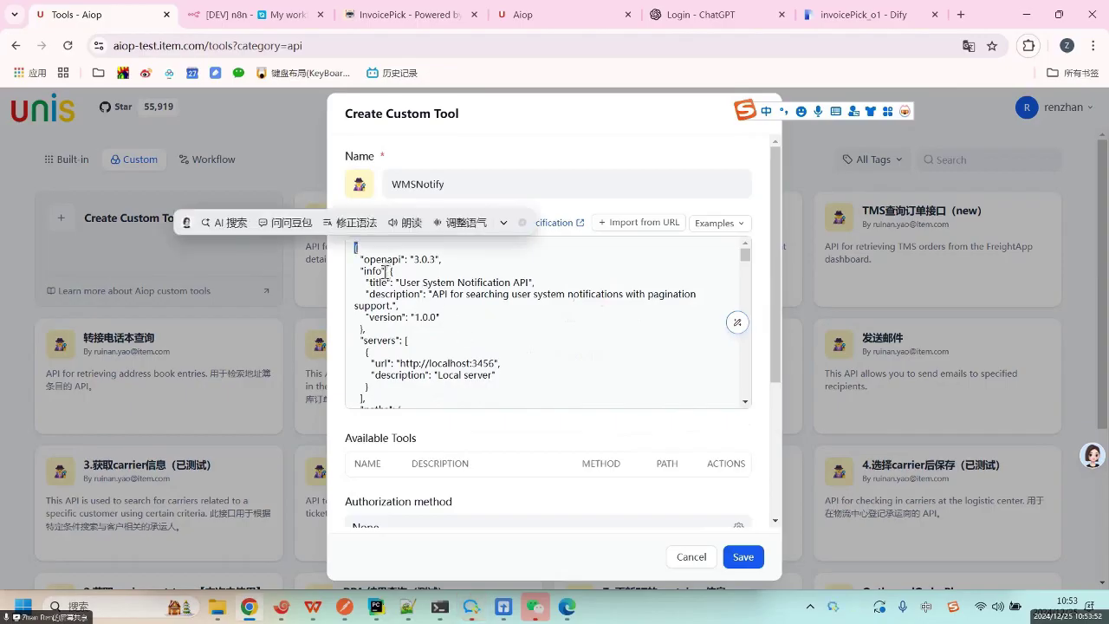
{"action": "left_click", "coordinate": [488, 335]}
{"action": "scroll", "coordinate": [494, 335], "scroll_direction": "down", "scroll_amount": 5}
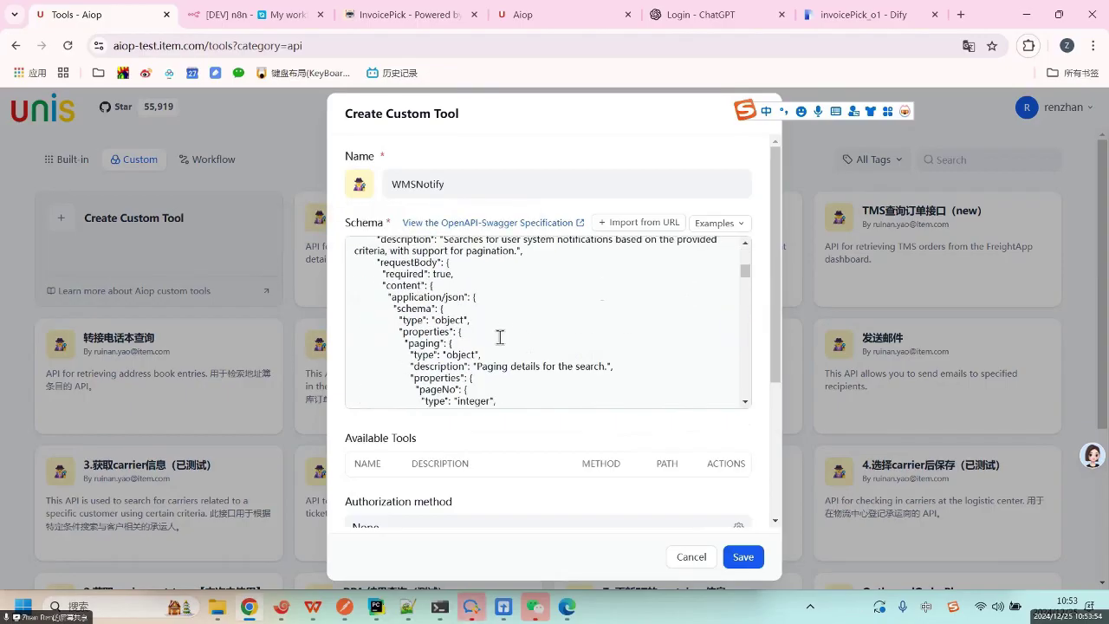
{"action": "left_click", "coordinate": [517, 330]}
{"action": "scroll", "coordinate": [611, 346], "scroll_direction": "down", "scroll_amount": 15}
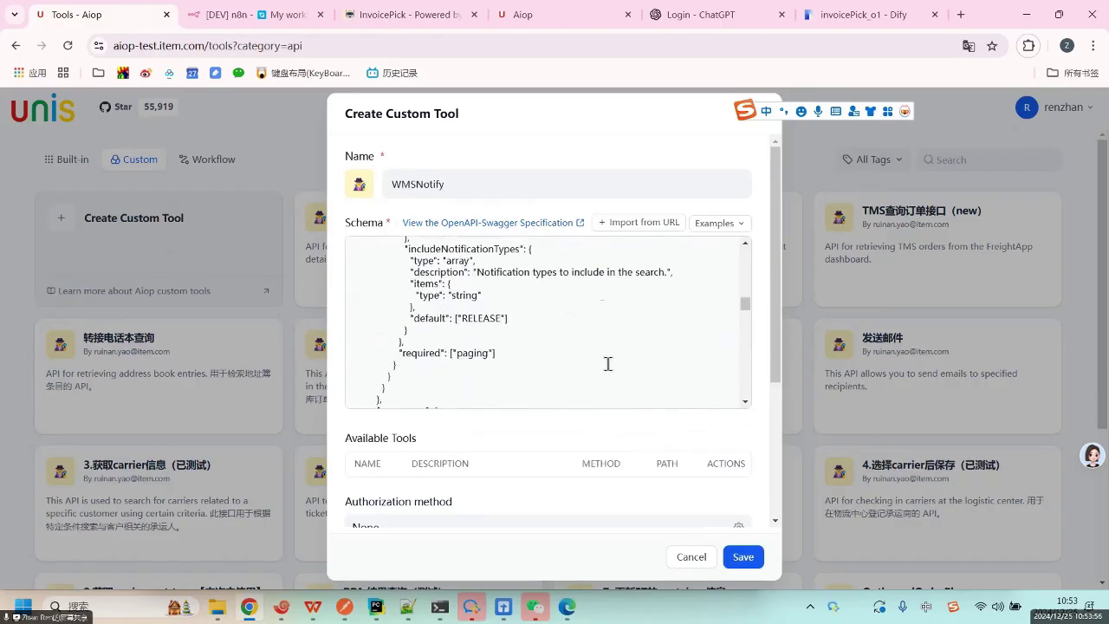
{"action": "scroll", "coordinate": [527, 318], "scroll_direction": "up", "scroll_amount": 10}
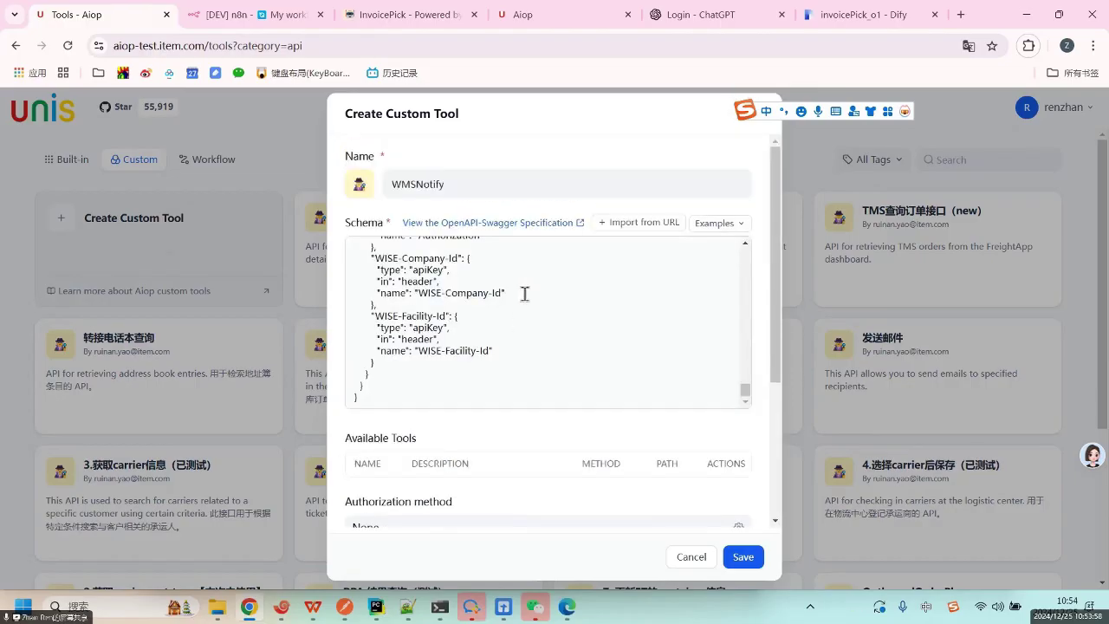
{"action": "key", "text": "ctrl+a"}
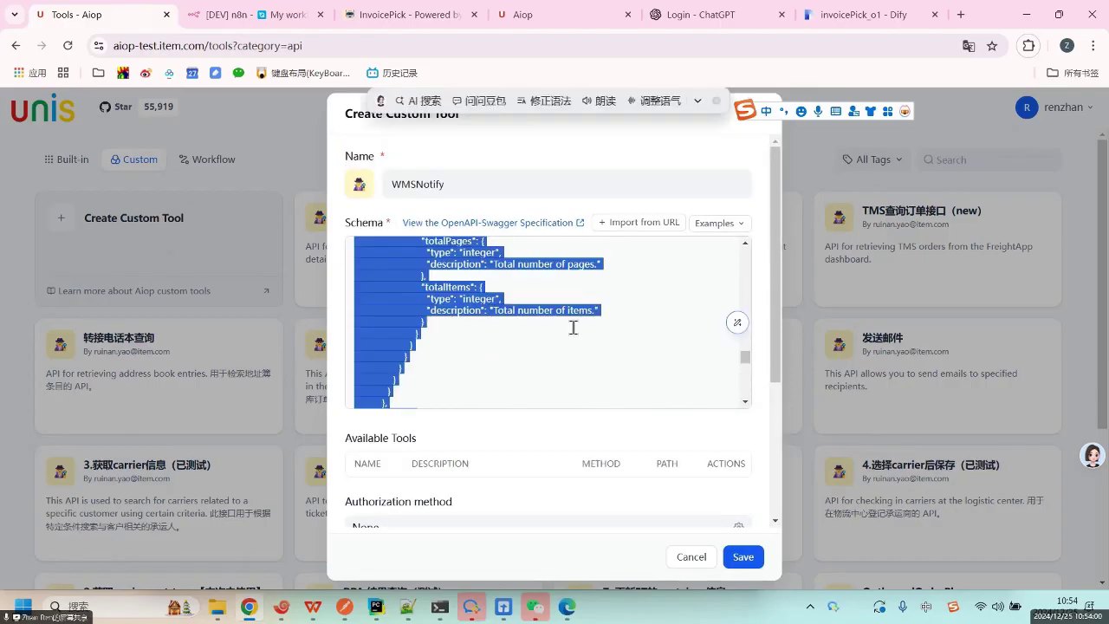
Replace the schema with the new OpenAPI spec and inspect the invalid schema error.
{"action": "key", "text": "BackSpace"}
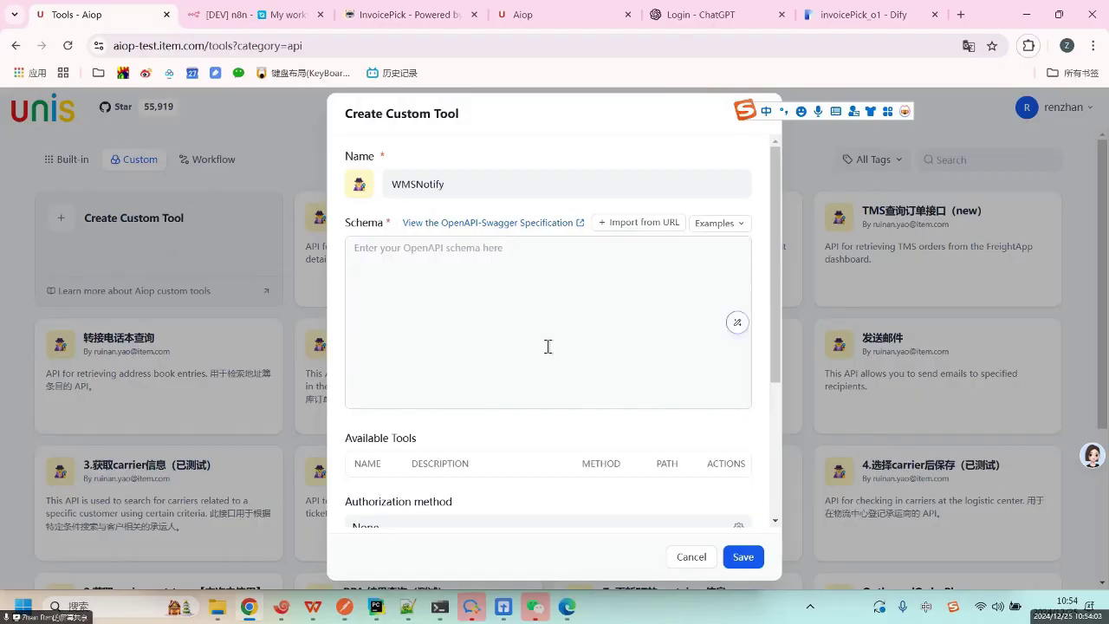
{"action": "key", "text": "ctrl+v"}
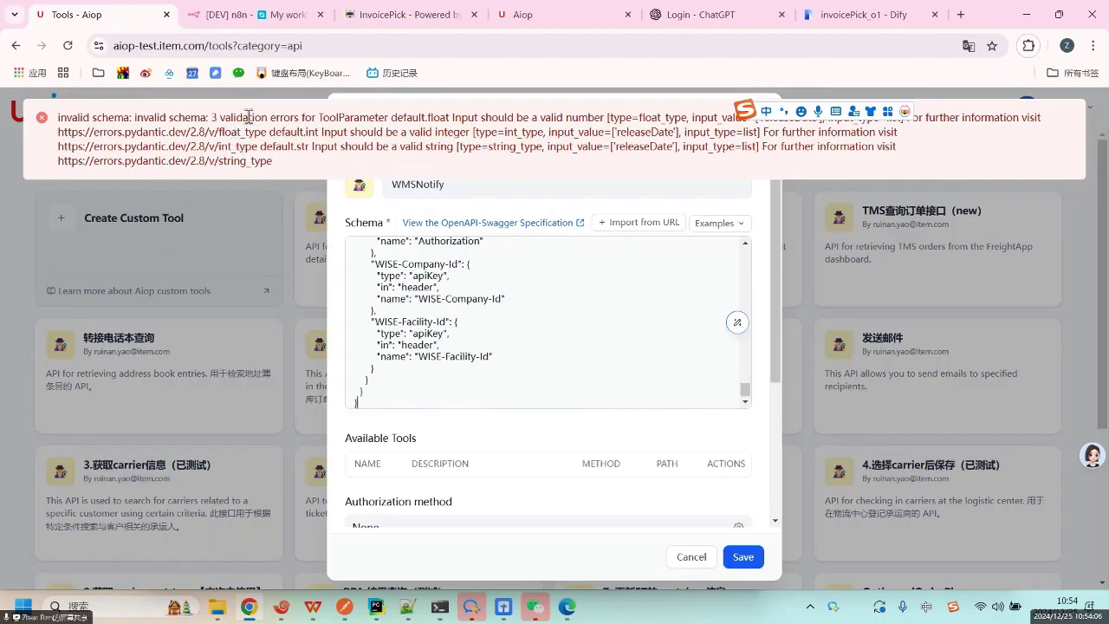
{"action": "left_click_drag", "start_coordinate": [254, 116], "coordinate": [662, 347]}
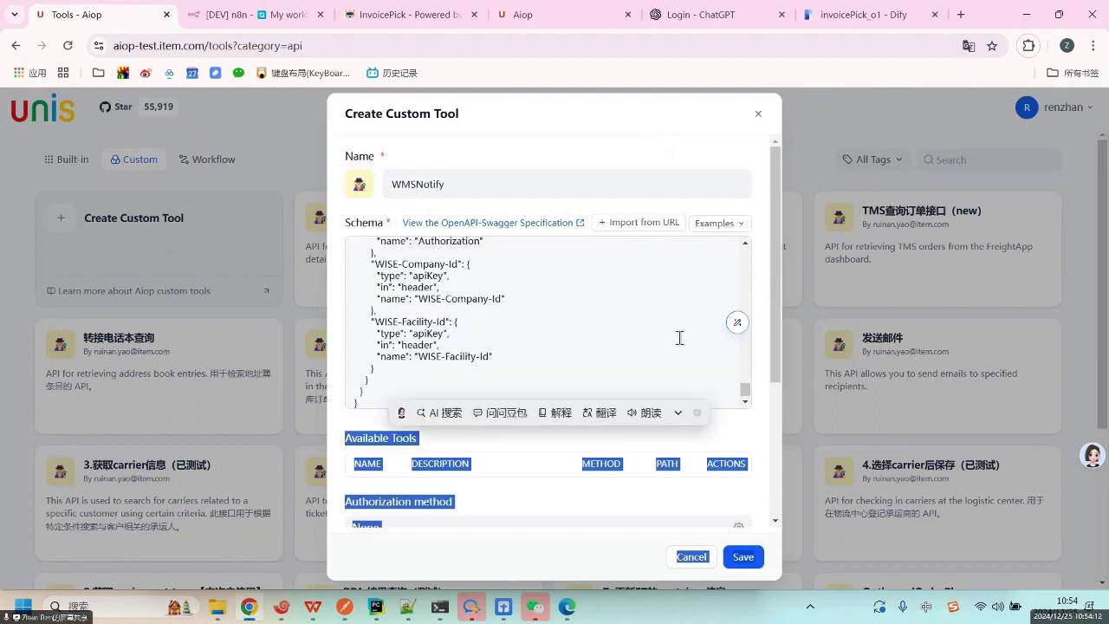
{"action": "left_click", "coordinate": [680, 338]}
{"action": "scroll", "coordinate": [685, 336], "scroll_direction": "up", "scroll_amount": 3}
{"action": "scroll", "coordinate": [685, 336], "scroll_direction": "up", "scroll_amount": 10}
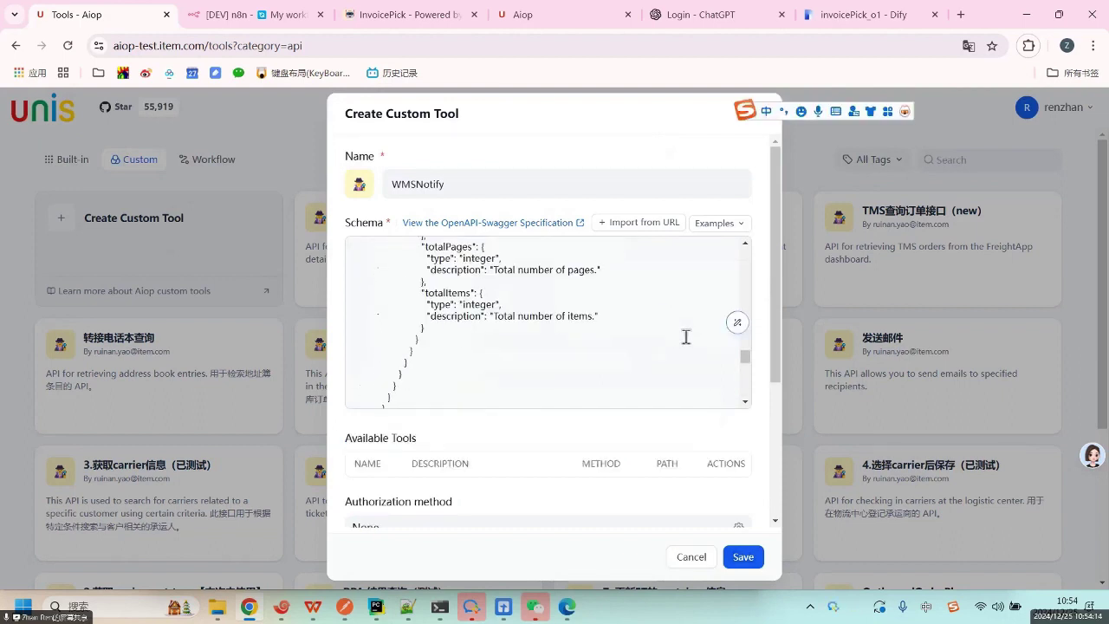
{"action": "scroll", "coordinate": [685, 336], "scroll_direction": "up", "scroll_amount": 10}
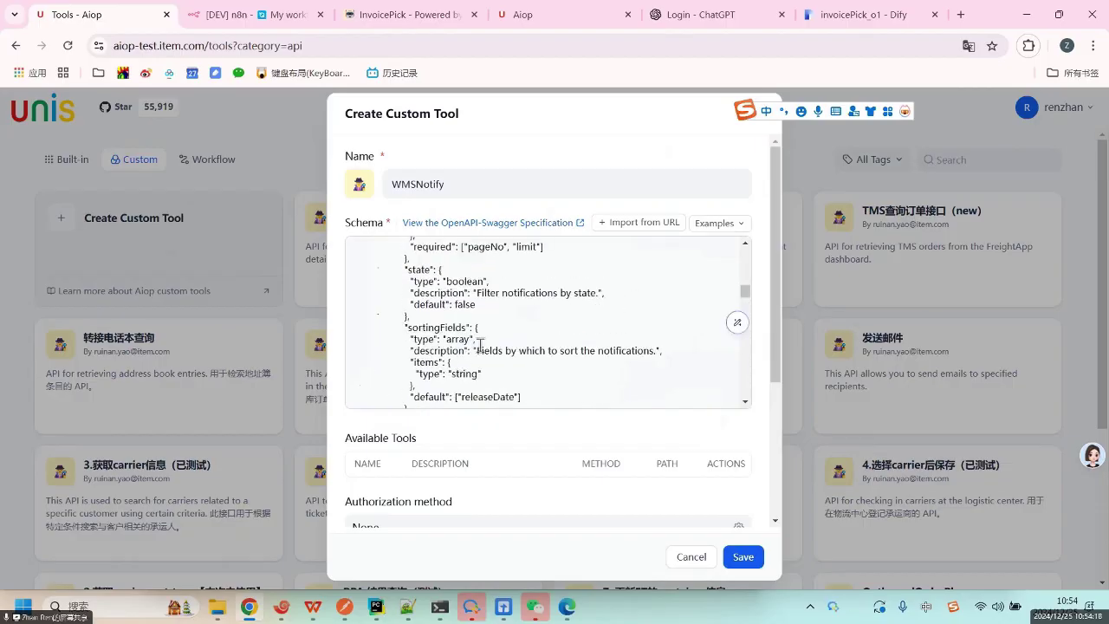
{"action": "scroll", "coordinate": [494, 318], "scroll_direction": "up", "scroll_amount": 5}
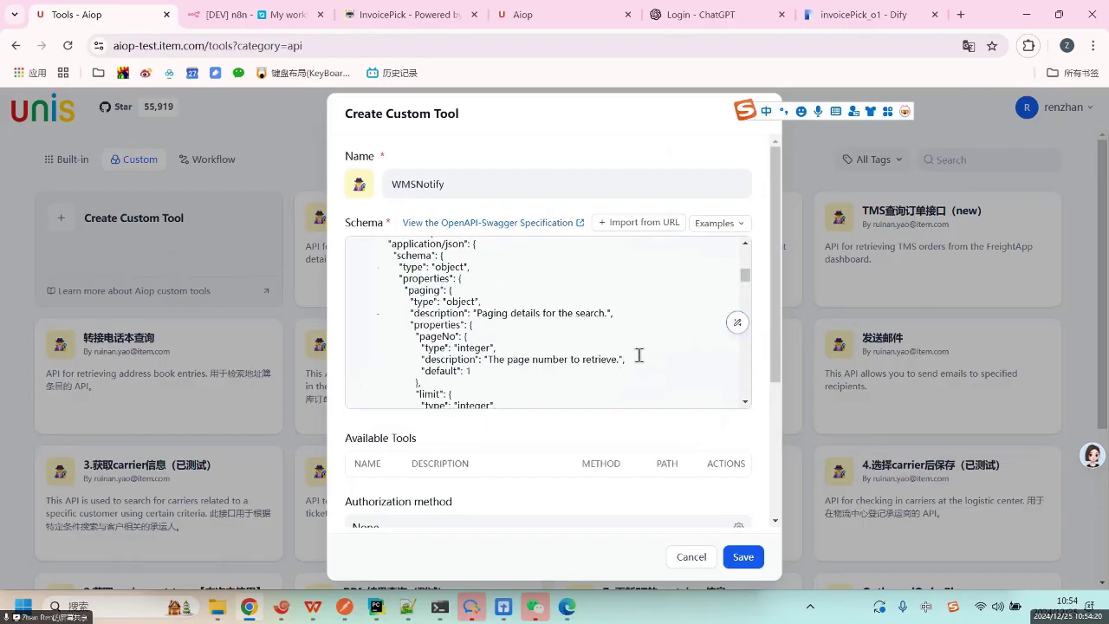
{"action": "scroll", "coordinate": [653, 324], "scroll_direction": "down", "scroll_amount": 3}
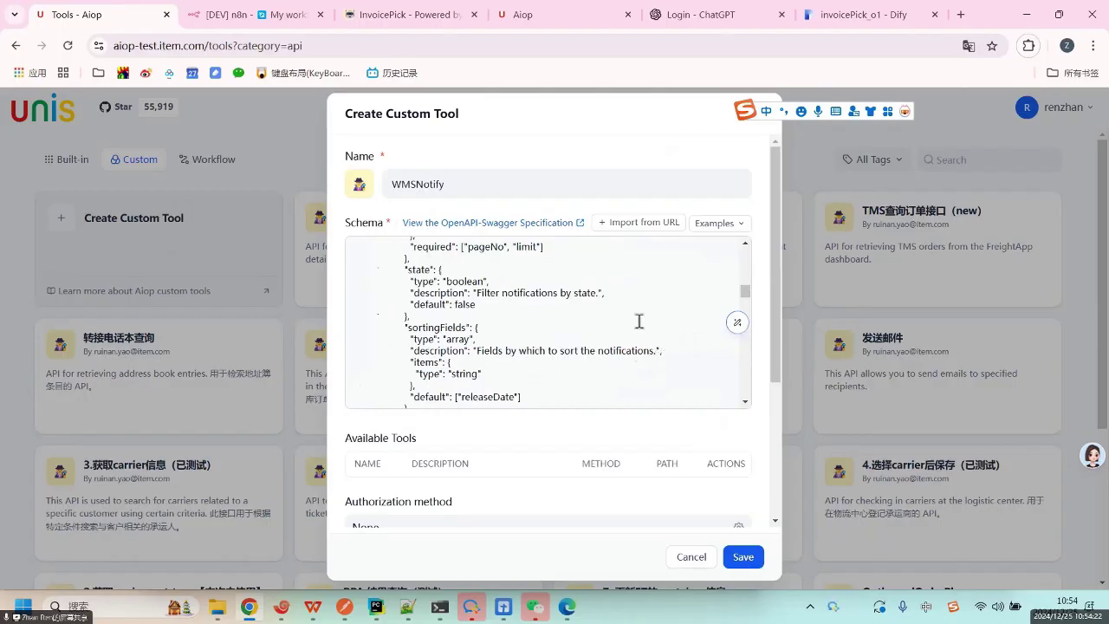
Review the schema's WISE-Company-Id and WISE-Facility-Id security header entries.
{"action": "key", "text": "ctrl+f"}
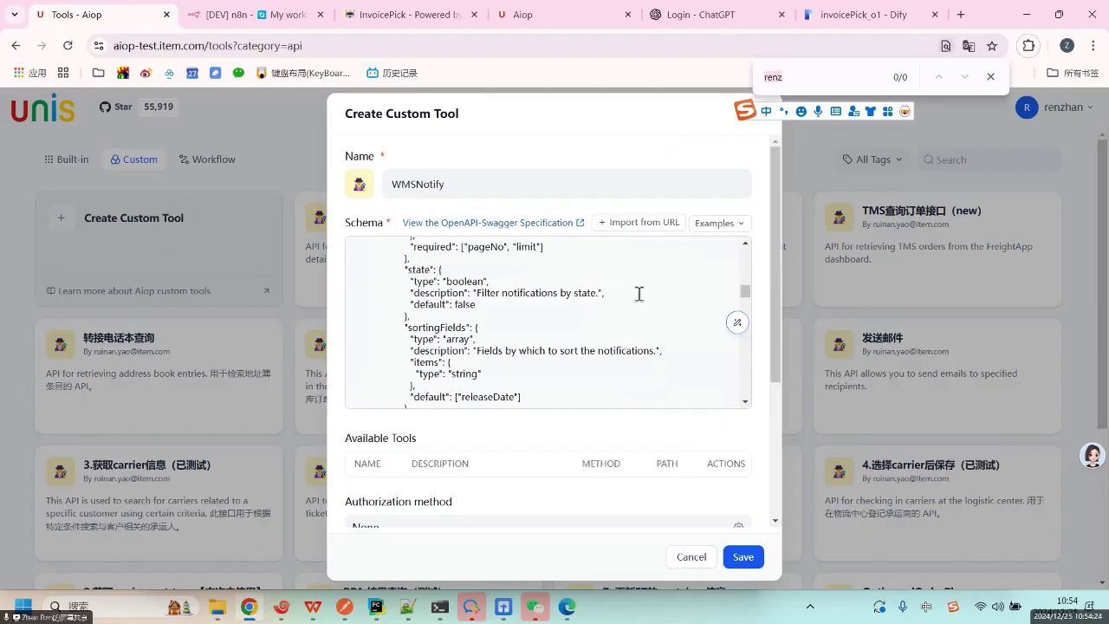
{"action": "key", "text": "Escape"}
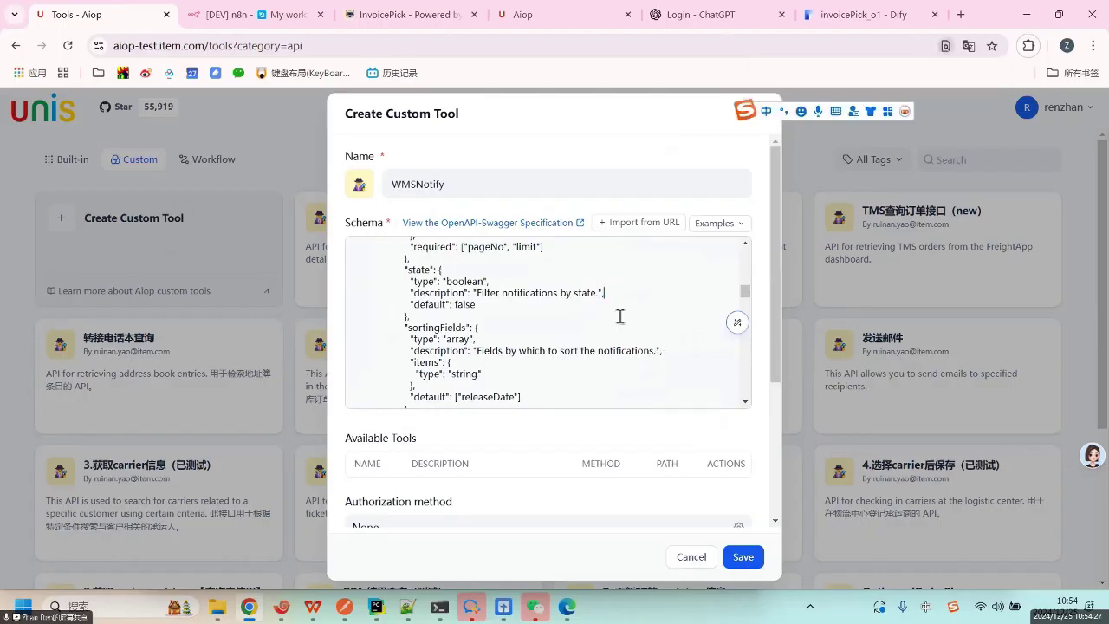
{"action": "scroll", "coordinate": [656, 368], "scroll_direction": "down", "scroll_amount": 3}
{"action": "scroll", "coordinate": [656, 368], "scroll_direction": "down", "scroll_amount": 10}
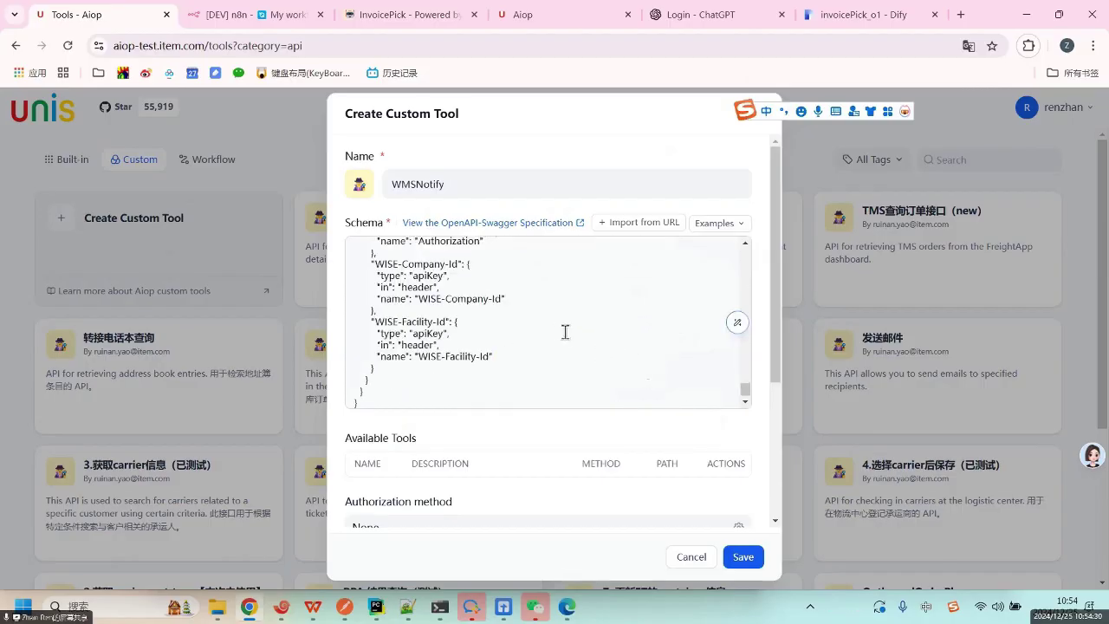
{"action": "scroll", "coordinate": [611, 332], "scroll_direction": "up", "scroll_amount": 15}
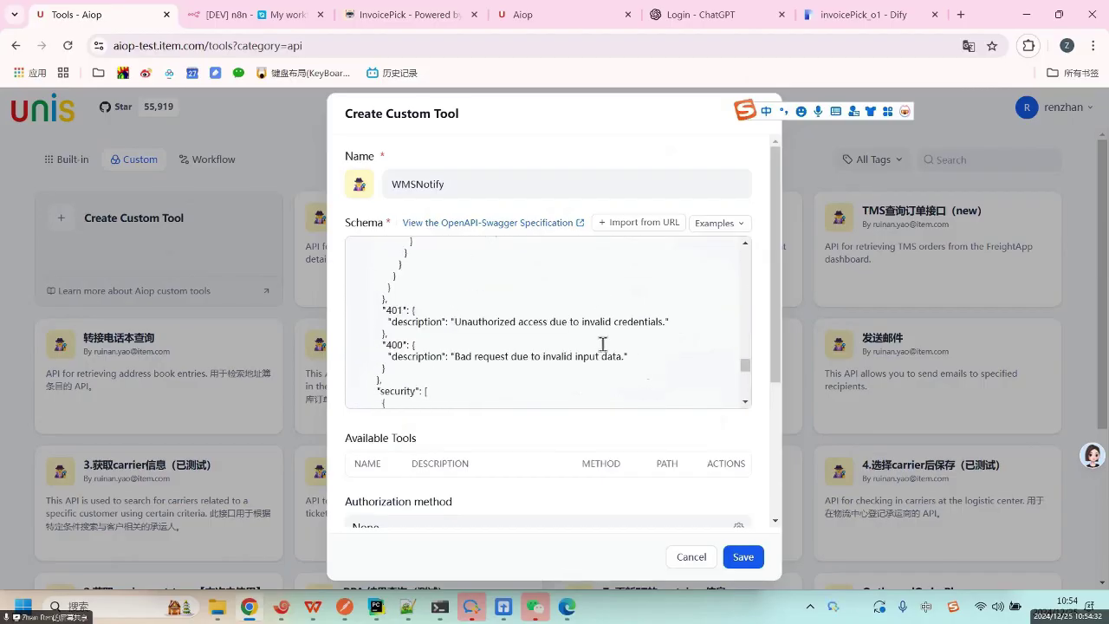
{"action": "scroll", "coordinate": [599, 338], "scroll_direction": "up", "scroll_amount": 10}
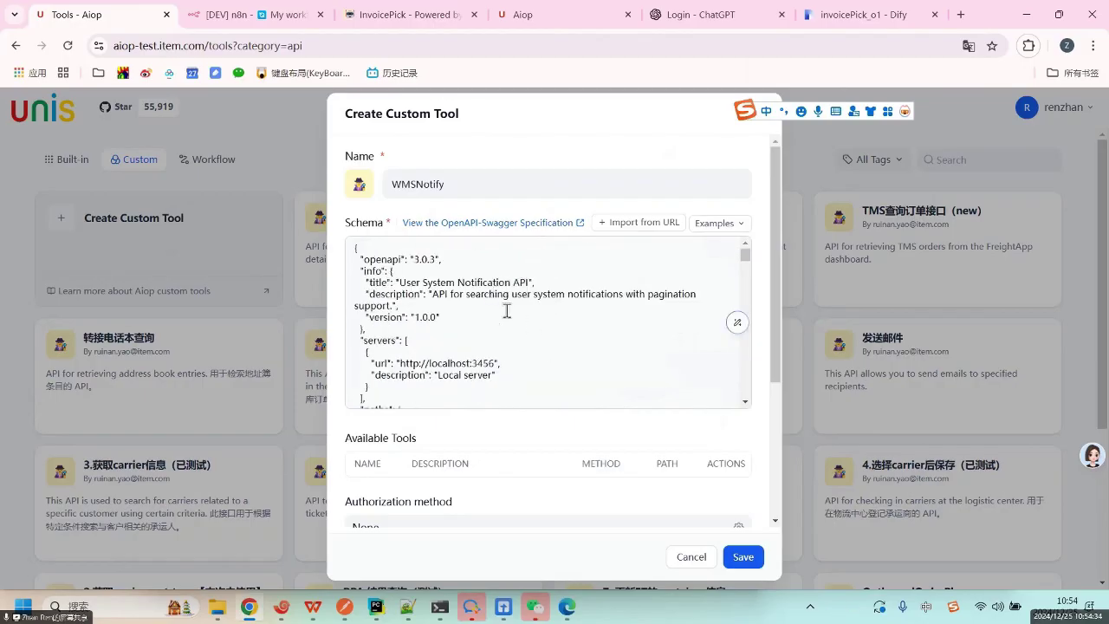
{"action": "scroll", "coordinate": [509, 303], "scroll_direction": "down", "scroll_amount": 8}
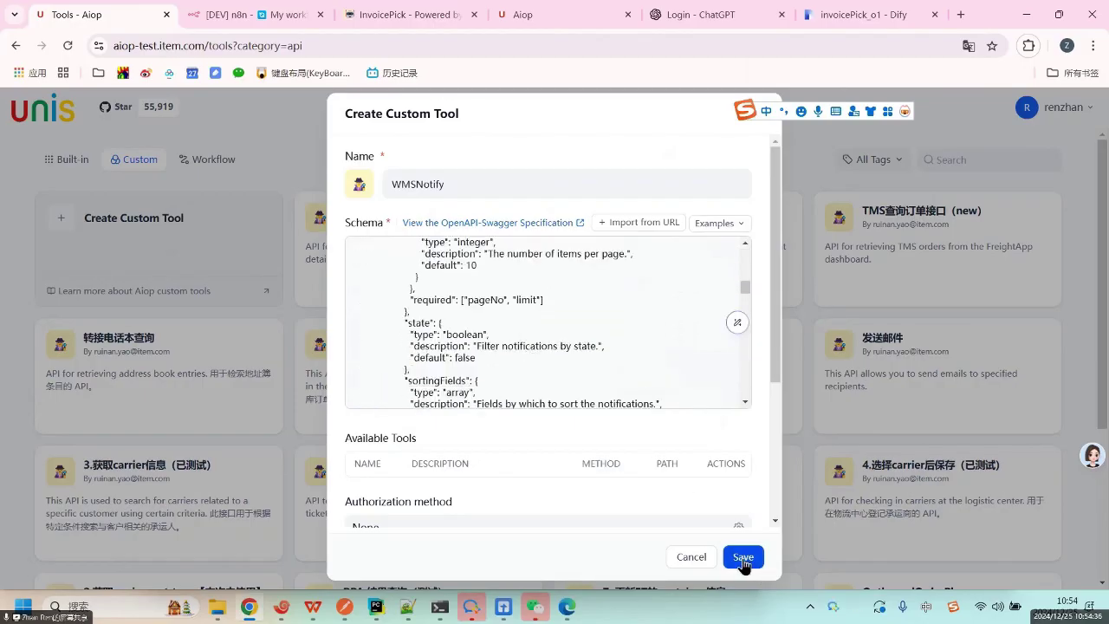
{"action": "scroll", "coordinate": [612, 345], "scroll_direction": "down", "scroll_amount": 10}
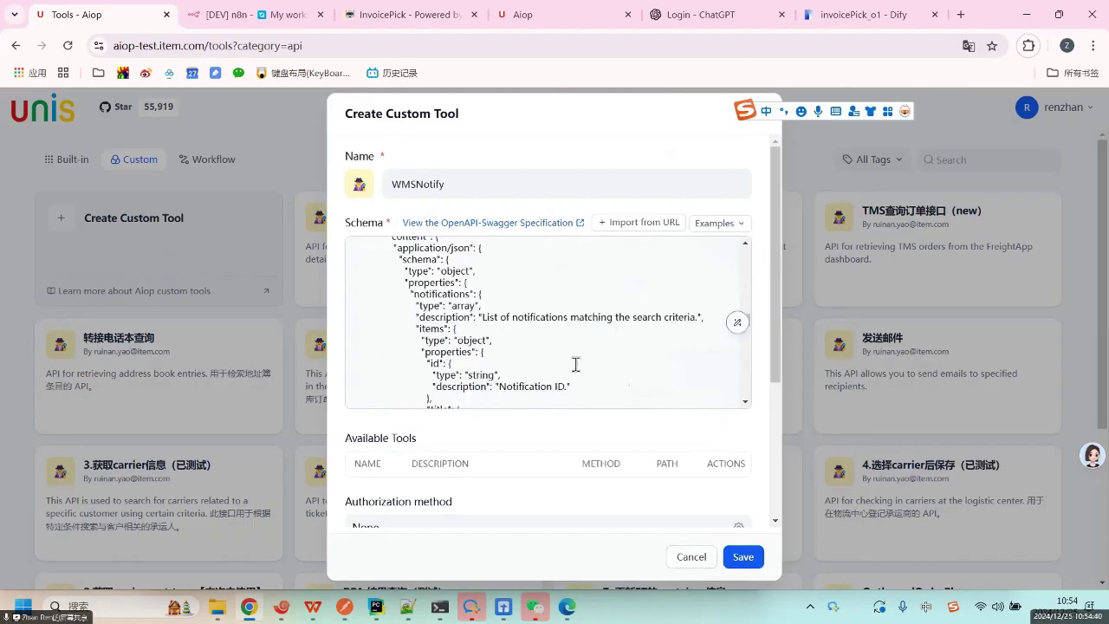
{"action": "scroll", "coordinate": [585, 380], "scroll_direction": "down", "scroll_amount": 15}
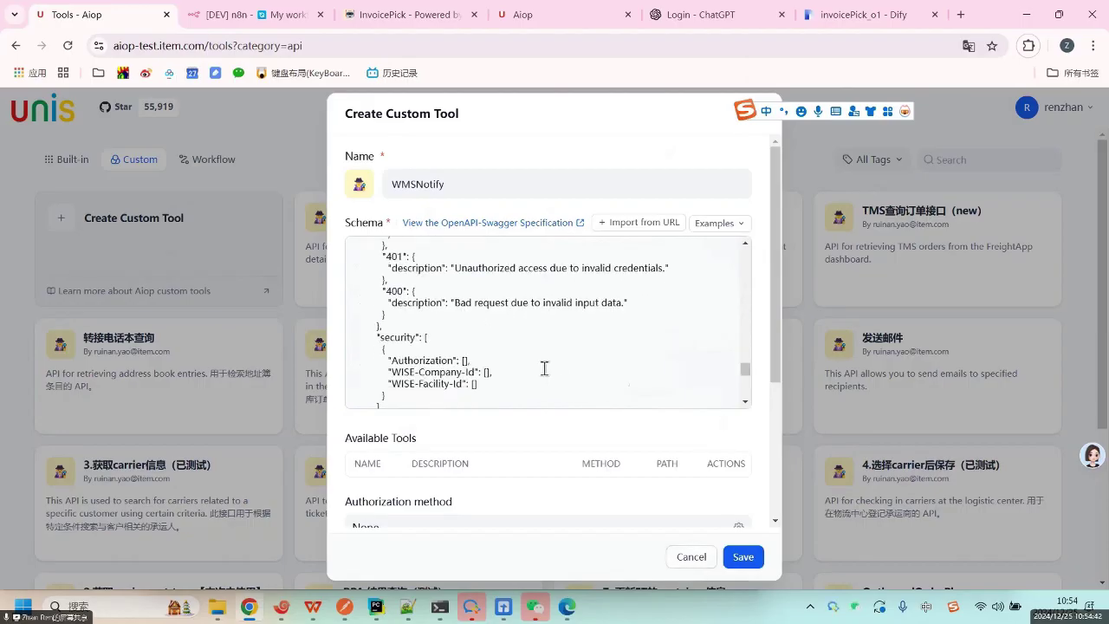
{"action": "scroll", "coordinate": [543, 368], "scroll_direction": "down", "scroll_amount": 2}
{"action": "scroll", "coordinate": [532, 349], "scroll_direction": "up", "scroll_amount": 3}
{"action": "left_click", "coordinate": [510, 364], "text": "shift"}
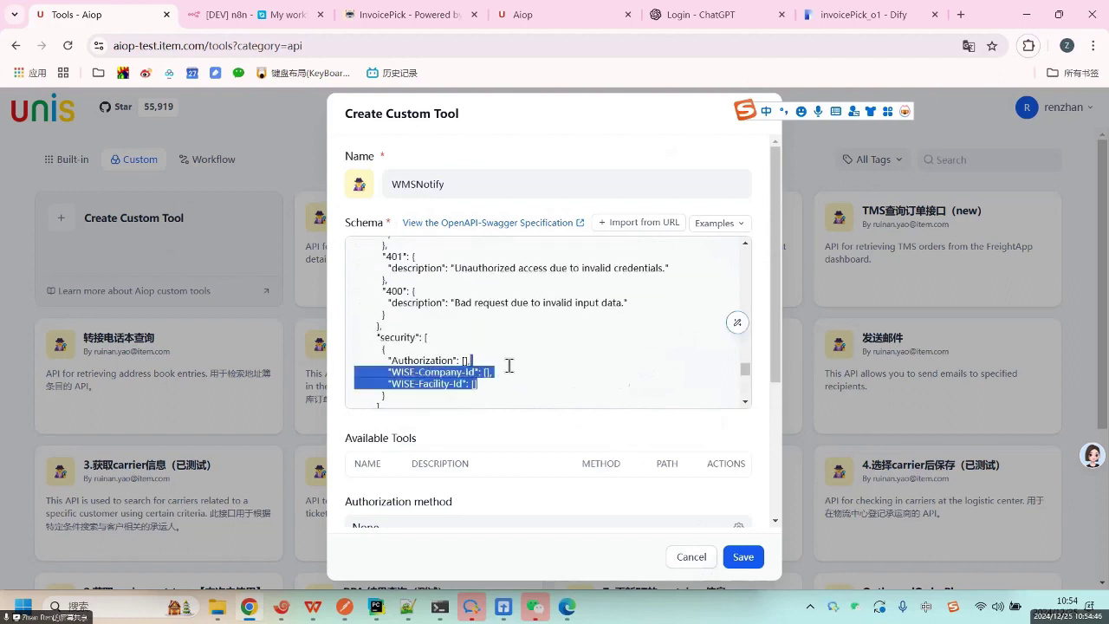
{"action": "left_click", "coordinate": [495, 387]}
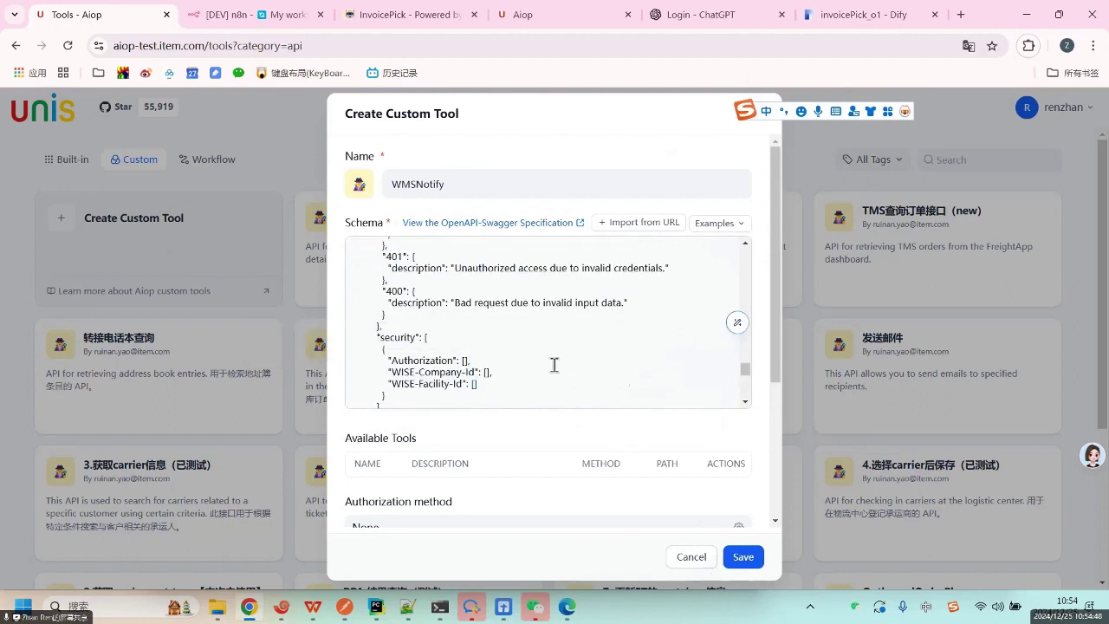
{"action": "scroll", "coordinate": [635, 376], "scroll_direction": "down", "scroll_amount": 5}
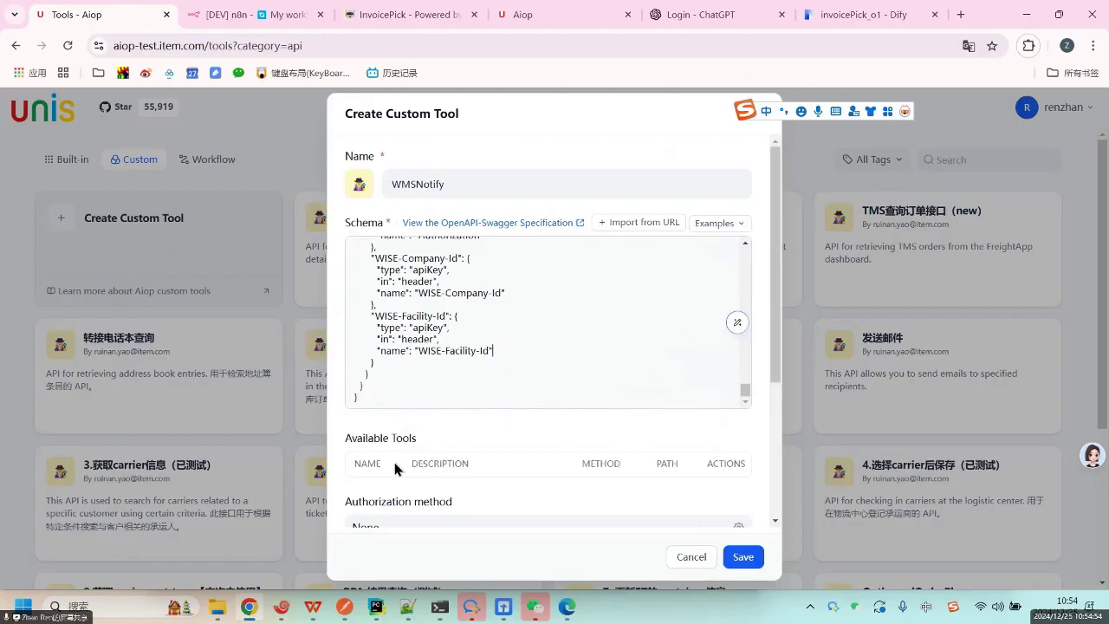
{"action": "left_click_drag", "start_coordinate": [383, 463], "coordinate": [470, 463]}
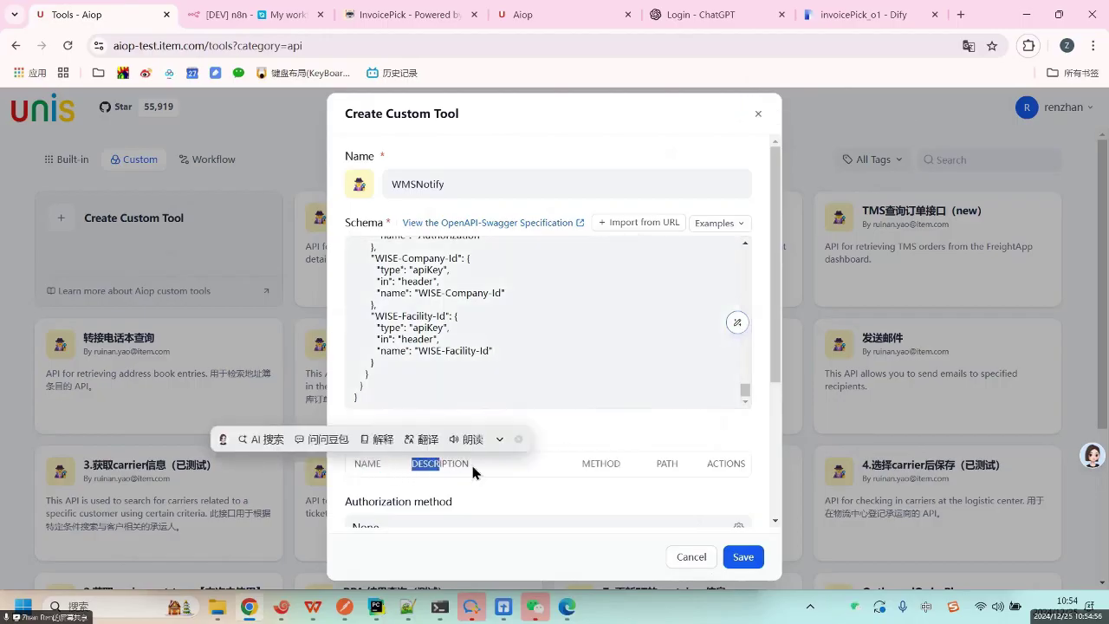
{"action": "left_click", "coordinate": [548, 498]}
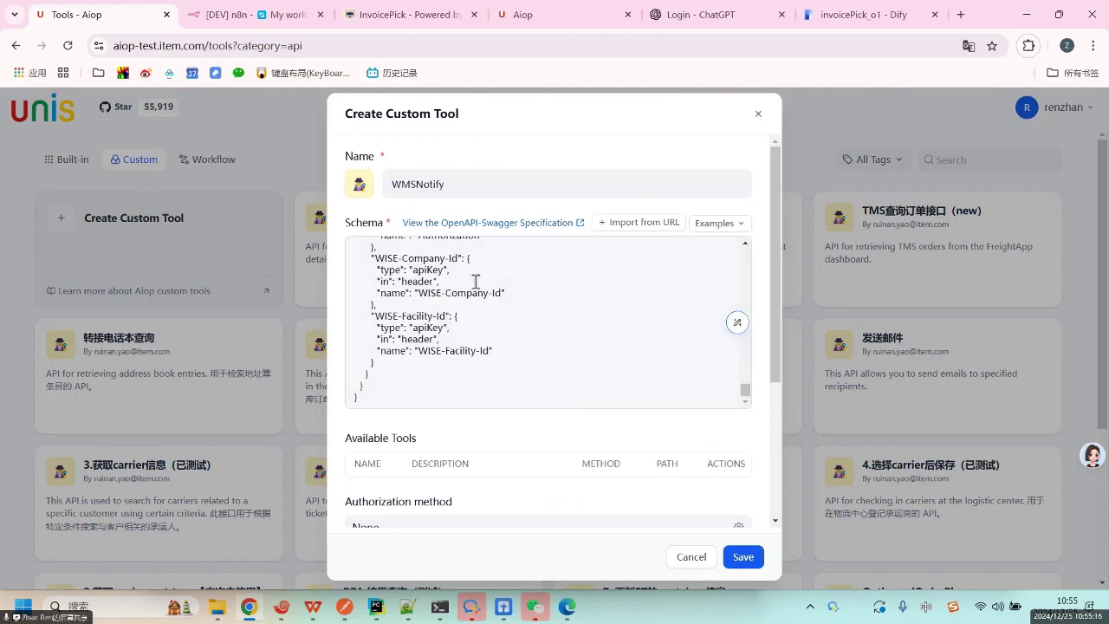
Check the brackets after the WISE-Facility-Id entry, then discard WMSNotify unsaved.
{"action": "scroll", "coordinate": [476, 281], "scroll_direction": "up", "scroll_amount": 2}
{"action": "left_click", "coordinate": [500, 325]}
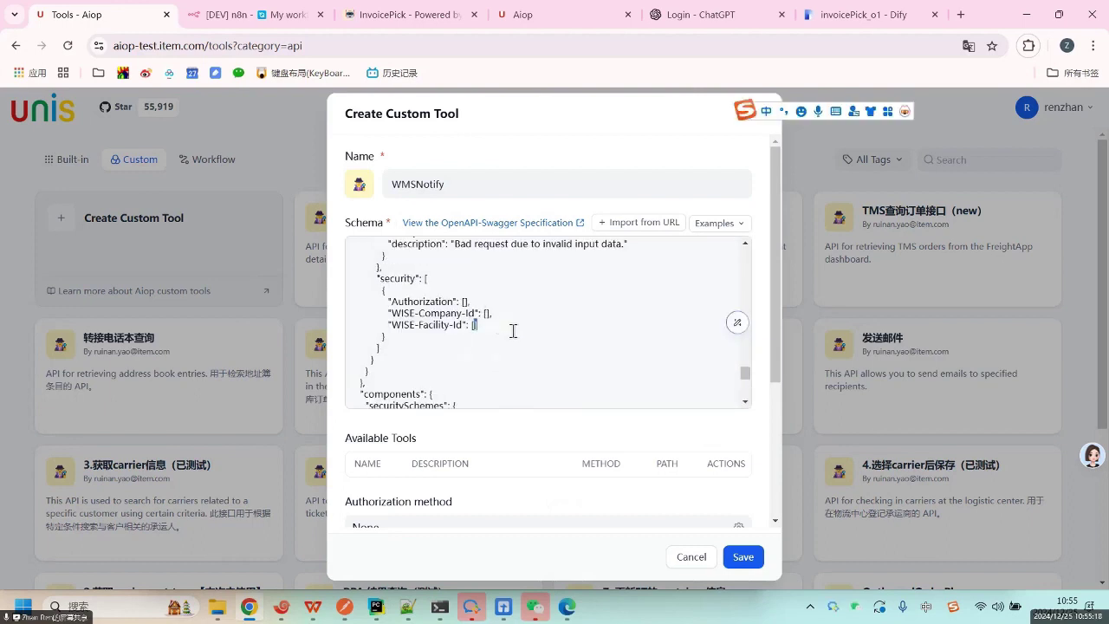
{"action": "left_click", "coordinate": [564, 339]}
{"action": "left_click", "coordinate": [556, 349]}
{"action": "scroll", "coordinate": [601, 351], "scroll_direction": "up", "scroll_amount": 15}
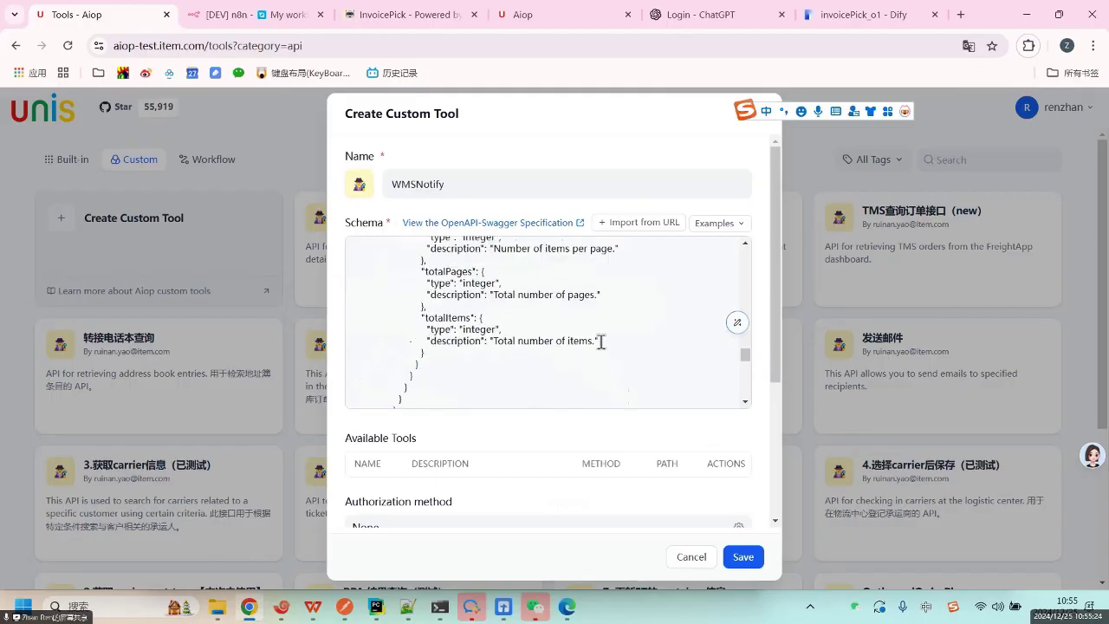
{"action": "left_click", "coordinate": [691, 556]}
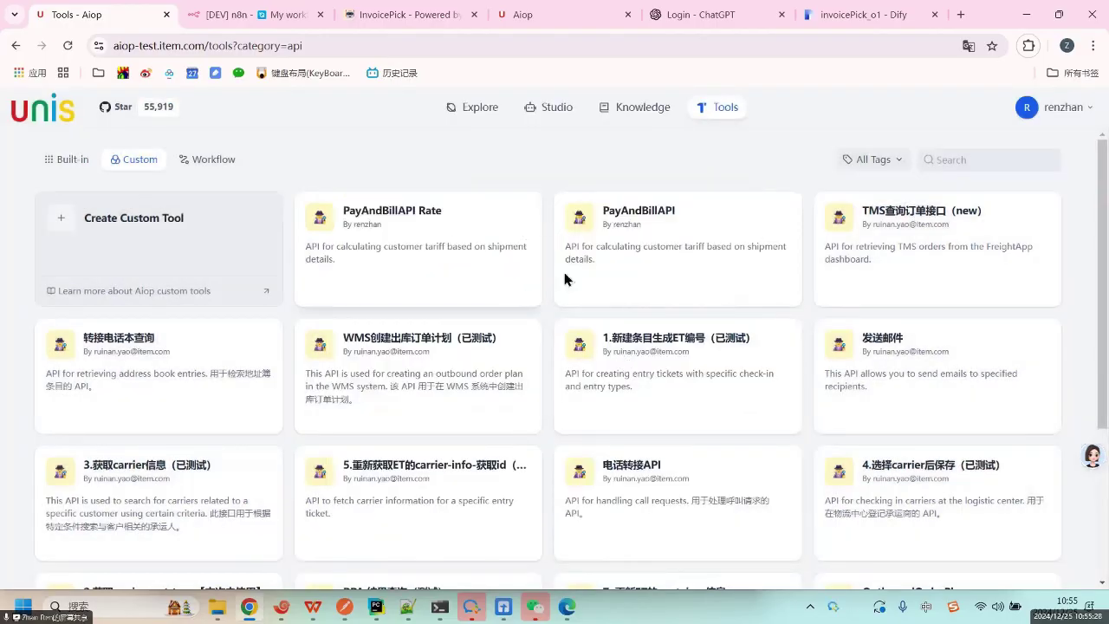
Open the OutboundOrderPlan custom tool for editing.
{"action": "scroll", "coordinate": [650, 381], "scroll_direction": "down", "scroll_amount": 3}
{"action": "scroll", "coordinate": [814, 310], "scroll_direction": "up", "scroll_amount": 3}
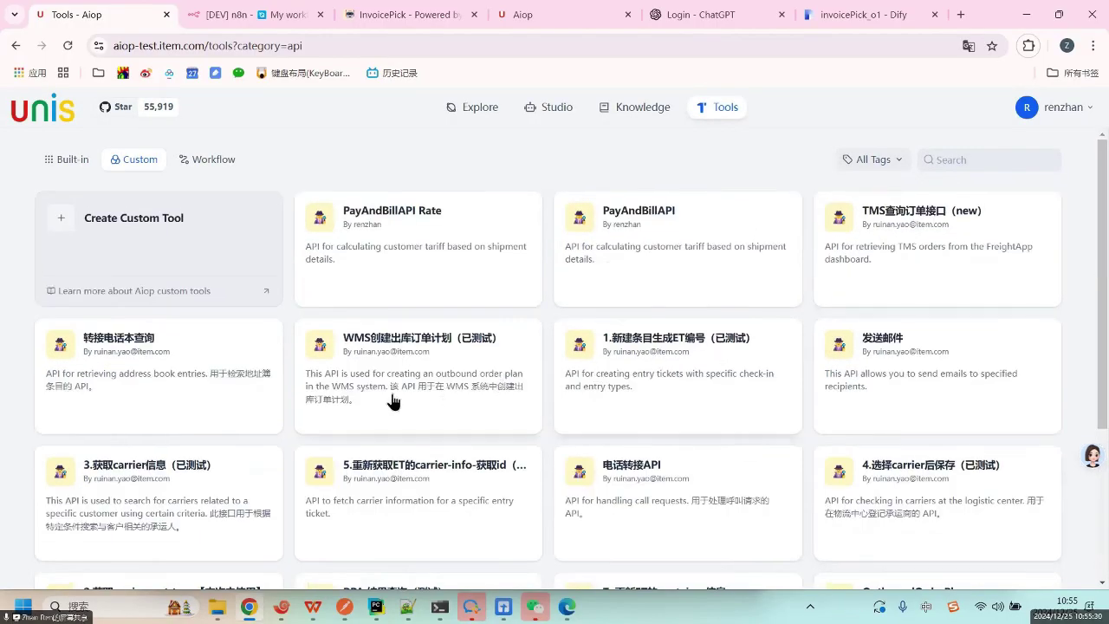
{"action": "scroll", "coordinate": [367, 407], "scroll_direction": "down", "scroll_amount": 3}
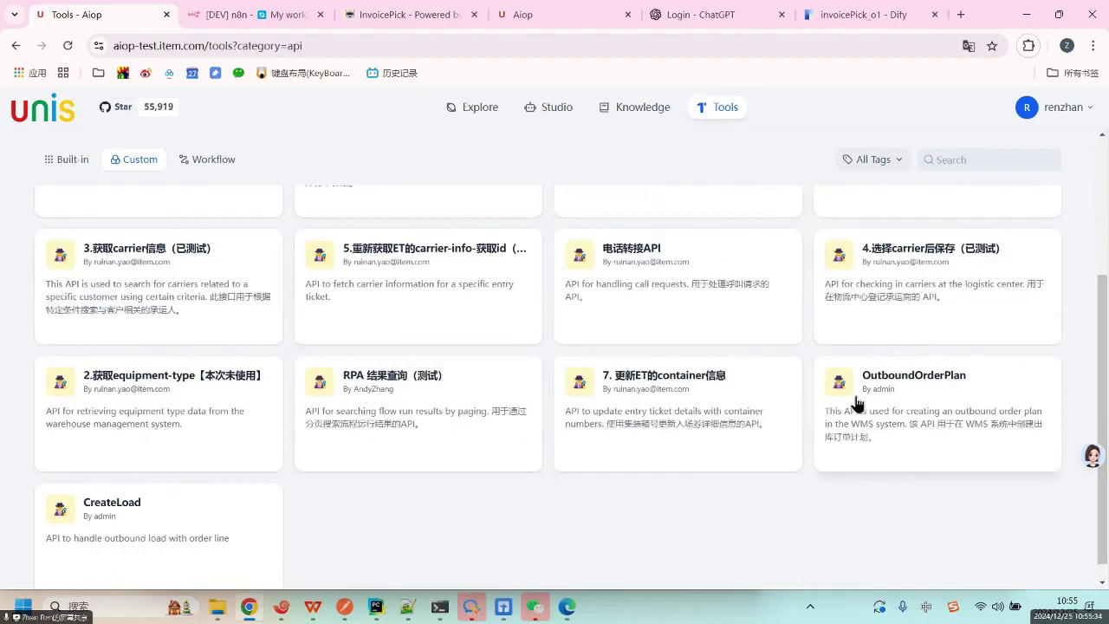
{"action": "left_click", "coordinate": [922, 404]}
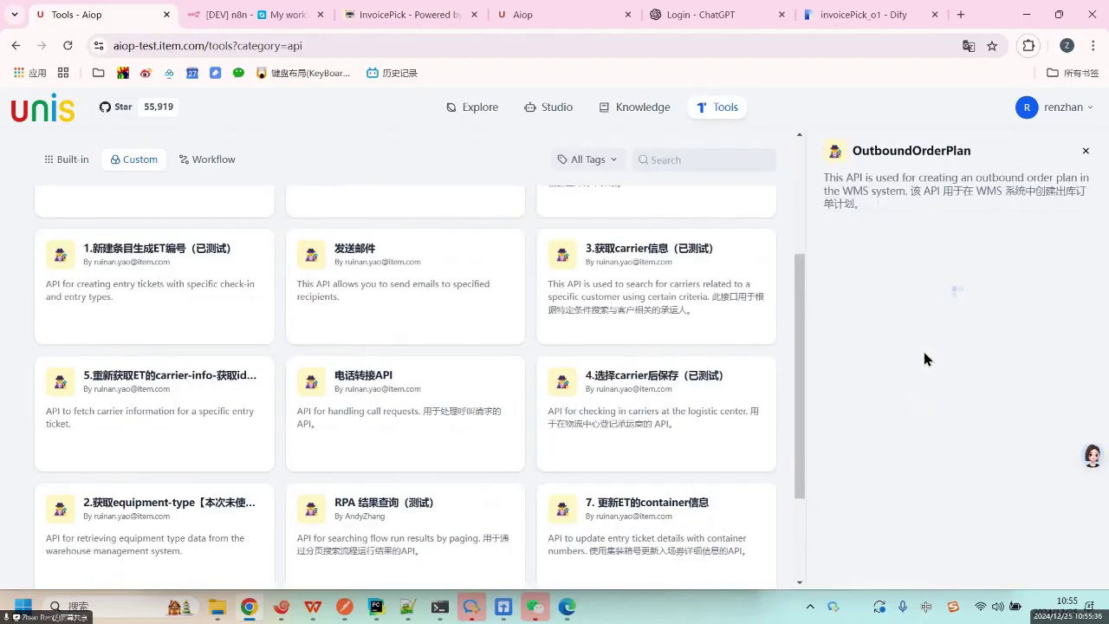
{"action": "left_click", "coordinate": [963, 230]}
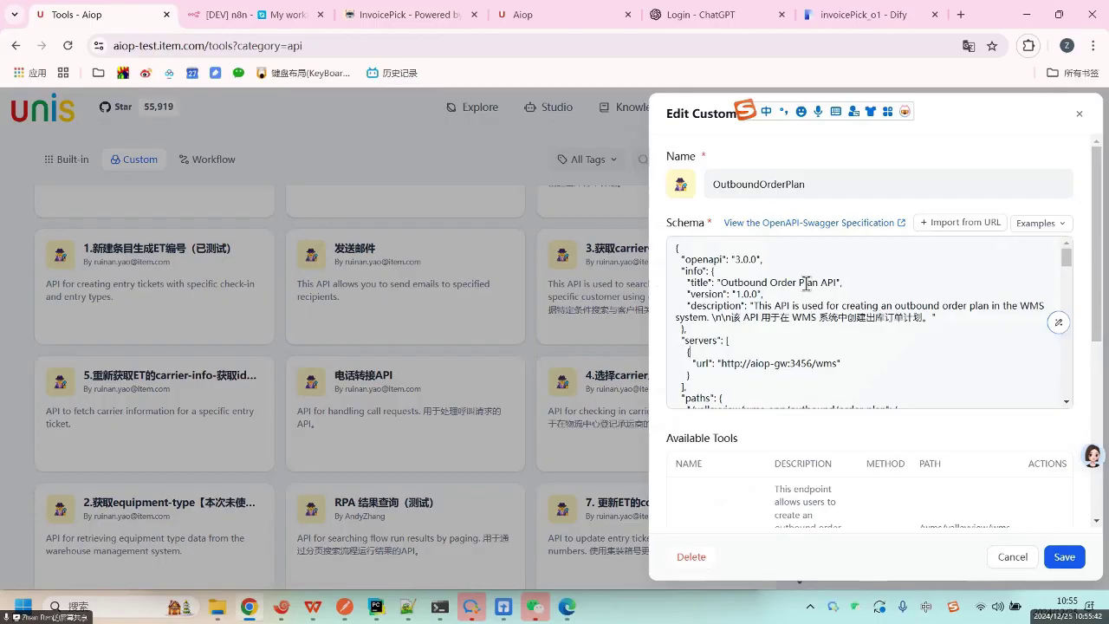
Review its schema down to Available Tools, showing one POST endpoint without authorization.
{"action": "scroll", "coordinate": [805, 283], "scroll_direction": "down", "scroll_amount": 5}
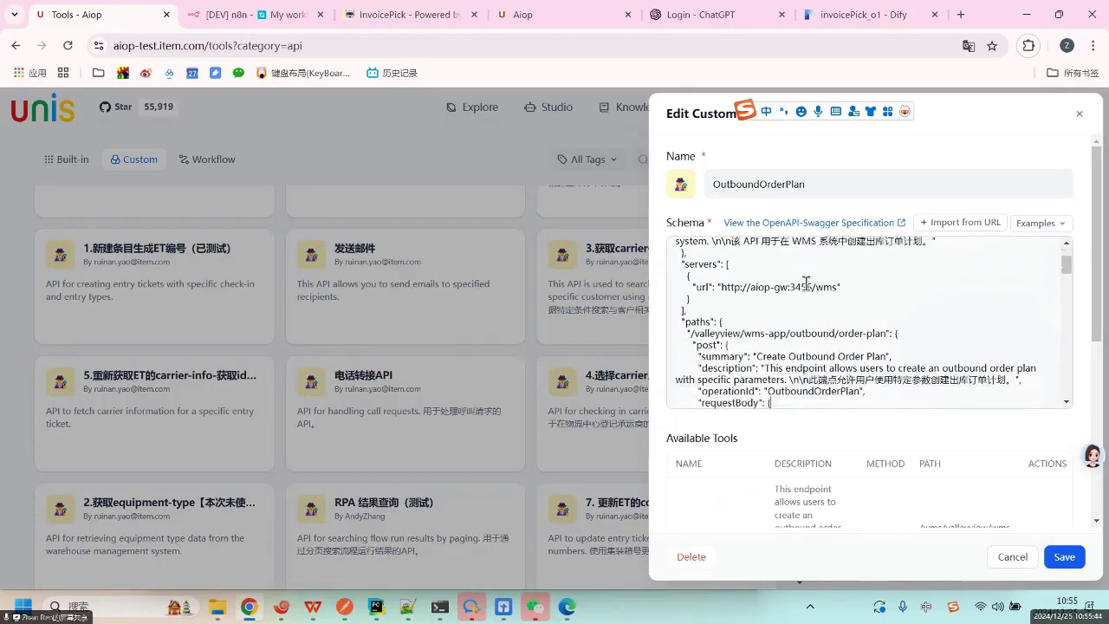
{"action": "scroll", "coordinate": [805, 283], "scroll_direction": "down", "scroll_amount": 10}
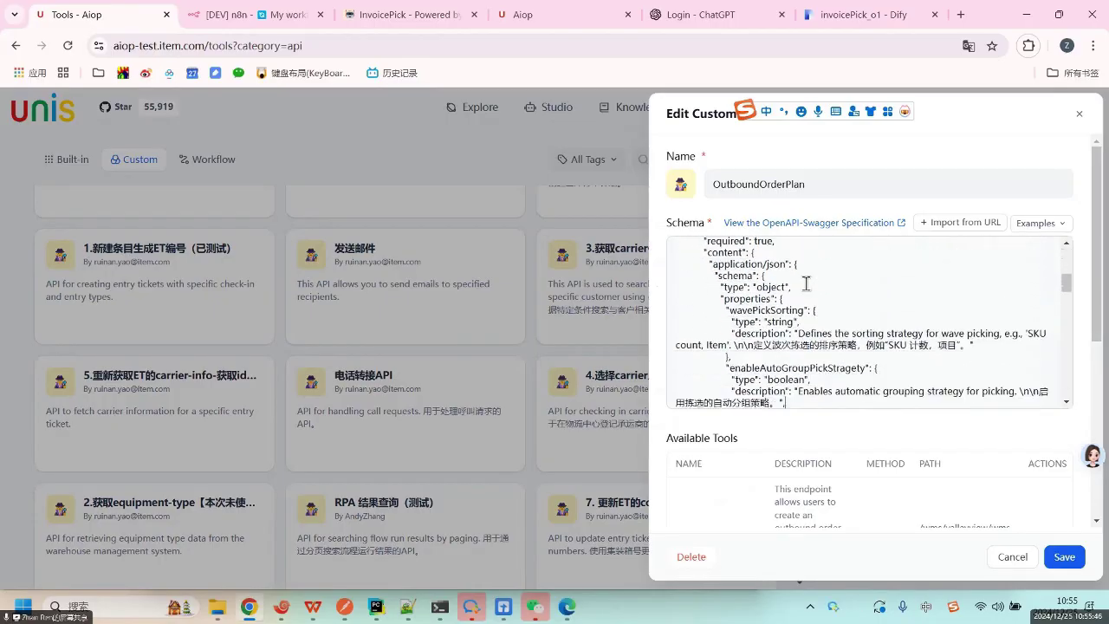
{"action": "scroll", "coordinate": [806, 283], "scroll_direction": "down", "scroll_amount": 8}
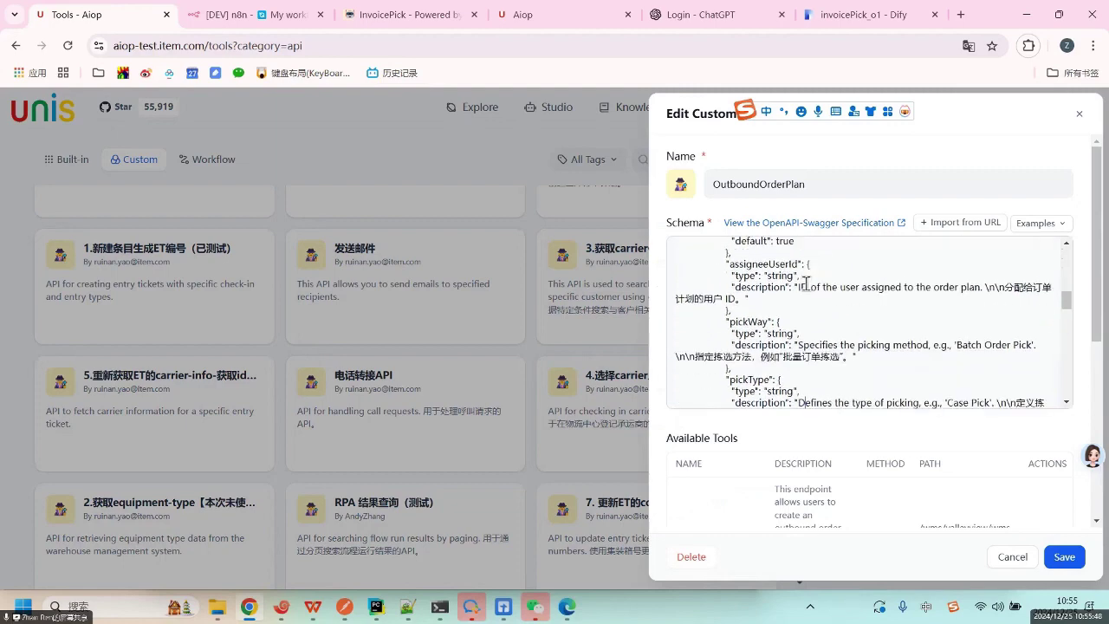
{"action": "scroll", "coordinate": [806, 283], "scroll_direction": "down", "scroll_amount": 8}
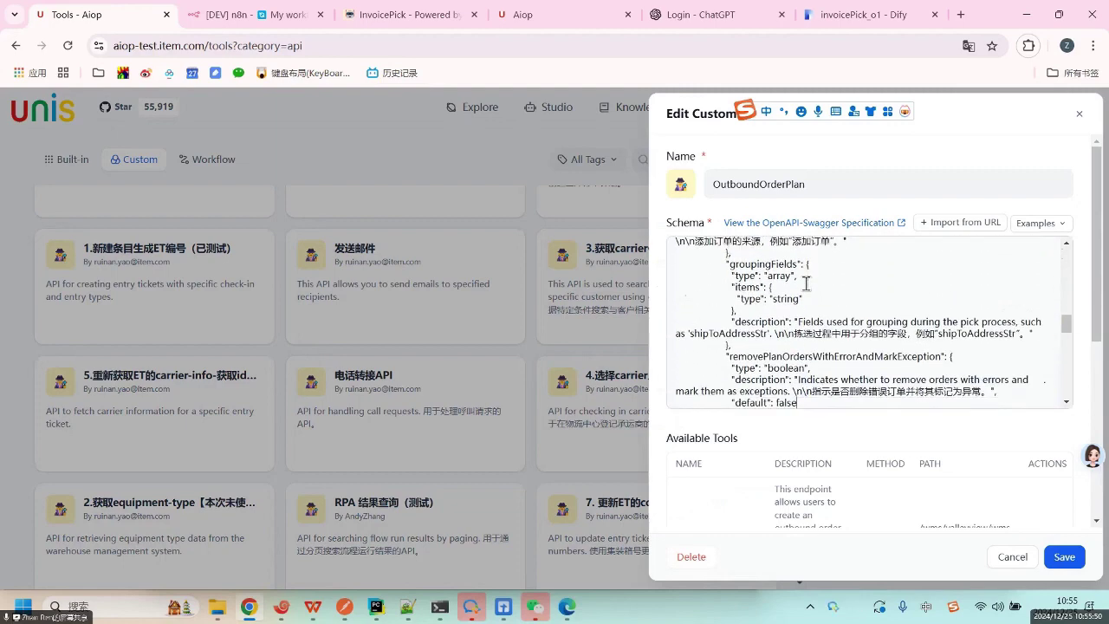
{"action": "scroll", "coordinate": [806, 284], "scroll_direction": "down", "scroll_amount": 5}
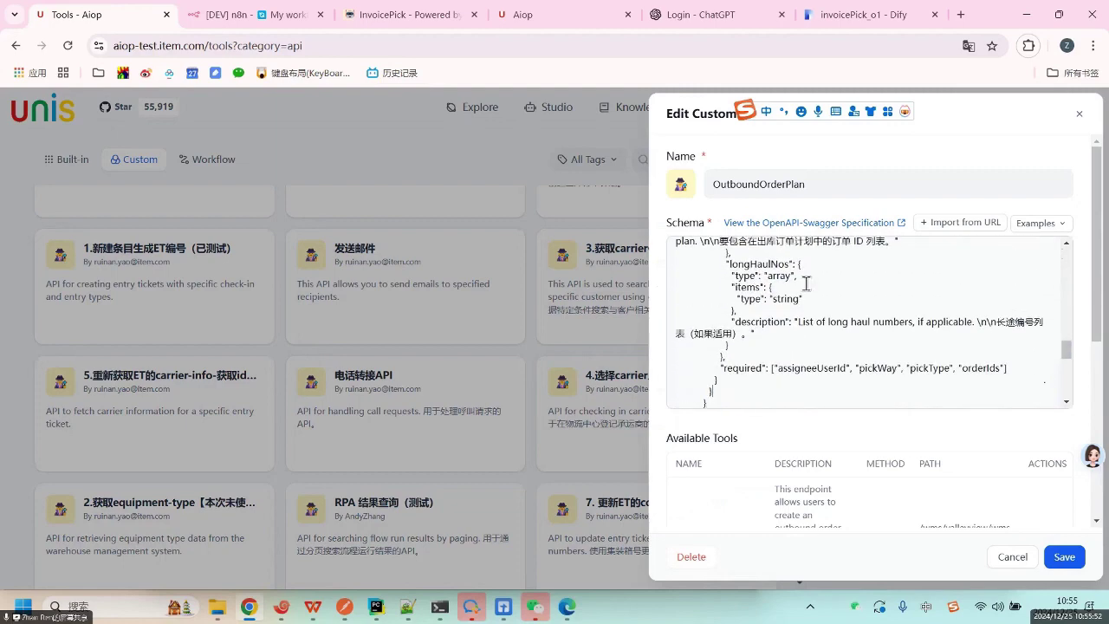
{"action": "scroll", "coordinate": [812, 326], "scroll_direction": "down", "scroll_amount": 5}
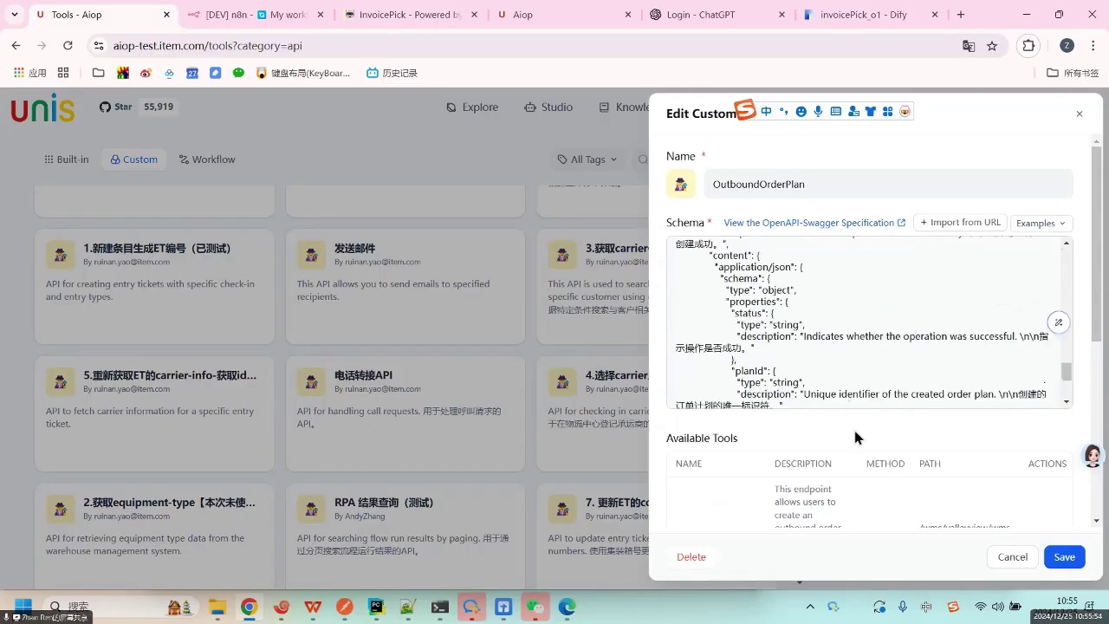
{"action": "scroll", "coordinate": [853, 427], "scroll_direction": "down", "scroll_amount": 3}
{"action": "scroll", "coordinate": [837, 268], "scroll_direction": "down", "scroll_amount": 3}
{"action": "scroll", "coordinate": [837, 268], "scroll_direction": "up", "scroll_amount": 10}
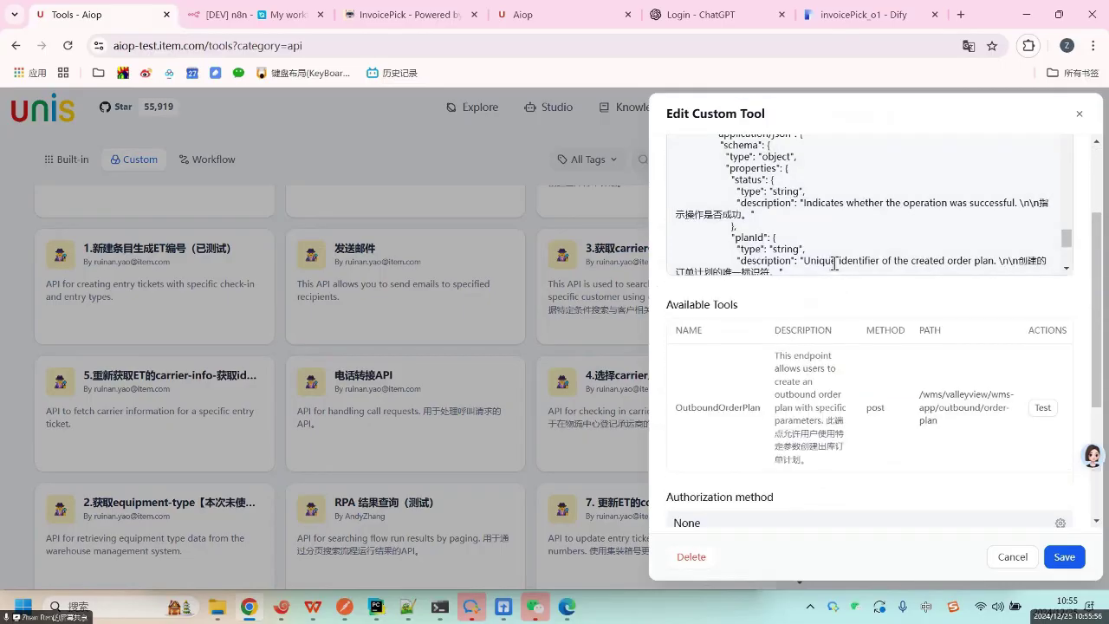
{"action": "scroll", "coordinate": [837, 356], "scroll_direction": "down", "scroll_amount": 3}
{"action": "scroll", "coordinate": [865, 450], "scroll_direction": "down", "scroll_amount": 3}
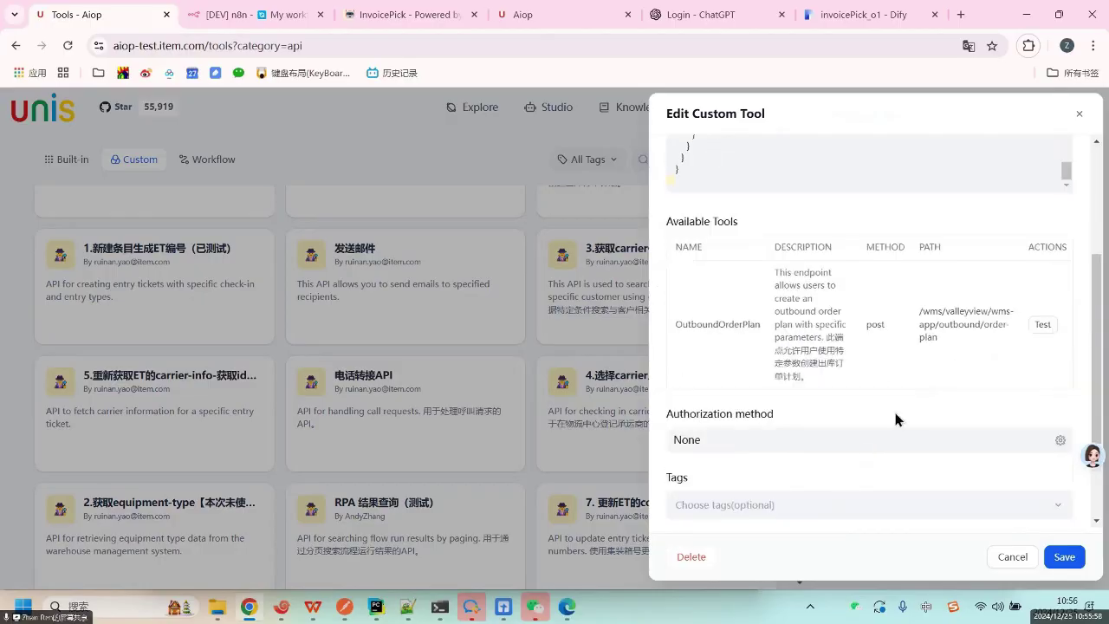
Try an OutboundOrderPlan test with wavePickSorting 'sfdsfdg', then close the test and edit panels.
{"action": "left_click", "coordinate": [1042, 326]}
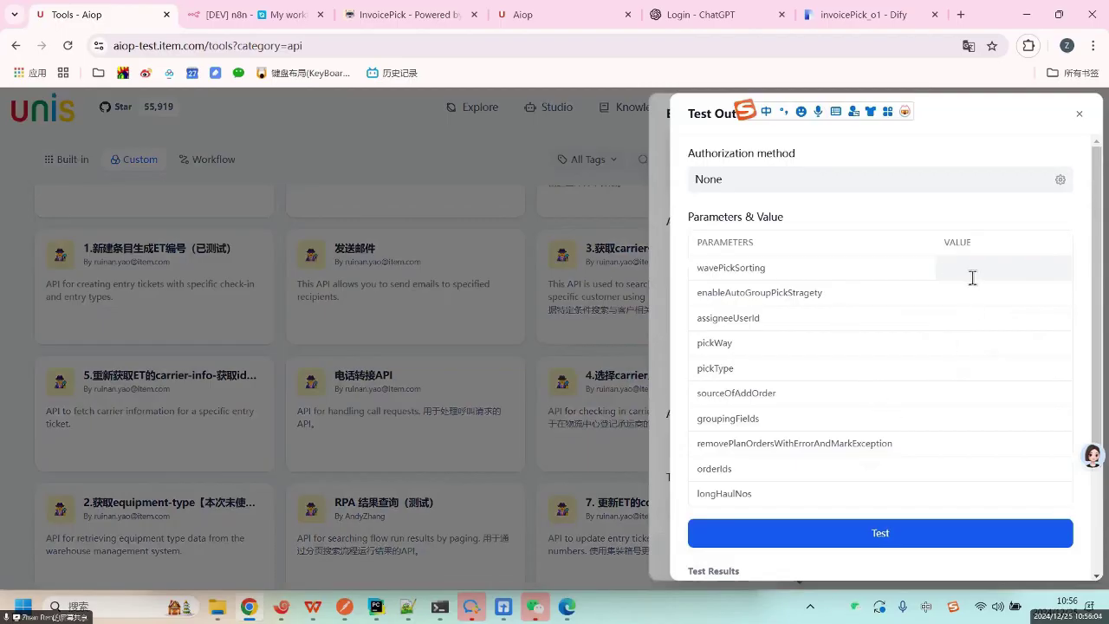
{"action": "type", "text": "sfdsfdg"}
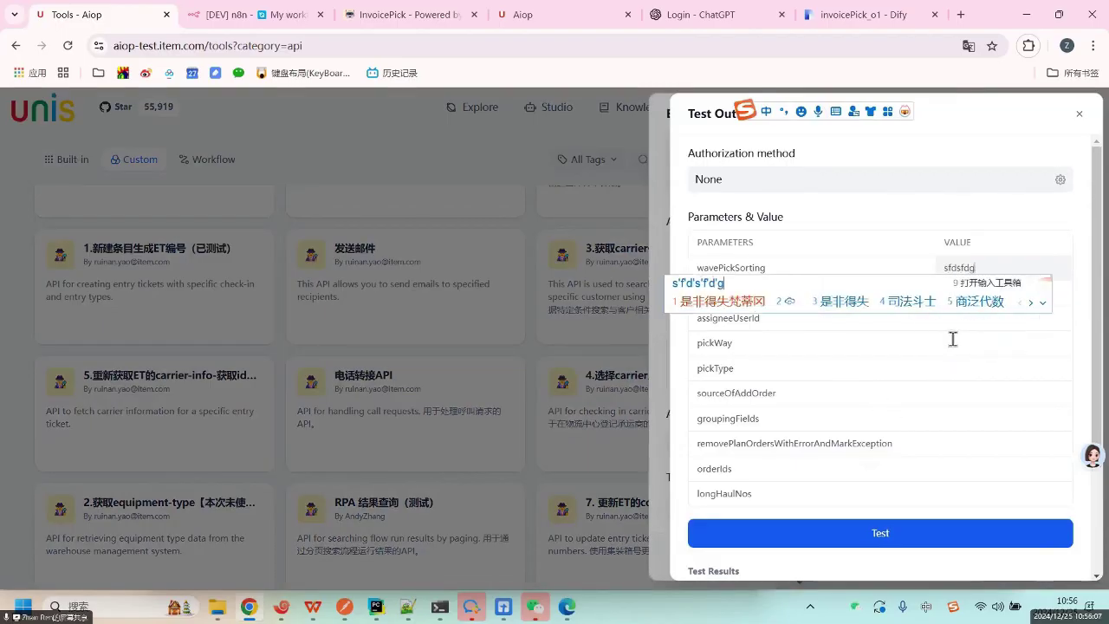
{"action": "key", "text": "shift"}
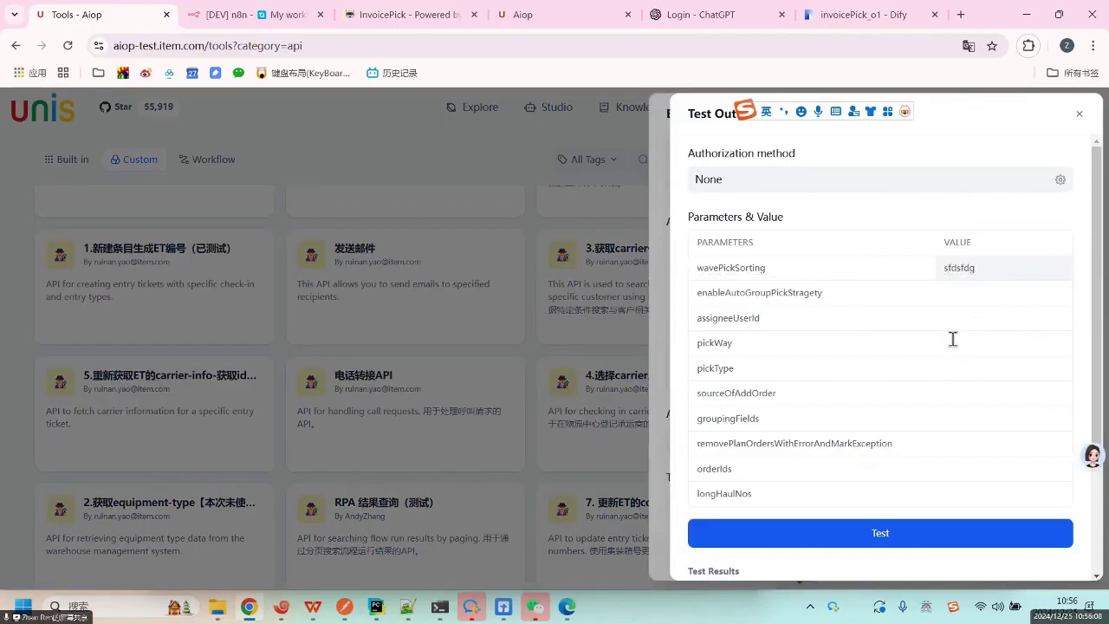
{"action": "left_click", "coordinate": [990, 243]}
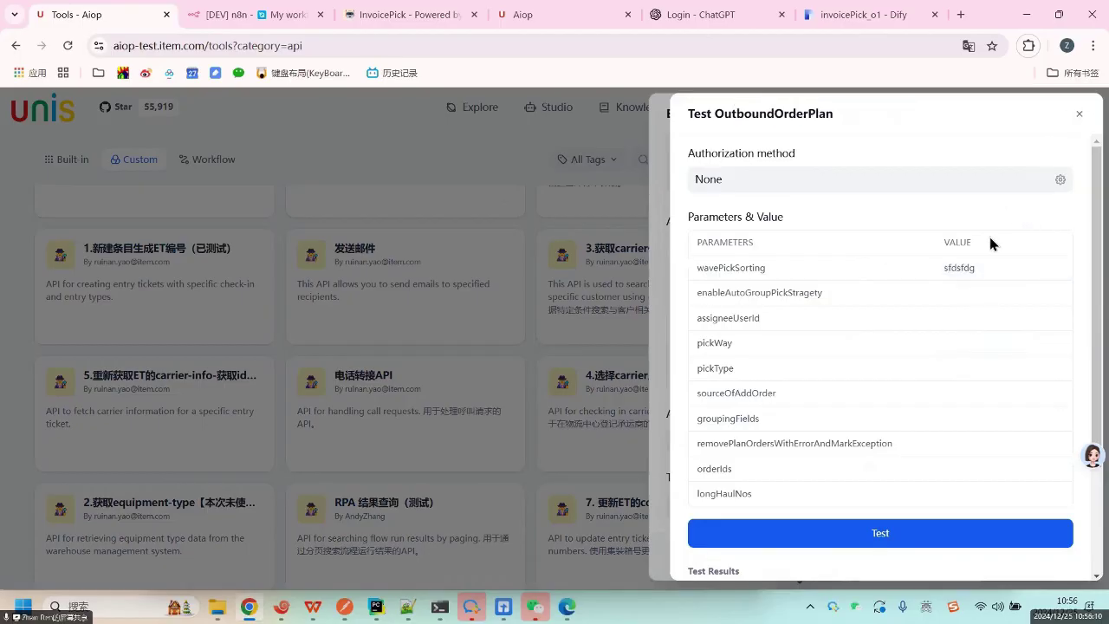
{"action": "key", "text": "Escape"}
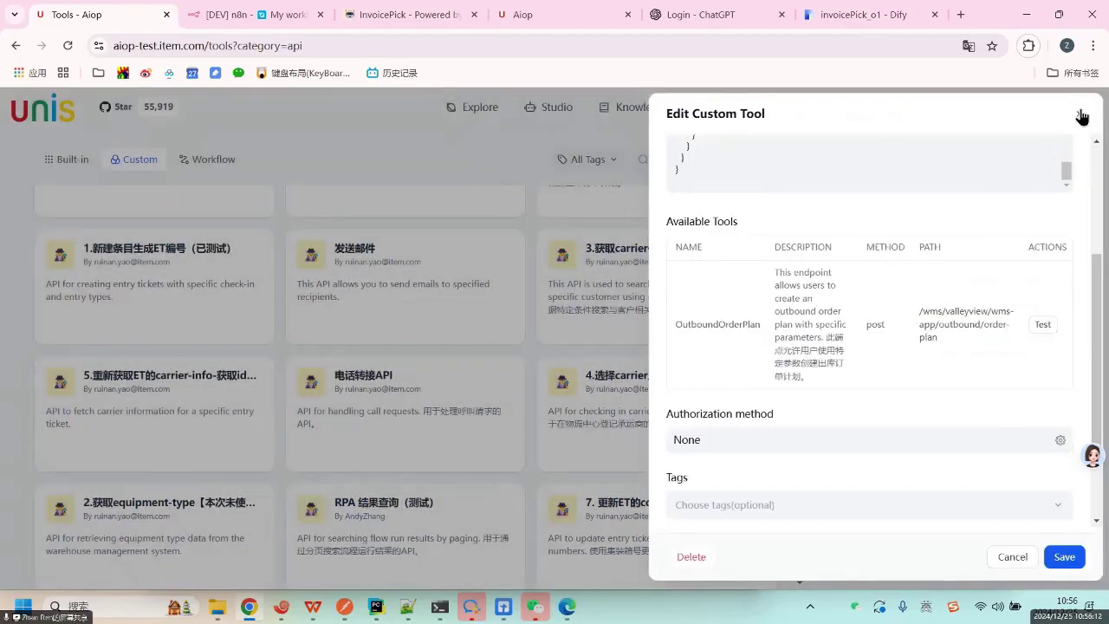
{"action": "left_click", "coordinate": [750, 394]}
{"action": "scroll", "coordinate": [629, 432], "scroll_direction": "down", "scroll_amount": 2}
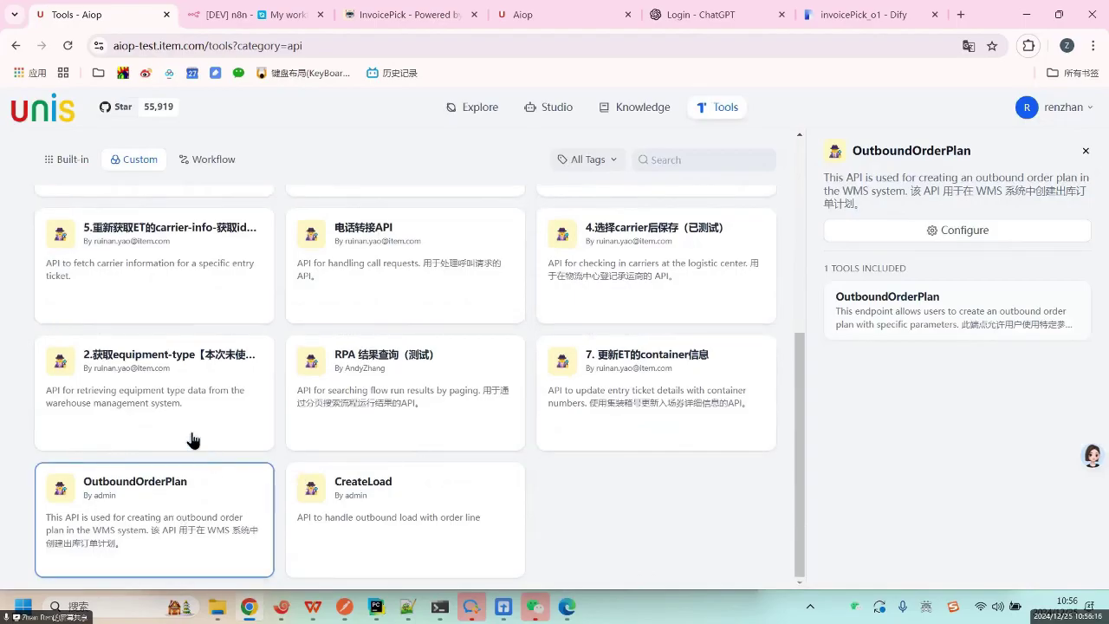
Open the equipment-type custom tool for editing.
{"action": "left_click", "coordinate": [170, 392]}
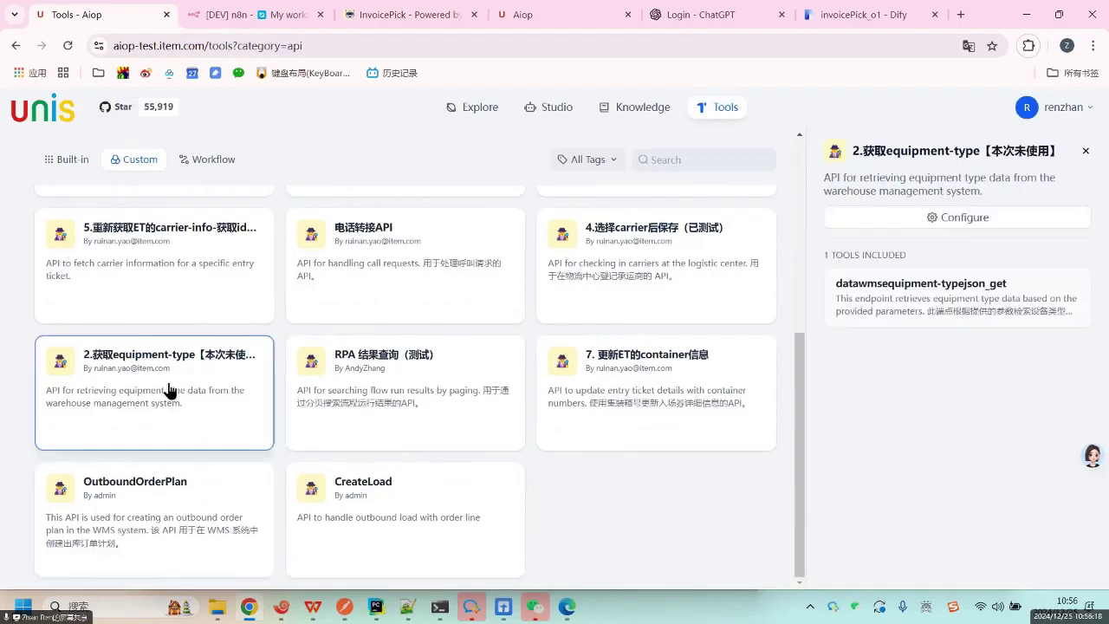
{"action": "left_click", "coordinate": [952, 227]}
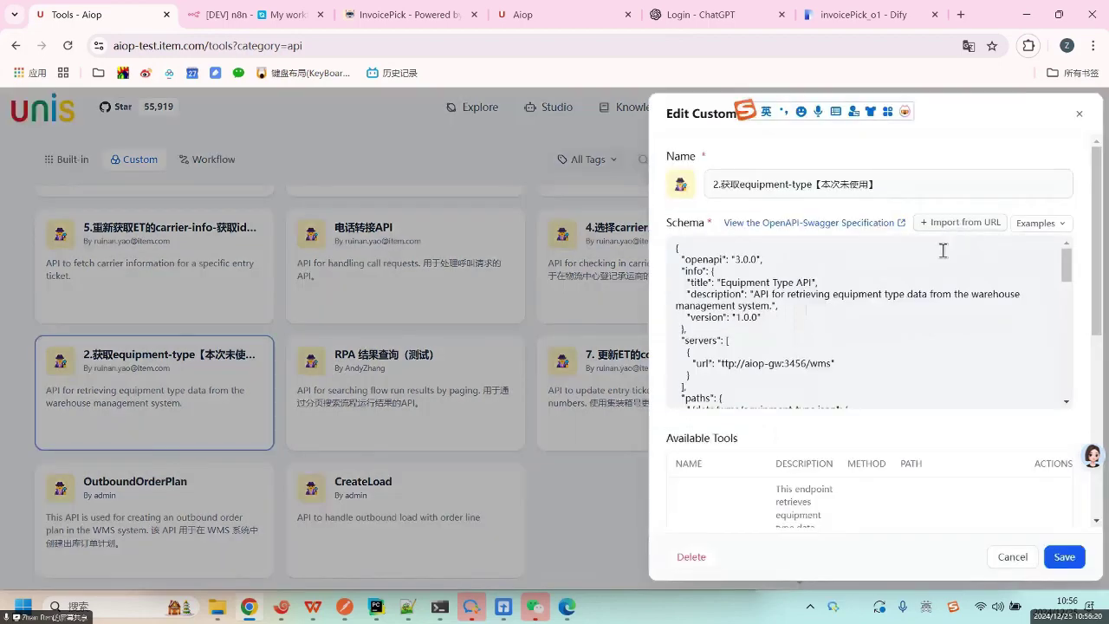
{"action": "scroll", "coordinate": [957, 458], "scroll_direction": "down", "scroll_amount": 5}
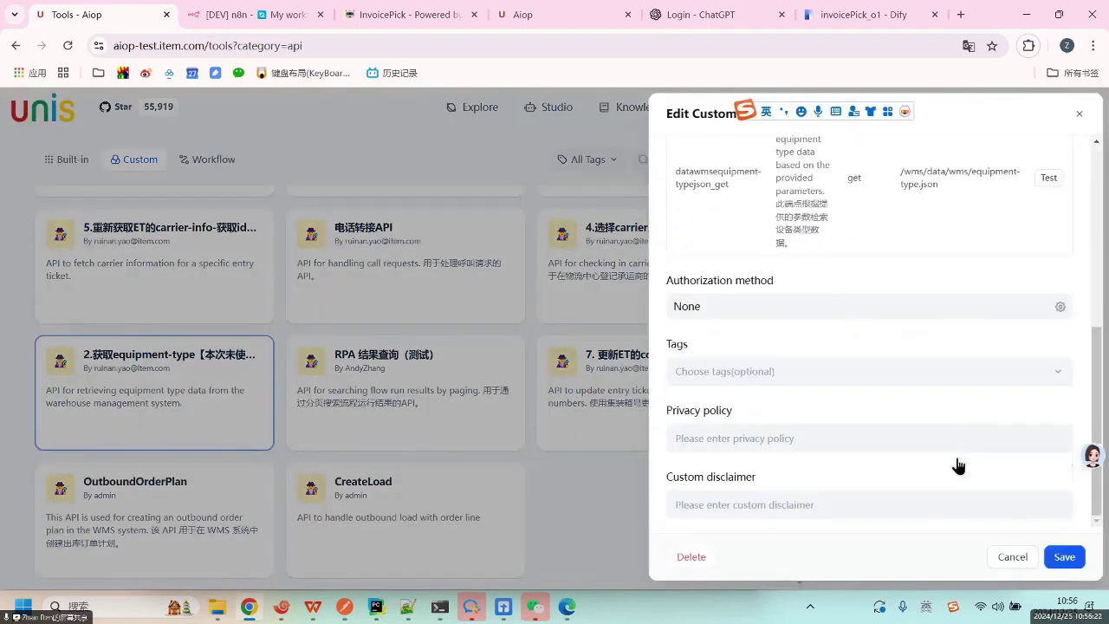
{"action": "scroll", "coordinate": [1050, 393], "scroll_direction": "up", "scroll_amount": 3}
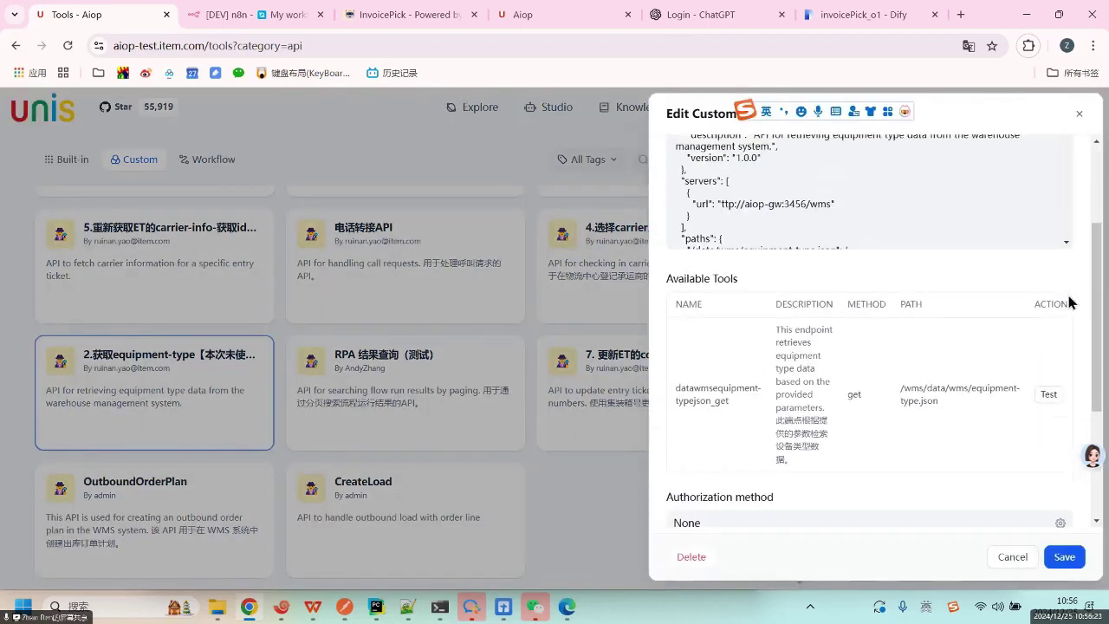
Test datawmsequipment-typejson_get with d=343; it fails on the ttp://aiop-gw:3456 URL.
{"action": "left_click", "coordinate": [1050, 395]}
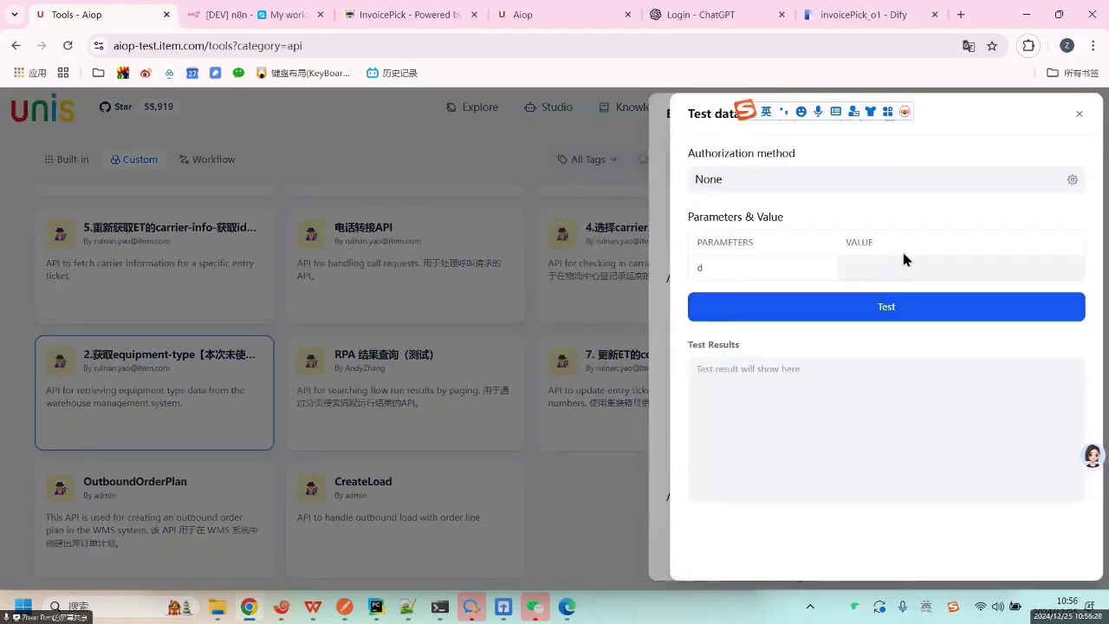
{"action": "type", "text": "343"}
{"action": "left_click", "coordinate": [907, 312]}
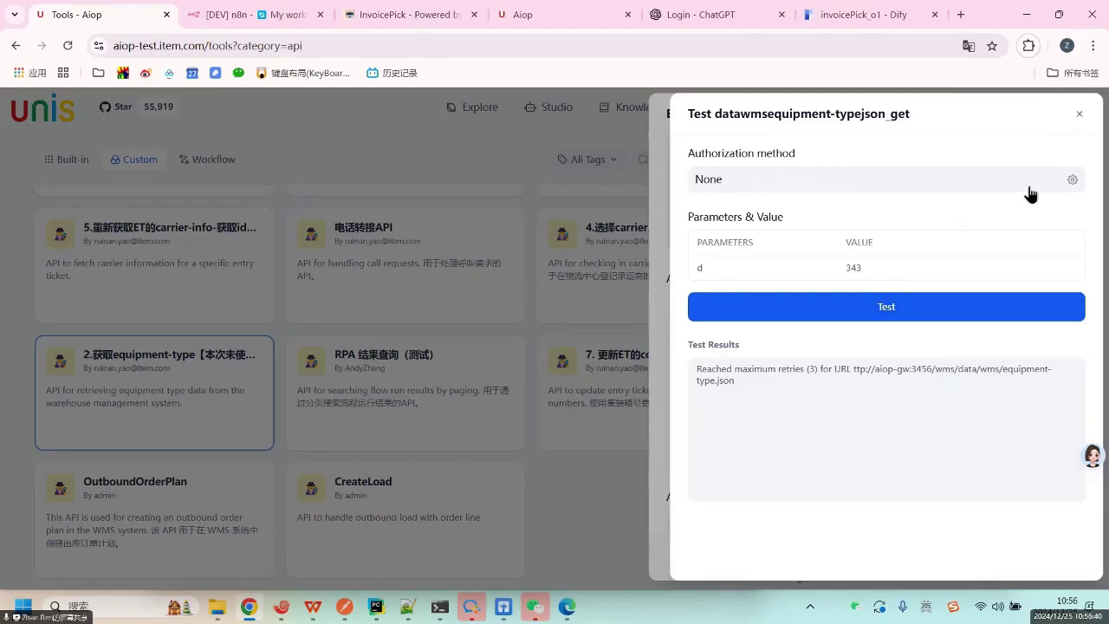
{"action": "left_click_drag", "start_coordinate": [792, 369], "coordinate": [858, 388]}
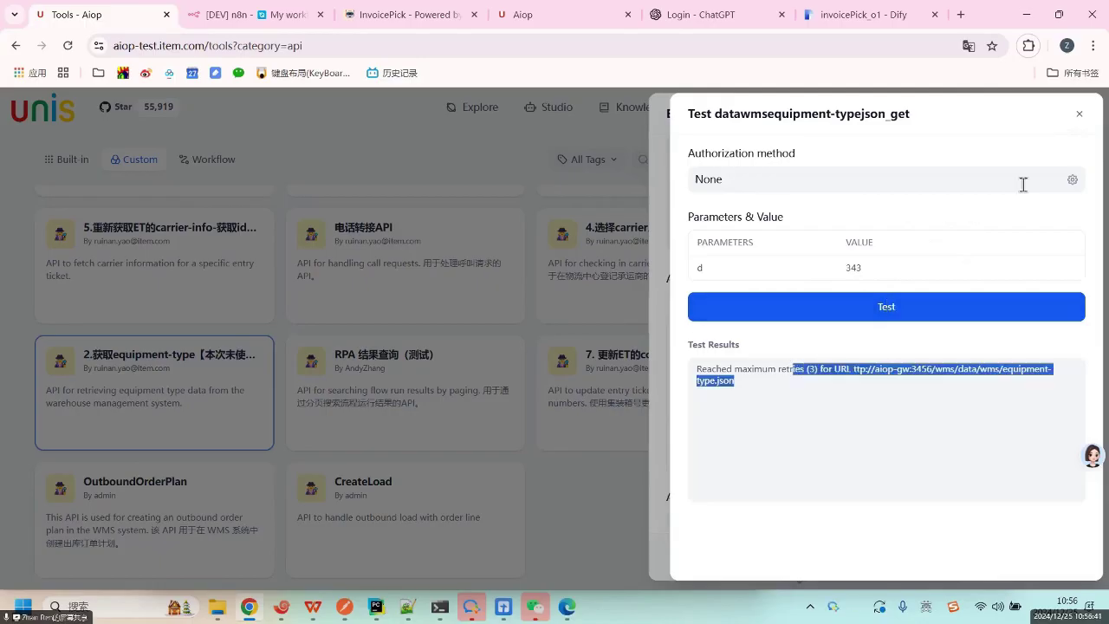
{"action": "left_click", "coordinate": [1079, 114]}
{"action": "left_click", "coordinate": [844, 201]}
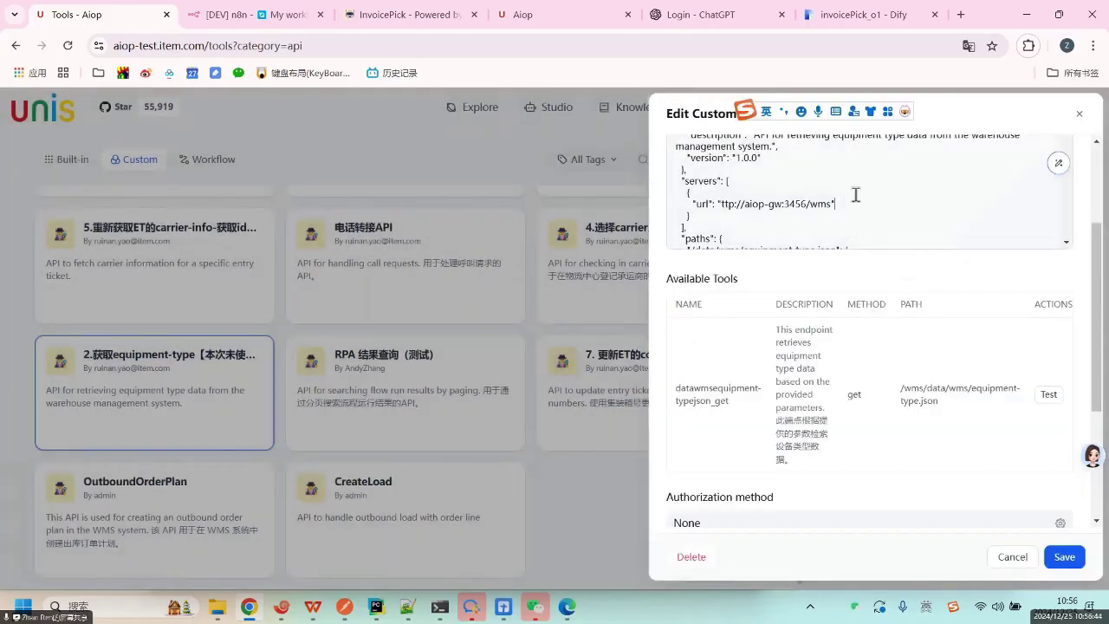
{"action": "left_click_drag", "start_coordinate": [743, 203], "coordinate": [868, 200]}
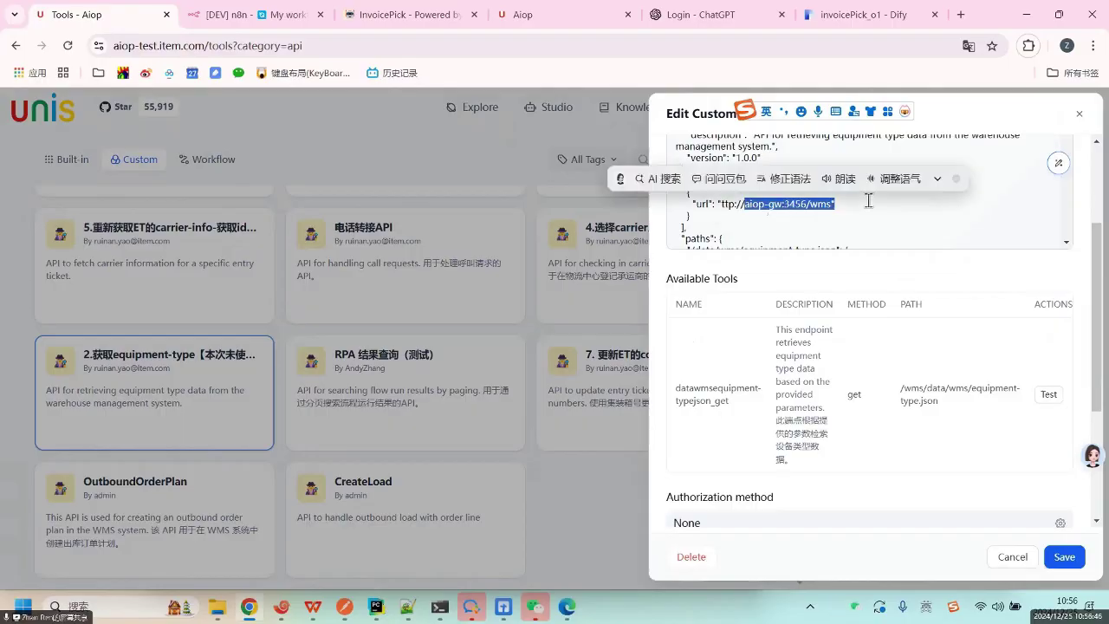
{"action": "left_click", "coordinate": [730, 202]}
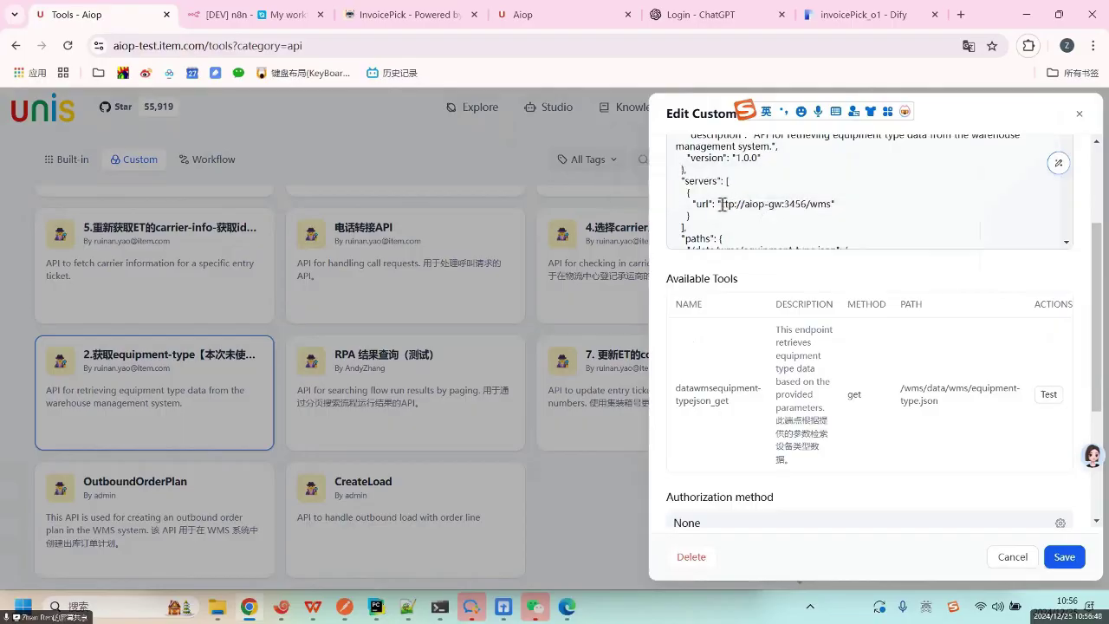
{"action": "type", "text": "h"}
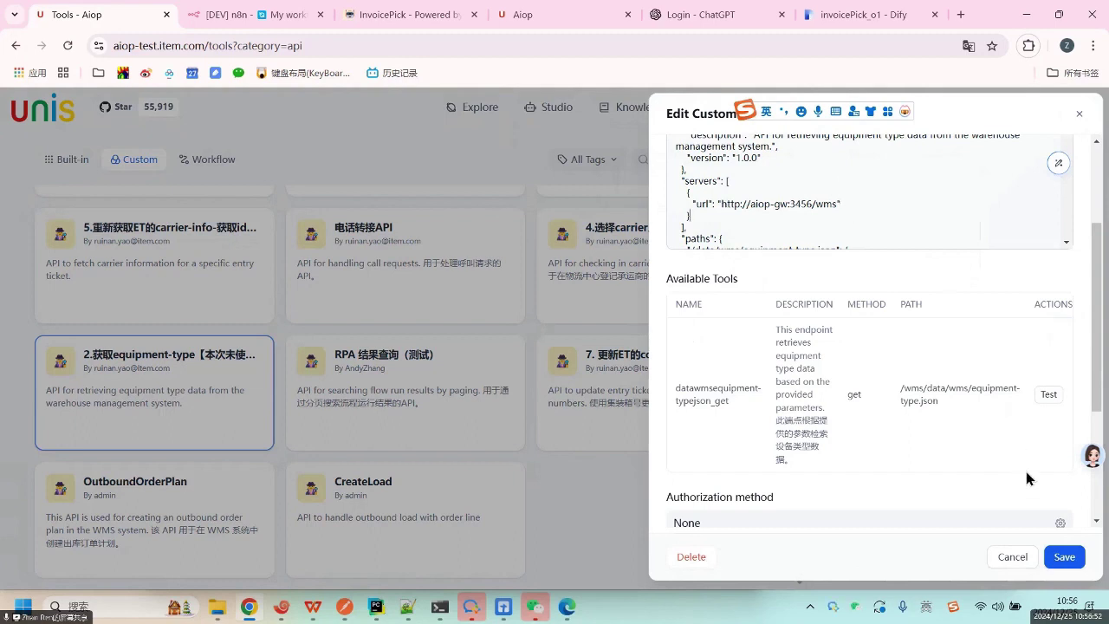
Retest datawmsequipment-typejson_get with d=334, getting equipment types Bobtail Truck through Rail.
{"action": "left_click", "coordinate": [1048, 394]}
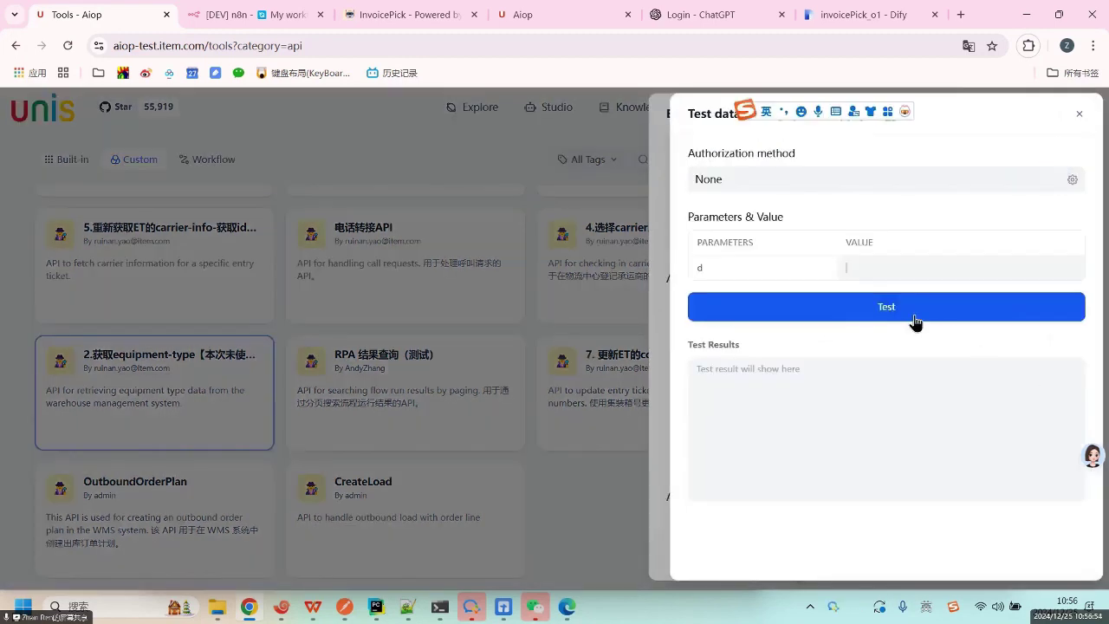
{"action": "left_click", "coordinate": [884, 265]}
{"action": "type", "text": "334"}
{"action": "left_click", "coordinate": [886, 305]}
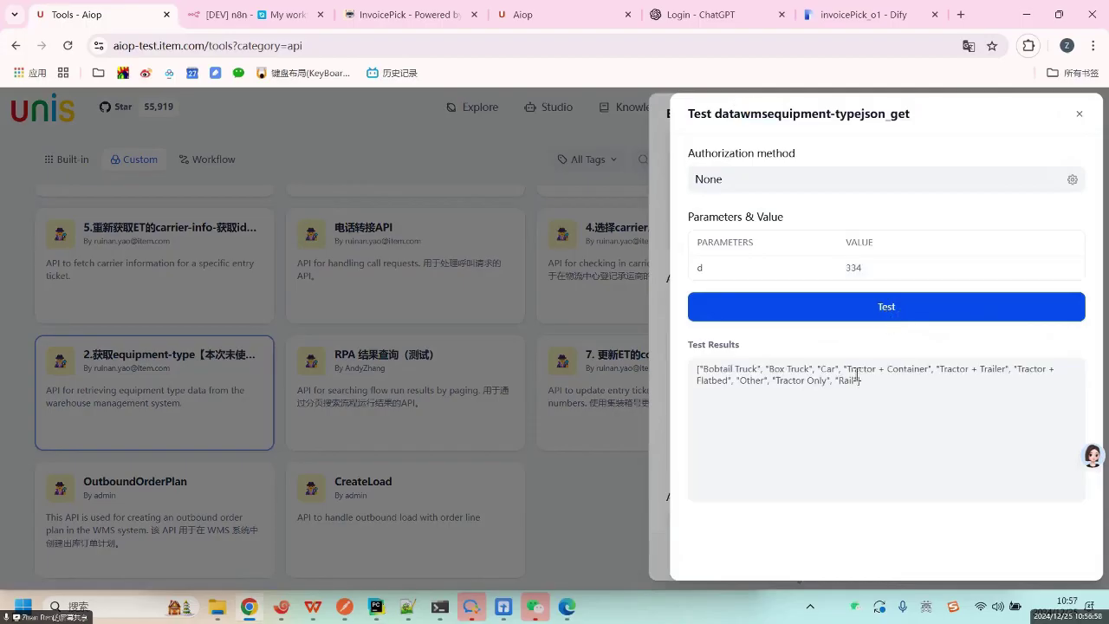
{"action": "left_click_drag", "start_coordinate": [766, 368], "coordinate": [685, 370]}
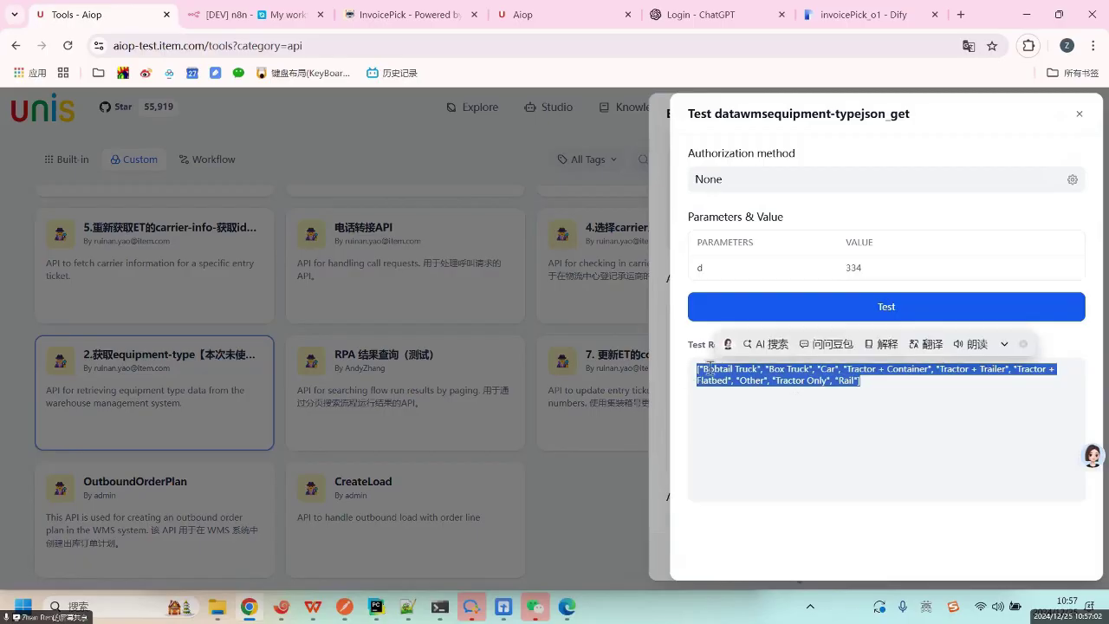
{"action": "left_click", "coordinate": [848, 313]}
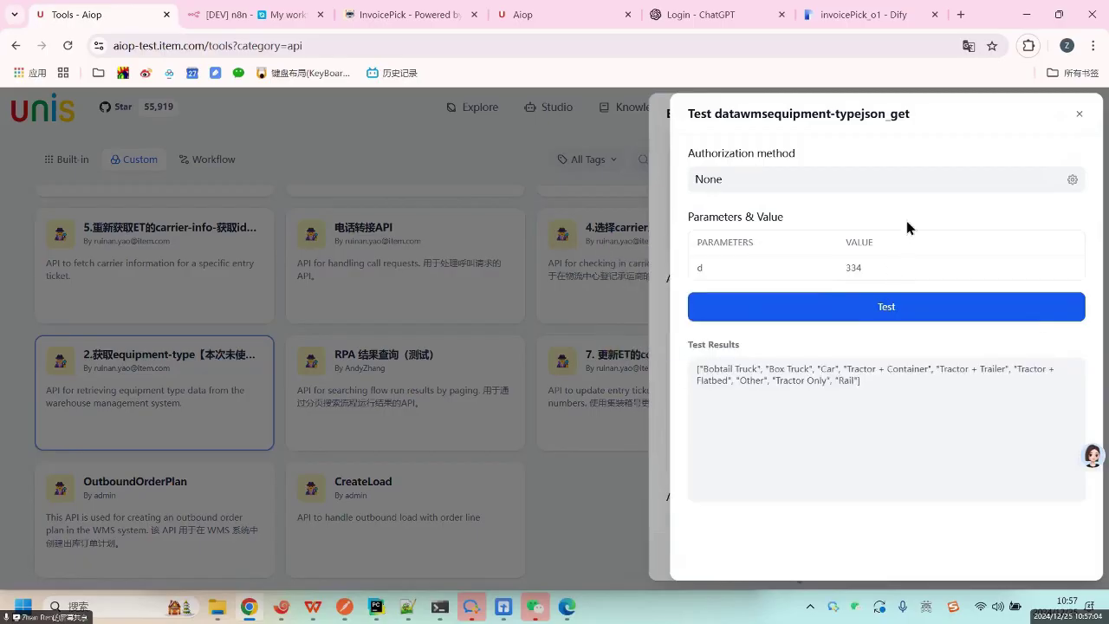
{"action": "left_click", "coordinate": [1080, 115]}
{"action": "left_click", "coordinate": [867, 203]}
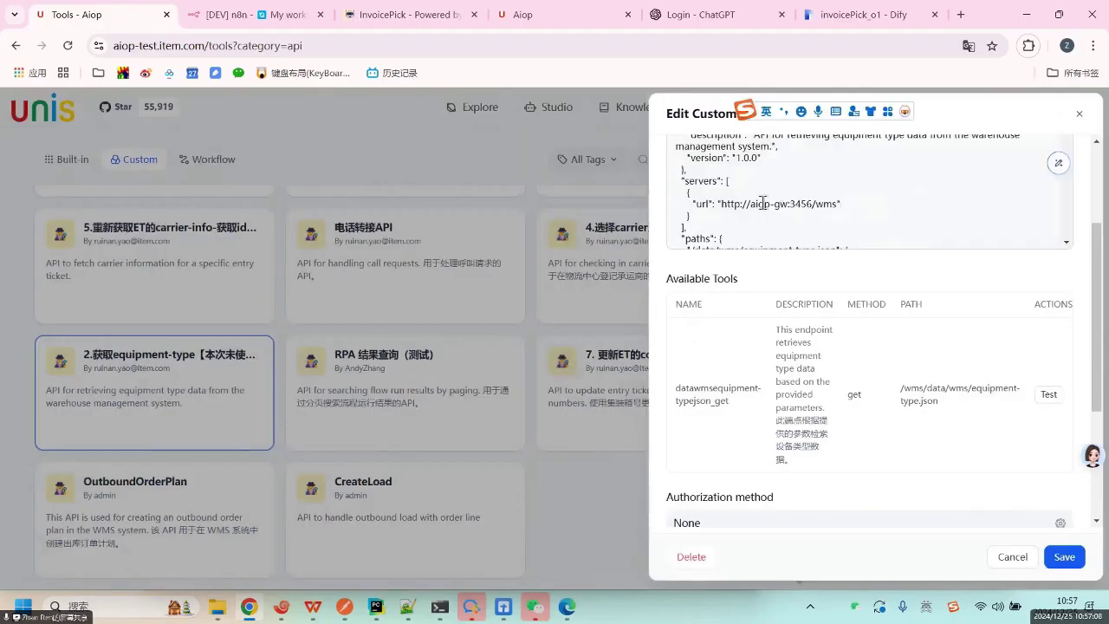
Inspect the server URL's aiop-gw host, port 3456 and wms path.
{"action": "left_click_drag", "start_coordinate": [750, 204], "coordinate": [788, 206]}
{"action": "left_click", "coordinate": [809, 203]}
{"action": "scroll", "coordinate": [909, 184], "scroll_direction": "up", "scroll_amount": 5}
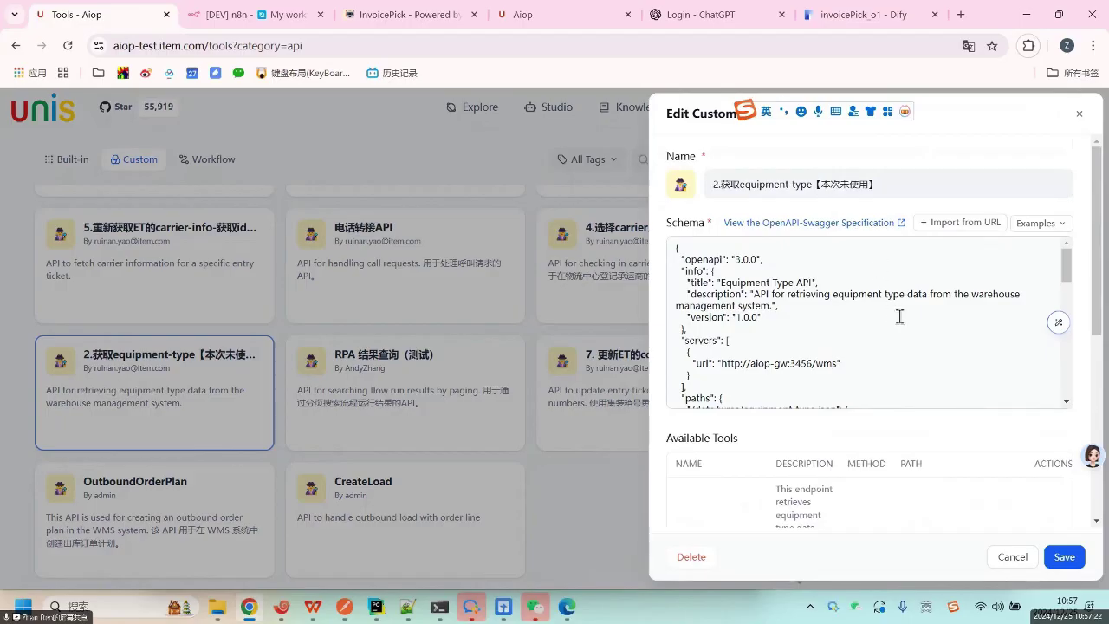
{"action": "double_click", "coordinate": [837, 363]}
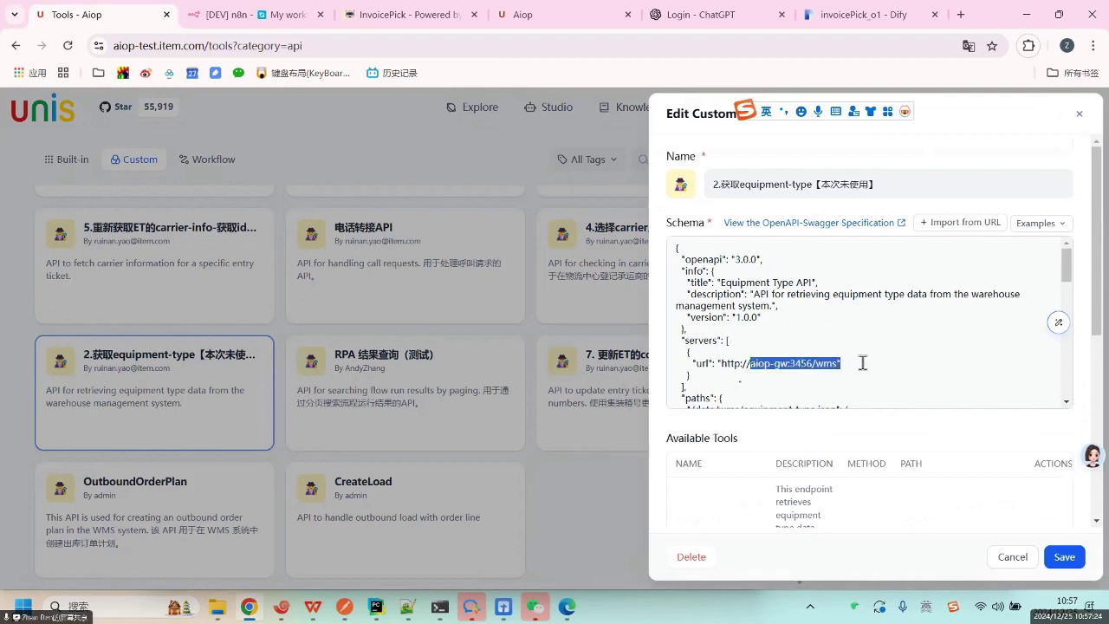
{"action": "left_click", "coordinate": [867, 365]}
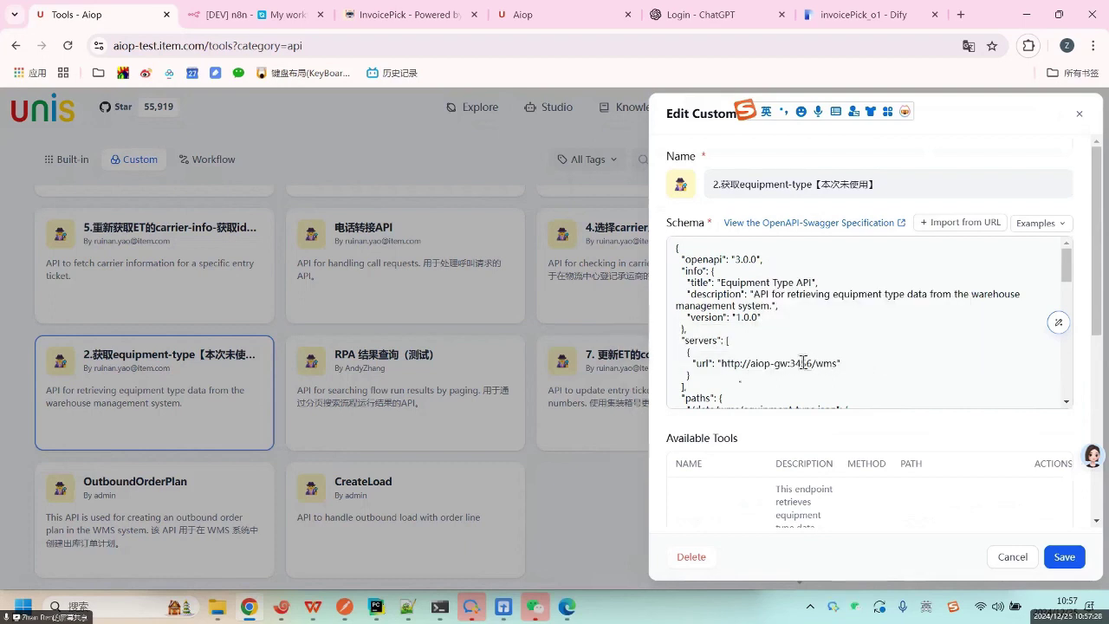
{"action": "double_click", "coordinate": [806, 362]}
{"action": "left_click", "coordinate": [852, 363]}
{"action": "left_click_drag", "start_coordinate": [750, 363], "coordinate": [888, 366]}
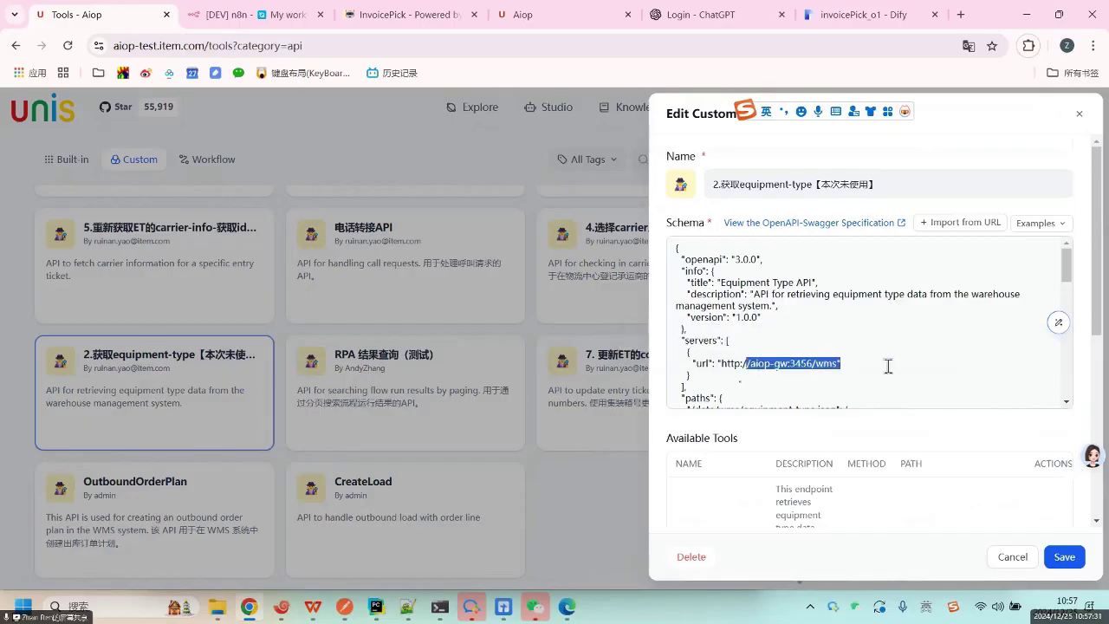
{"action": "left_click", "coordinate": [793, 363]}
{"action": "double_click", "coordinate": [779, 363]}
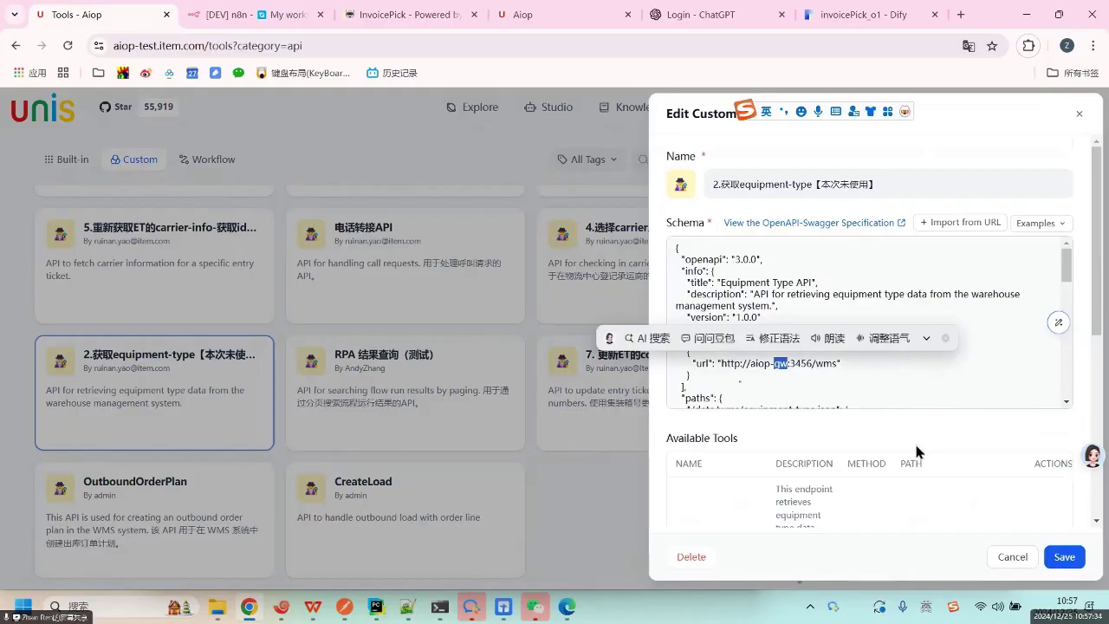
Recheck the URL's wms path segment, then close the Edit Custom Tool dialog.
{"action": "scroll", "coordinate": [917, 506], "scroll_direction": "down", "scroll_amount": 3}
{"action": "left_click", "coordinate": [900, 397]}
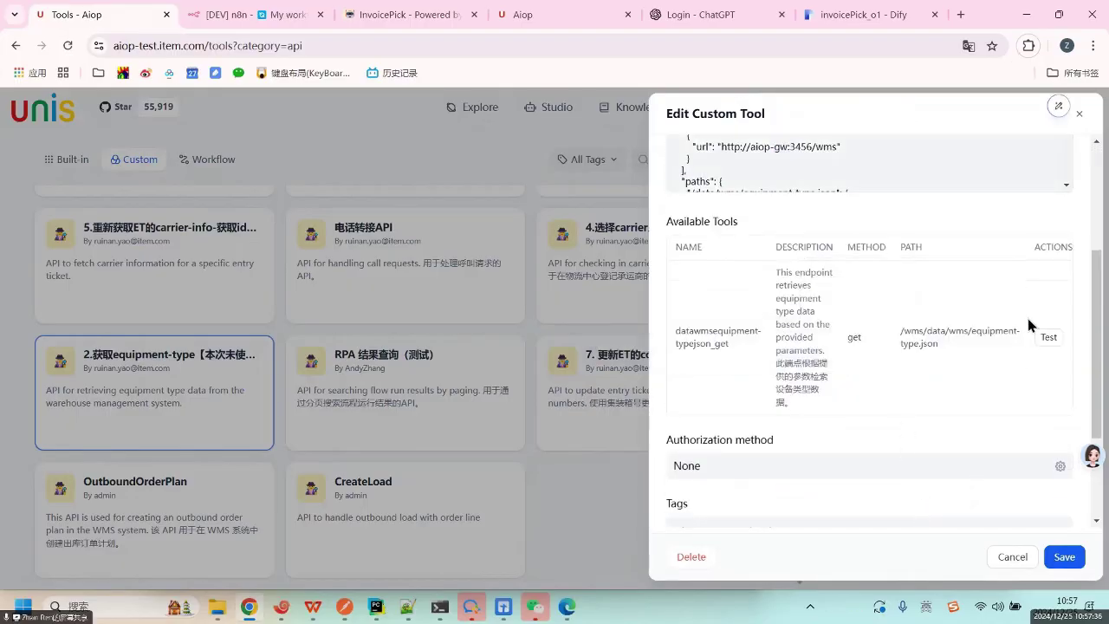
{"action": "scroll", "coordinate": [943, 347], "scroll_direction": "up", "scroll_amount": 5}
{"action": "left_click", "coordinate": [842, 310]}
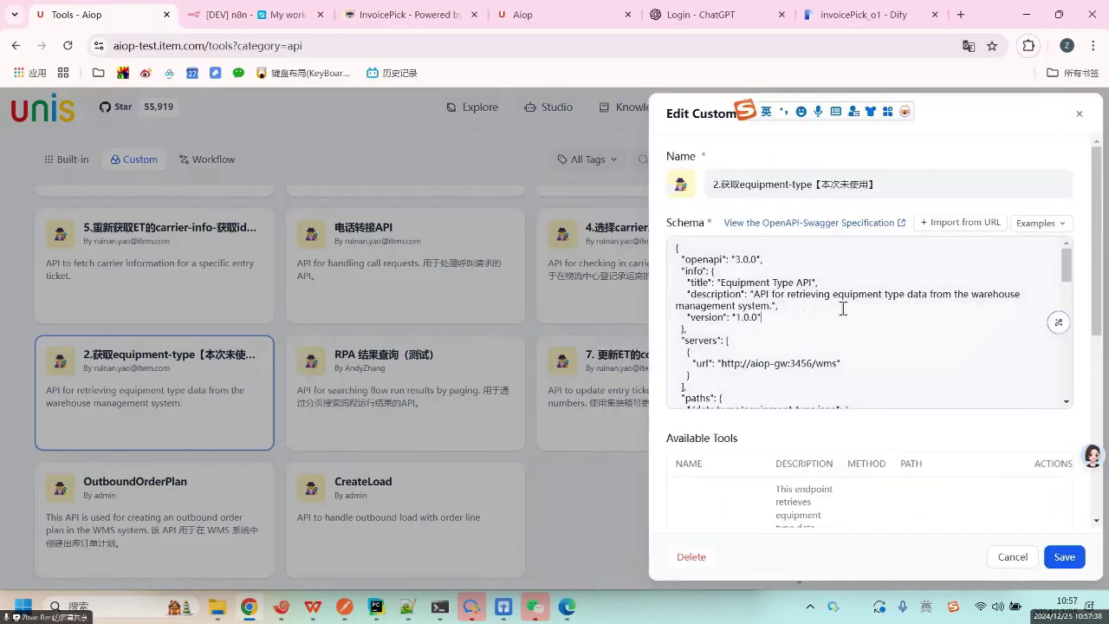
{"action": "left_click_drag", "start_coordinate": [755, 365], "coordinate": [839, 363]}
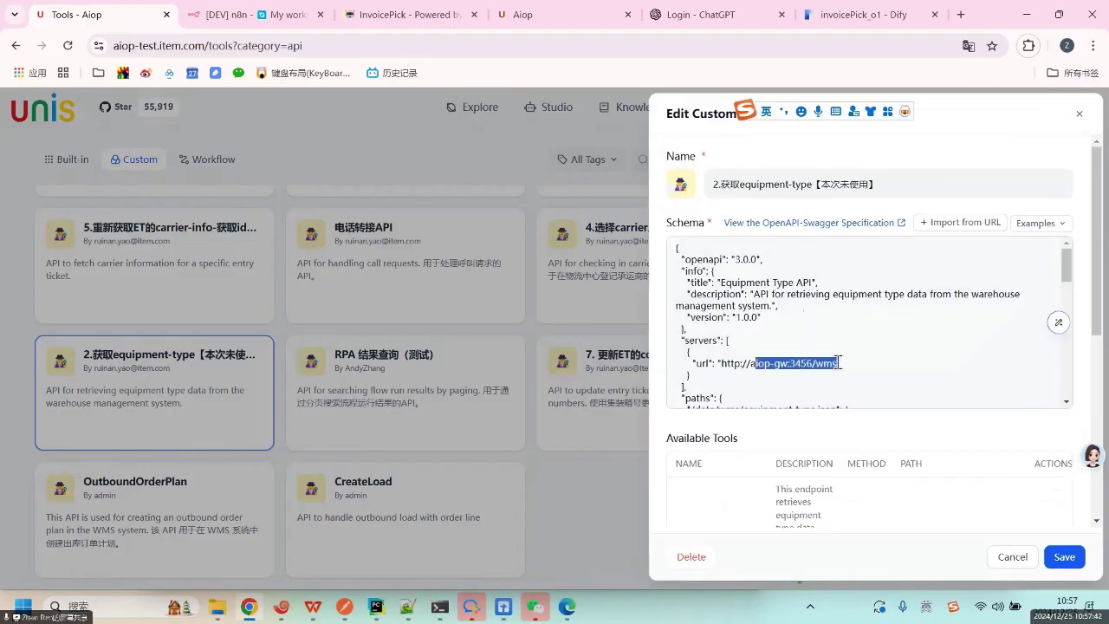
{"action": "double_click", "coordinate": [827, 363]}
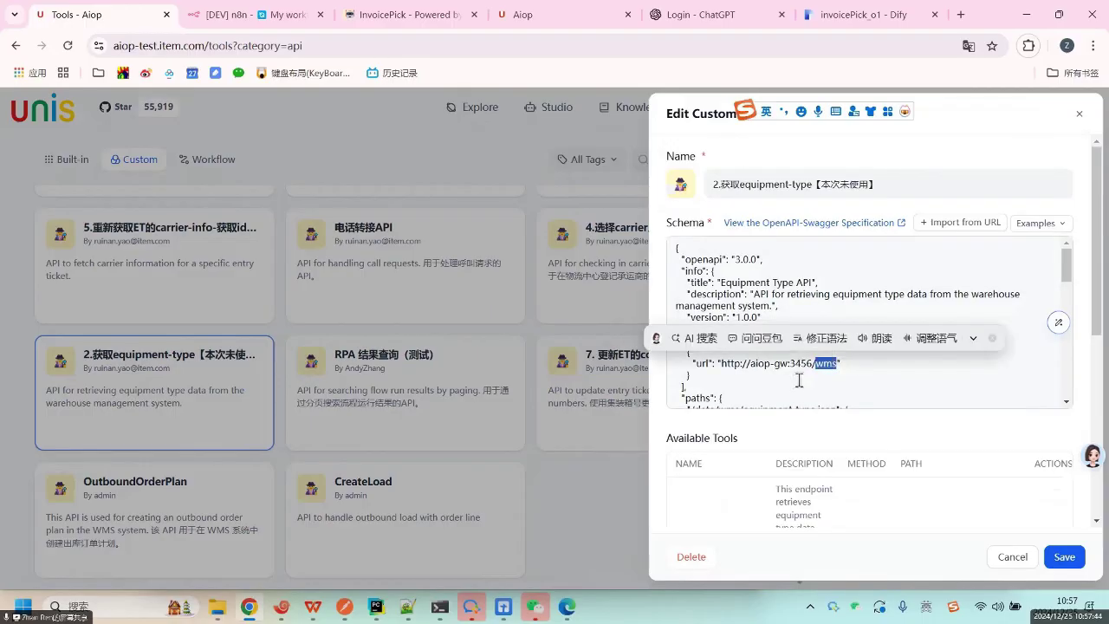
{"action": "left_click", "coordinate": [849, 364]}
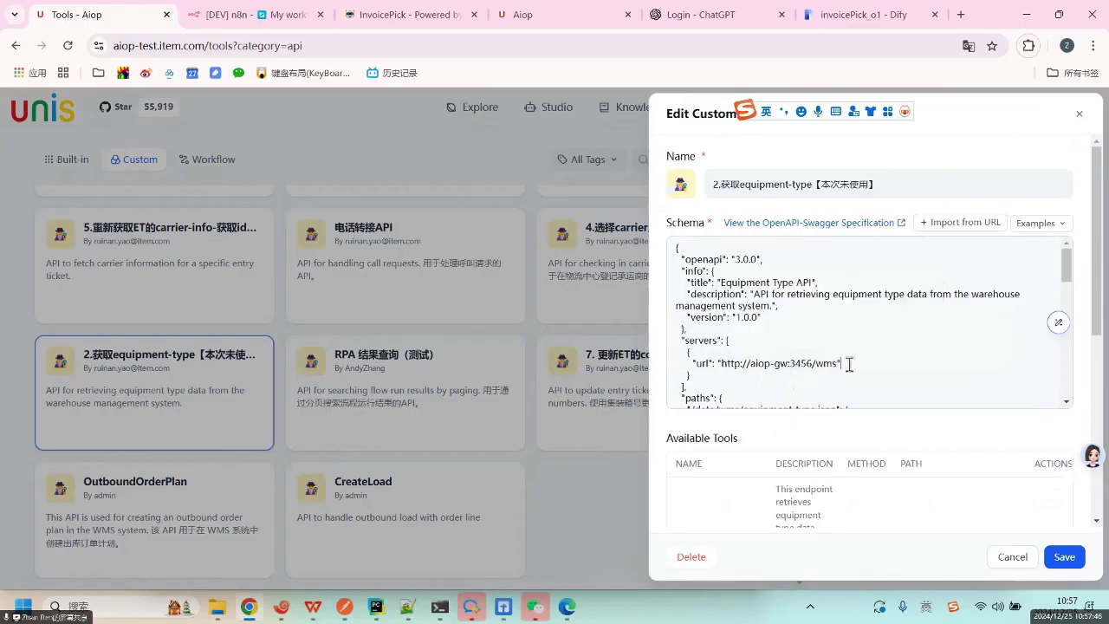
{"action": "double_click", "coordinate": [826, 361]}
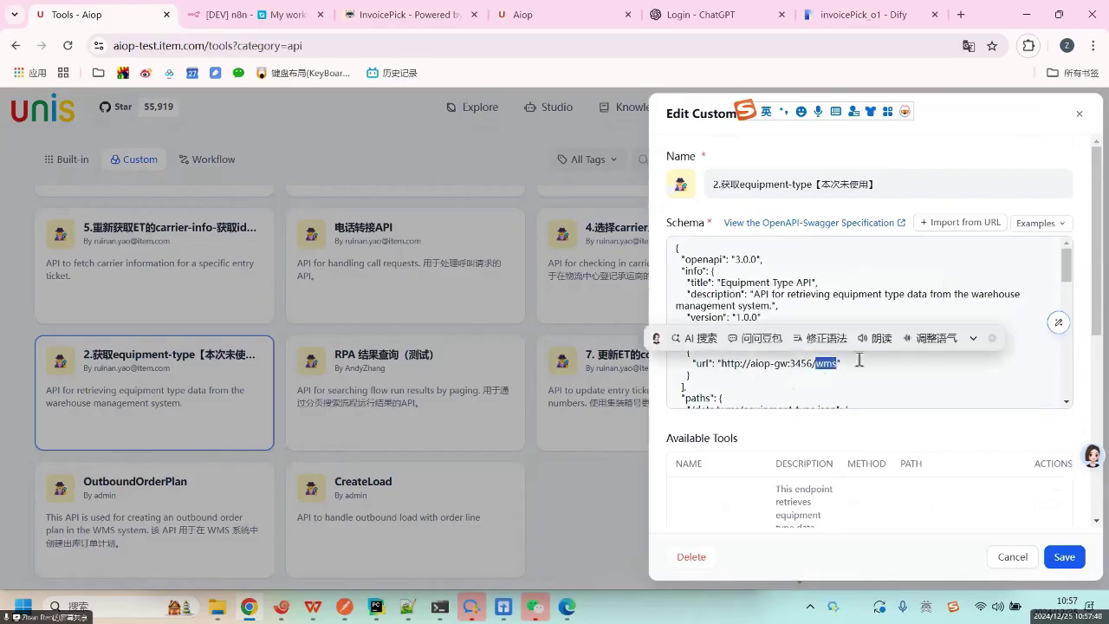
{"action": "left_click", "coordinate": [859, 361]}
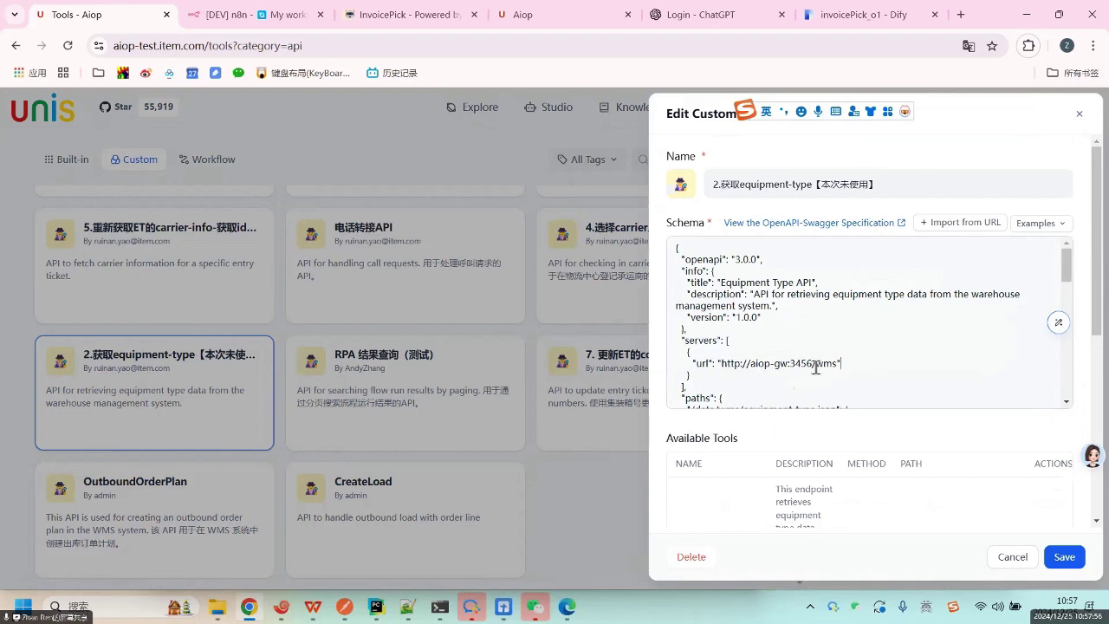
{"action": "left_click", "coordinate": [1078, 115]}
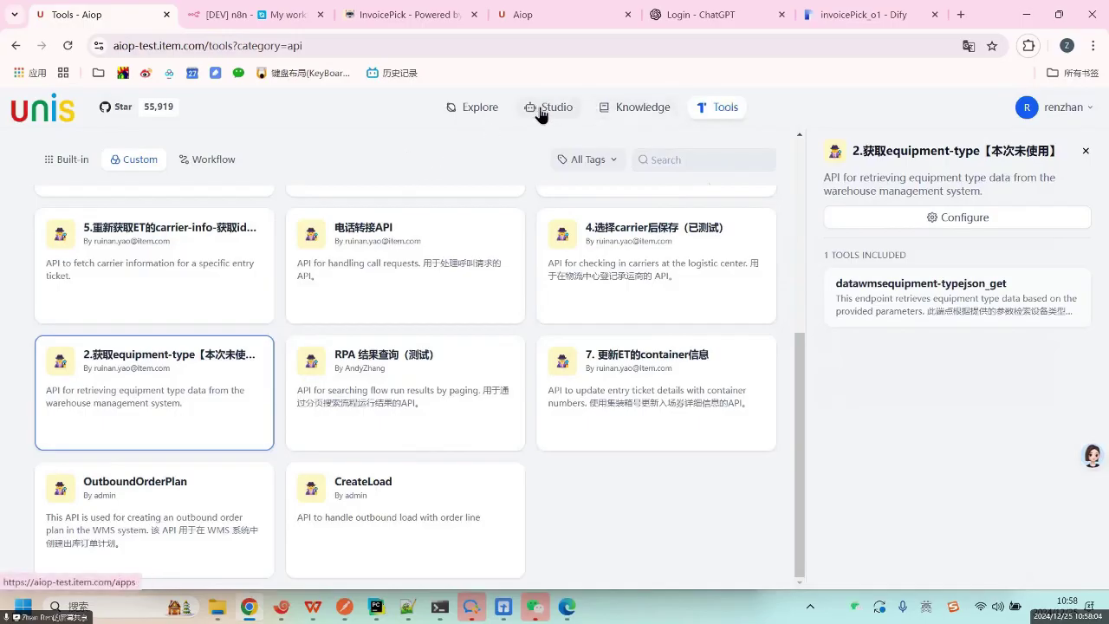
{"action": "left_click", "coordinate": [541, 111]}
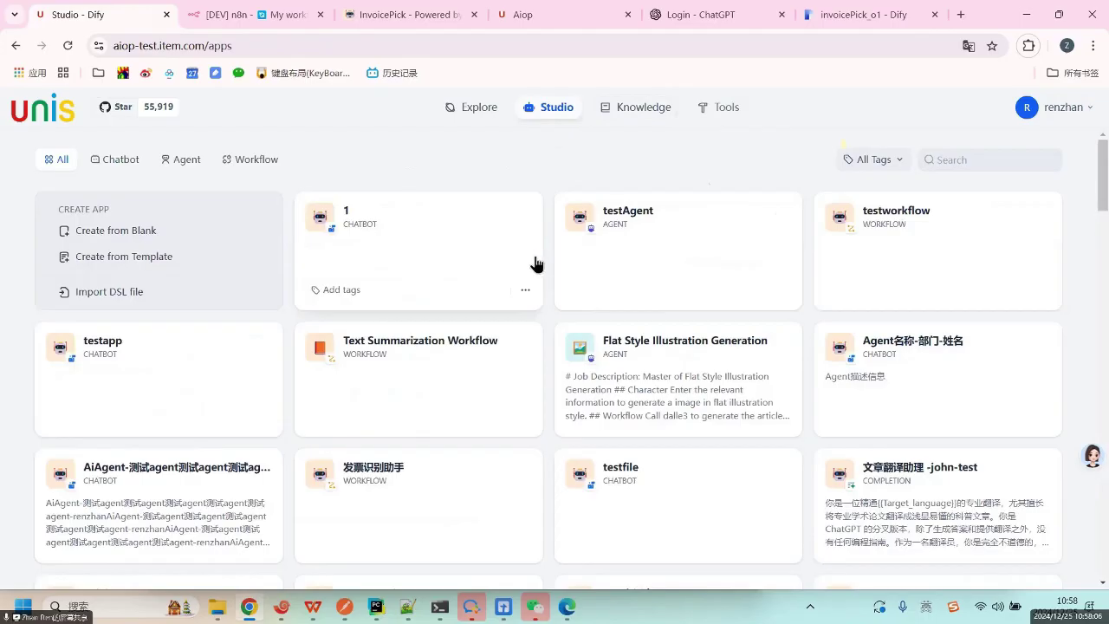
{"action": "left_click", "coordinate": [660, 239]}
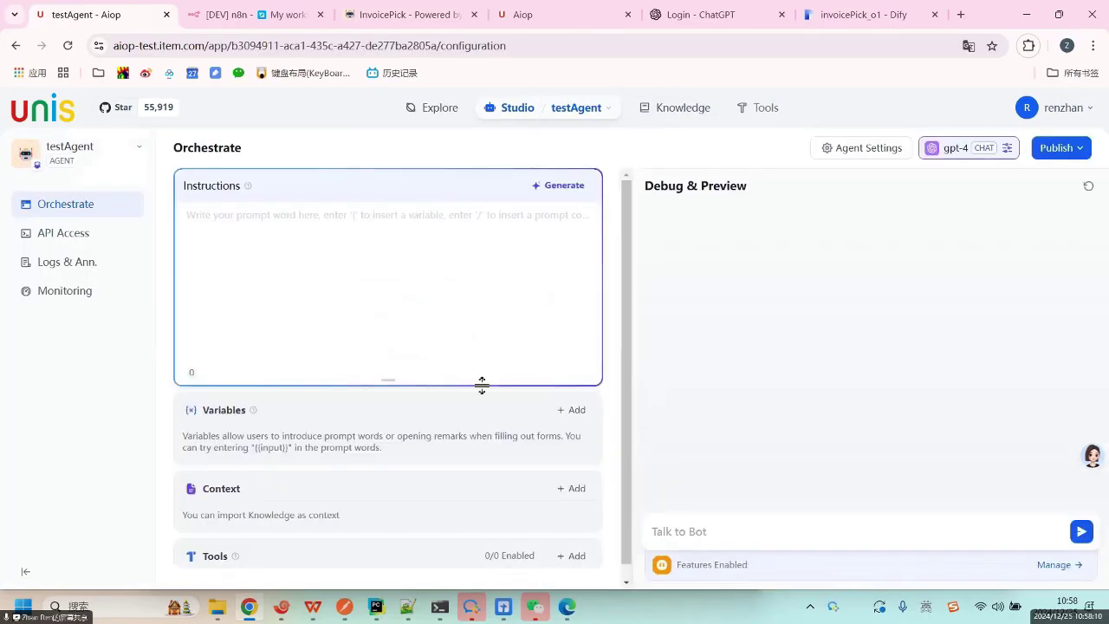
{"action": "scroll", "coordinate": [403, 451], "scroll_direction": "down", "scroll_amount": 2}
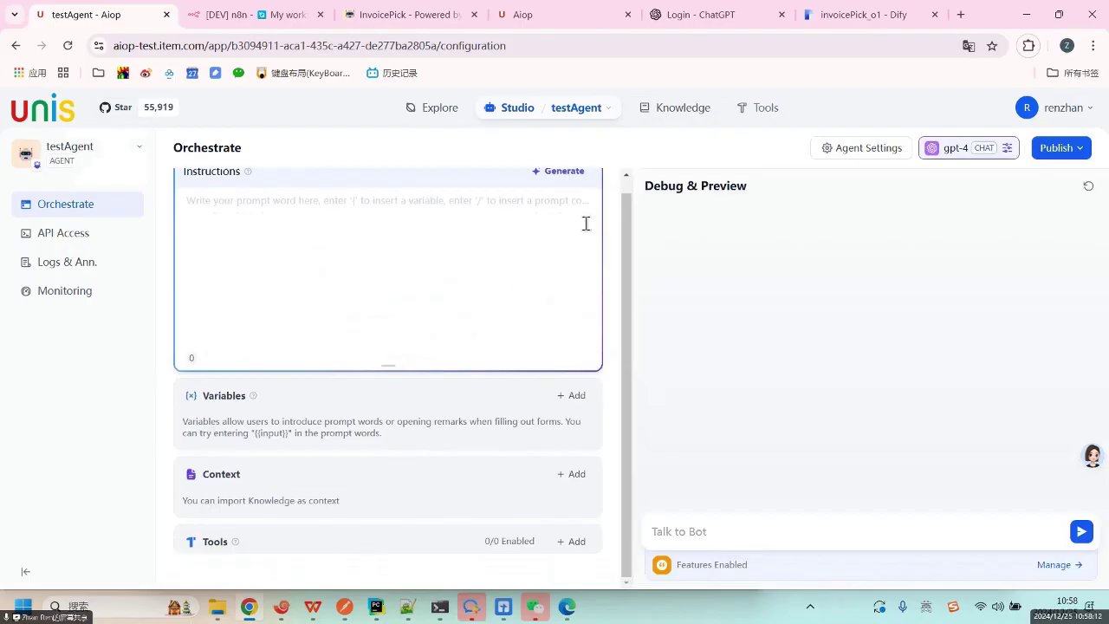
{"action": "left_click", "coordinate": [516, 114]}
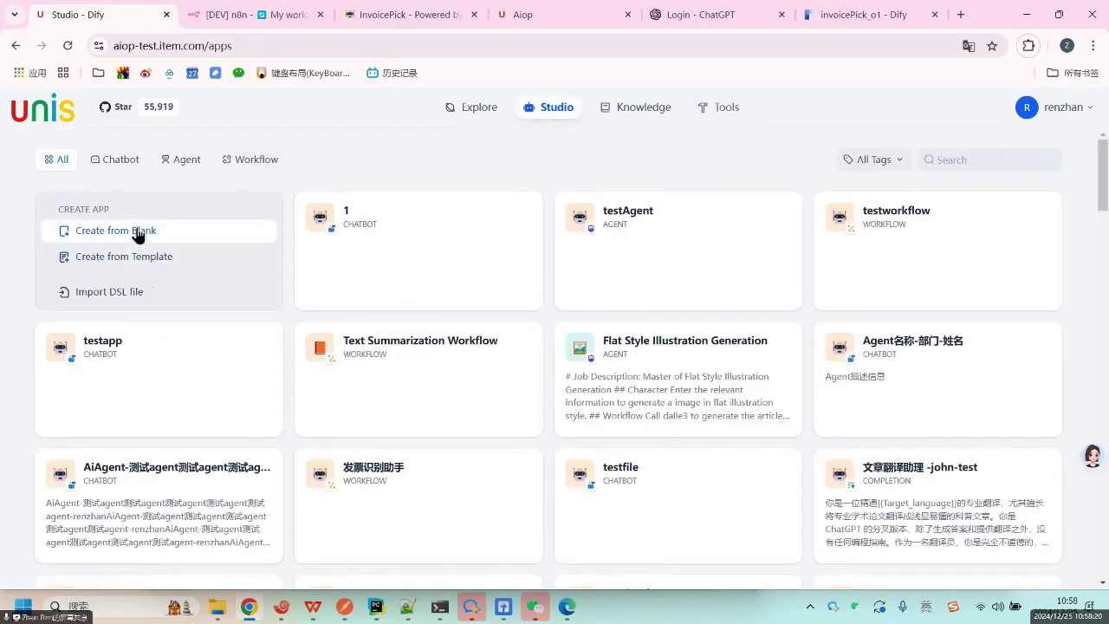
Switch to the AI-Agent全员开发及评审要求 document and inspect its aiop-test link.
{"action": "left_click", "coordinate": [503, 610]}
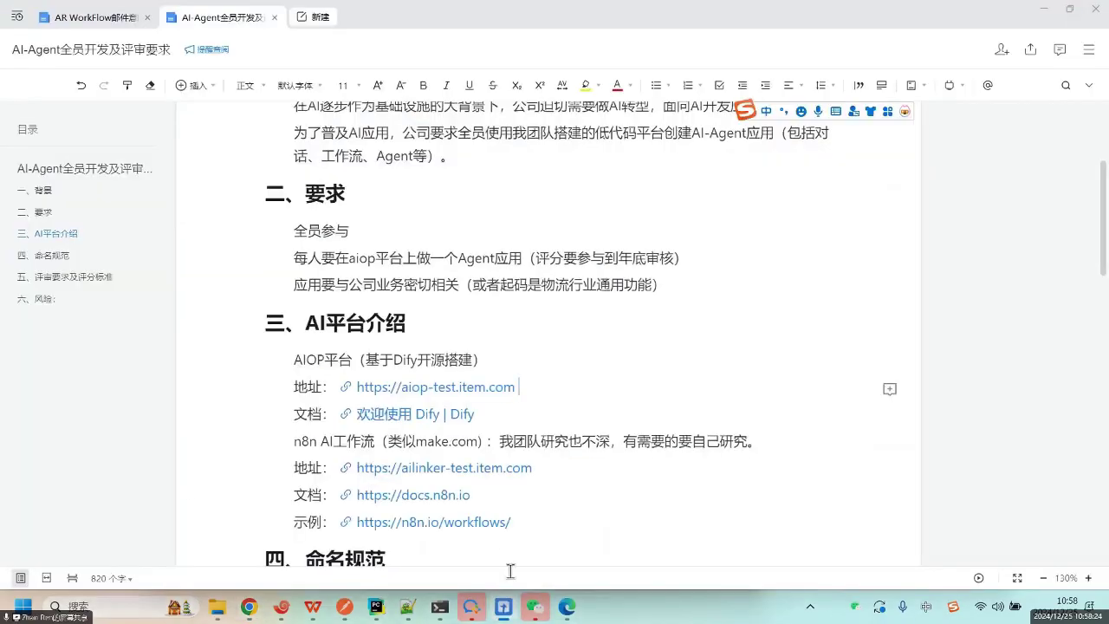
{"action": "left_click", "coordinate": [616, 358]}
{"action": "scroll", "coordinate": [611, 364], "scroll_direction": "down", "scroll_amount": 5}
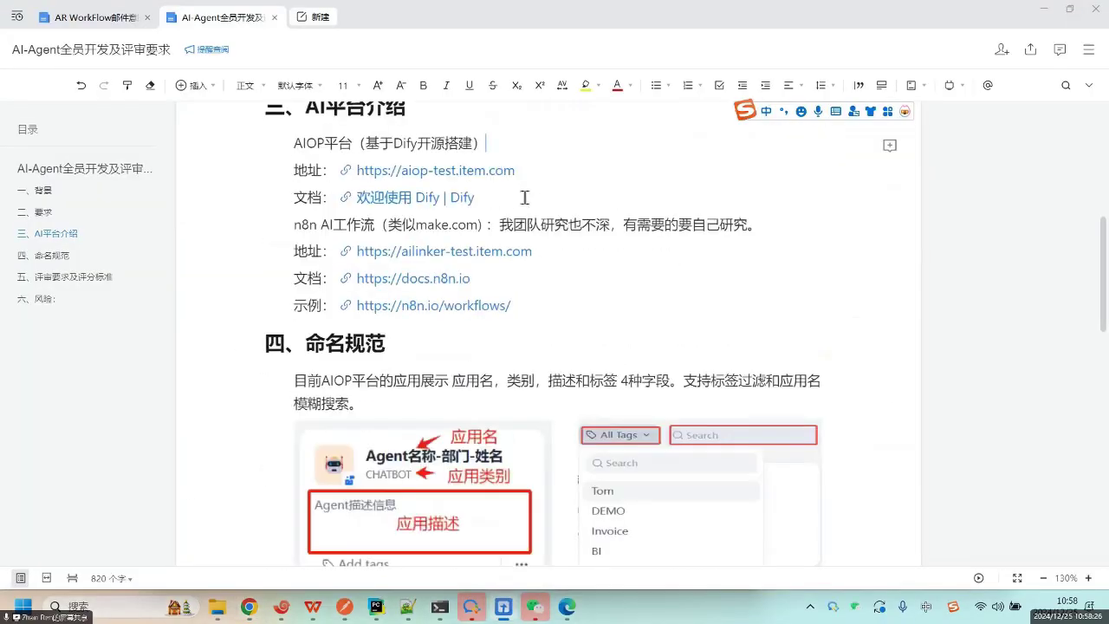
{"action": "left_click", "coordinate": [429, 171]}
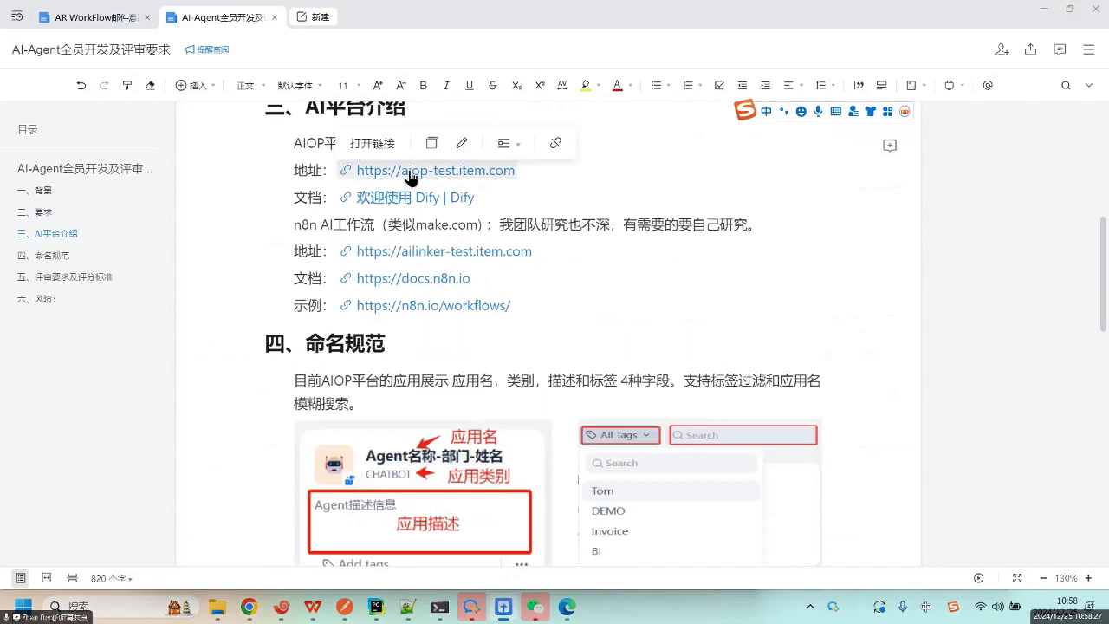
{"action": "left_click", "coordinate": [590, 171]}
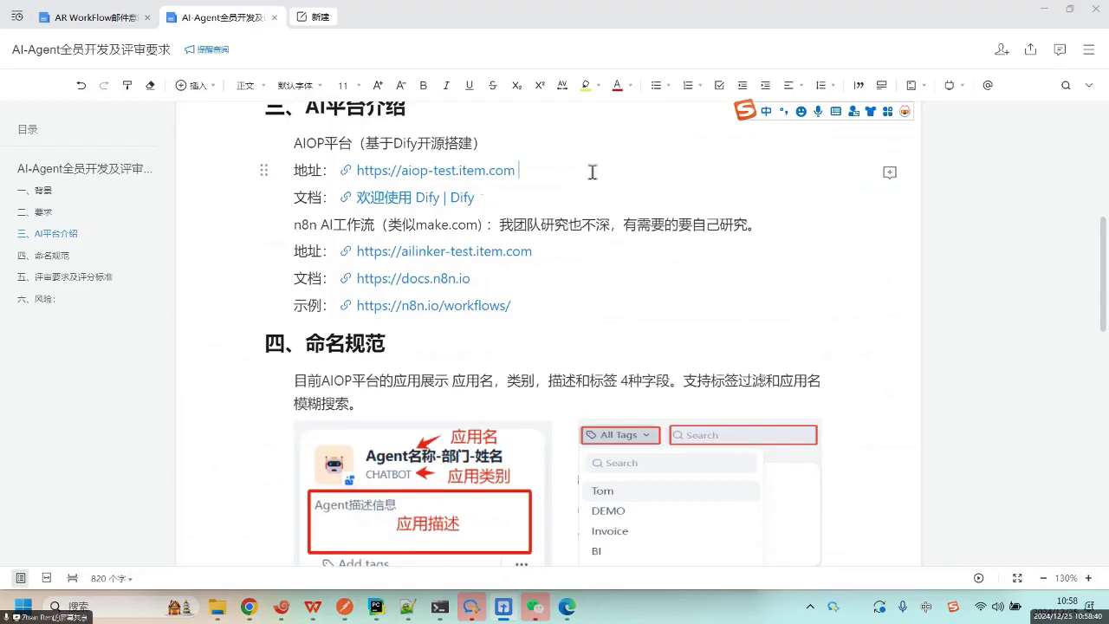
{"action": "left_click_drag", "start_coordinate": [571, 172], "coordinate": [348, 161]}
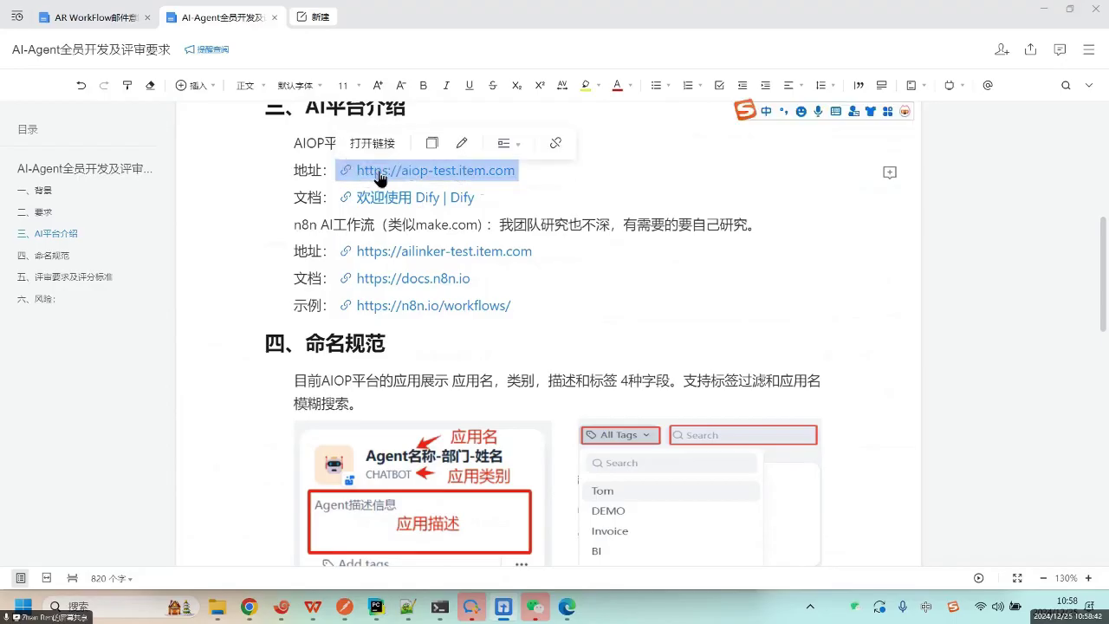
{"action": "left_click", "coordinate": [539, 182]}
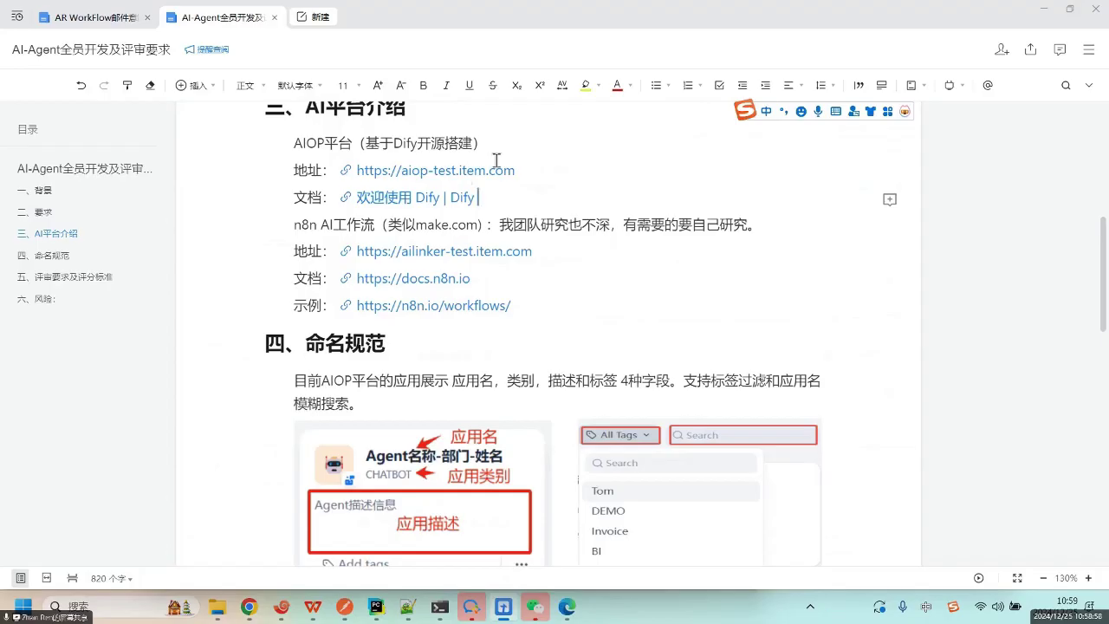
Open the 欢迎使用 Dify | Dify documentation link.
{"action": "mouse_move", "coordinate": [489, 177]}
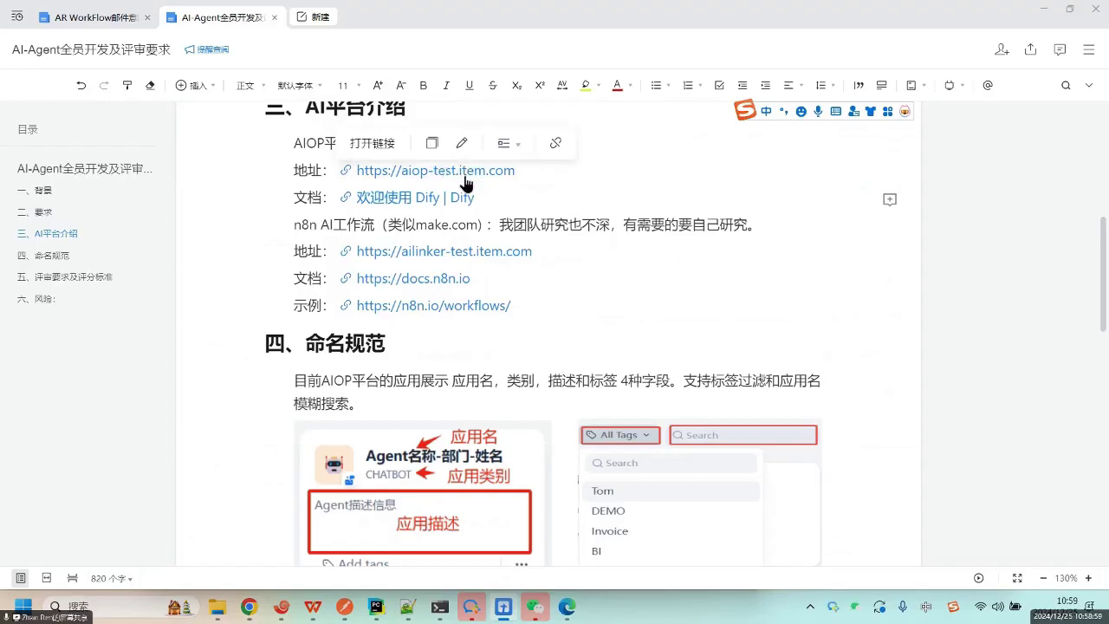
{"action": "left_click", "coordinate": [518, 195]}
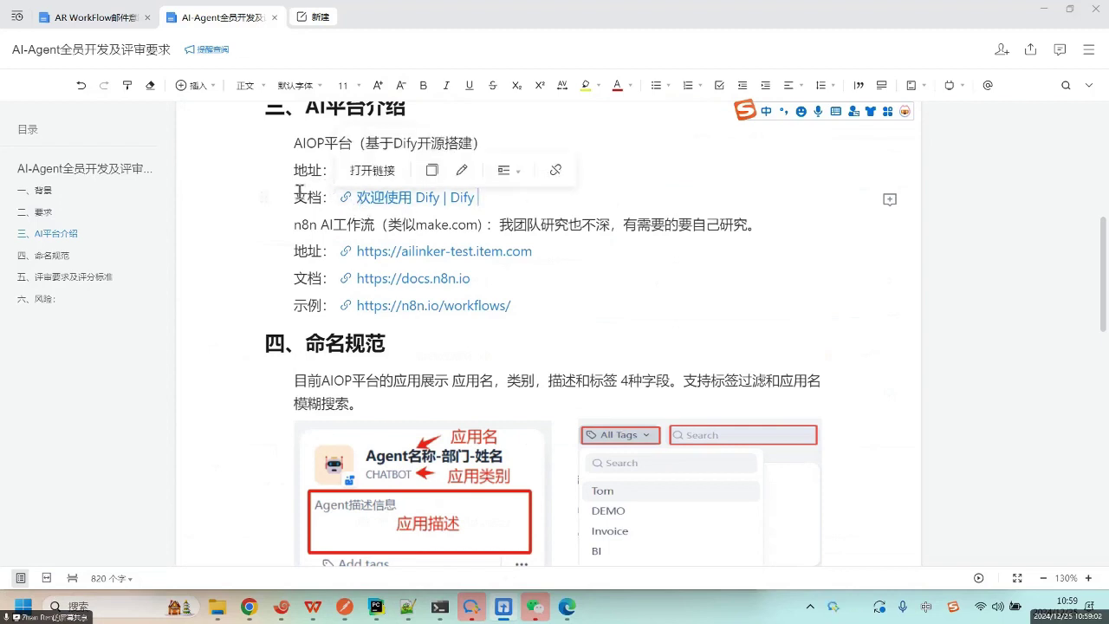
{"action": "left_click_drag", "start_coordinate": [294, 197], "coordinate": [563, 191]}
{"action": "left_click", "coordinate": [428, 198]}
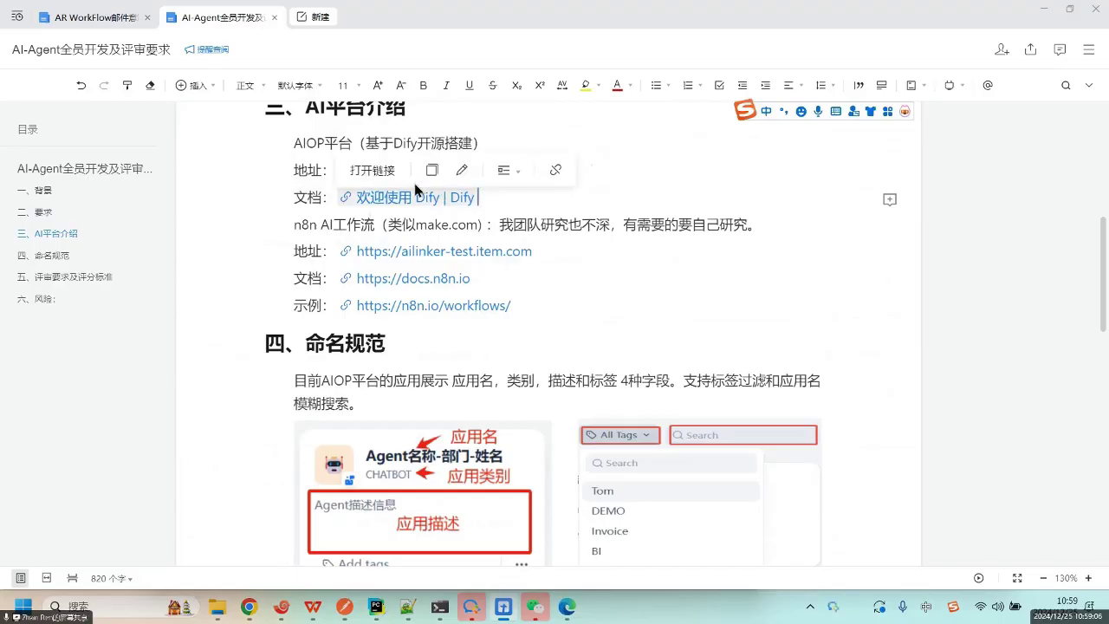
{"action": "left_click", "coordinate": [365, 169]}
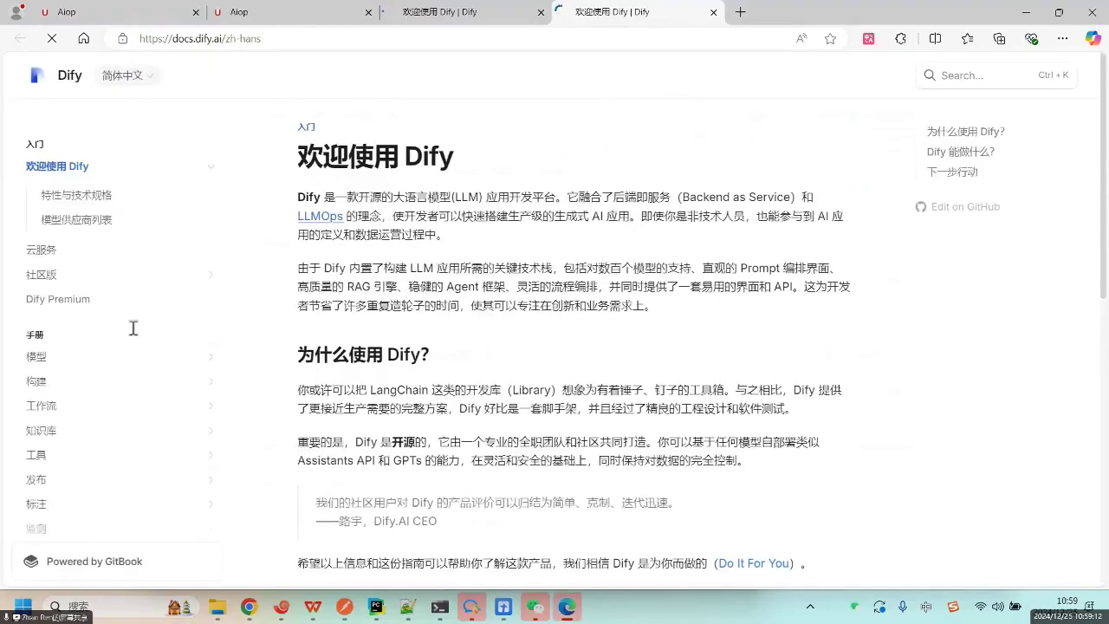
Go to the 工具 section of the docs sidebar and open the 高级接入工具 page.
{"action": "scroll", "coordinate": [94, 375], "scroll_direction": "down", "scroll_amount": 3}
{"action": "scroll", "coordinate": [91, 205], "scroll_direction": "up", "scroll_amount": 3}
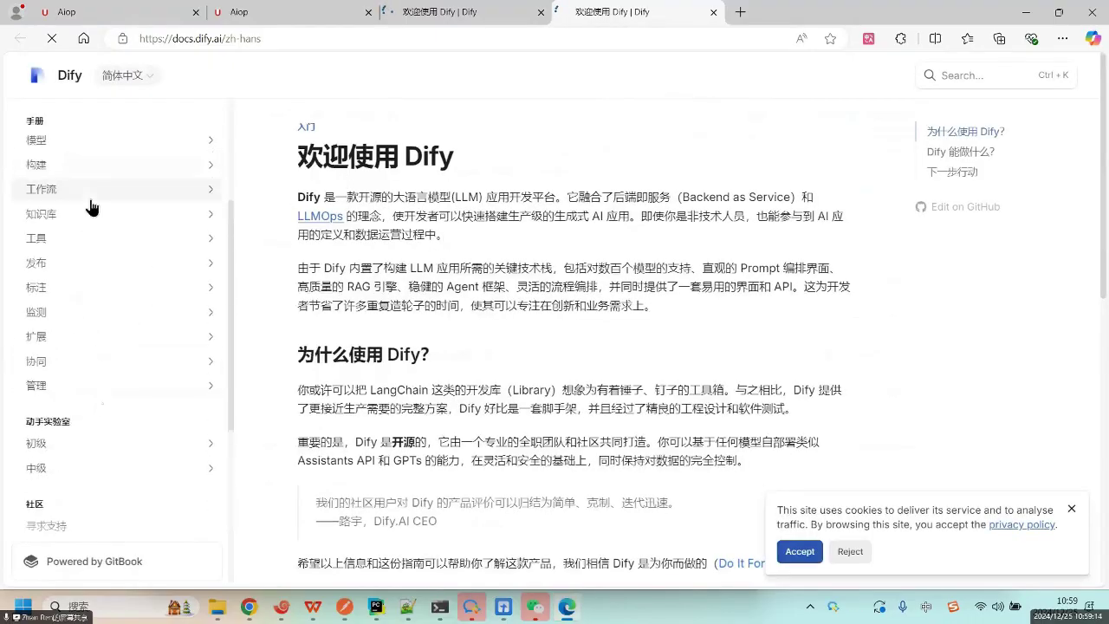
{"action": "left_click", "coordinate": [90, 242]}
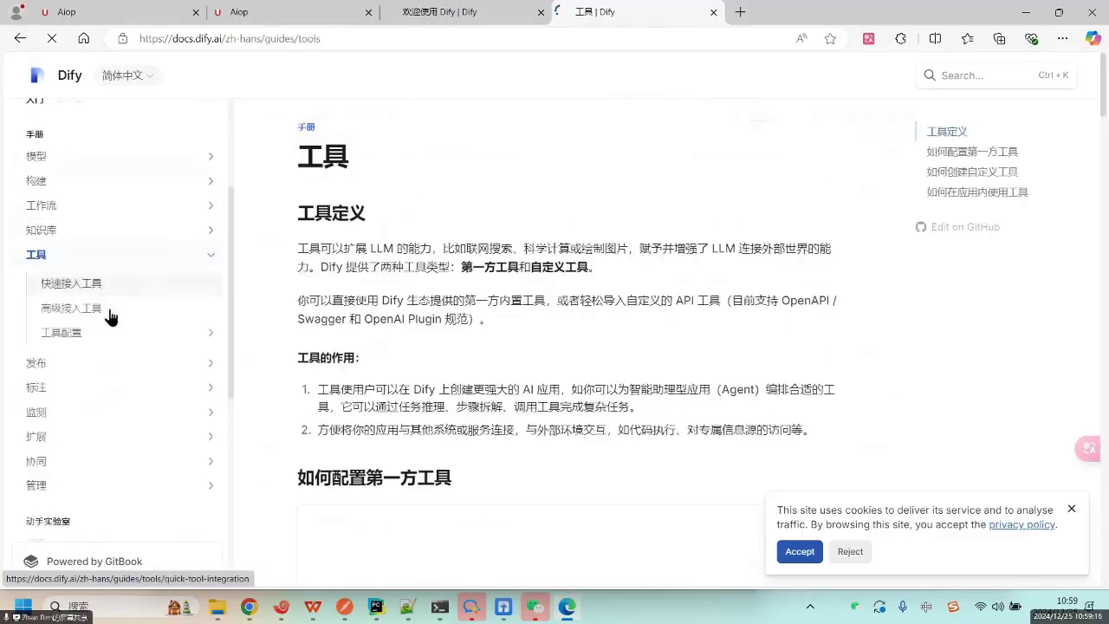
{"action": "left_click", "coordinate": [113, 313]}
{"action": "scroll", "coordinate": [118, 392], "scroll_direction": "down", "scroll_amount": 2}
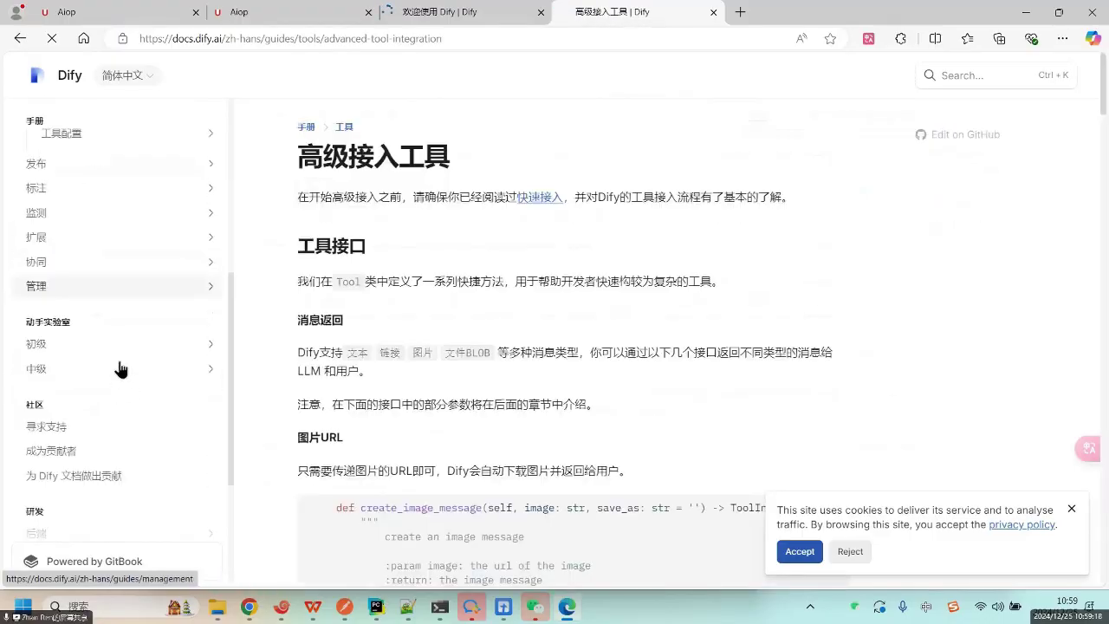
Check the 简体中文 language options, scroll back to the page title, then return to the requirements document.
{"action": "left_click", "coordinate": [130, 77]}
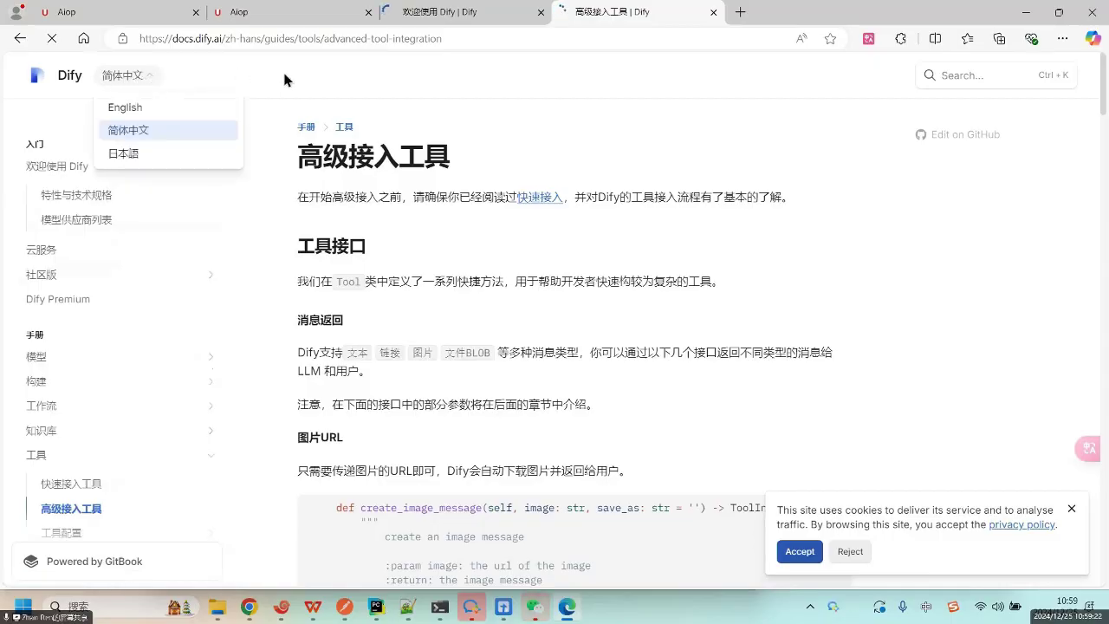
{"action": "left_click", "coordinate": [480, 111]}
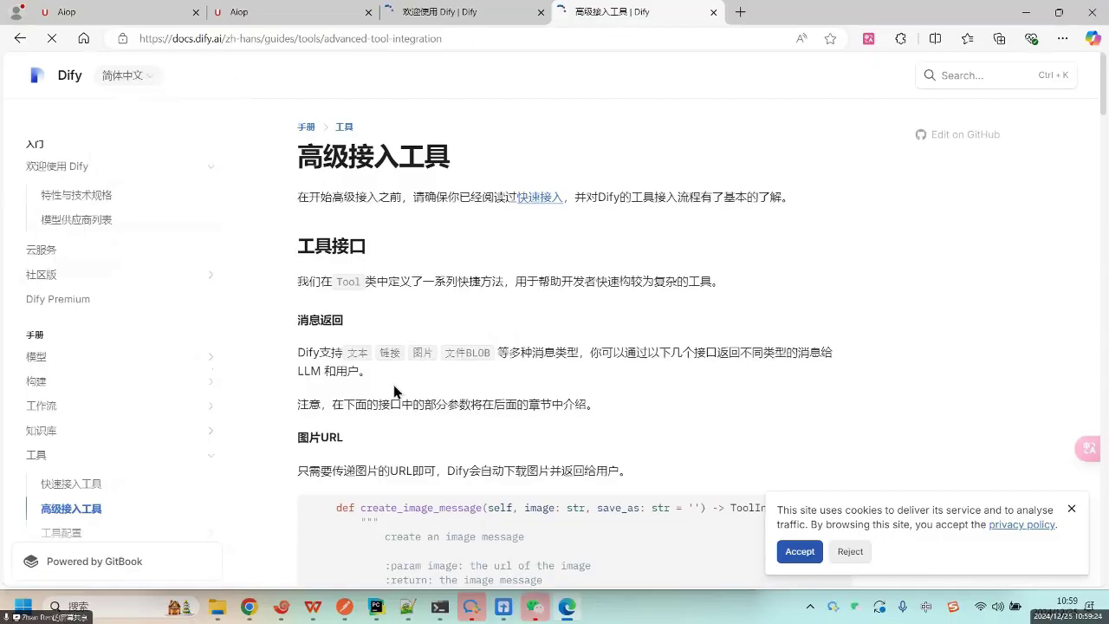
{"action": "scroll", "coordinate": [143, 423], "scroll_direction": "down", "scroll_amount": 10}
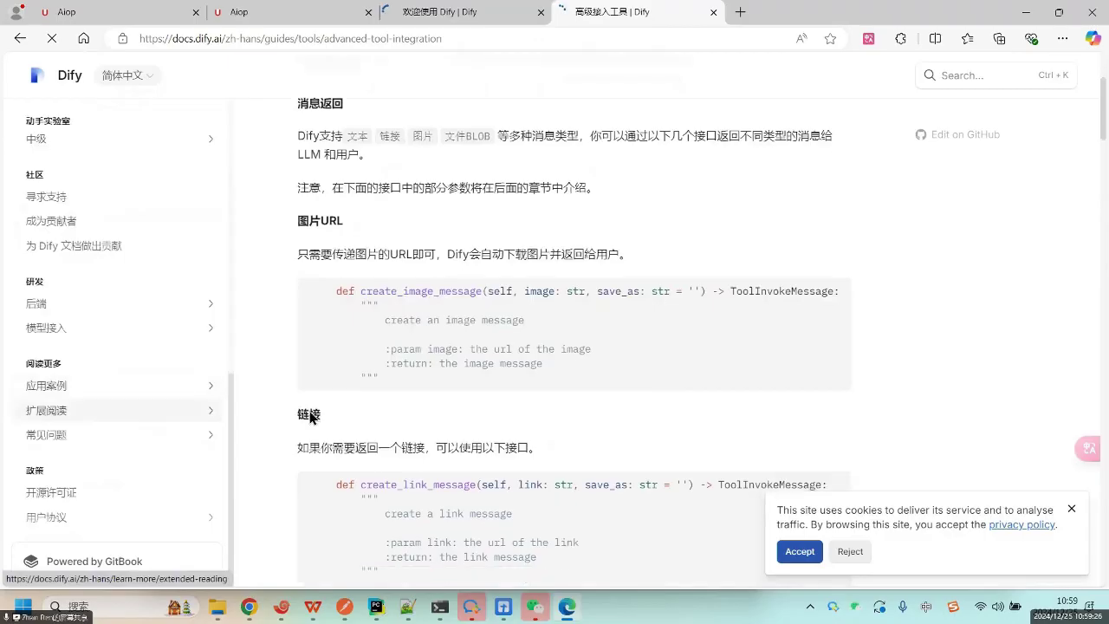
{"action": "scroll", "coordinate": [190, 280], "scroll_direction": "up", "scroll_amount": 10}
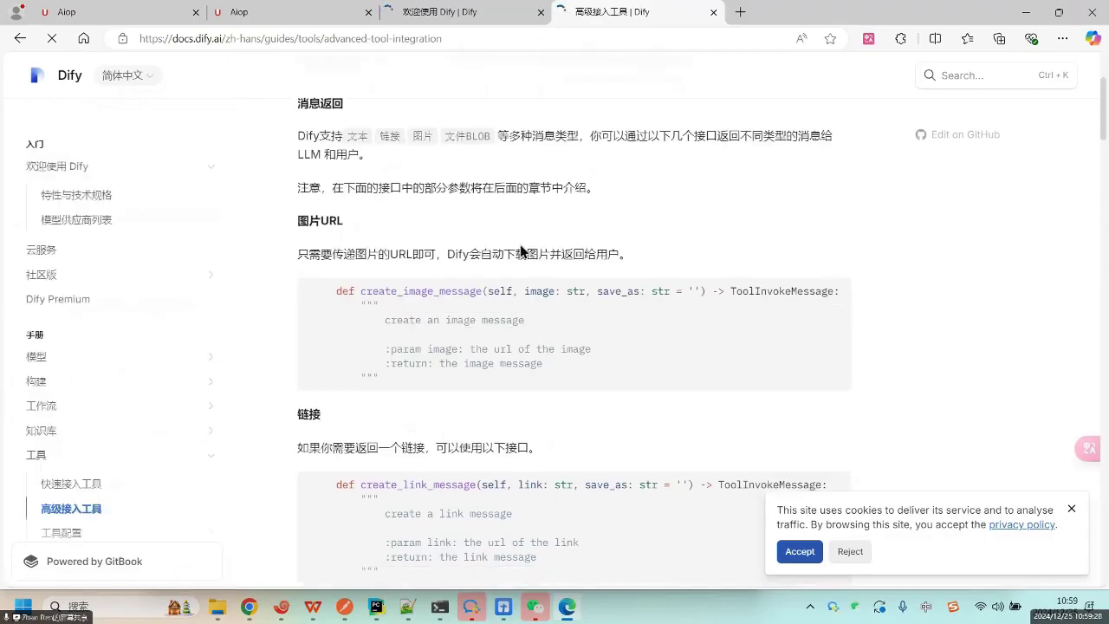
{"action": "scroll", "coordinate": [520, 251], "scroll_direction": "up", "scroll_amount": 3}
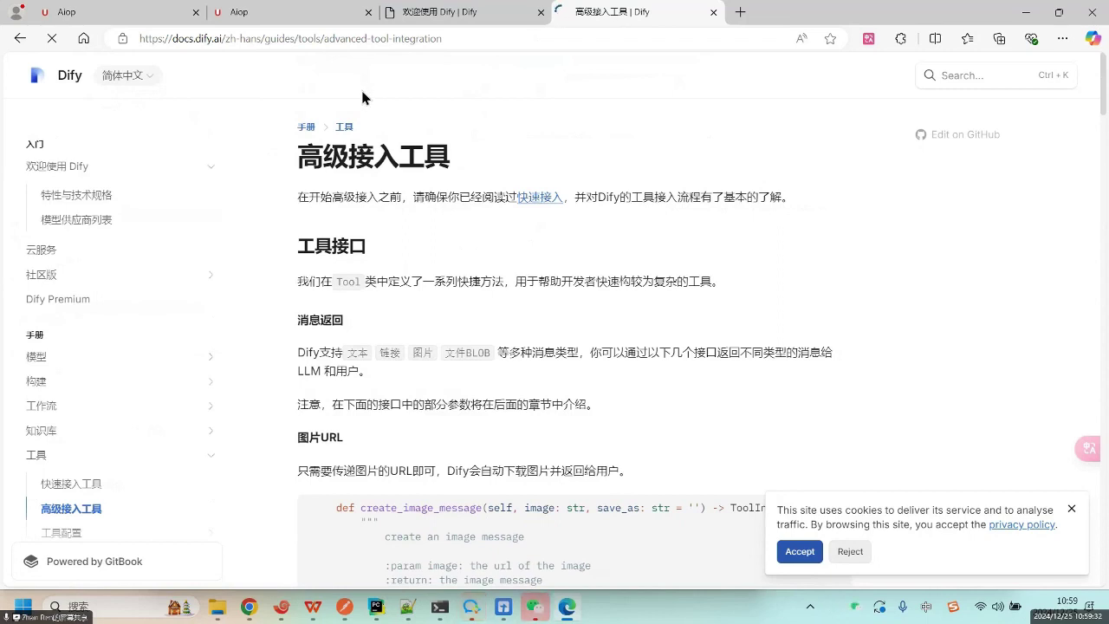
{"action": "left_click", "coordinate": [126, 77]}
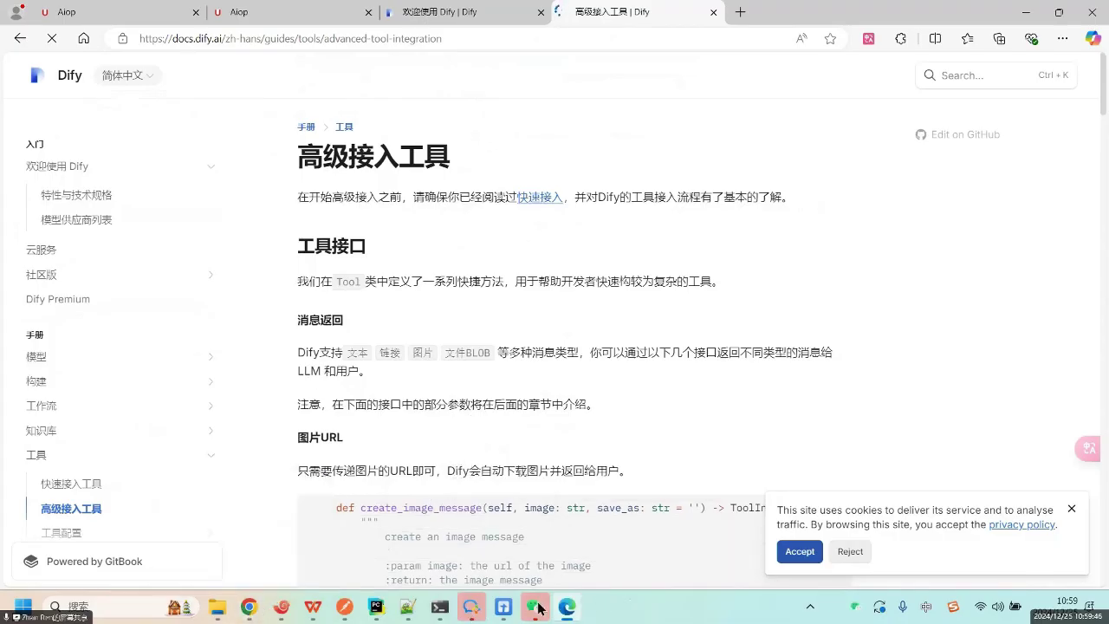
{"action": "left_click", "coordinate": [506, 609]}
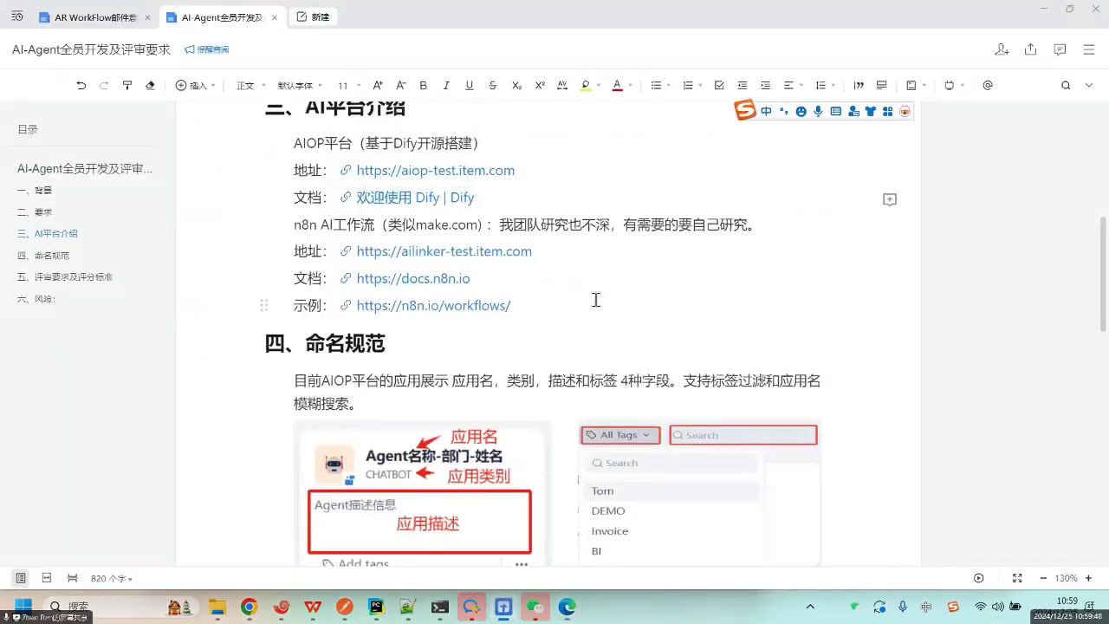
{"action": "left_click_drag", "start_coordinate": [295, 222], "coordinate": [467, 223]}
{"action": "double_click", "coordinate": [466, 224]}
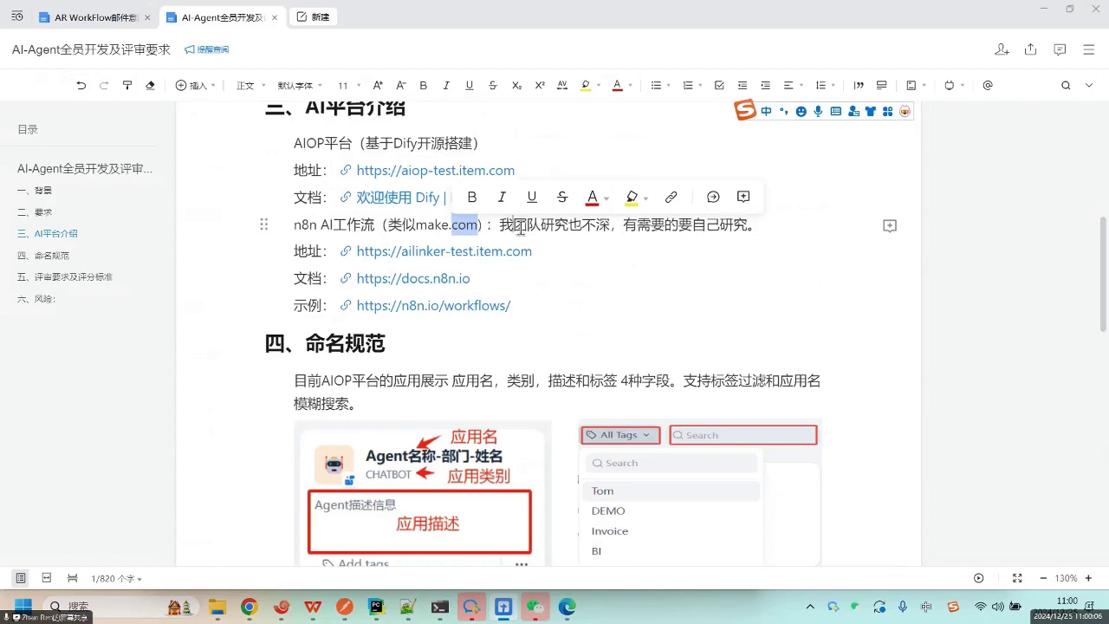
{"action": "left_click_drag", "start_coordinate": [519, 228], "coordinate": [563, 228]}
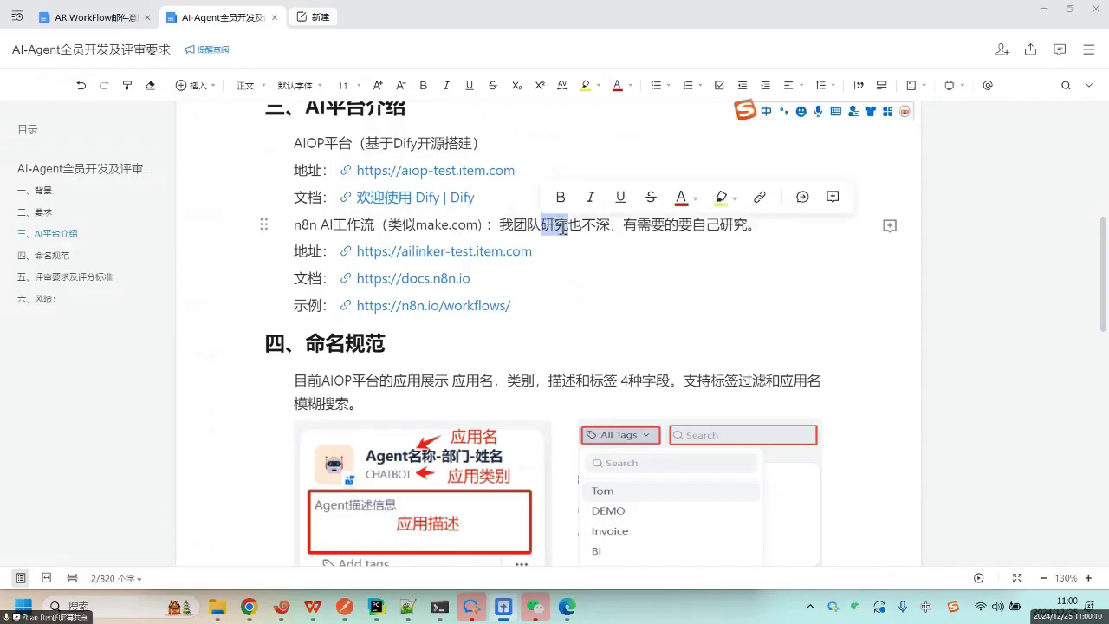
{"action": "left_click", "coordinate": [482, 256]}
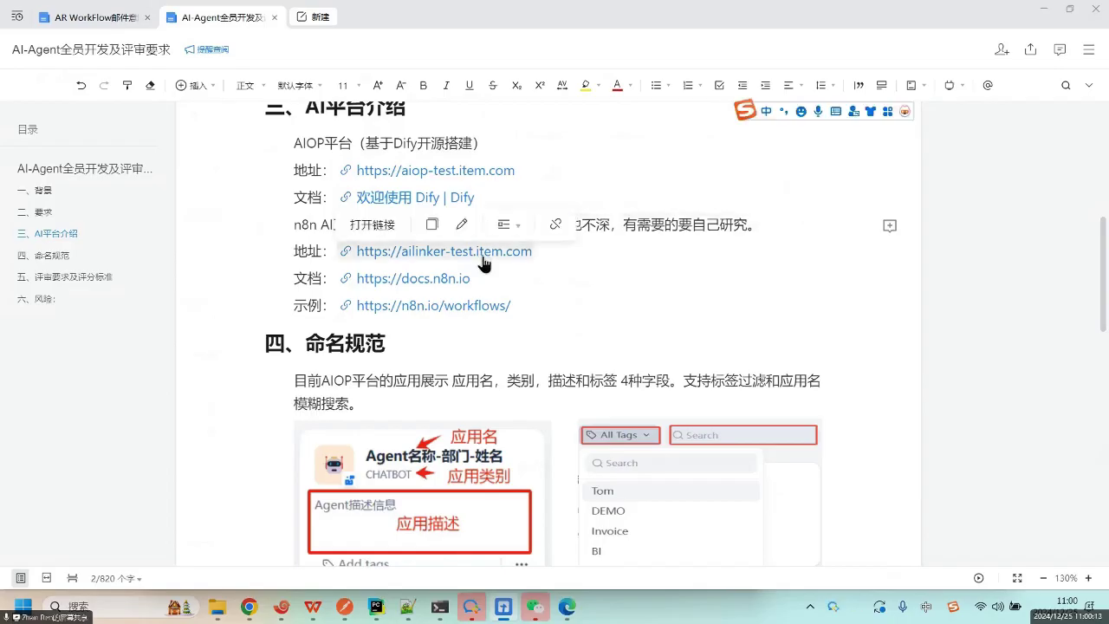
{"action": "left_click", "coordinate": [412, 251]}
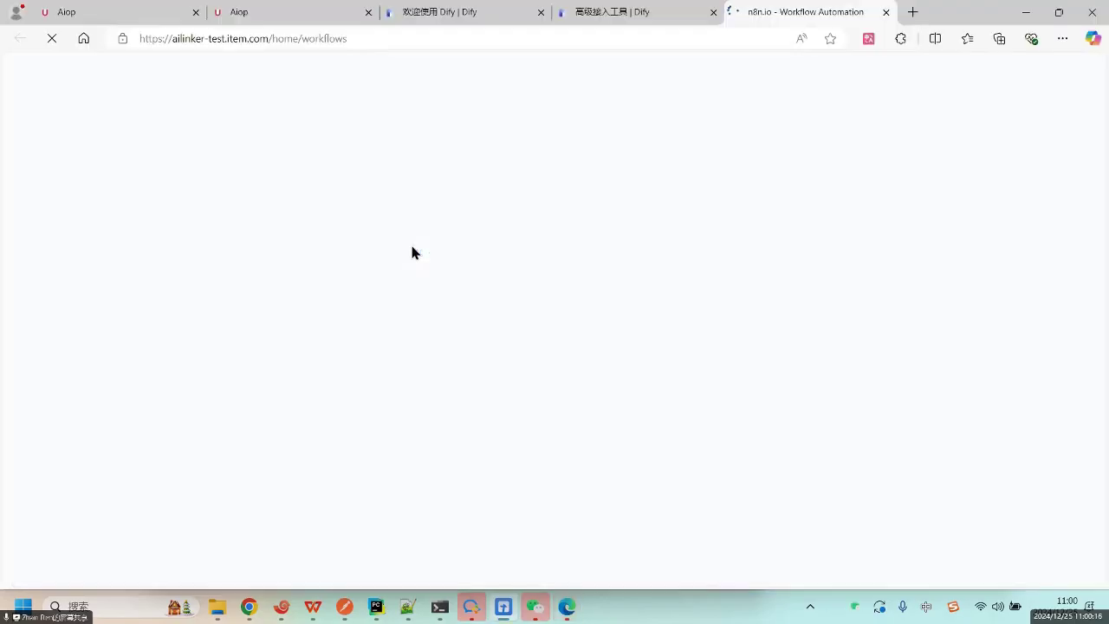
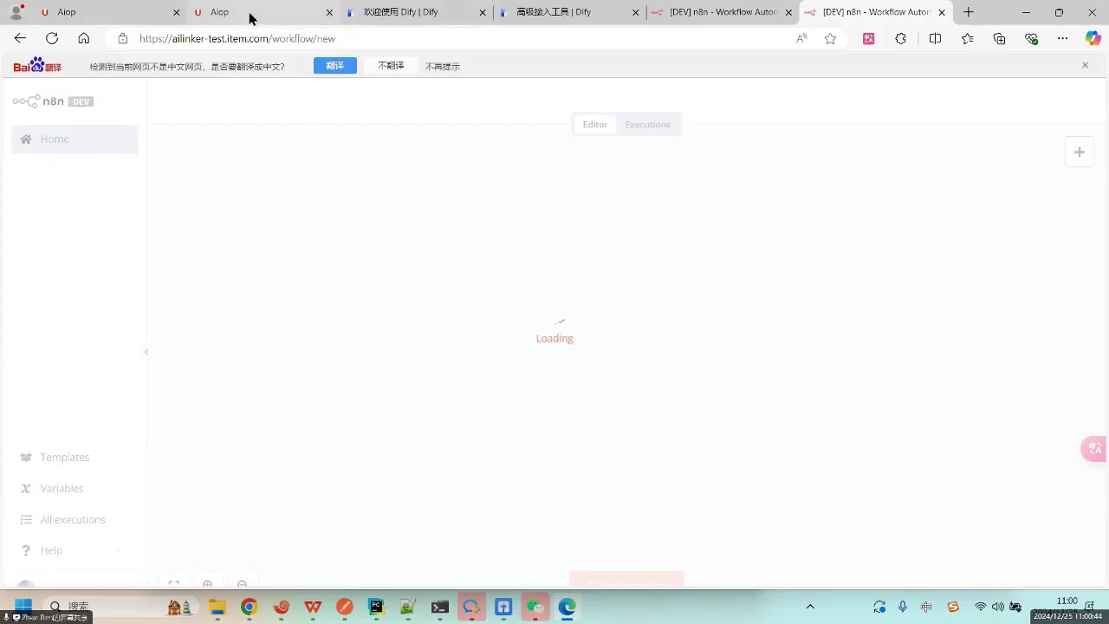
Open and browse the trigger list for the empty My workflow 2, then switch to the Dify window.
{"action": "mouse_move", "coordinate": [249, 18]}
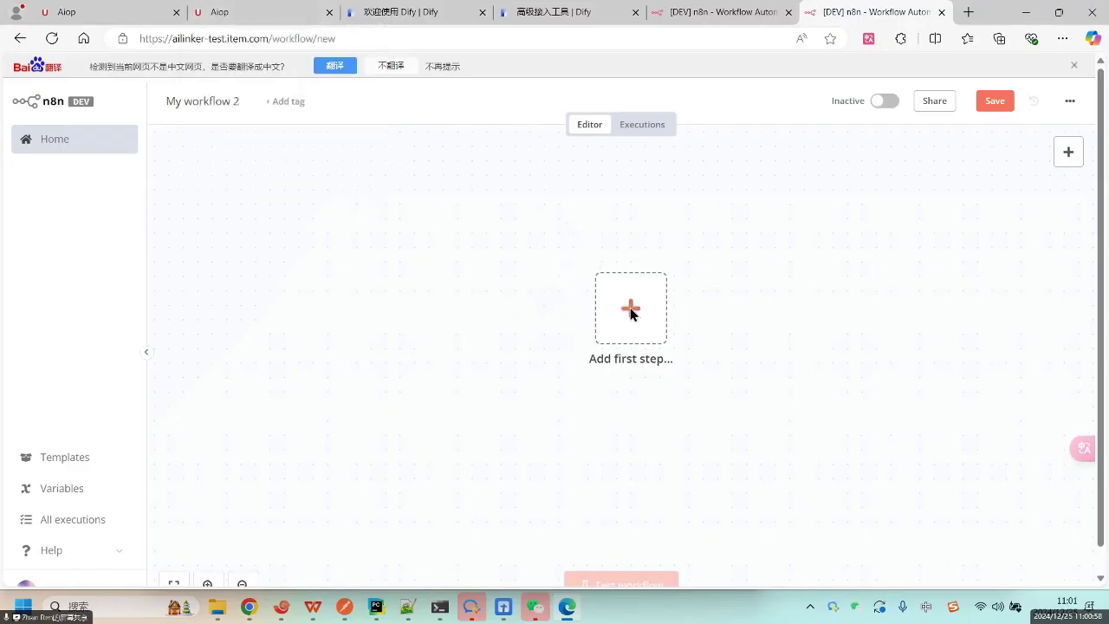
{"action": "left_click", "coordinate": [629, 310]}
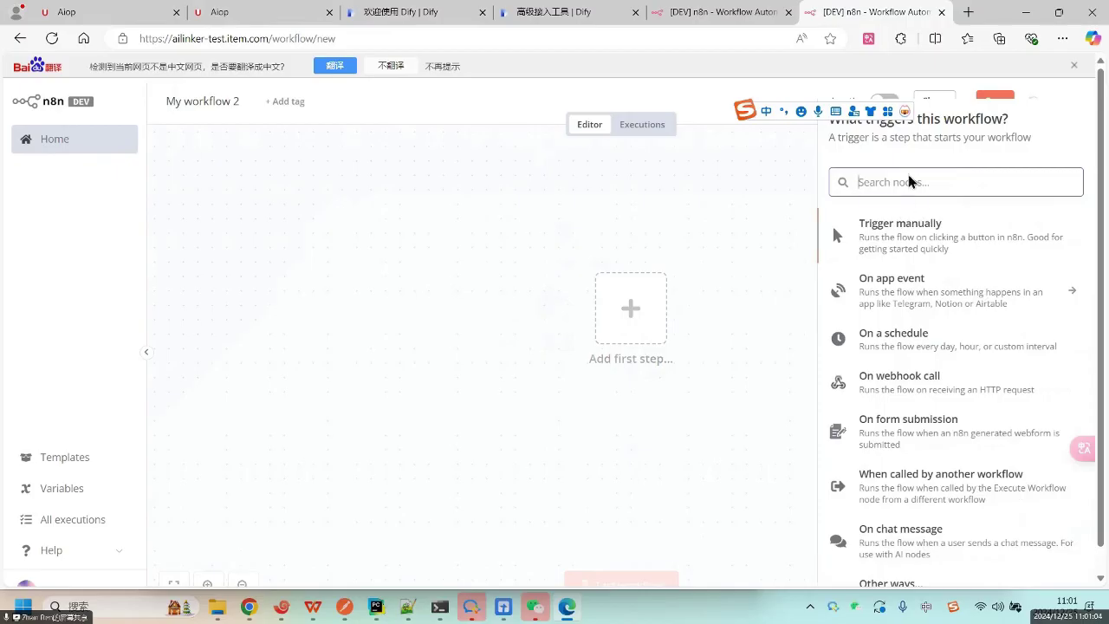
{"action": "scroll", "coordinate": [912, 535], "scroll_direction": "down", "scroll_amount": 1}
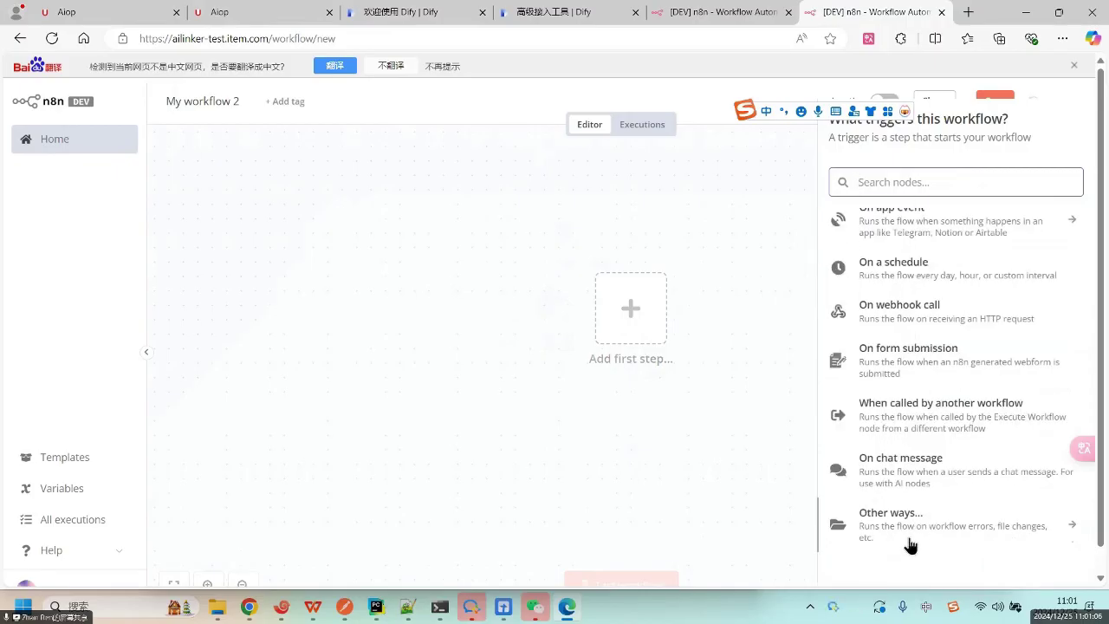
{"action": "scroll", "coordinate": [915, 329], "scroll_direction": "up", "scroll_amount": 1}
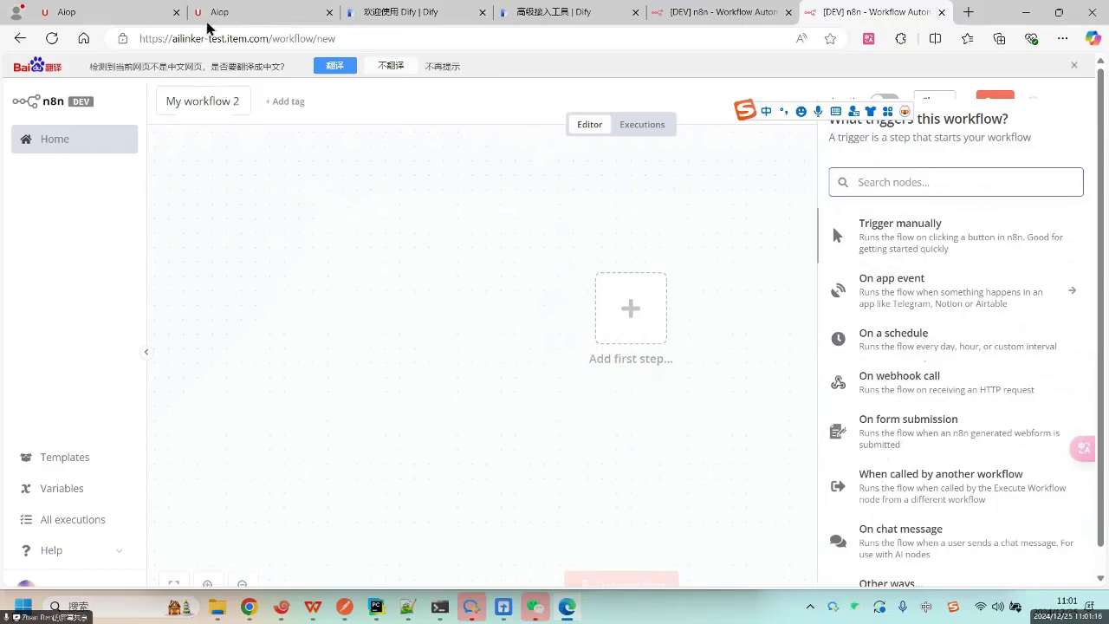
{"action": "left_click", "coordinate": [249, 606]}
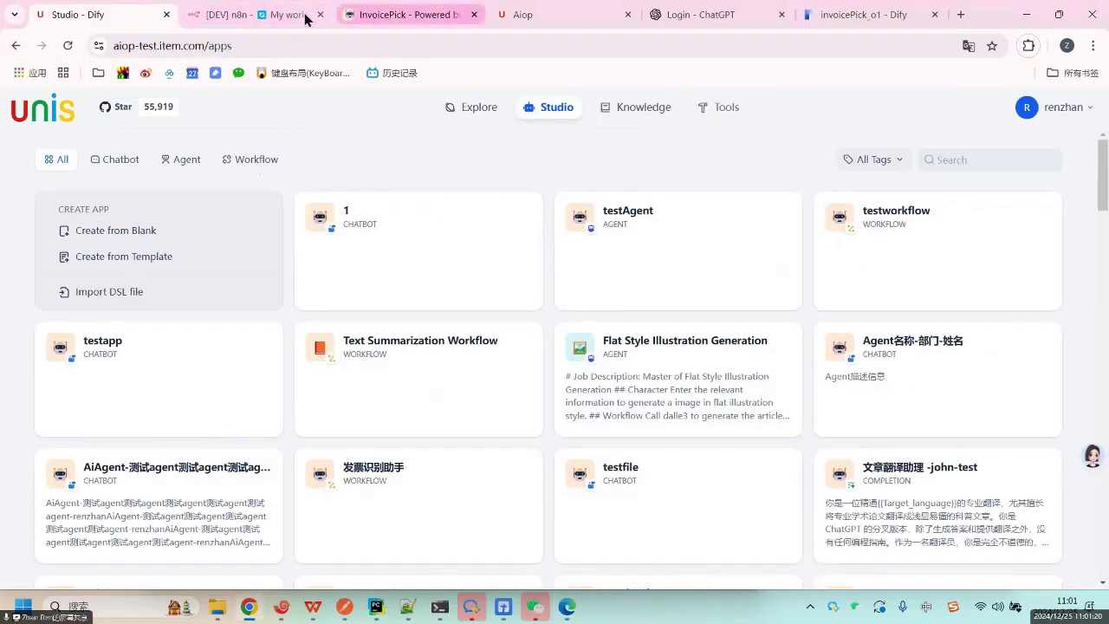
Cycle through the [DEV] n8n and InvoicePick tabs, then bring up the requirements document.
{"action": "left_click", "coordinate": [251, 18]}
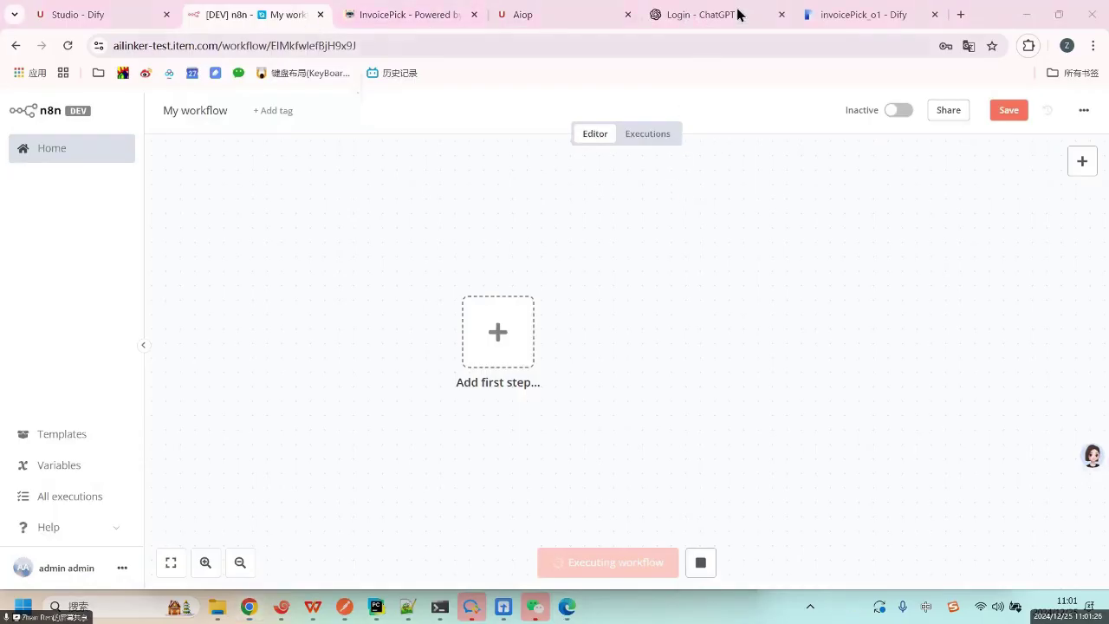
{"action": "left_click", "coordinate": [404, 17]}
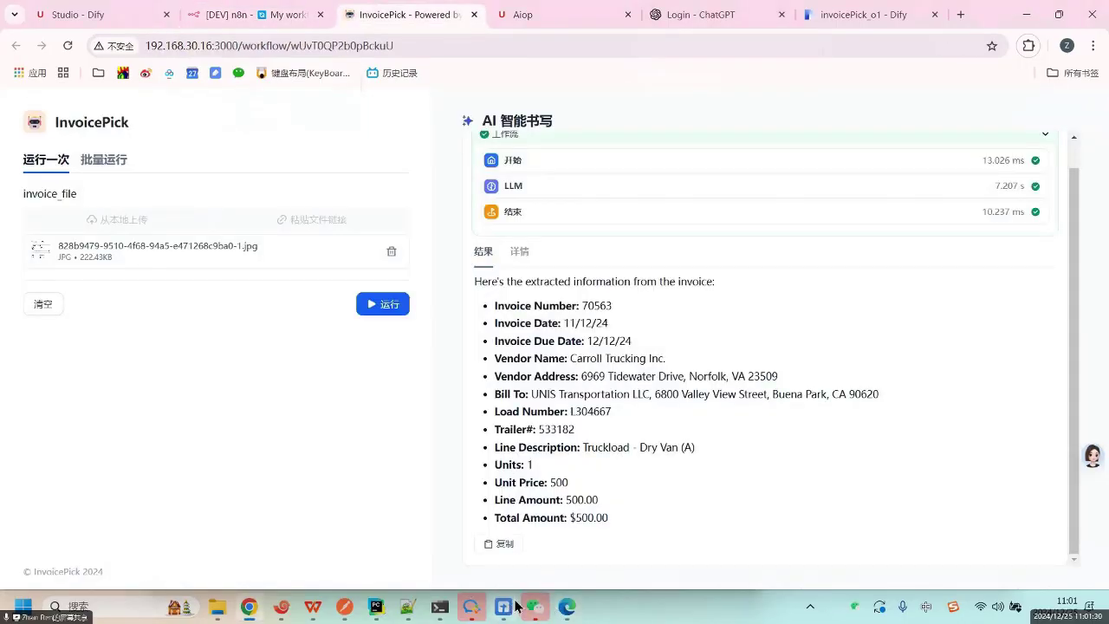
{"action": "left_click", "coordinate": [537, 608]}
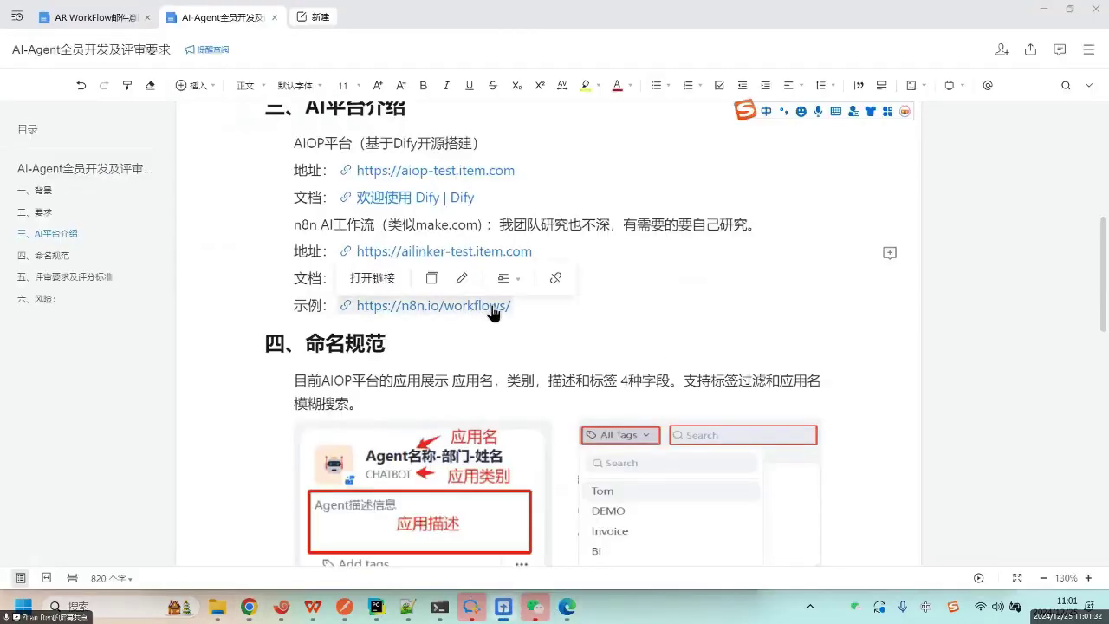
{"action": "left_click", "coordinate": [492, 310]}
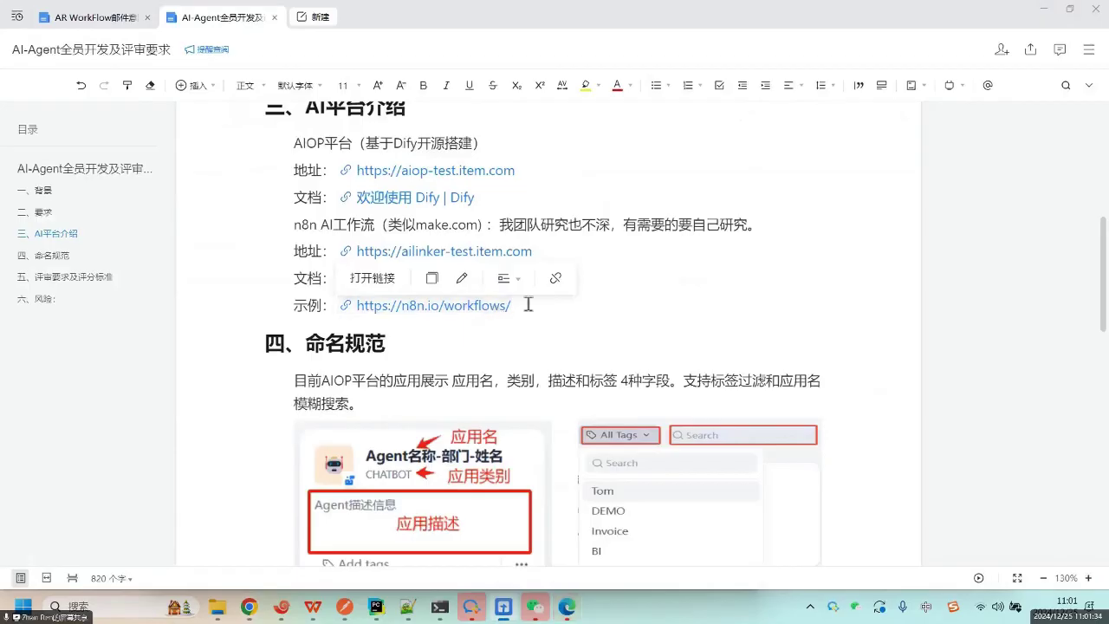
{"action": "left_click_drag", "start_coordinate": [523, 305], "coordinate": [340, 305]}
{"action": "key", "text": "ctrl+c"}
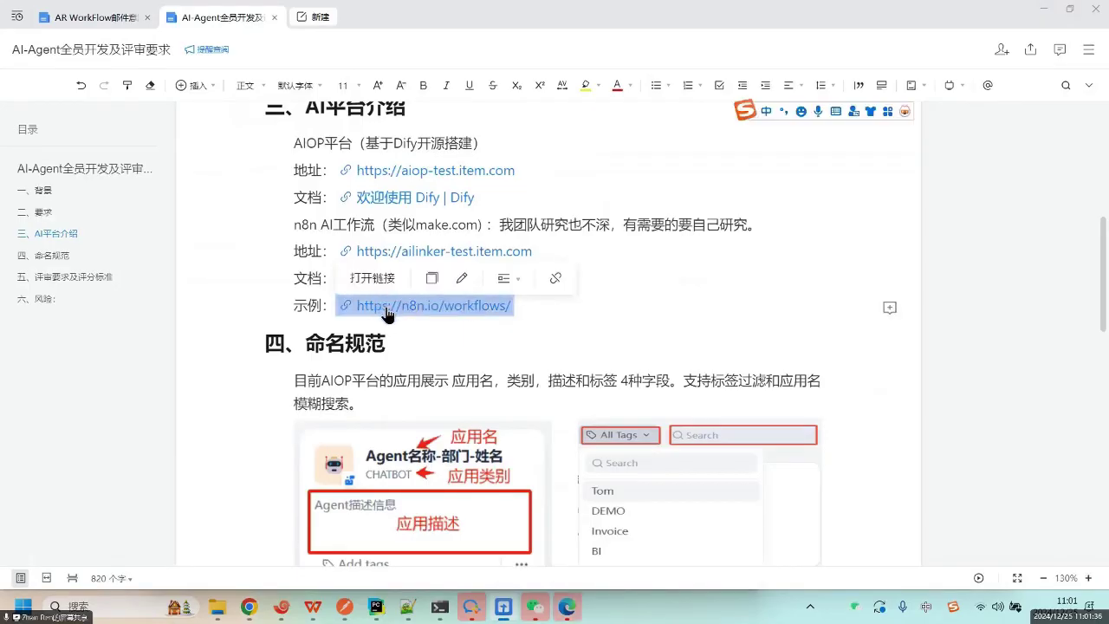
{"action": "right_click", "coordinate": [407, 310]}
{"action": "left_click", "coordinate": [419, 348]}
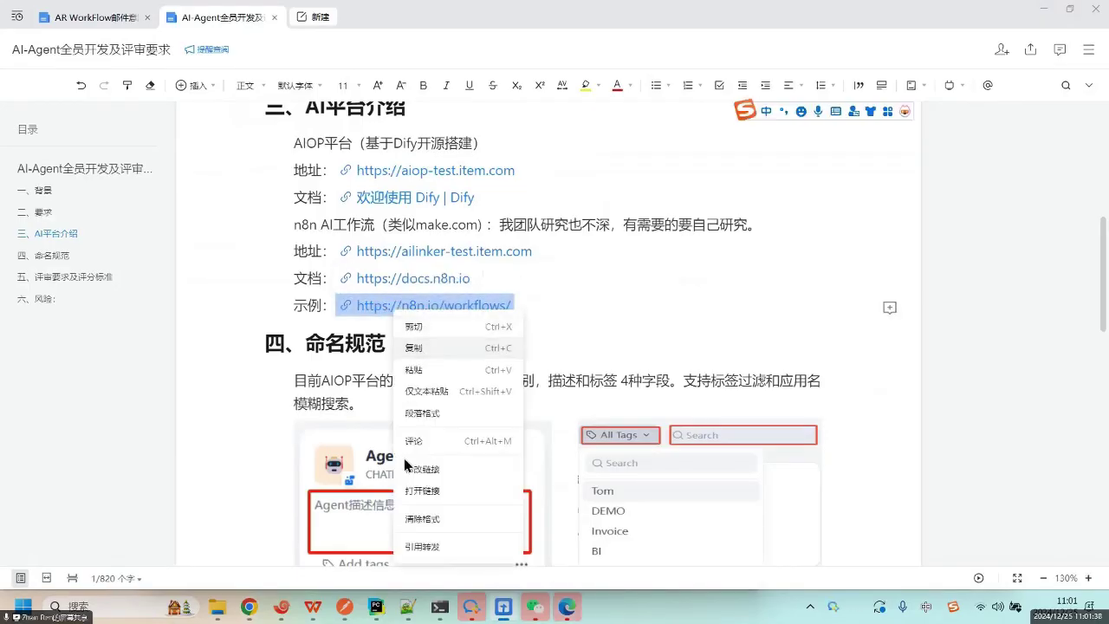
{"action": "left_click", "coordinate": [250, 606]}
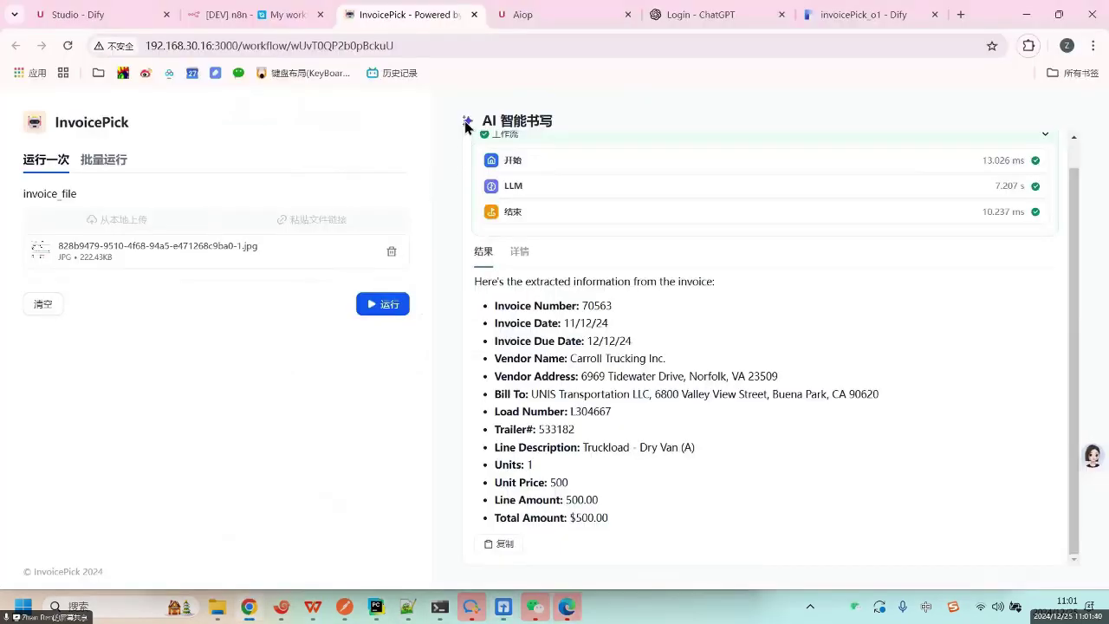
{"action": "left_click", "coordinate": [748, 39]}
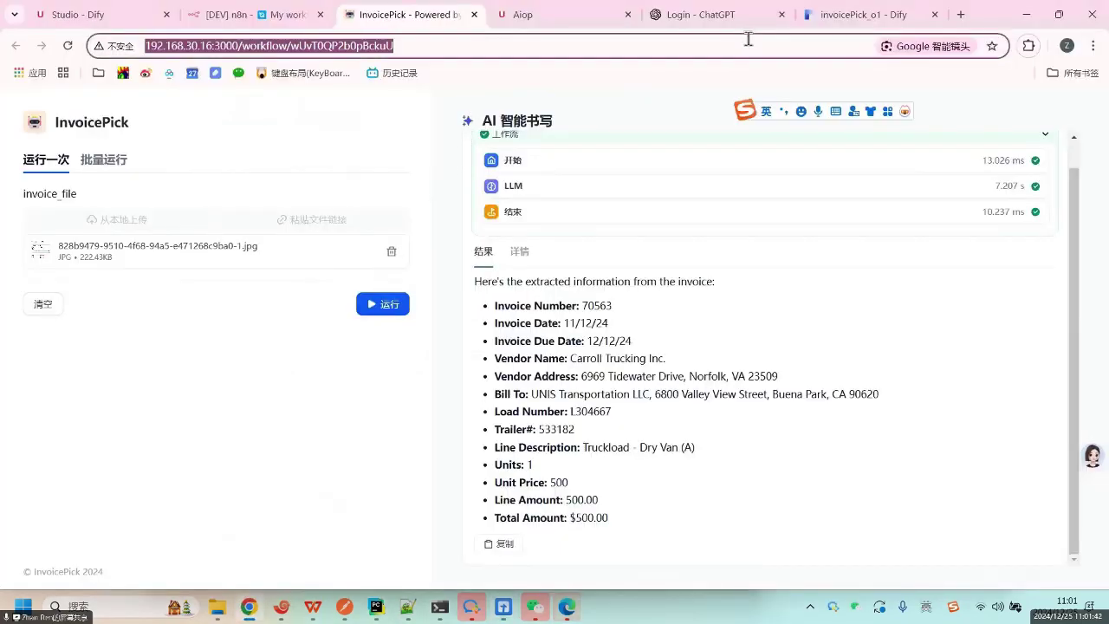
{"action": "key", "text": "ctrl+v"}
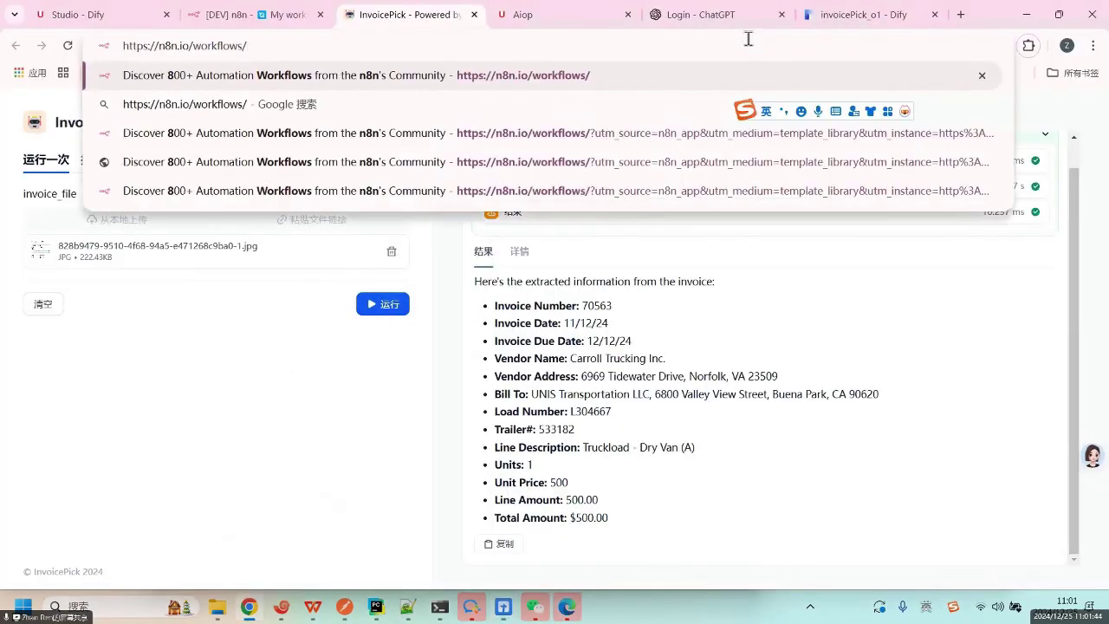
{"action": "key", "text": "Return"}
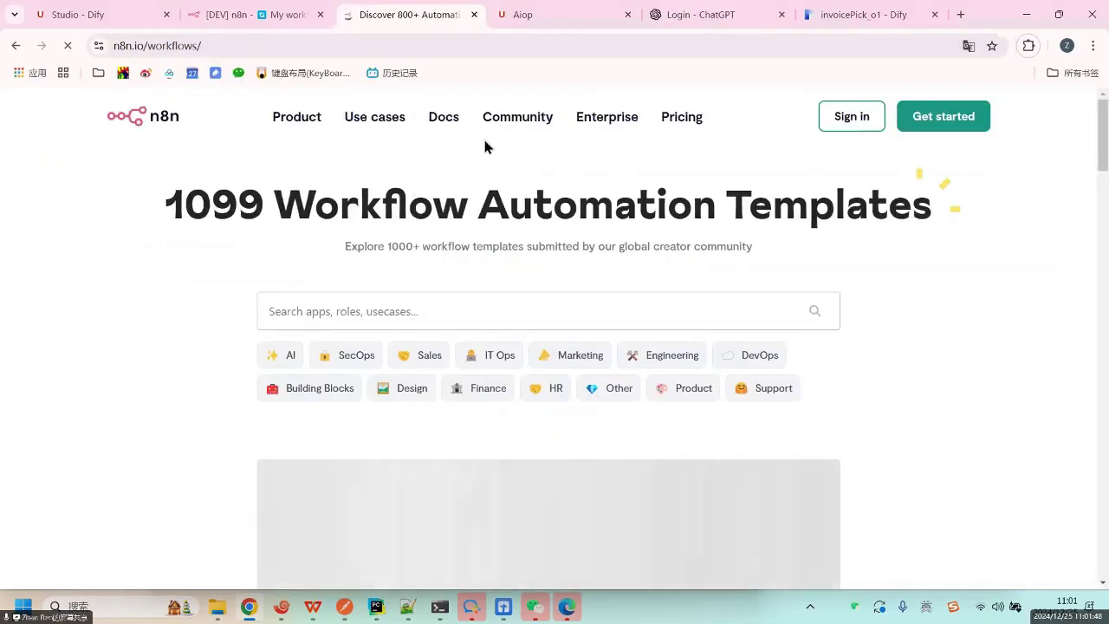
Browse the 1099 Workflow Automation Templates page, then switch to the invoicePick_o1 tab.
{"action": "scroll", "coordinate": [968, 326], "scroll_direction": "down", "scroll_amount": 5}
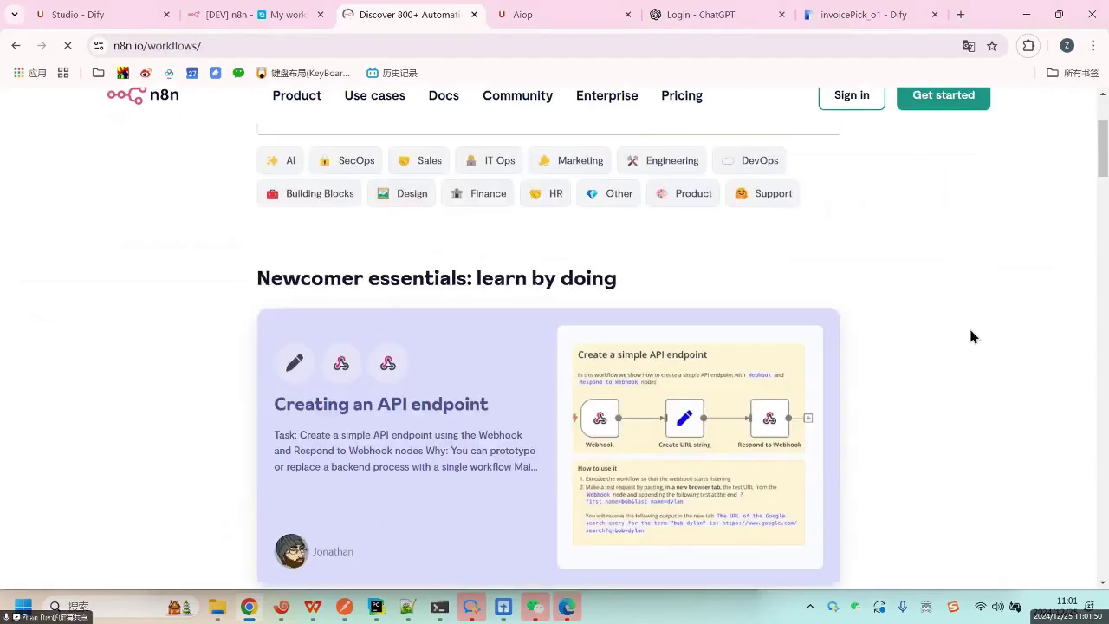
{"action": "scroll", "coordinate": [968, 324], "scroll_direction": "up", "scroll_amount": 3}
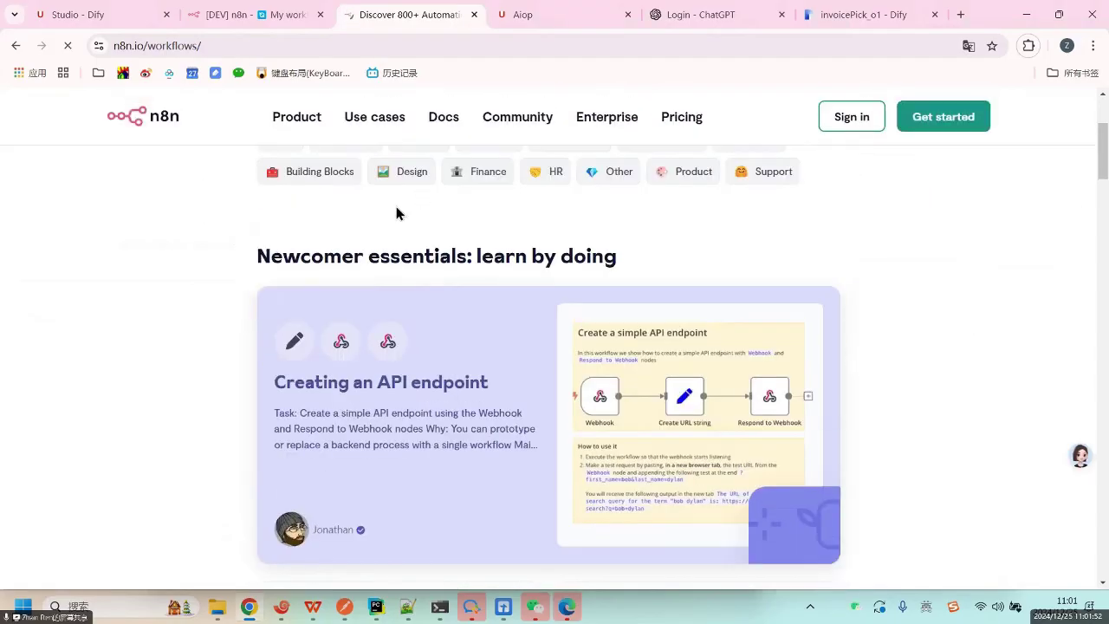
{"action": "scroll", "coordinate": [401, 238], "scroll_direction": "up", "scroll_amount": 3}
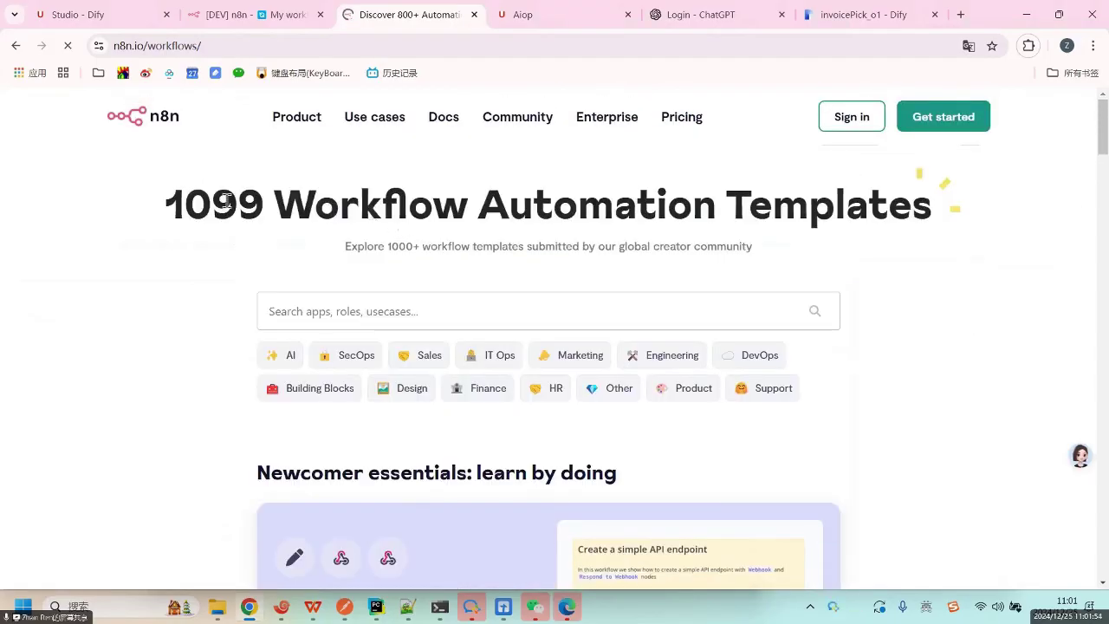
{"action": "left_click_drag", "start_coordinate": [176, 199], "coordinate": [222, 73]}
{"action": "left_click", "coordinate": [210, 45]}
{"action": "key", "text": "ctrl+c"}
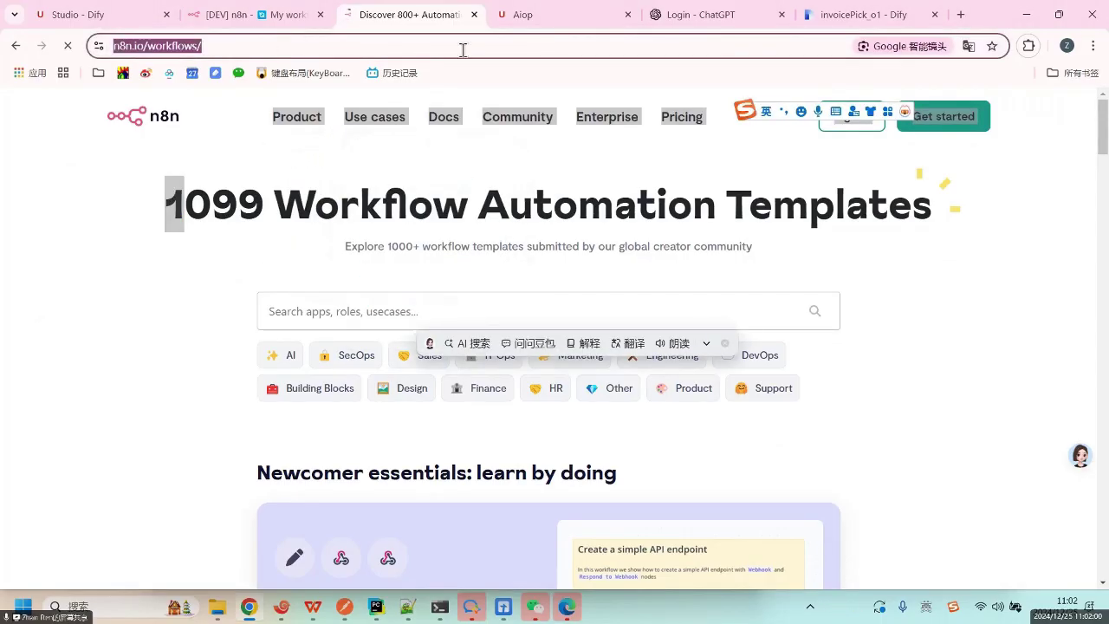
{"action": "left_click", "coordinate": [858, 14]}
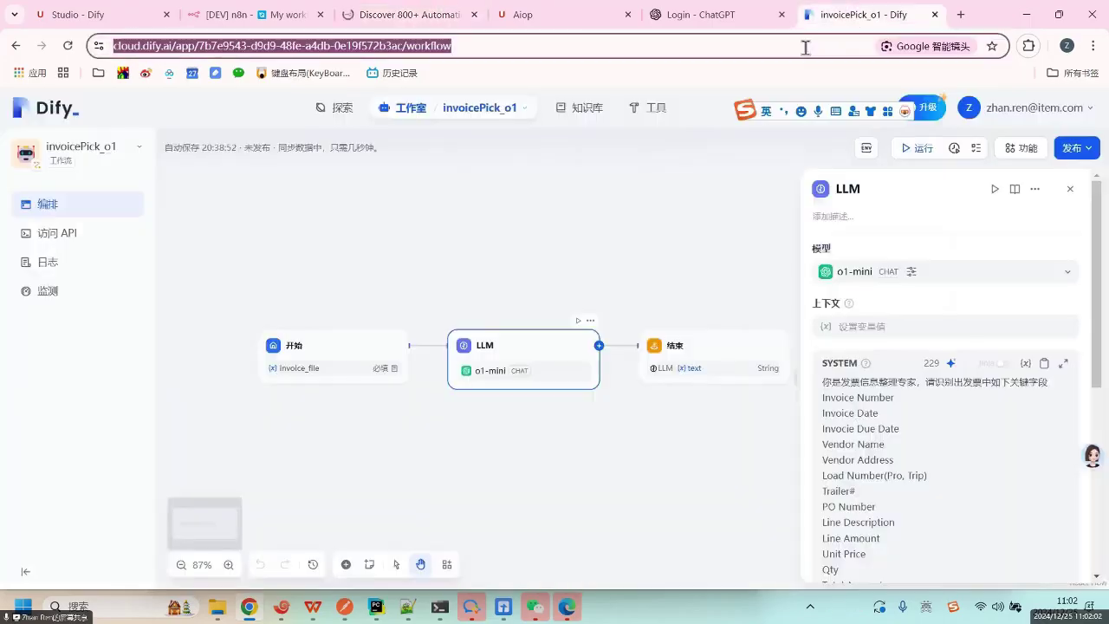
{"action": "key", "text": "ctrl+v"}
{"action": "key", "text": "BackSpace"}
{"action": "key", "text": "BackSpace"}
{"action": "key", "text": "BackSpace"}
{"action": "key", "text": "BackSpace"}
{"action": "key", "text": "BackSpace"}
{"action": "key", "text": "BackSpace"}
{"action": "key", "text": "BackSpace"}
{"action": "key", "text": "BackSpace"}
{"action": "key", "text": "BackSpace"}
{"action": "key", "text": "BackSpace"}
{"action": "key", "text": "BackSpace"}
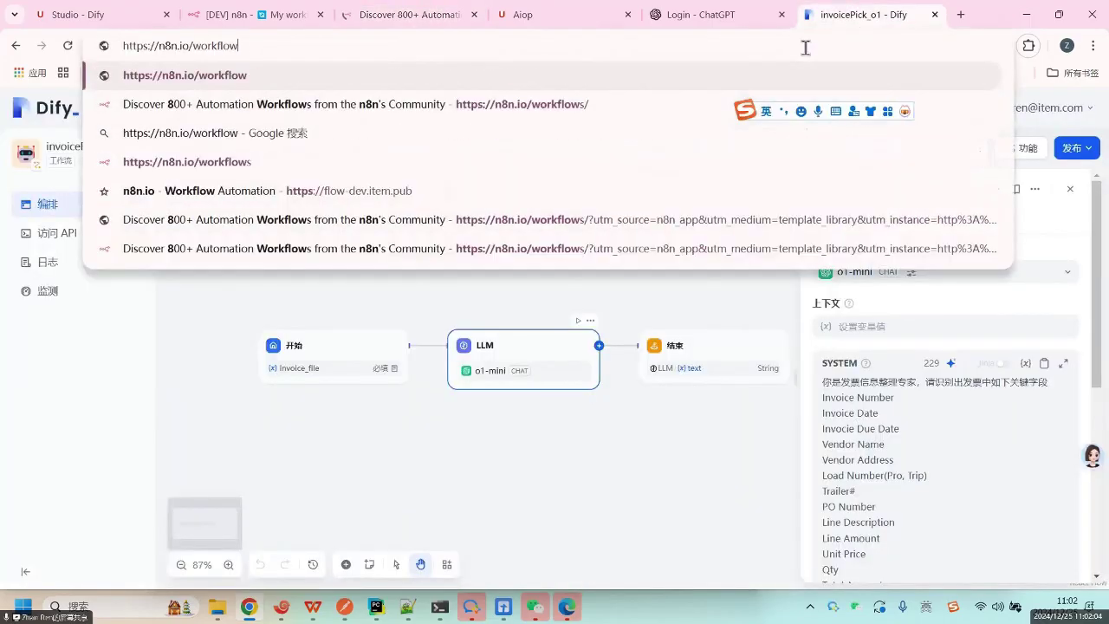
{"action": "key", "text": "BackSpace"}
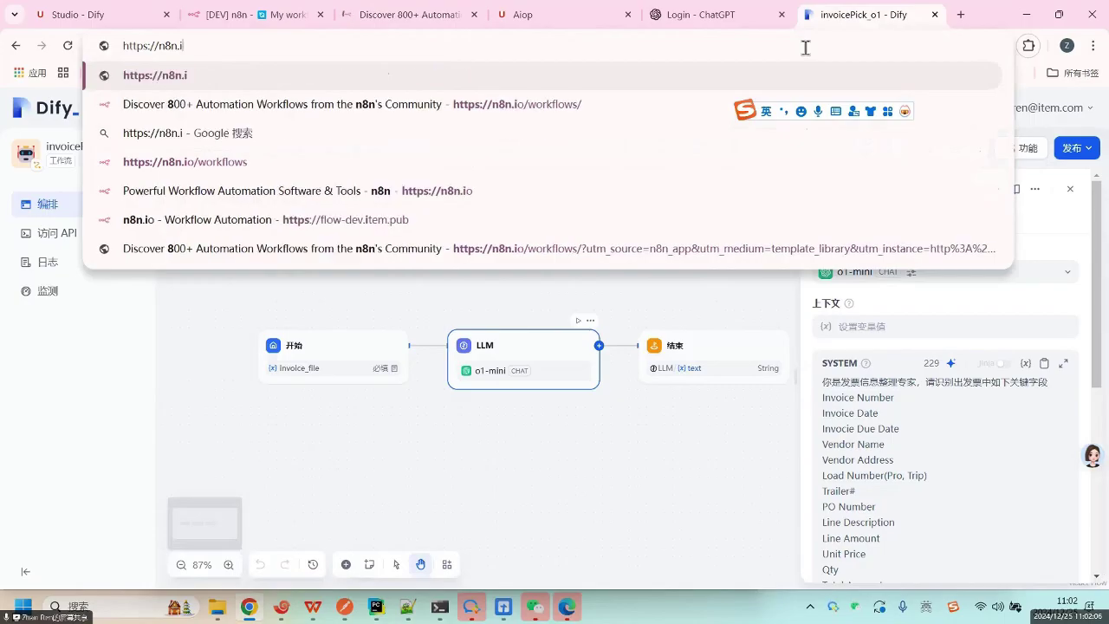
{"action": "type", "text": "o"}
{"action": "key", "text": "Return"}
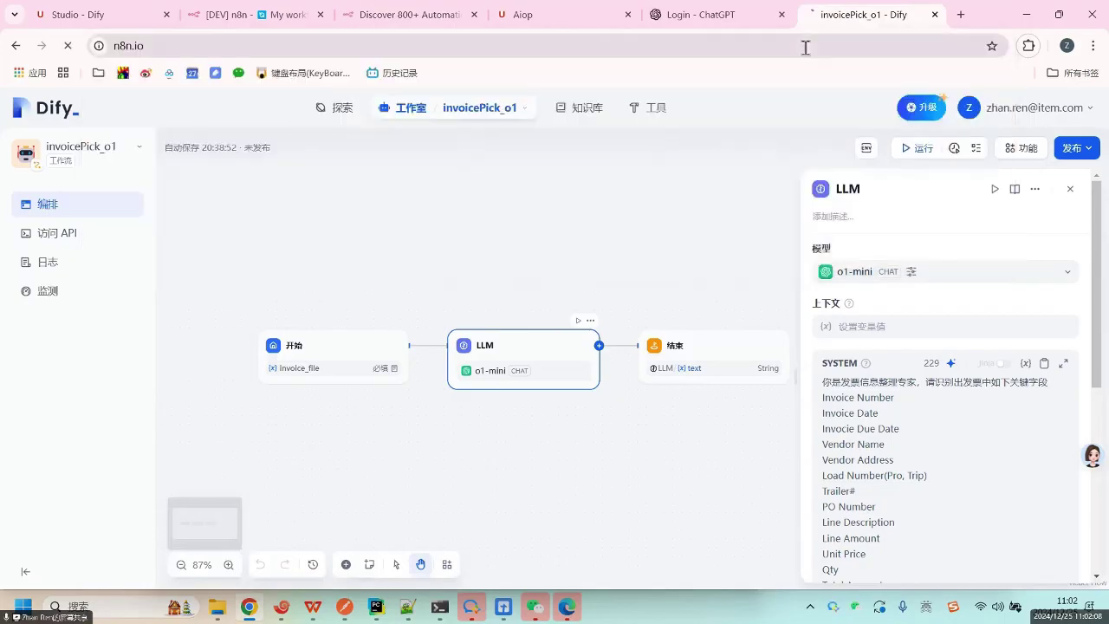
Scroll to the over-400-integrations section and open the full n8n integrations list.
{"action": "scroll", "coordinate": [592, 416], "scroll_direction": "down", "scroll_amount": 2}
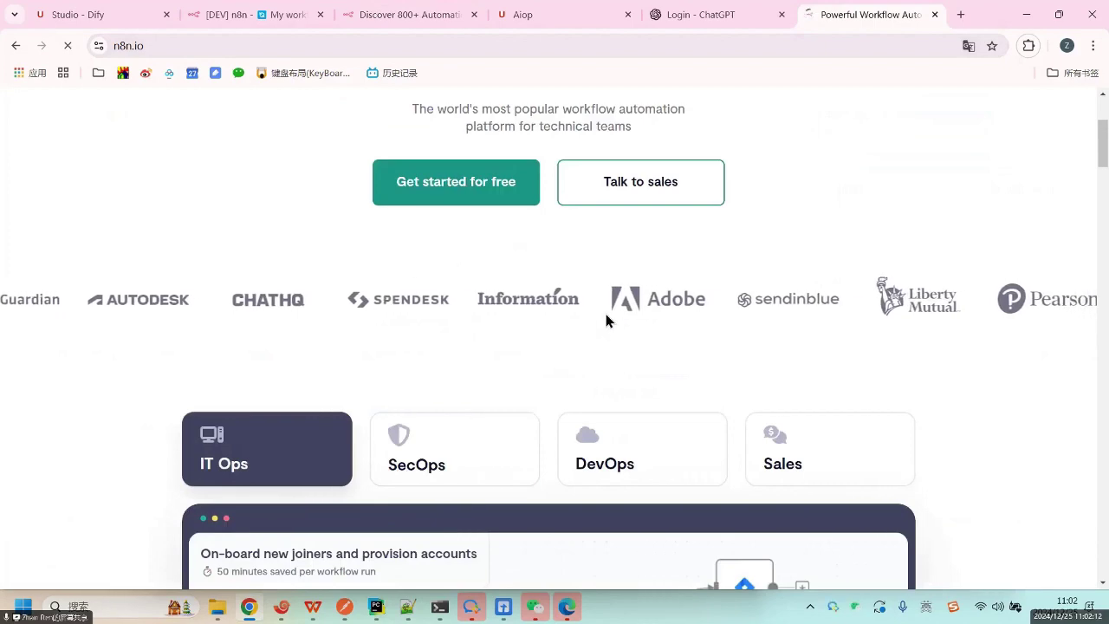
{"action": "scroll", "coordinate": [603, 317], "scroll_direction": "down", "scroll_amount": 2}
{"action": "scroll", "coordinate": [603, 342], "scroll_direction": "down", "scroll_amount": 6}
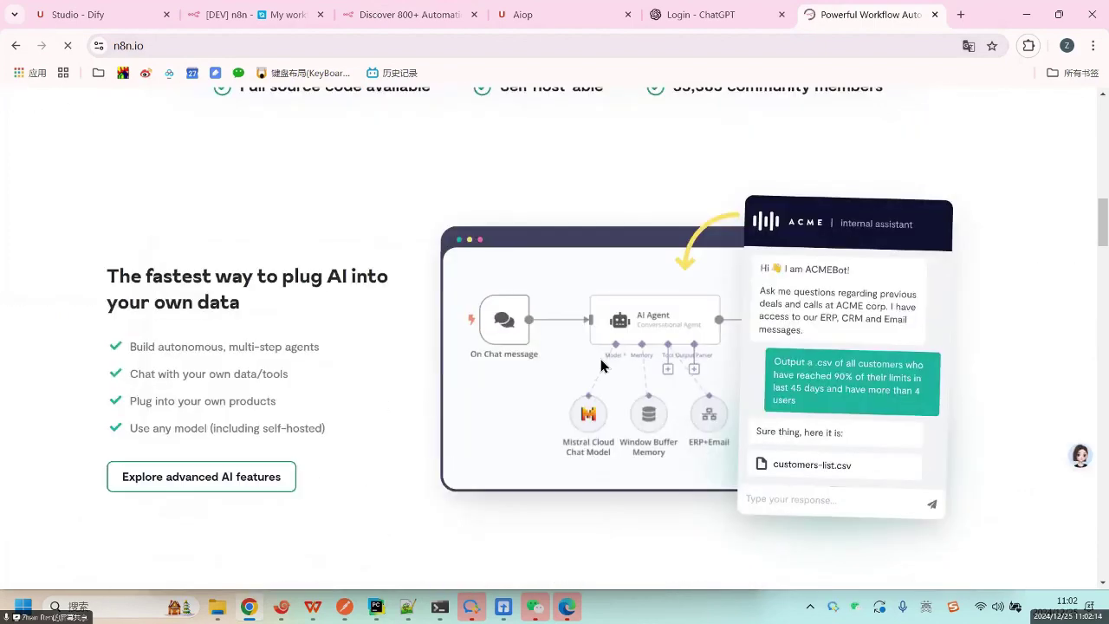
{"action": "scroll", "coordinate": [602, 368], "scroll_direction": "down", "scroll_amount": 12}
{"action": "scroll", "coordinate": [570, 260], "scroll_direction": "up", "scroll_amount": 4}
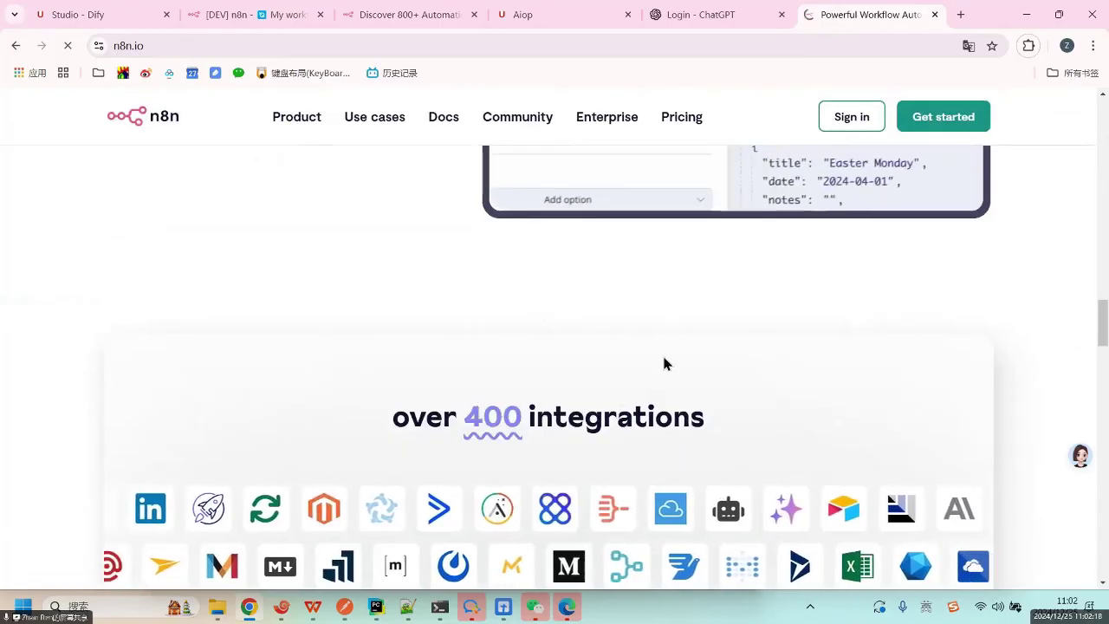
{"action": "scroll", "coordinate": [576, 273], "scroll_direction": "down", "scroll_amount": 2}
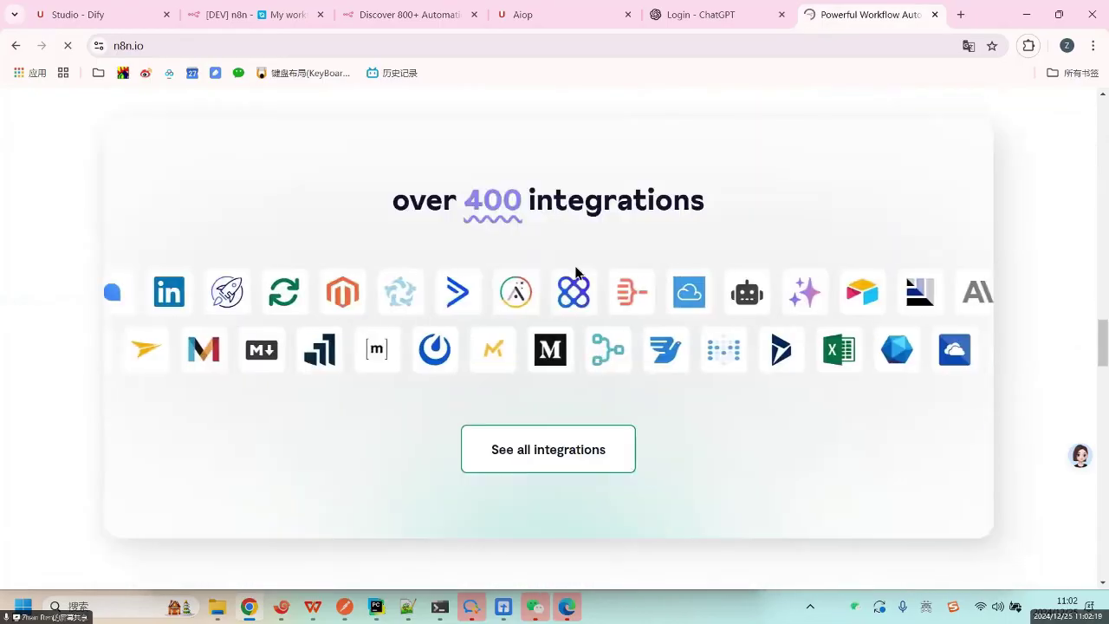
{"action": "left_click", "coordinate": [554, 451]}
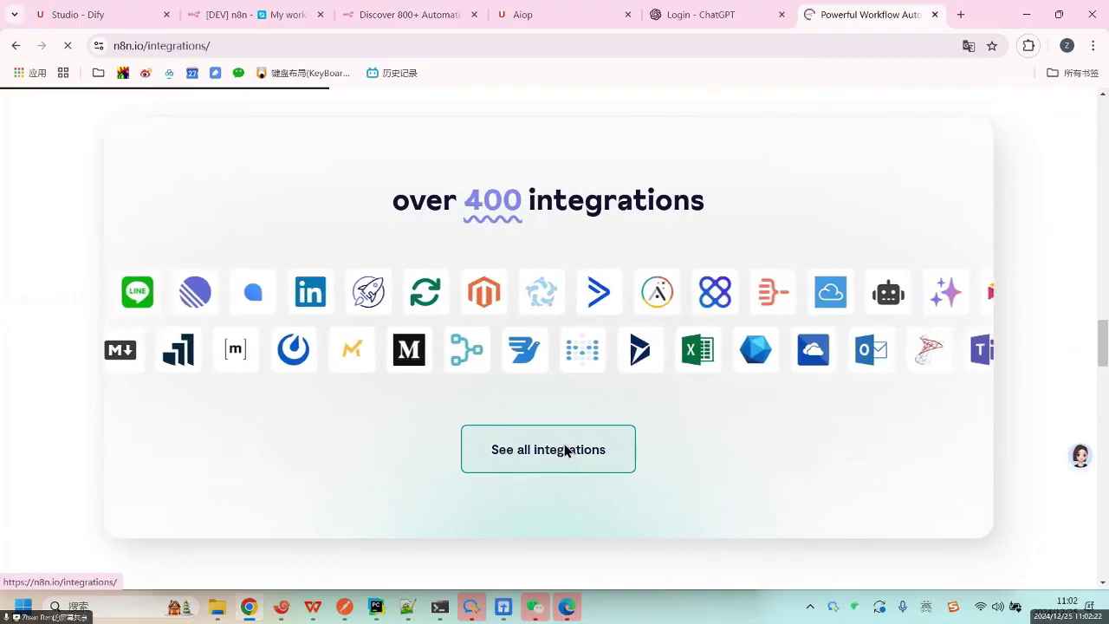
Scroll through the integrations directory and load more cards below NocoDB.
{"action": "scroll", "coordinate": [784, 381], "scroll_direction": "down", "scroll_amount": 5}
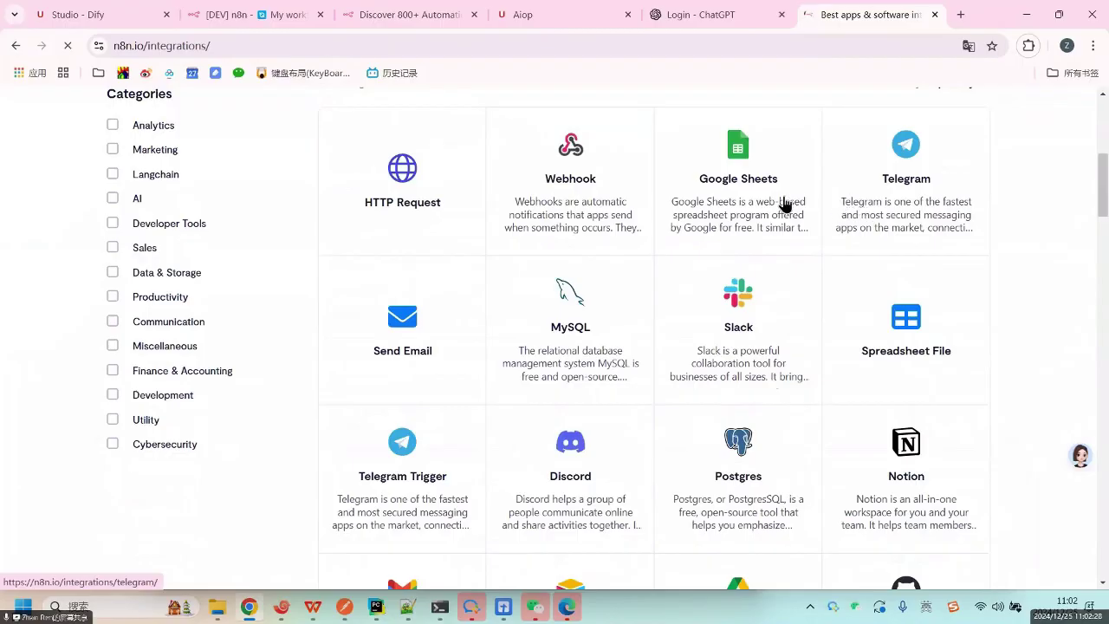
{"action": "scroll", "coordinate": [758, 274], "scroll_direction": "up", "scroll_amount": 3}
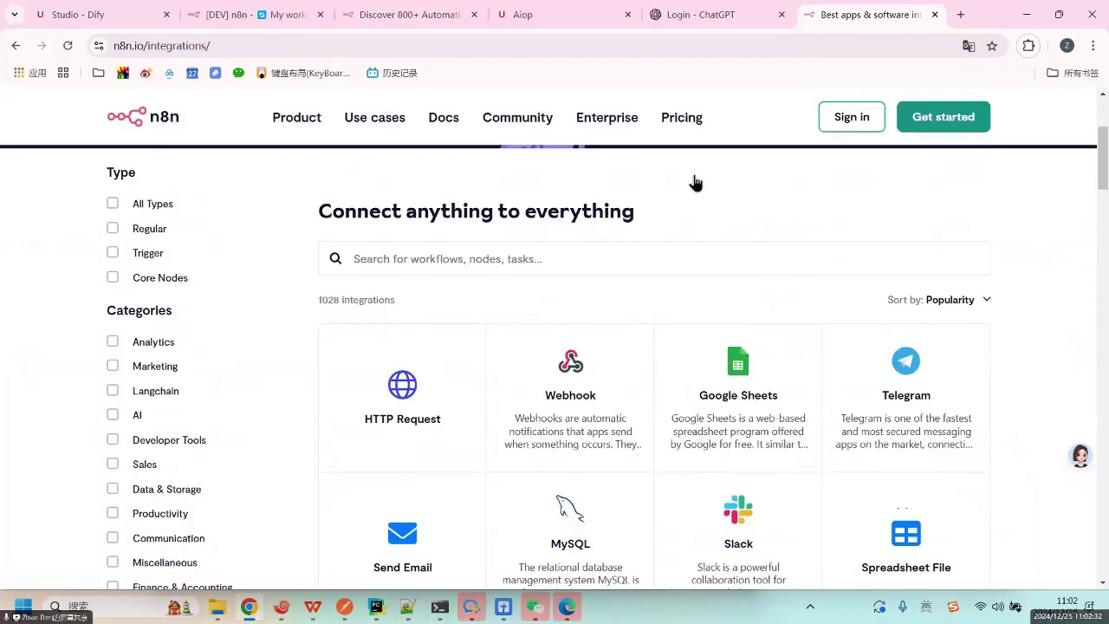
{"action": "scroll", "coordinate": [537, 184], "scroll_direction": "down", "scroll_amount": 3}
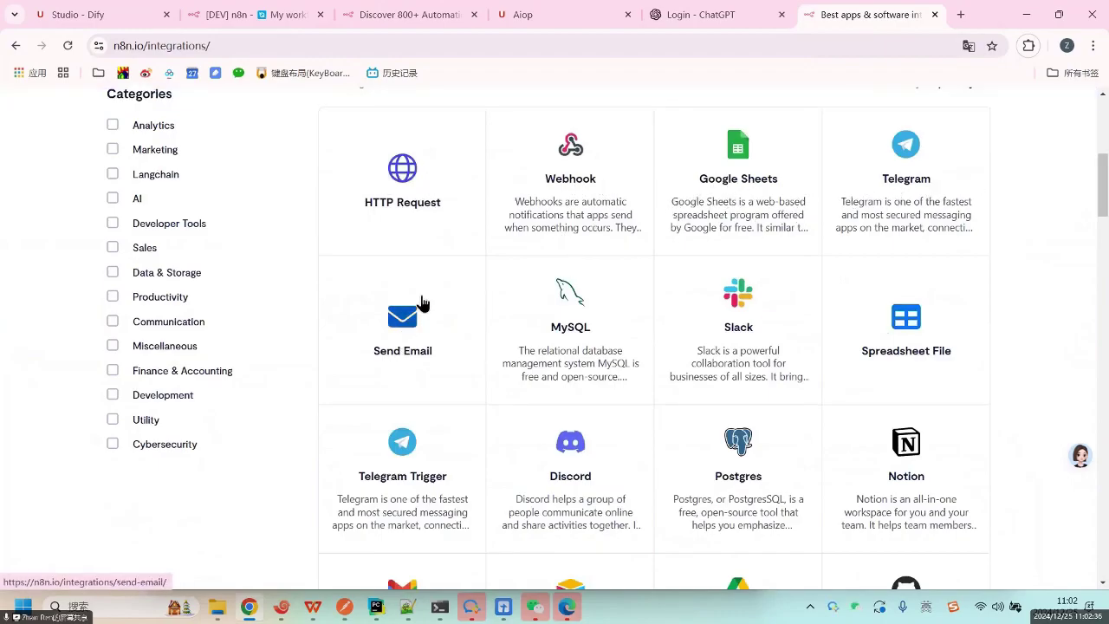
{"action": "scroll", "coordinate": [425, 298], "scroll_direction": "down", "scroll_amount": 3}
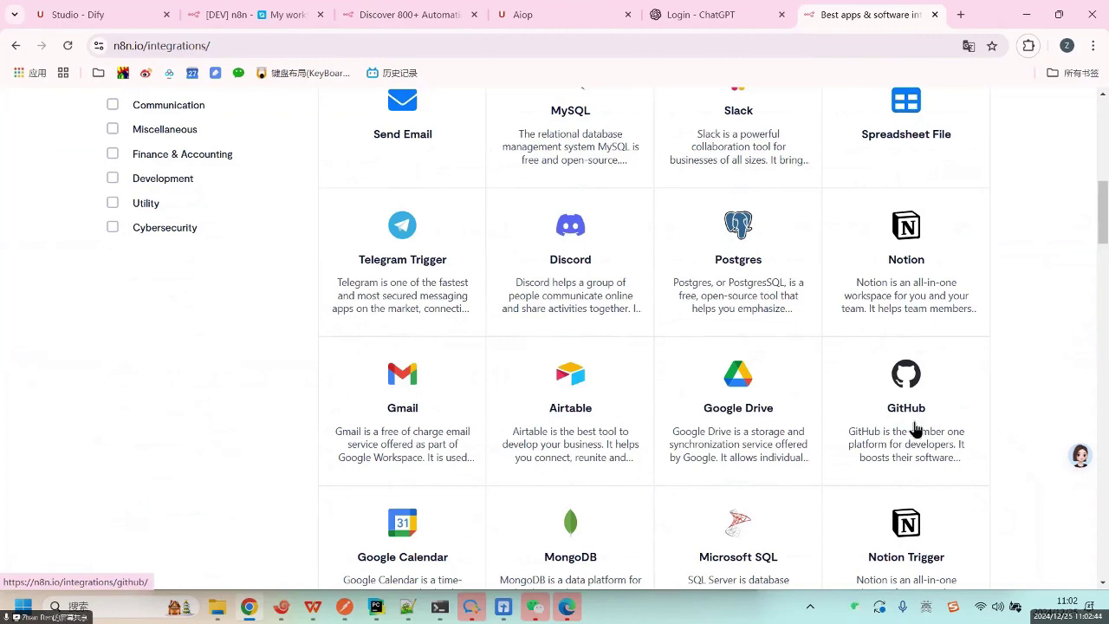
{"action": "scroll", "coordinate": [905, 433], "scroll_direction": "down", "scroll_amount": 3}
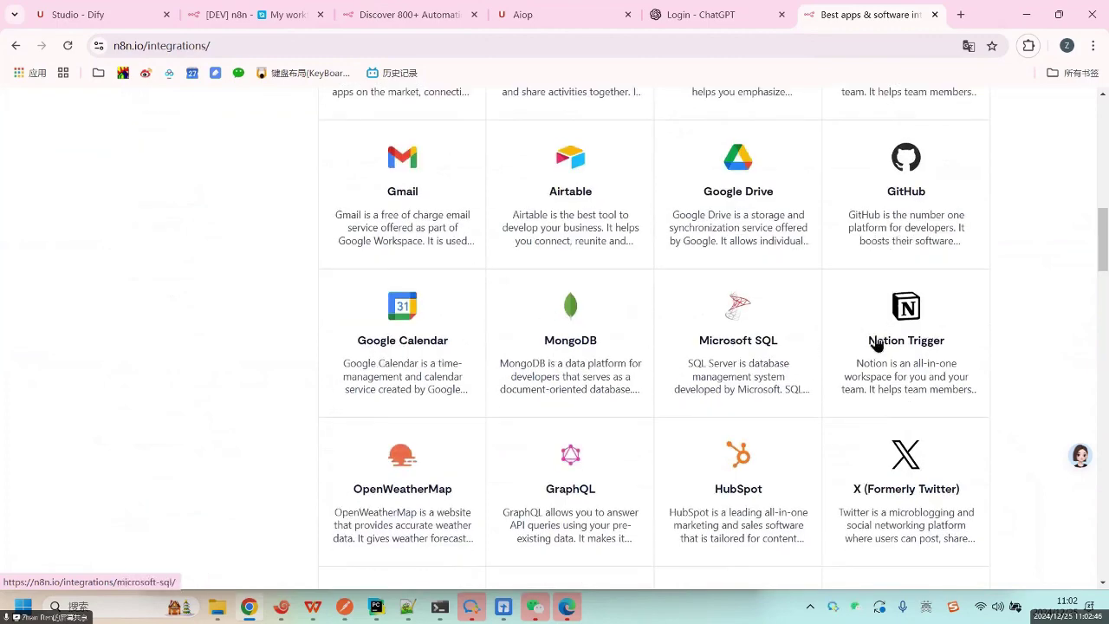
{"action": "scroll", "coordinate": [437, 494], "scroll_direction": "down", "scroll_amount": 1}
{"action": "scroll", "coordinate": [442, 502], "scroll_direction": "down", "scroll_amount": 3}
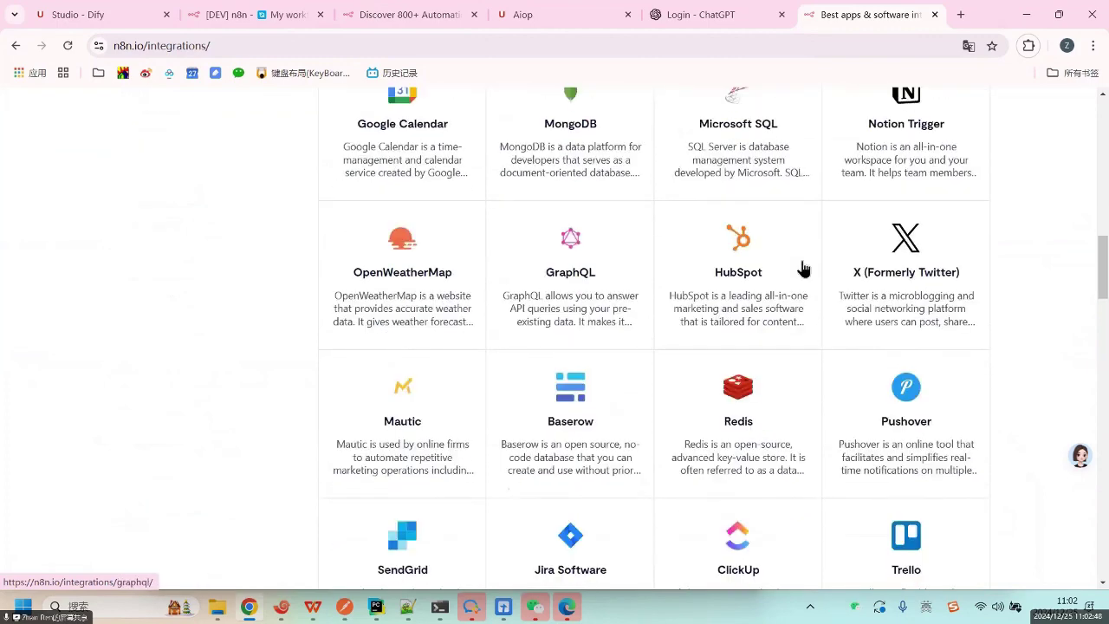
{"action": "scroll", "coordinate": [433, 448], "scroll_direction": "down", "scroll_amount": 3}
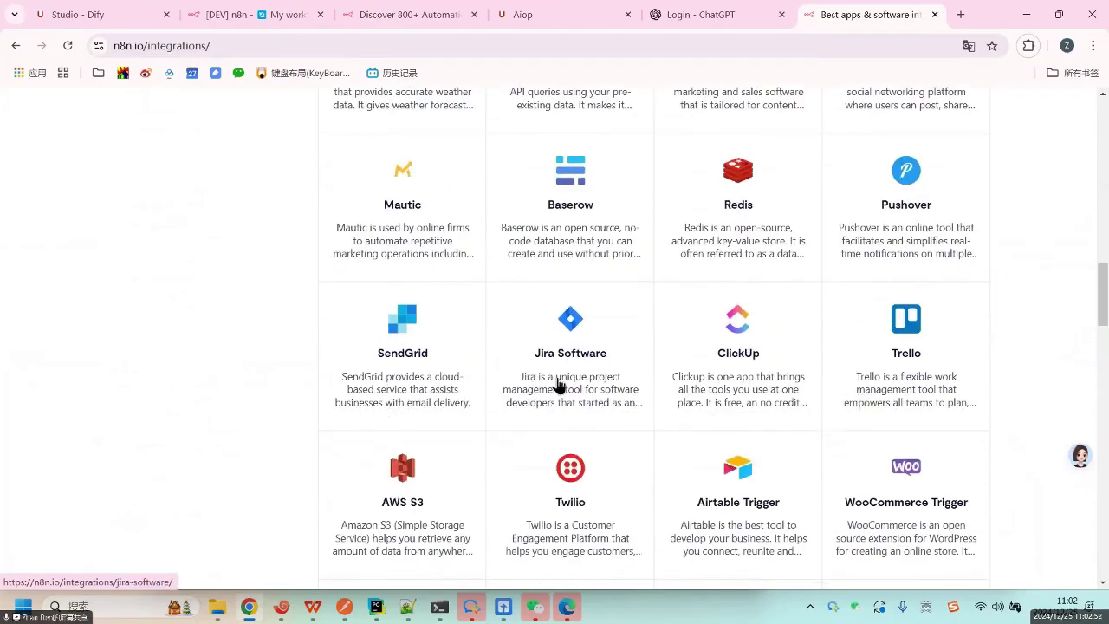
{"action": "scroll", "coordinate": [385, 515], "scroll_direction": "down", "scroll_amount": 3}
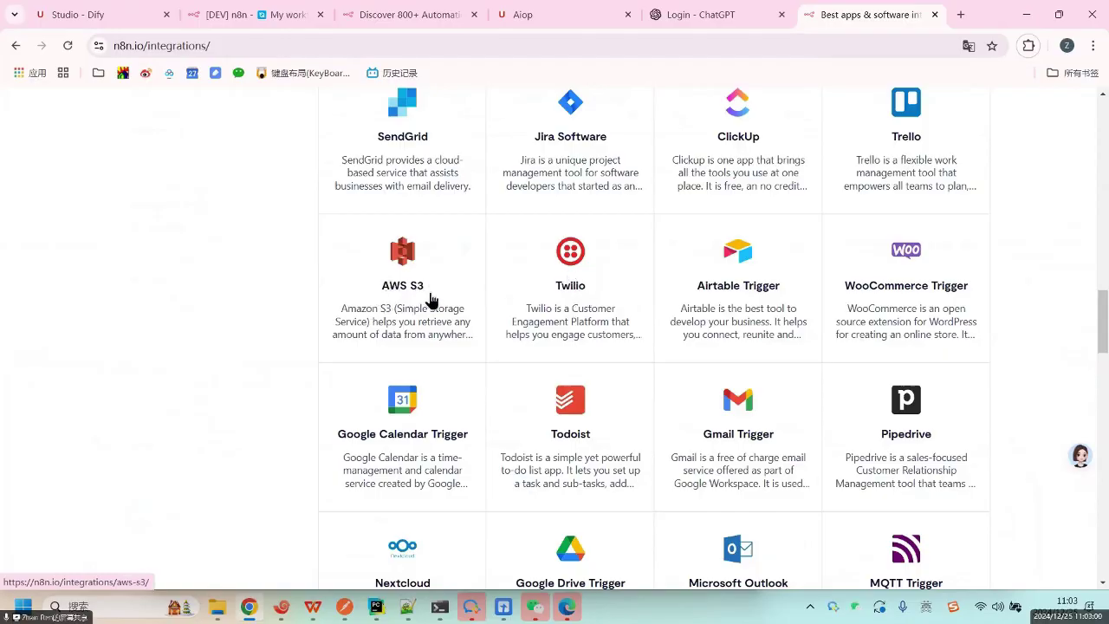
{"action": "scroll", "coordinate": [911, 320], "scroll_direction": "down", "scroll_amount": 3}
{"action": "scroll", "coordinate": [656, 367], "scroll_direction": "down", "scroll_amount": 3}
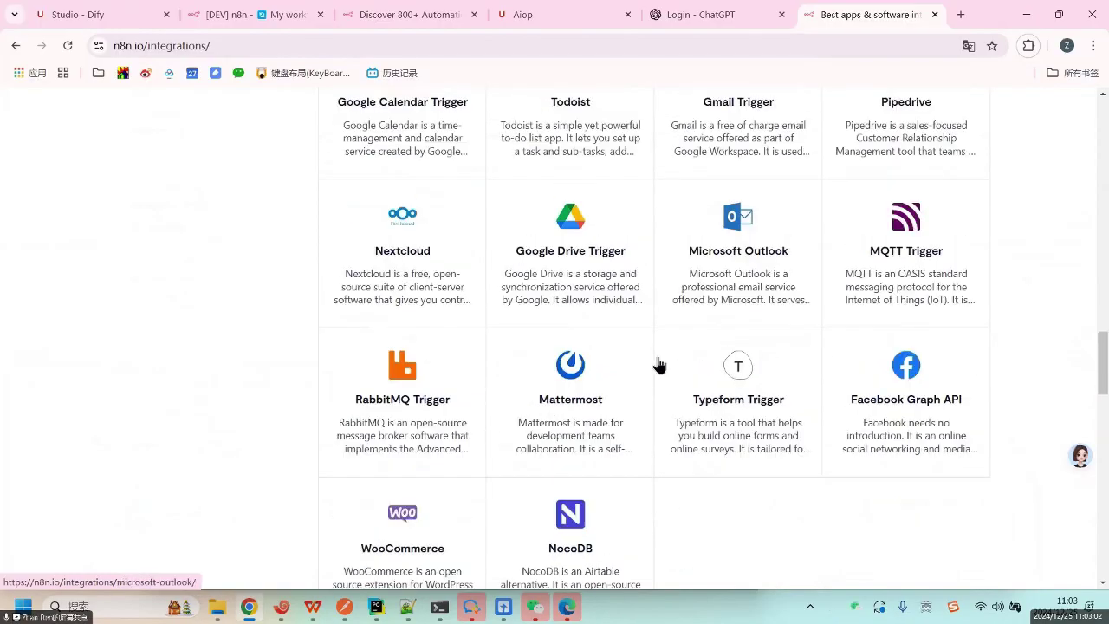
{"action": "scroll", "coordinate": [644, 431], "scroll_direction": "down", "scroll_amount": 3}
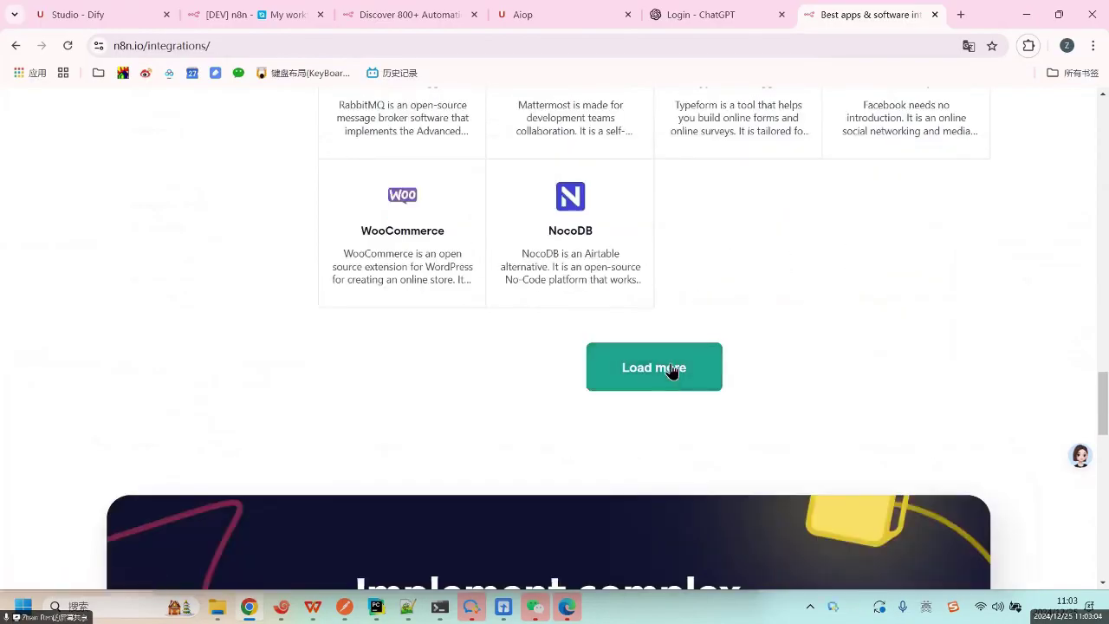
{"action": "left_click", "coordinate": [673, 366]}
Load another batch of integration cards after AWS Lambda.
{"action": "scroll", "coordinate": [760, 387], "scroll_direction": "down", "scroll_amount": 3}
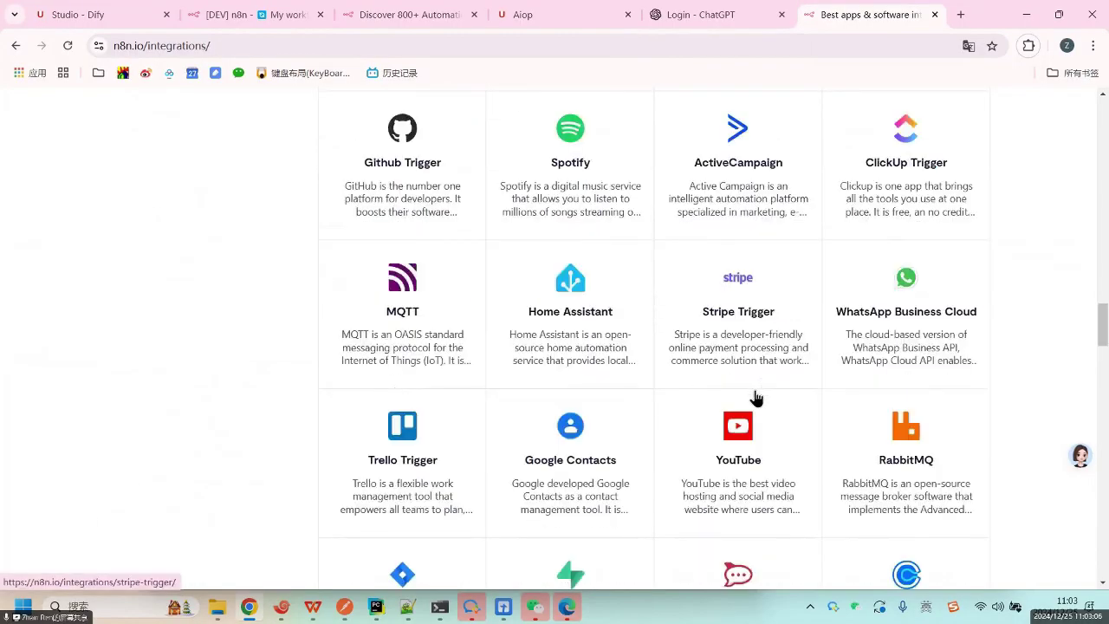
{"action": "scroll", "coordinate": [754, 397], "scroll_direction": "down", "scroll_amount": 3}
{"action": "scroll", "coordinate": [718, 412], "scroll_direction": "down", "scroll_amount": 3}
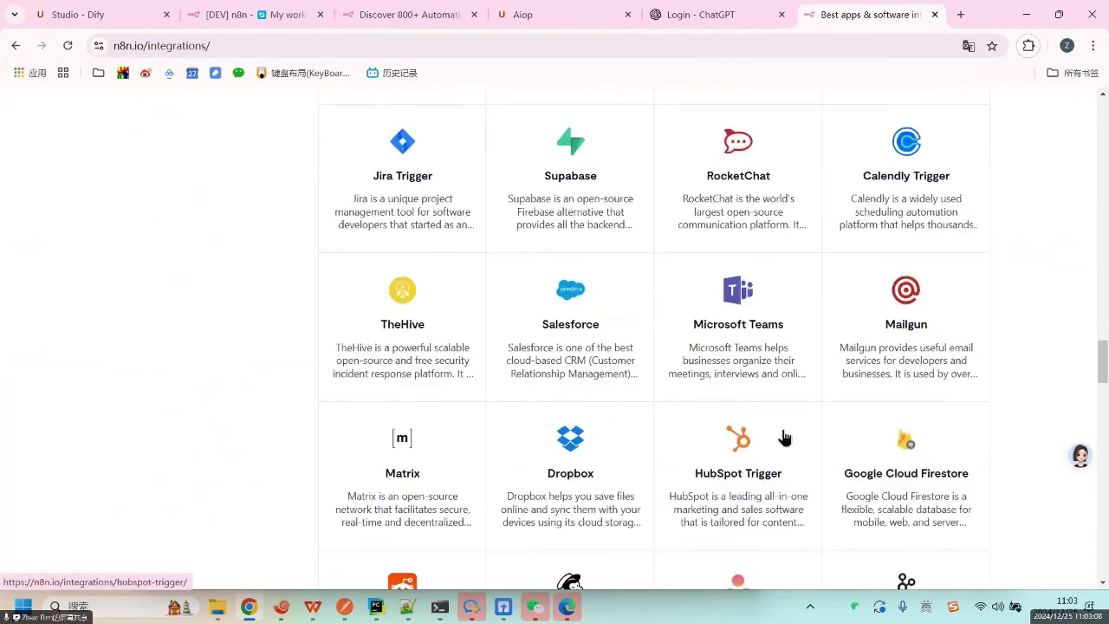
{"action": "scroll", "coordinate": [782, 438], "scroll_direction": "down", "scroll_amount": 3}
{"action": "scroll", "coordinate": [745, 458], "scroll_direction": "down", "scroll_amount": 3}
{"action": "scroll", "coordinate": [719, 468], "scroll_direction": "down", "scroll_amount": 3}
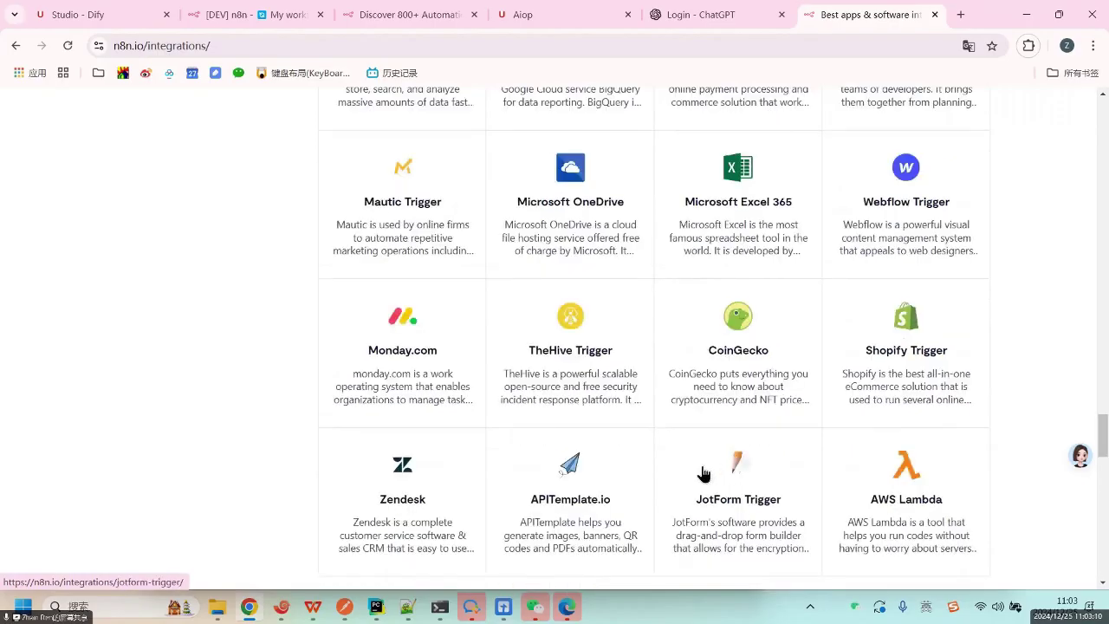
{"action": "scroll", "coordinate": [698, 472], "scroll_direction": "down", "scroll_amount": 3}
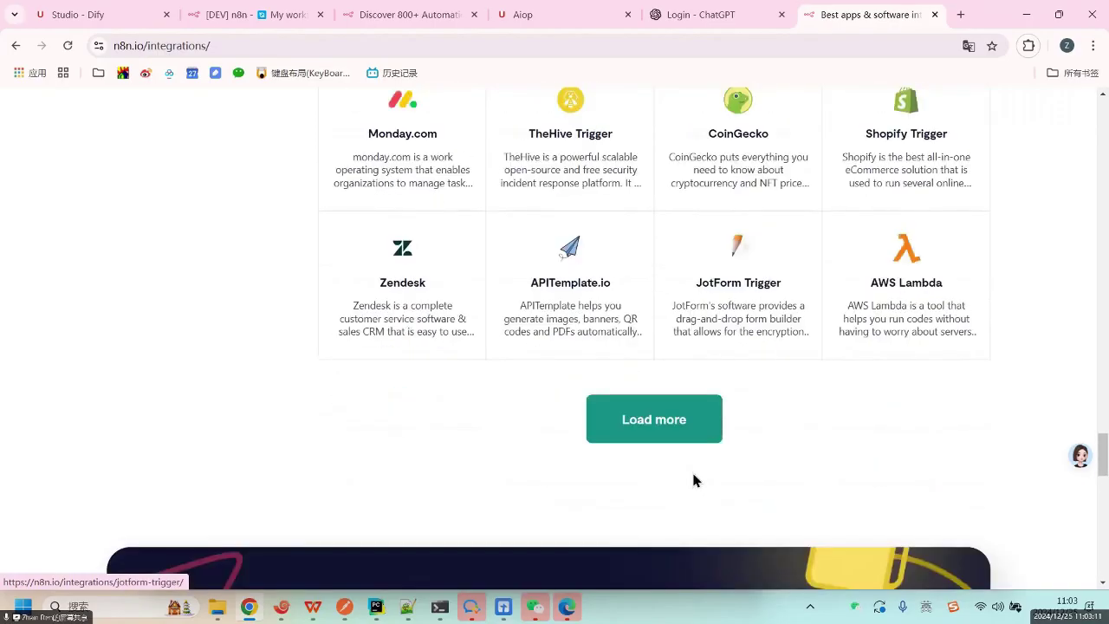
{"action": "left_click", "coordinate": [685, 421]}
Keep loading integration batches past Invoice Ninja.
{"action": "scroll", "coordinate": [695, 452], "scroll_direction": "down", "scroll_amount": 3}
{"action": "scroll", "coordinate": [696, 455], "scroll_direction": "down", "scroll_amount": 3}
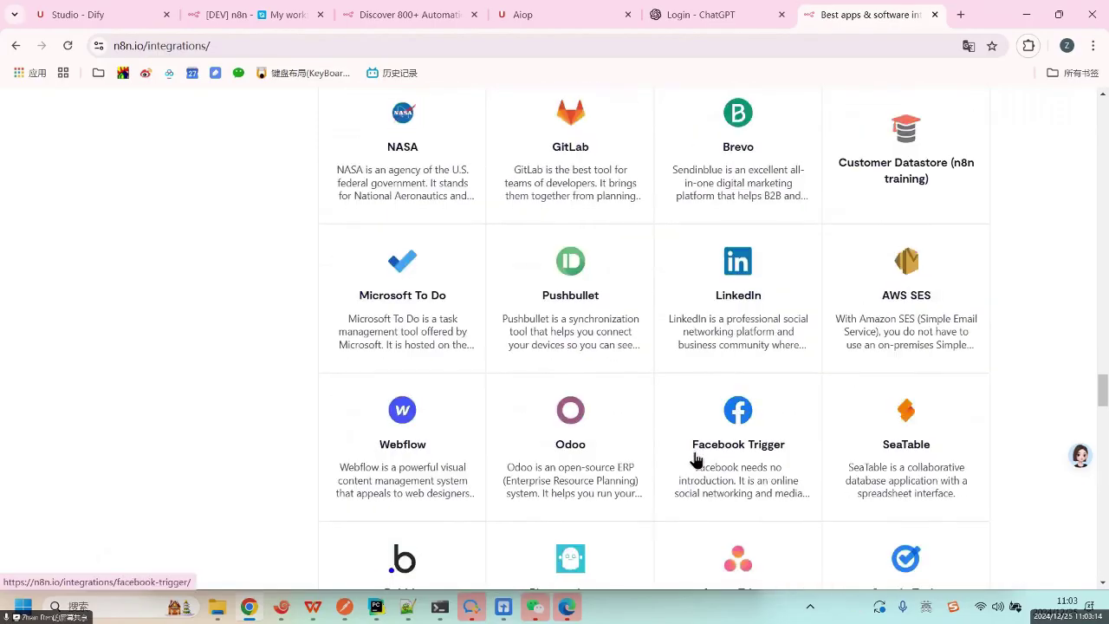
{"action": "scroll", "coordinate": [696, 465], "scroll_direction": "down", "scroll_amount": 12}
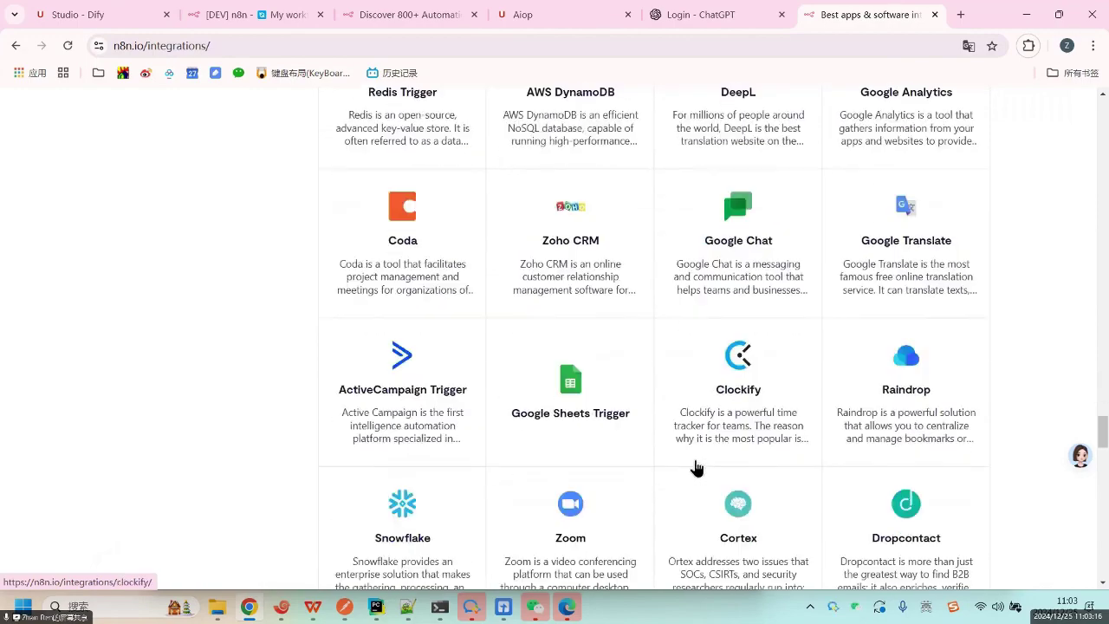
{"action": "scroll", "coordinate": [698, 476], "scroll_direction": "down", "scroll_amount": 5}
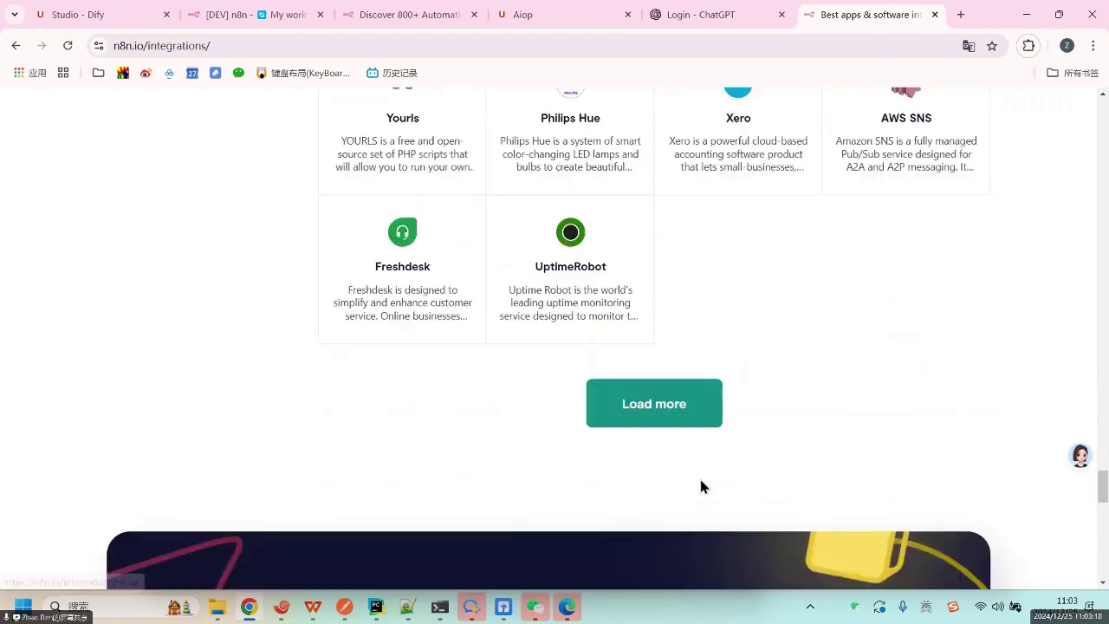
{"action": "left_click", "coordinate": [699, 415]}
{"action": "scroll", "coordinate": [817, 450], "scroll_direction": "down", "scroll_amount": 5}
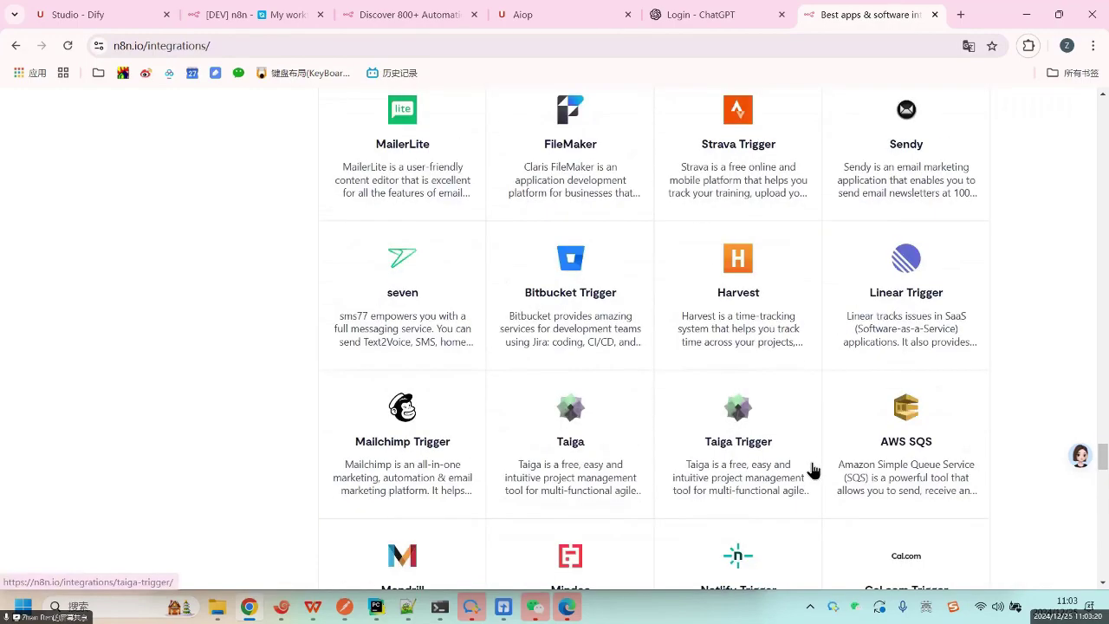
{"action": "scroll", "coordinate": [812, 464], "scroll_direction": "down", "scroll_amount": 20}
{"action": "scroll", "coordinate": [810, 459], "scroll_direction": "up", "scroll_amount": 6}
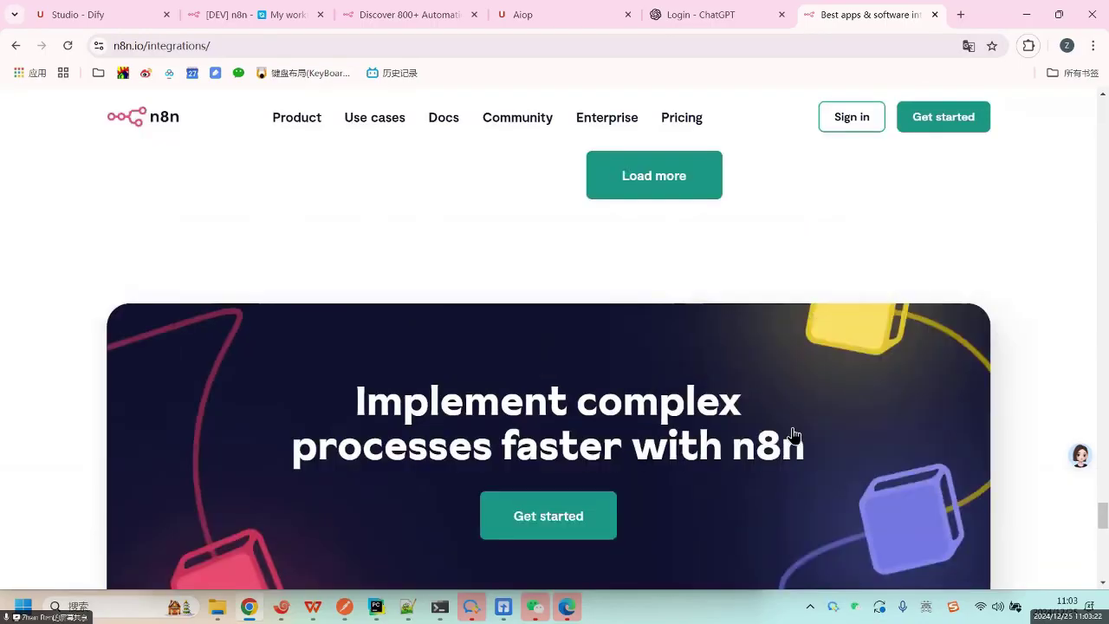
{"action": "scroll", "coordinate": [731, 515], "scroll_direction": "up", "scroll_amount": 6}
{"action": "scroll", "coordinate": [683, 585], "scroll_direction": "down", "scroll_amount": 2}
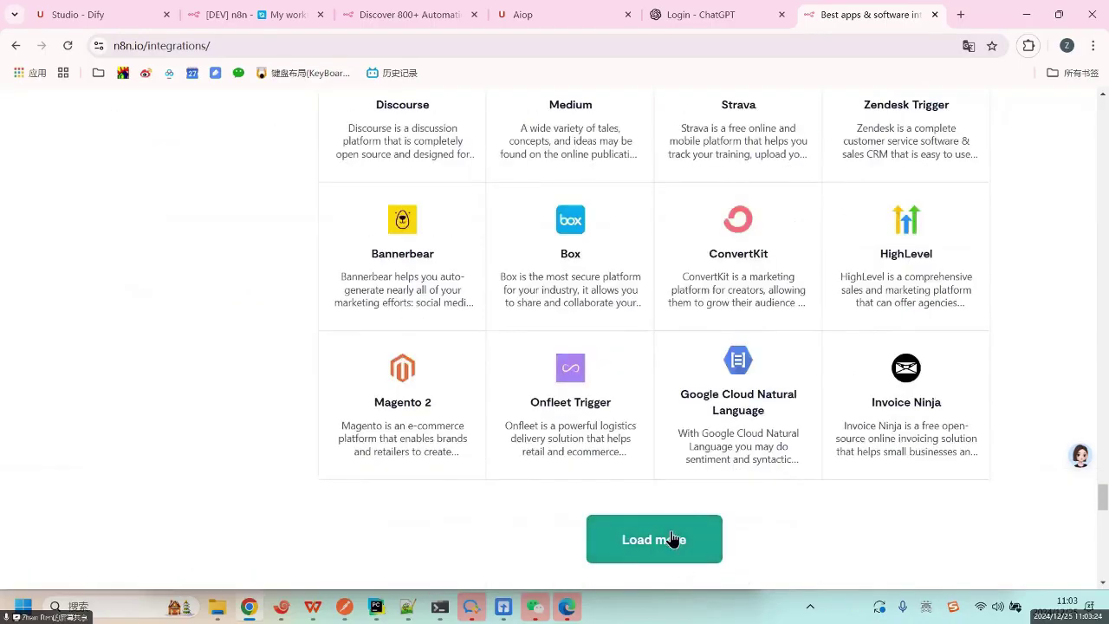
{"action": "left_click", "coordinate": [672, 538]}
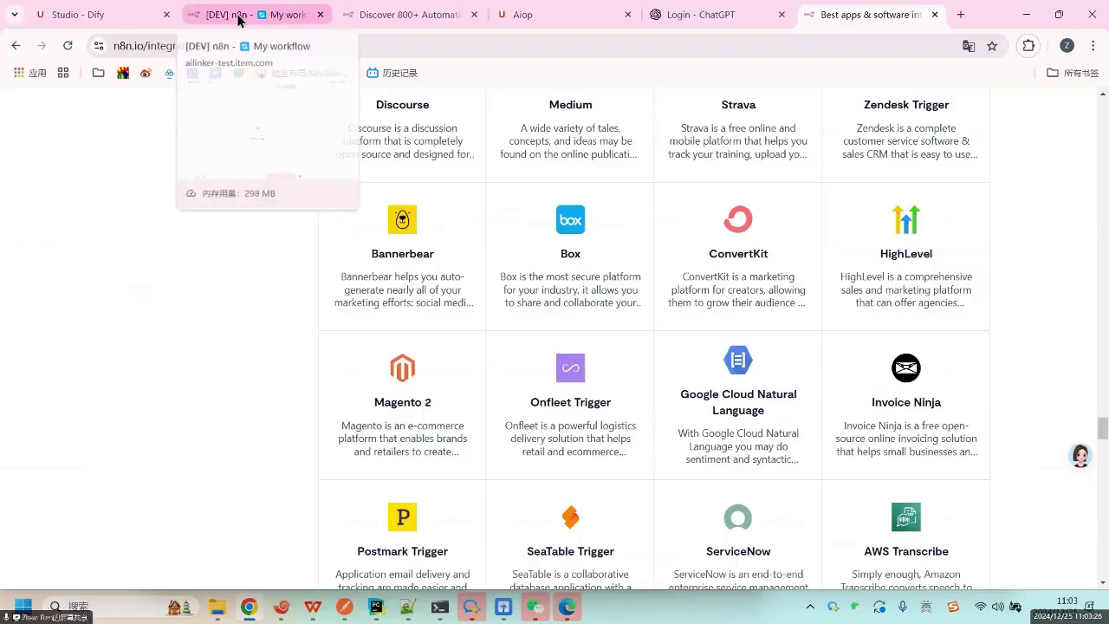
Return to the n8n workflow and open the first-step trigger panel.
{"action": "left_click", "coordinate": [240, 16]}
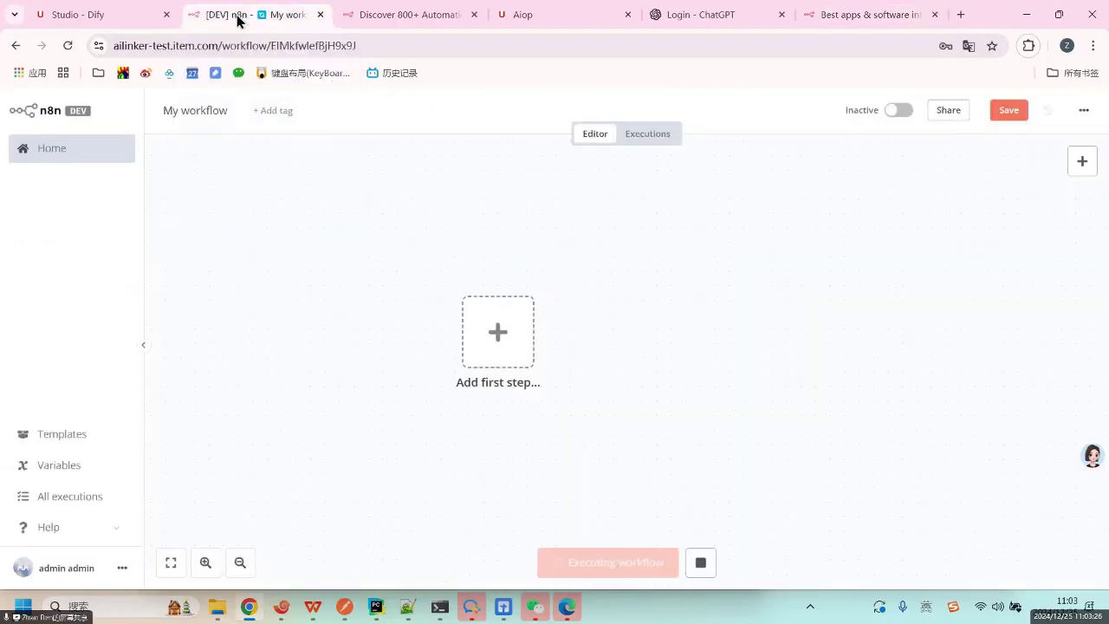
{"action": "left_click", "coordinate": [503, 356]}
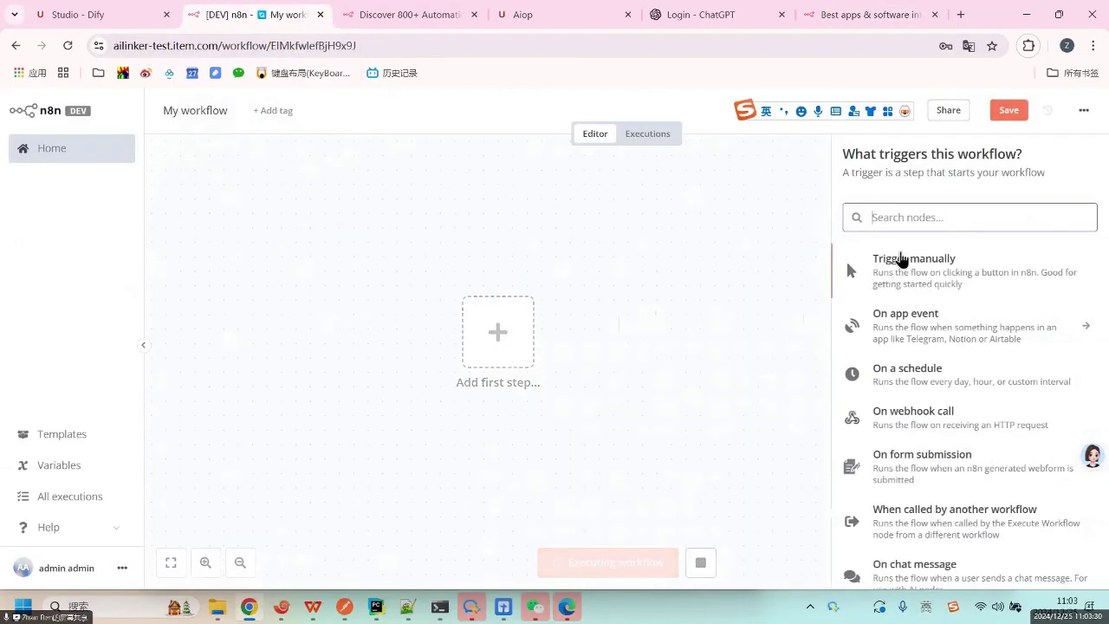
{"action": "scroll", "coordinate": [990, 338], "scroll_direction": "down", "scroll_amount": 1}
{"action": "scroll", "coordinate": [978, 343], "scroll_direction": "up", "scroll_amount": 1}
Try trigger searches for 'goo', 'mail', 'outlo', 'you' and 'fac' in Search nodes.
{"action": "left_click", "coordinate": [938, 216]}
{"action": "type", "text": "goo"}
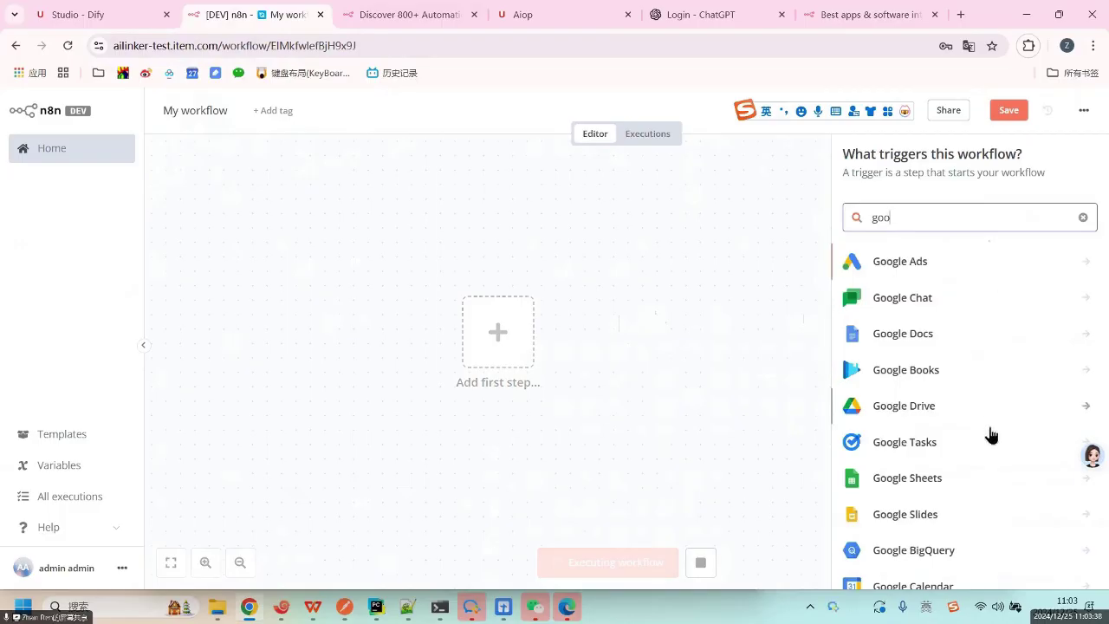
{"action": "scroll", "coordinate": [990, 442], "scroll_direction": "down", "scroll_amount": 5}
{"action": "scroll", "coordinate": [979, 415], "scroll_direction": "up", "scroll_amount": 5}
{"action": "key", "text": "BackSpace"}
{"action": "key", "text": "BackSpace"}
{"action": "key", "text": "BackSpace"}
{"action": "type", "text": "mail"}
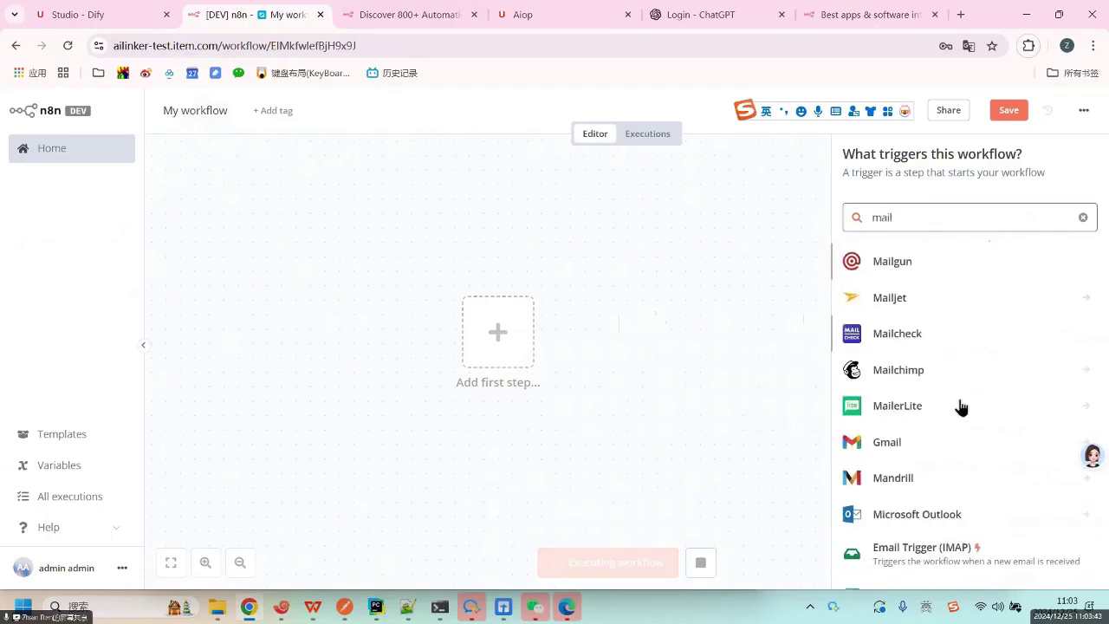
{"action": "scroll", "coordinate": [958, 408], "scroll_direction": "down", "scroll_amount": 2}
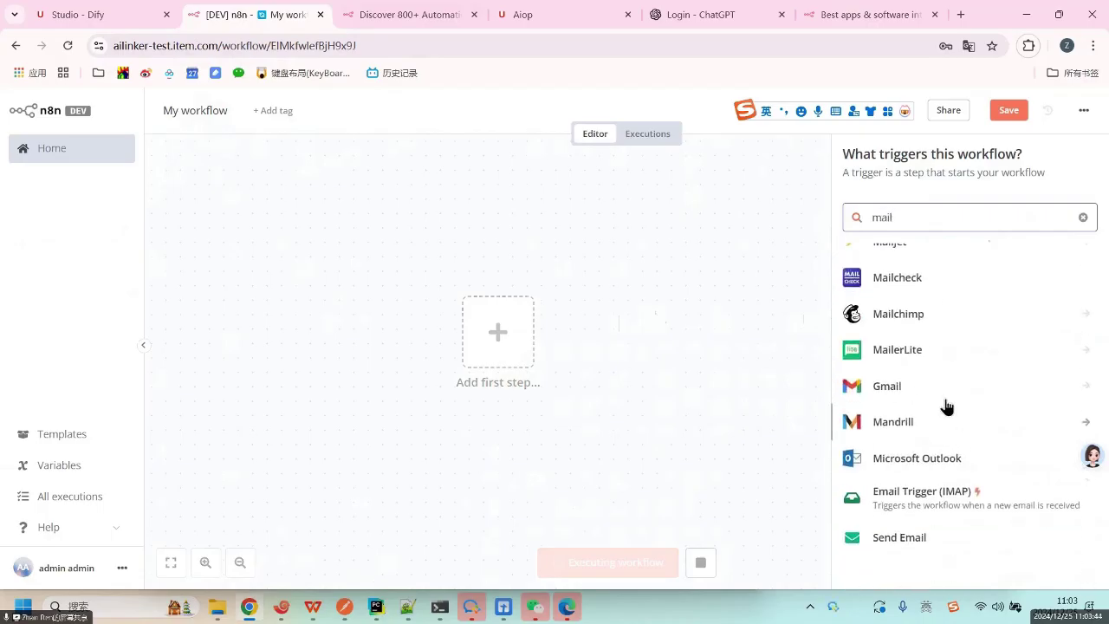
{"action": "scroll", "coordinate": [944, 406], "scroll_direction": "up", "scroll_amount": 2}
{"action": "key", "text": "BackSpace"}
{"action": "key", "text": "BackSpace"}
{"action": "key", "text": "BackSpace"}
{"action": "key", "text": "BackSpace"}
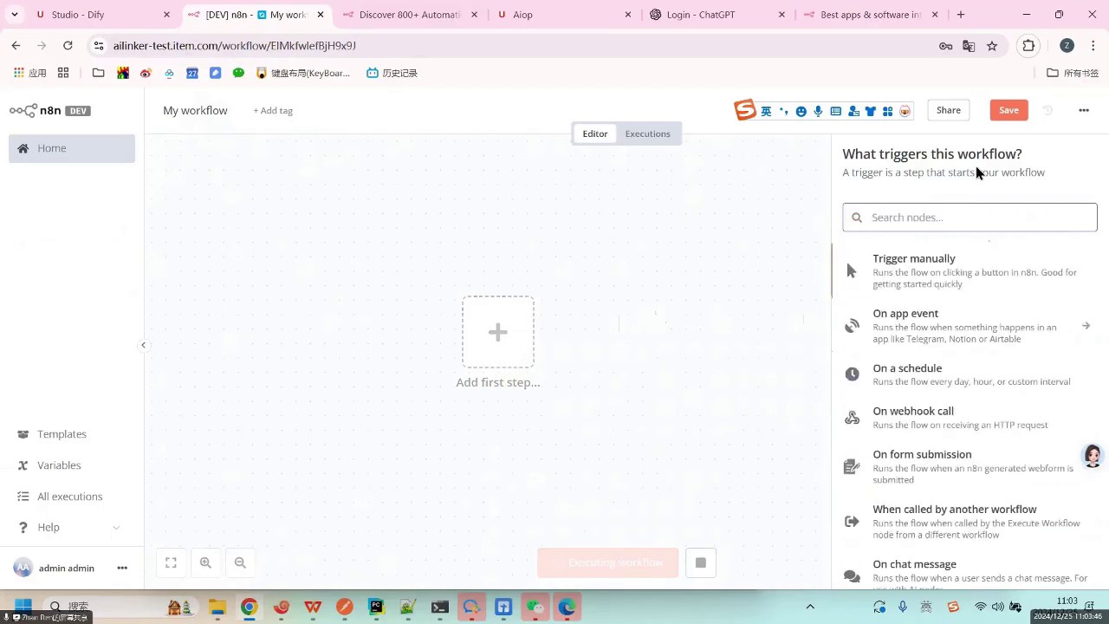
{"action": "type", "text": "outloo"}
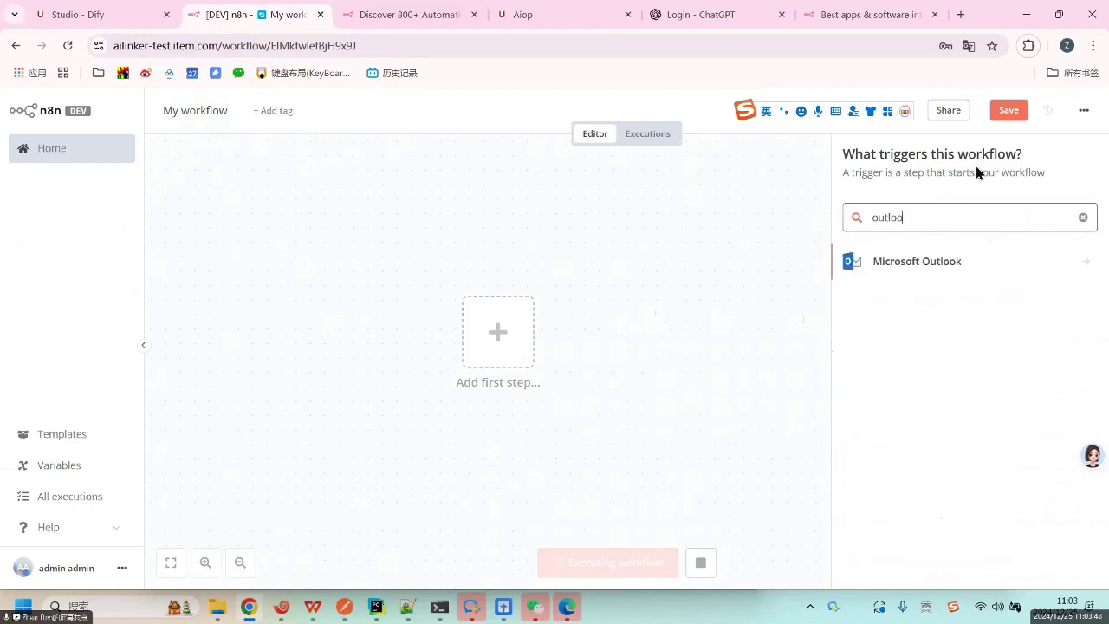
{"action": "key", "text": "BackSpace"}
{"action": "key", "text": "BackSpace"}
{"action": "key", "text": "BackSpace"}
{"action": "key", "text": "BackSpace"}
{"action": "key", "text": "BackSpace"}
{"action": "type", "text": "you"}
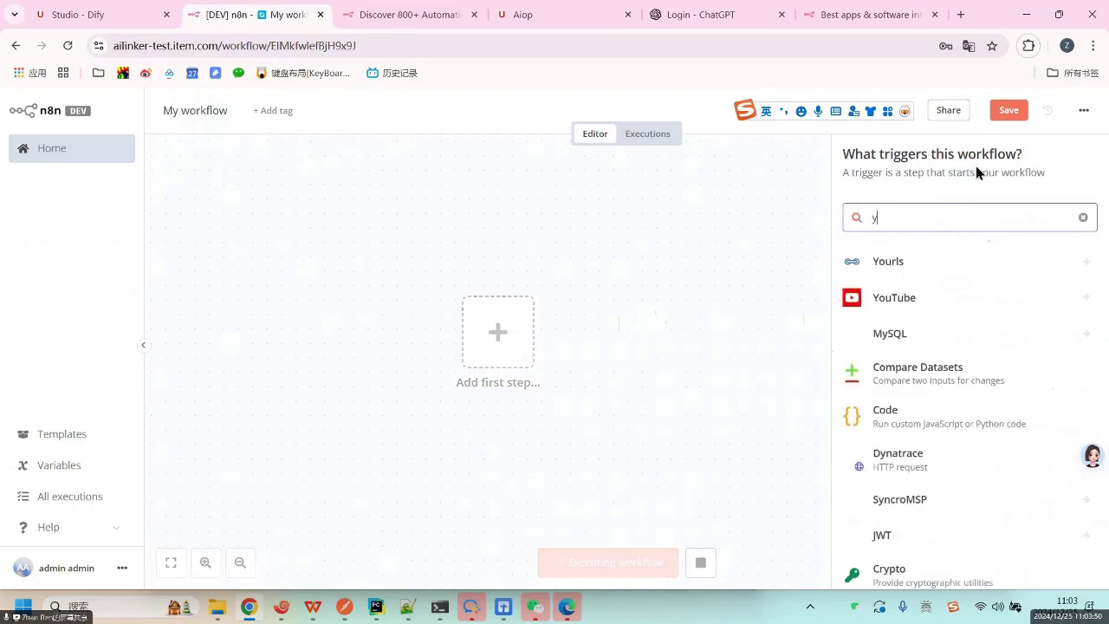
{"action": "key", "text": "BackSpace"}
{"action": "key", "text": "BackSpace"}
{"action": "key", "text": "BackSpace"}
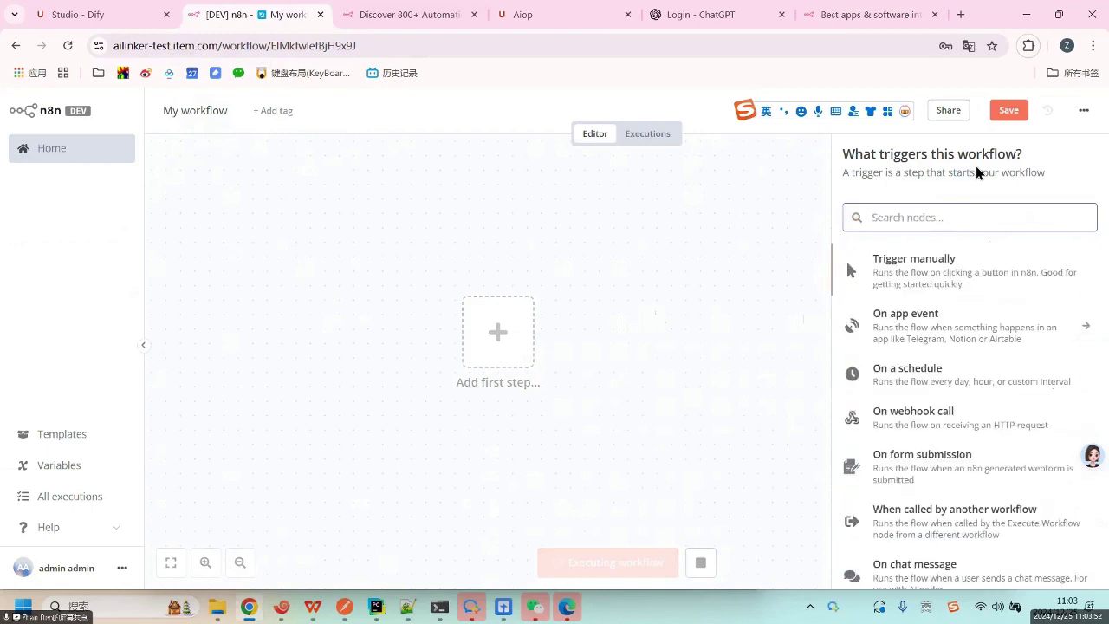
{"action": "type", "text": "fac"}
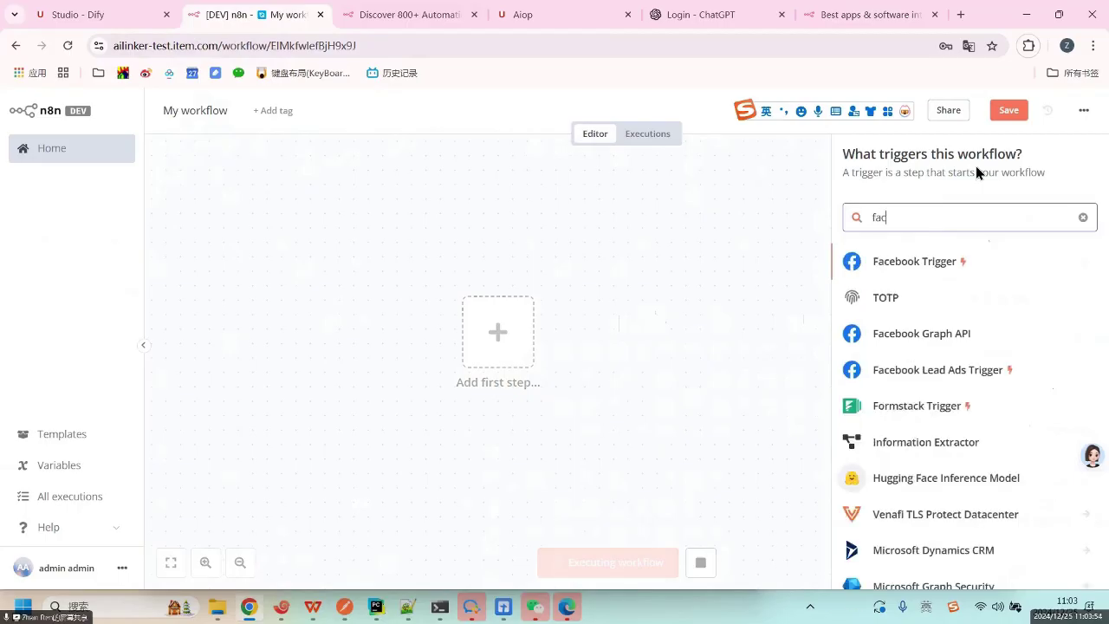
{"action": "scroll", "coordinate": [948, 490], "scroll_direction": "down", "scroll_amount": 1}
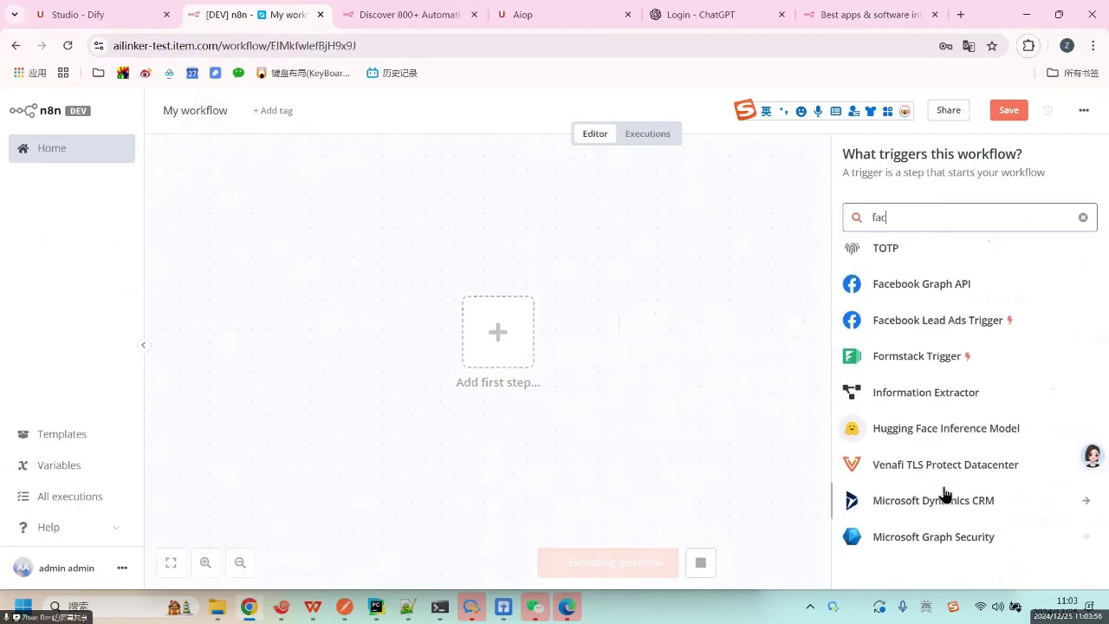
{"action": "scroll", "coordinate": [942, 492], "scroll_direction": "up", "scroll_amount": 1}
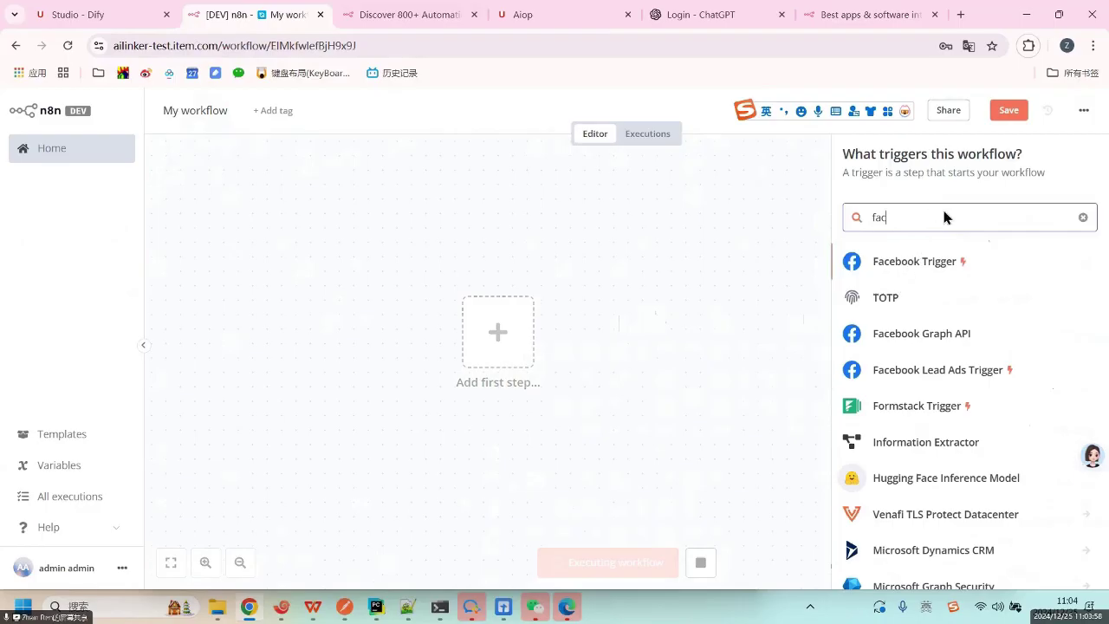
Replace the 'fac' search with 'outl' to list Microsoft Outlook nodes.
{"action": "key", "text": "BackSpace"}
{"action": "key", "text": "BackSpace"}
{"action": "key", "text": "BackSpace"}
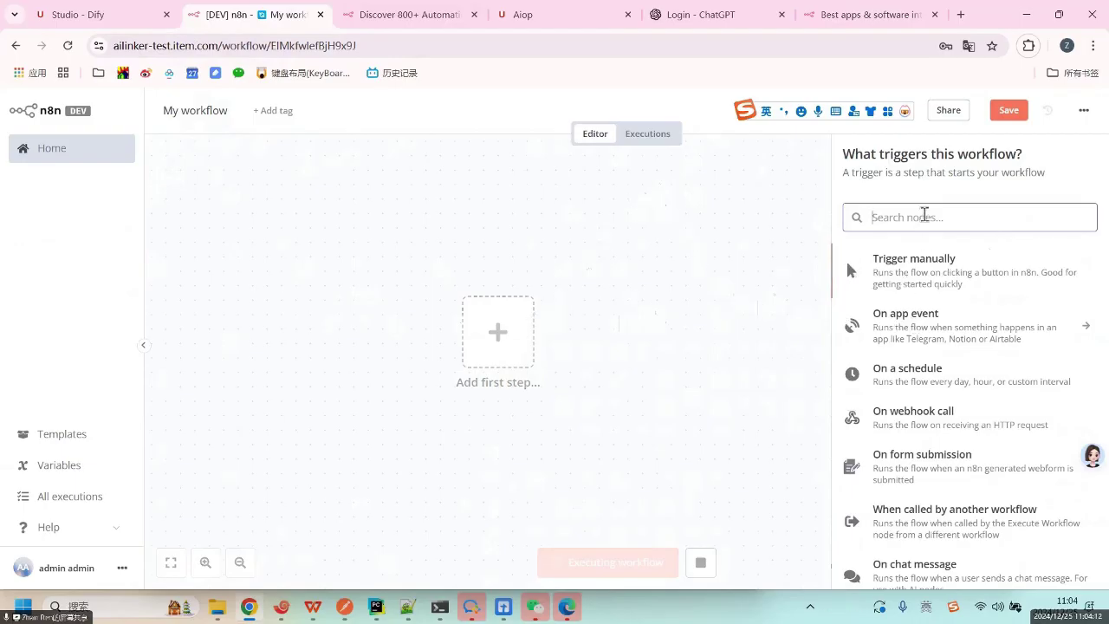
{"action": "type", "text": "out"}
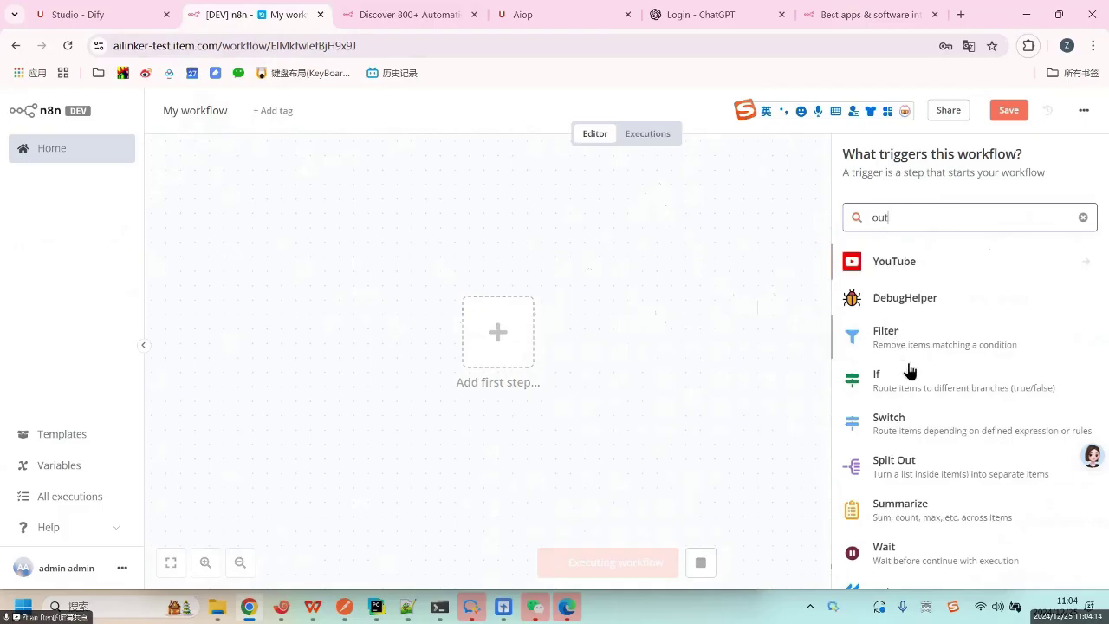
{"action": "type", "text": "lo"}
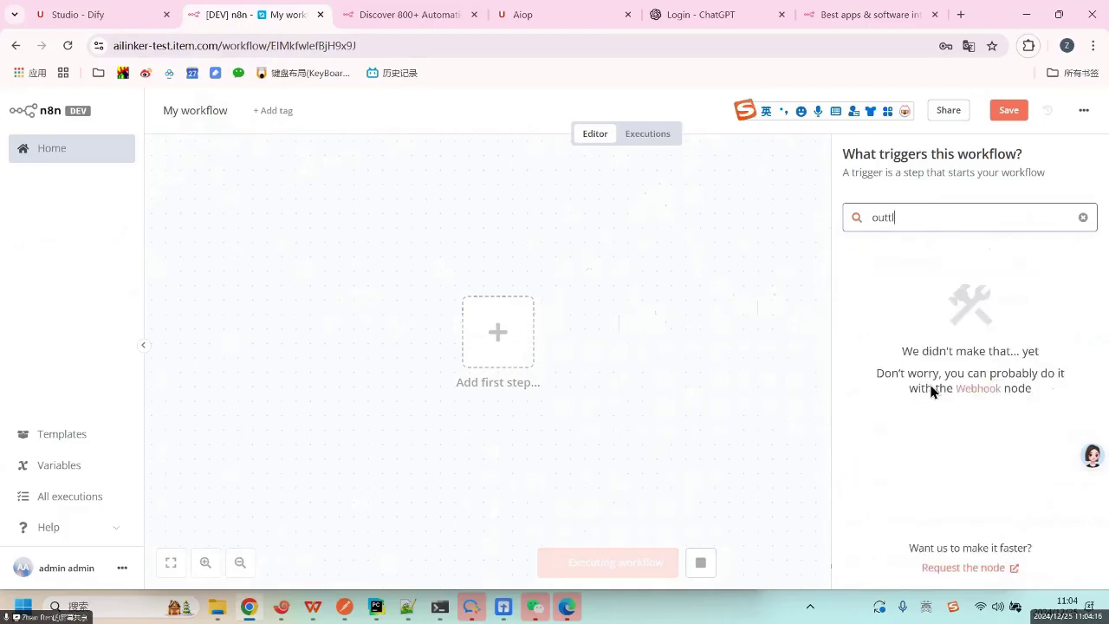
{"action": "key", "text": "BackSpace"}
{"action": "key", "text": "BackSpace"}
{"action": "key", "text": "BackSpace"}
{"action": "type", "text": "tl"}
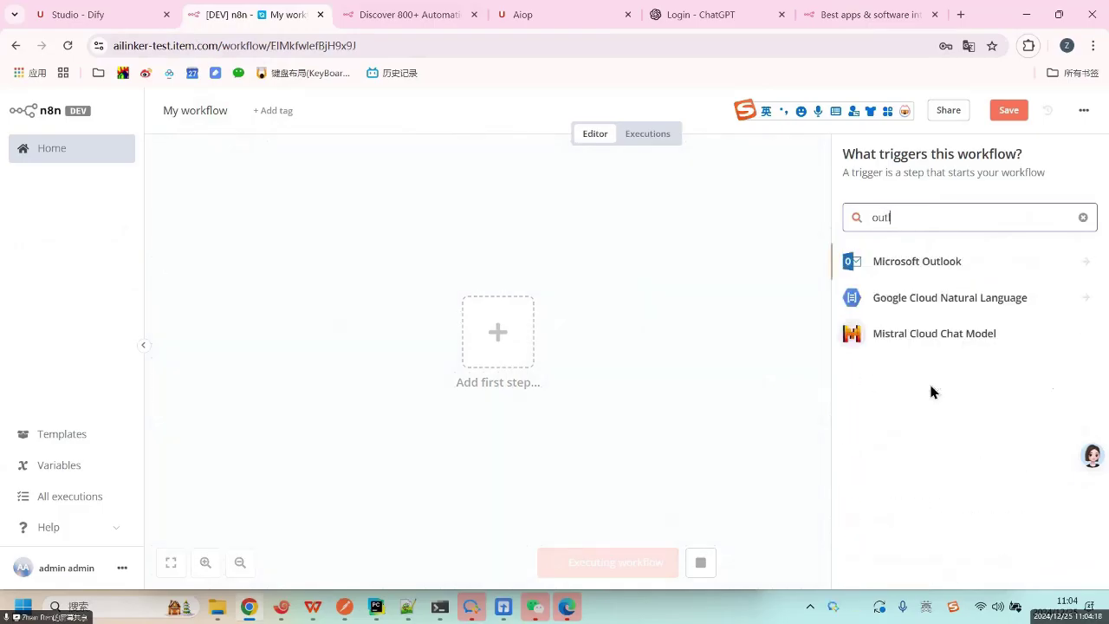
Add a Microsoft Outlook On Message Received trigger, polling every minute.
{"action": "left_click", "coordinate": [935, 267]}
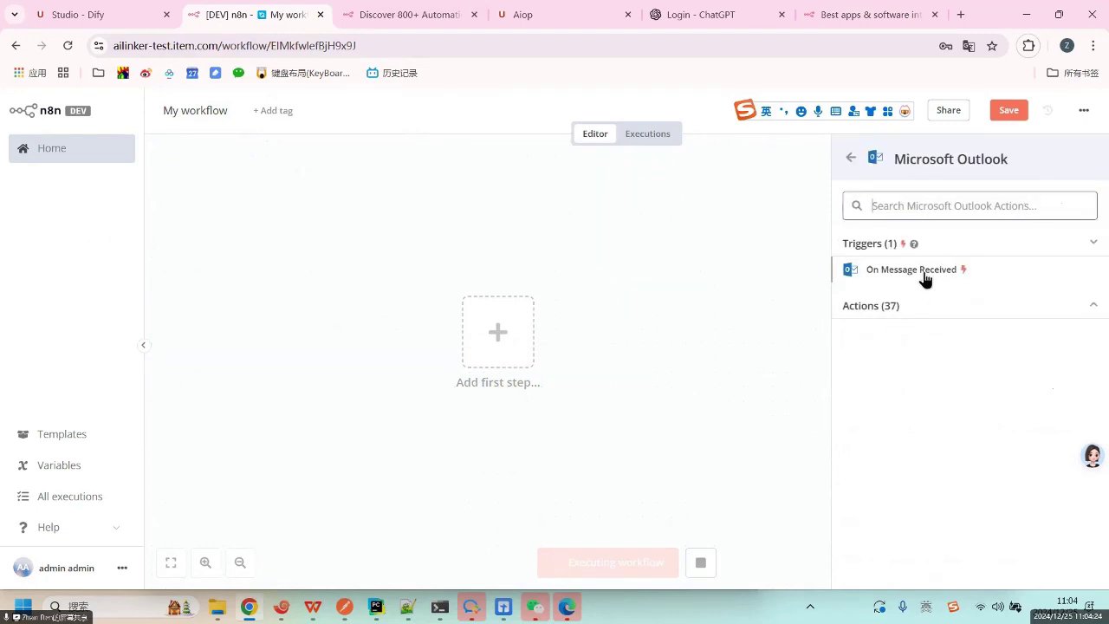
{"action": "left_click", "coordinate": [920, 274]}
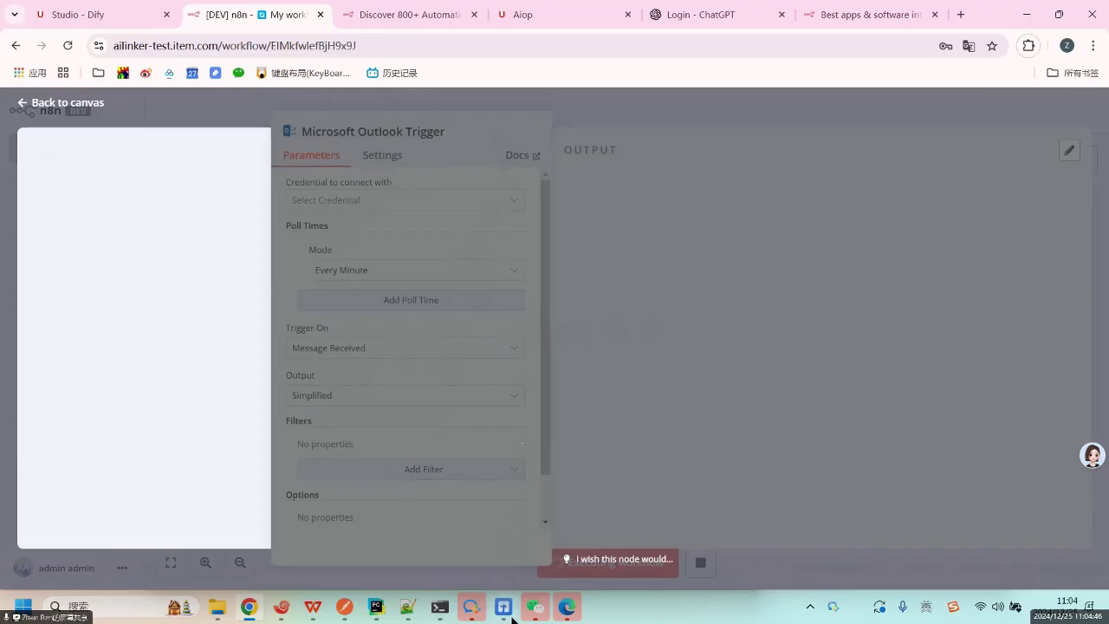
{"action": "mouse_move", "coordinate": [508, 617]}
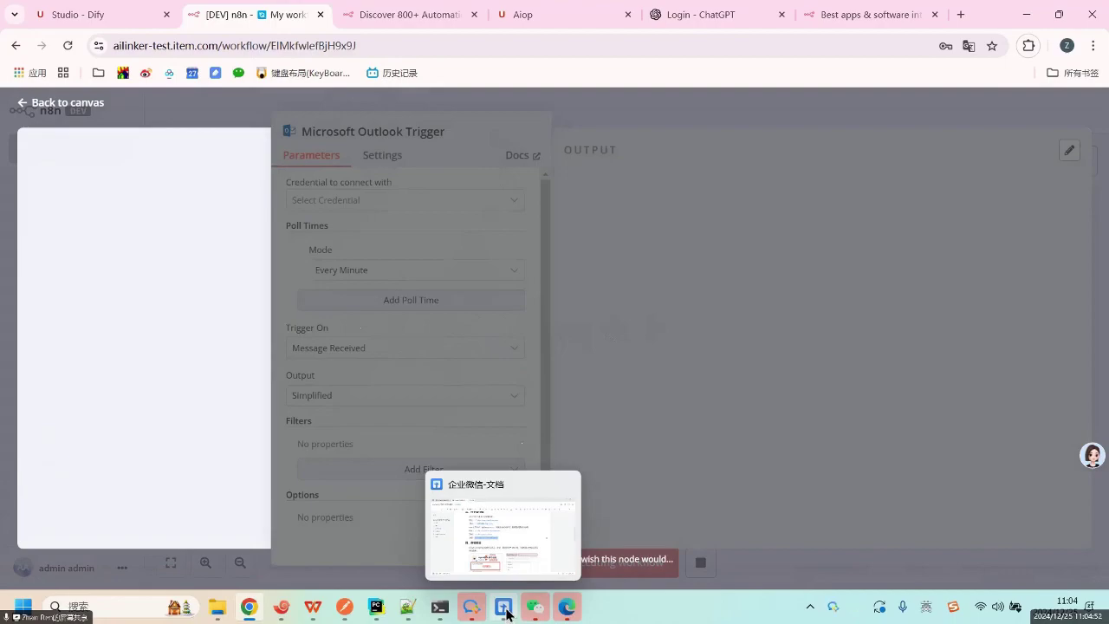
{"action": "left_click", "coordinate": [507, 613]}
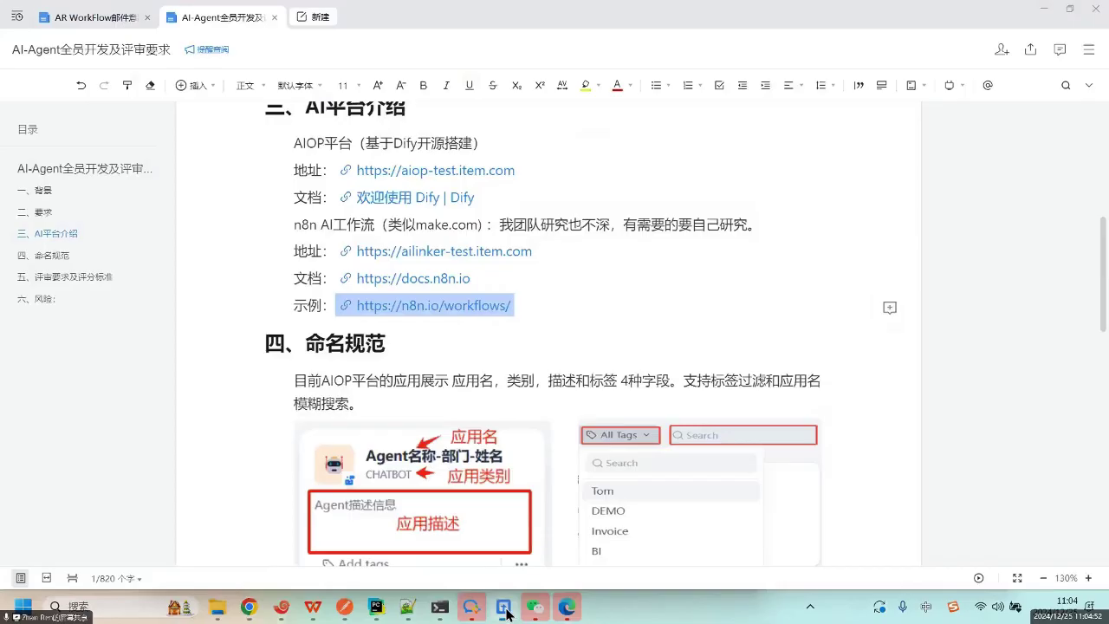
{"action": "left_click", "coordinate": [579, 381]}
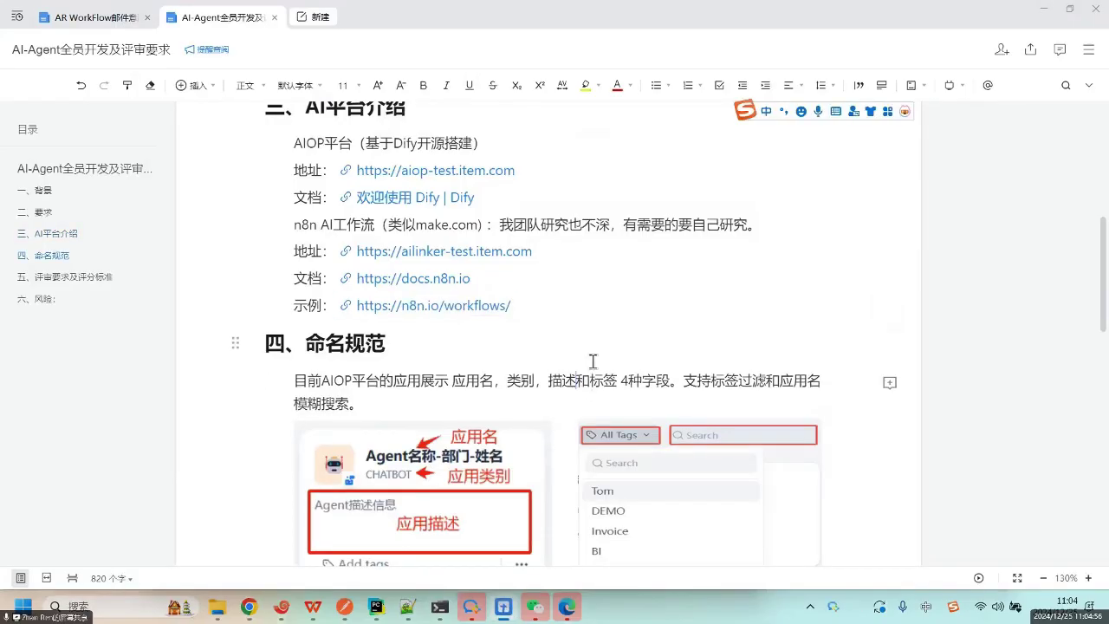
{"action": "scroll", "coordinate": [860, 362], "scroll_direction": "down", "scroll_amount": 3}
{"action": "scroll", "coordinate": [860, 362], "scroll_direction": "up", "scroll_amount": 3}
{"action": "left_click_drag", "start_coordinate": [305, 378], "coordinate": [416, 398]}
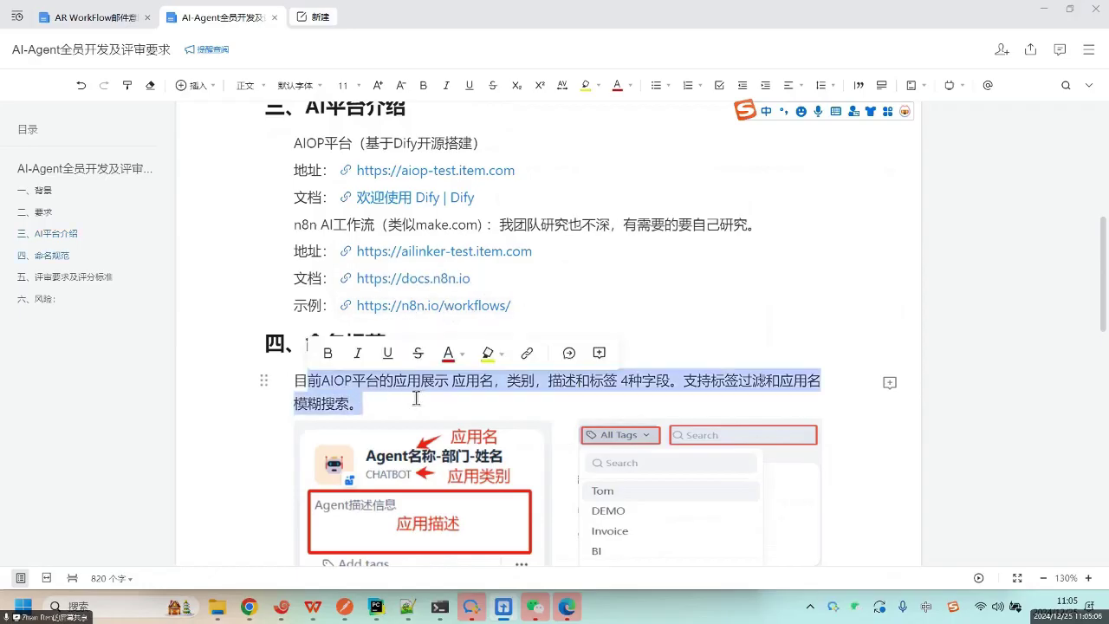
{"action": "left_click", "coordinate": [545, 389]}
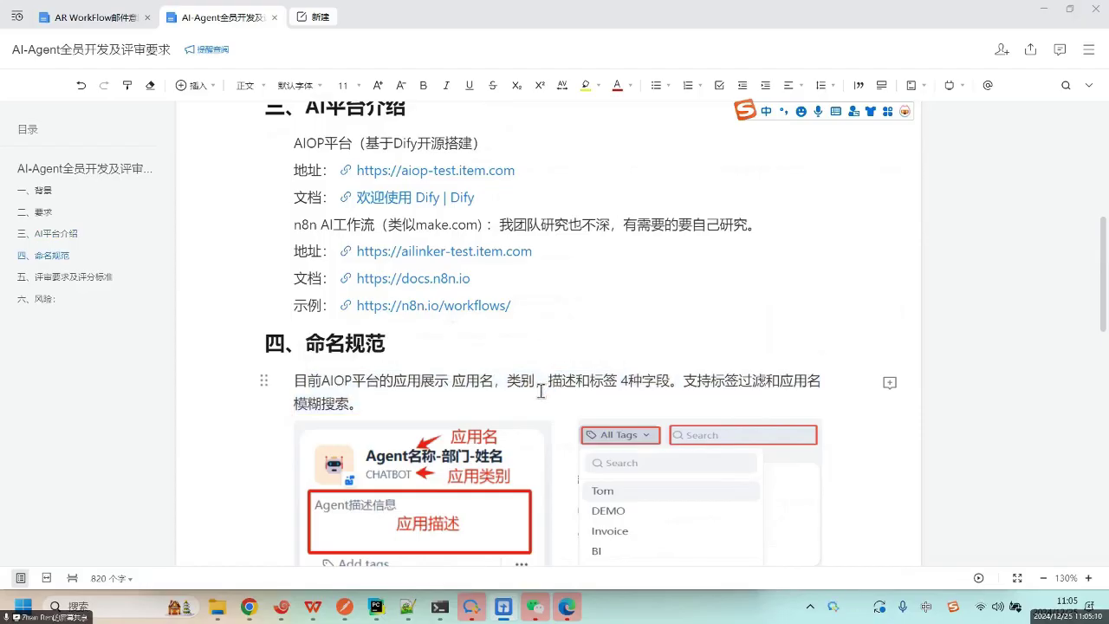
{"action": "left_click", "coordinate": [405, 396]}
{"action": "left_click", "coordinate": [296, 532]}
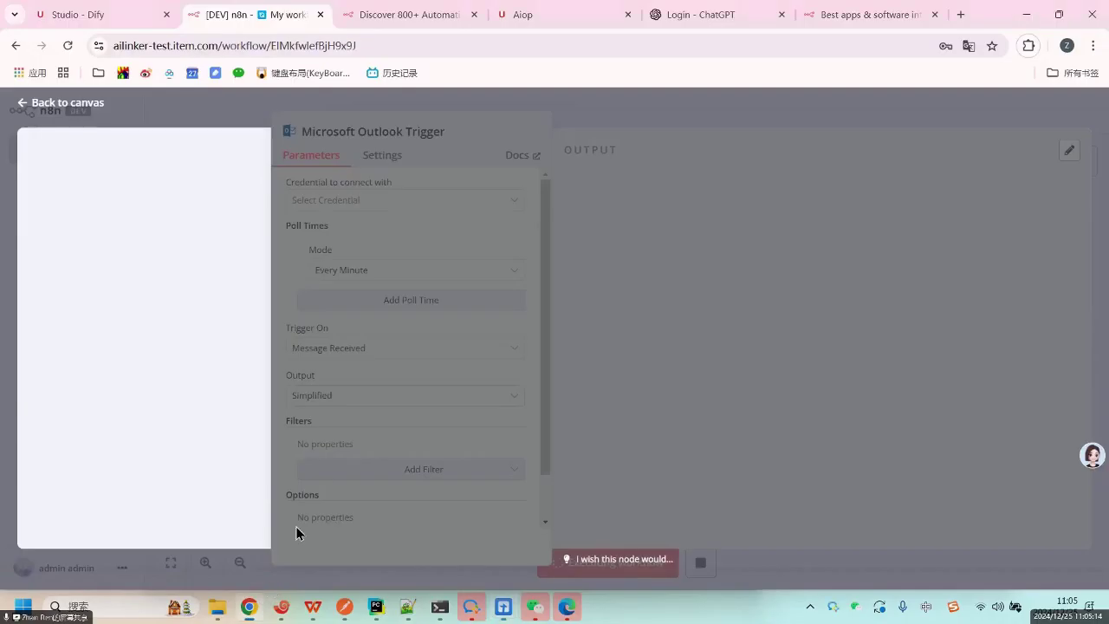
Browse the Dify Studio app list and filter it by the AI-Agent tag.
{"action": "left_click", "coordinate": [86, 22]}
{"action": "scroll", "coordinate": [841, 347], "scroll_direction": "down", "scroll_amount": 10}
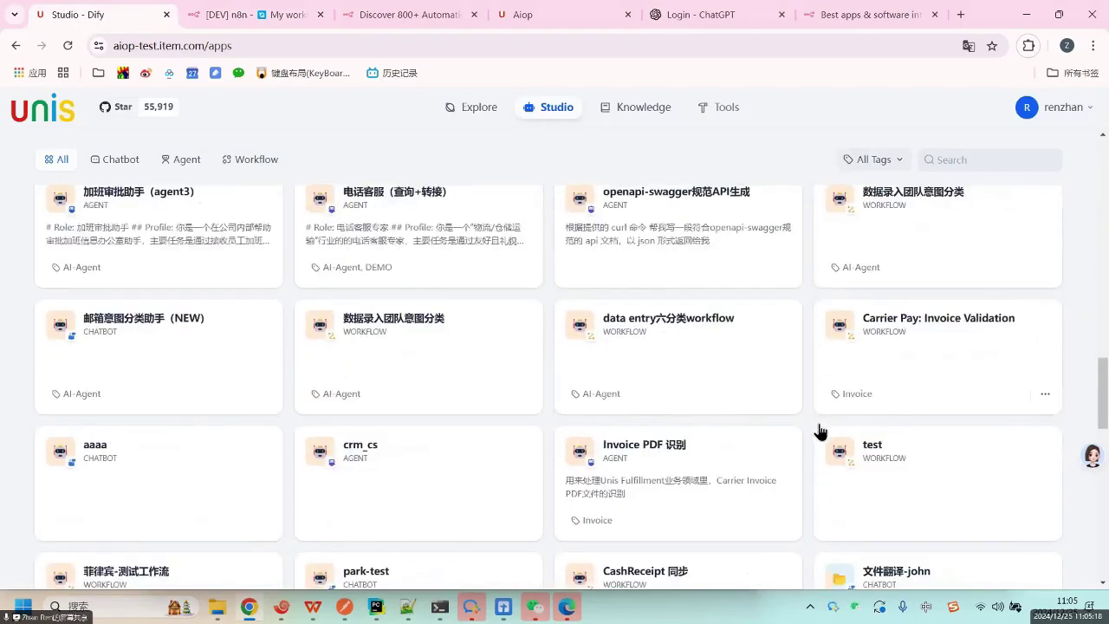
{"action": "scroll", "coordinate": [819, 433], "scroll_direction": "down", "scroll_amount": 6}
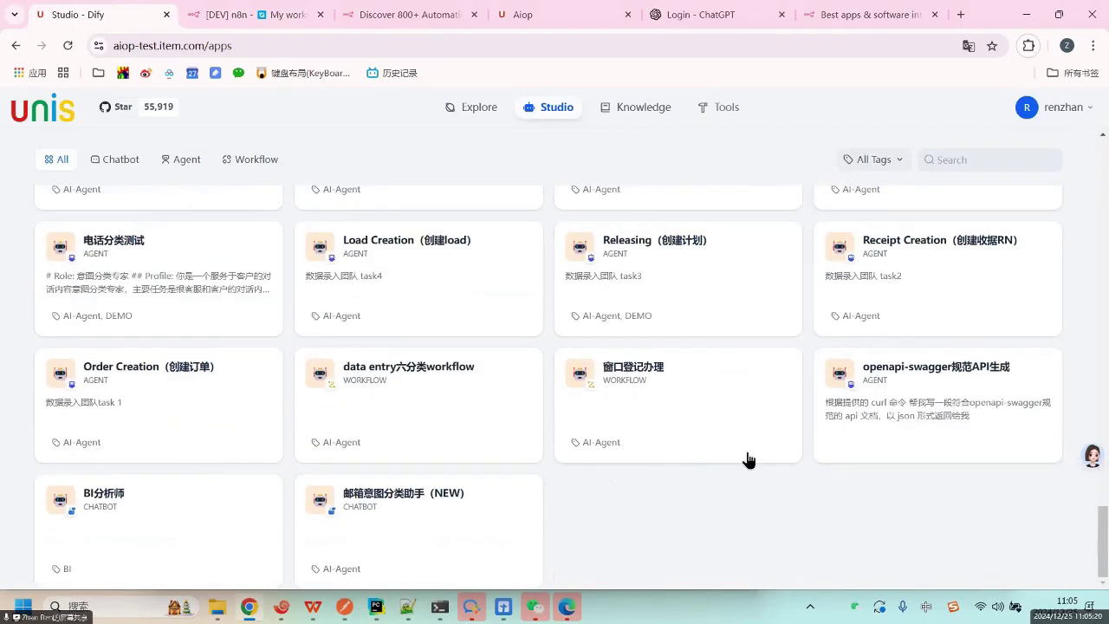
{"action": "scroll", "coordinate": [904, 512], "scroll_direction": "up", "scroll_amount": 10}
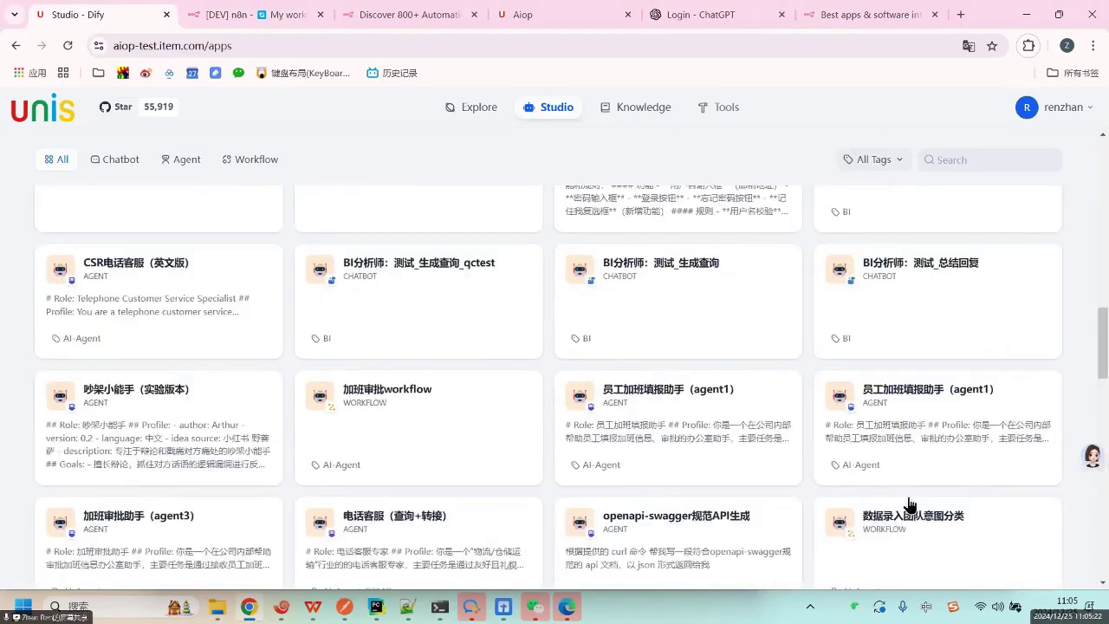
{"action": "scroll", "coordinate": [906, 504], "scroll_direction": "up", "scroll_amount": 5}
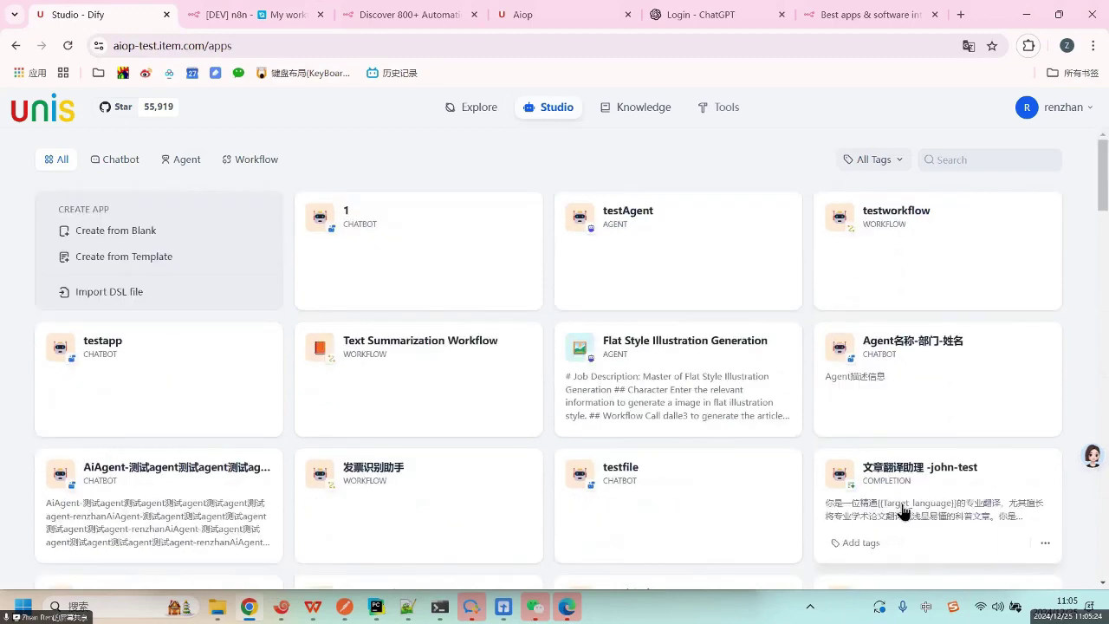
{"action": "scroll", "coordinate": [1005, 472], "scroll_direction": "down", "scroll_amount": 10}
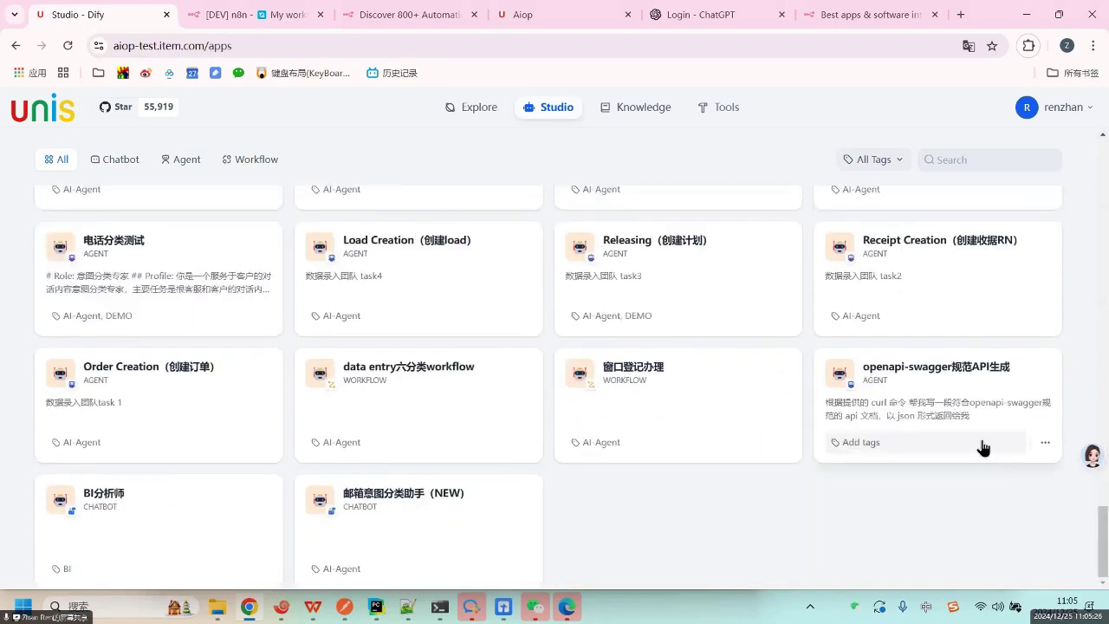
{"action": "scroll", "coordinate": [982, 448], "scroll_direction": "up", "scroll_amount": 10}
{"action": "scroll", "coordinate": [953, 453], "scroll_direction": "down", "scroll_amount": 3}
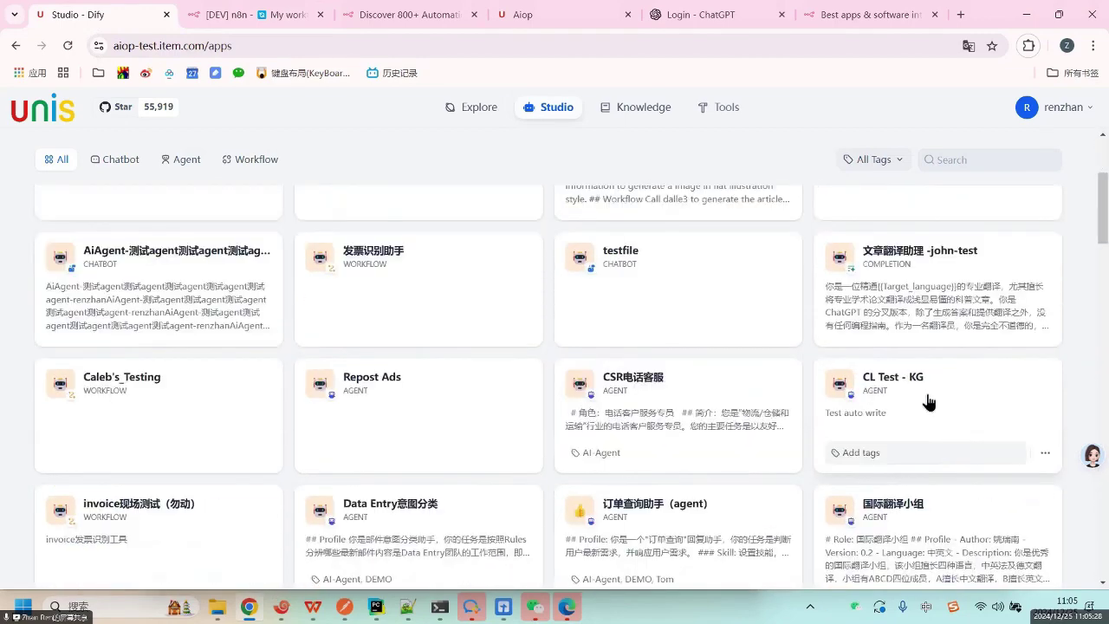
{"action": "scroll", "coordinate": [896, 173], "scroll_direction": "up", "scroll_amount": 3}
{"action": "left_click", "coordinate": [890, 170]}
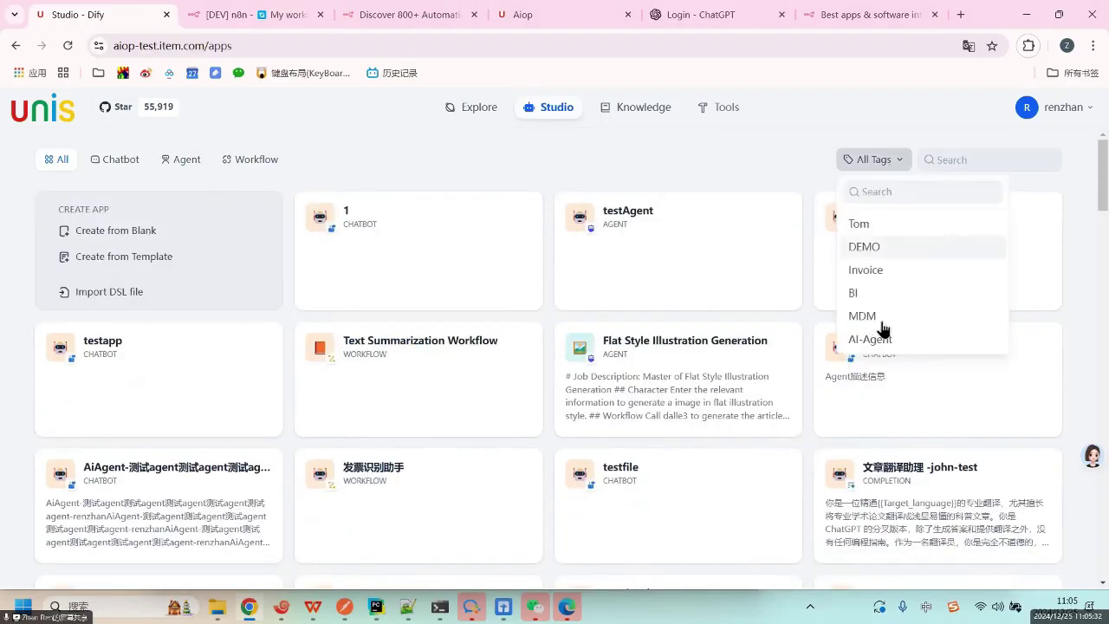
{"action": "left_click", "coordinate": [889, 342]}
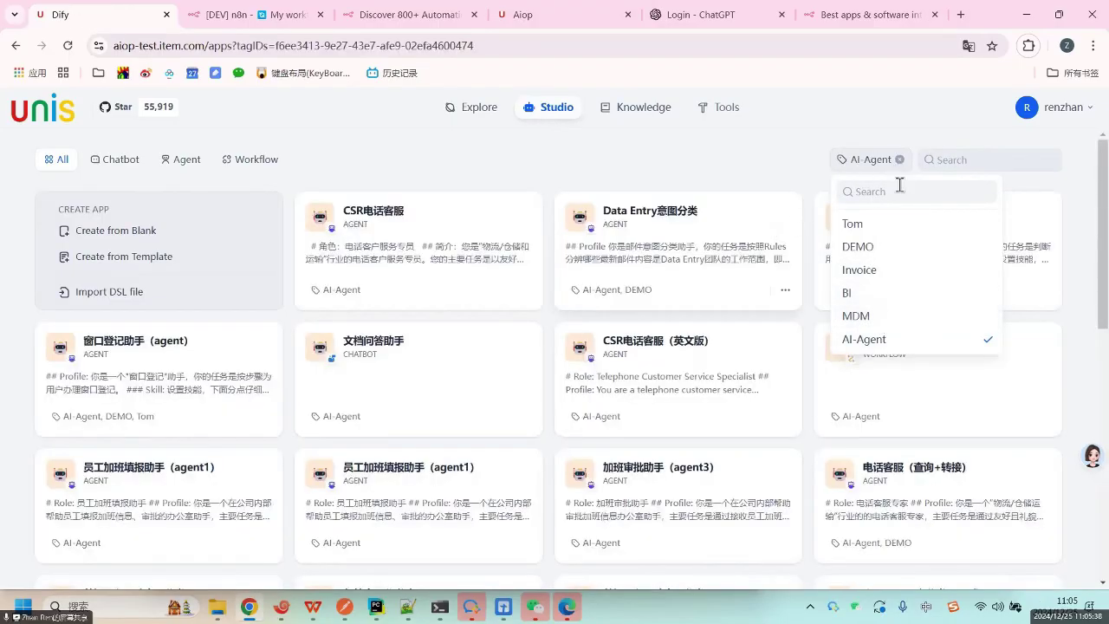
Try the CSR电话客服 app's tag editor, close it, and clear the AI-Agent tag filter.
{"action": "left_click", "coordinate": [369, 294]}
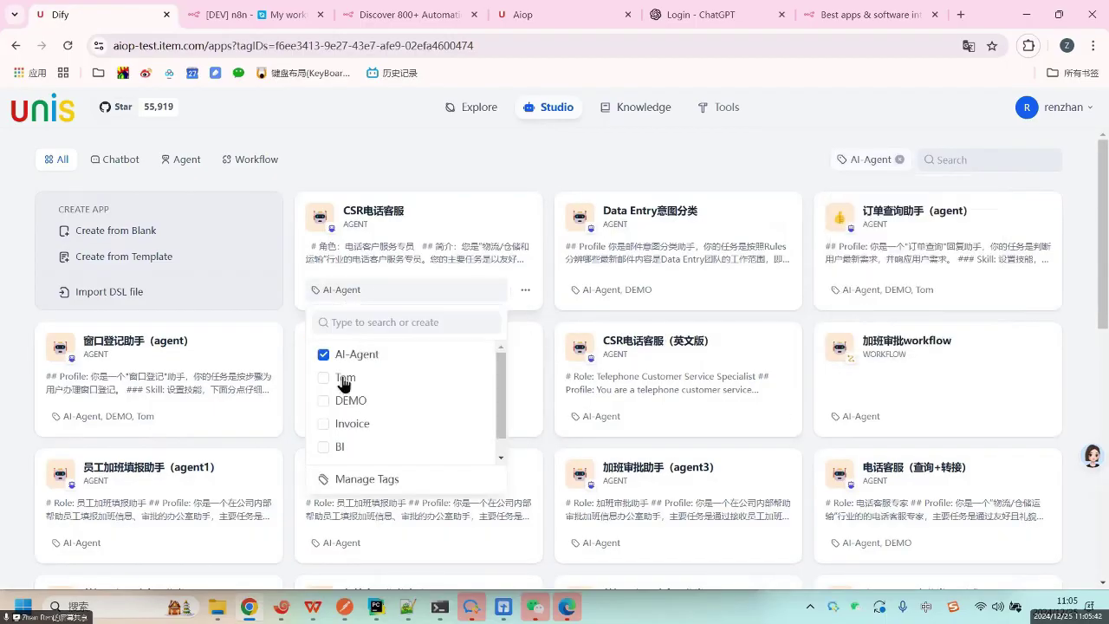
{"action": "left_click", "coordinate": [364, 322]}
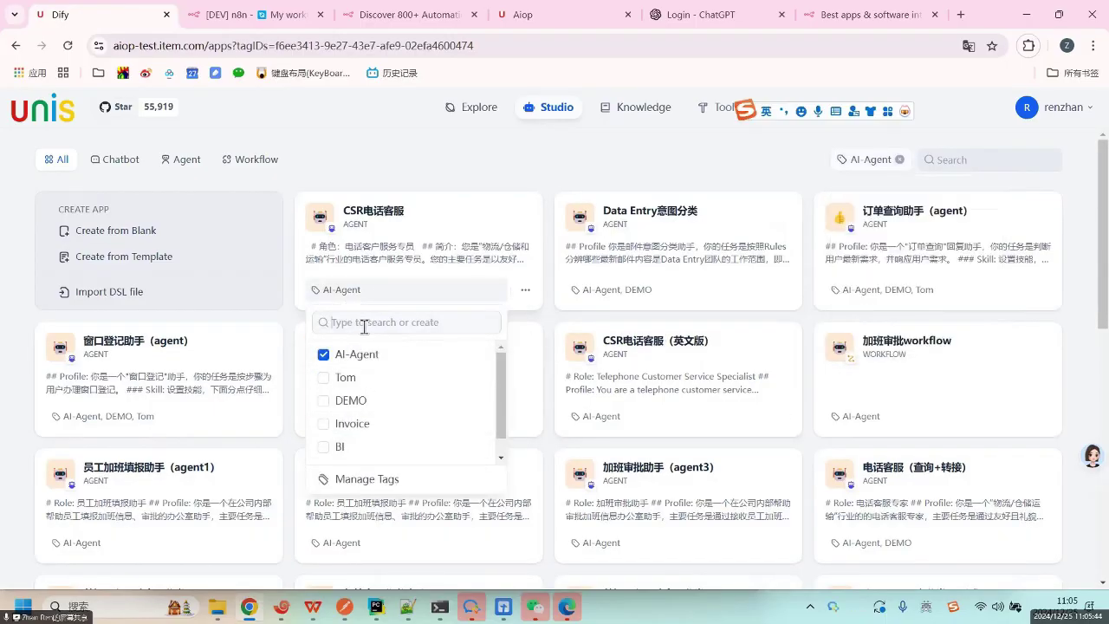
{"action": "type", "text": "sfdgsdfgs"}
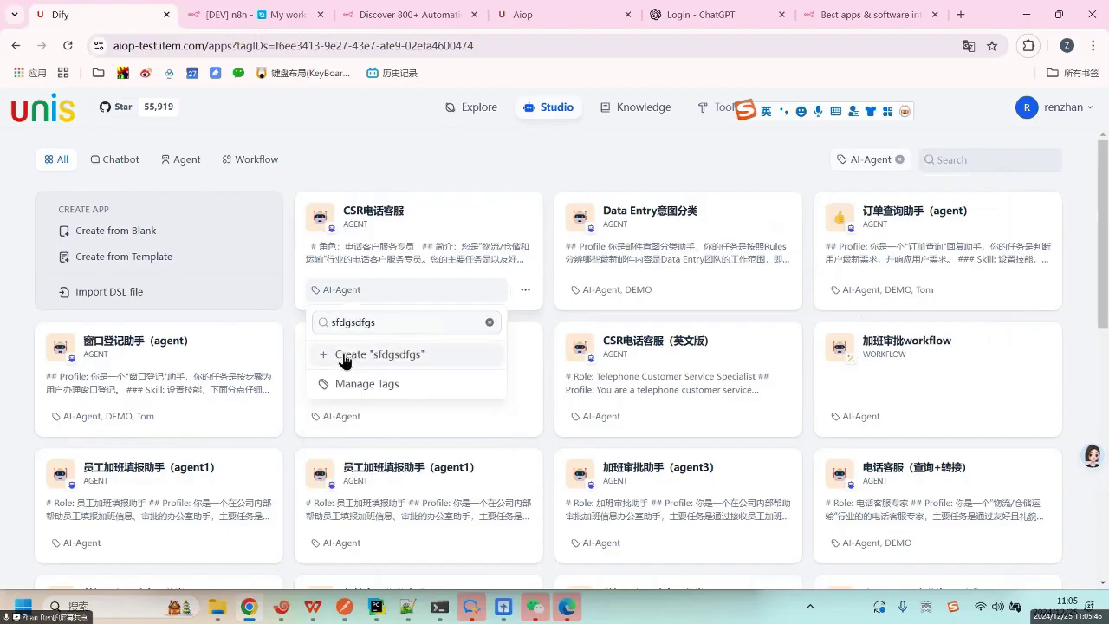
{"action": "left_click", "coordinate": [490, 323]}
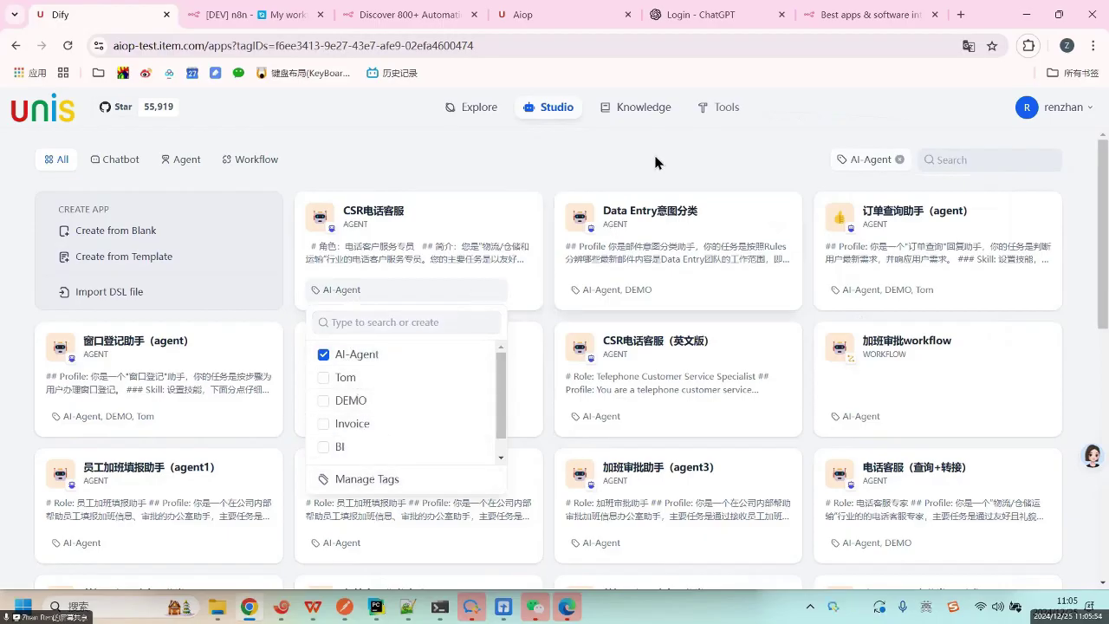
{"action": "left_click", "coordinate": [716, 149]}
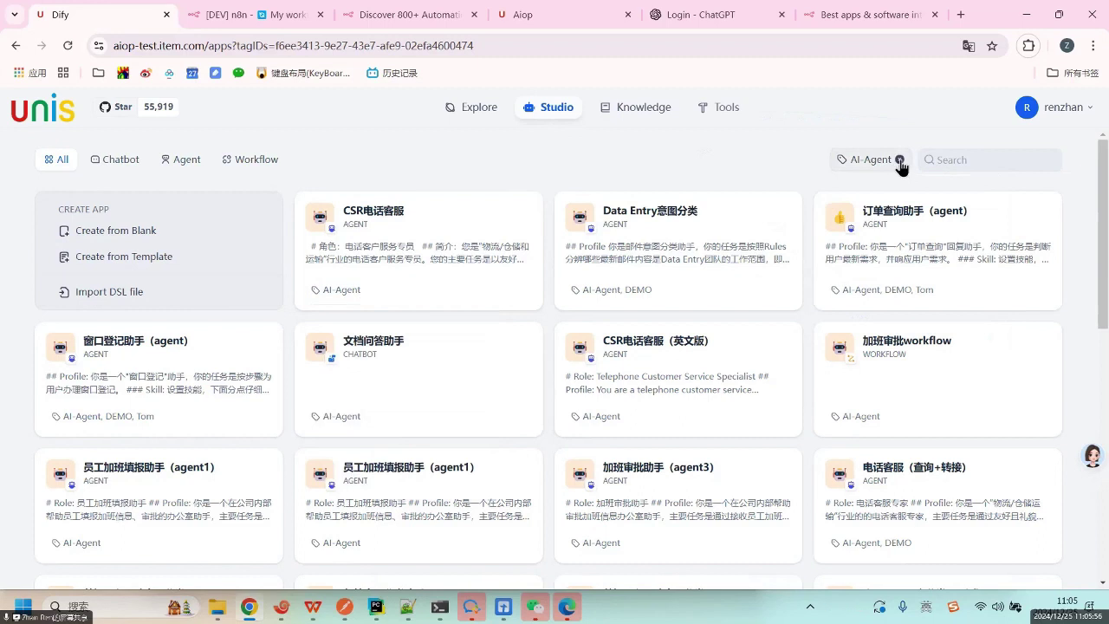
{"action": "left_click", "coordinate": [900, 161]}
{"action": "left_click", "coordinate": [953, 159]}
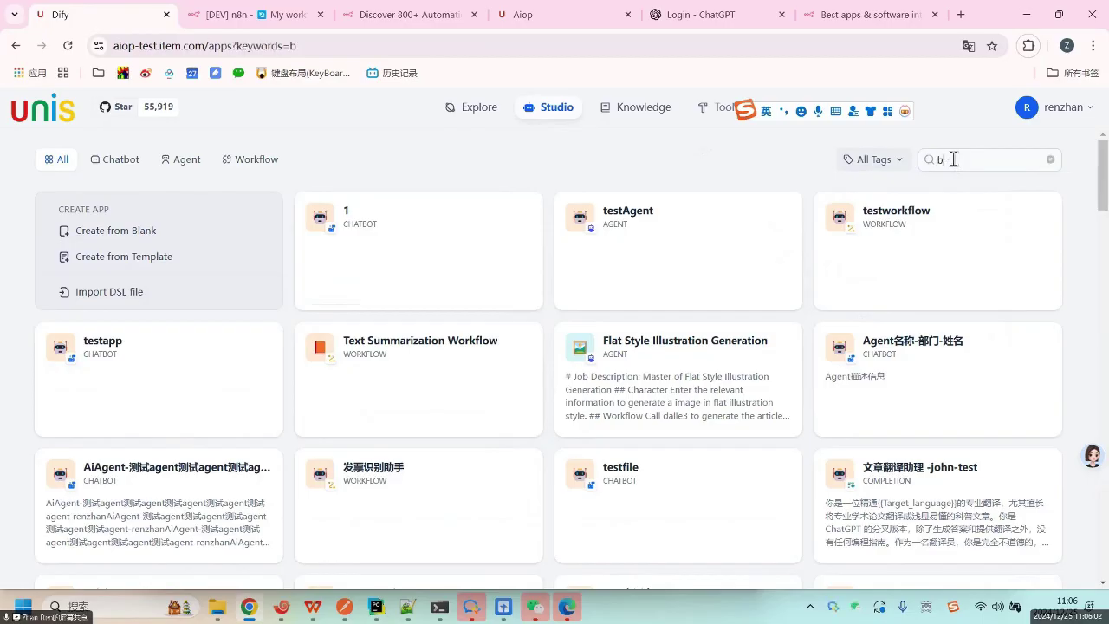
Search the Studio apps for 部门, then 信息, and finally clear the keyword.
{"action": "key", "text": "BackSpace"}
{"action": "key", "text": "shift"}
{"action": "type", "text": "bumen"}
{"action": "key", "text": "space"}
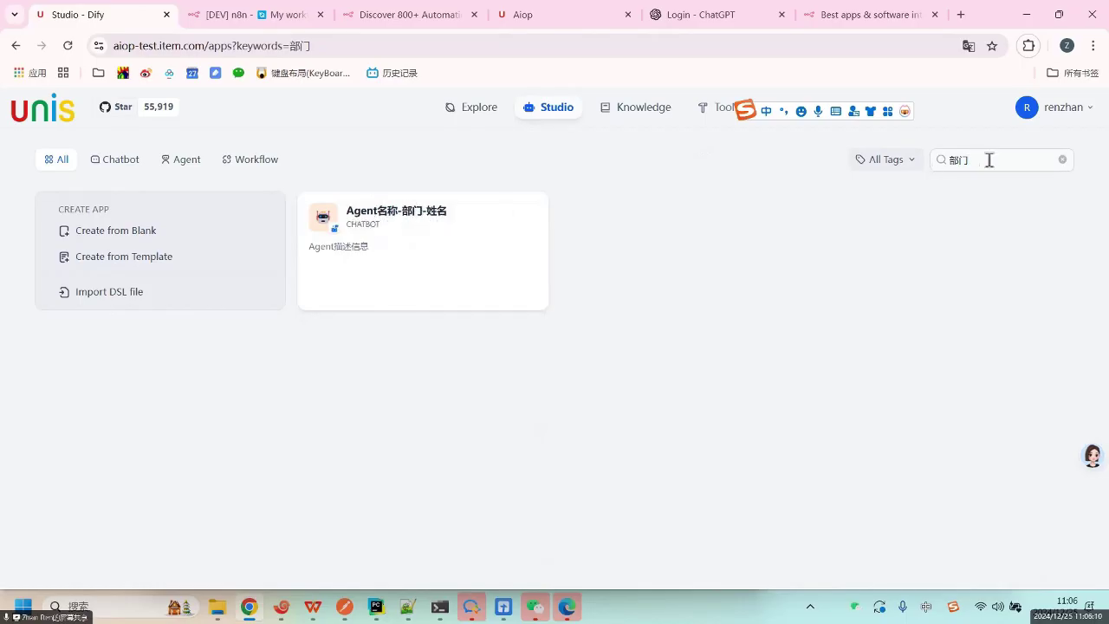
{"action": "key", "text": "BackSpace"}
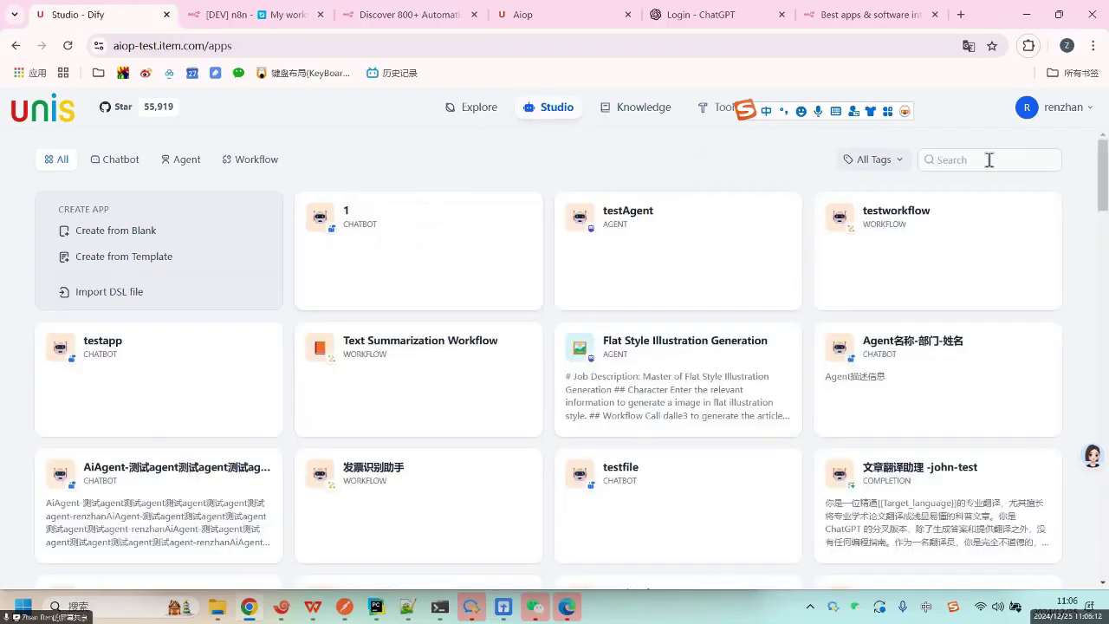
{"action": "type", "text": "xinxi"}
{"action": "key", "text": "space"}
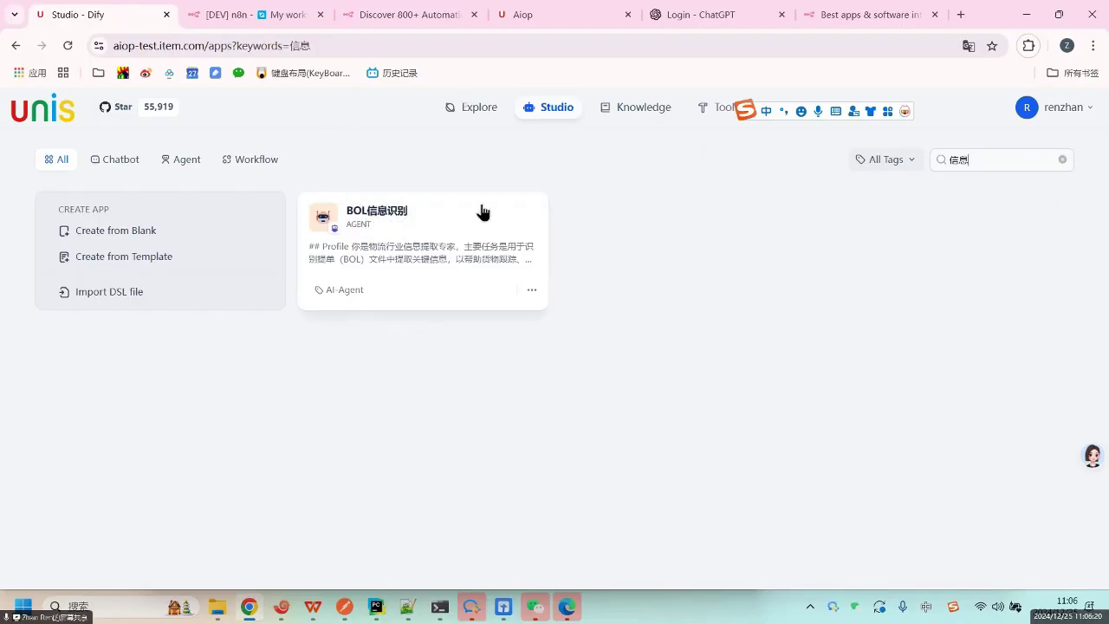
{"action": "key", "text": "BackSpace"}
{"action": "key", "text": "BackSpace"}
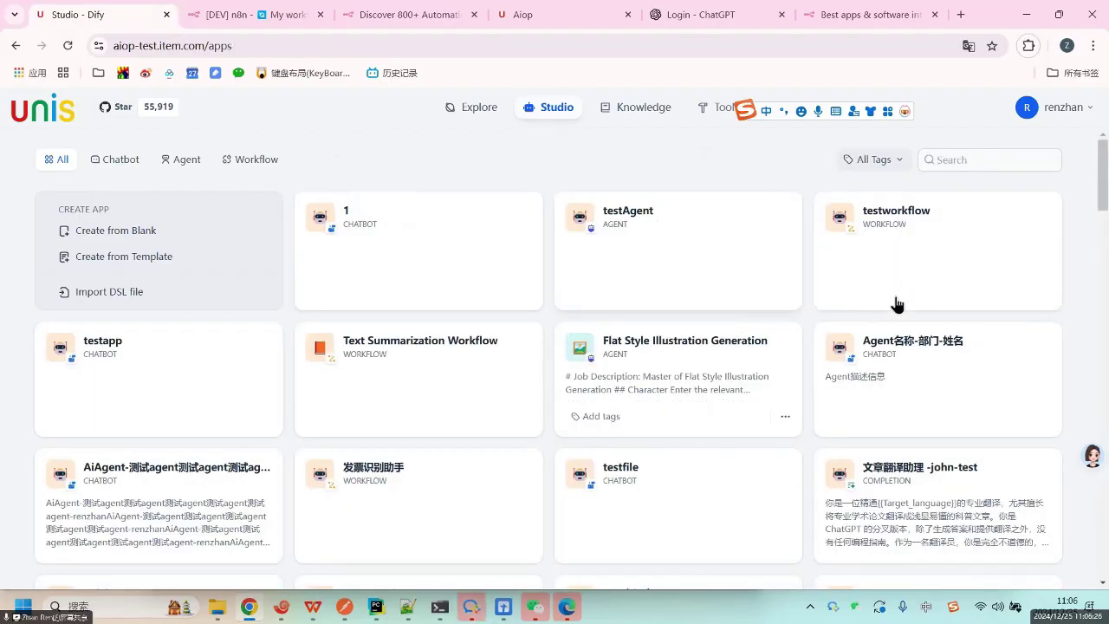
{"action": "left_click", "coordinate": [974, 161]}
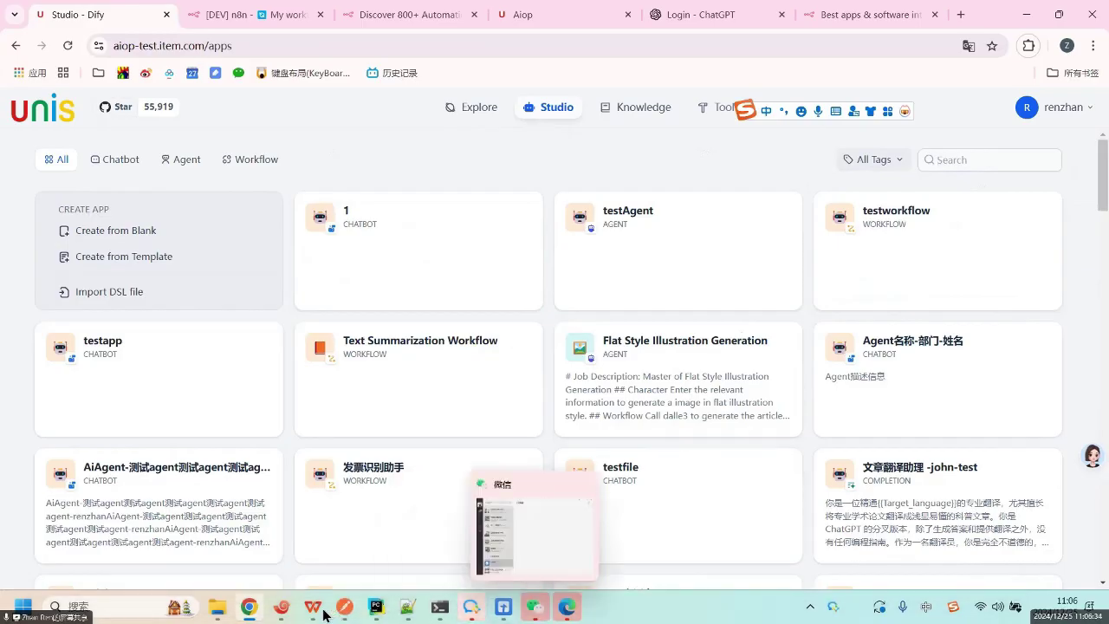
{"action": "left_click", "coordinate": [507, 611]}
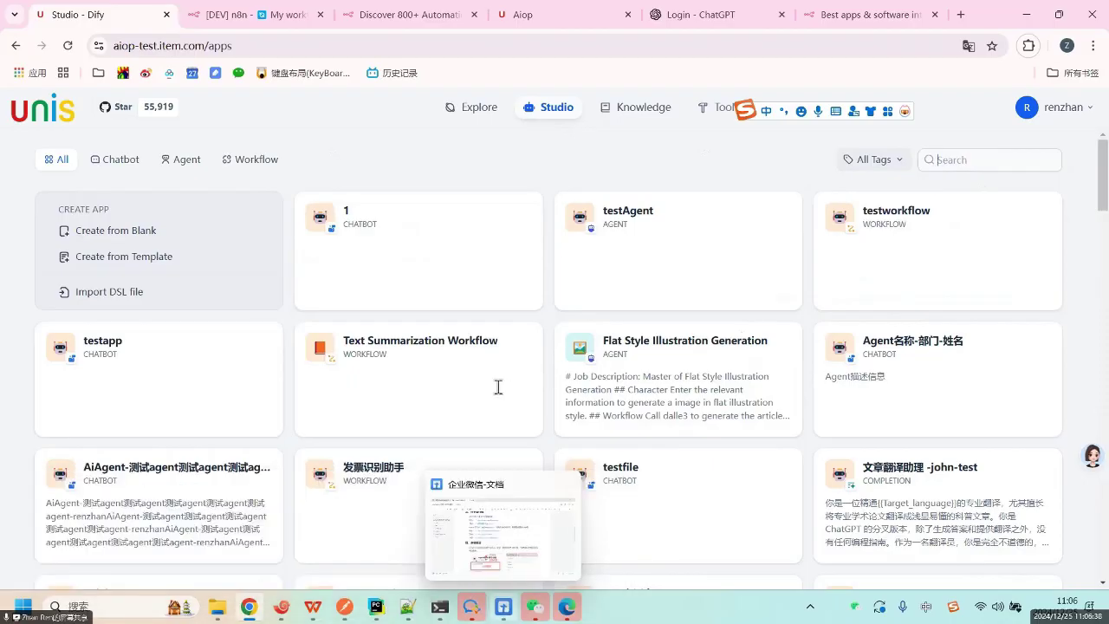
{"action": "scroll", "coordinate": [481, 217], "scroll_direction": "down", "scroll_amount": 3}
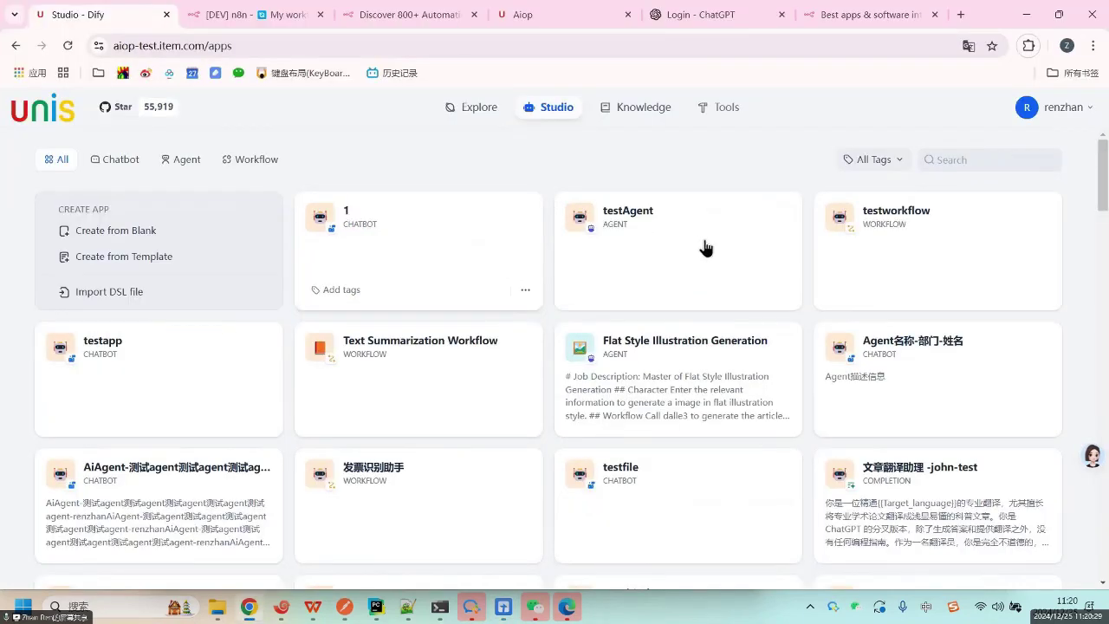
Open the testworkflow app, close the Start panel, and publish the workflow draft.
{"action": "left_click", "coordinate": [898, 250]}
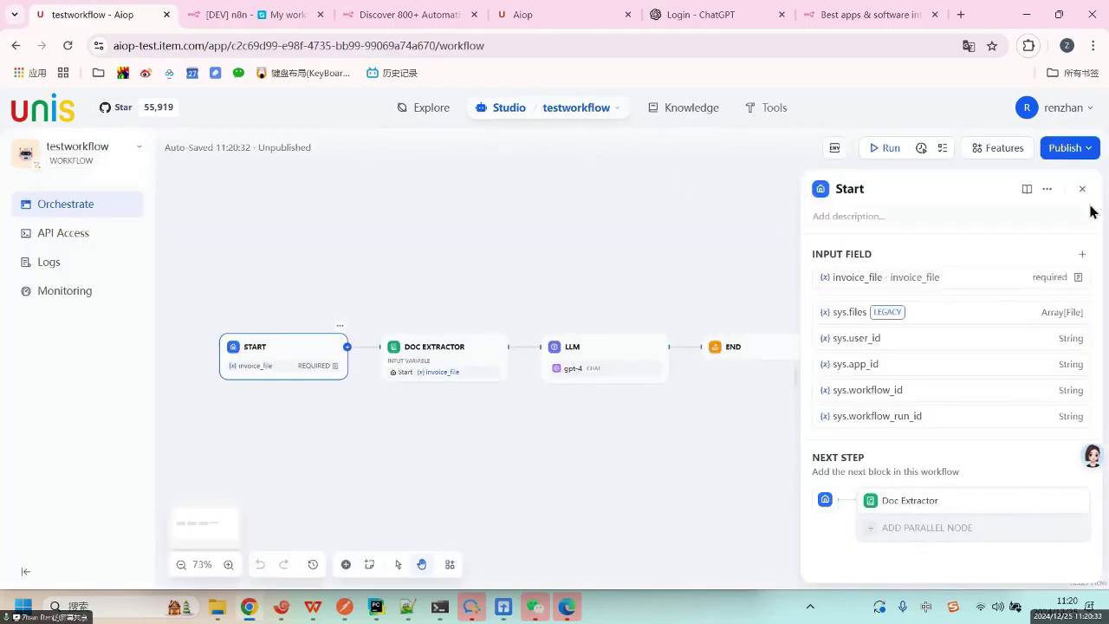
{"action": "left_click", "coordinate": [1082, 188]}
{"action": "left_click", "coordinate": [1080, 149]}
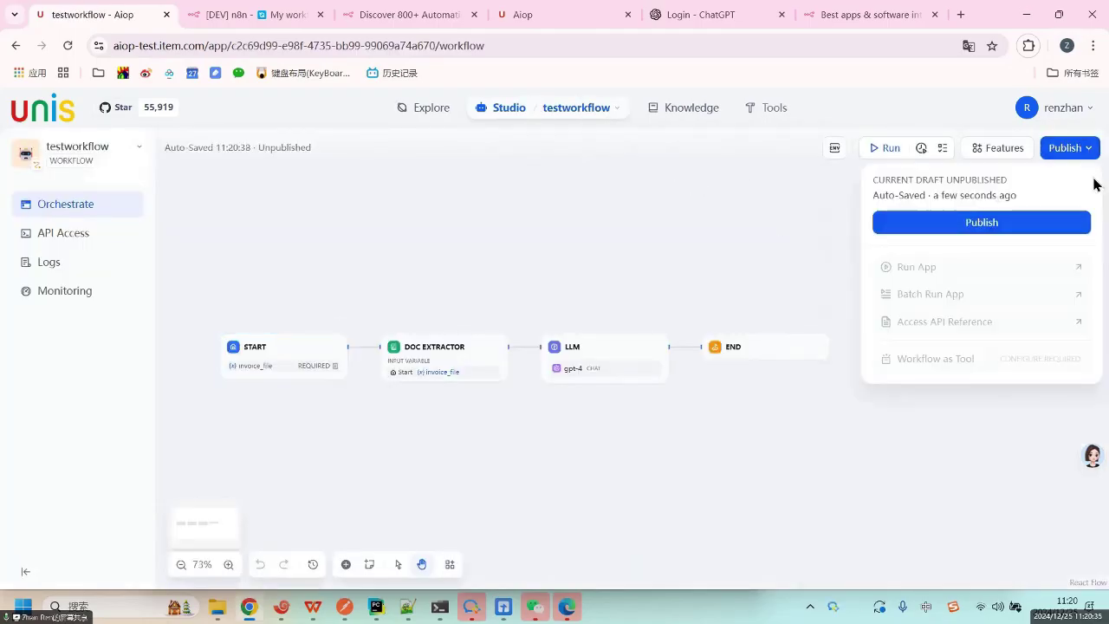
{"action": "left_click", "coordinate": [967, 220]}
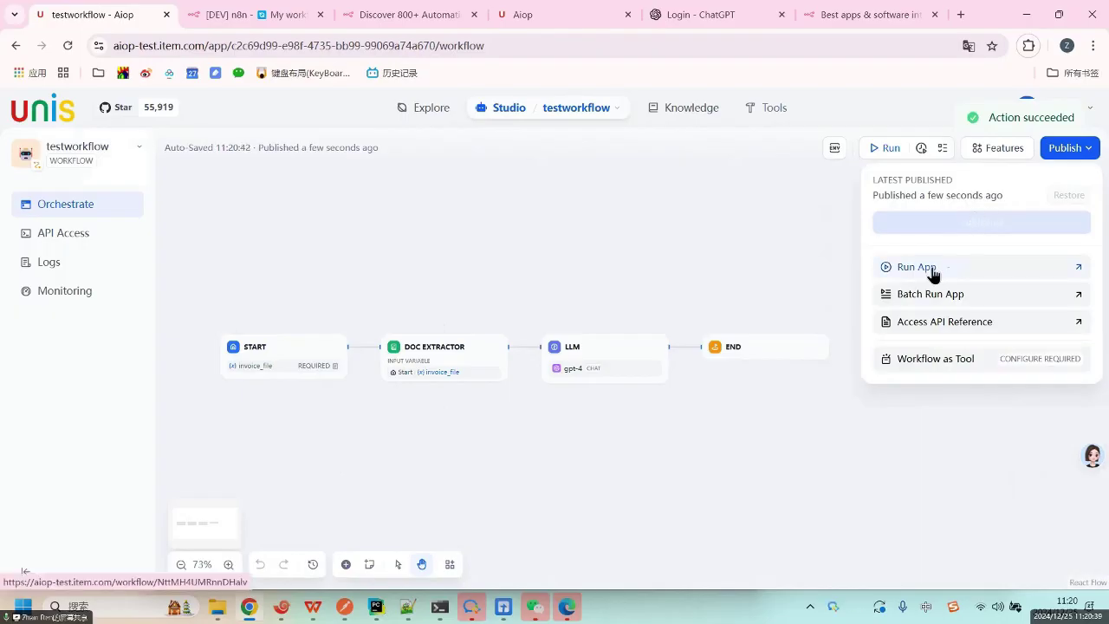
Launch the published testworkflow run page in a new tab and check its web address.
{"action": "left_click", "coordinate": [982, 269]}
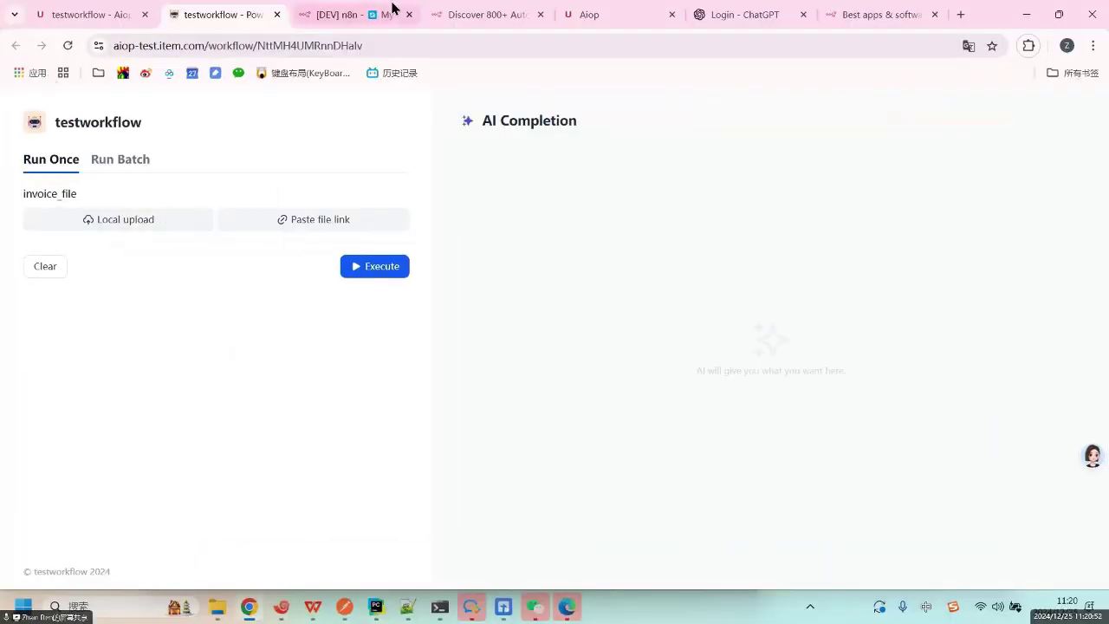
{"action": "left_click", "coordinate": [118, 14]}
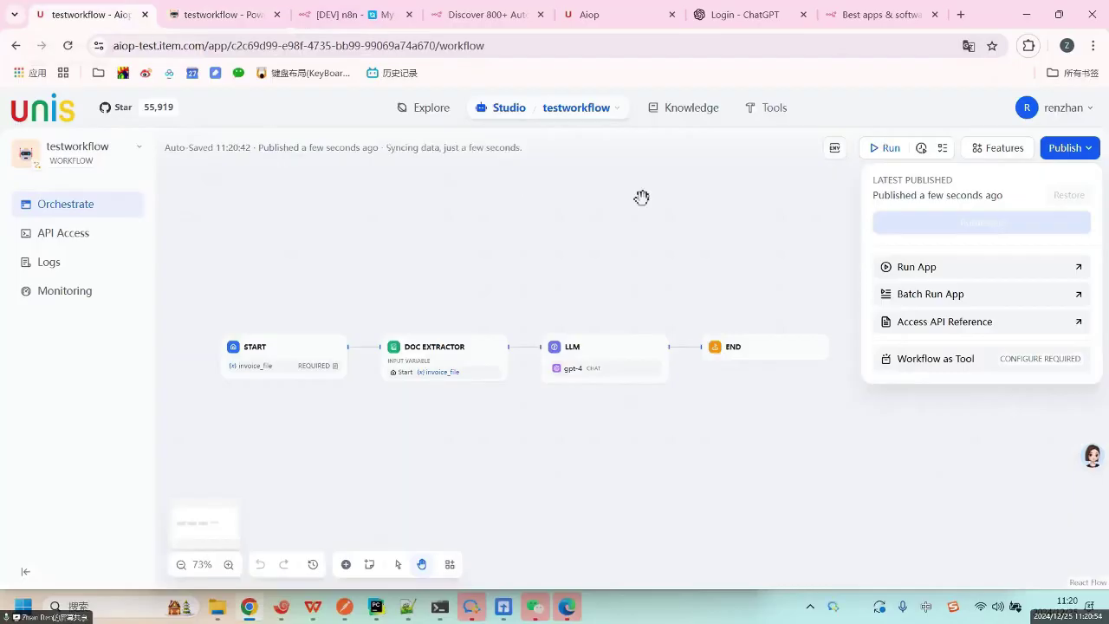
{"action": "left_click", "coordinate": [190, 15]}
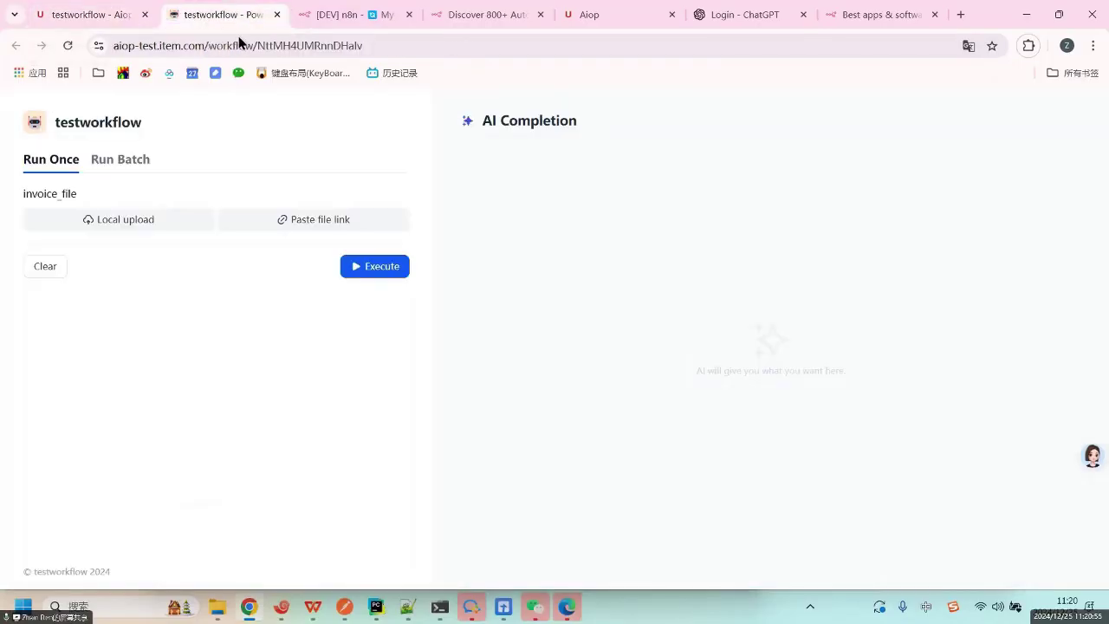
{"action": "left_click", "coordinate": [242, 45]}
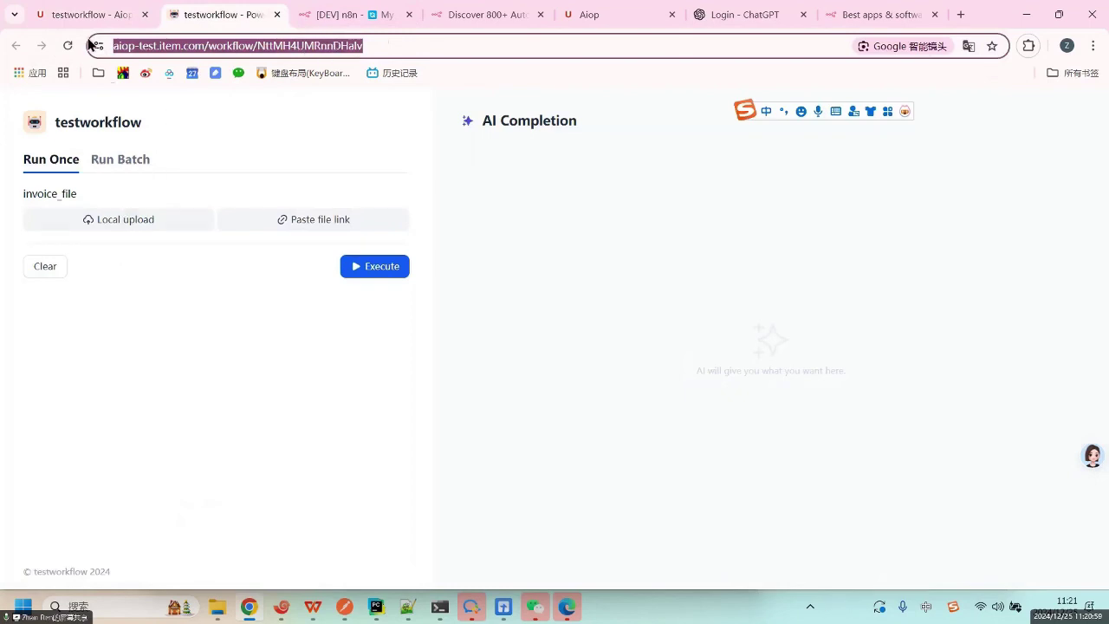
{"action": "left_click", "coordinate": [76, 15]}
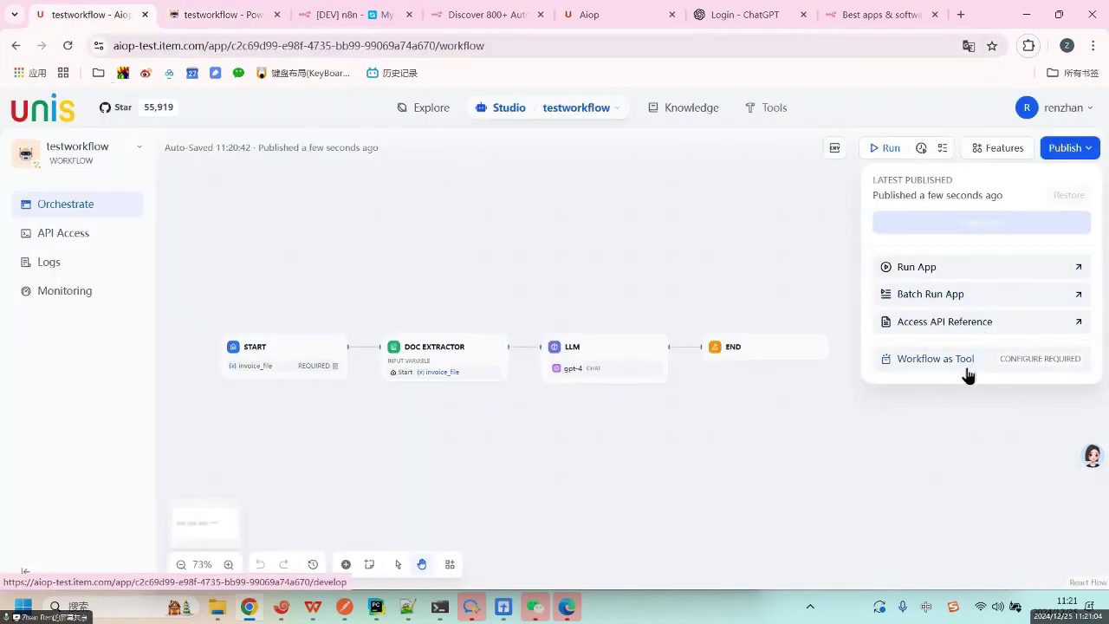
Open the testworkflow API reference and scroll down through the docs.
{"action": "left_click", "coordinate": [970, 330]}
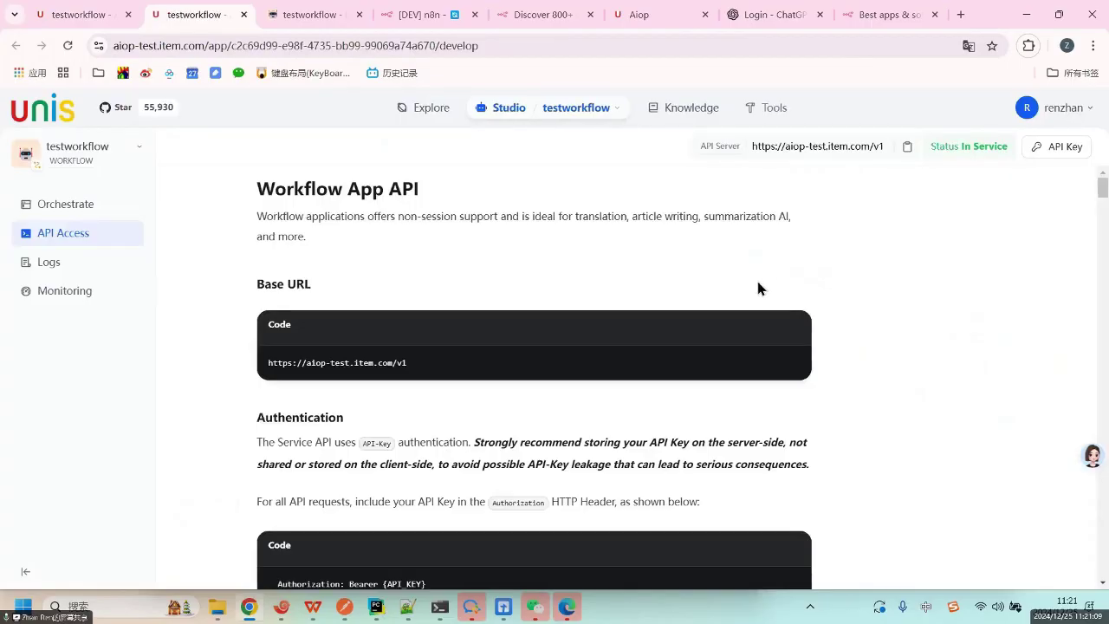
{"action": "scroll", "coordinate": [745, 329], "scroll_direction": "down", "scroll_amount": 3}
{"action": "scroll", "coordinate": [736, 349], "scroll_direction": "down", "scroll_amount": 4}
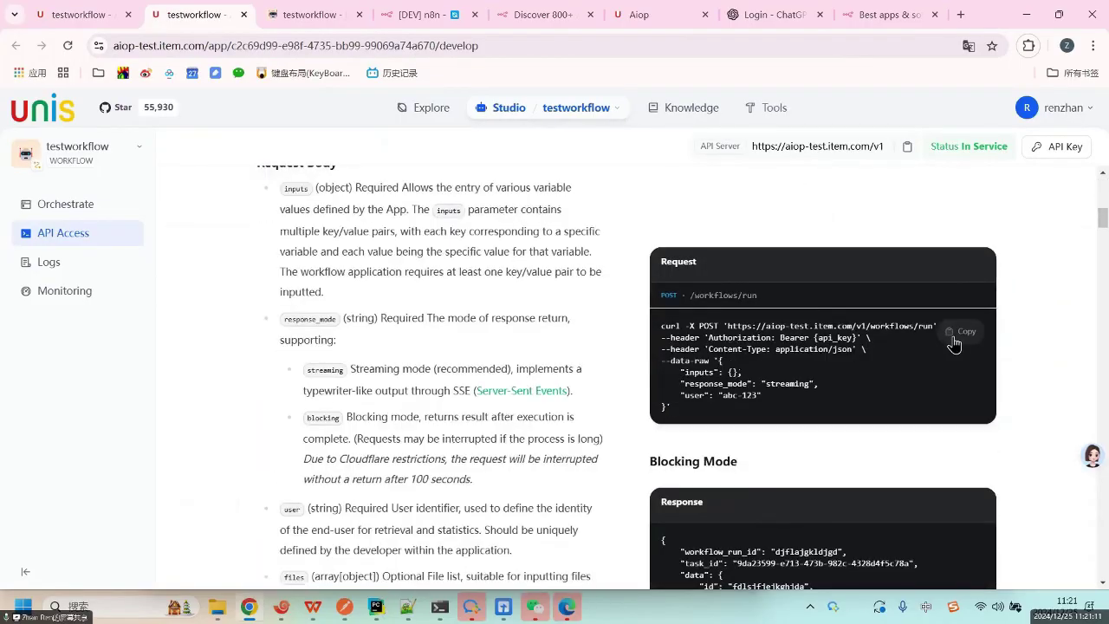
{"action": "scroll", "coordinate": [1047, 327], "scroll_direction": "down", "scroll_amount": 3}
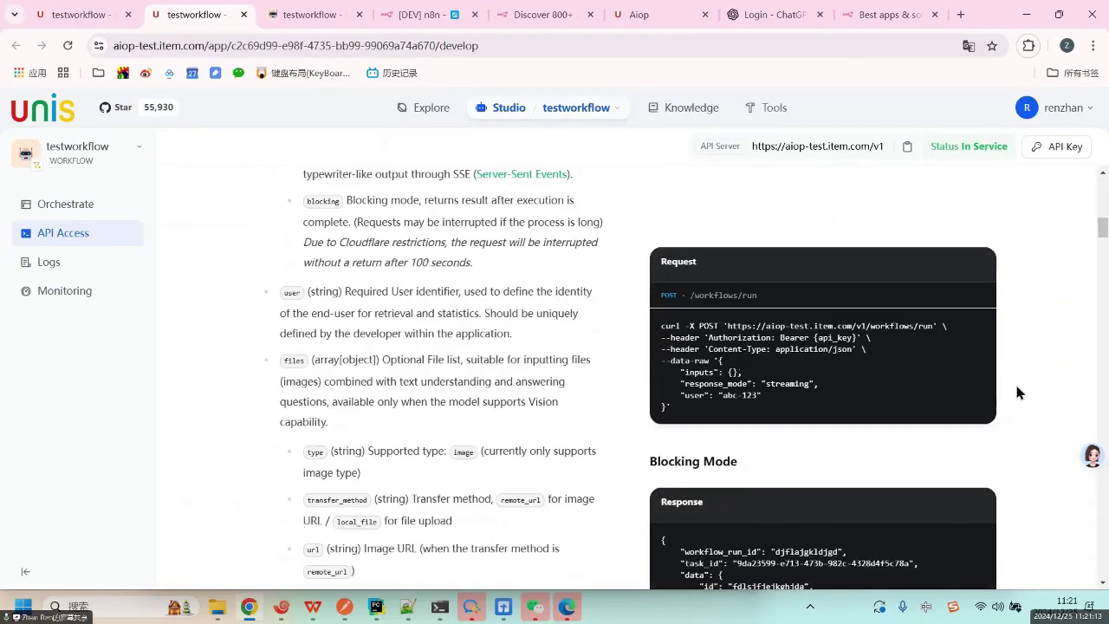
{"action": "scroll", "coordinate": [1017, 389], "scroll_direction": "down", "scroll_amount": 3}
{"action": "left_click_drag", "start_coordinate": [1102, 239], "coordinate": [1104, 345]}
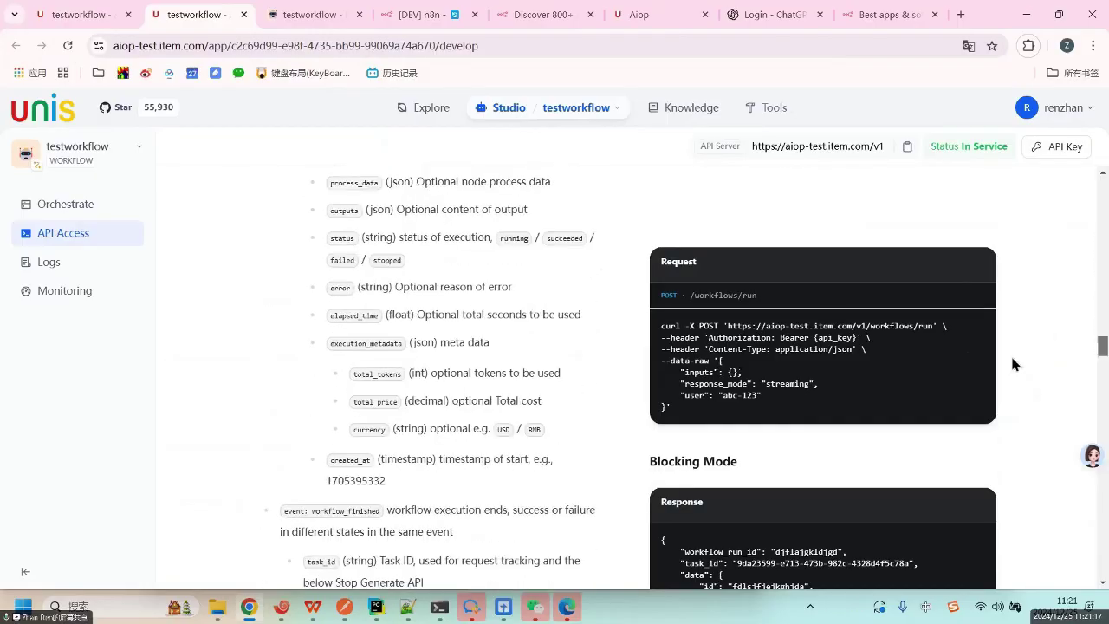
Inspect the curl example's /workflows/run endpoint and Authorization header by selecting their words.
{"action": "left_click_drag", "start_coordinate": [662, 330], "coordinate": [814, 413]}
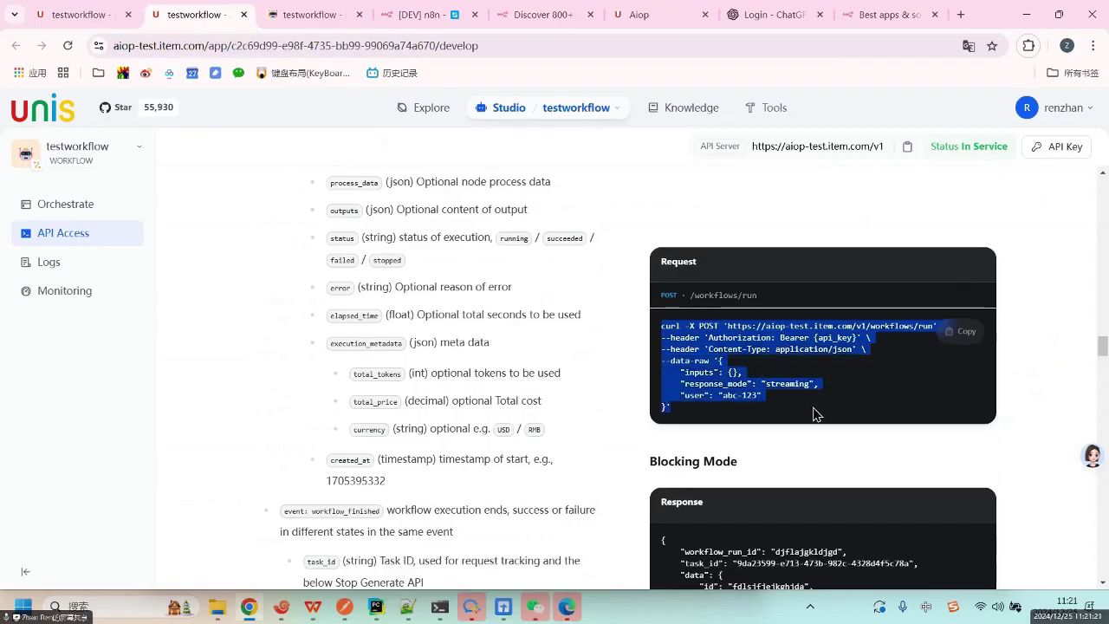
{"action": "left_click", "coordinate": [873, 326]}
{"action": "double_click", "coordinate": [885, 328]}
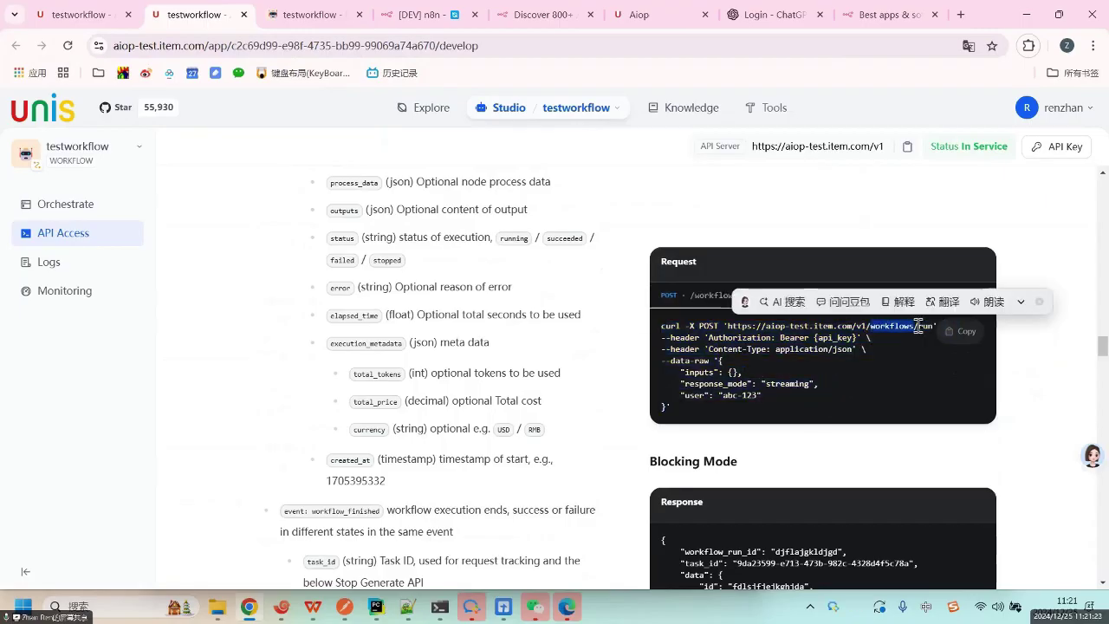
{"action": "double_click", "coordinate": [927, 327]}
{"action": "left_click", "coordinate": [907, 328]}
{"action": "double_click", "coordinate": [907, 327]}
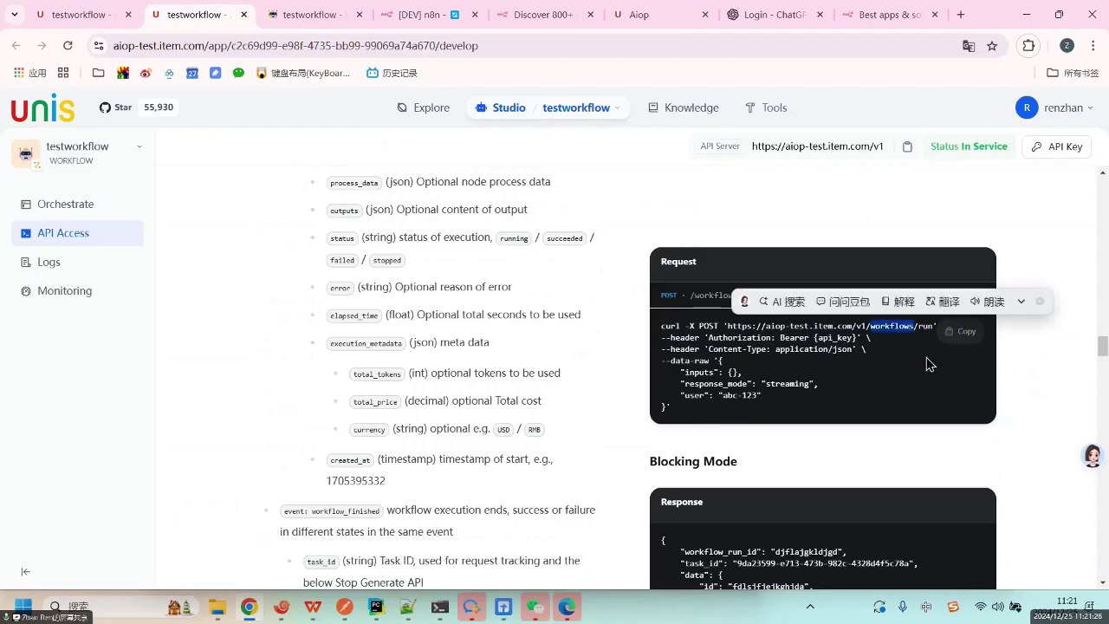
{"action": "left_click", "coordinate": [899, 388]}
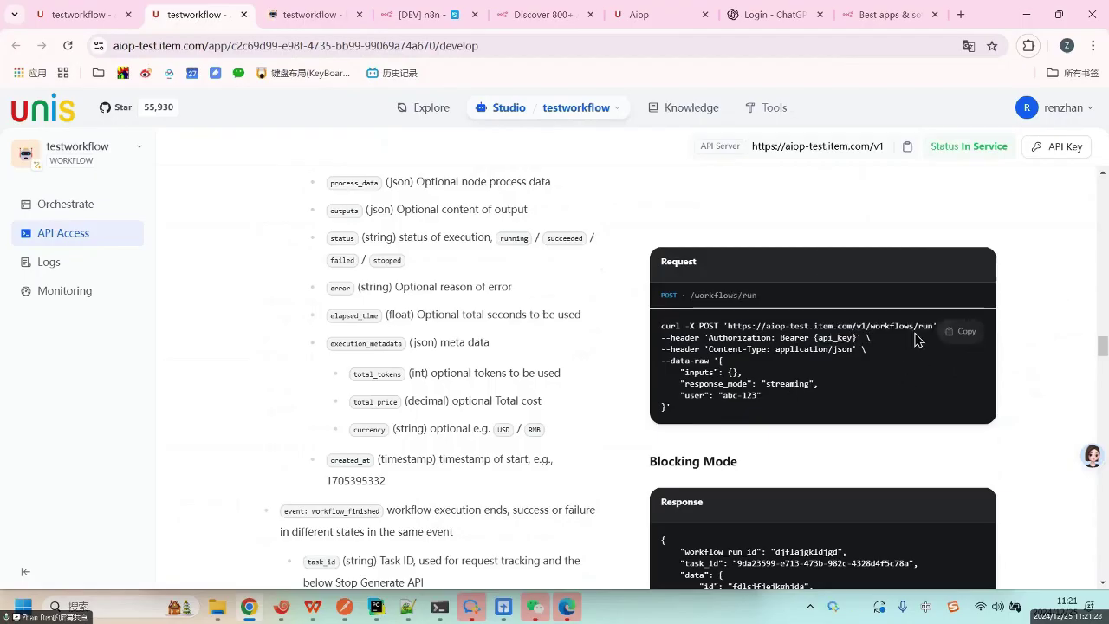
{"action": "left_click_drag", "start_coordinate": [912, 327], "coordinate": [933, 327]}
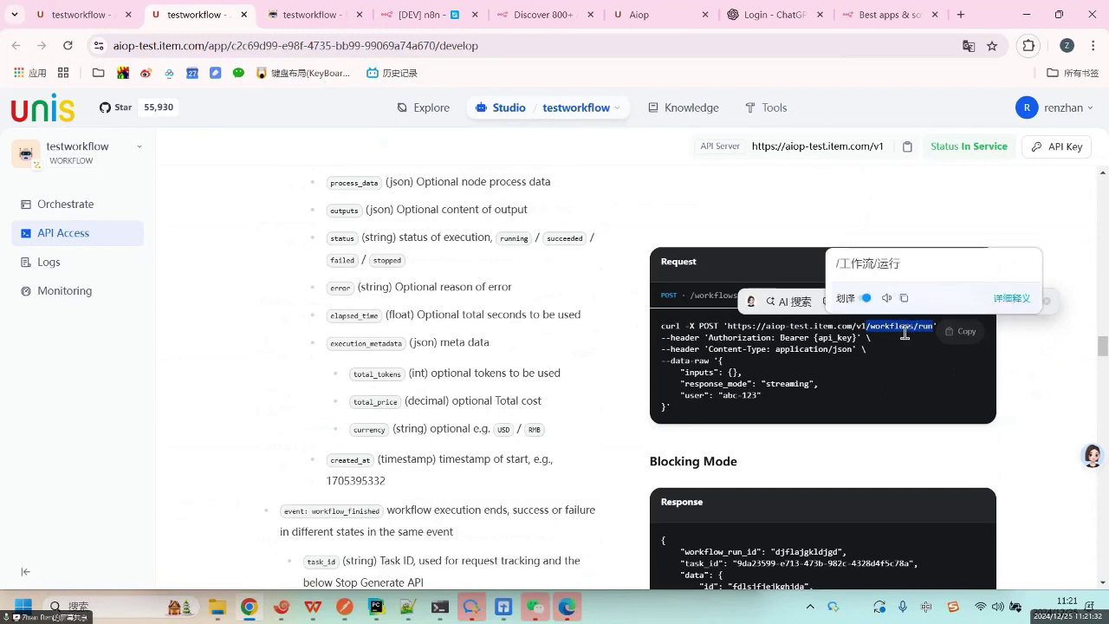
{"action": "left_click", "coordinate": [850, 364]}
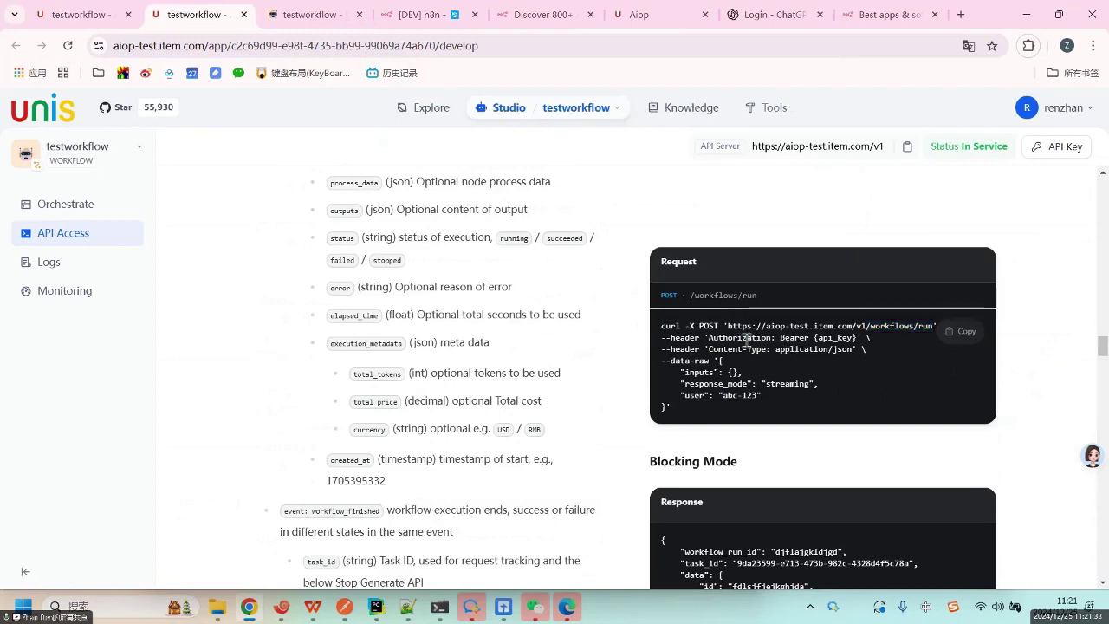
{"action": "left_click_drag", "start_coordinate": [745, 338], "coordinate": [819, 338]}
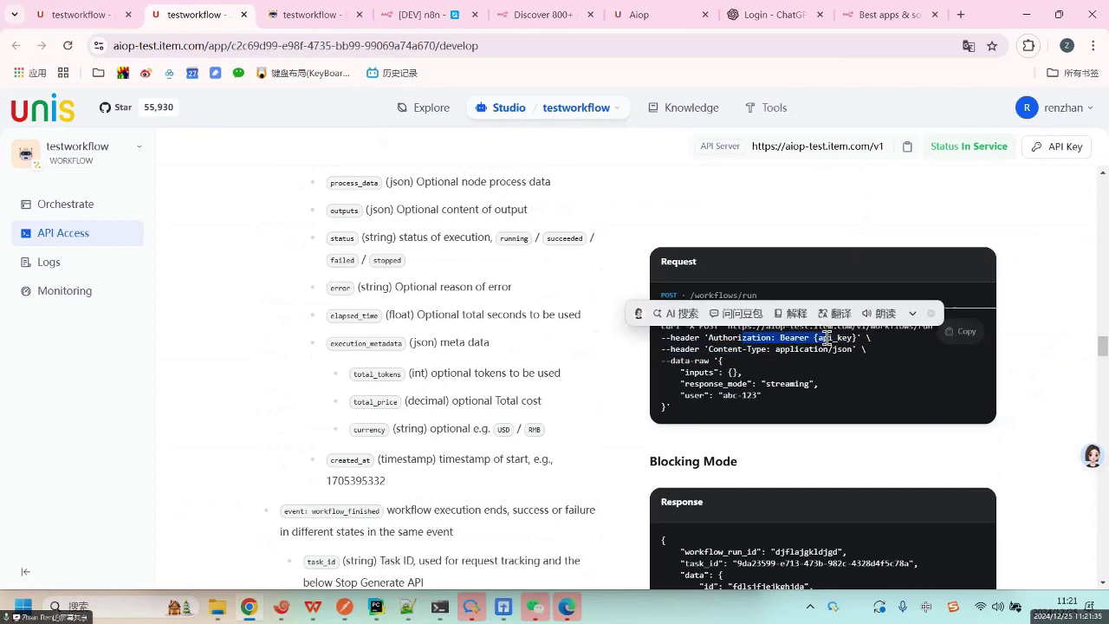
{"action": "double_click", "coordinate": [766, 338]}
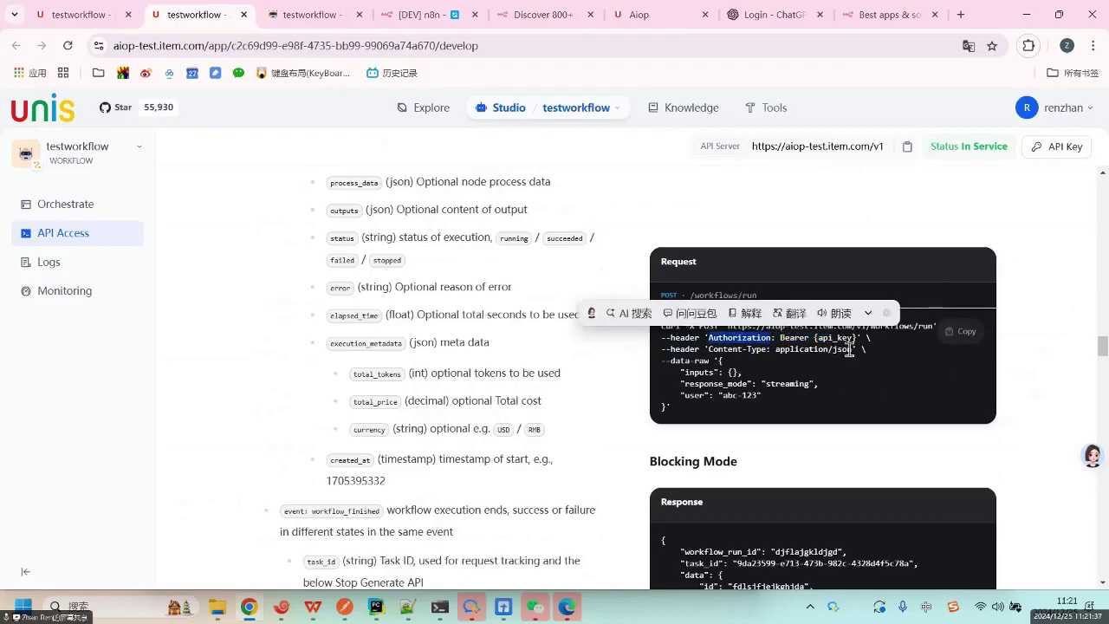
{"action": "left_click", "coordinate": [1024, 346]}
{"action": "left_click", "coordinate": [1065, 150]}
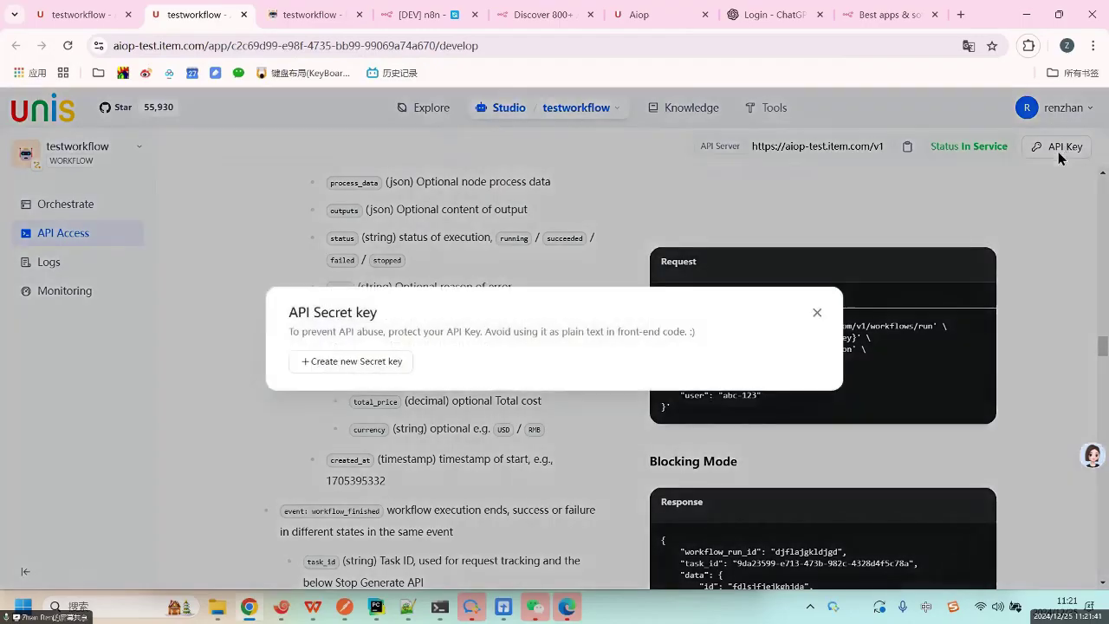
{"action": "left_click", "coordinate": [354, 363]}
{"action": "left_click", "coordinate": [691, 341]}
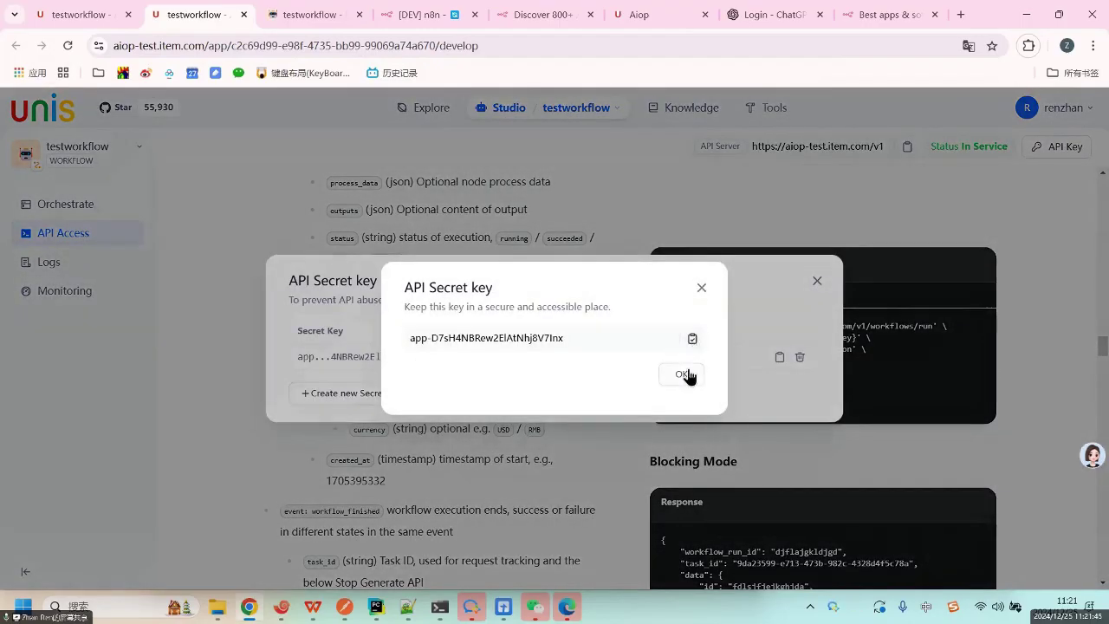
{"action": "left_click", "coordinate": [683, 376]}
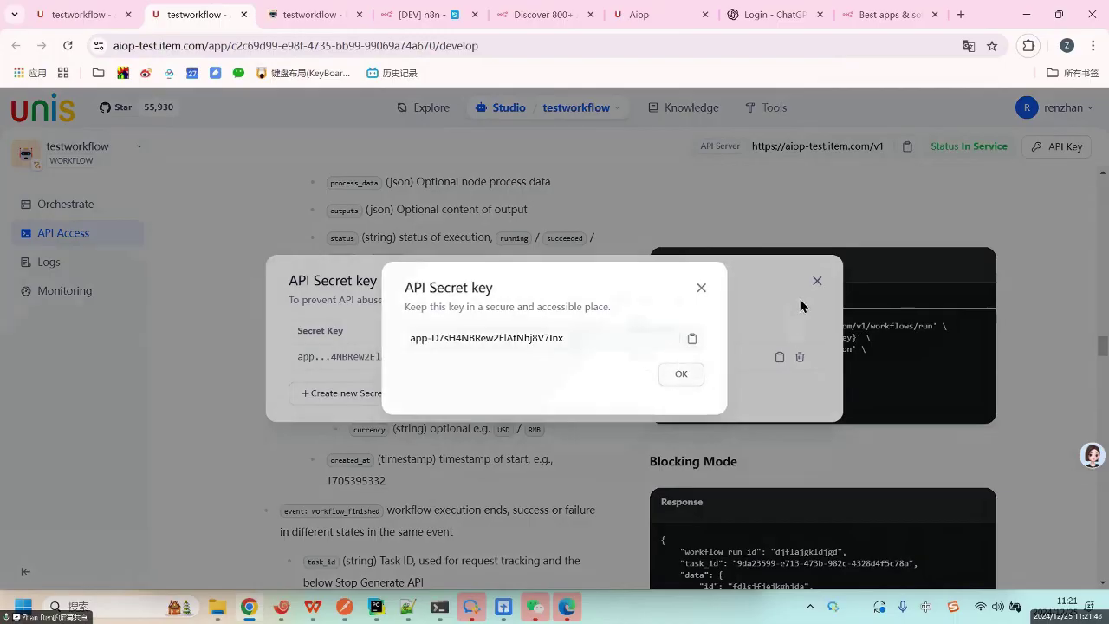
{"action": "left_click", "coordinate": [815, 281]}
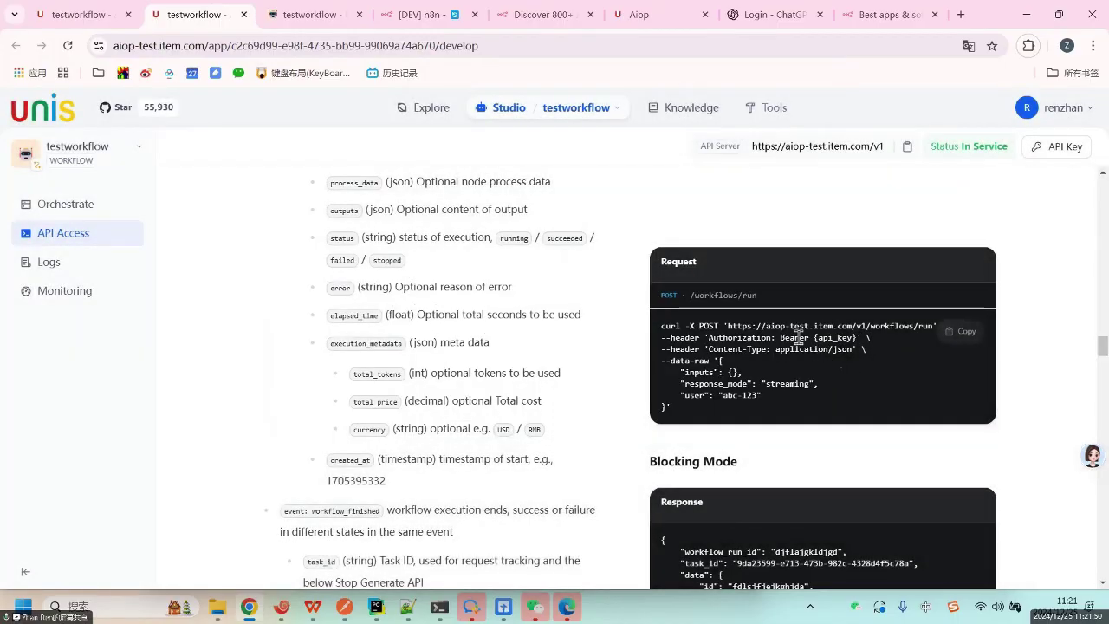
{"action": "double_click", "coordinate": [835, 337]}
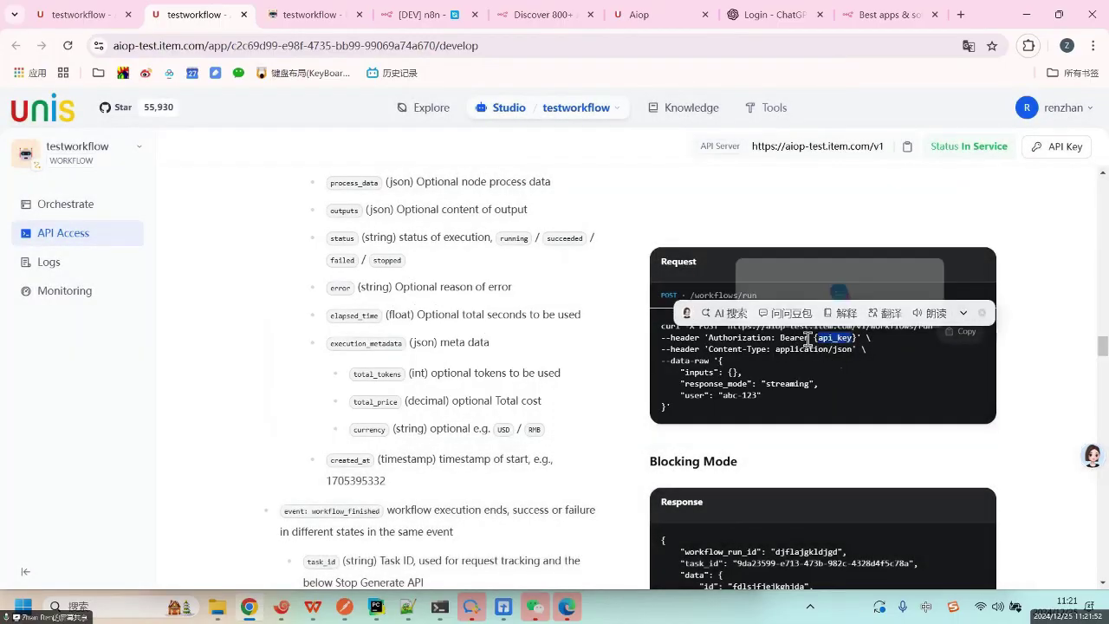
{"action": "left_click_drag", "start_coordinate": [816, 337], "coordinate": [855, 339]}
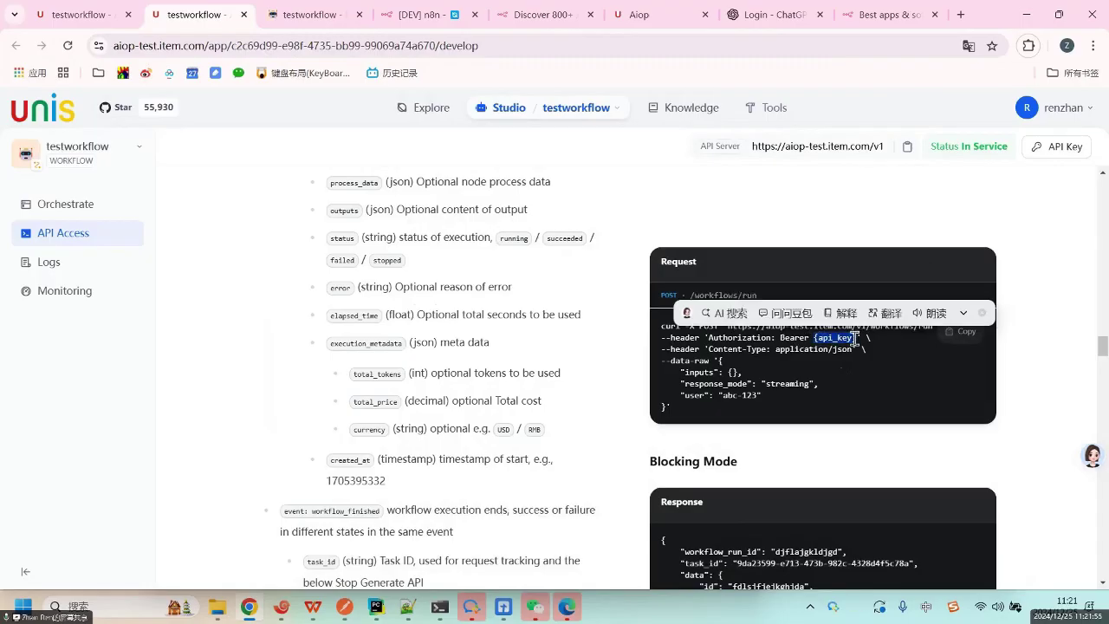
{"action": "double_click", "coordinate": [698, 372]}
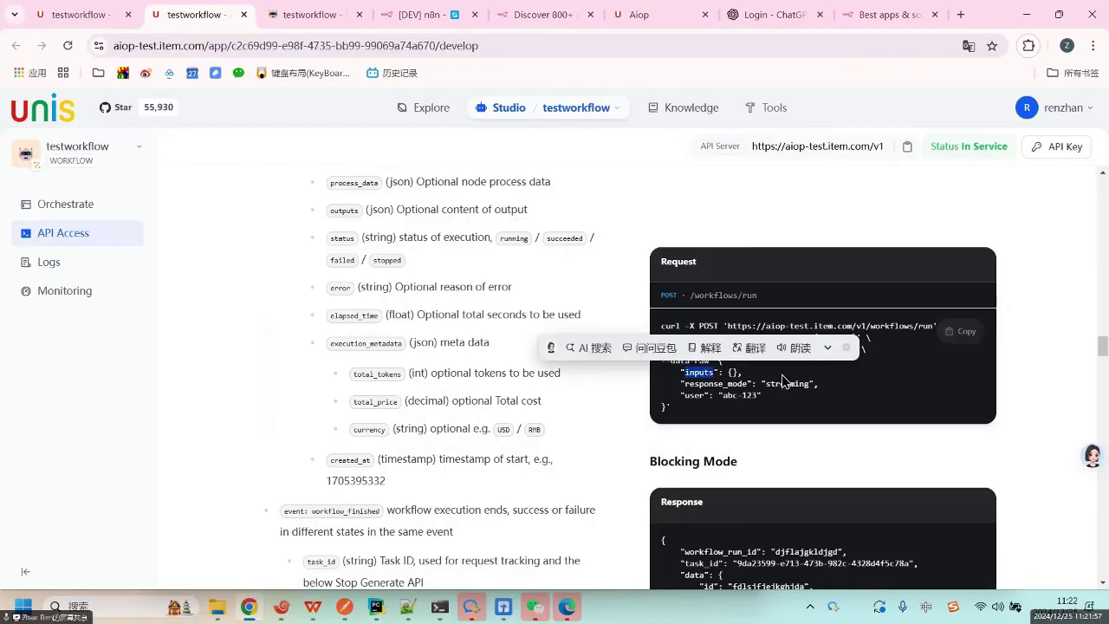
{"action": "left_click", "coordinate": [87, 15]}
{"action": "left_click", "coordinate": [274, 359]}
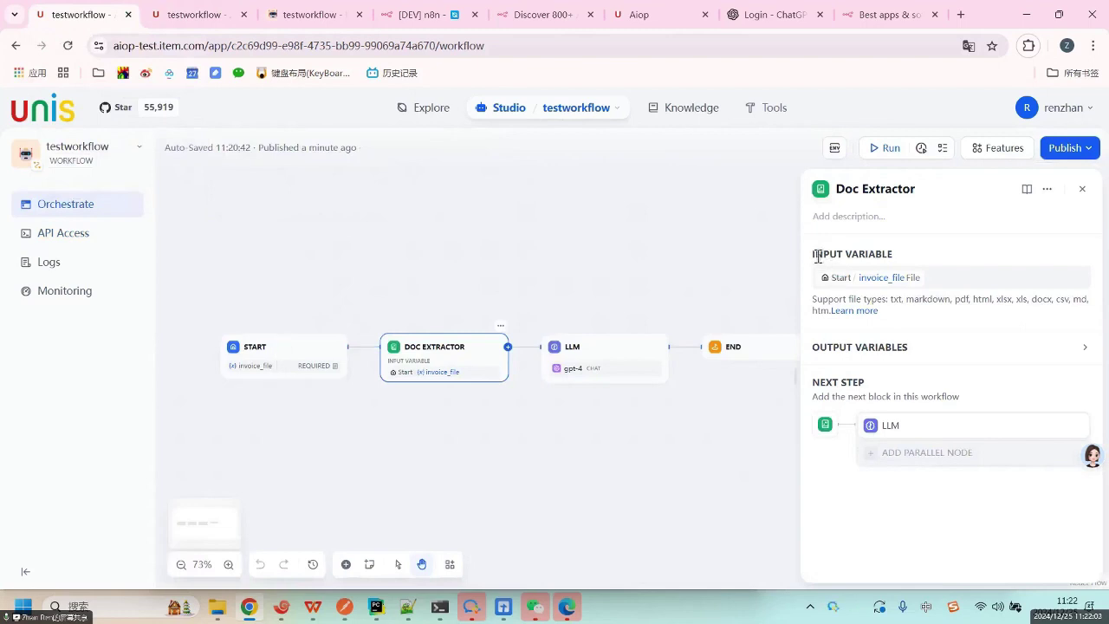
{"action": "left_click_drag", "start_coordinate": [813, 254], "coordinate": [898, 251]}
{"action": "left_click", "coordinate": [897, 251]}
{"action": "left_click", "coordinate": [193, 21]}
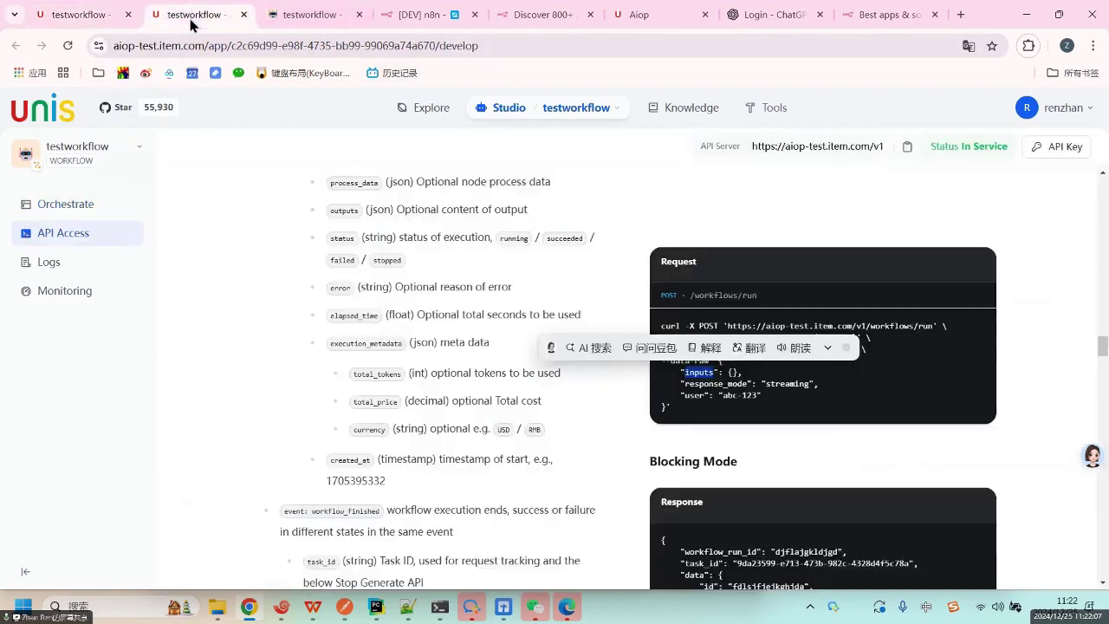
{"action": "left_click", "coordinate": [710, 387]}
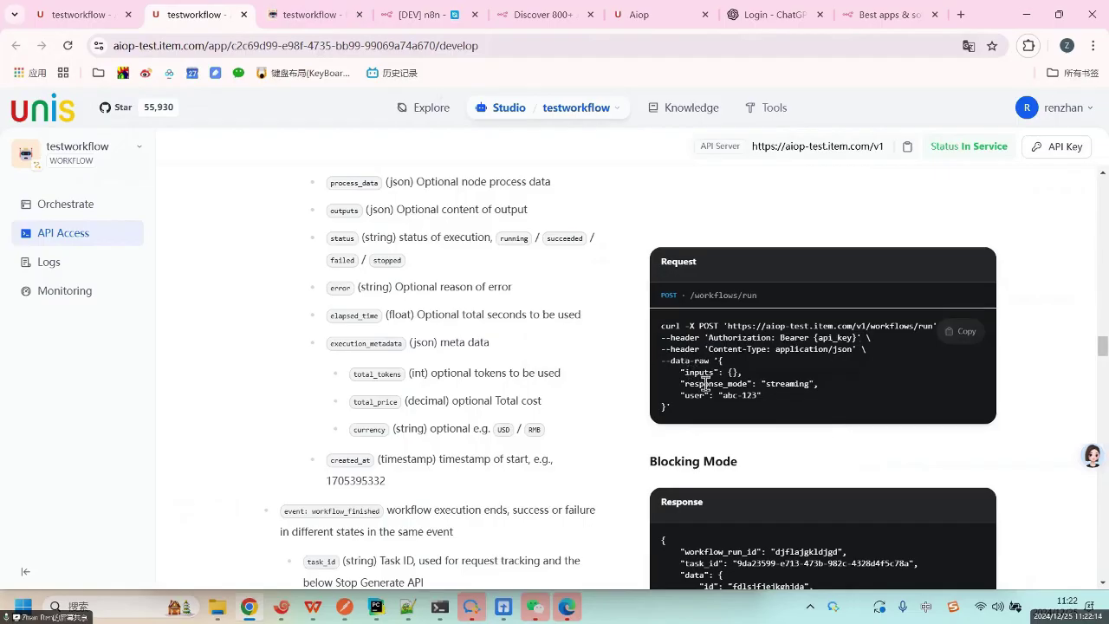
{"action": "double_click", "coordinate": [707, 385]}
{"action": "left_click", "coordinate": [785, 383]}
{"action": "double_click", "coordinate": [808, 383]}
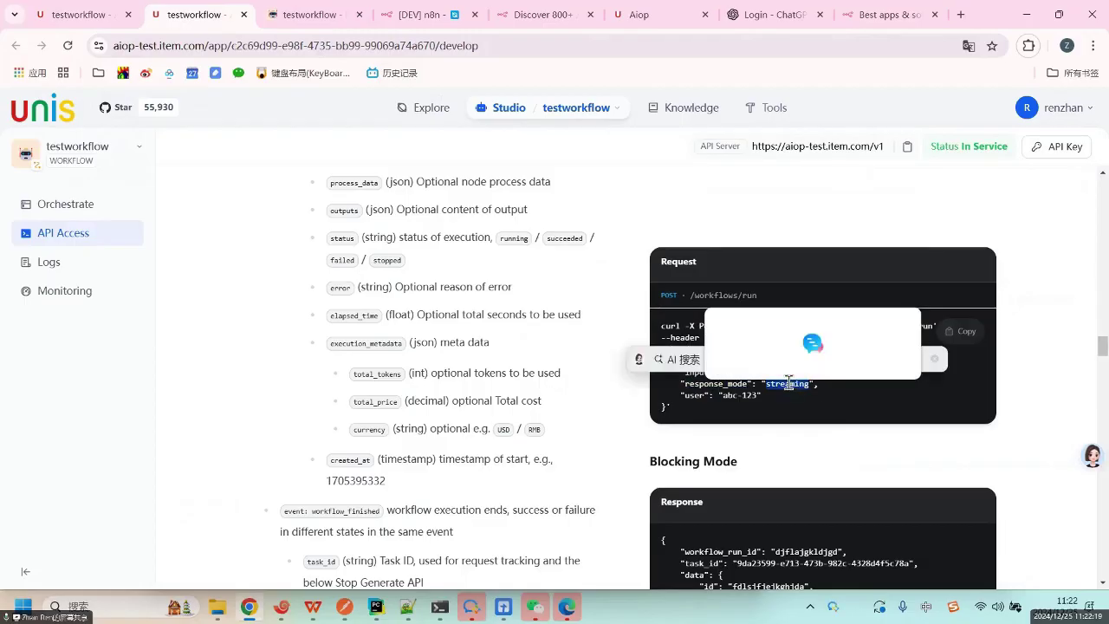
{"action": "scroll", "coordinate": [790, 551], "scroll_direction": "down", "scroll_amount": 3}
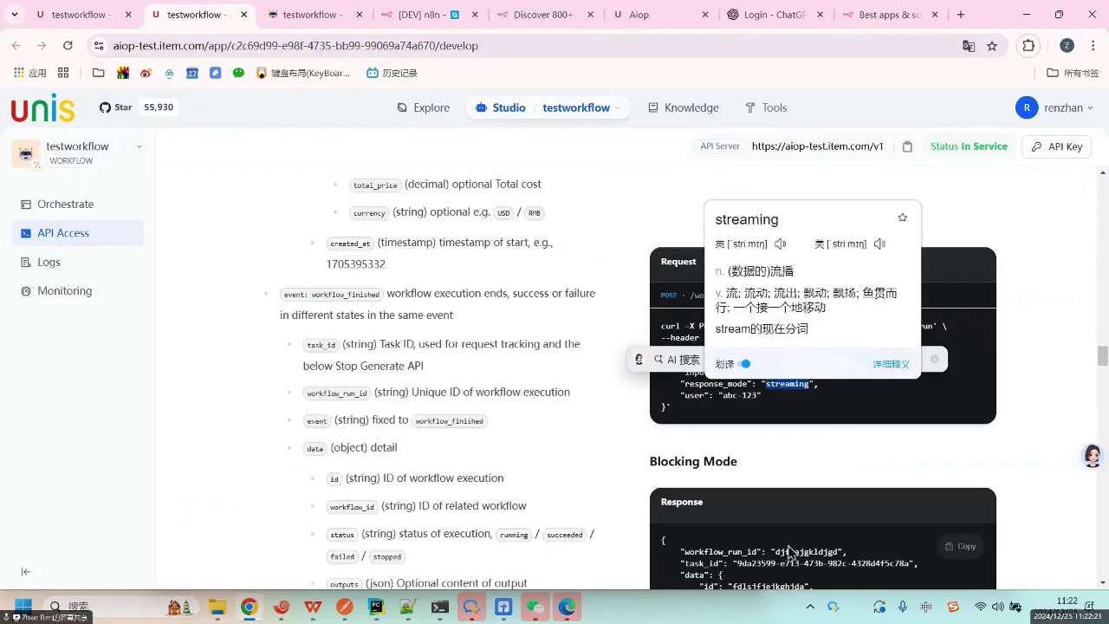
{"action": "scroll", "coordinate": [511, 340], "scroll_direction": "up", "scroll_amount": 3}
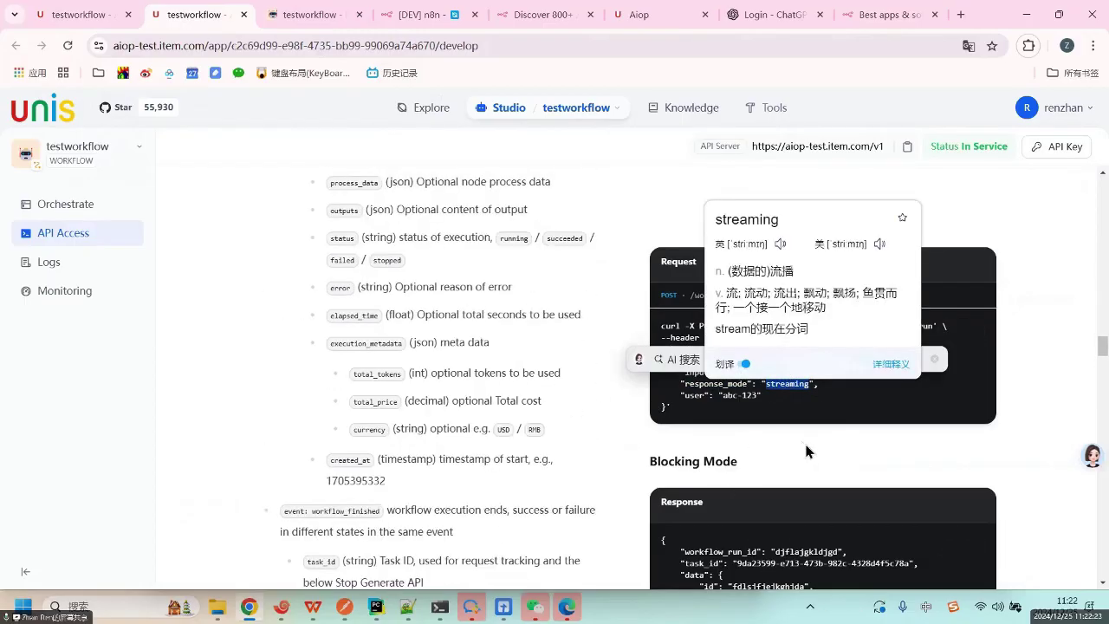
{"action": "left_click", "coordinate": [786, 401]}
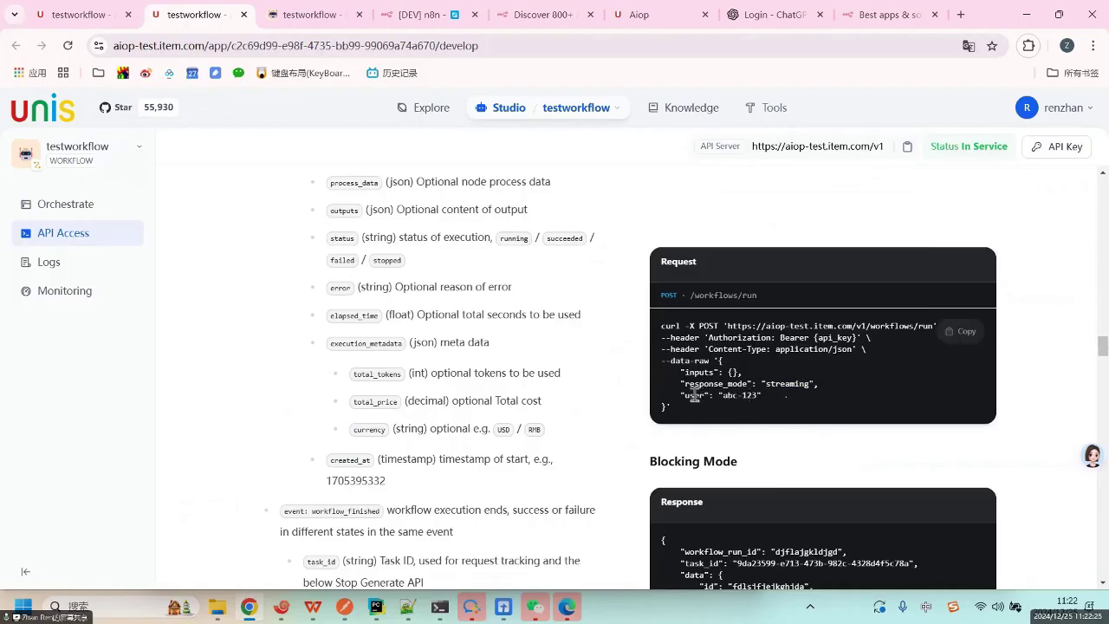
{"action": "left_click_drag", "start_coordinate": [676, 394], "coordinate": [801, 403]}
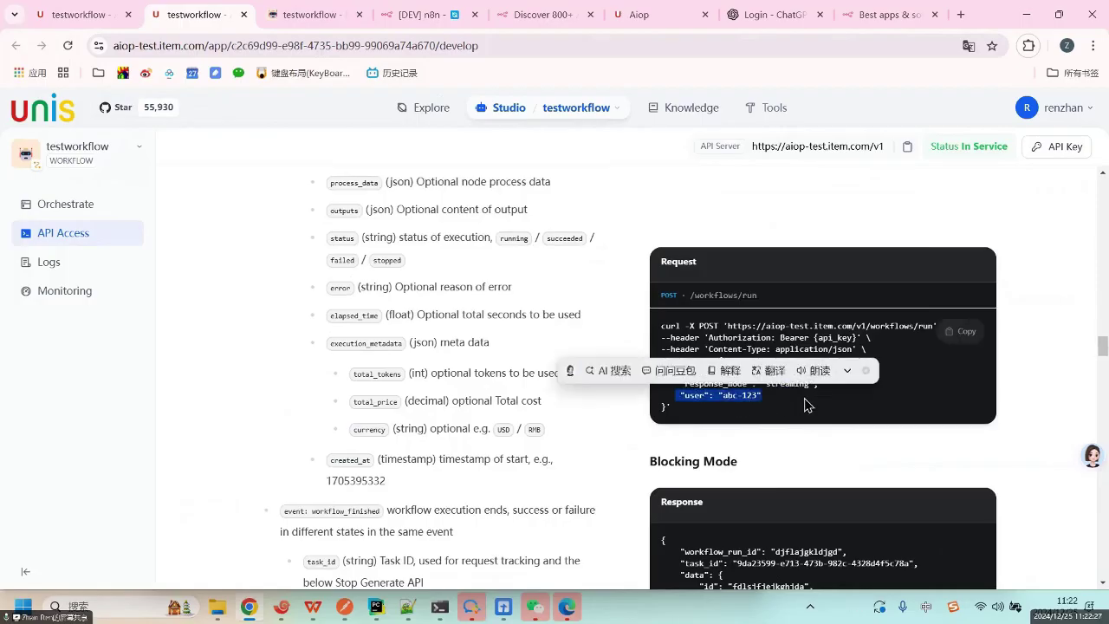
{"action": "left_click", "coordinate": [903, 388]}
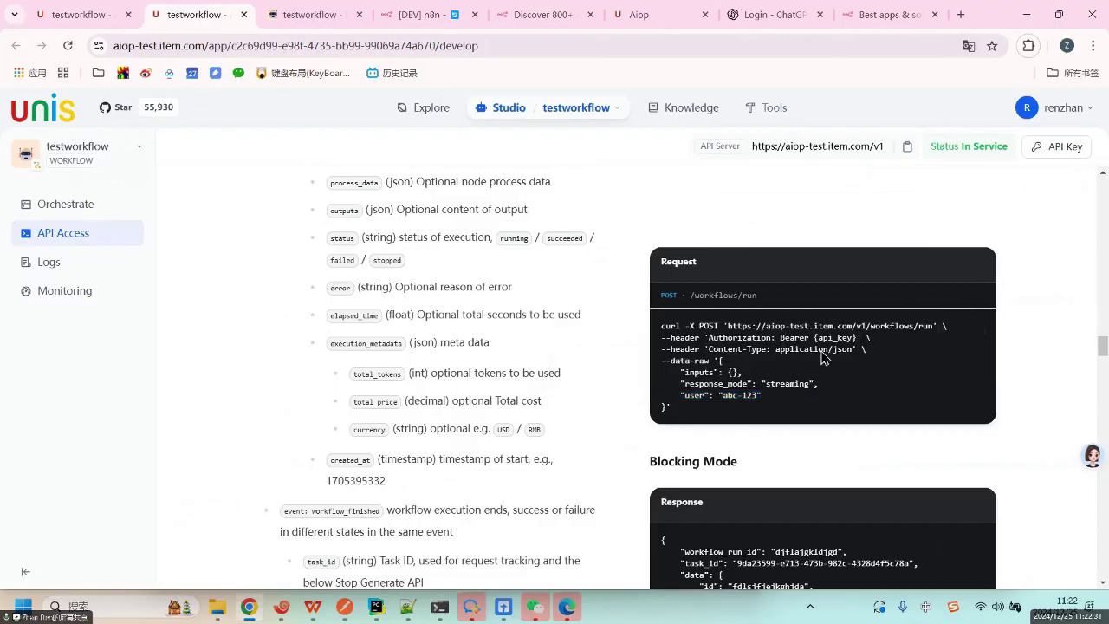
{"action": "scroll", "coordinate": [535, 375], "scroll_direction": "down", "scroll_amount": 3}
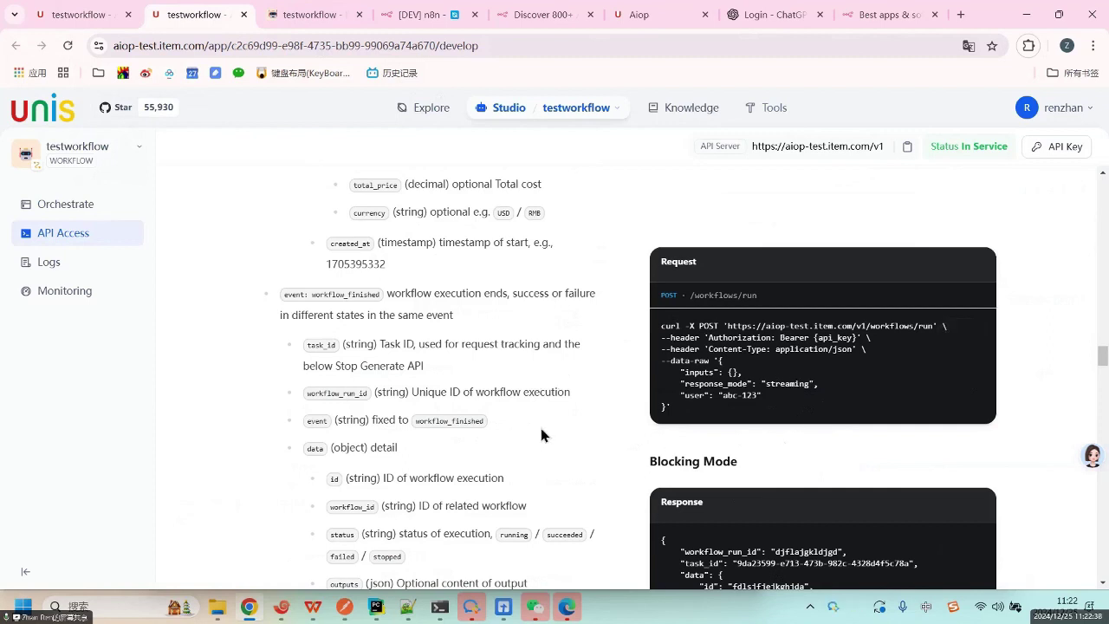
{"action": "double_click", "coordinate": [295, 297]}
{"action": "left_click", "coordinate": [498, 386]}
{"action": "scroll", "coordinate": [324, 452], "scroll_direction": "down", "scroll_amount": 1}
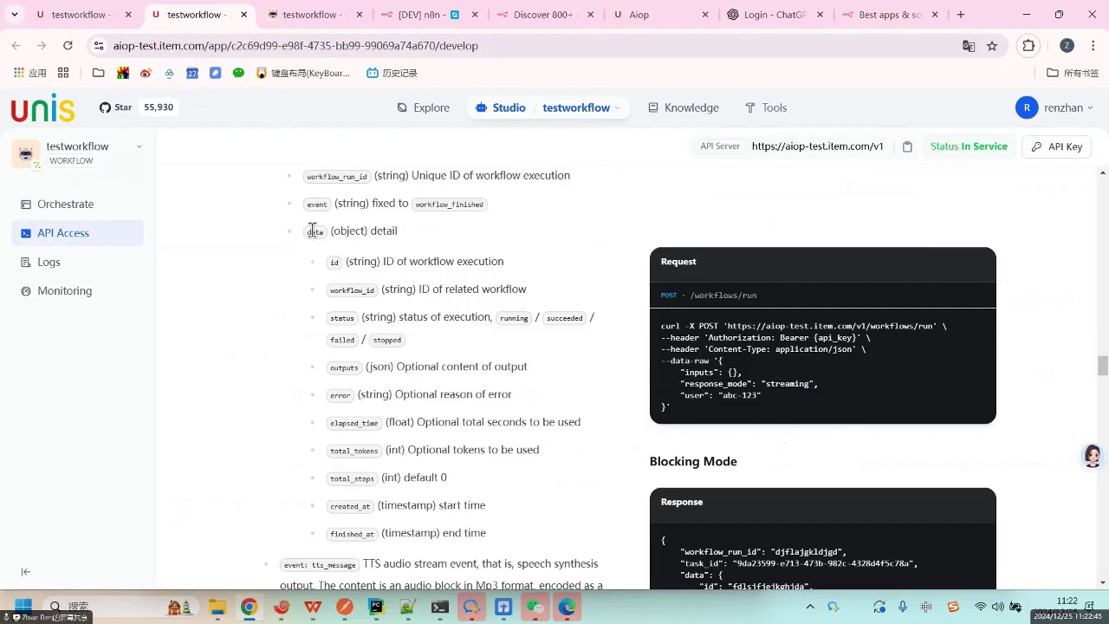
{"action": "mouse_move", "coordinate": [314, 230]}
{"action": "left_mouse_down"}
{"action": "mouse_move", "coordinate": [345, 251]}
{"action": "mouse_move", "coordinate": [329, 228]}
{"action": "mouse_move", "coordinate": [317, 232]}
{"action": "left_mouse_up"}
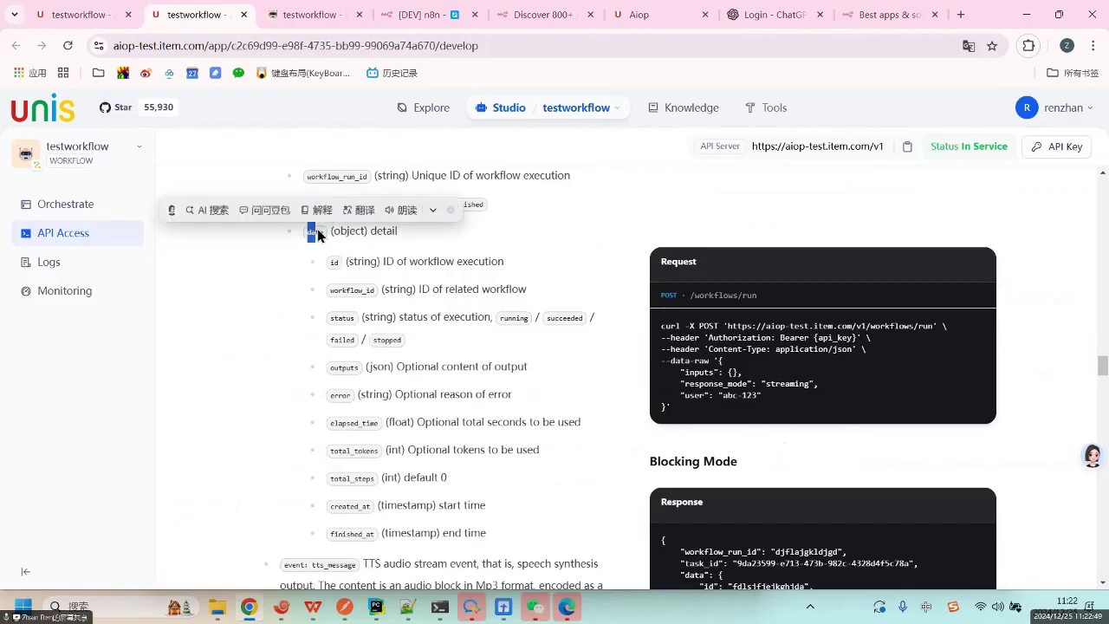
{"action": "left_click", "coordinate": [462, 260]}
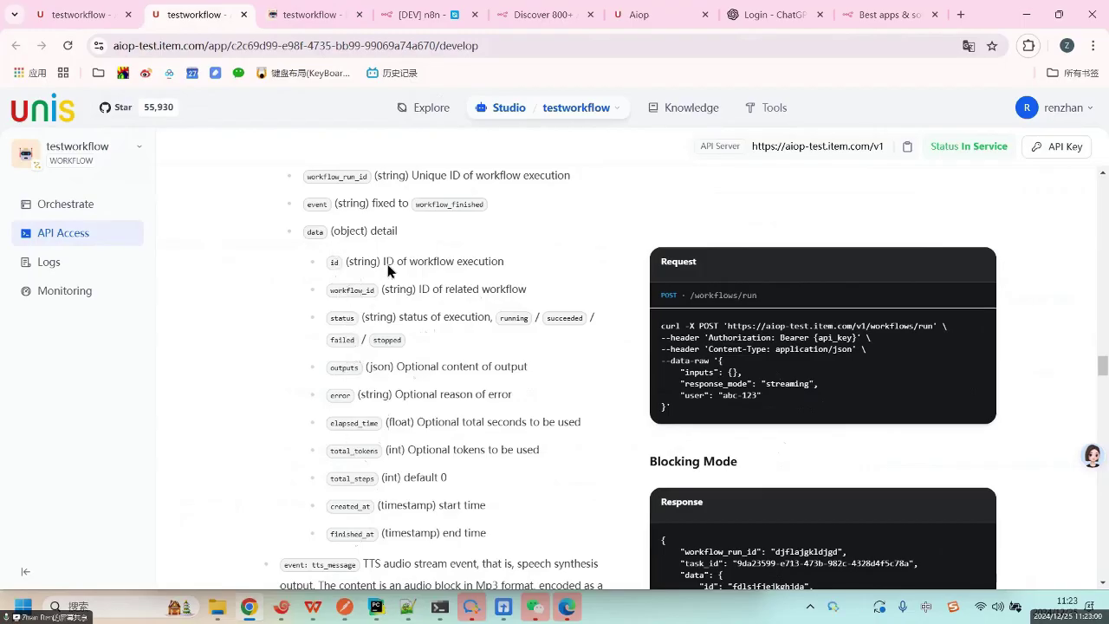
{"action": "double_click", "coordinate": [437, 202]}
{"action": "double_click", "coordinate": [316, 203]}
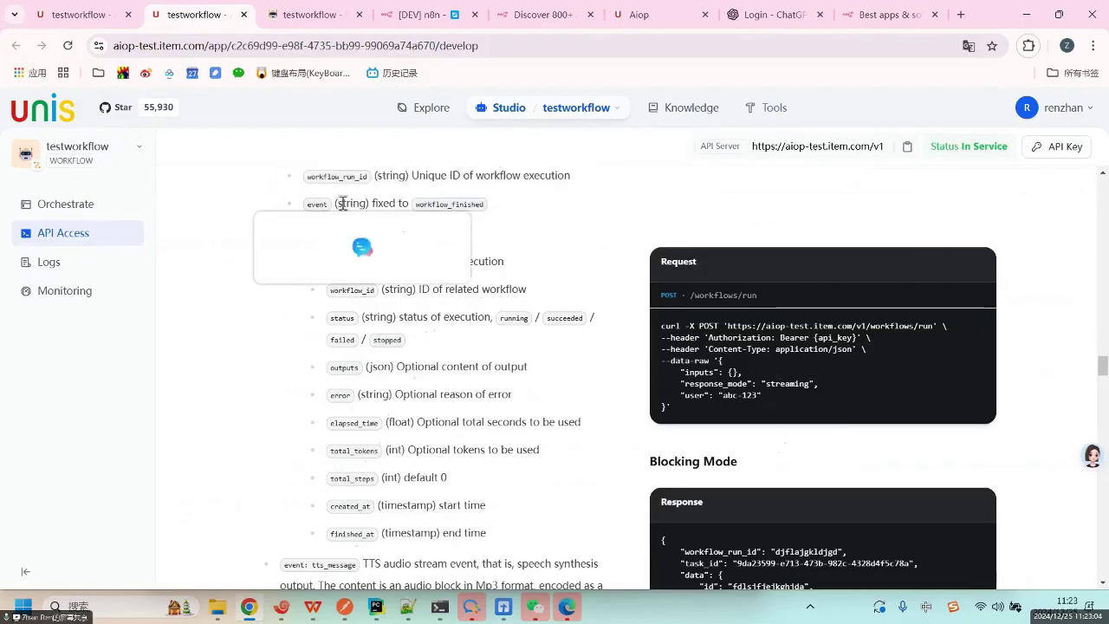
{"action": "left_click", "coordinate": [509, 230]}
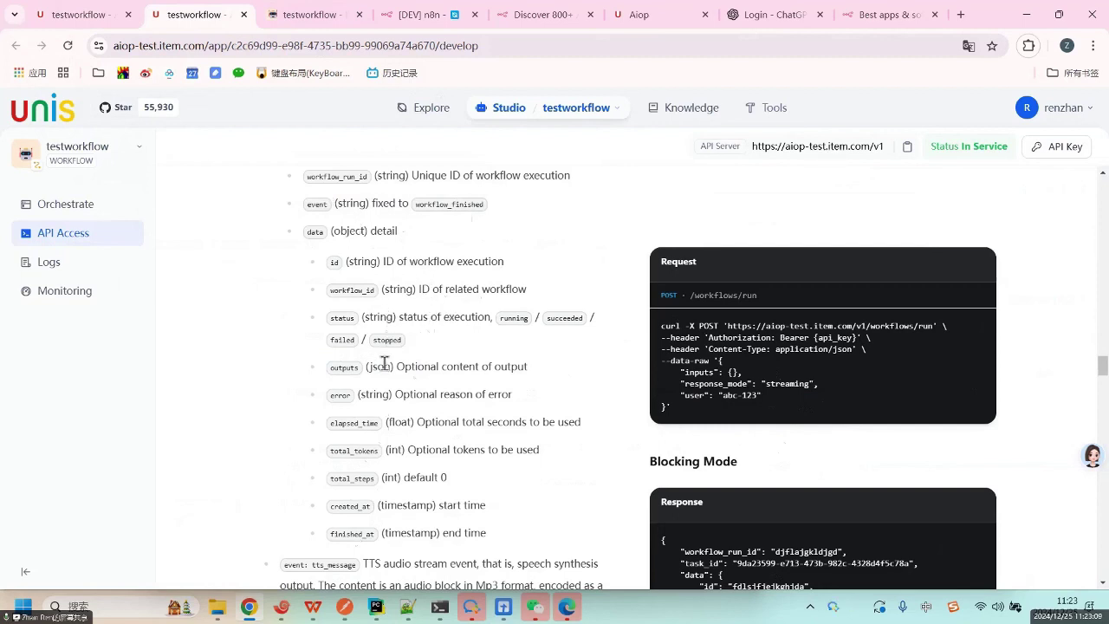
{"action": "left_click_drag", "start_coordinate": [333, 368], "coordinate": [539, 367]}
Scroll the API reference down to the Blocking Mode response example.
{"action": "left_click", "coordinate": [504, 440]}
{"action": "scroll", "coordinate": [504, 443], "scroll_direction": "down", "scroll_amount": 5}
{"action": "scroll", "coordinate": [502, 446], "scroll_direction": "down", "scroll_amount": 3}
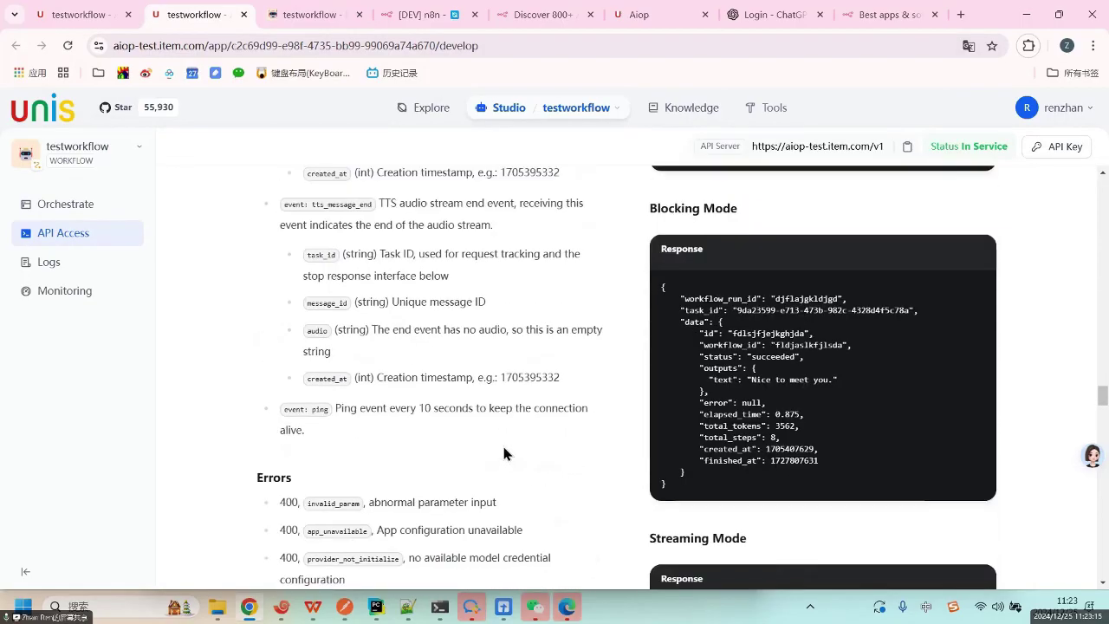
{"action": "scroll", "coordinate": [504, 443], "scroll_direction": "down", "scroll_amount": 3}
{"action": "scroll", "coordinate": [609, 404], "scroll_direction": "up", "scroll_amount": 5}
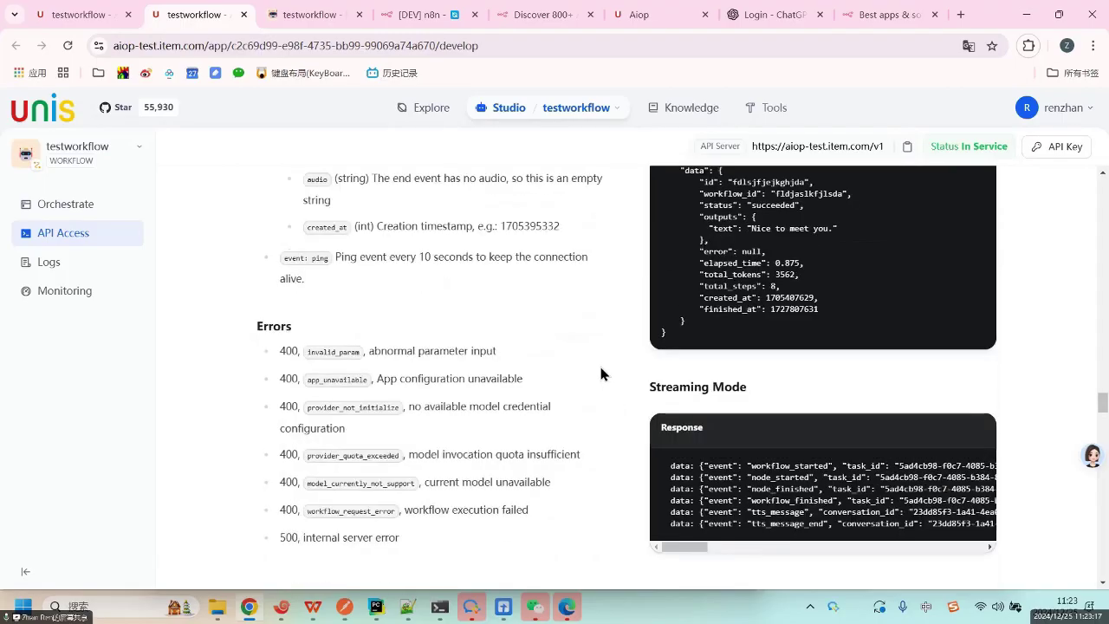
{"action": "scroll", "coordinate": [735, 422], "scroll_direction": "down", "scroll_amount": 5}
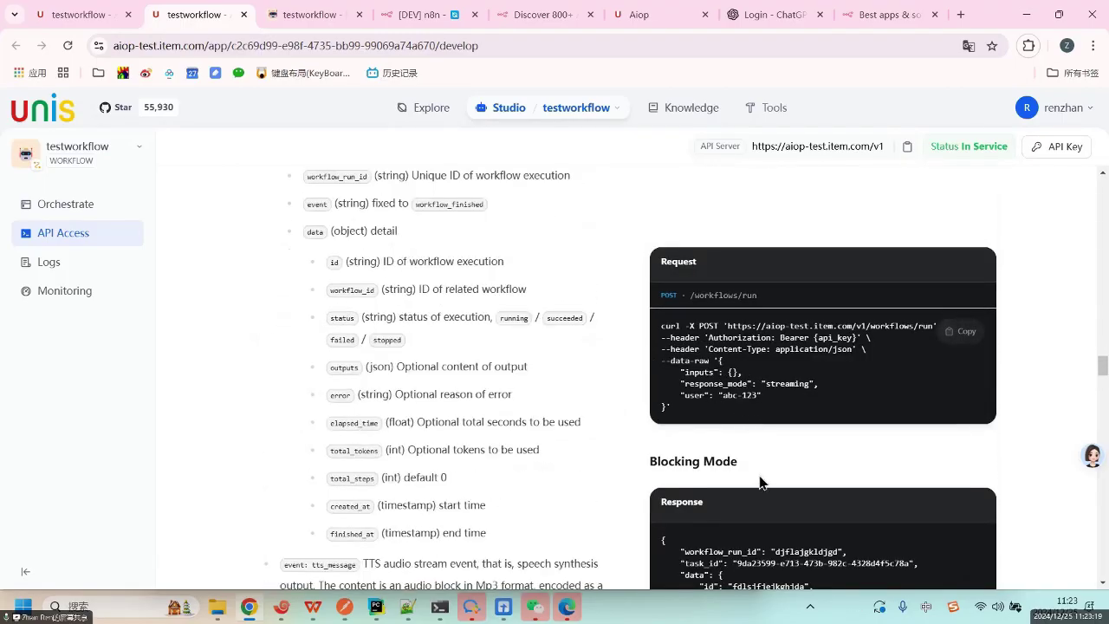
{"action": "scroll", "coordinate": [775, 546], "scroll_direction": "down", "scroll_amount": 5}
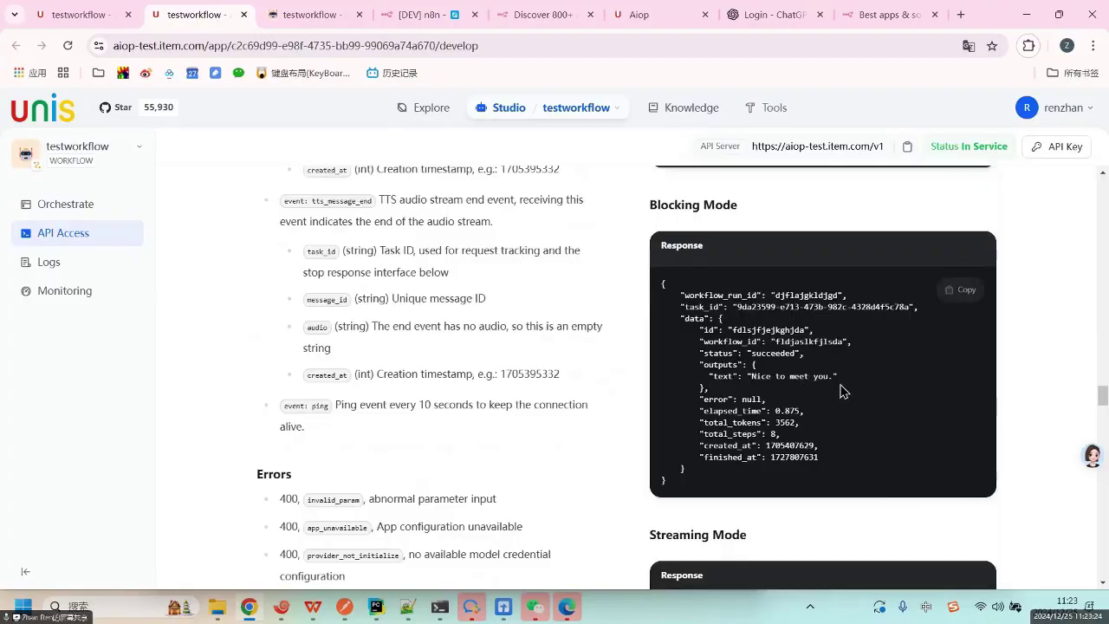
Highlight the sample response's text output line, then go back to Studio.
{"action": "left_click_drag", "start_coordinate": [708, 375], "coordinate": [893, 387]}
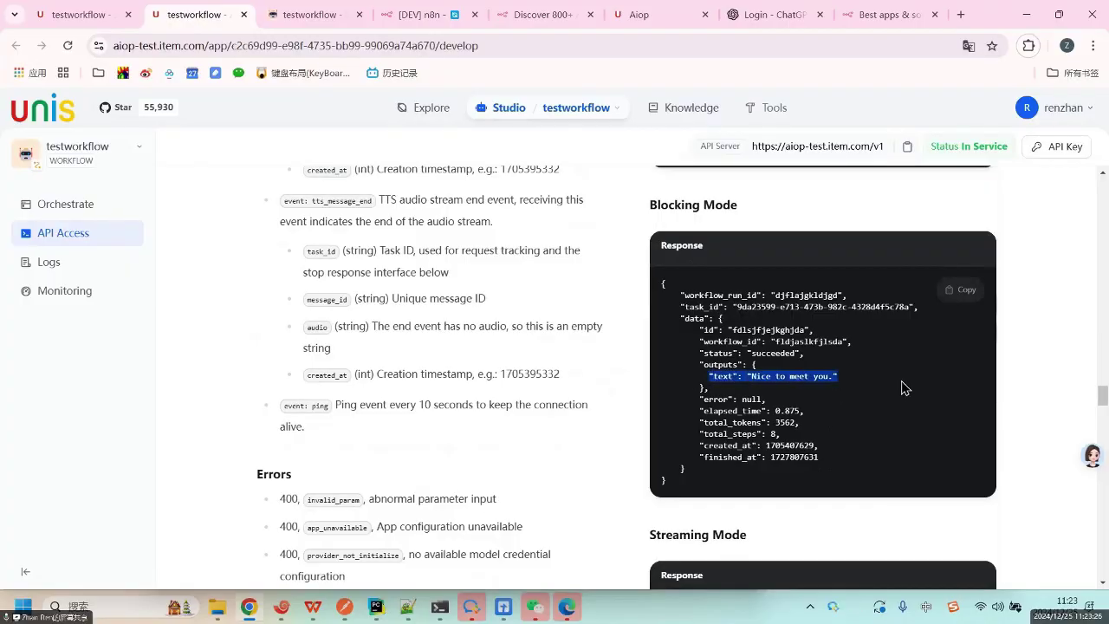
{"action": "left_click", "coordinate": [768, 379]}
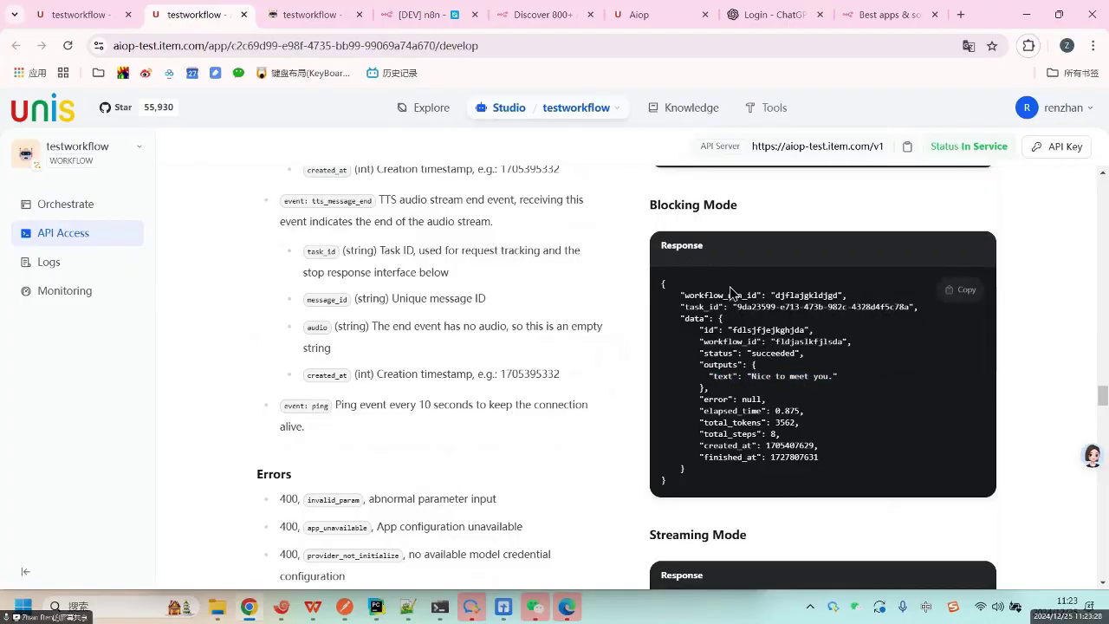
{"action": "left_click", "coordinate": [507, 115]}
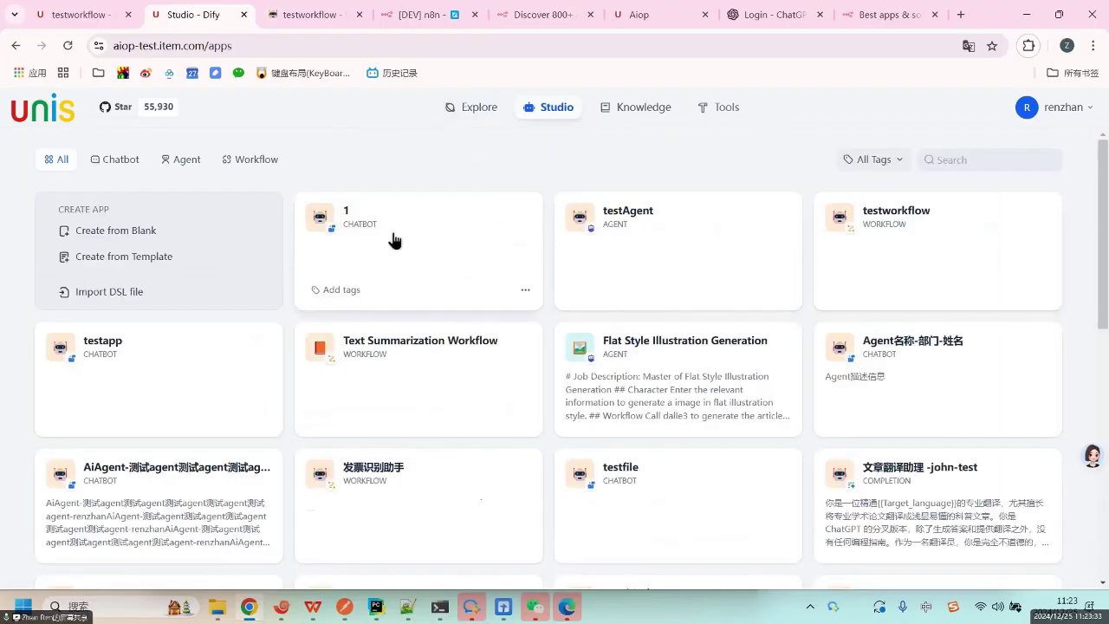
Open the testapp chatflow and try publishing it, which fails with '[Answer 2] Answer is required'.
{"action": "left_click", "coordinate": [267, 334]}
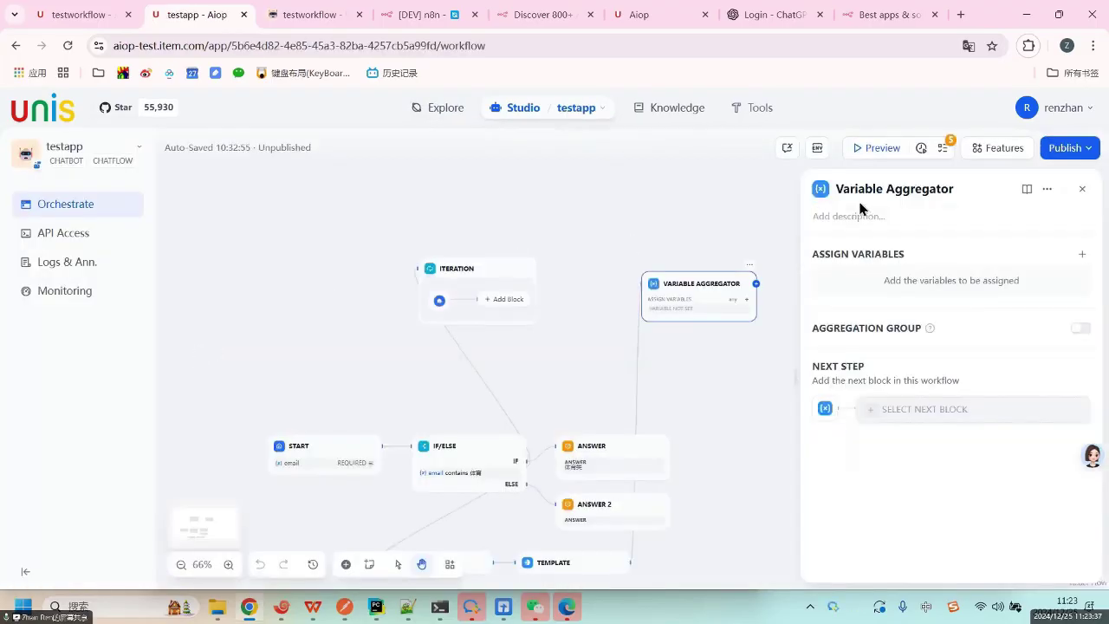
{"action": "left_click", "coordinate": [1067, 155]}
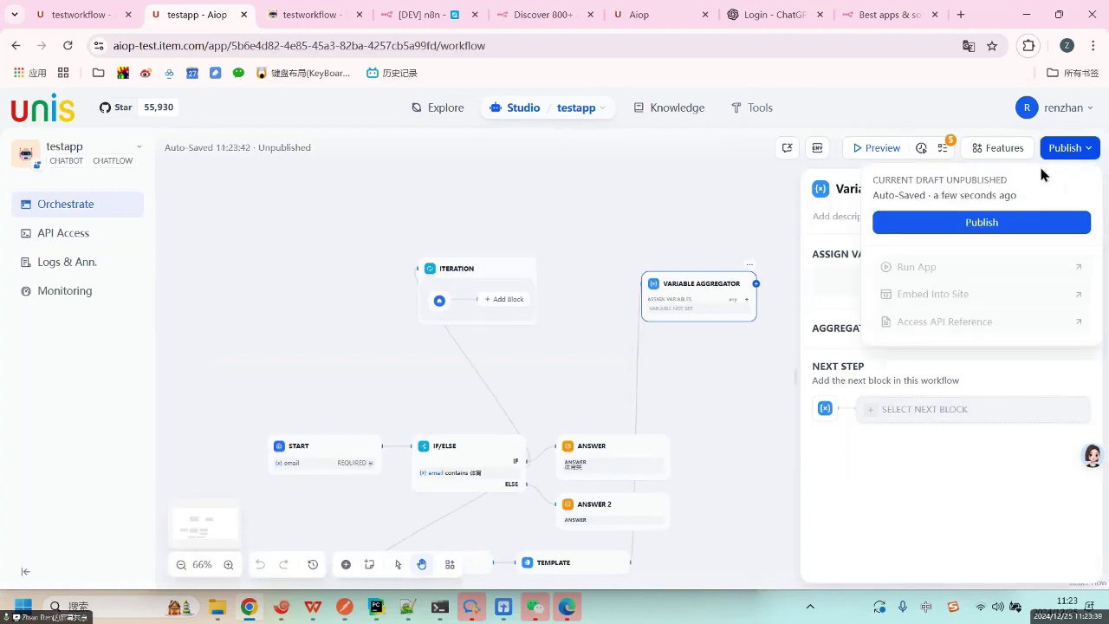
{"action": "left_click", "coordinate": [1015, 234]}
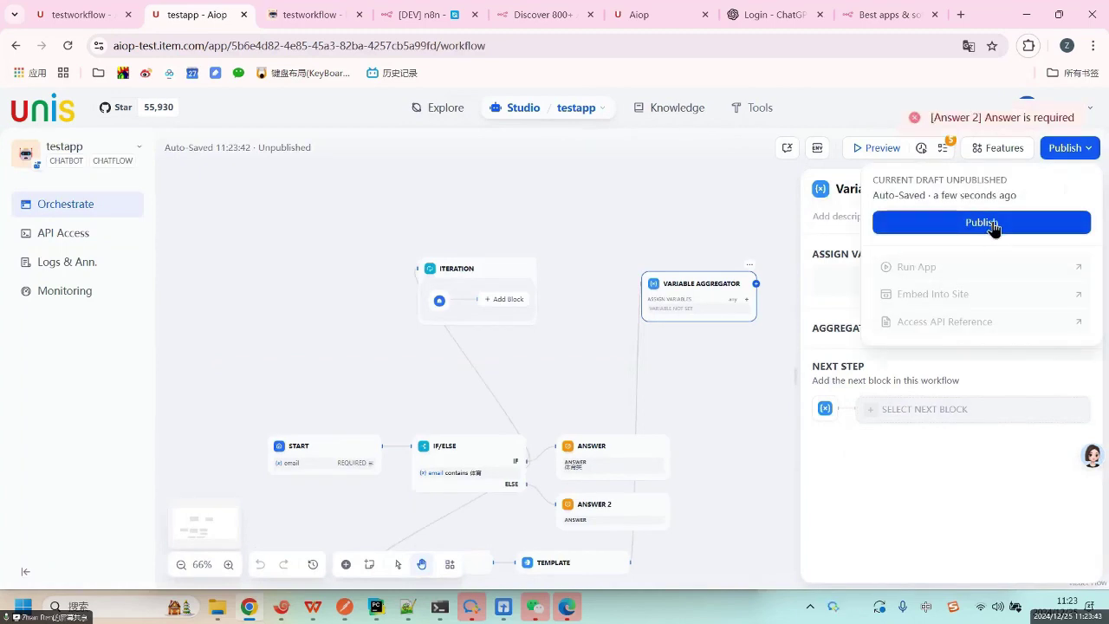
{"action": "left_click", "coordinate": [576, 241]}
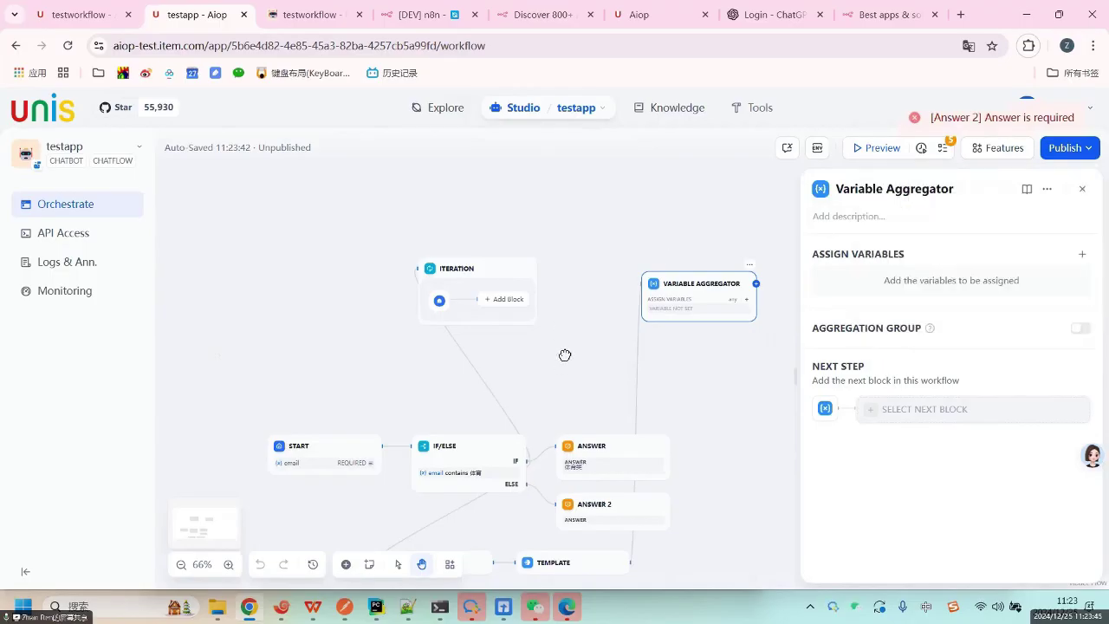
{"action": "scroll", "coordinate": [587, 176], "scroll_direction": "down", "scroll_amount": 3}
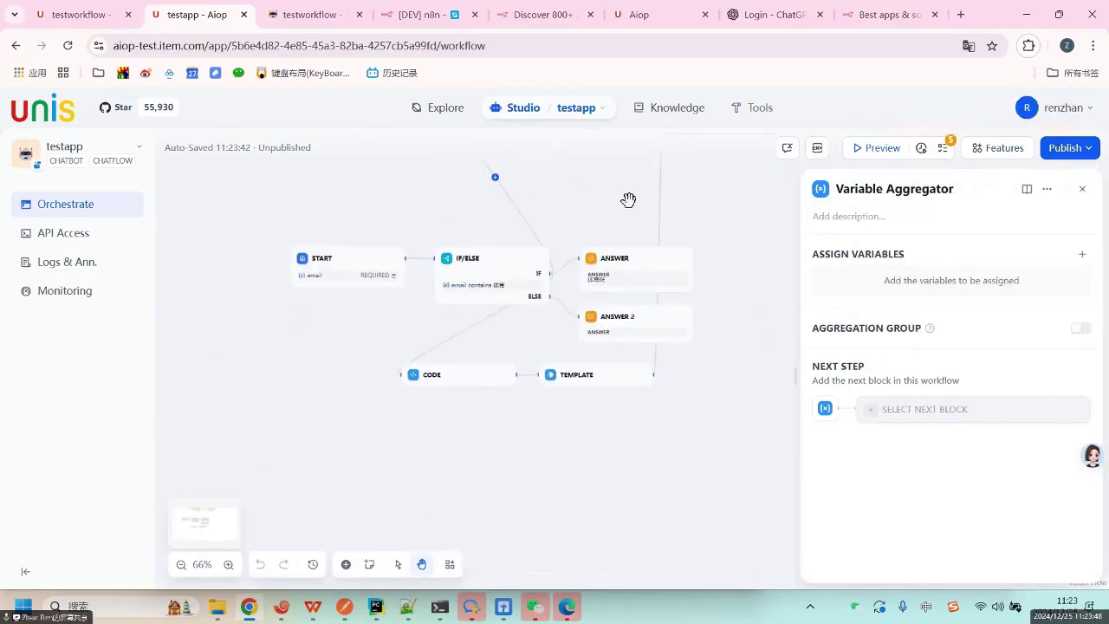
{"action": "scroll", "coordinate": [617, 328], "scroll_direction": "up", "scroll_amount": 3}
Delete the Iteration, Variable Aggregator and IF/ELSE blocks from testapp.
{"action": "left_click", "coordinate": [422, 287]}
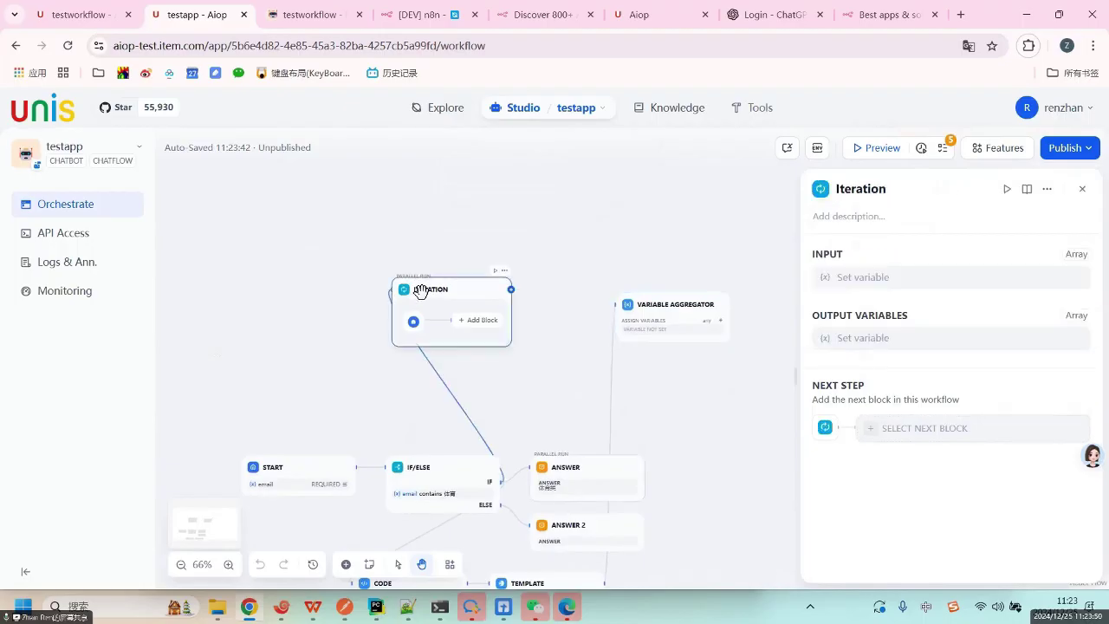
{"action": "key", "text": "Delete"}
{"action": "left_click", "coordinate": [656, 311]}
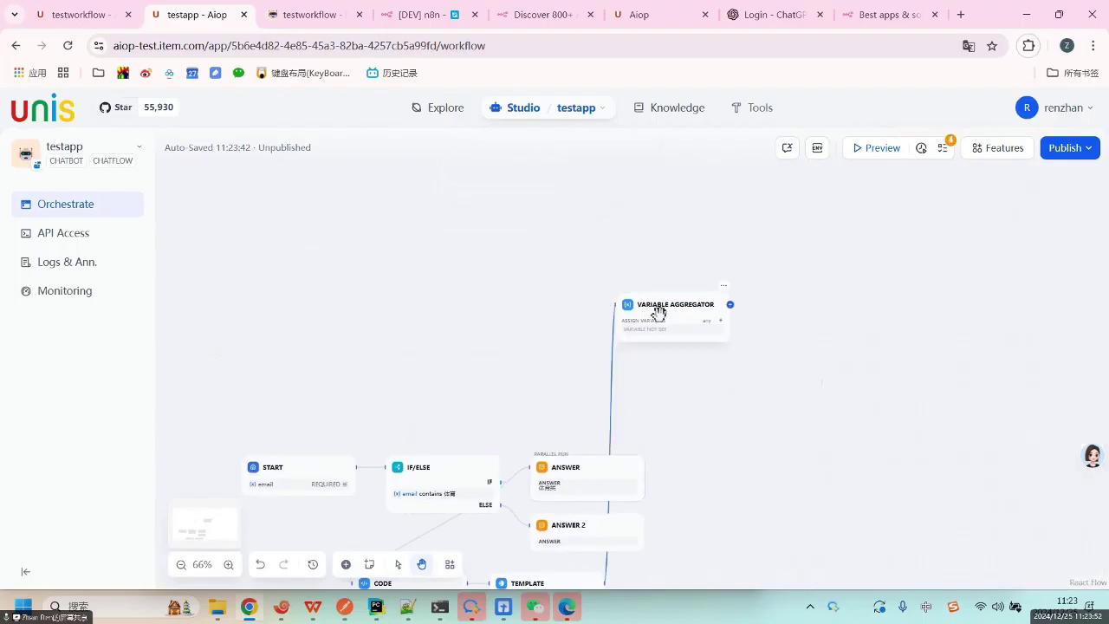
{"action": "key", "text": "Delete"}
{"action": "scroll", "coordinate": [477, 314], "scroll_direction": "down", "scroll_amount": 3}
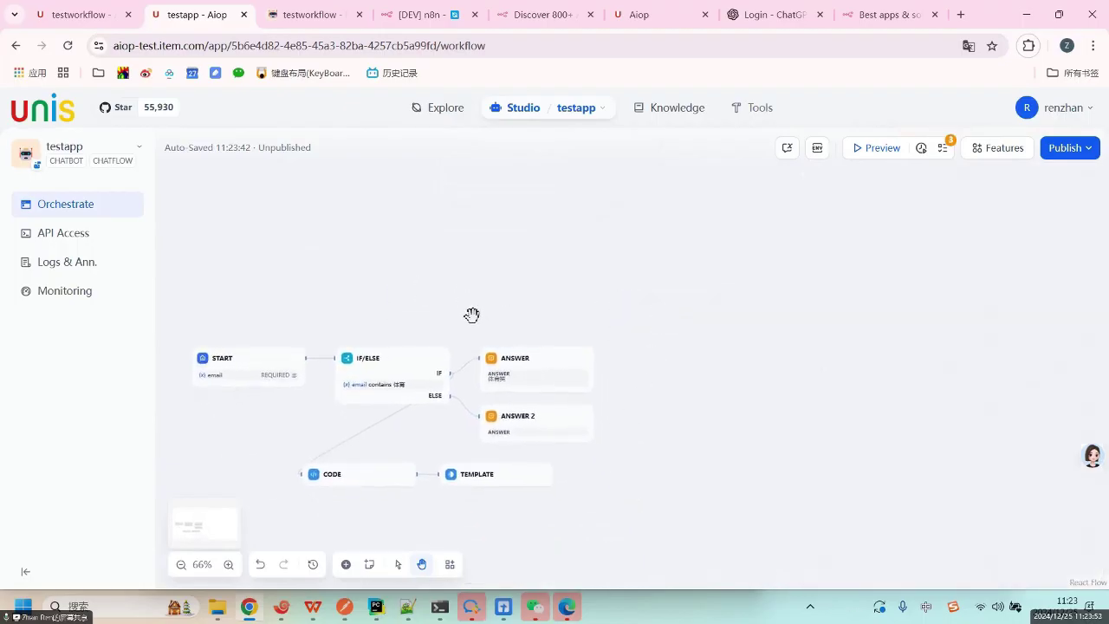
{"action": "left_click", "coordinate": [401, 356]}
{"action": "key", "text": "Delete"}
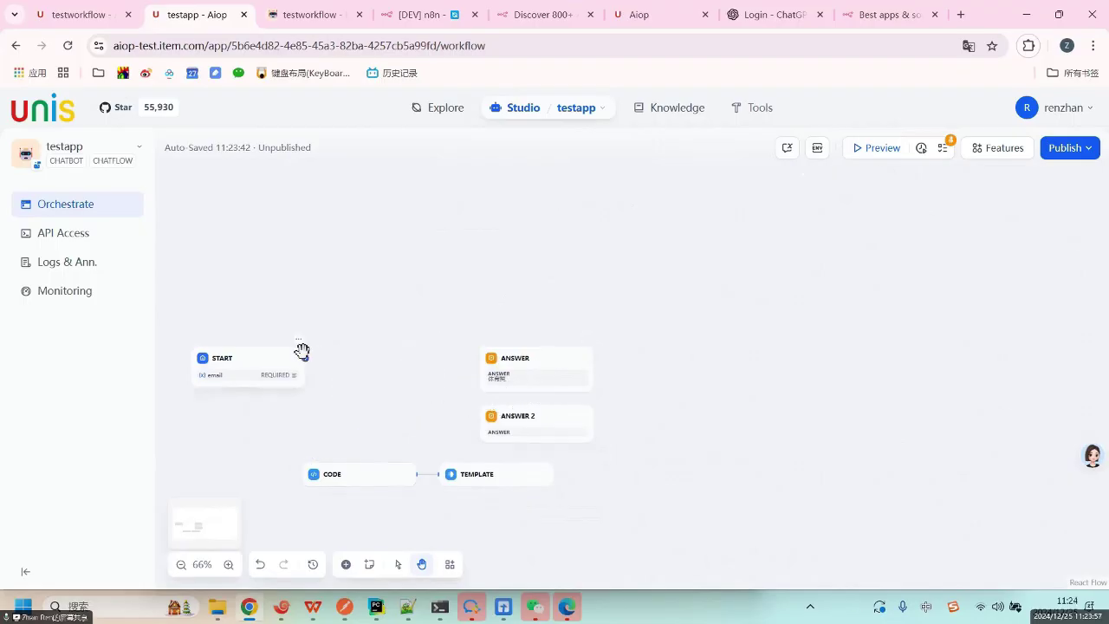
Connect START directly to ANSWER and delete the ANSWER 2, TEMPLATE and CODE blocks.
{"action": "left_click_drag", "start_coordinate": [305, 358], "coordinate": [482, 360]}
{"action": "scroll", "coordinate": [483, 361], "scroll_direction": "up", "scroll_amount": 5}
{"action": "left_click", "coordinate": [573, 477]}
{"action": "key", "text": "Delete"}
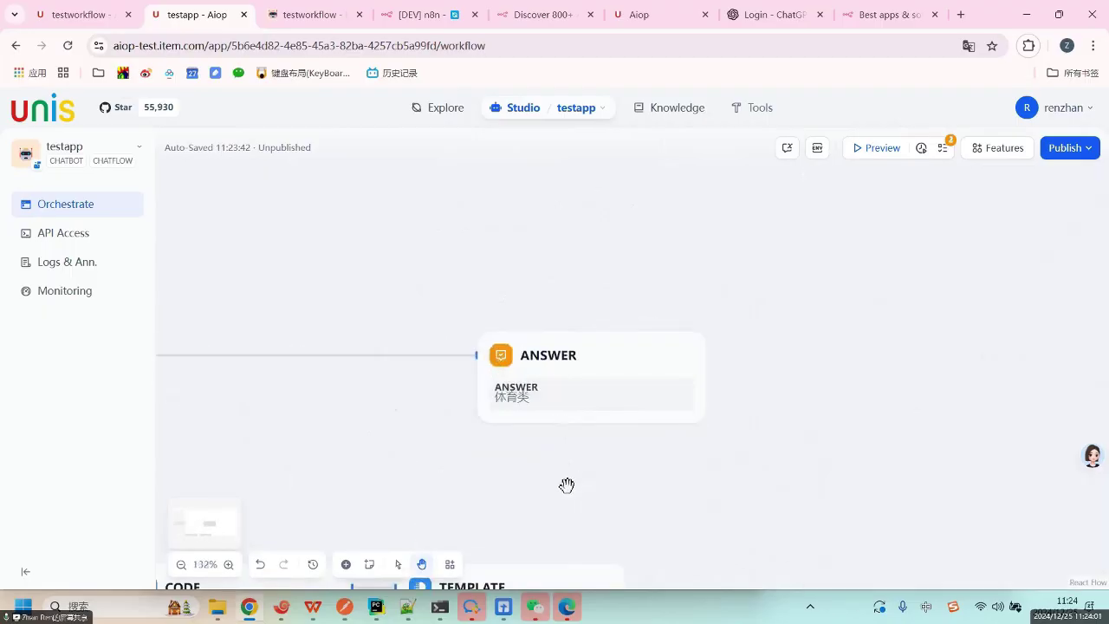
{"action": "left_click_drag", "start_coordinate": [470, 470], "coordinate": [485, 307]}
{"action": "left_click", "coordinate": [511, 416]}
{"action": "key", "text": "Delete"}
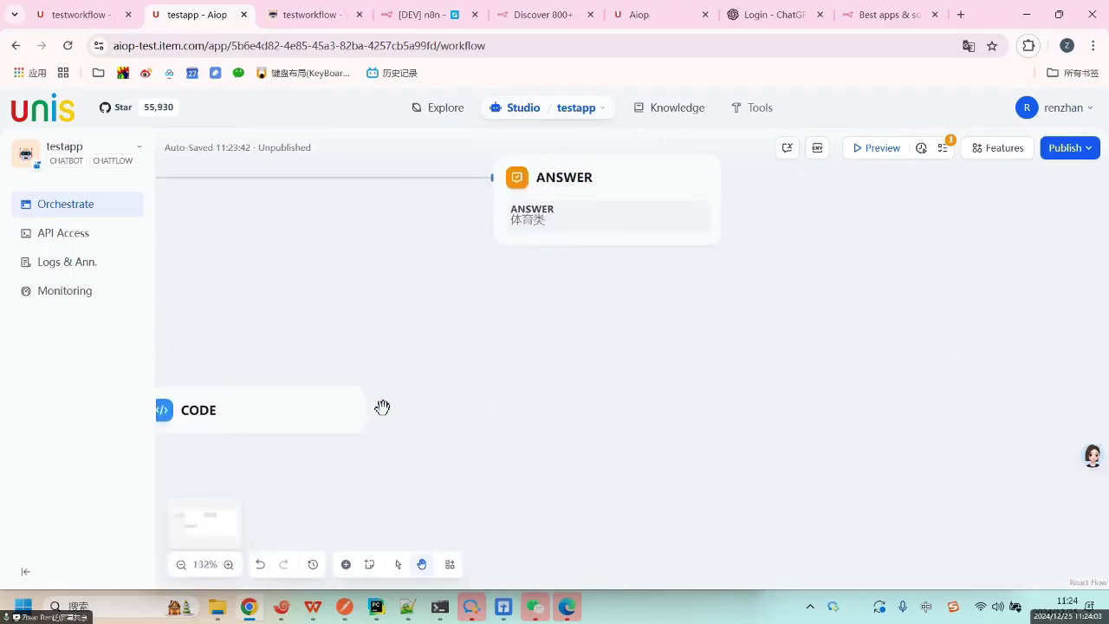
{"action": "left_click", "coordinate": [297, 416]}
{"action": "key", "text": "Delete"}
{"action": "left_click_drag", "start_coordinate": [431, 339], "coordinate": [661, 413]}
{"action": "scroll", "coordinate": [659, 411], "scroll_direction": "down", "scroll_amount": 3}
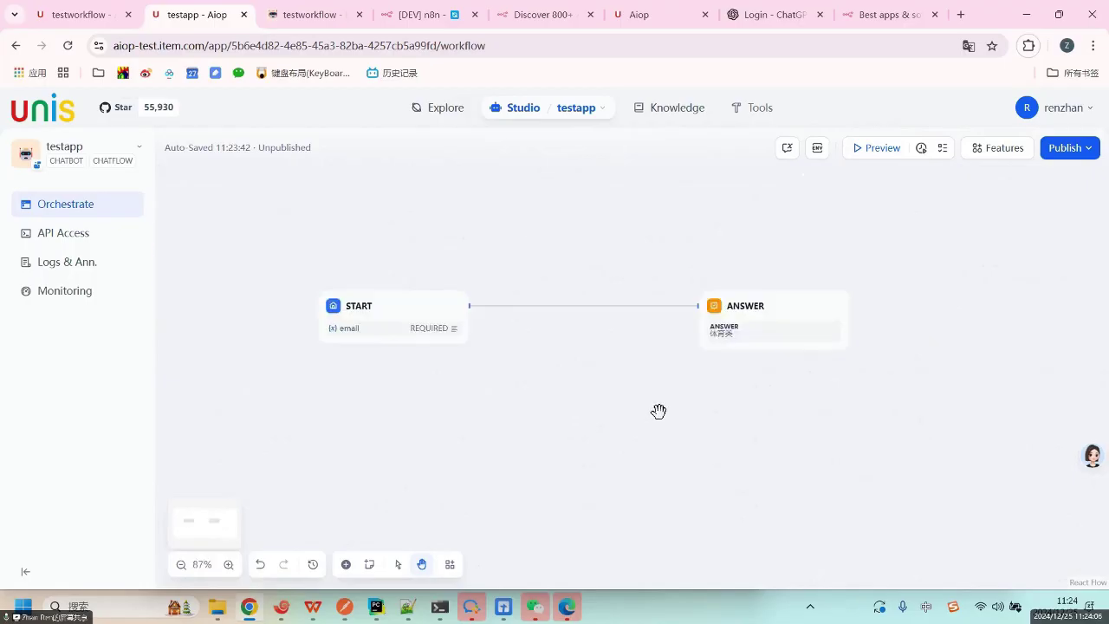
{"action": "scroll", "coordinate": [657, 408], "scroll_direction": "down", "scroll_amount": 4}
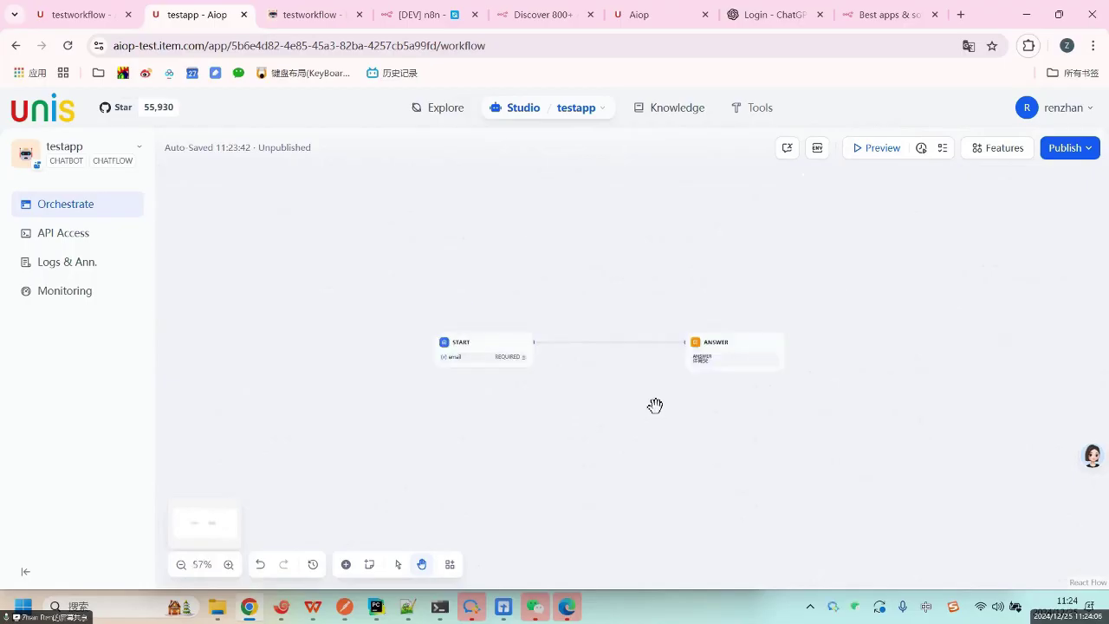
Publish the updated chatflow and launch its web chat app in a new tab.
{"action": "left_click", "coordinate": [1074, 151]}
{"action": "left_click", "coordinate": [992, 227]}
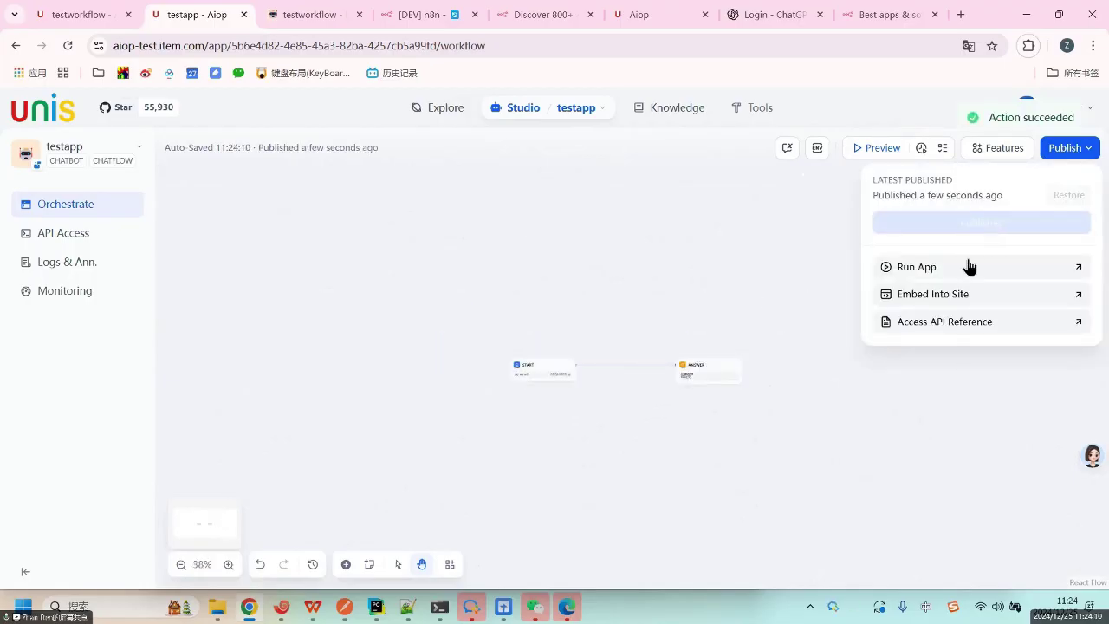
{"action": "left_click", "coordinate": [941, 271]}
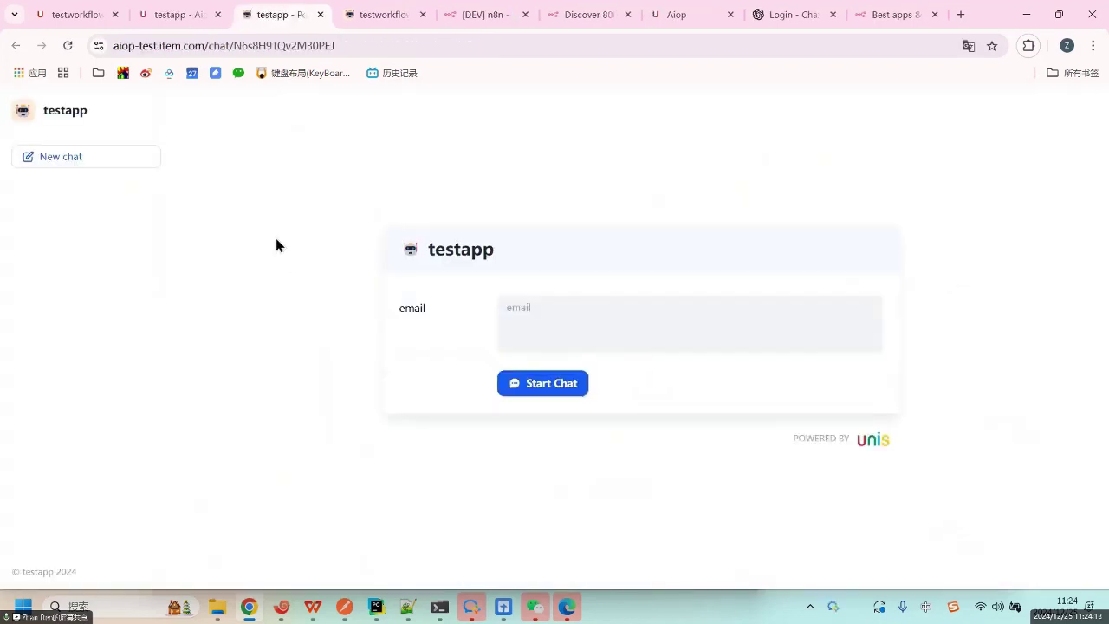
Enter an email, start the chat, and send the test message 'adfadsfasd'.
{"action": "left_click", "coordinate": [596, 329]}
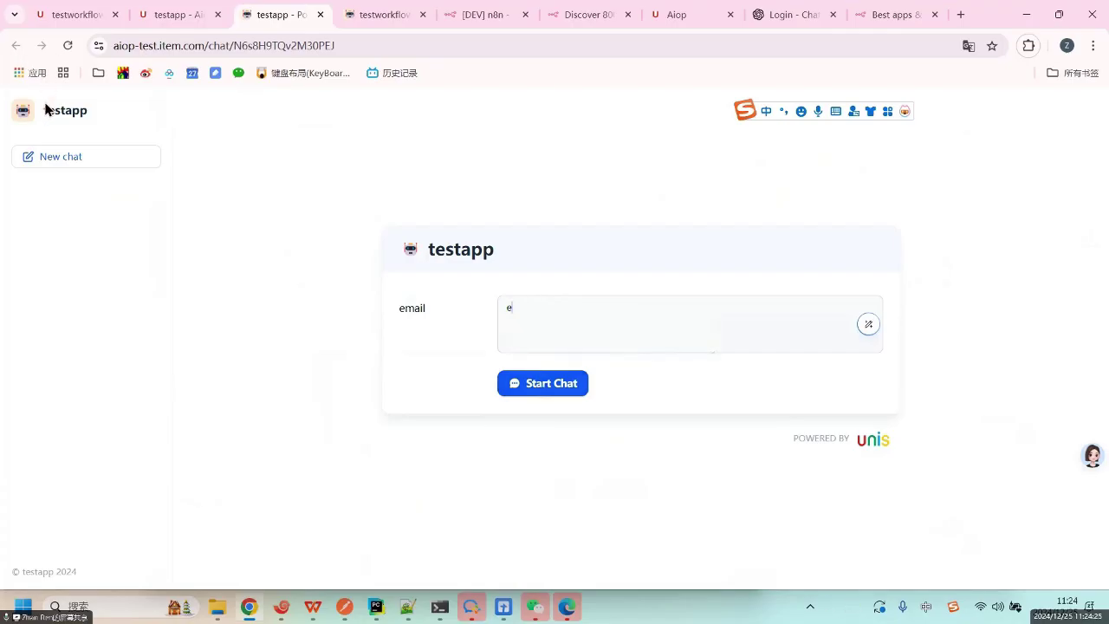
{"action": "left_click", "coordinate": [545, 392]}
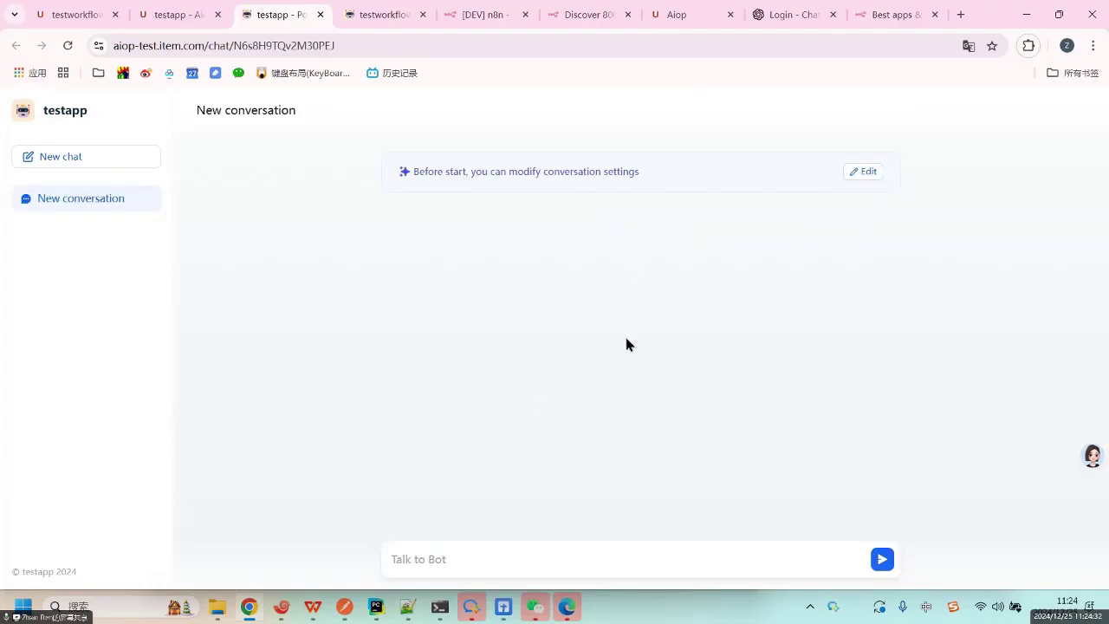
{"action": "left_click", "coordinate": [463, 568]}
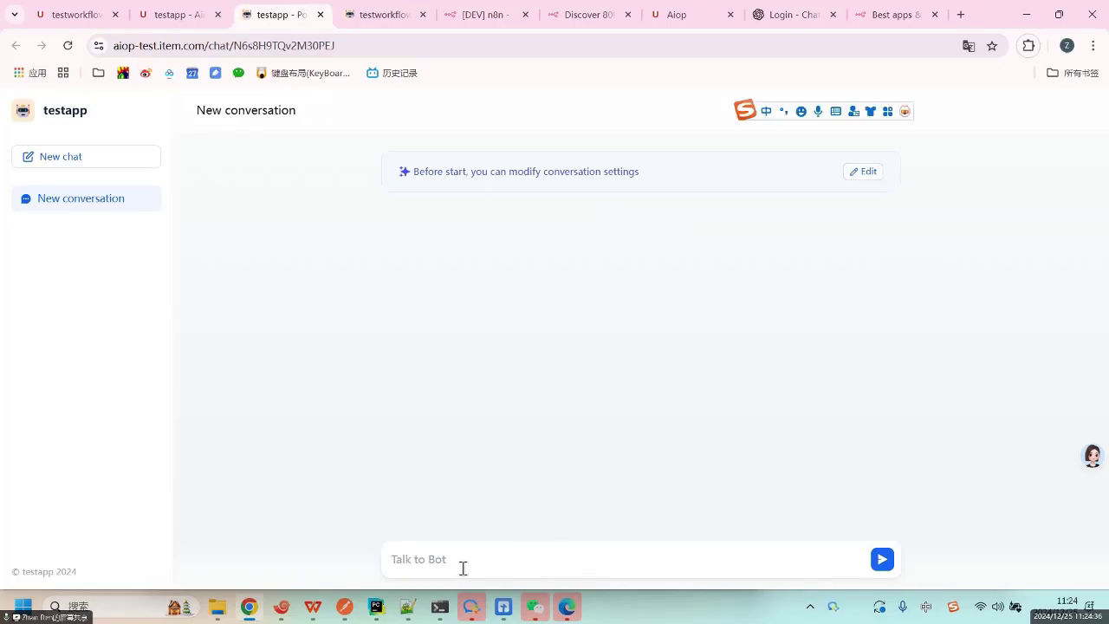
{"action": "key", "text": "ctrl+shift"}
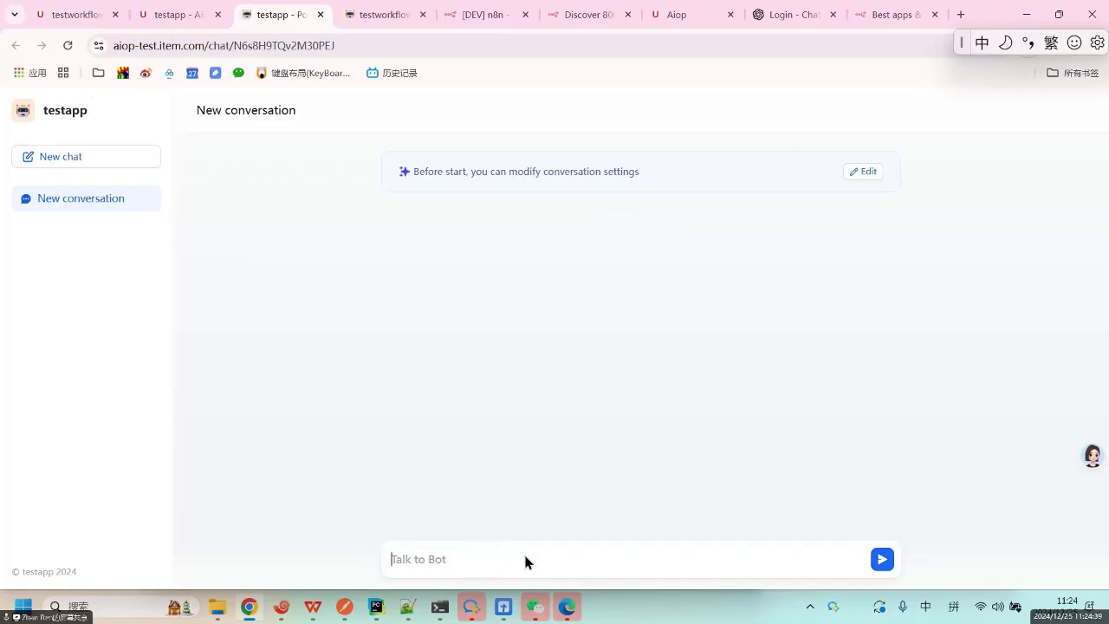
{"action": "type", "text": "adfadsfasd"}
{"action": "key", "text": "Return"}
{"action": "key", "text": "Return"}
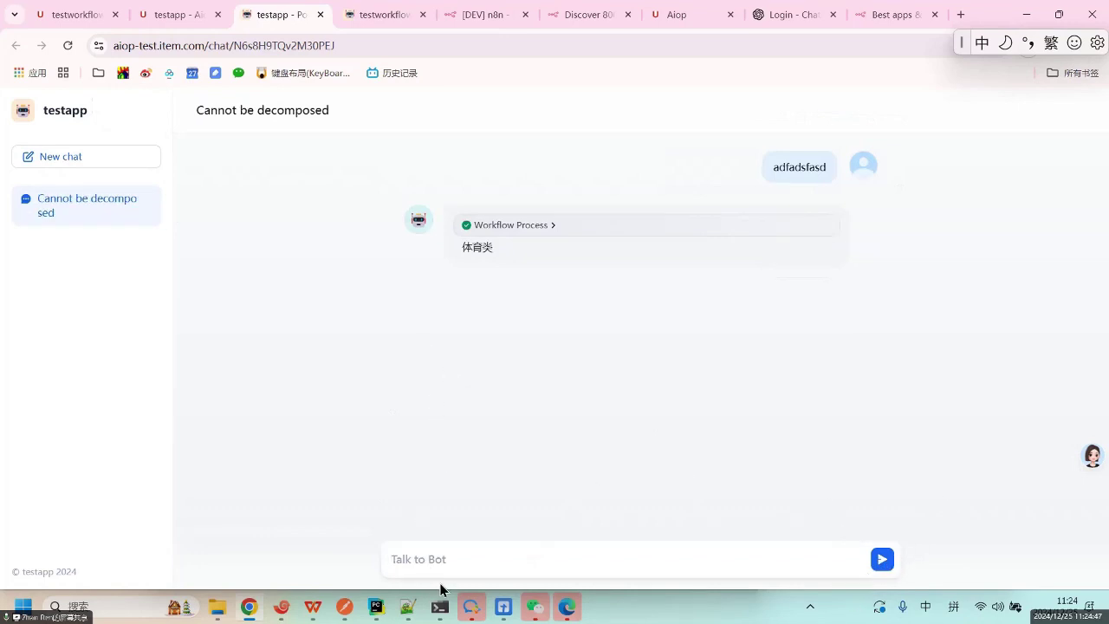
Send a second test message typed via pinyin input.
{"action": "left_click", "coordinate": [487, 565]}
{"action": "type", "text": "adfasdf"}
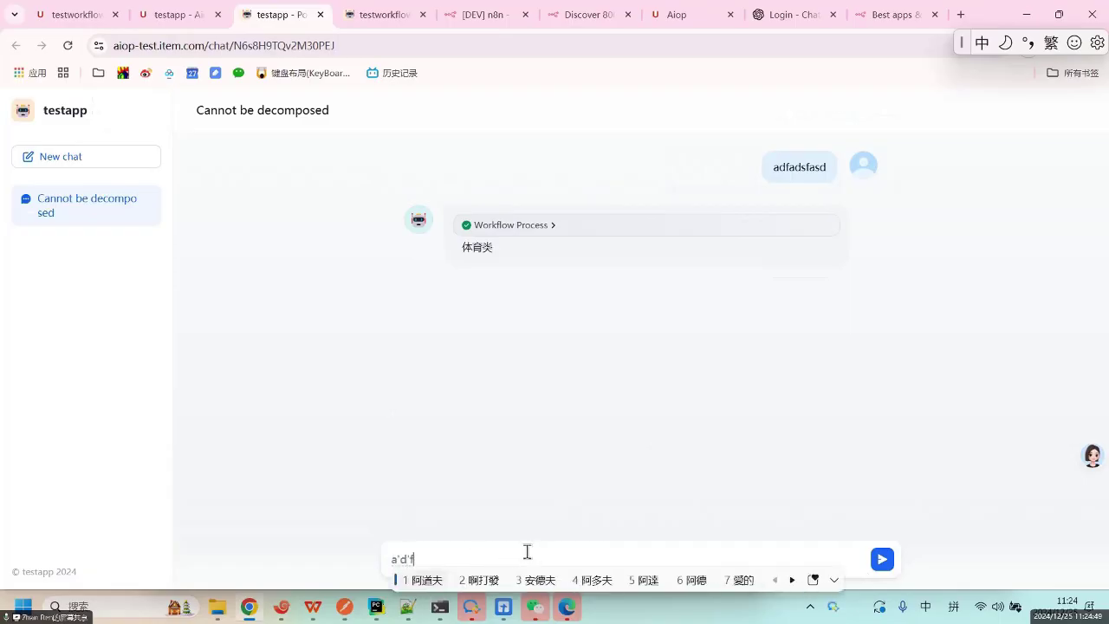
{"action": "key", "text": "space"}
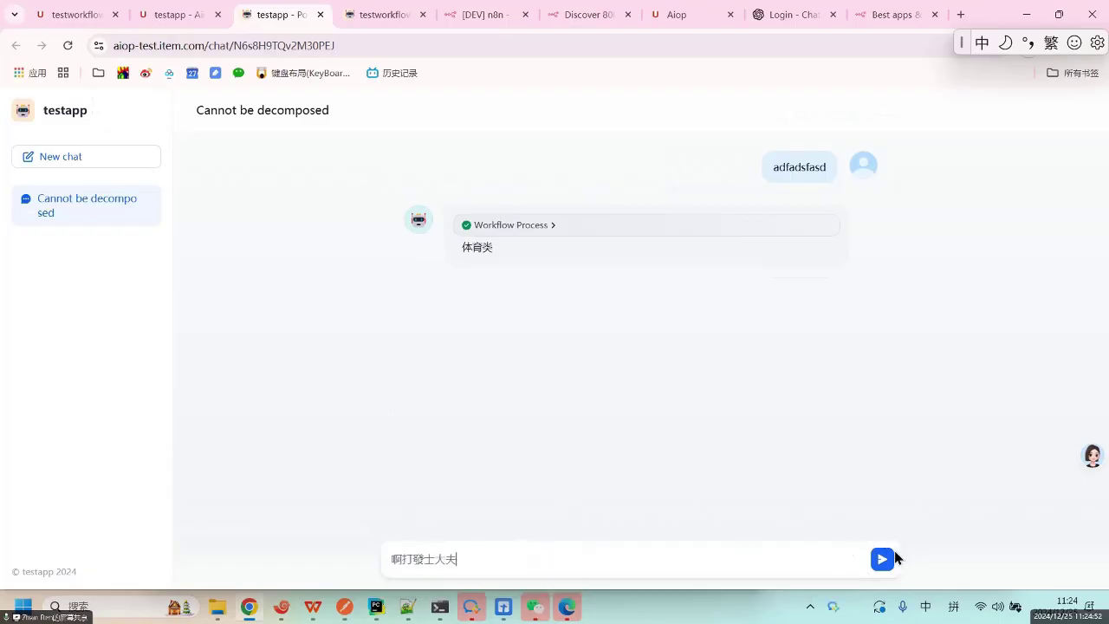
{"action": "left_click", "coordinate": [883, 559]}
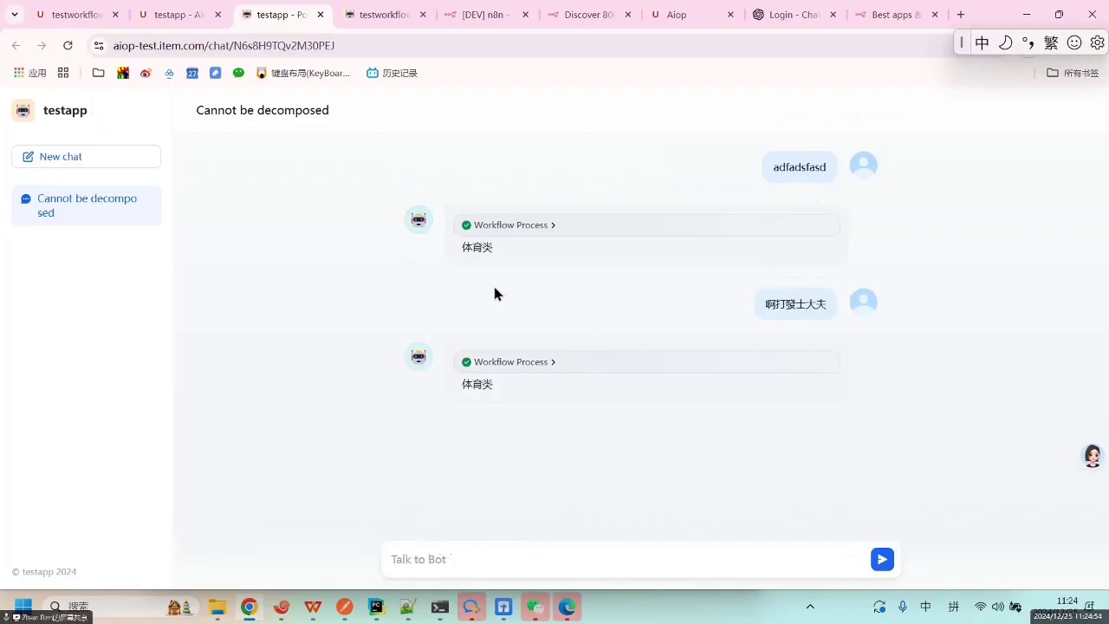
Back on the testapp editor, open Embed Into Site and view the iframe embed code.
{"action": "left_click", "coordinate": [61, 12]}
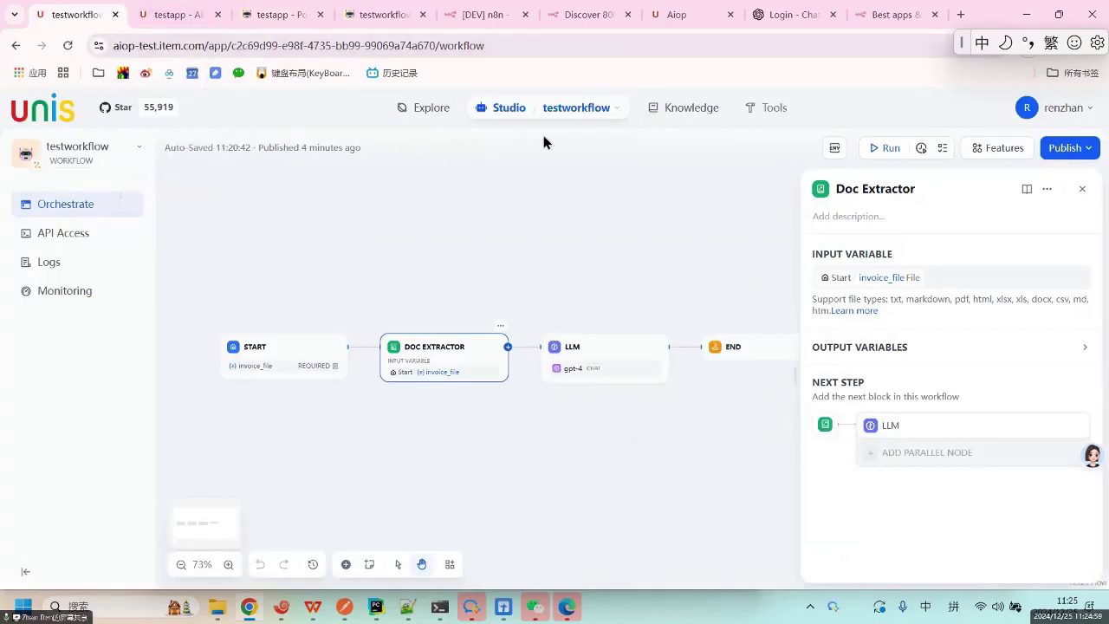
{"action": "left_click", "coordinate": [171, 12]}
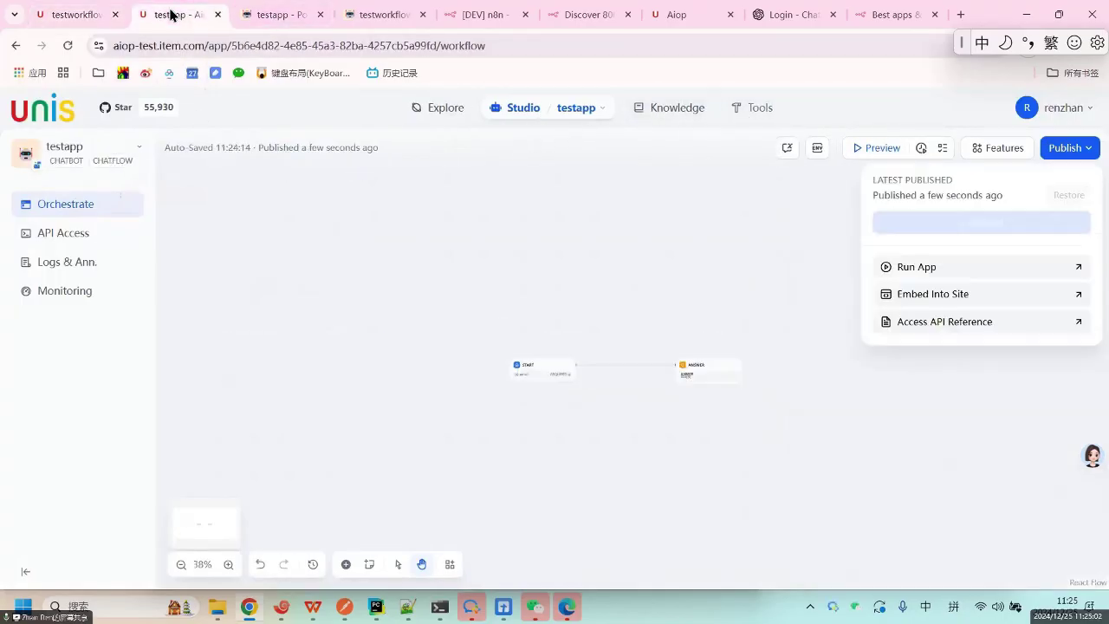
{"action": "left_click", "coordinate": [956, 297]}
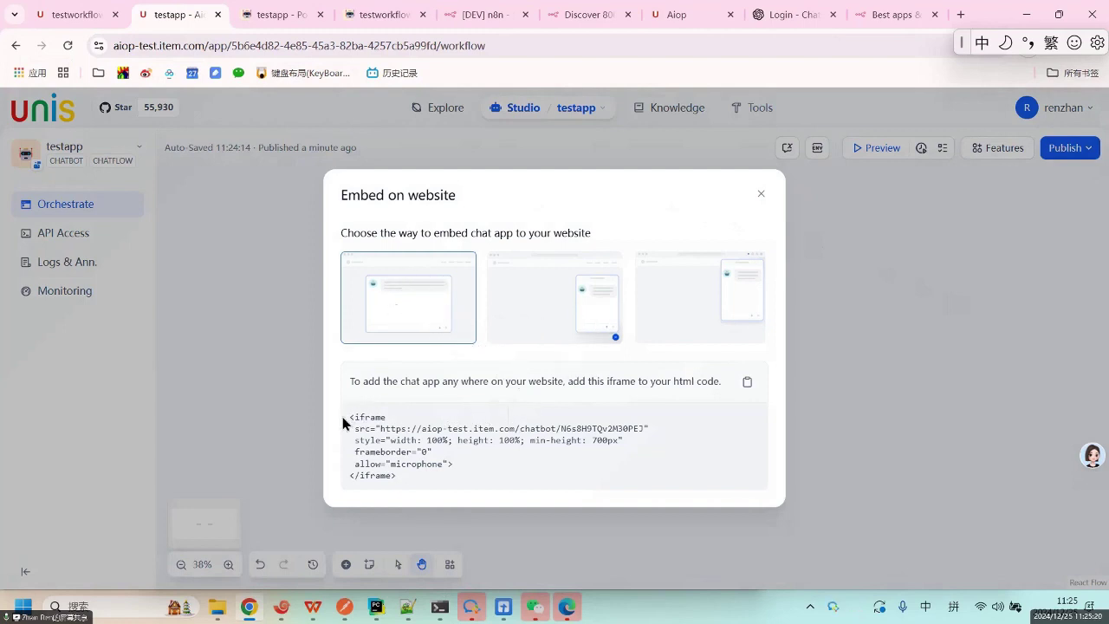
{"action": "mouse_move", "coordinate": [350, 423]}
{"action": "left_mouse_down"}
{"action": "mouse_move", "coordinate": [418, 486]}
{"action": "mouse_move", "coordinate": [336, 429]}
{"action": "mouse_move", "coordinate": [349, 408]}
{"action": "left_mouse_up"}
{"action": "left_click", "coordinate": [421, 298]}
View the bottom-right chat bubble embed script and its source URL.
{"action": "left_click", "coordinate": [547, 314]}
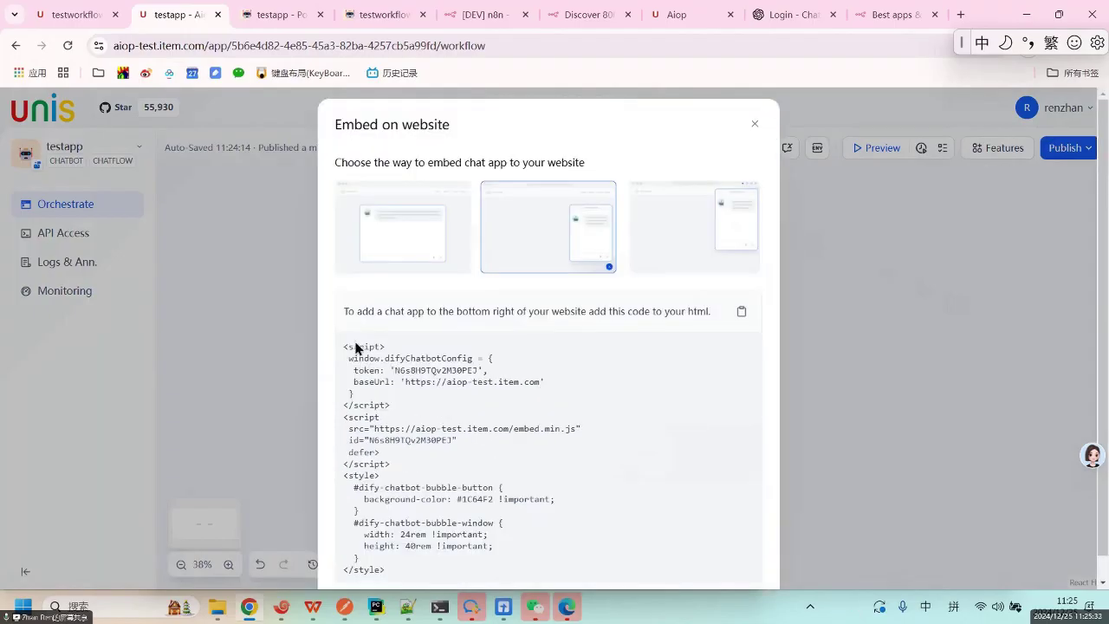
{"action": "left_click_drag", "start_coordinate": [378, 426], "coordinate": [431, 544]}
{"action": "left_click", "coordinate": [618, 419]}
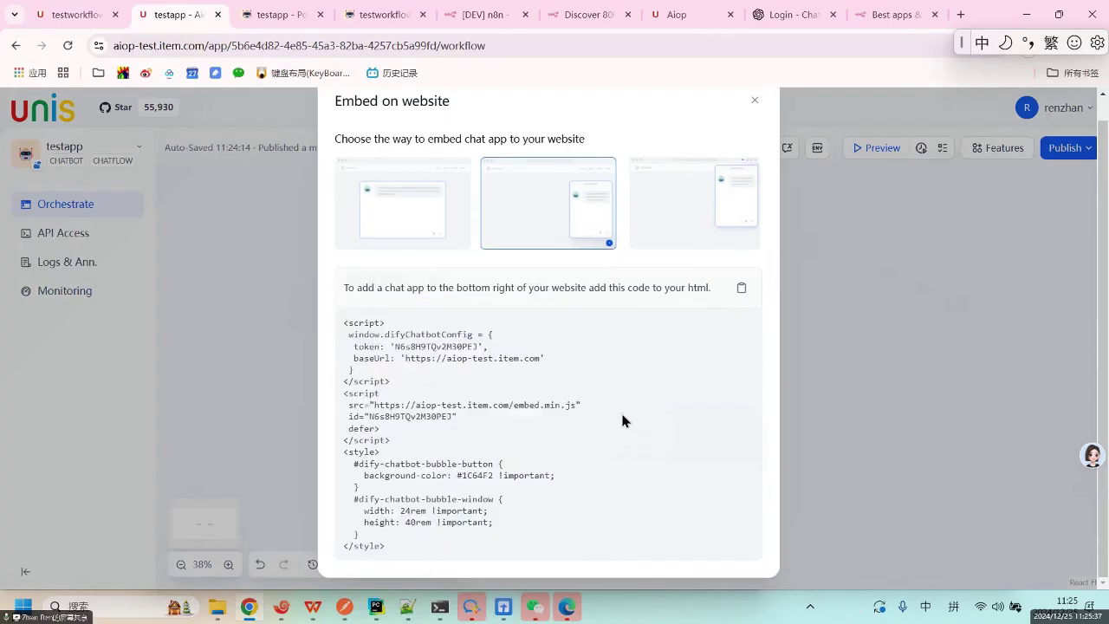
{"action": "left_click_drag", "start_coordinate": [395, 405], "coordinate": [614, 407]}
{"action": "left_click", "coordinate": [465, 412]}
View the Chrome Extension embed option and copy the ChatBot URL.
{"action": "left_click", "coordinate": [693, 205]}
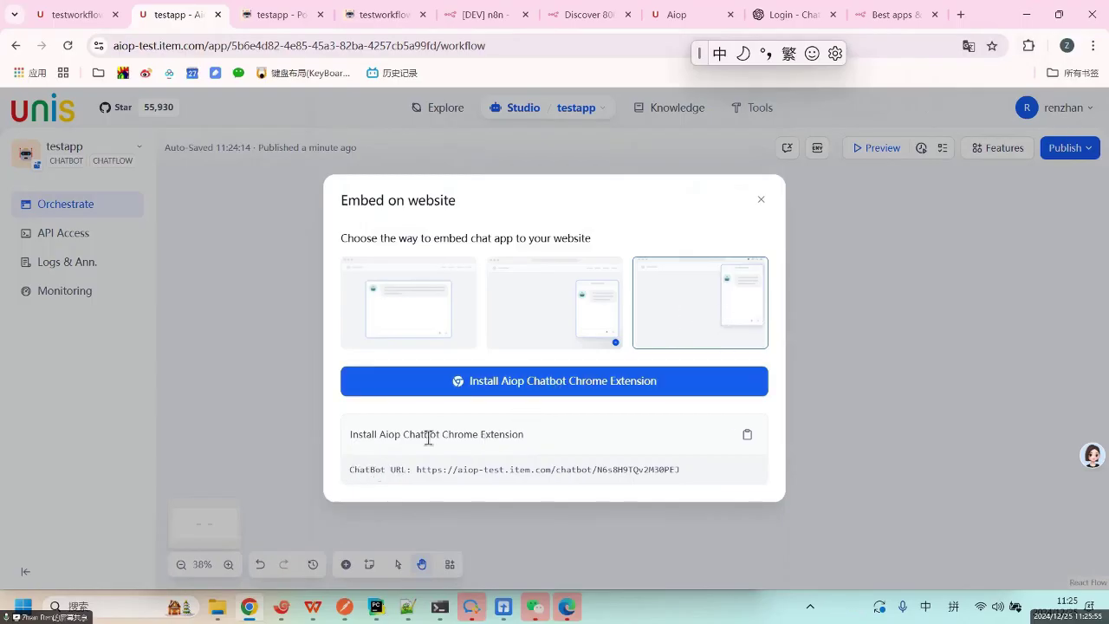
{"action": "left_click_drag", "start_coordinate": [435, 434], "coordinate": [700, 446]}
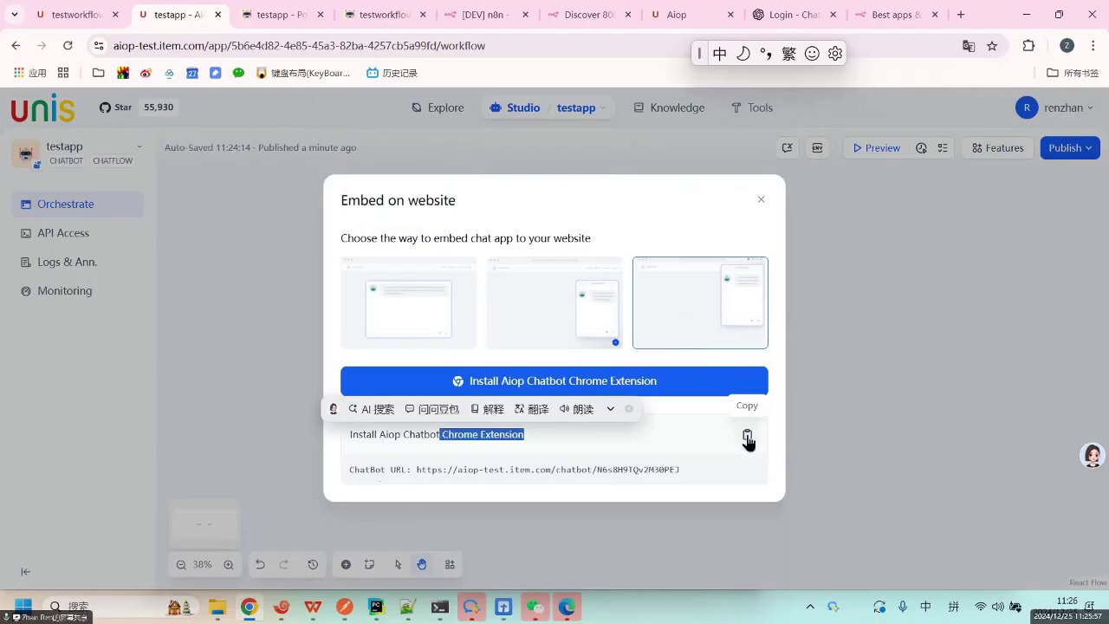
{"action": "left_click", "coordinate": [679, 443]}
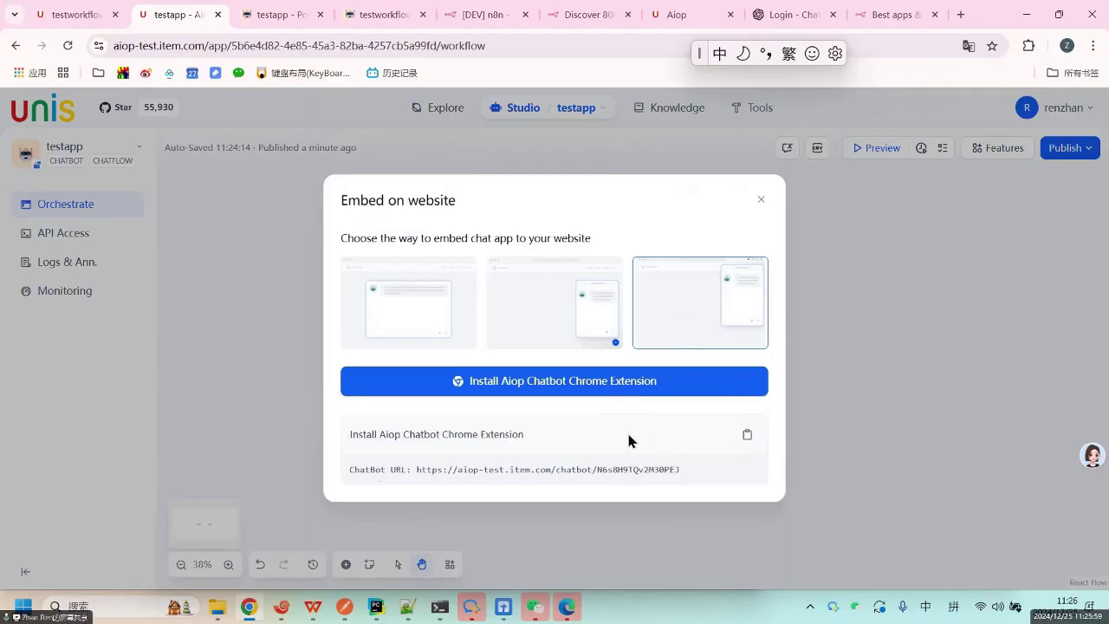
{"action": "left_click", "coordinate": [747, 437]}
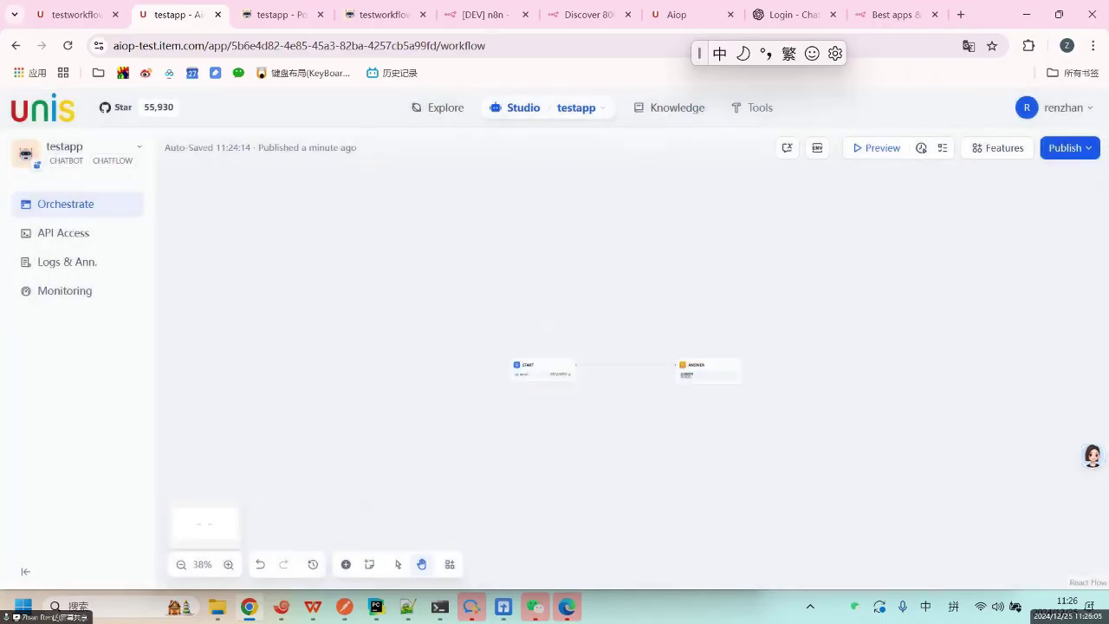
{"action": "left_click", "coordinate": [1076, 148]}
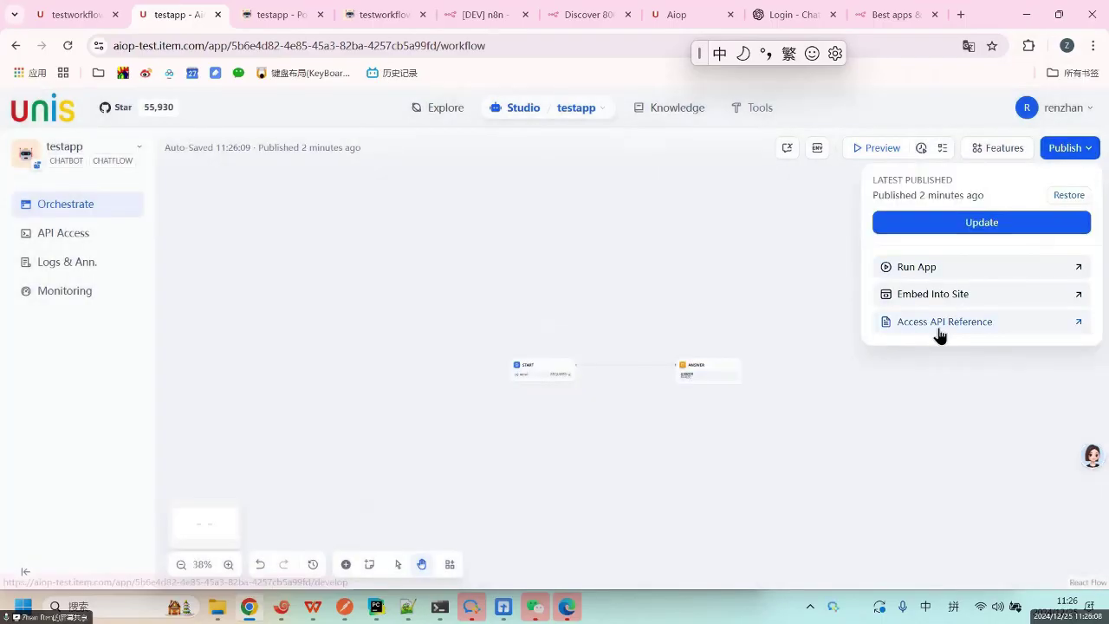
Open testapp's API reference and inspect the query and inputs lines of the chat-messages sample.
{"action": "left_click", "coordinate": [940, 334]}
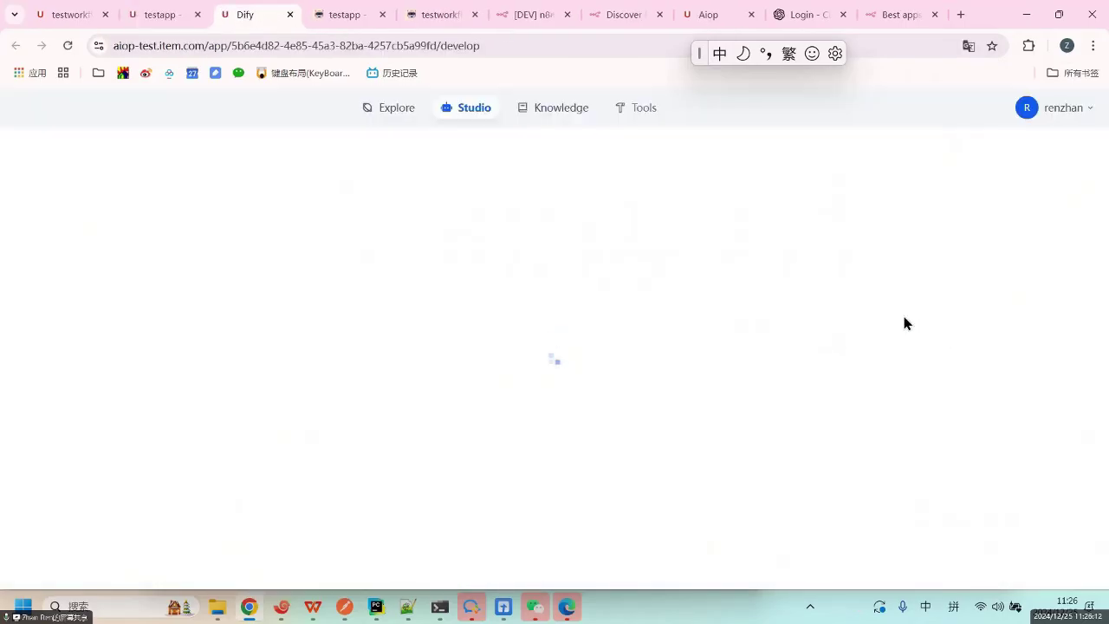
{"action": "scroll", "coordinate": [641, 381], "scroll_direction": "down", "scroll_amount": 3}
{"action": "scroll", "coordinate": [617, 398], "scroll_direction": "down", "scroll_amount": 5}
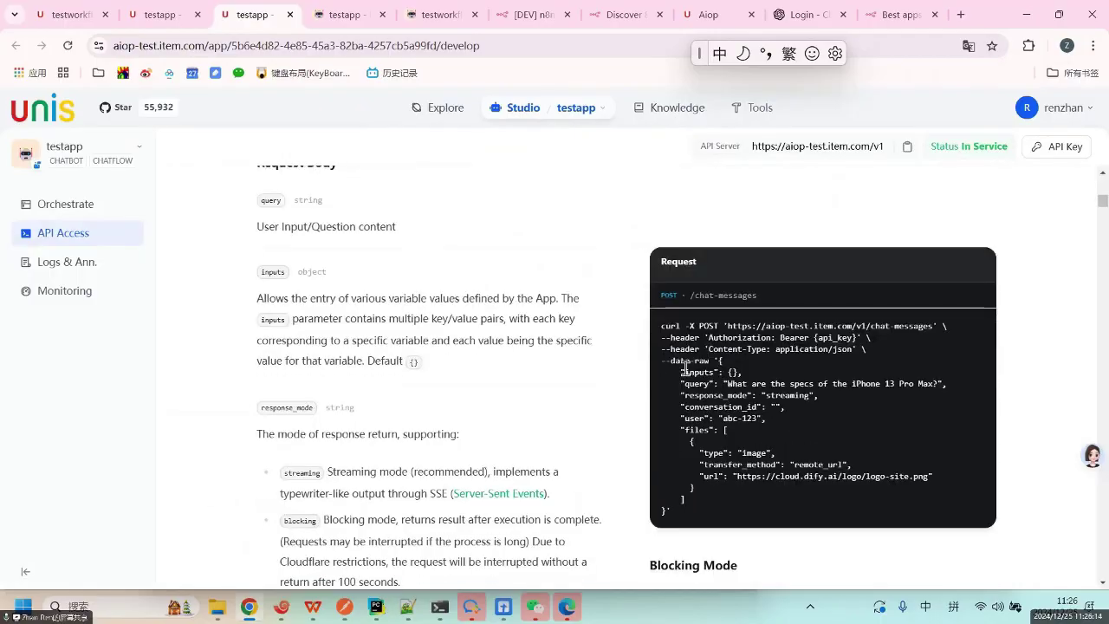
{"action": "left_click_drag", "start_coordinate": [716, 383], "coordinate": [976, 392]}
{"action": "left_click", "coordinate": [729, 373]}
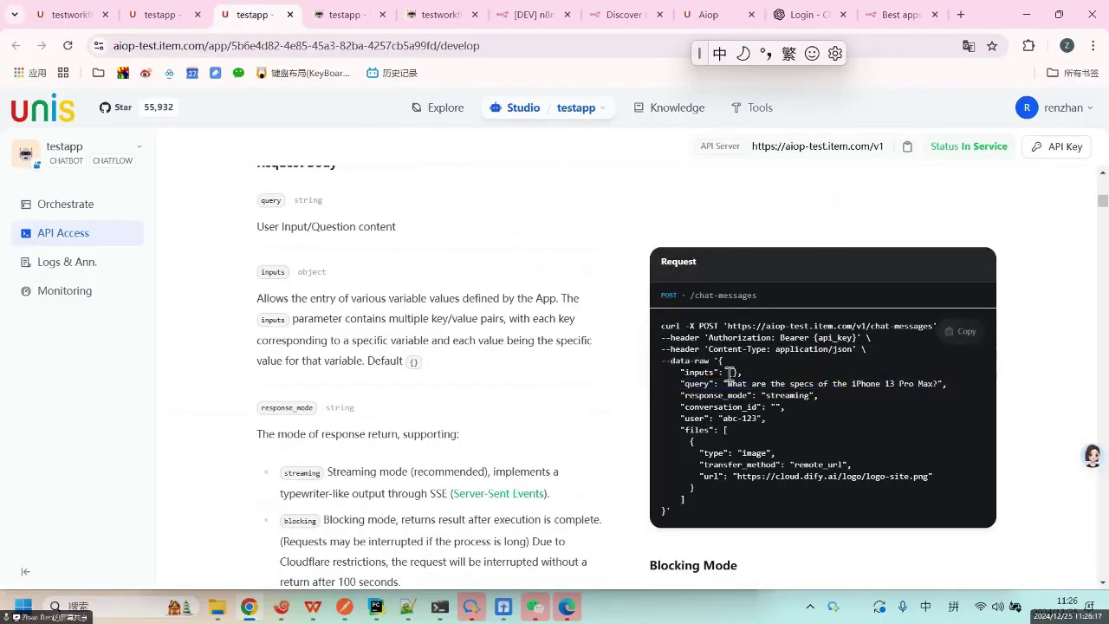
{"action": "left_click_drag", "start_coordinate": [734, 372], "coordinate": [818, 417]}
{"action": "left_click", "coordinate": [748, 400]}
{"action": "left_click", "coordinate": [818, 417]}
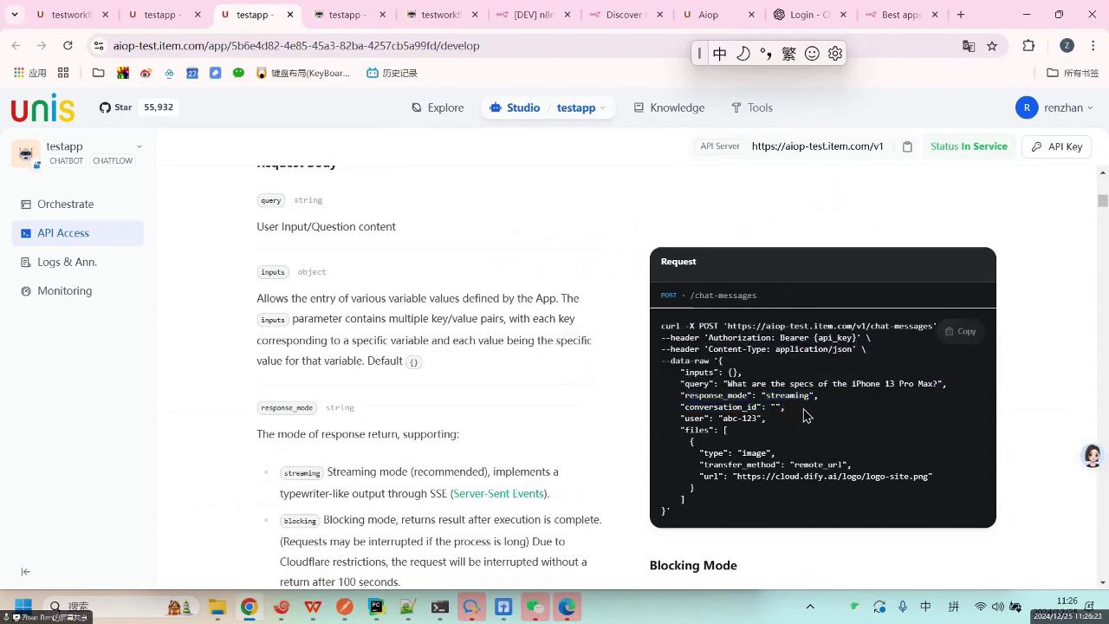
Look up the conversation_id field and its empty value in the sample request.
{"action": "double_click", "coordinate": [736, 406]}
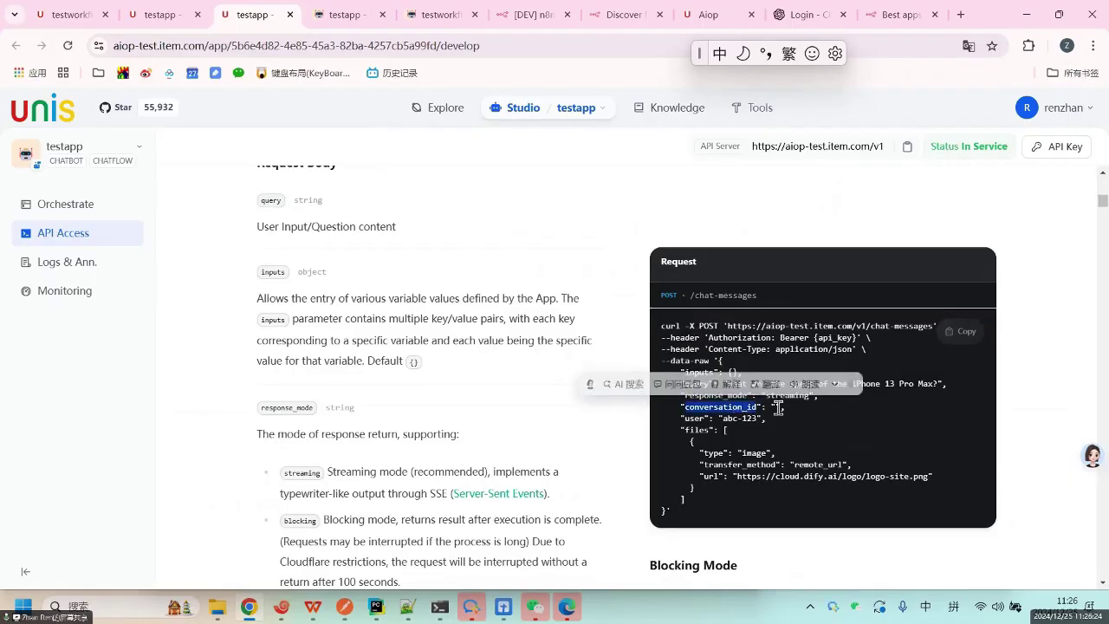
{"action": "left_click", "coordinate": [856, 418]}
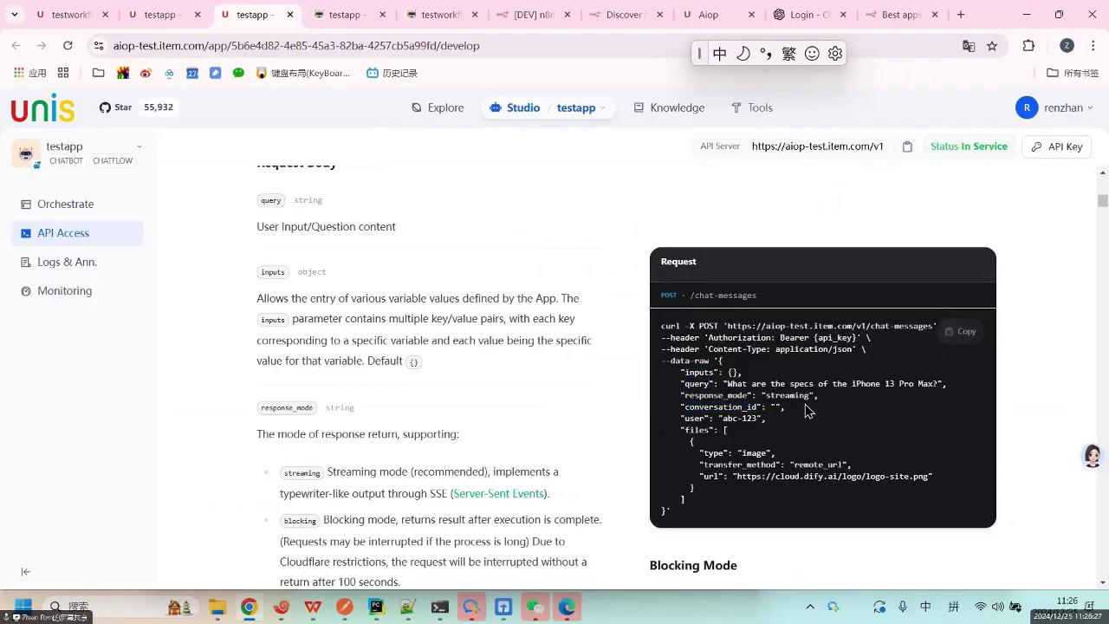
{"action": "double_click", "coordinate": [731, 406]}
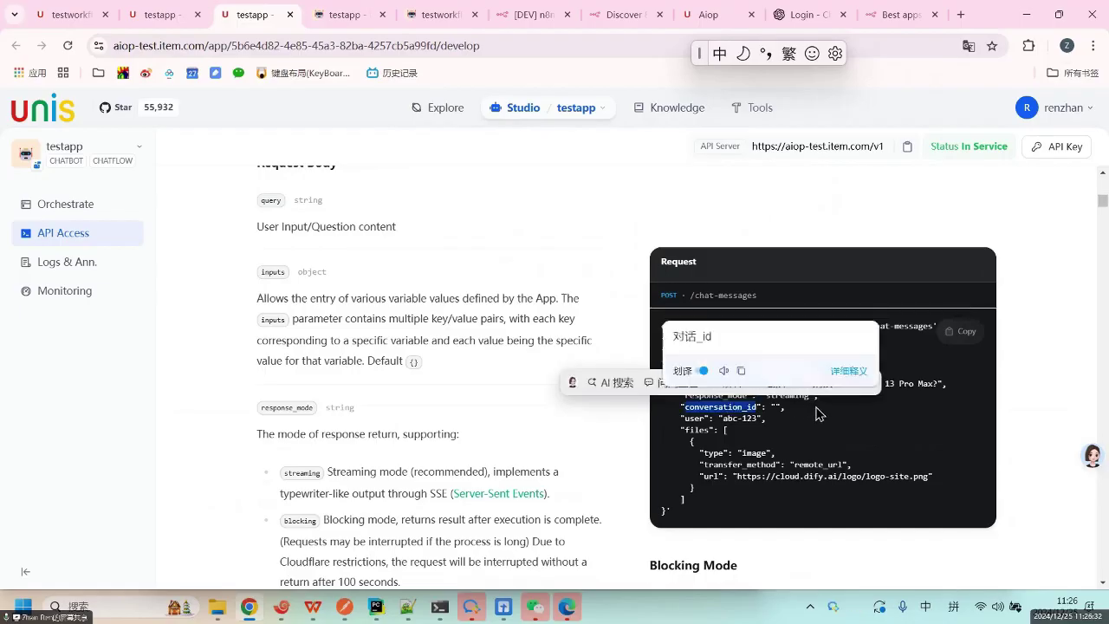
{"action": "left_click", "coordinate": [818, 415]}
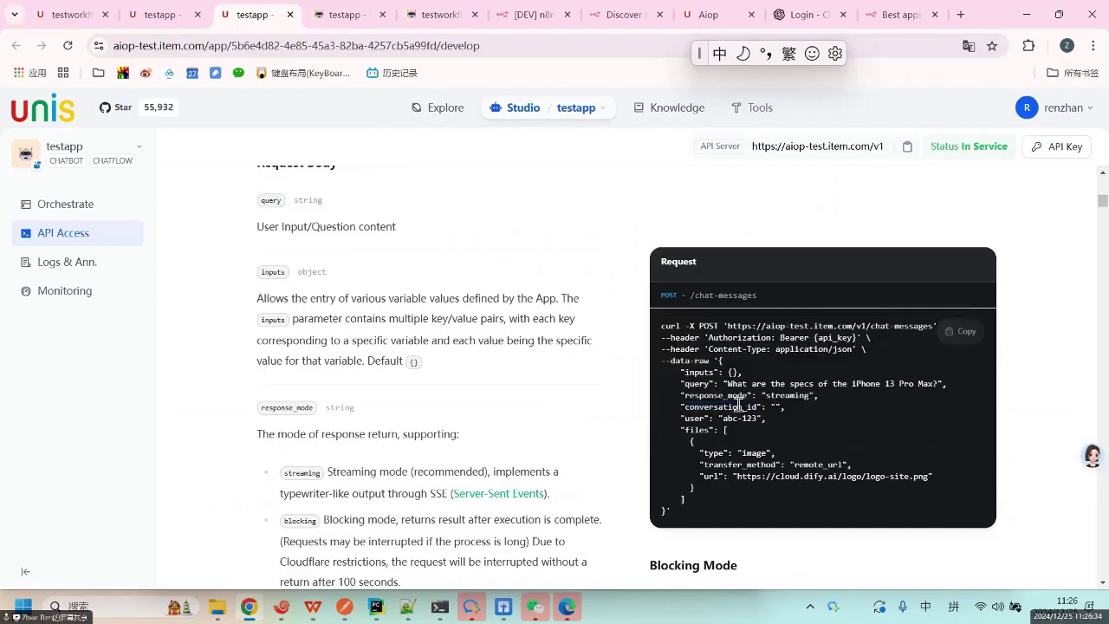
{"action": "double_click", "coordinate": [738, 406]}
{"action": "left_click", "coordinate": [743, 405]}
{"action": "left_click_drag", "start_coordinate": [769, 406], "coordinate": [802, 412]}
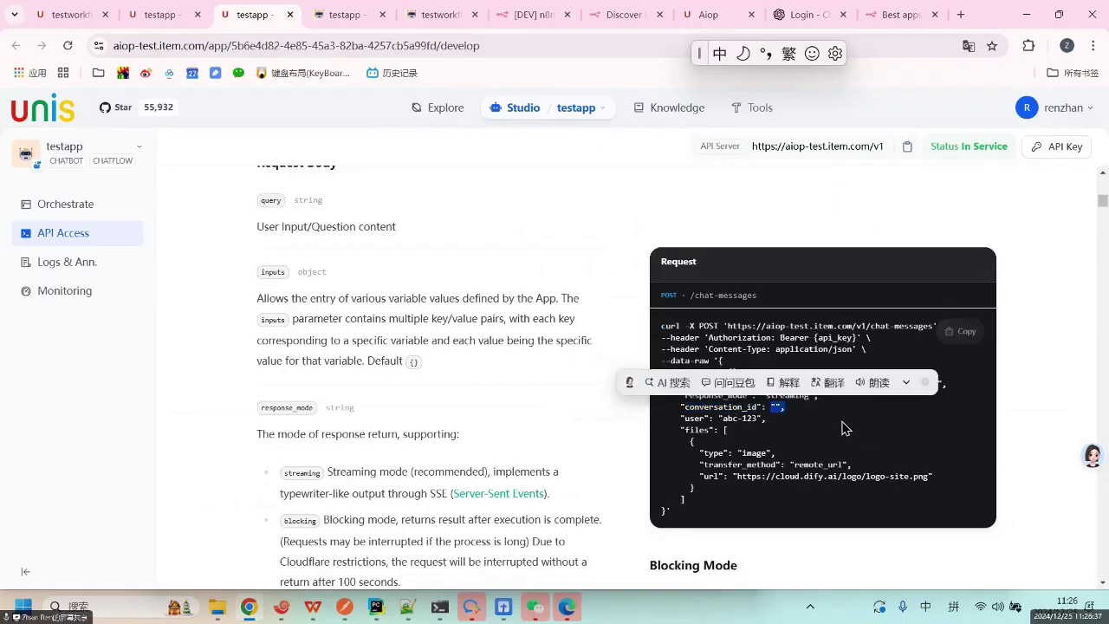
{"action": "left_click", "coordinate": [819, 427]}
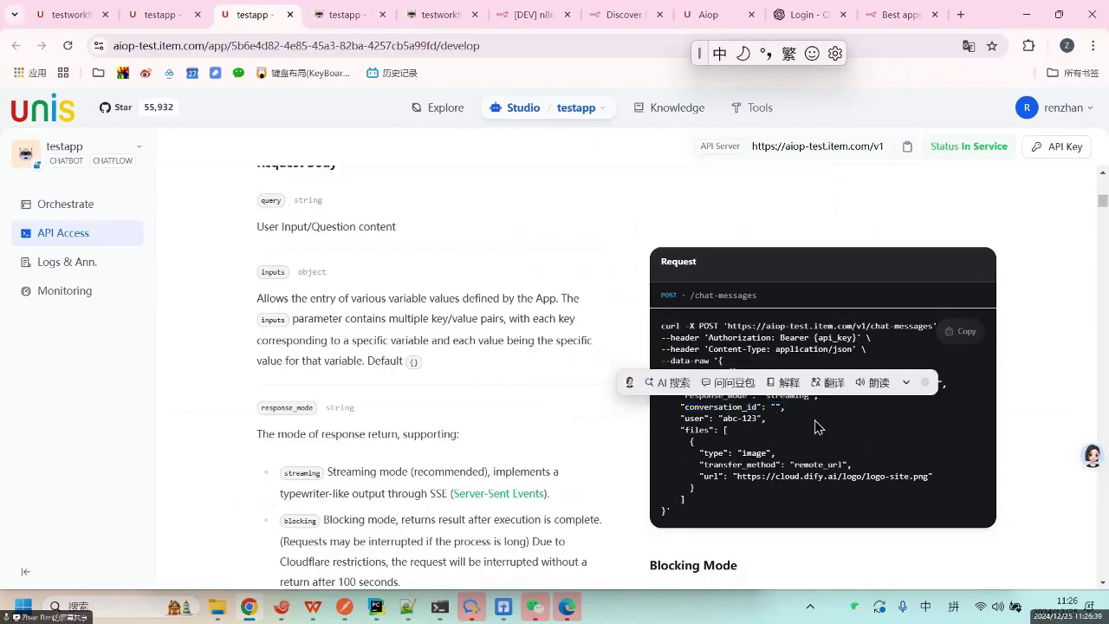
{"action": "double_click", "coordinate": [731, 407]}
{"action": "left_click", "coordinate": [736, 404]}
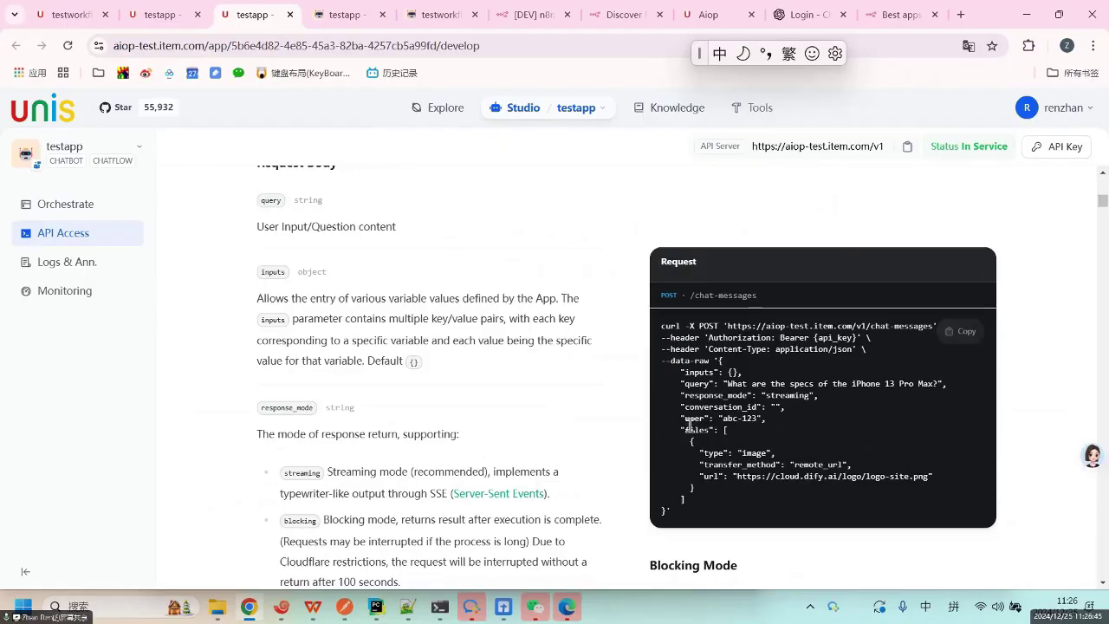
Inspect the files block, its remote_url transfer method and the sample image URL.
{"action": "left_click_drag", "start_coordinate": [684, 430], "coordinate": [752, 498]}
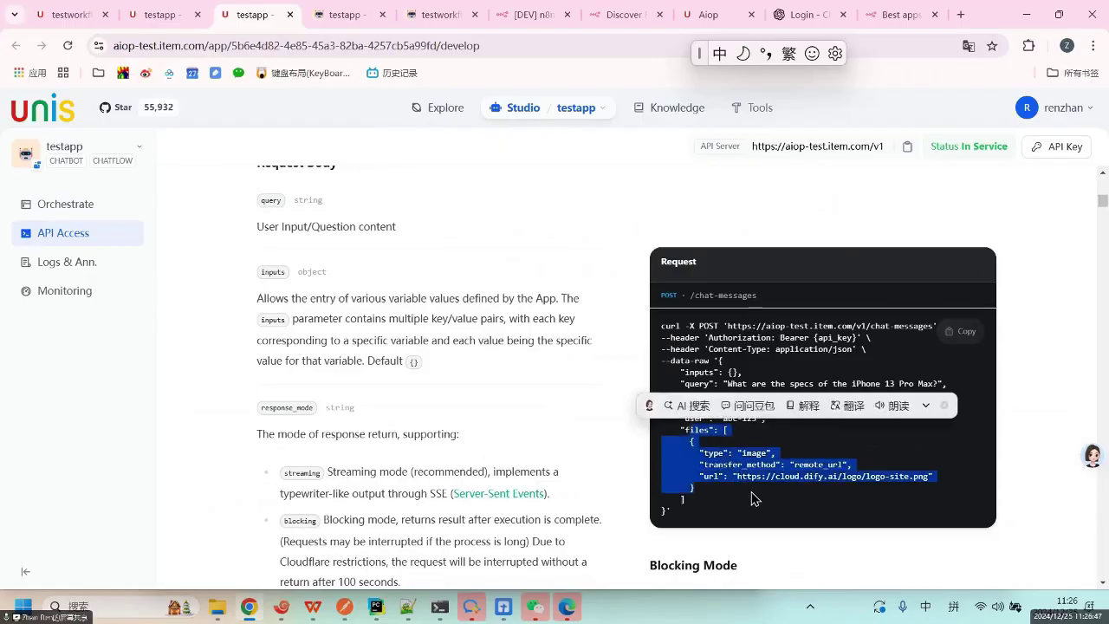
{"action": "left_click", "coordinate": [755, 438]}
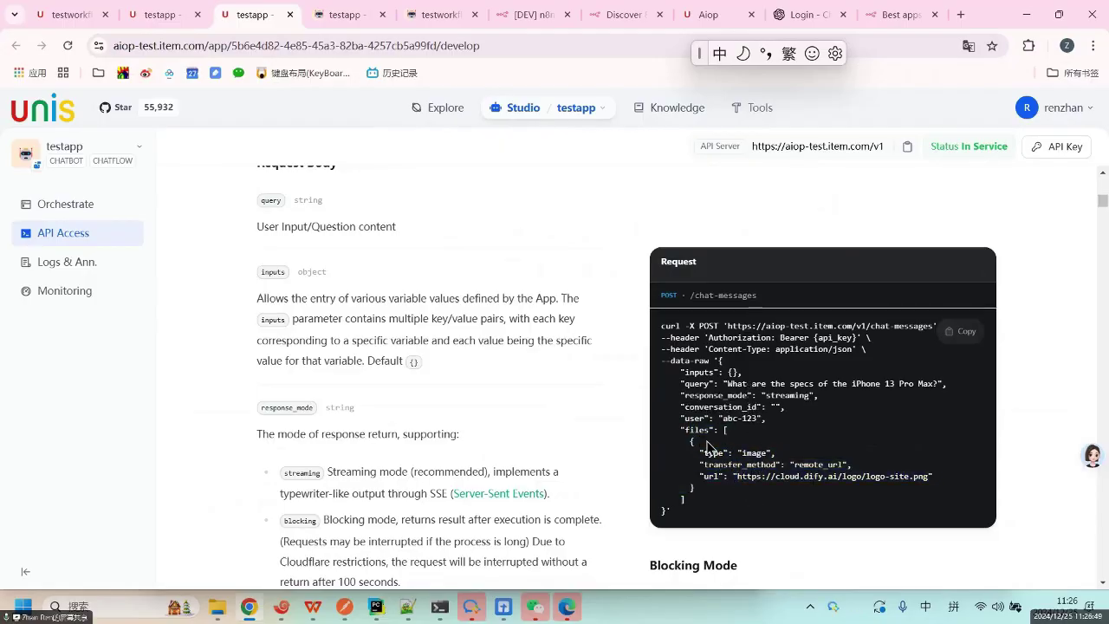
{"action": "left_click_drag", "start_coordinate": [681, 429], "coordinate": [741, 498]}
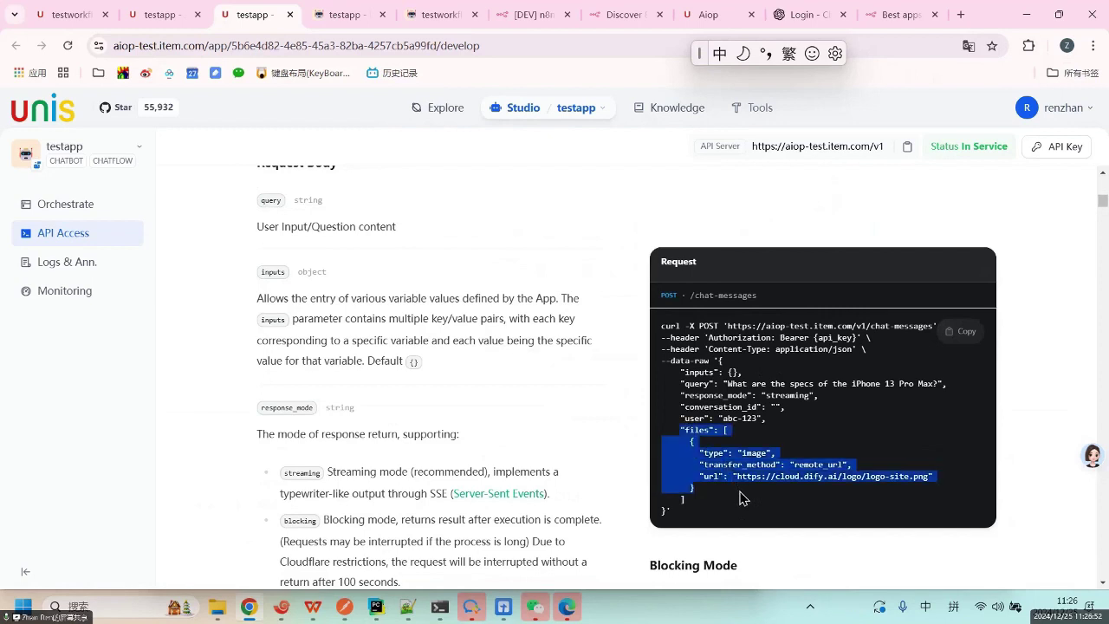
{"action": "left_click", "coordinate": [741, 498]}
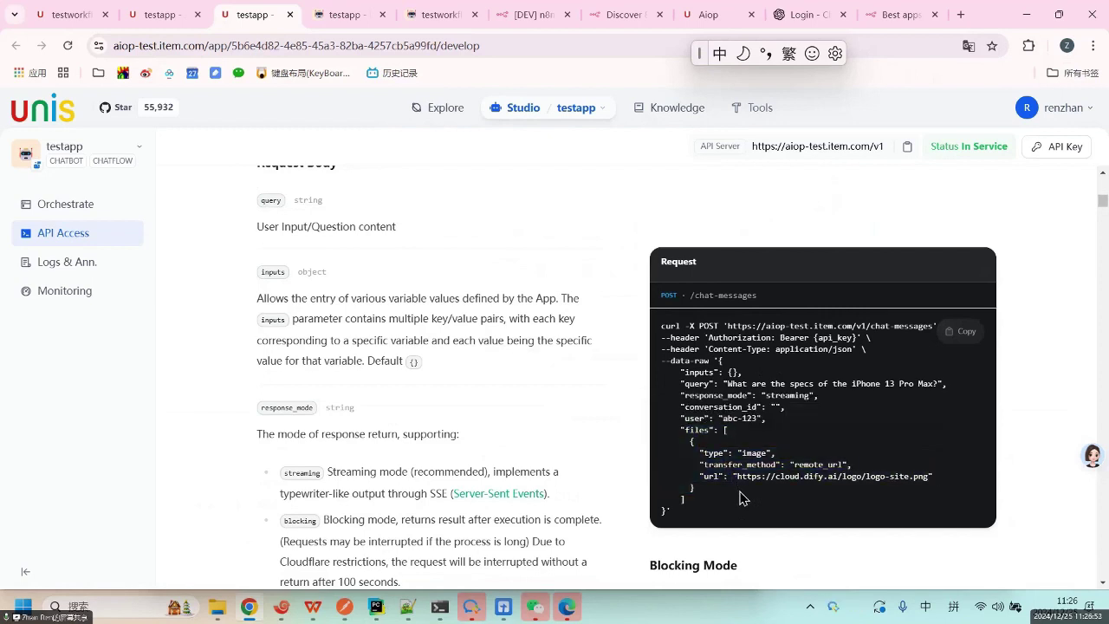
{"action": "double_click", "coordinate": [767, 453]}
{"action": "double_click", "coordinate": [816, 464]}
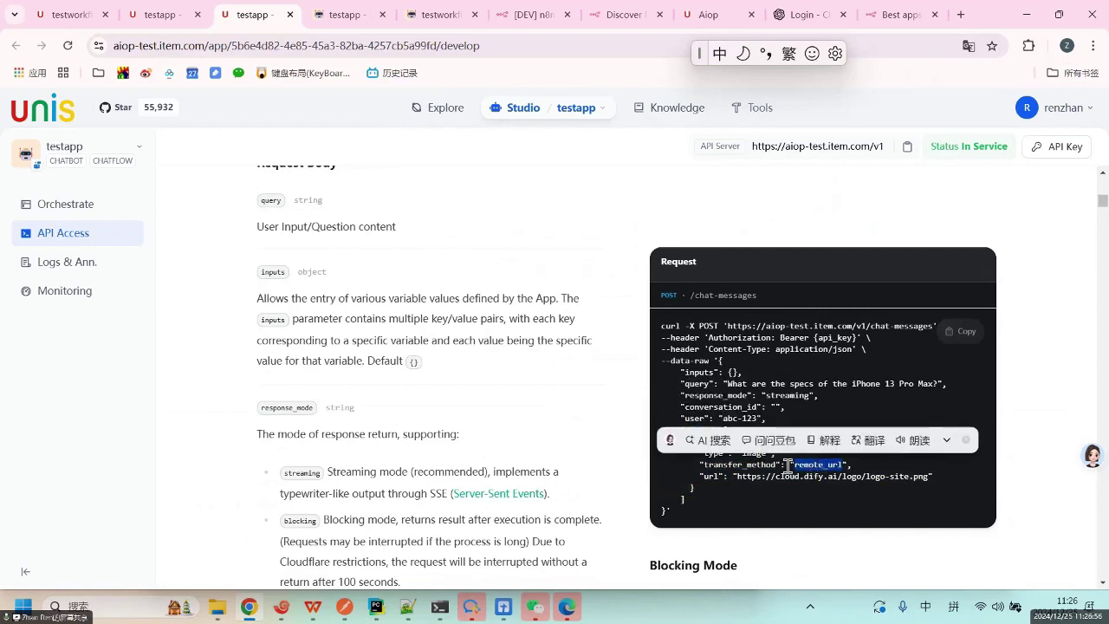
{"action": "left_click_drag", "start_coordinate": [735, 476], "coordinate": [931, 479]}
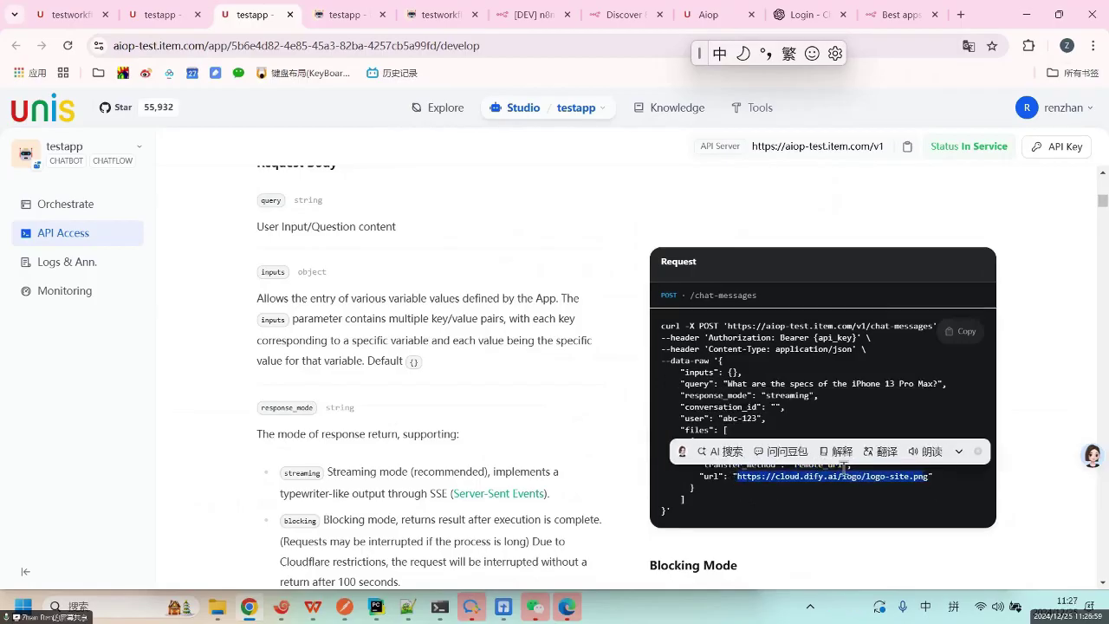
{"action": "left_click", "coordinate": [830, 473]}
{"action": "double_click", "coordinate": [819, 465]}
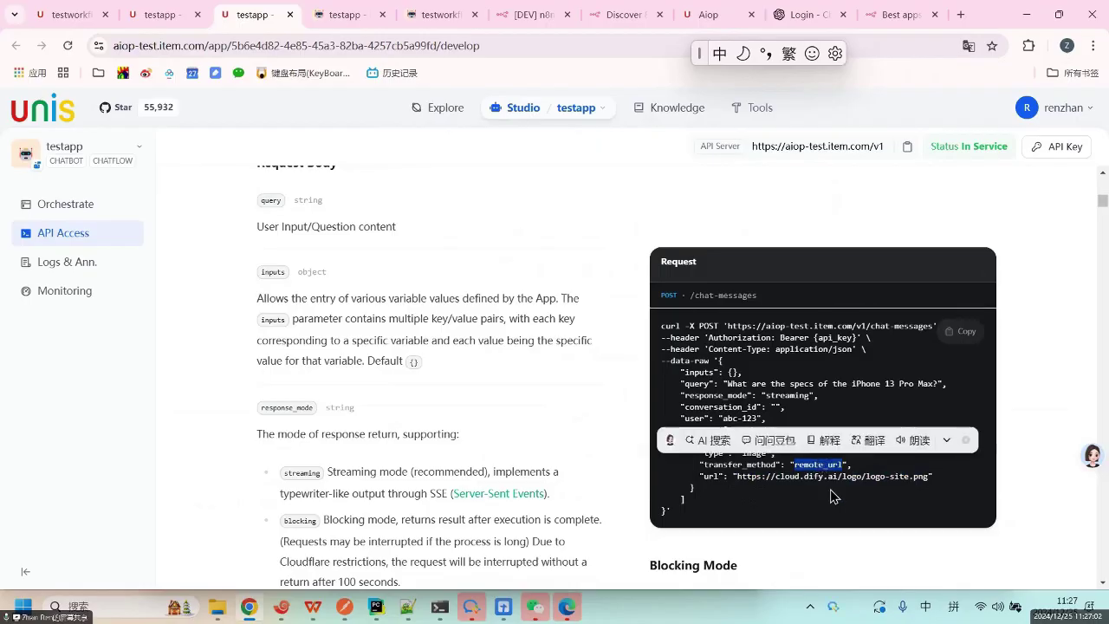
{"action": "left_click", "coordinate": [829, 460]}
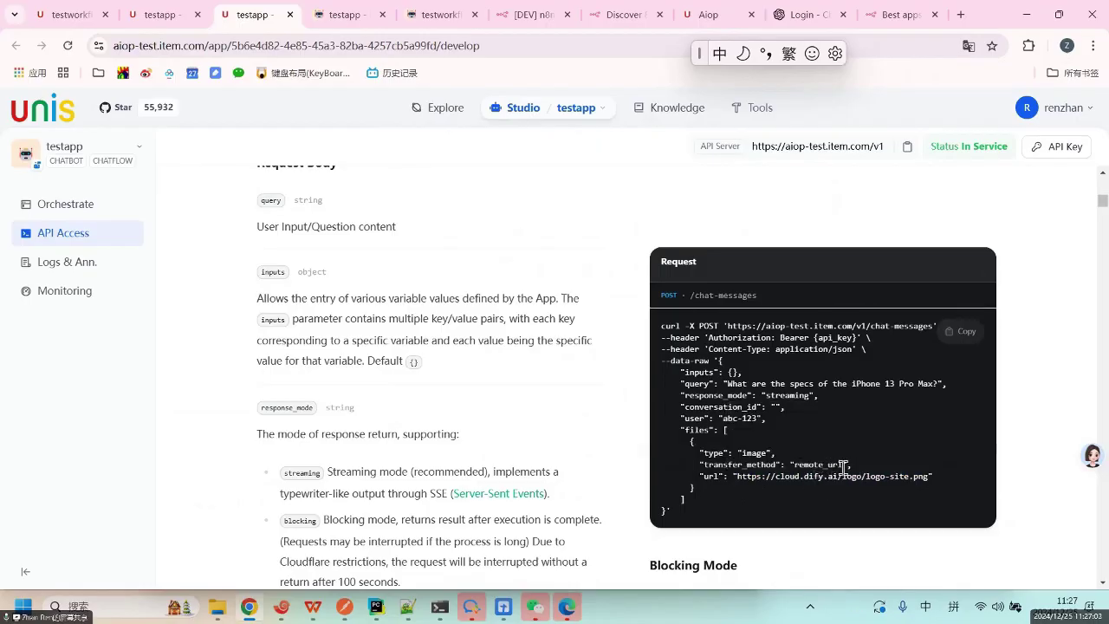
Scroll back to the top and switch to the other testapp tab's workflow canvas.
{"action": "scroll", "coordinate": [788, 491], "scroll_direction": "down", "scroll_amount": 2}
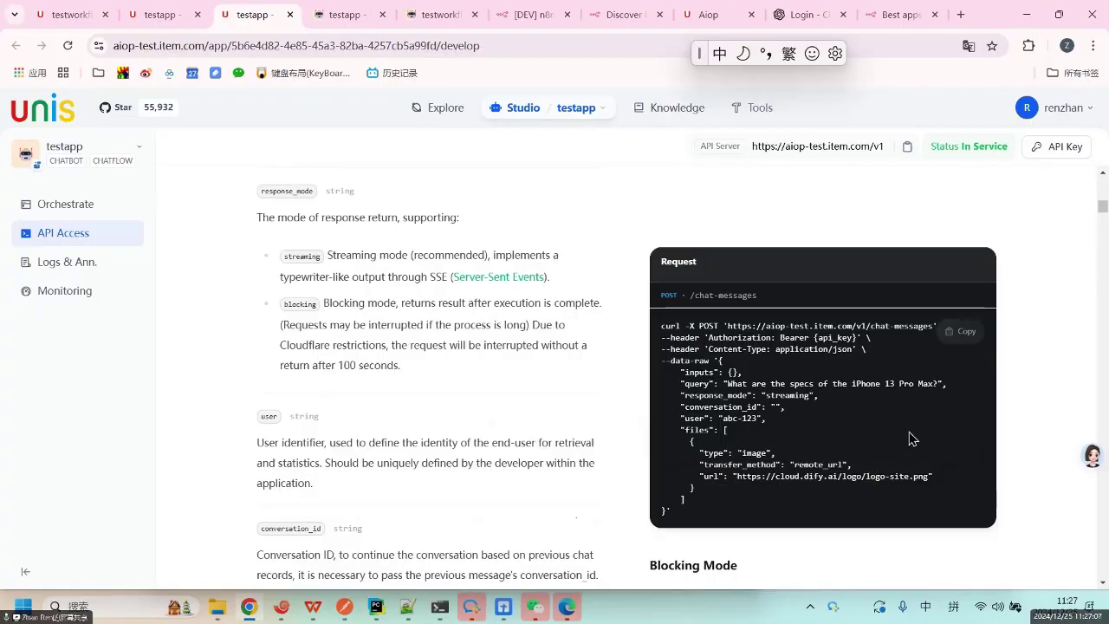
{"action": "scroll", "coordinate": [898, 436], "scroll_direction": "up", "scroll_amount": 2}
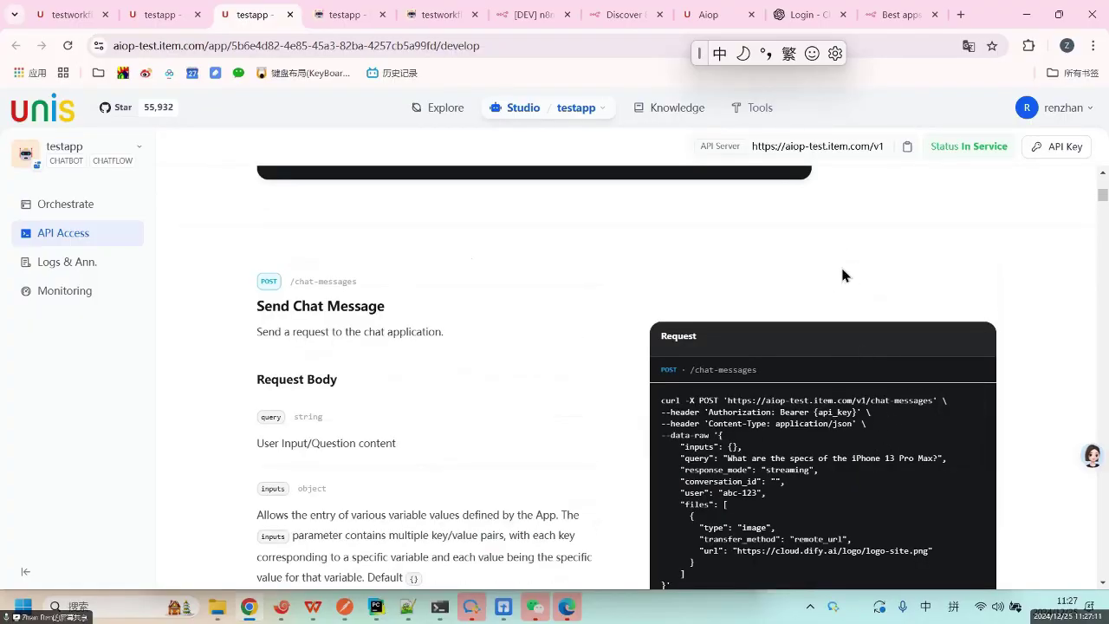
{"action": "scroll", "coordinate": [845, 269], "scroll_direction": "up", "scroll_amount": 5}
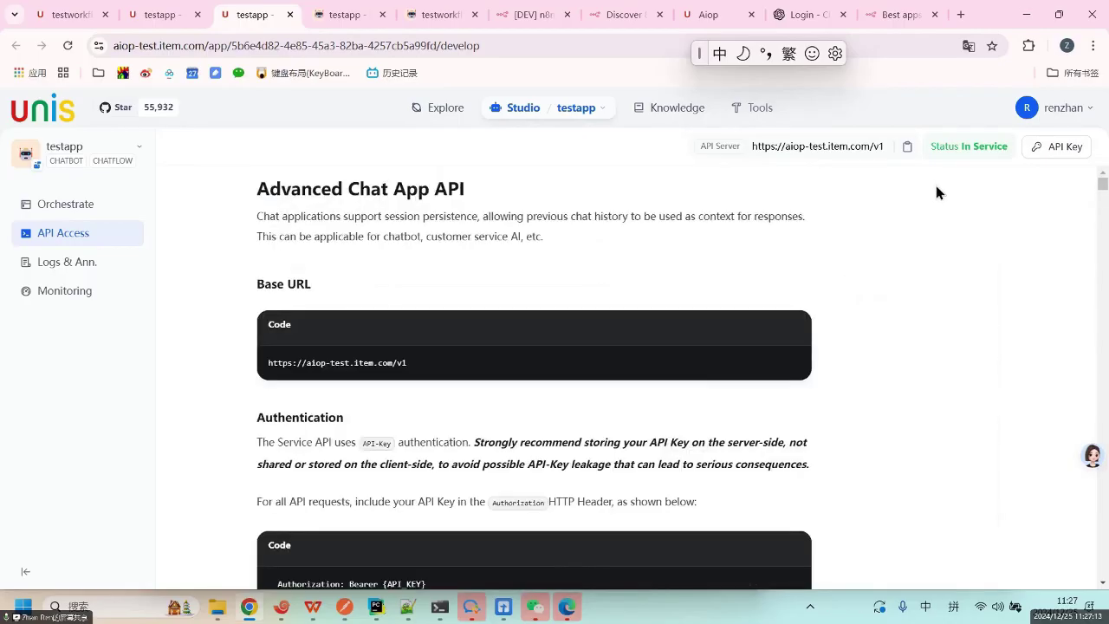
{"action": "left_click", "coordinate": [172, 16]}
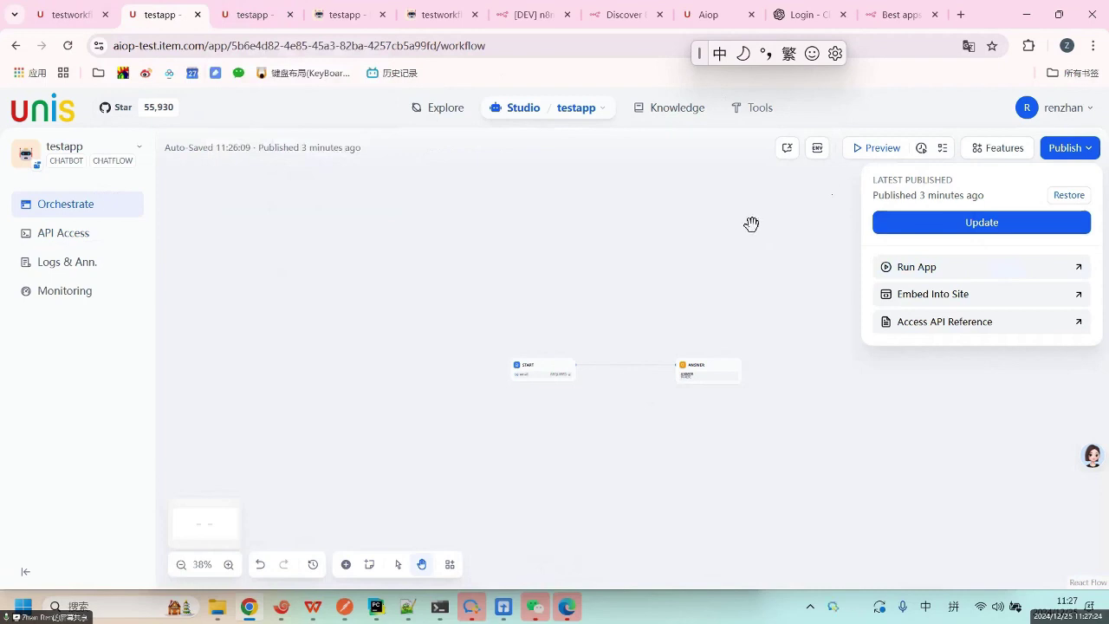
{"action": "left_click", "coordinate": [632, 247]}
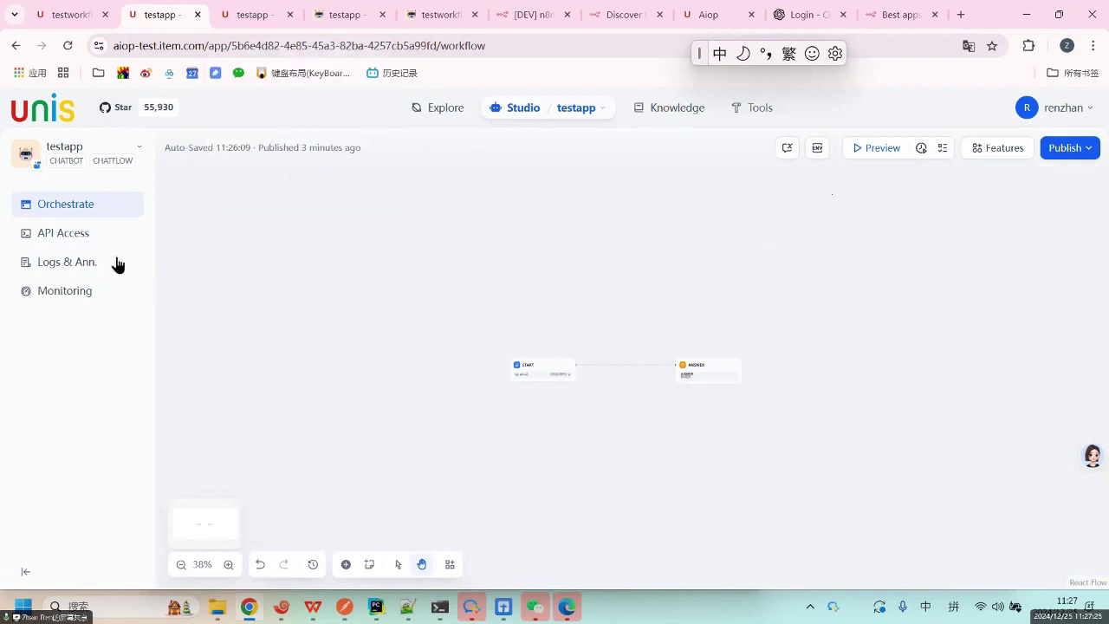
{"action": "left_click", "coordinate": [48, 265]}
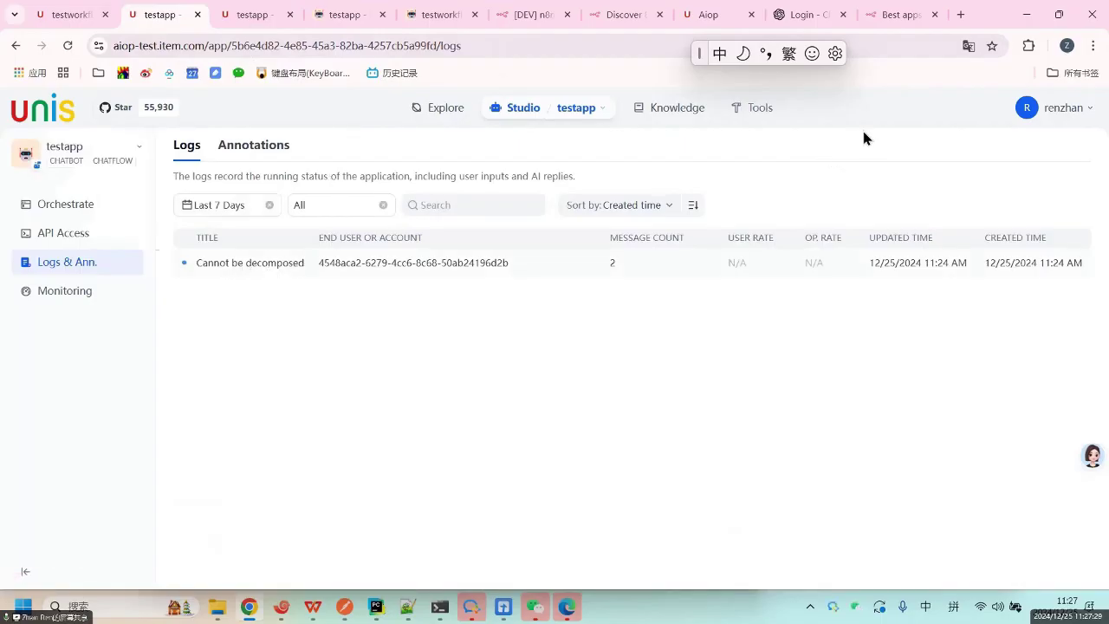
{"action": "left_click", "coordinate": [238, 264]}
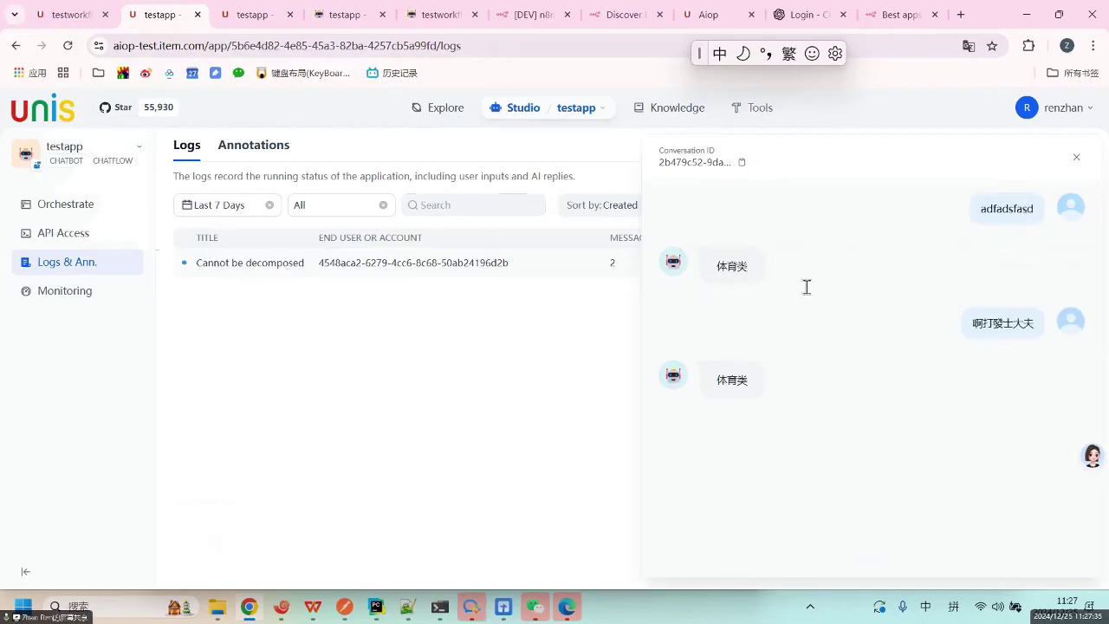
{"action": "mouse_move", "coordinate": [742, 263]}
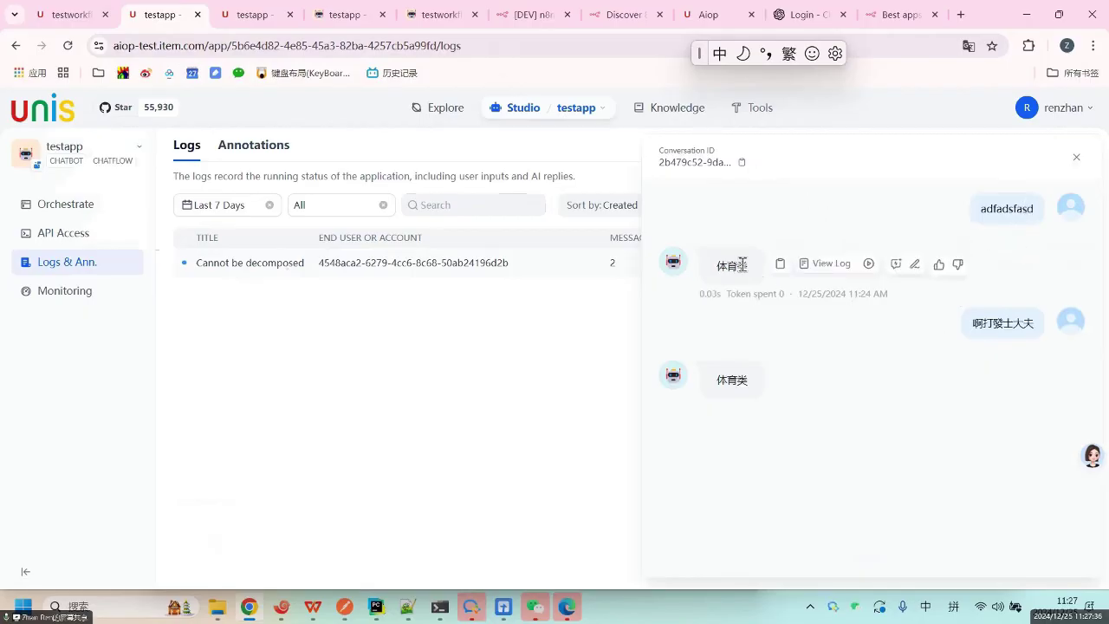
{"action": "left_click", "coordinate": [831, 265]}
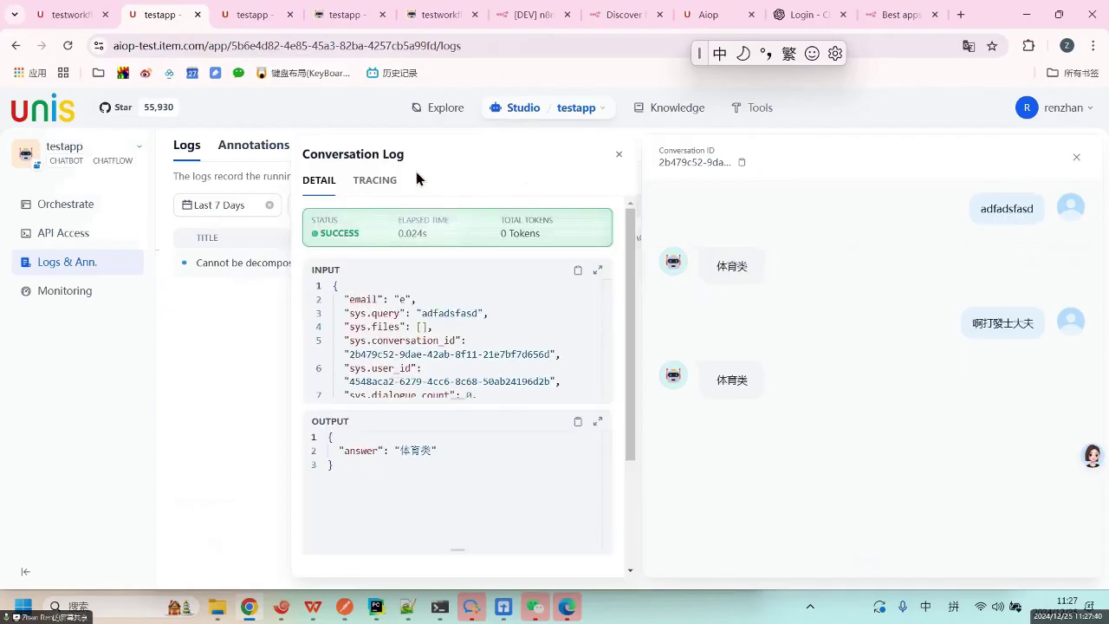
{"action": "left_click", "coordinate": [379, 184]}
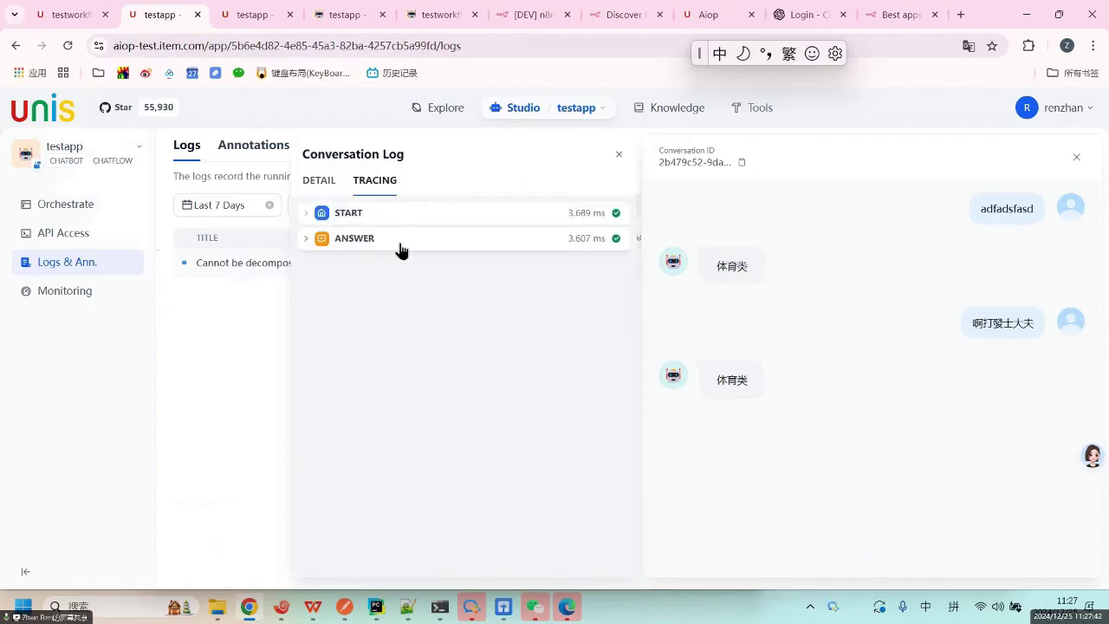
{"action": "left_click", "coordinate": [399, 242]}
{"action": "left_click", "coordinate": [407, 216]}
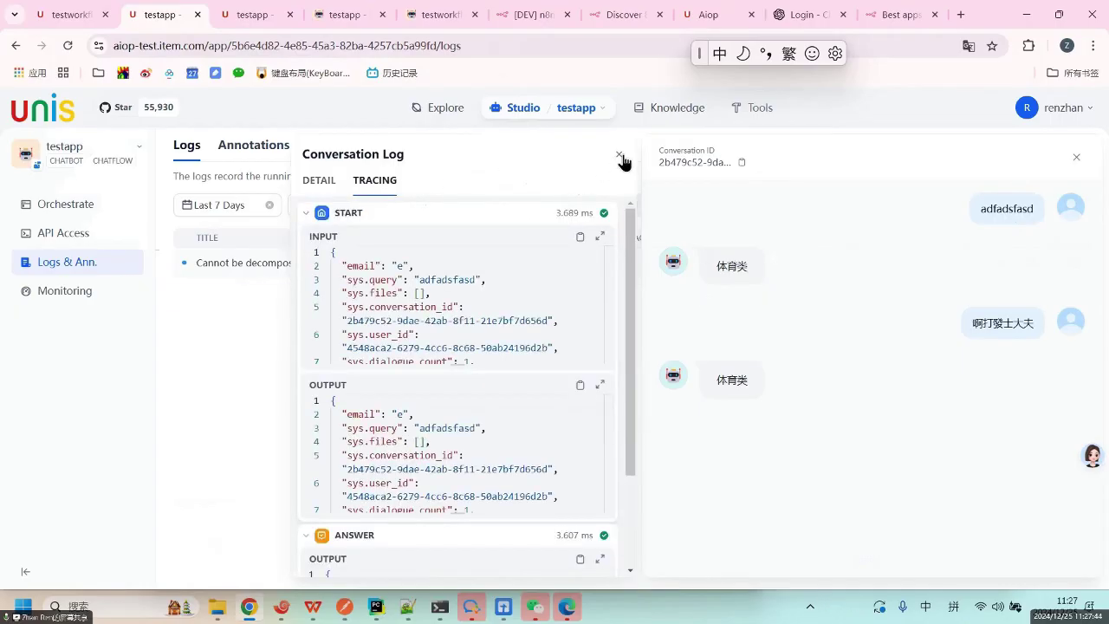
{"action": "left_click", "coordinate": [619, 154]}
{"action": "left_click", "coordinate": [510, 337]}
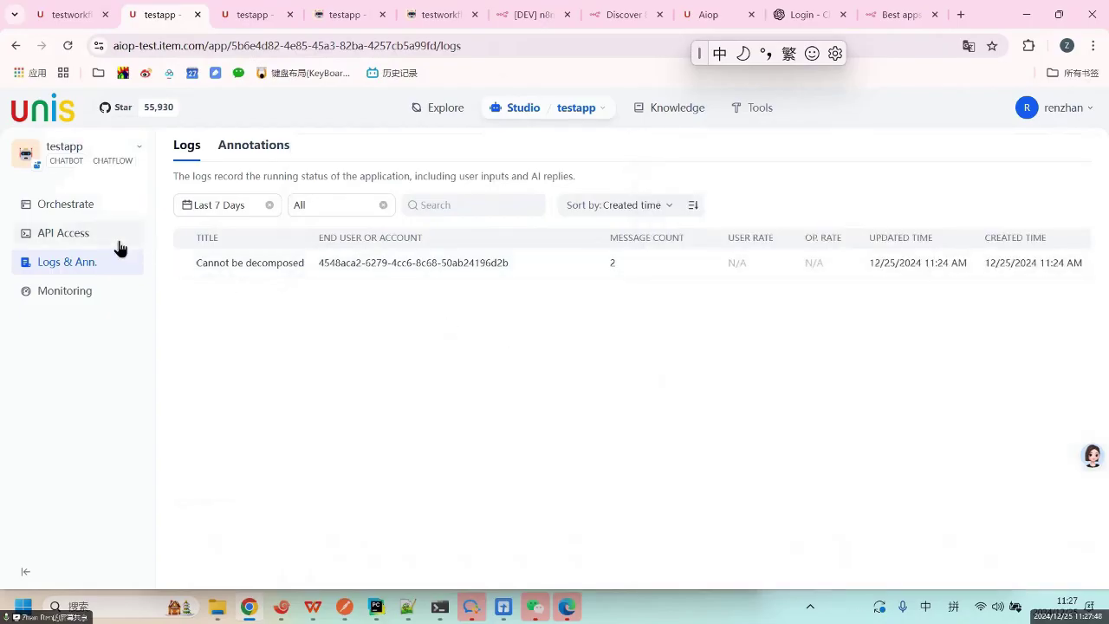
{"action": "left_click", "coordinate": [80, 239]}
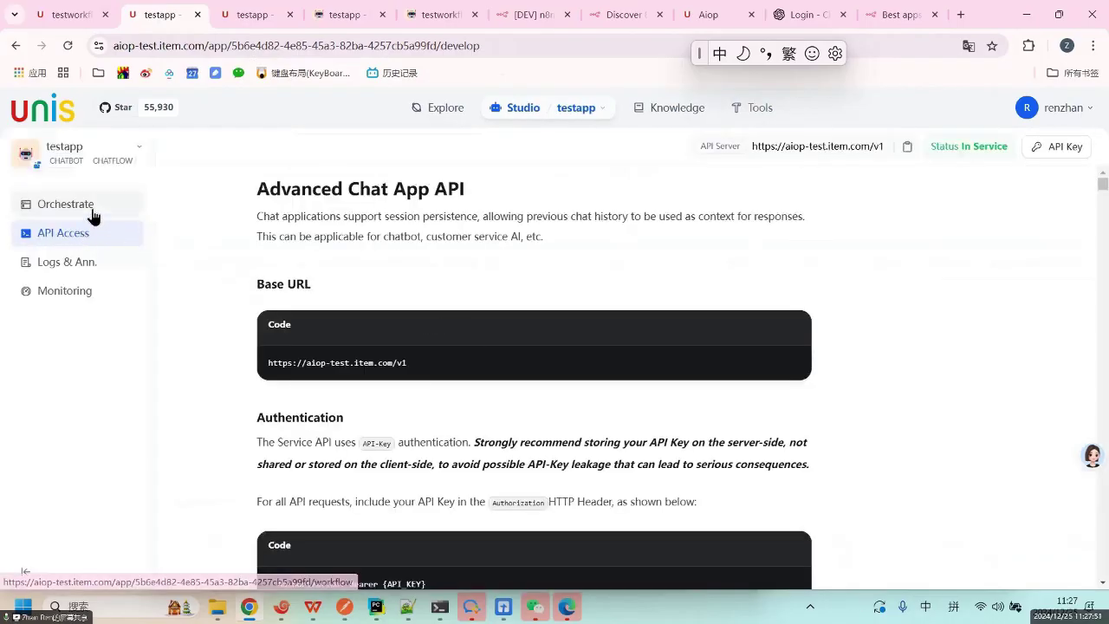
{"action": "left_click", "coordinate": [88, 209]}
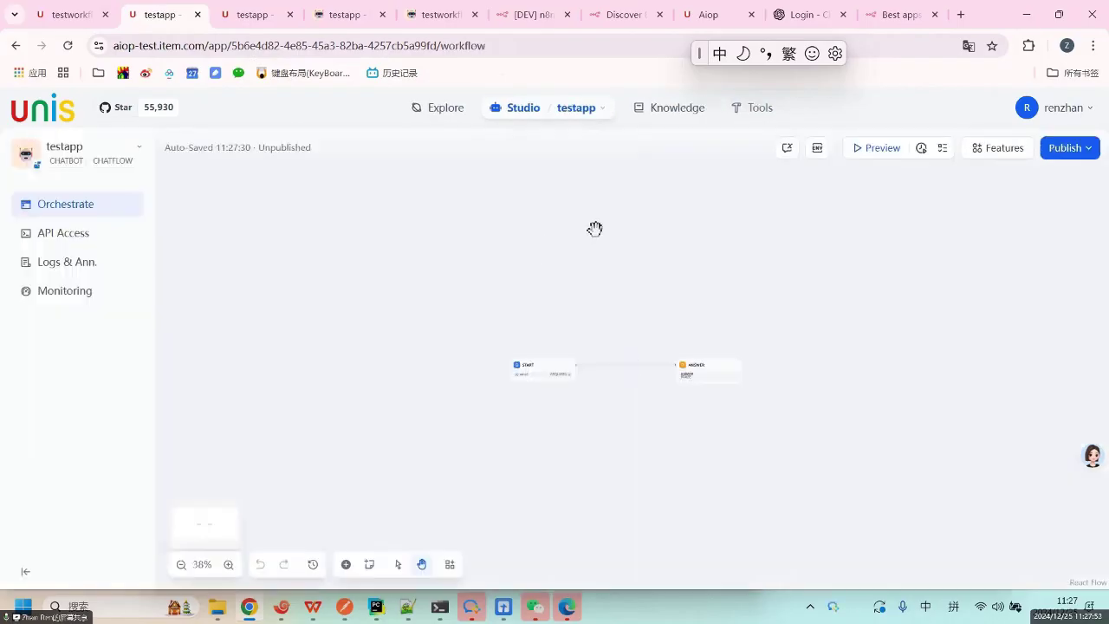